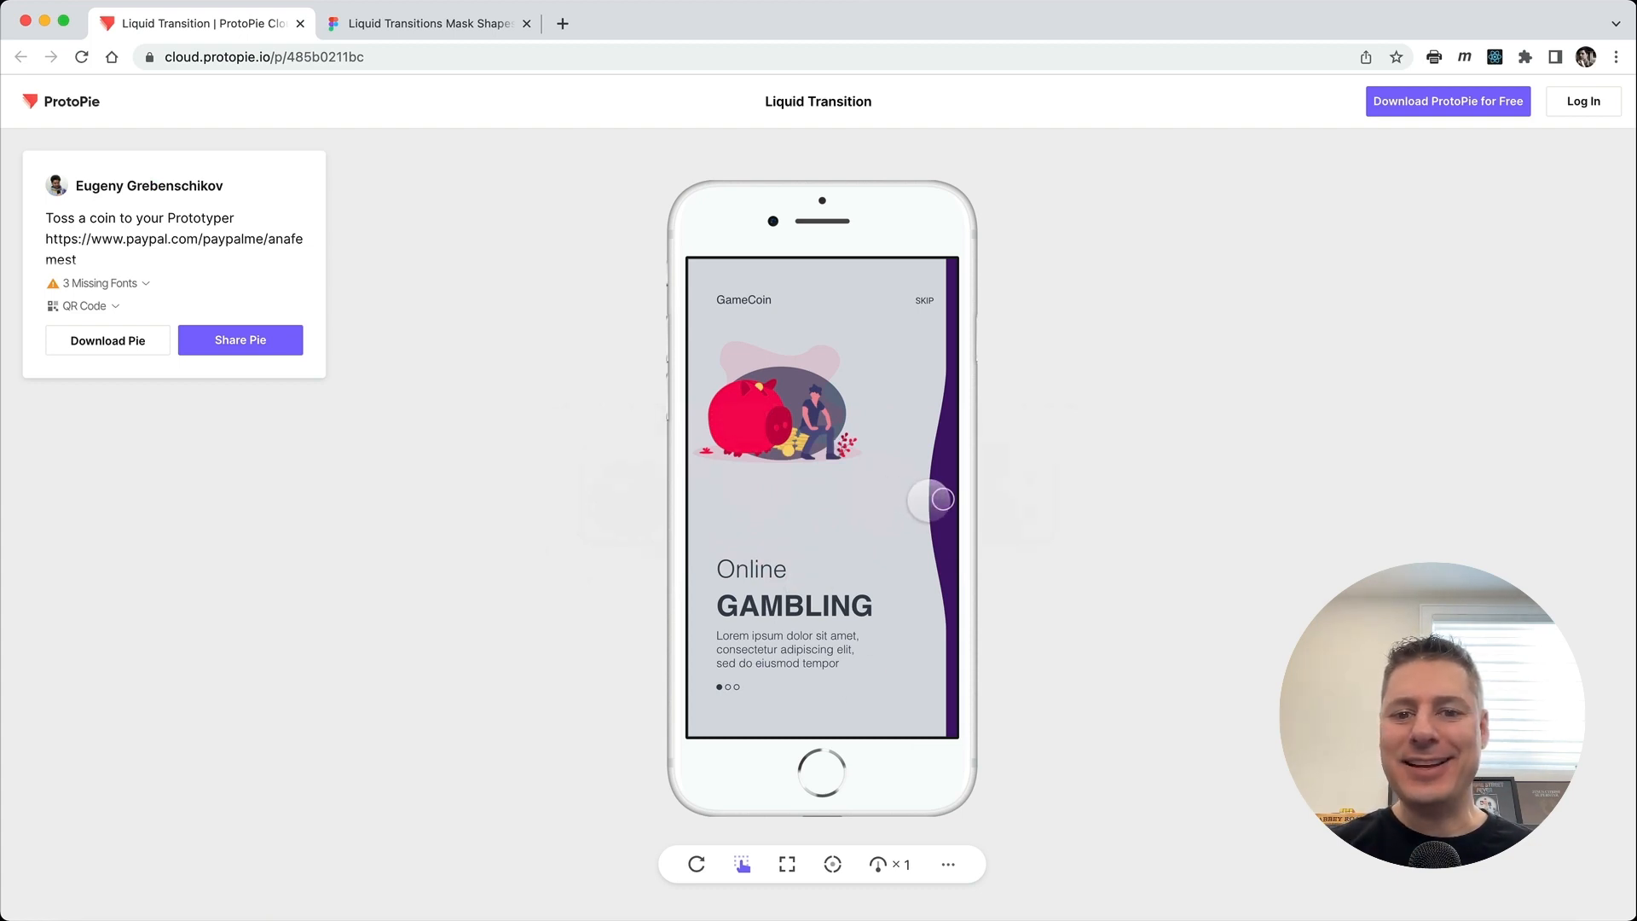
- Try out the liquid page transitions between the onboarding screens in the finished Liquid Transition prototype
mouse_move(942, 498)
left_mouse_down()
mouse_move(861, 401)
mouse_move(783, 357)
mouse_move(831, 393)
mouse_move(891, 401)
mouse_move(772, 358)
mouse_move(780, 307)
mouse_move(840, 545)
mouse_move(750, 516)
mouse_move(876, 475)
mouse_move(746, 374)
left_mouse_up()
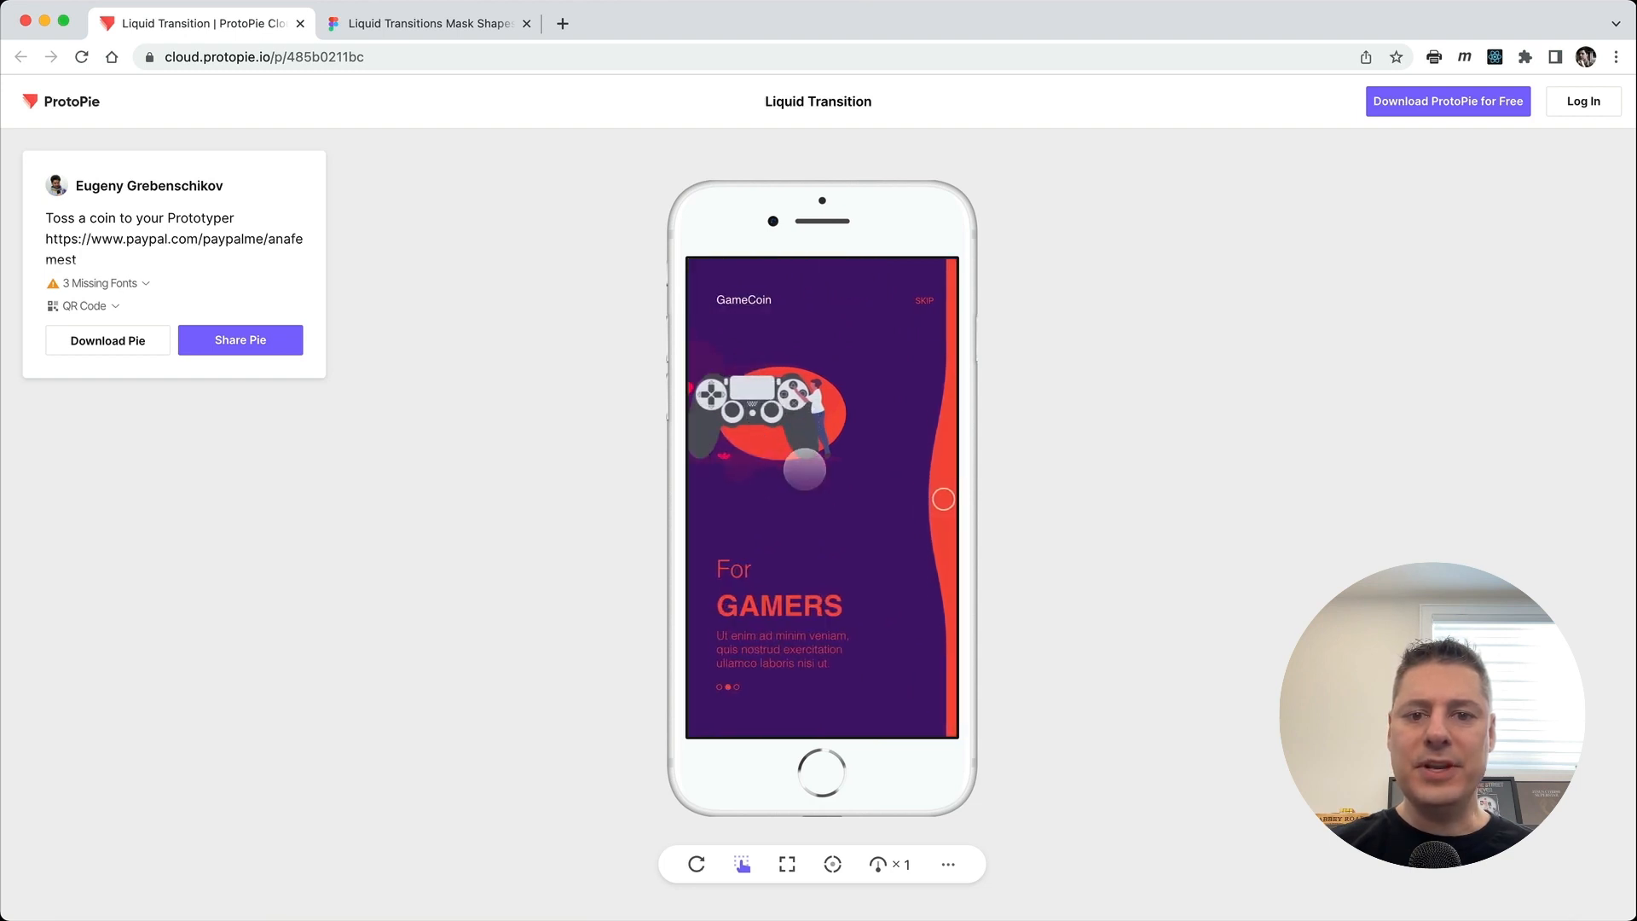
left_click_drag(932, 503, 768, 614)
left_click_drag(847, 512, 766, 575)
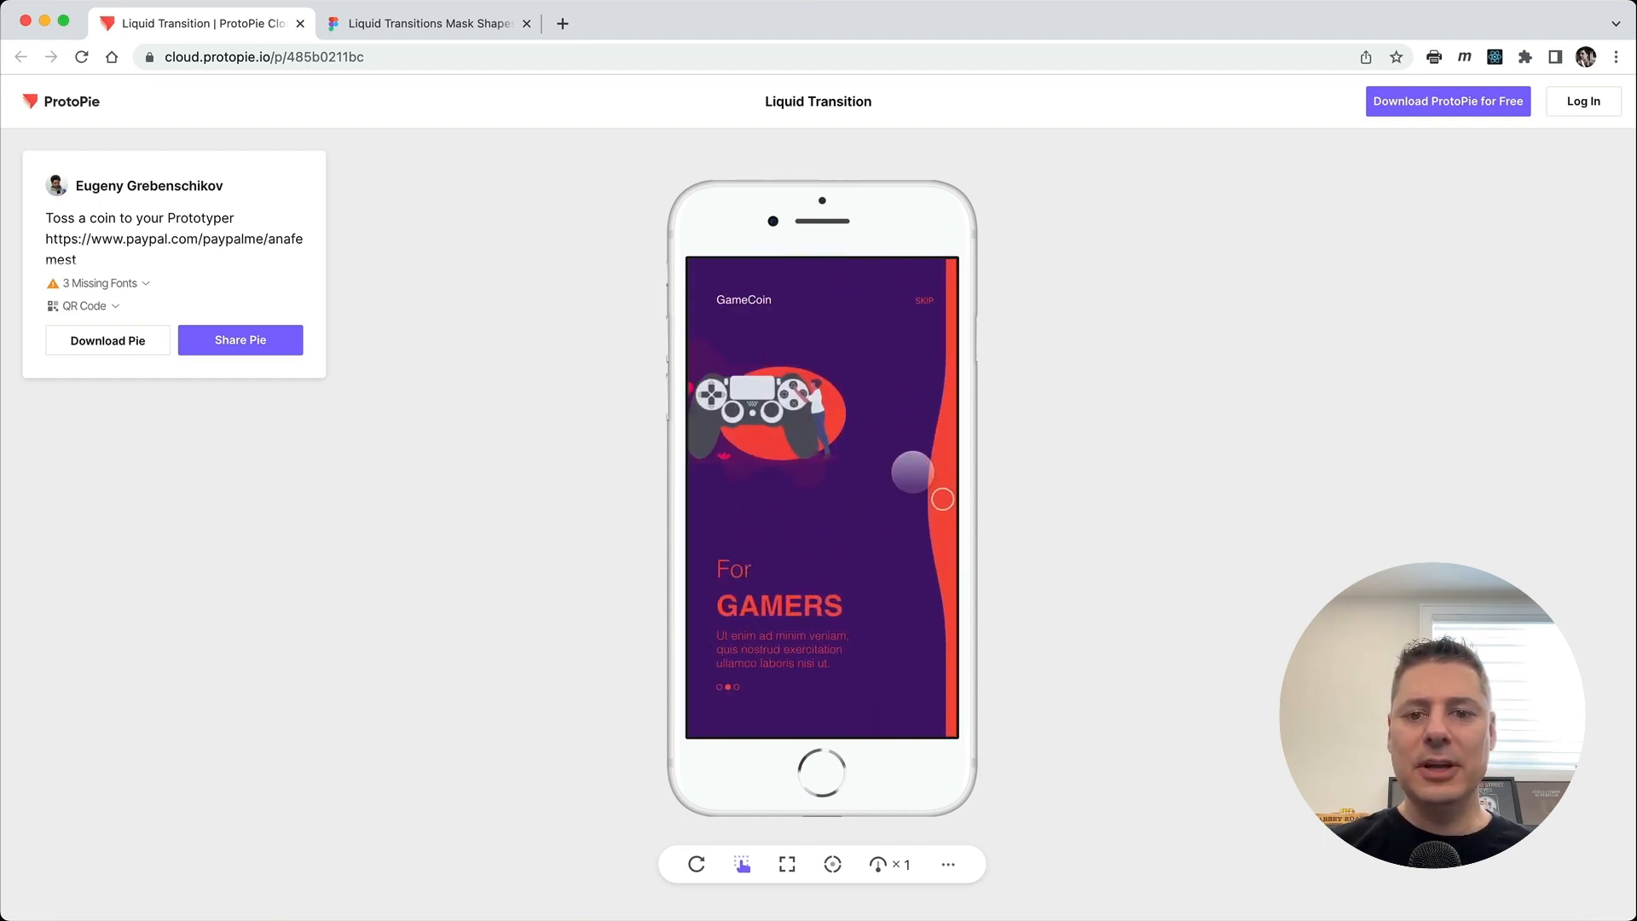
left_click_drag(939, 499, 771, 367)
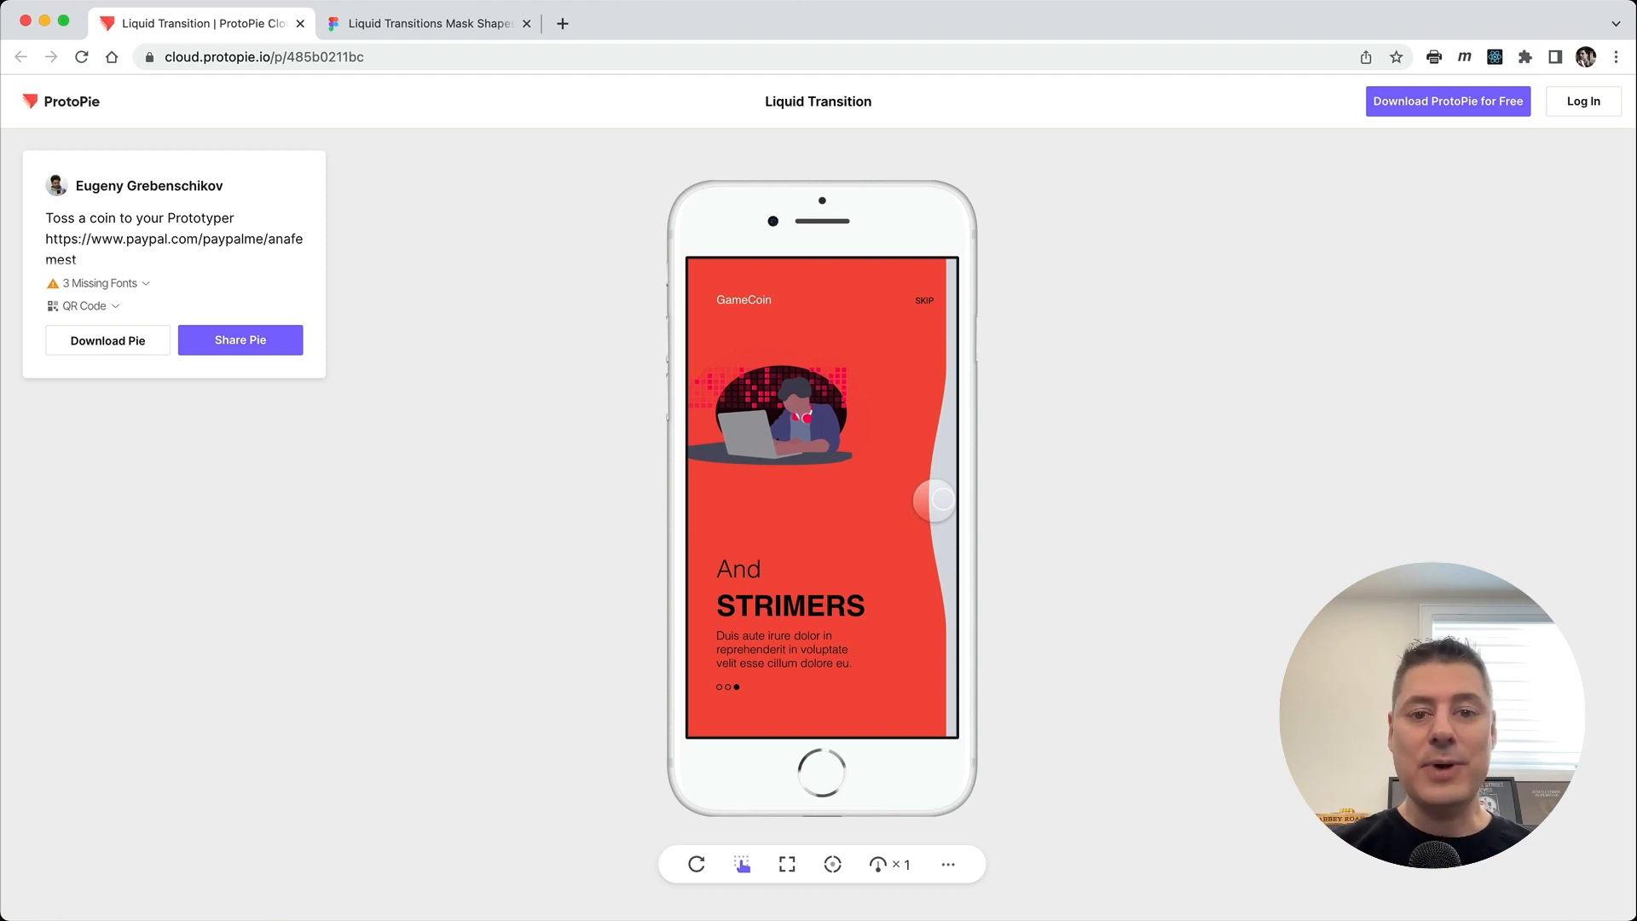
- Switch to ProtoPie Studio and look through the project's scenes, ending on Scene 1
key("super+Tab")
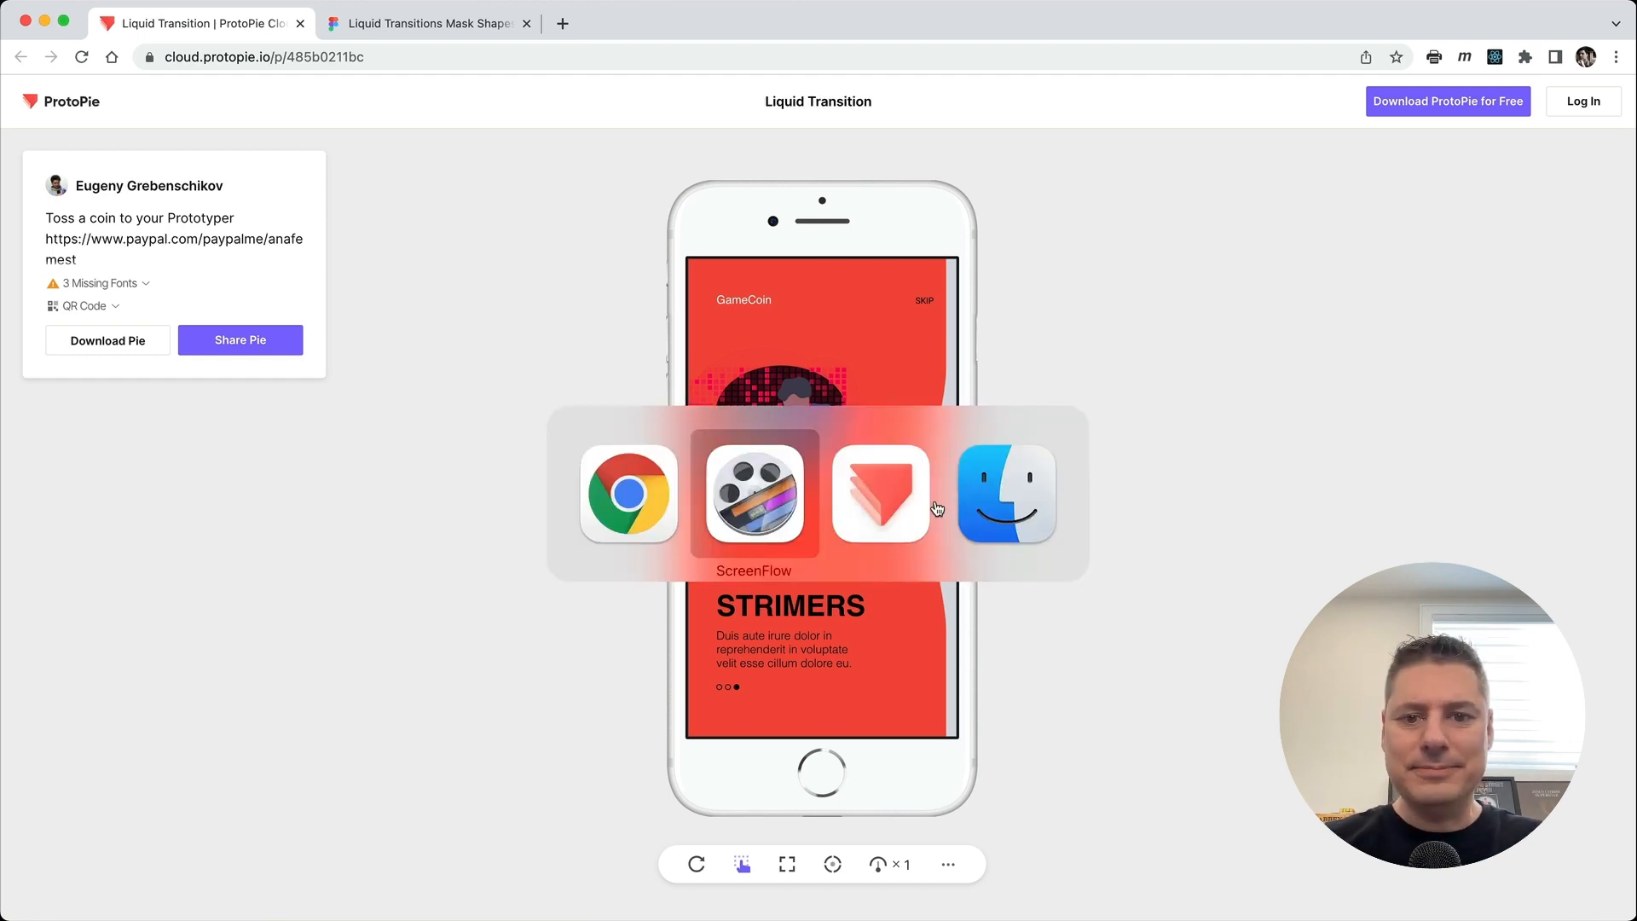
left_click(930, 505)
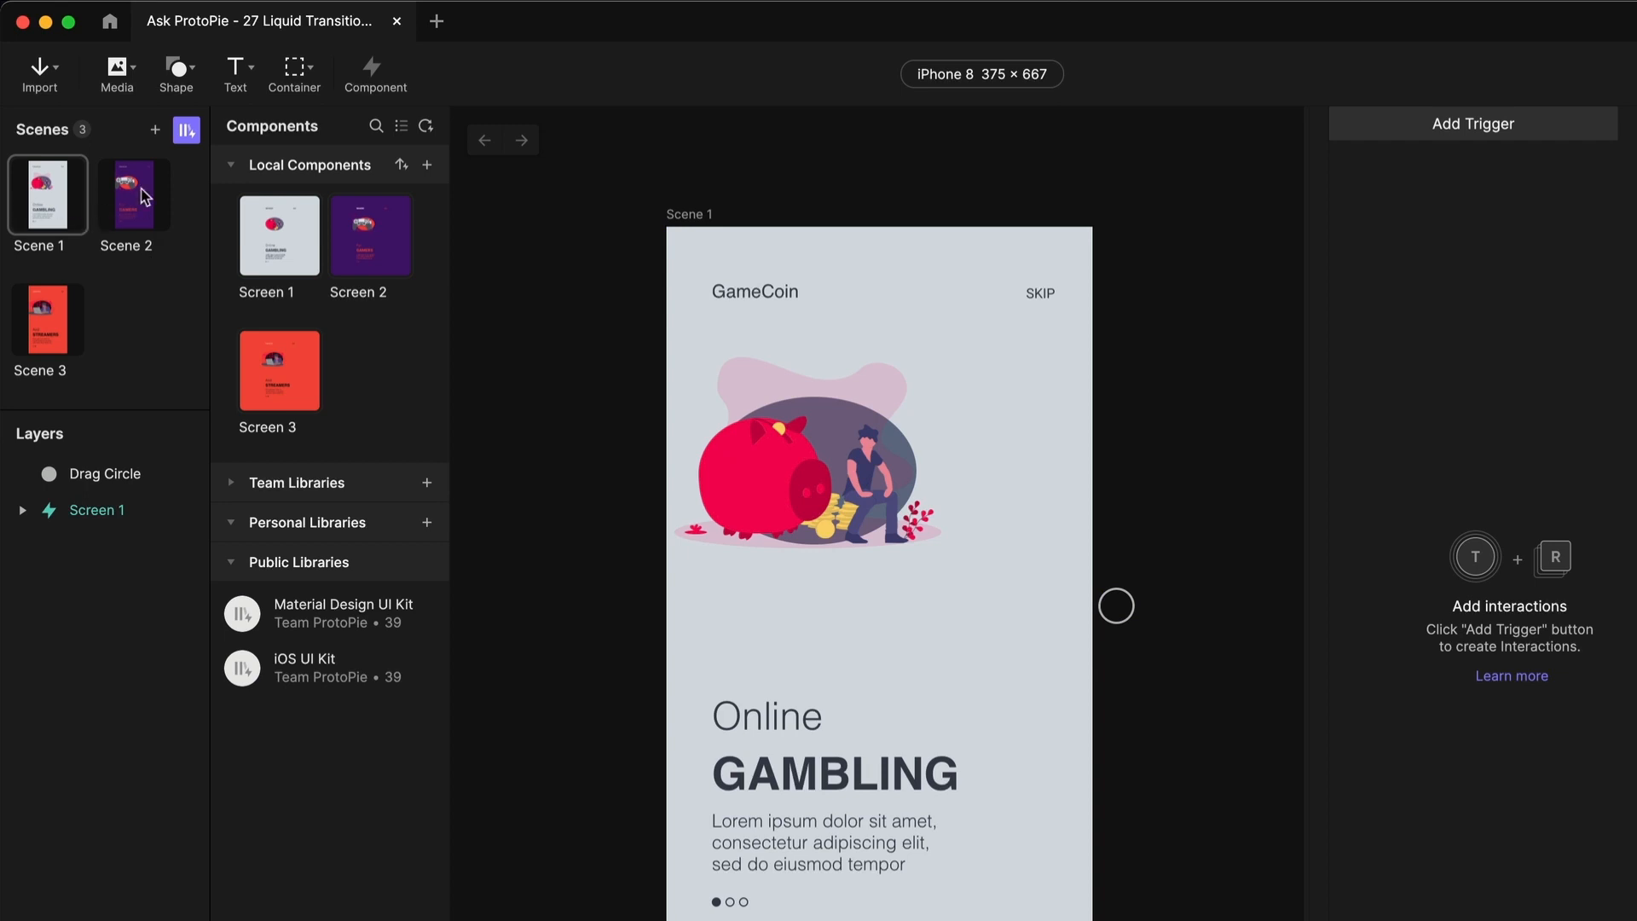
key("Down")
key("Down")
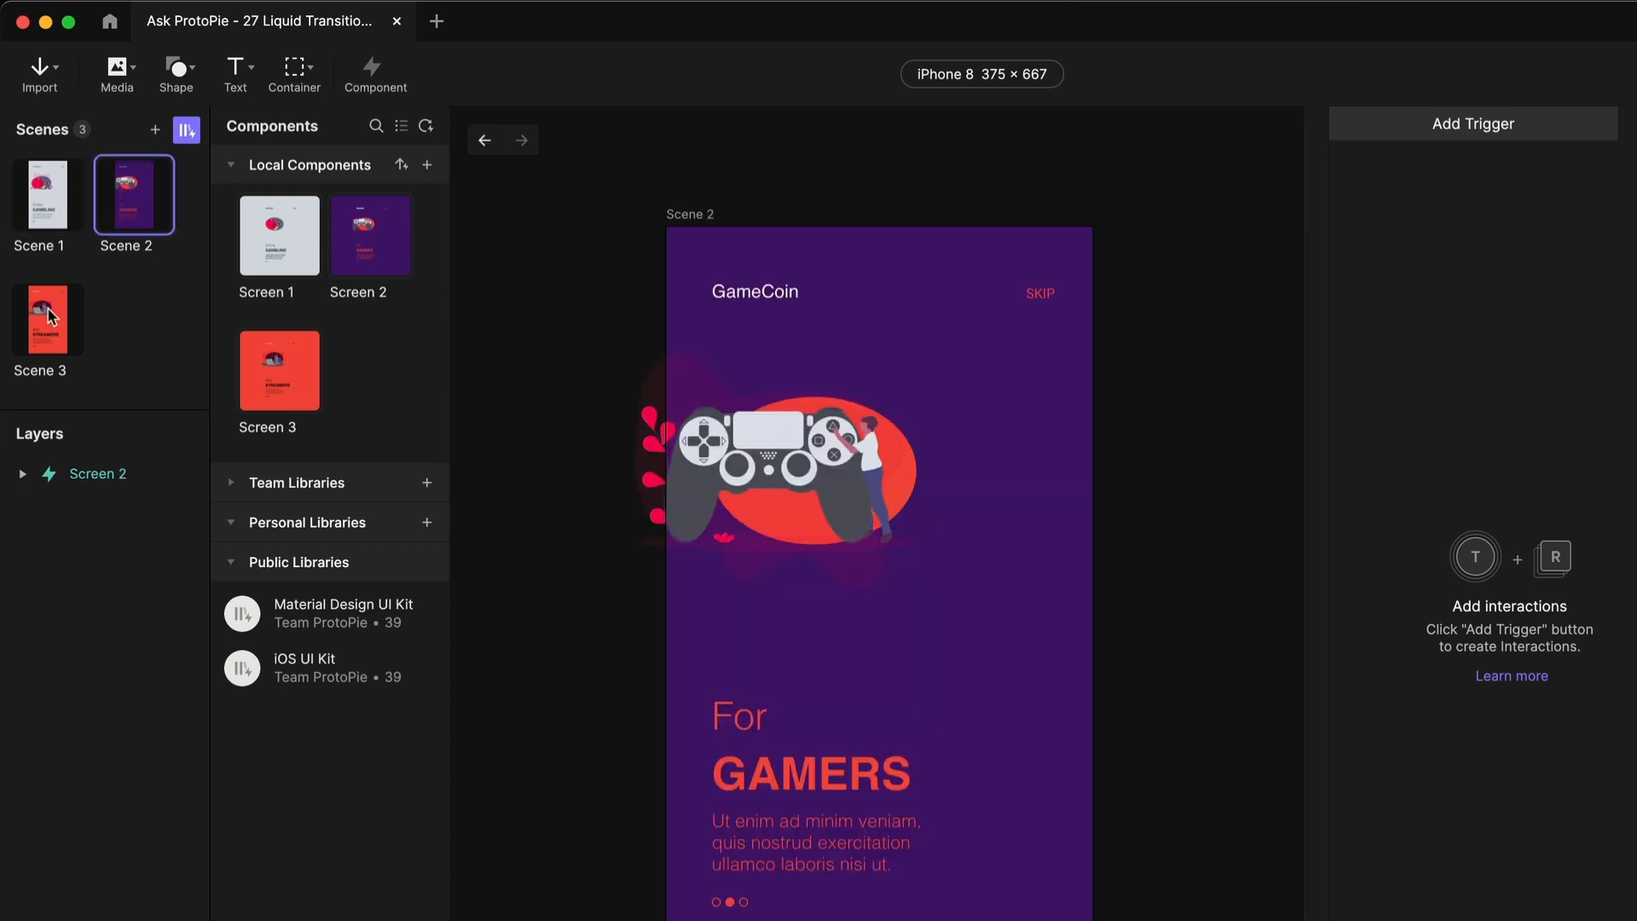
left_click(62, 234)
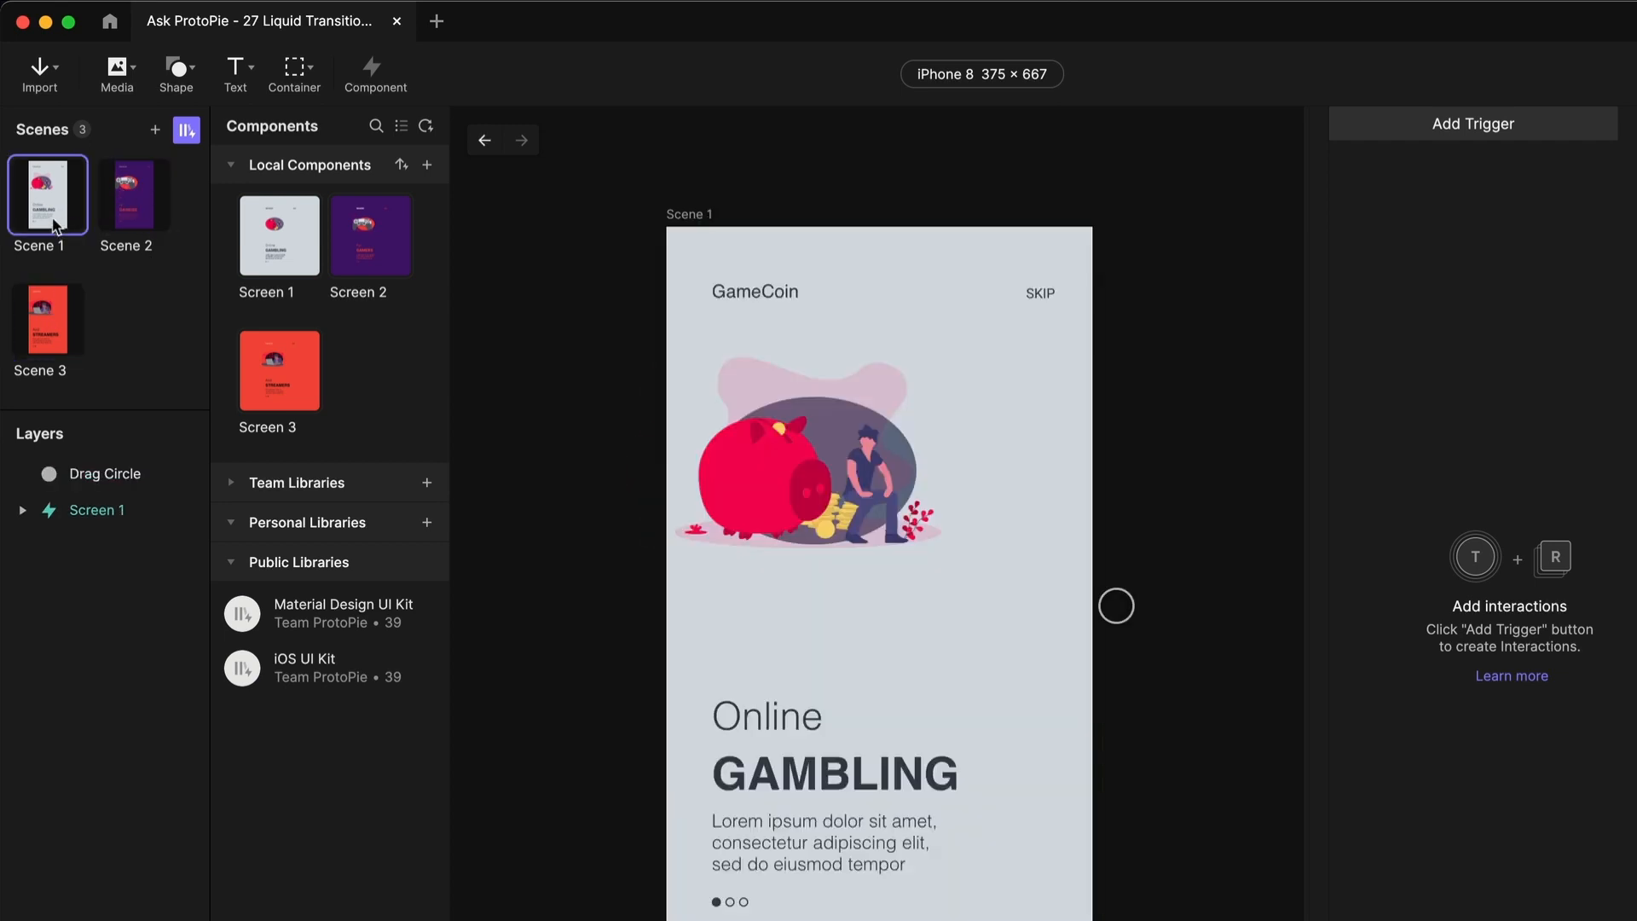
- Inspect the Drag Circle layer beside Scene 1 and the Screen 1 local component
left_click(1112, 607)
left_click_drag(1113, 611, 1118, 610)
key("super+s")
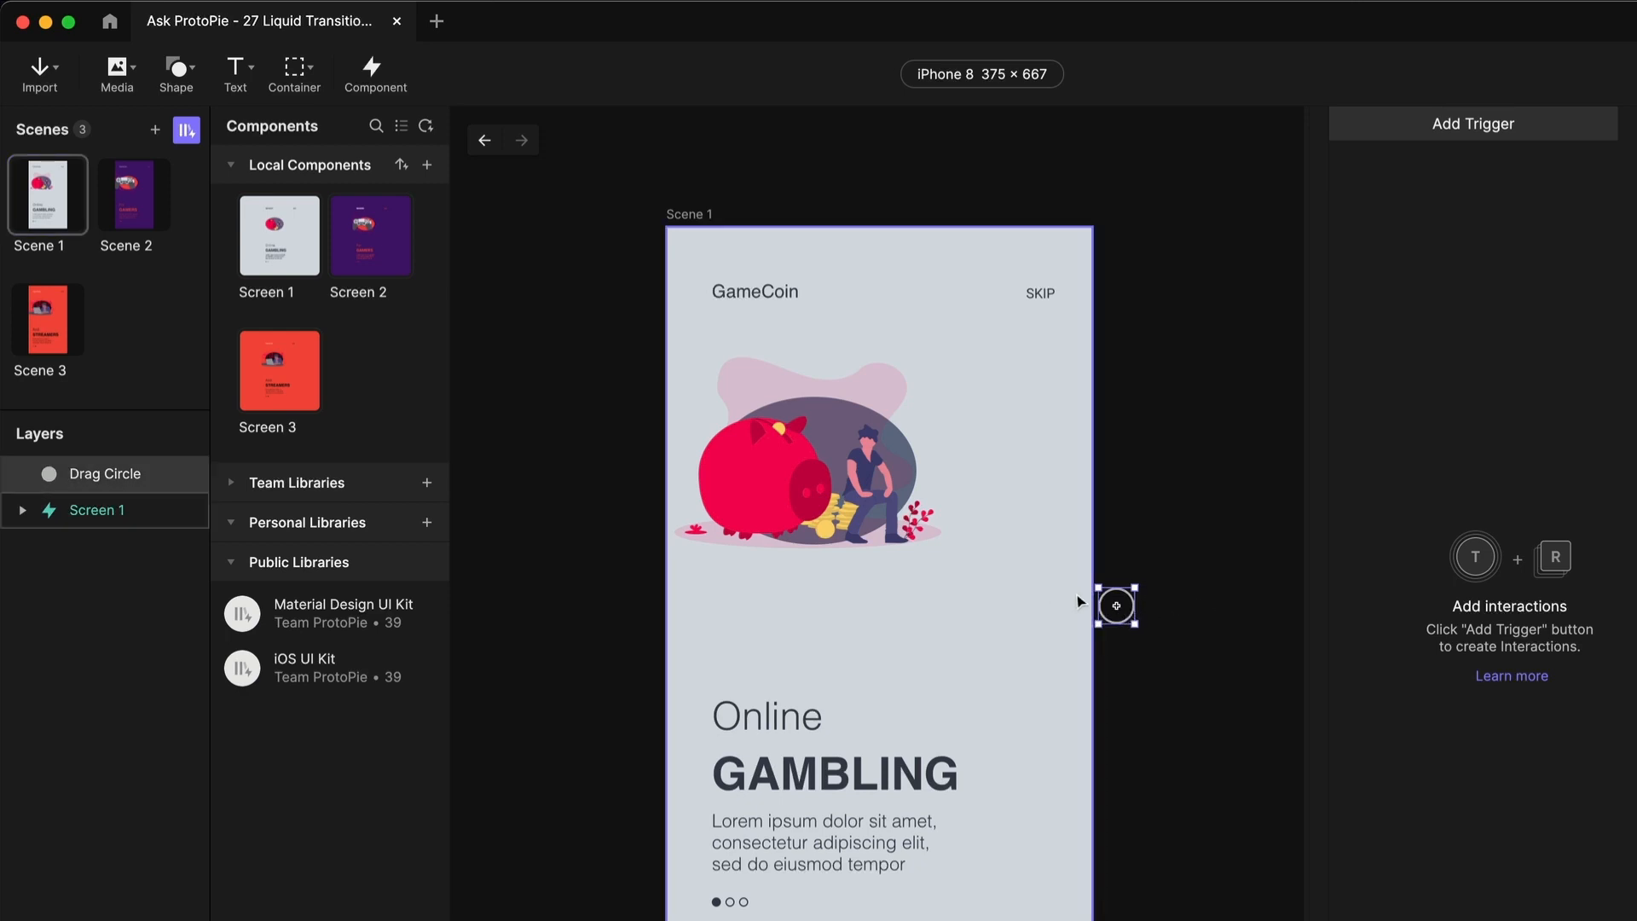
left_click(268, 242)
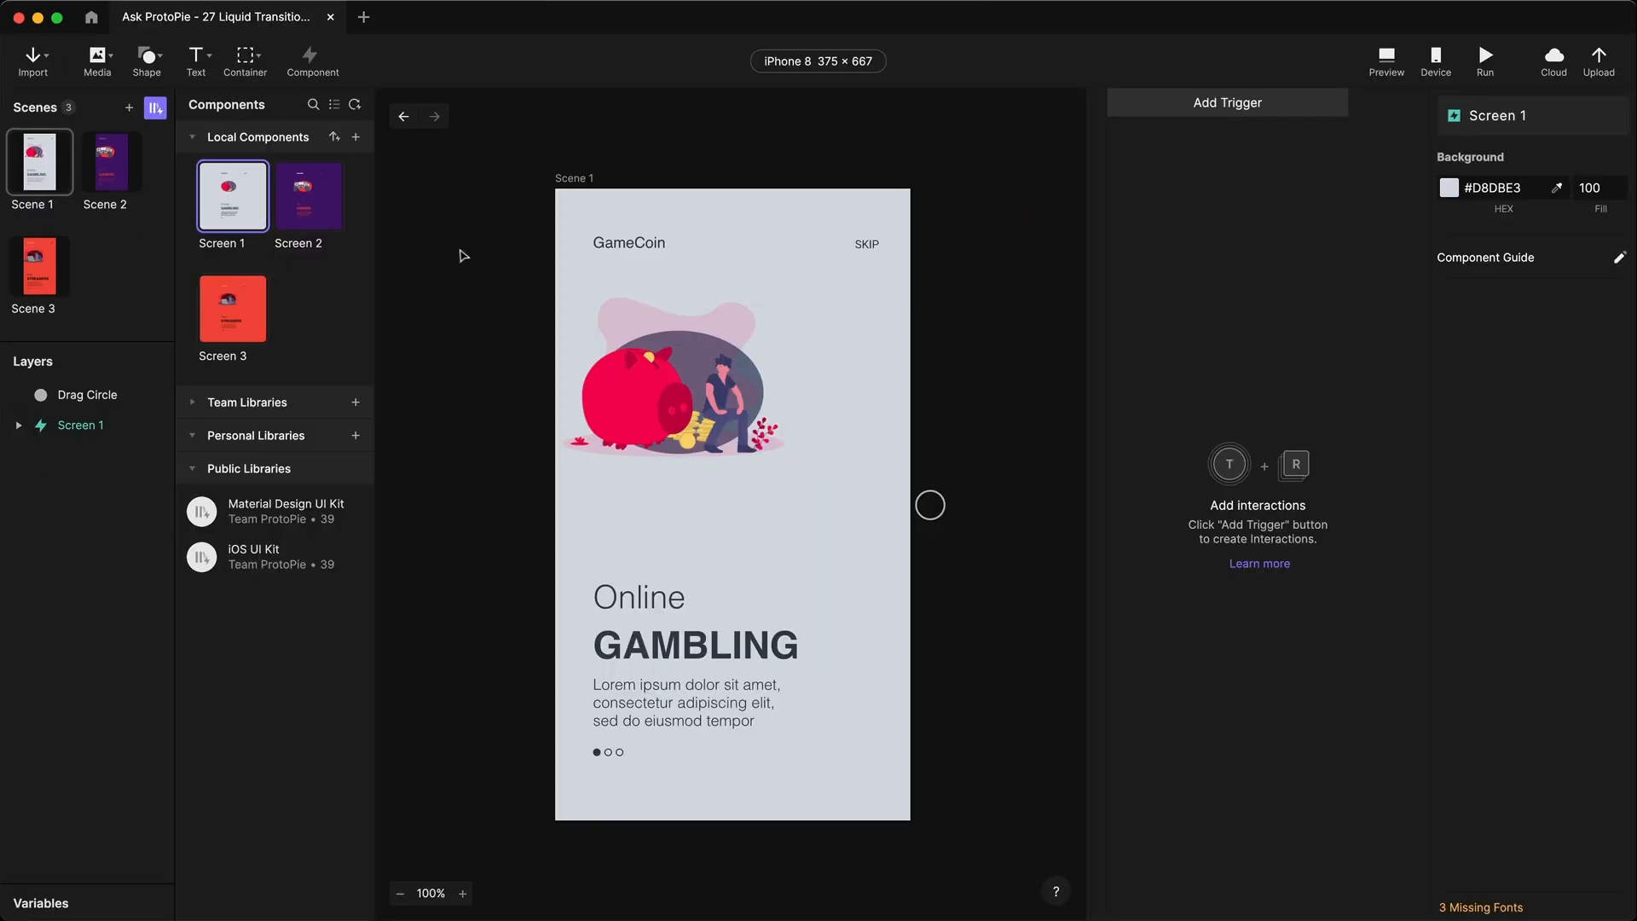
- Switch to Chrome to swipe the finished prototype once more, and return to the Drag Circle in ProtoPie Studio
key("super+Tab")
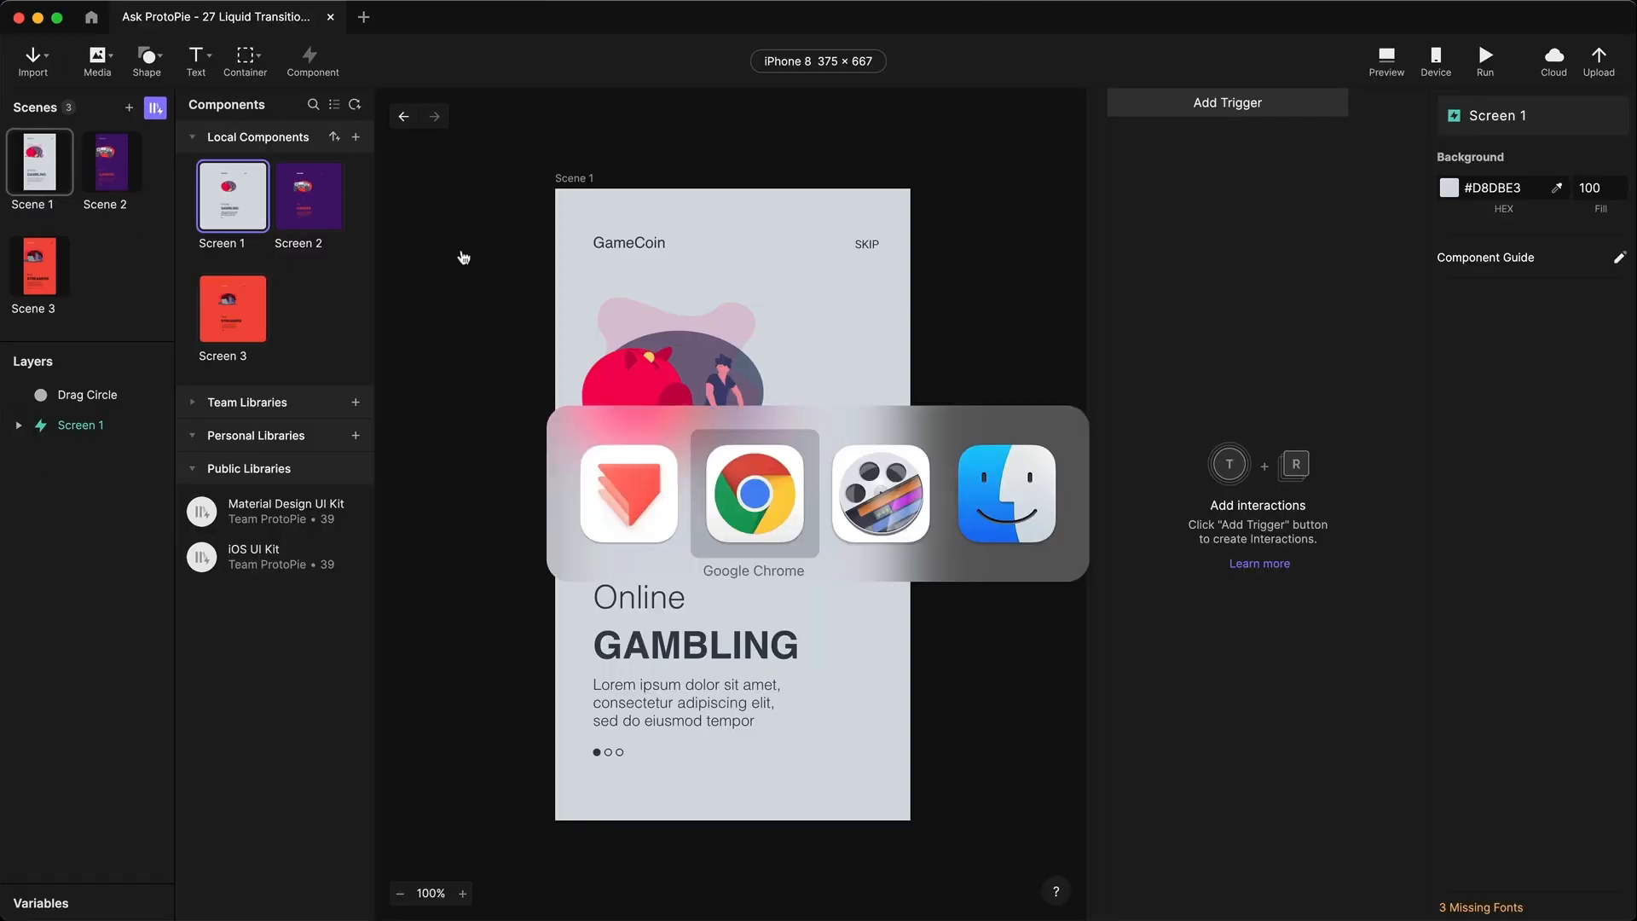
left_click_drag(943, 499, 729, 482)
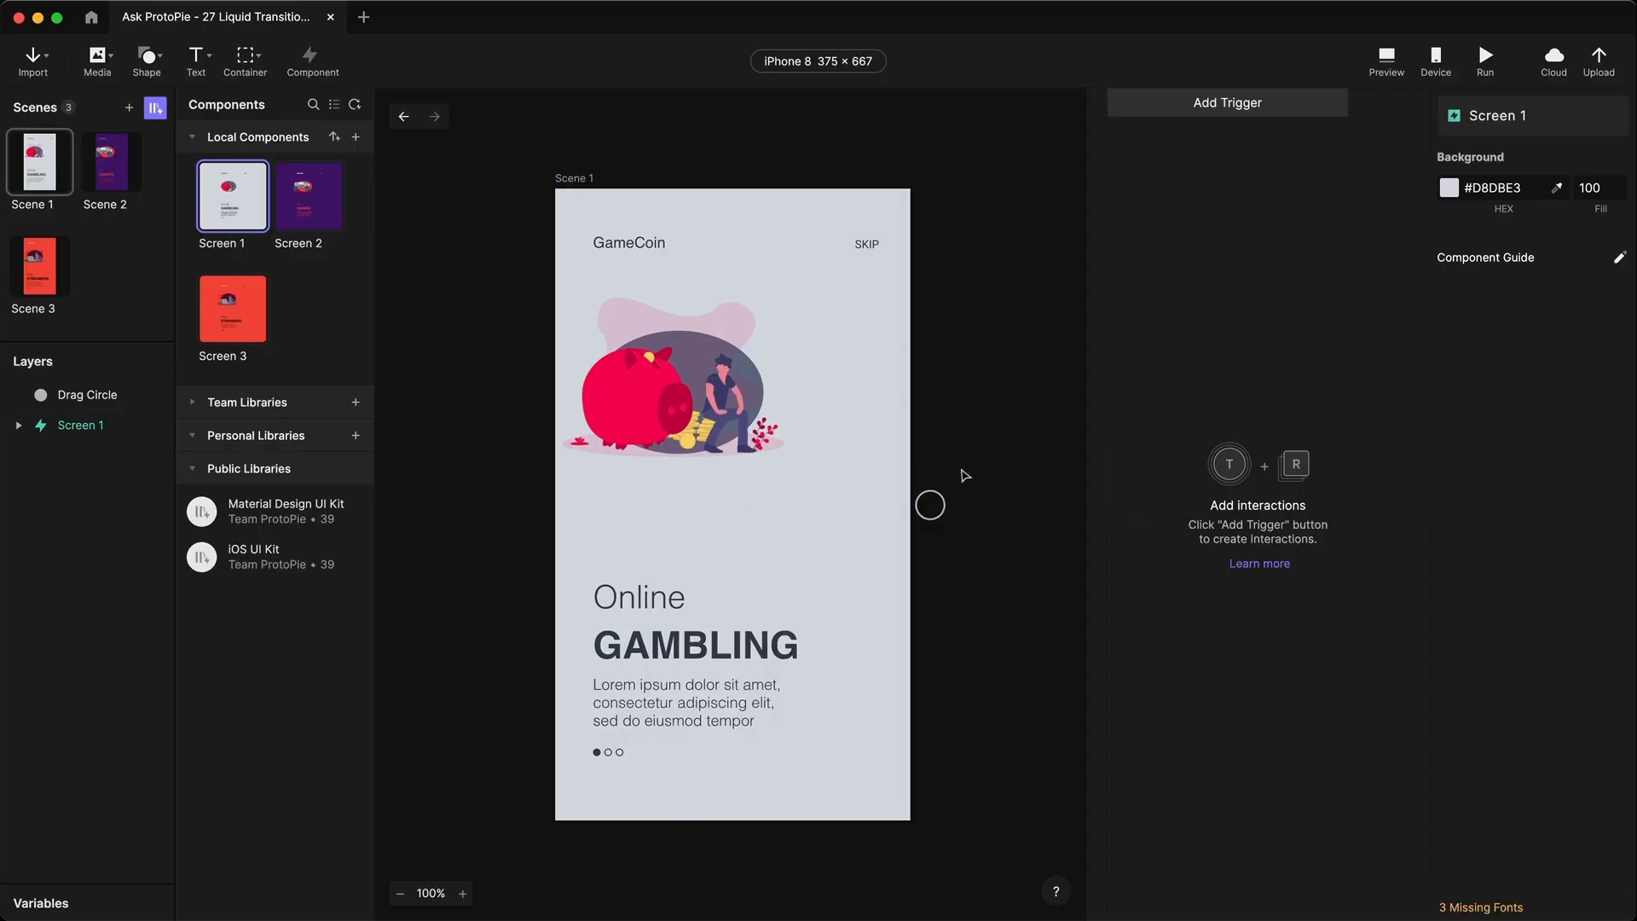
left_click(931, 505)
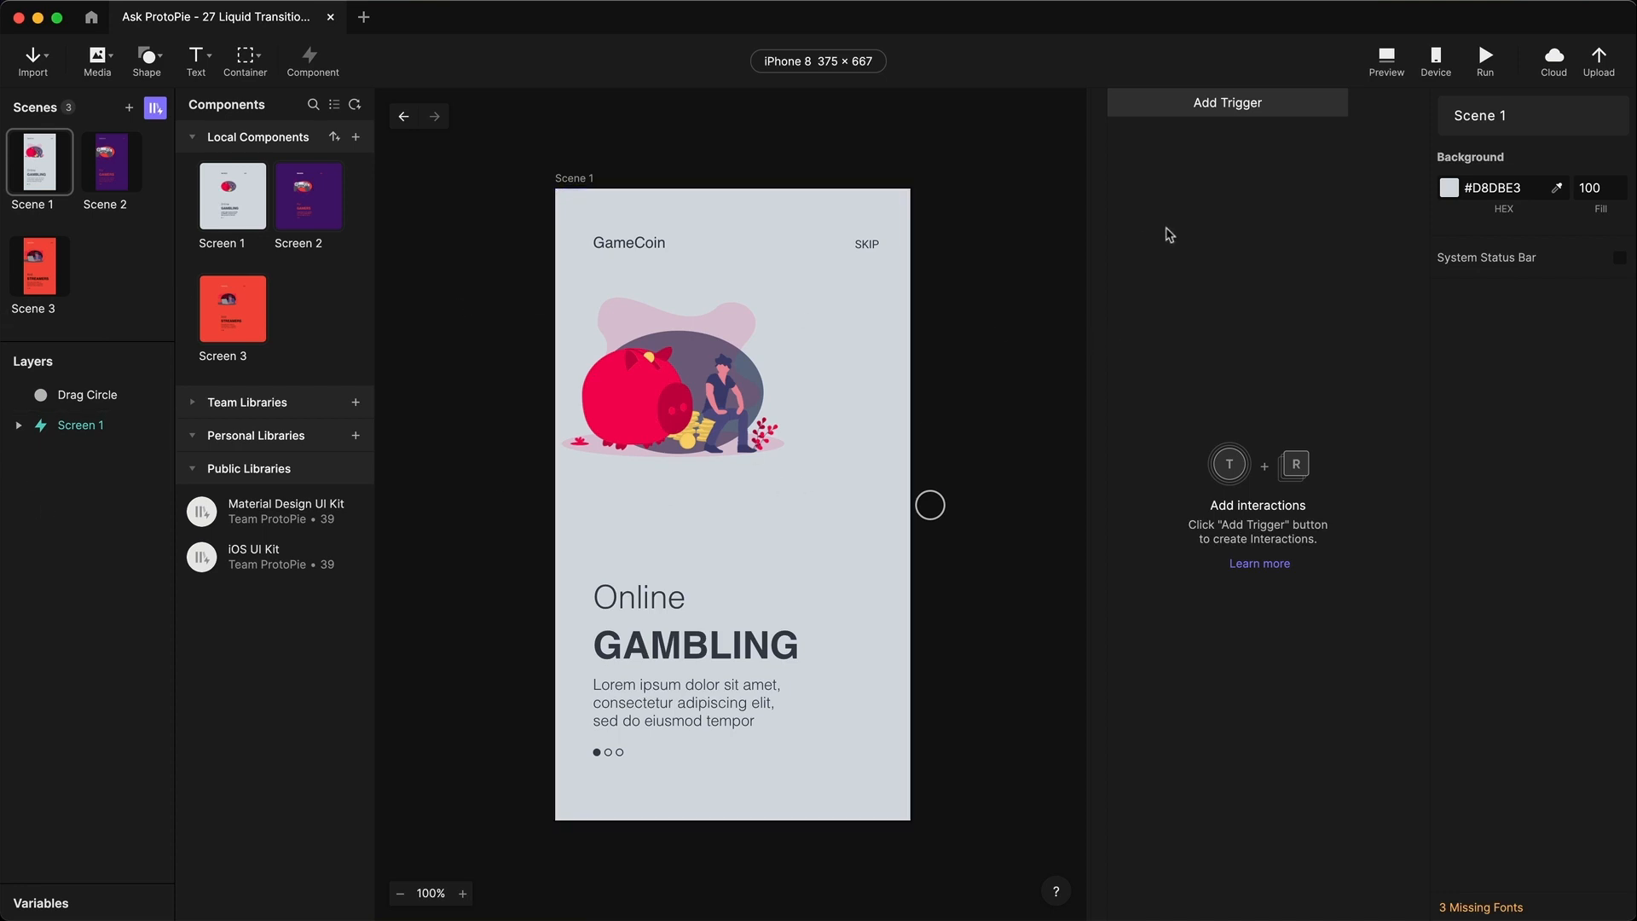
- Add a Start trigger to Scene 1 with a Move response targeting the Drag Circle layer
left_click(1238, 105)
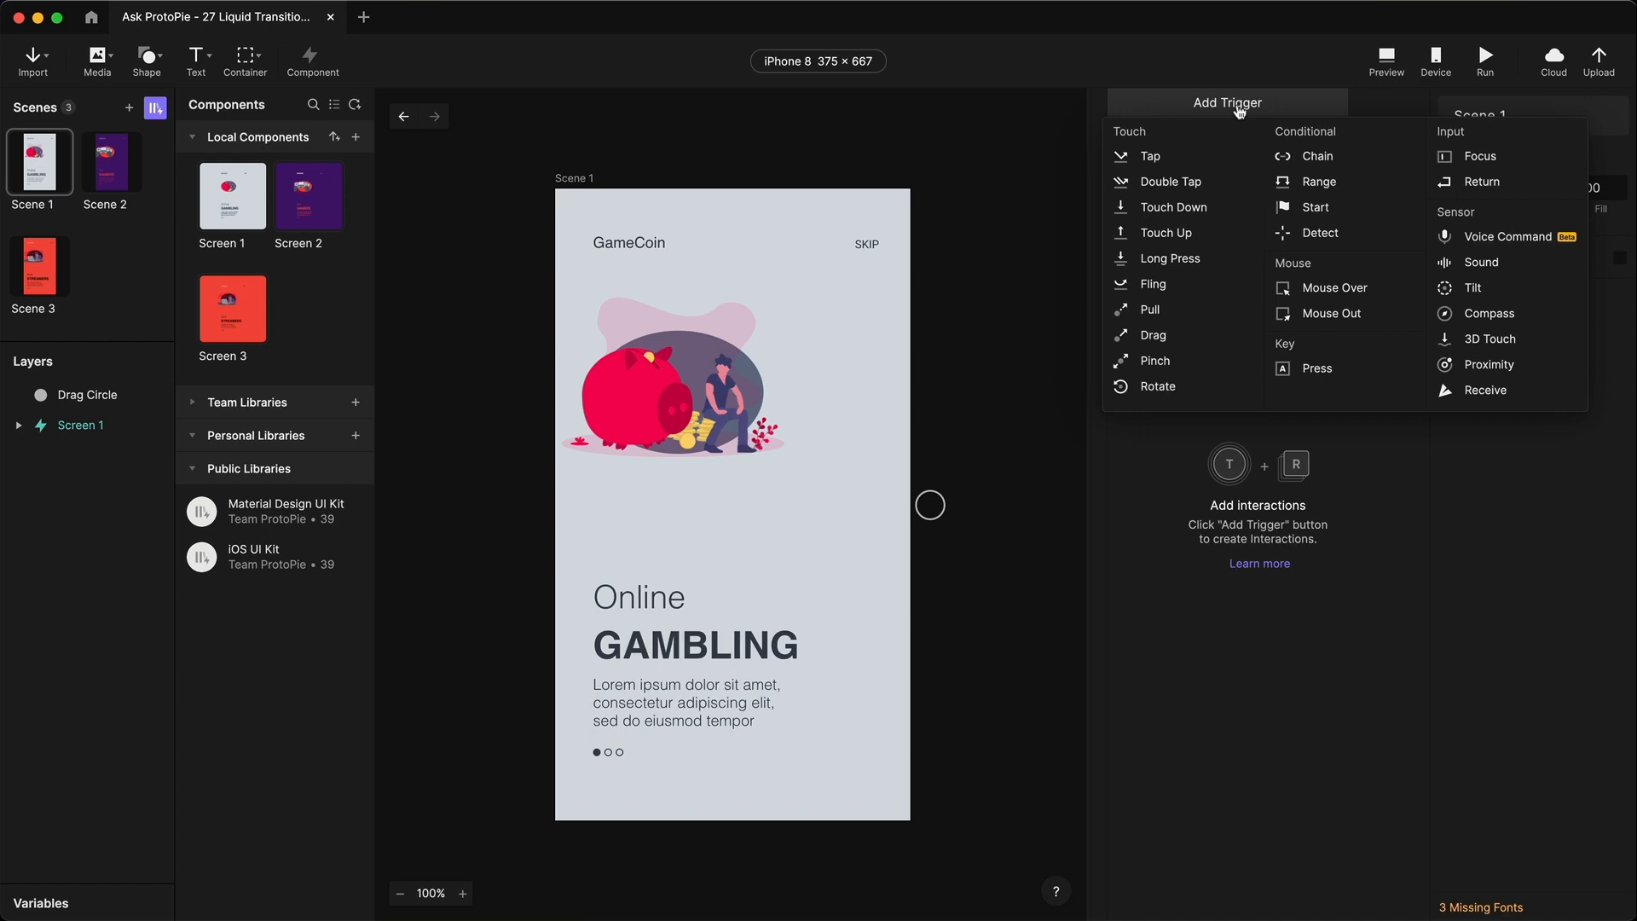
left_click(1313, 208)
left_click(1191, 132)
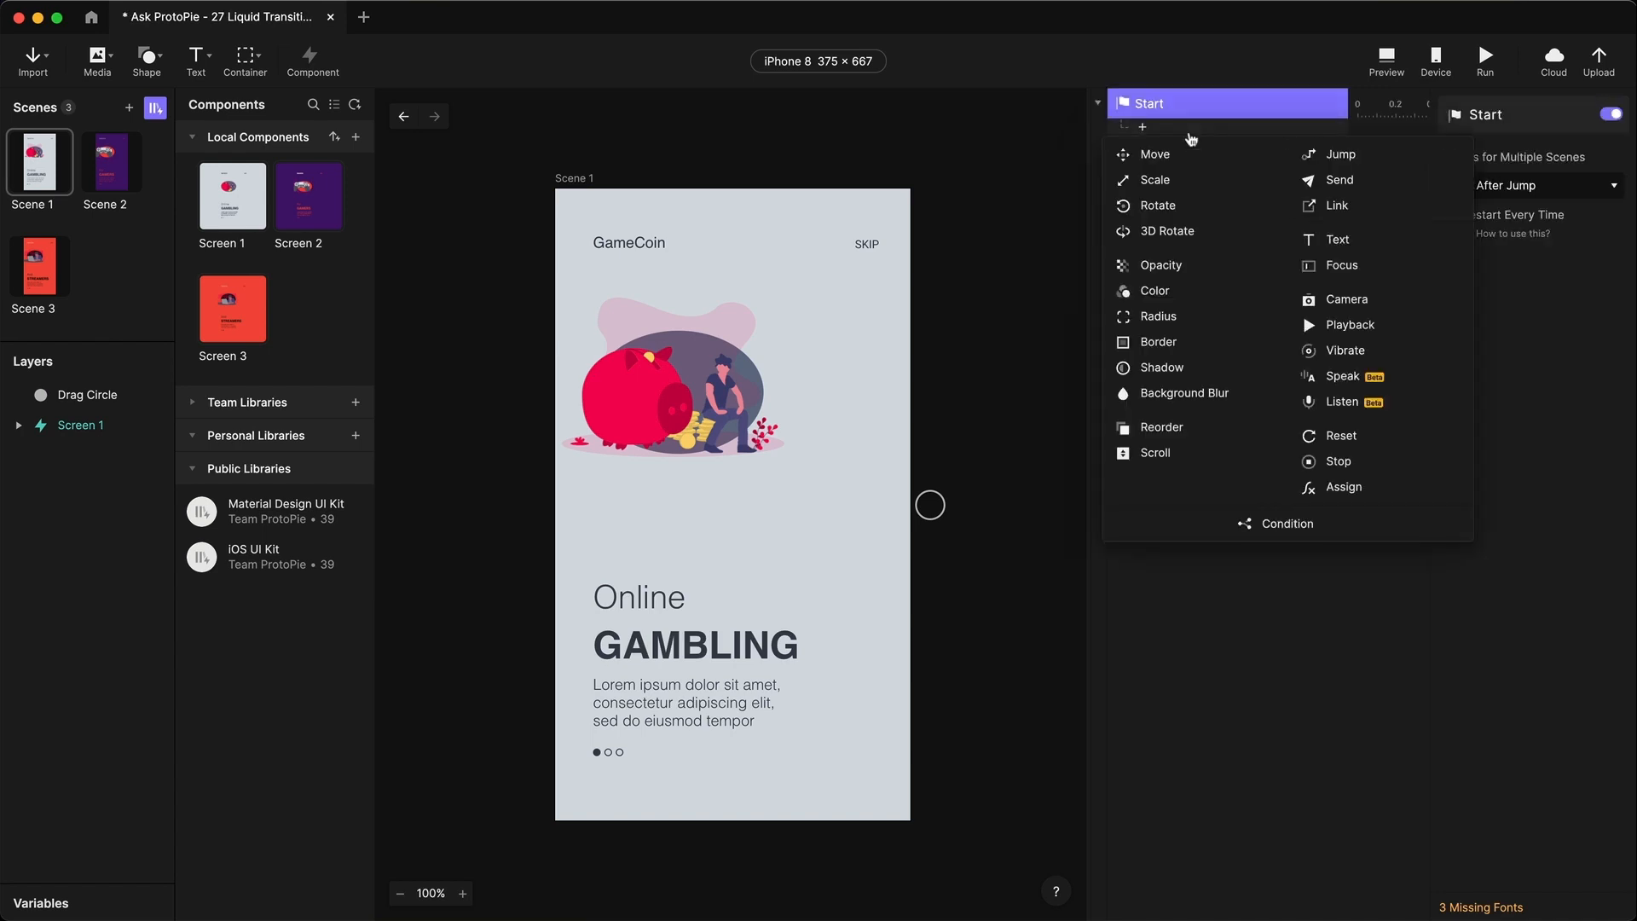
left_click(1170, 162)
left_click(1543, 145)
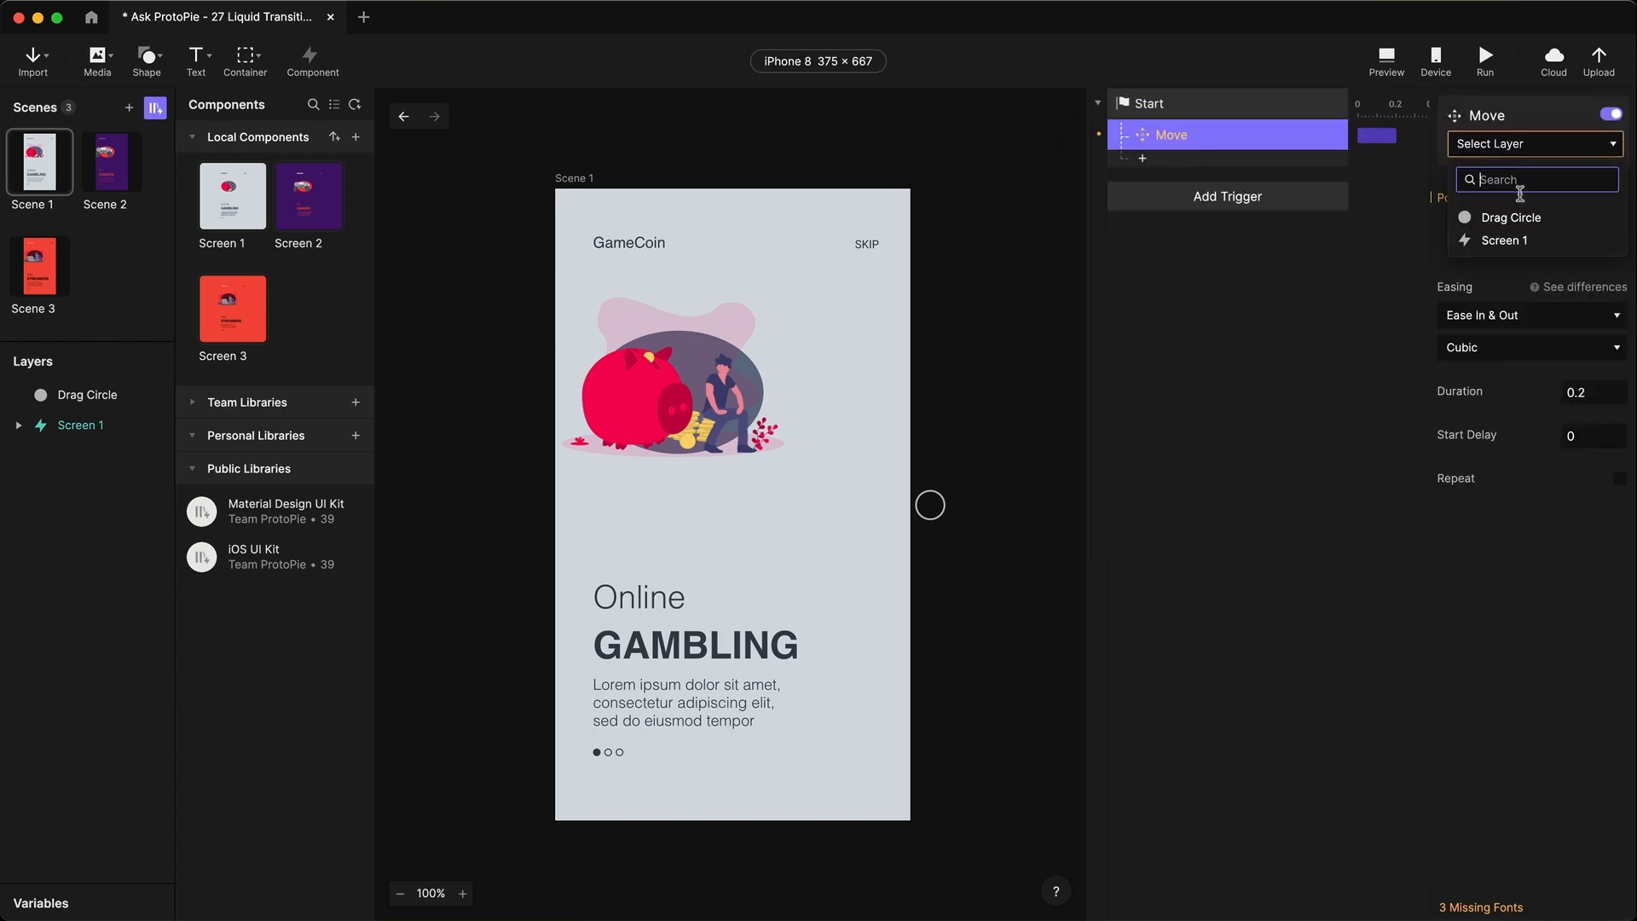
left_click(1522, 216)
- Nudge the Drag Circle horizontally onto the scene to find its resting X position, and return it to X 396
left_click(927, 560)
left_click(934, 513)
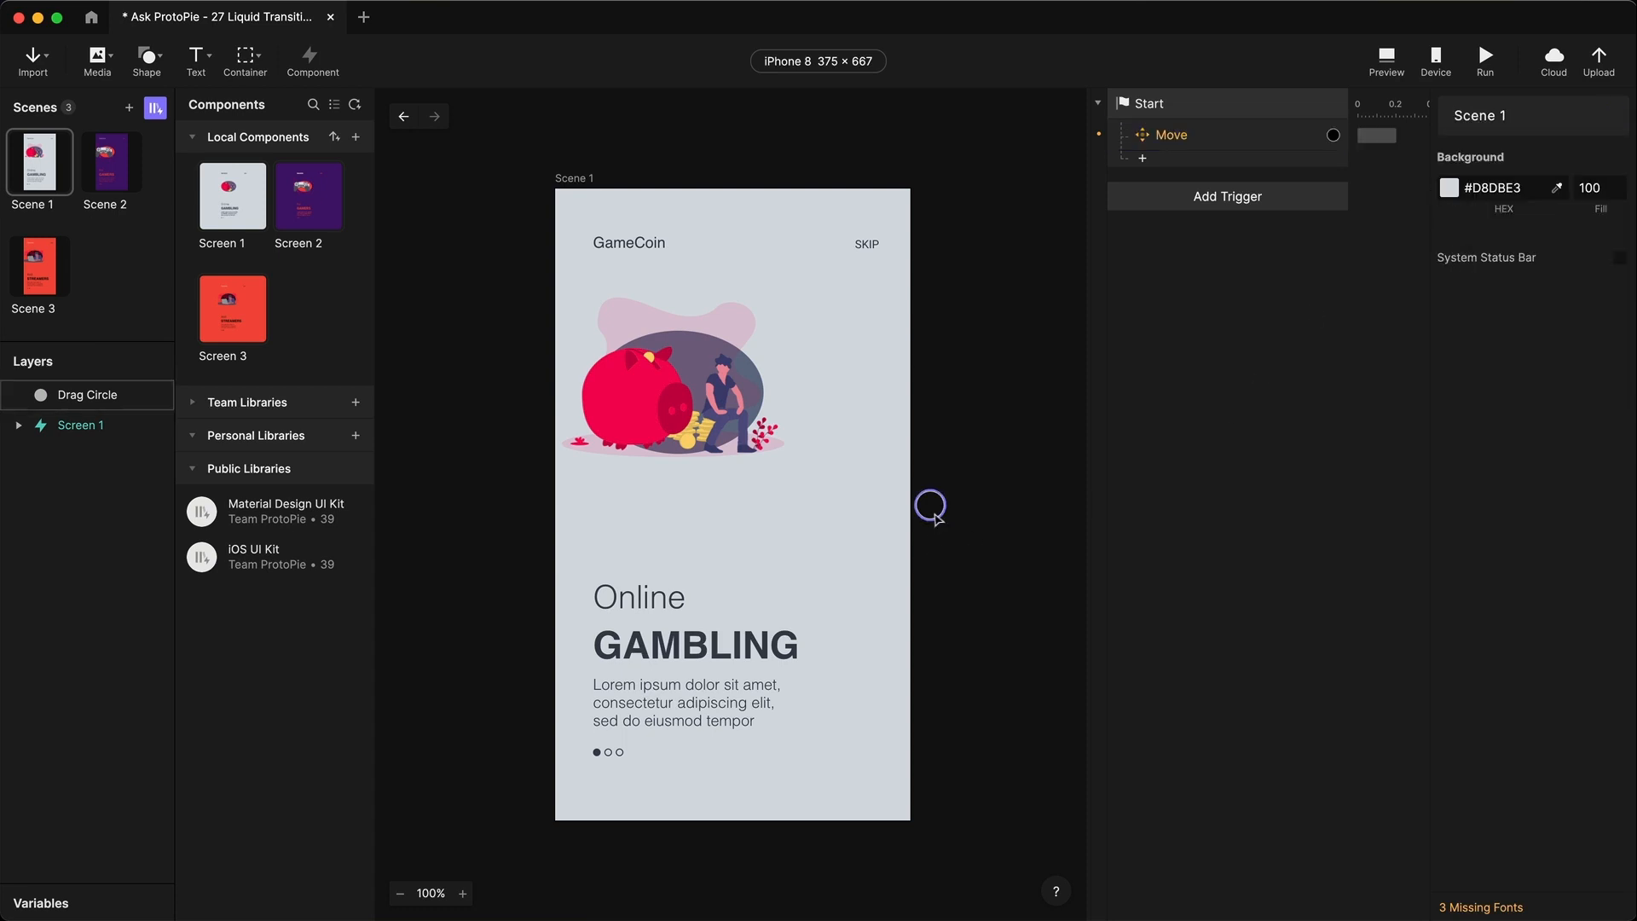
key("shift+Left")
key("shift+Left")
key("shift+Left")
key("shift+Left")
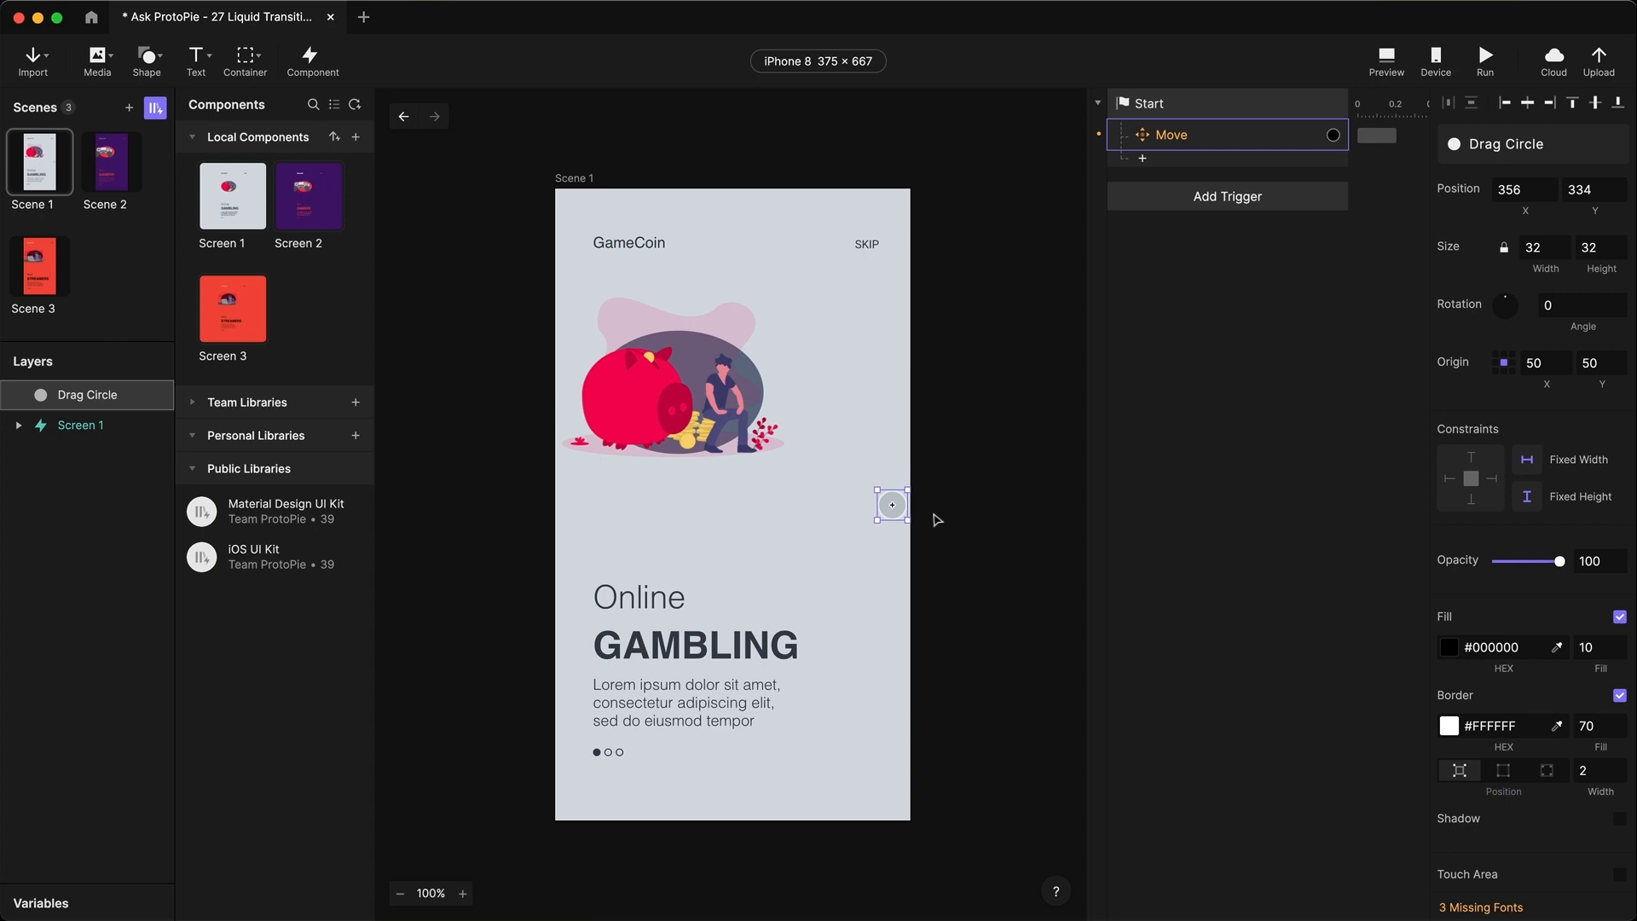
key("shift+Right")
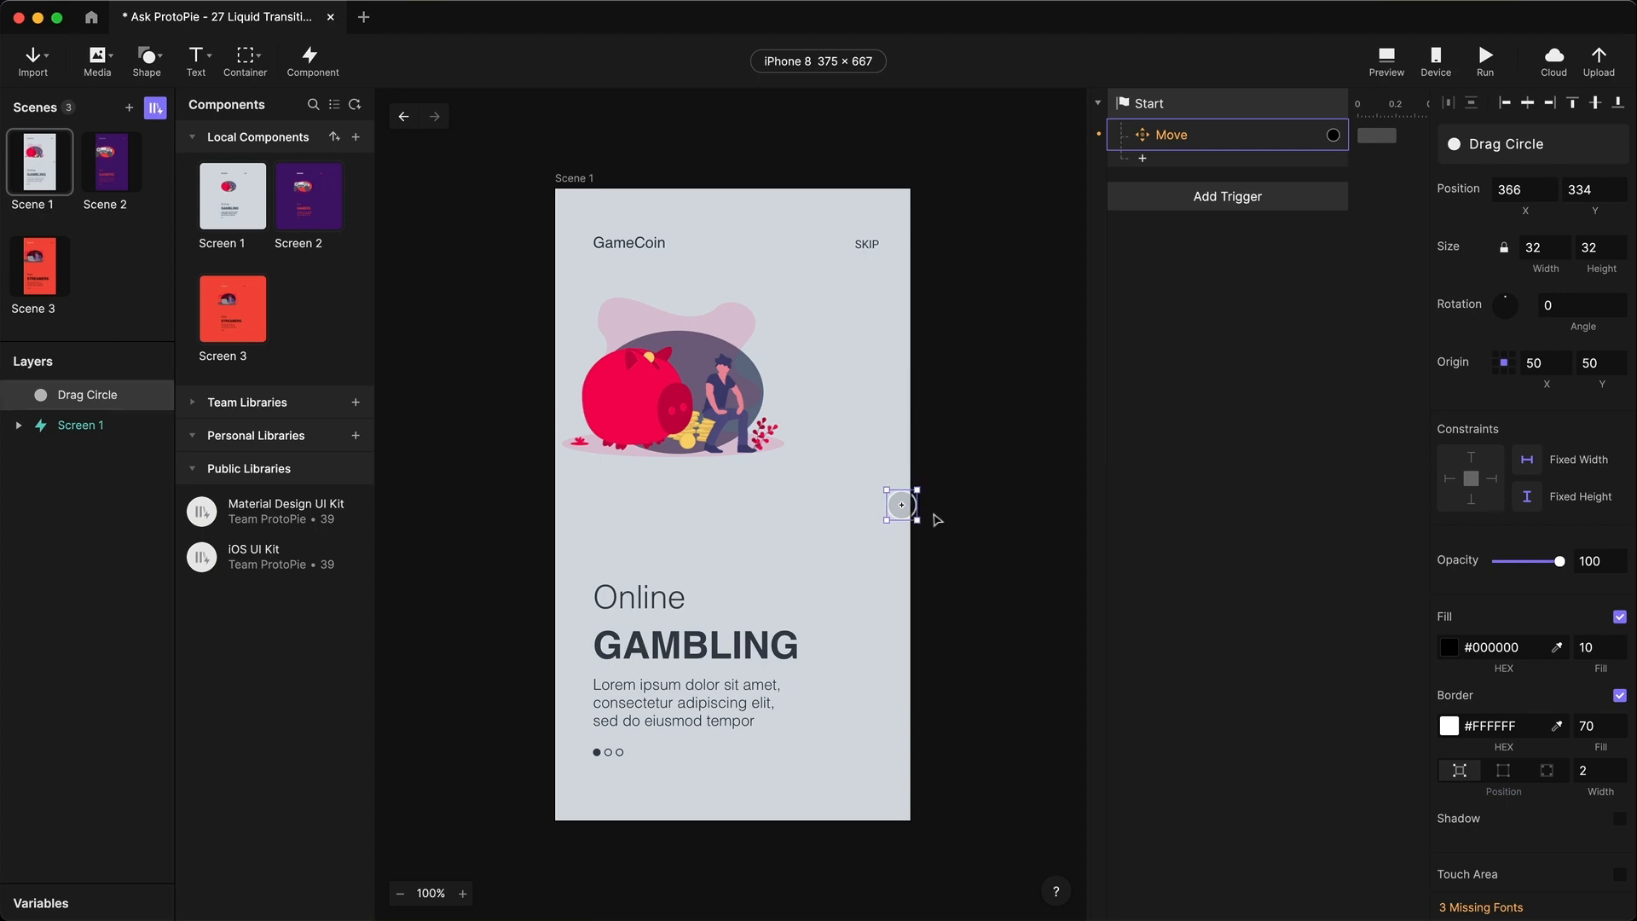
key("shift+Left")
key("shift+Right")
key("shift+Right")
key("shift+Right")
key("shift+Right")
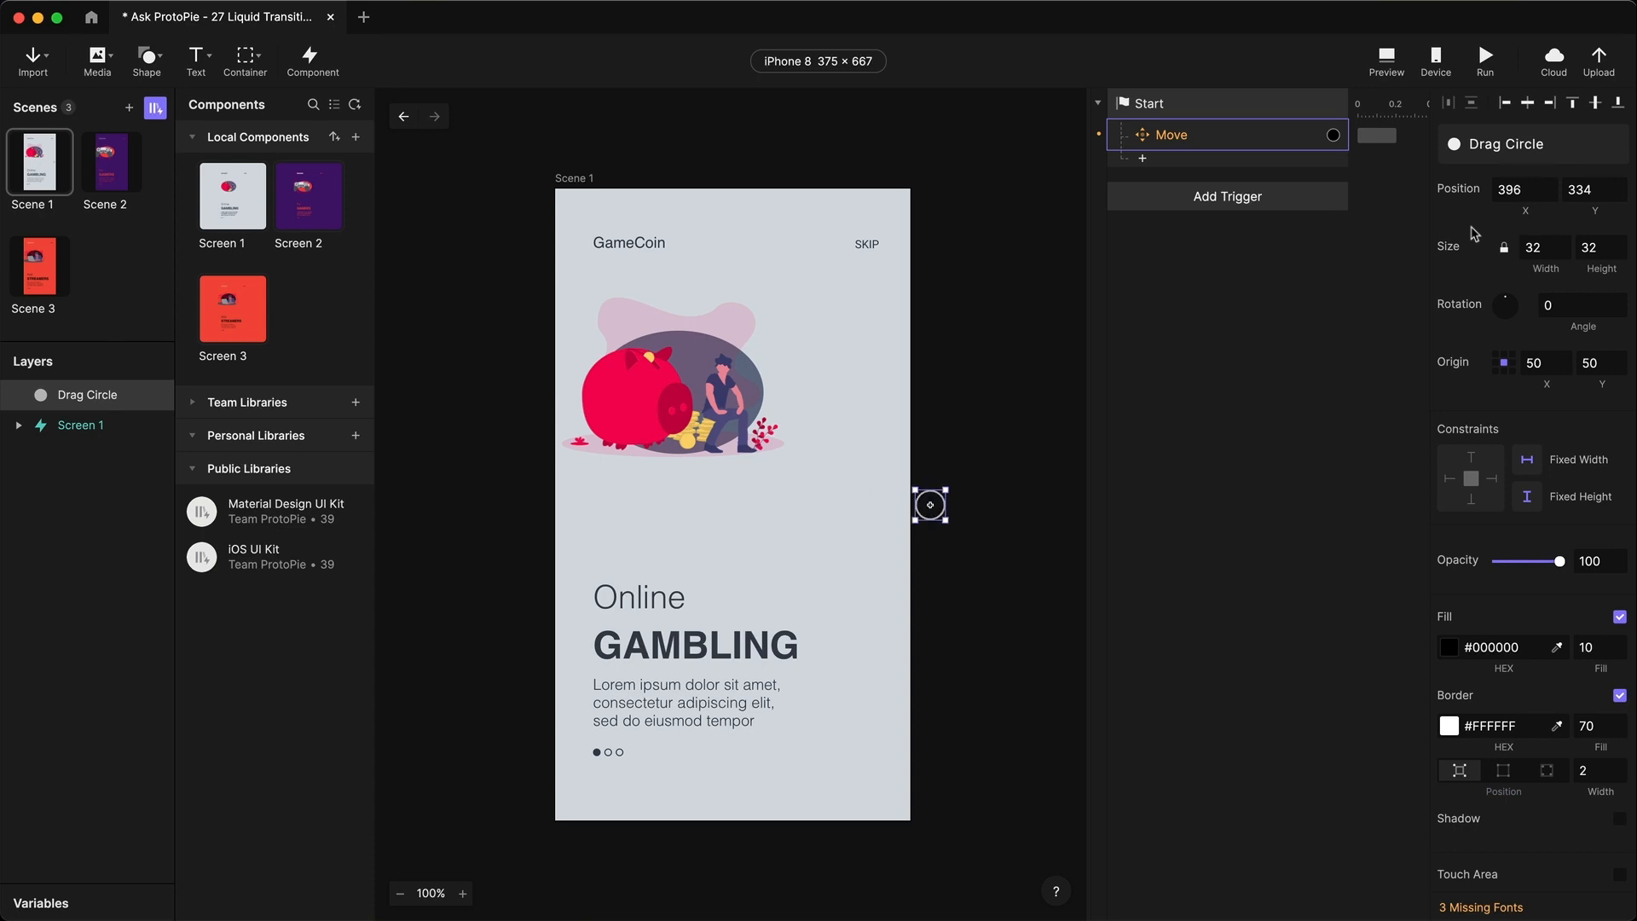
- Set the Start trigger's Move response to Move To X 356 with Spring easing
left_click(1243, 148)
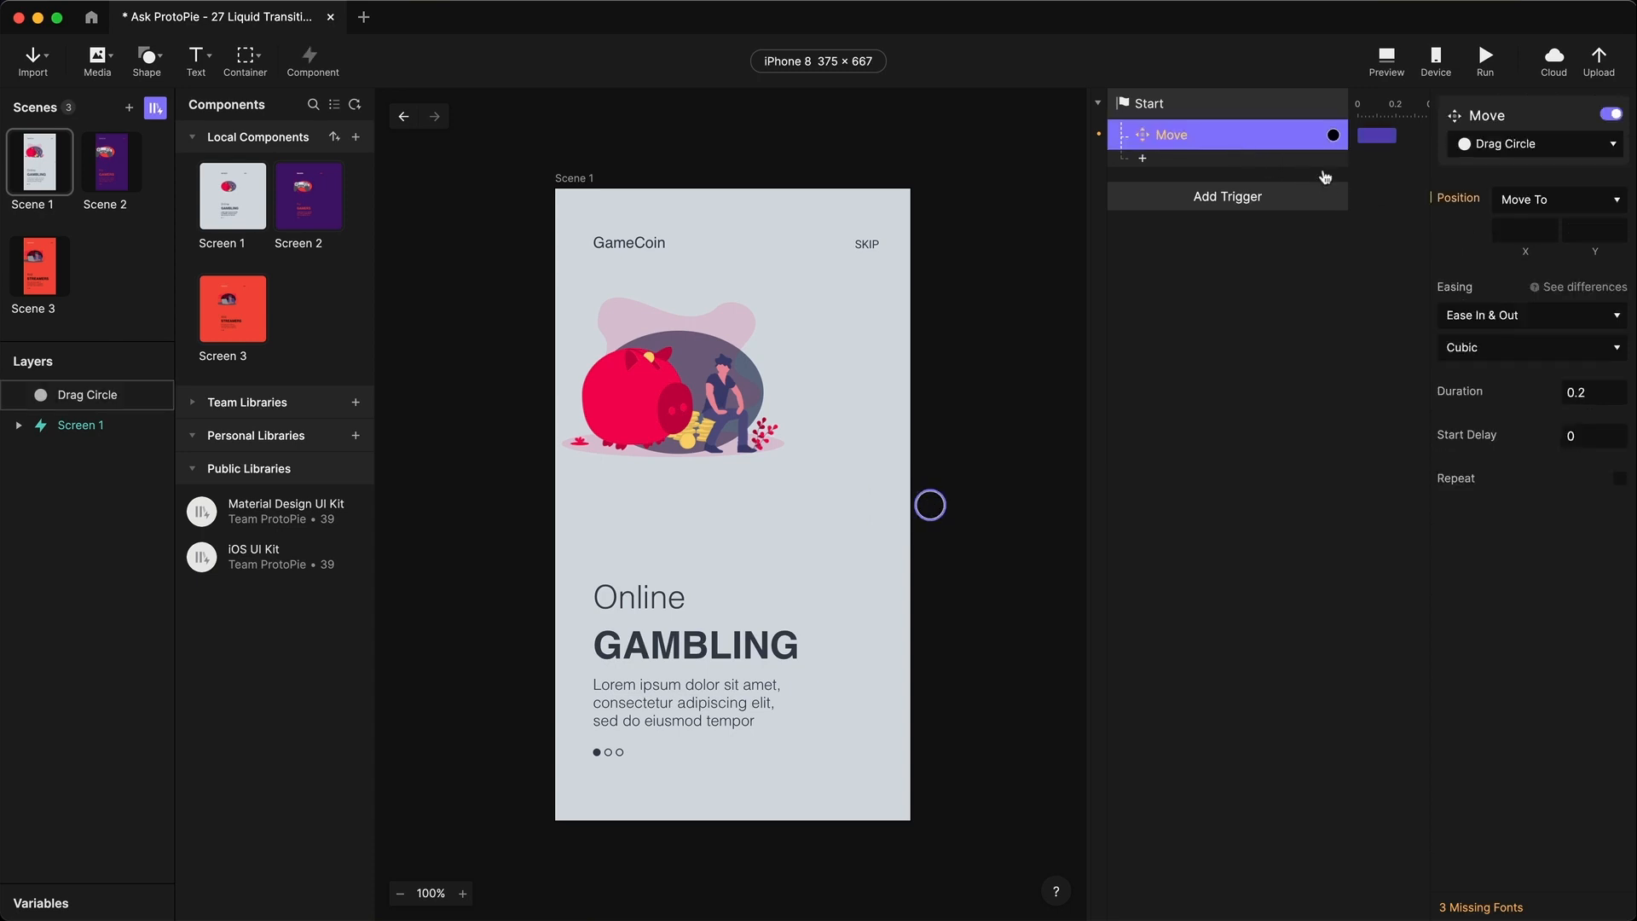
left_click(1529, 229)
type("356")
key("Return")
left_click(1517, 317)
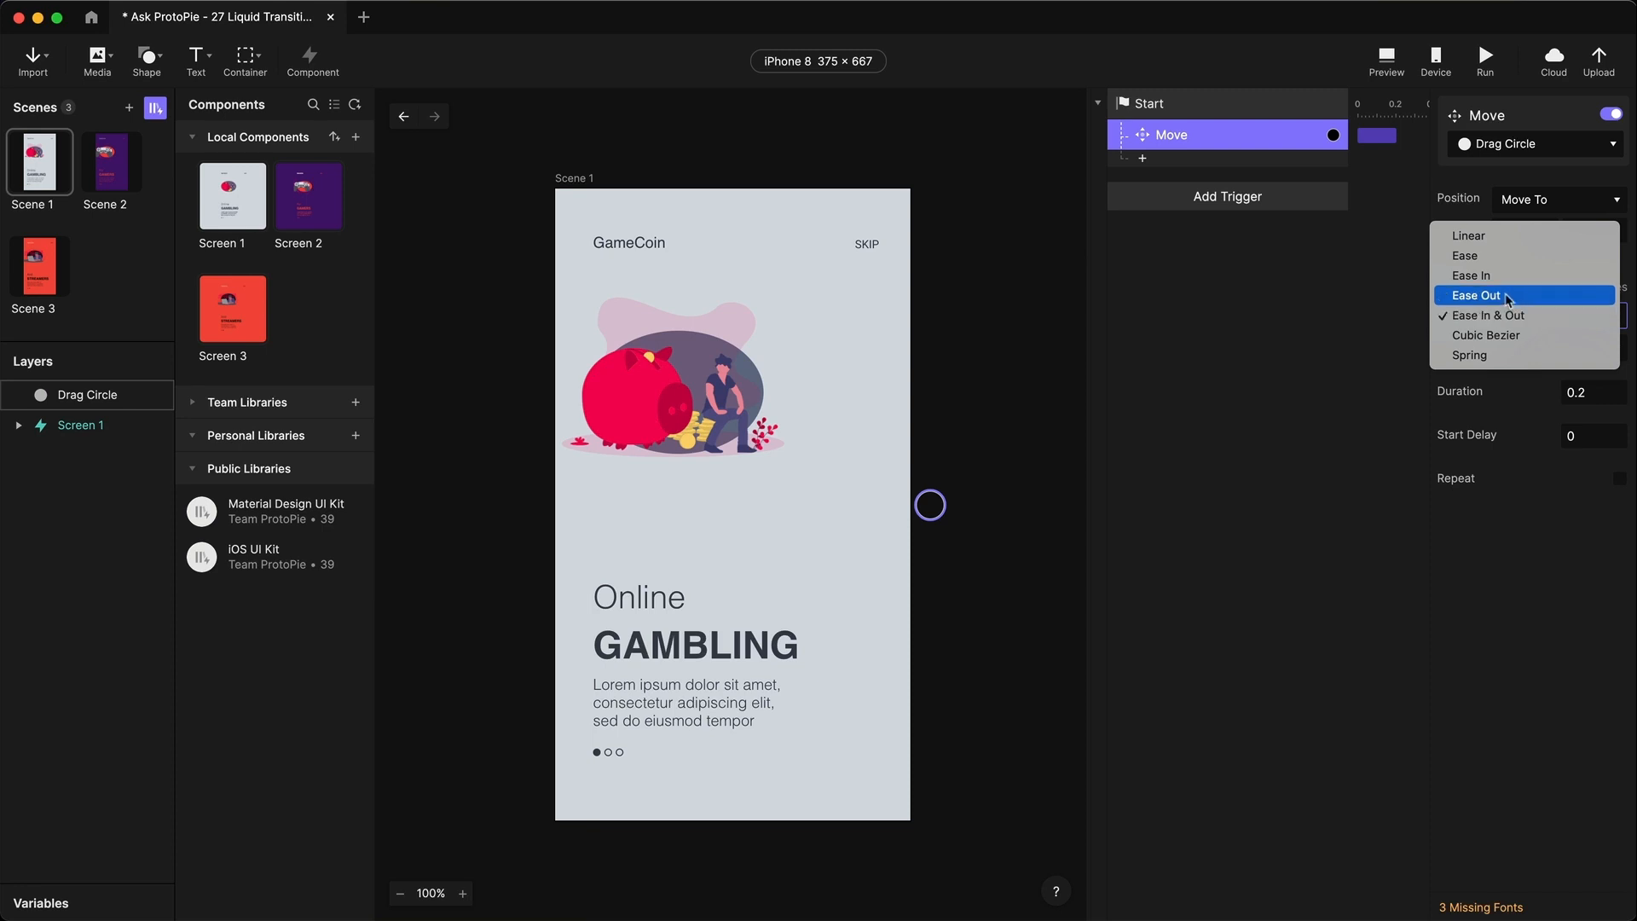
left_click(1470, 356)
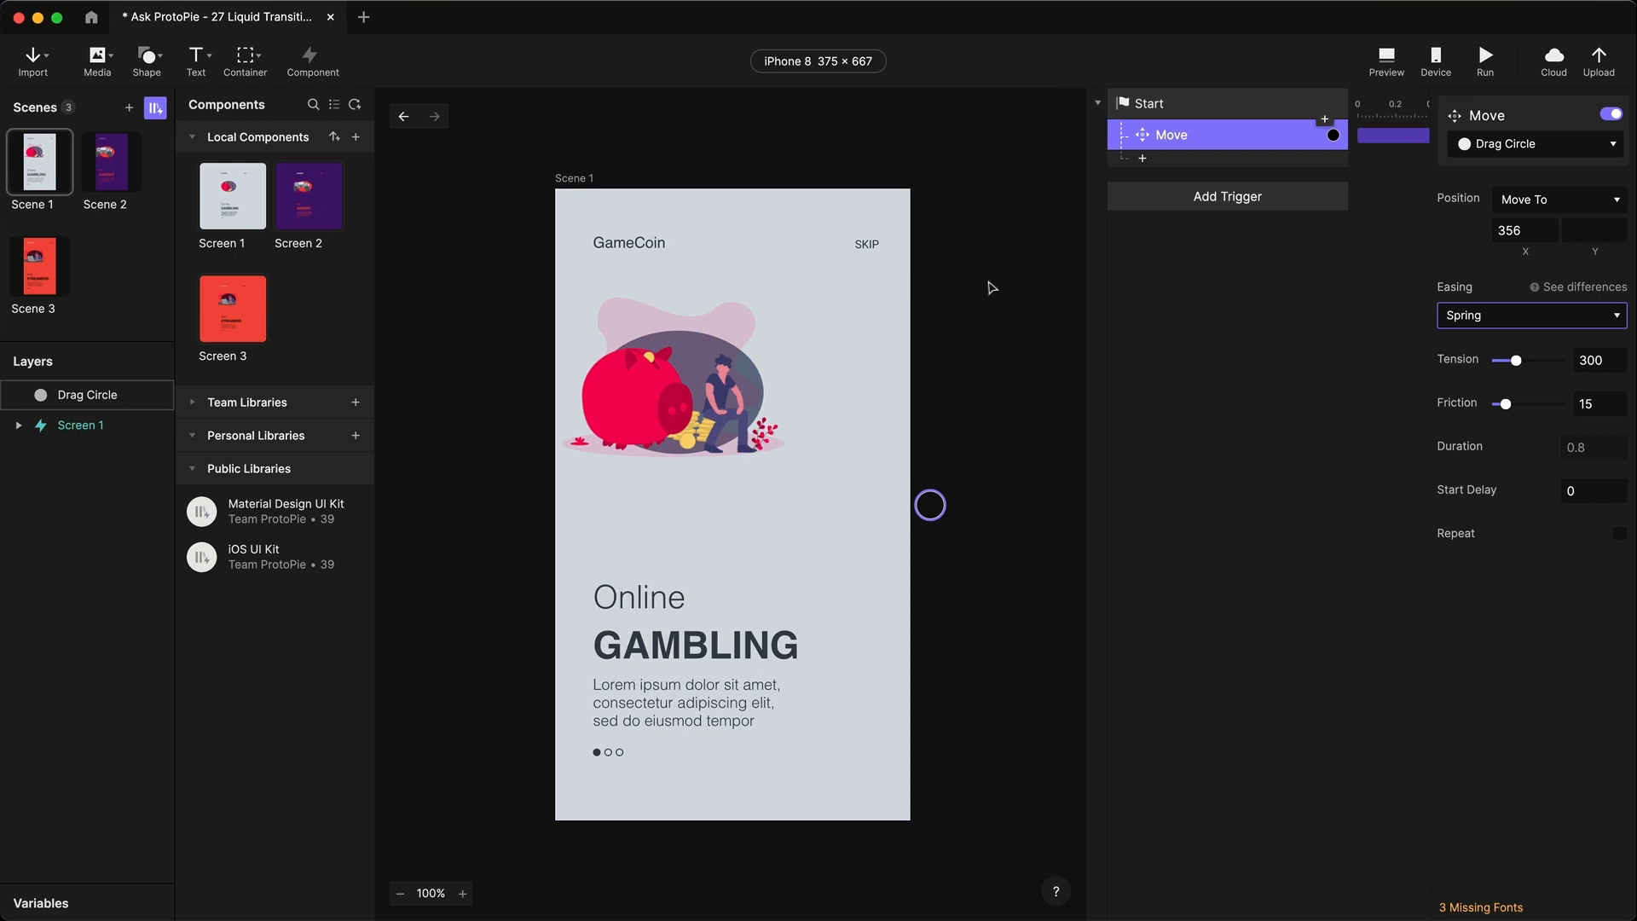
- Preview the Drag Circle's entrance animation, replay it once, and close the preview
left_click(1385, 58)
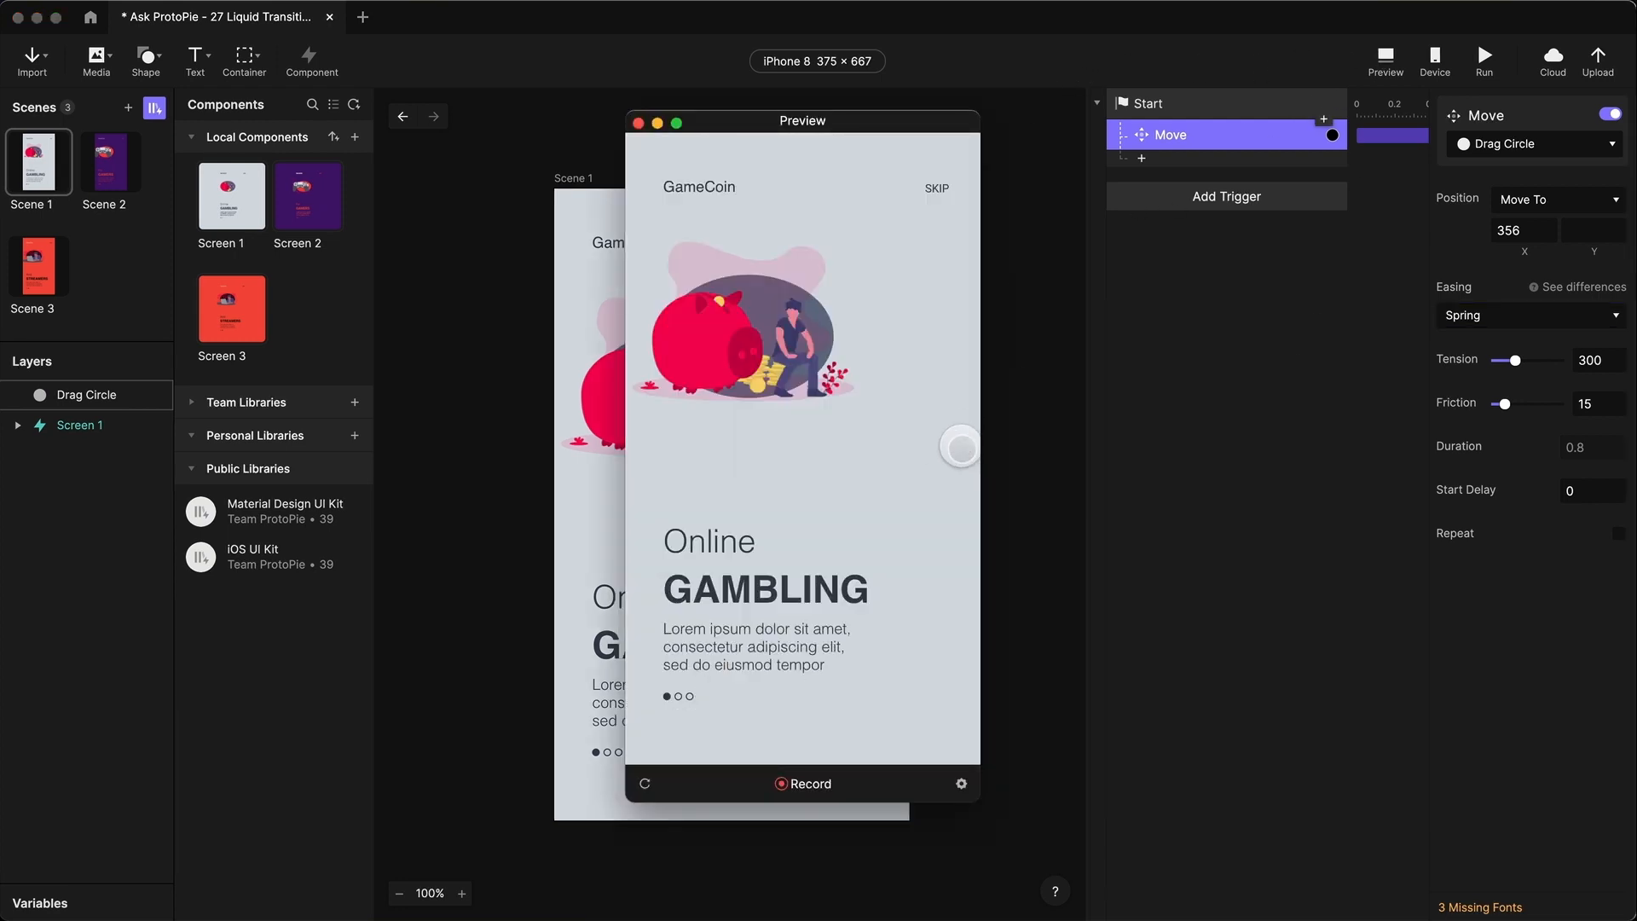
left_click(645, 785)
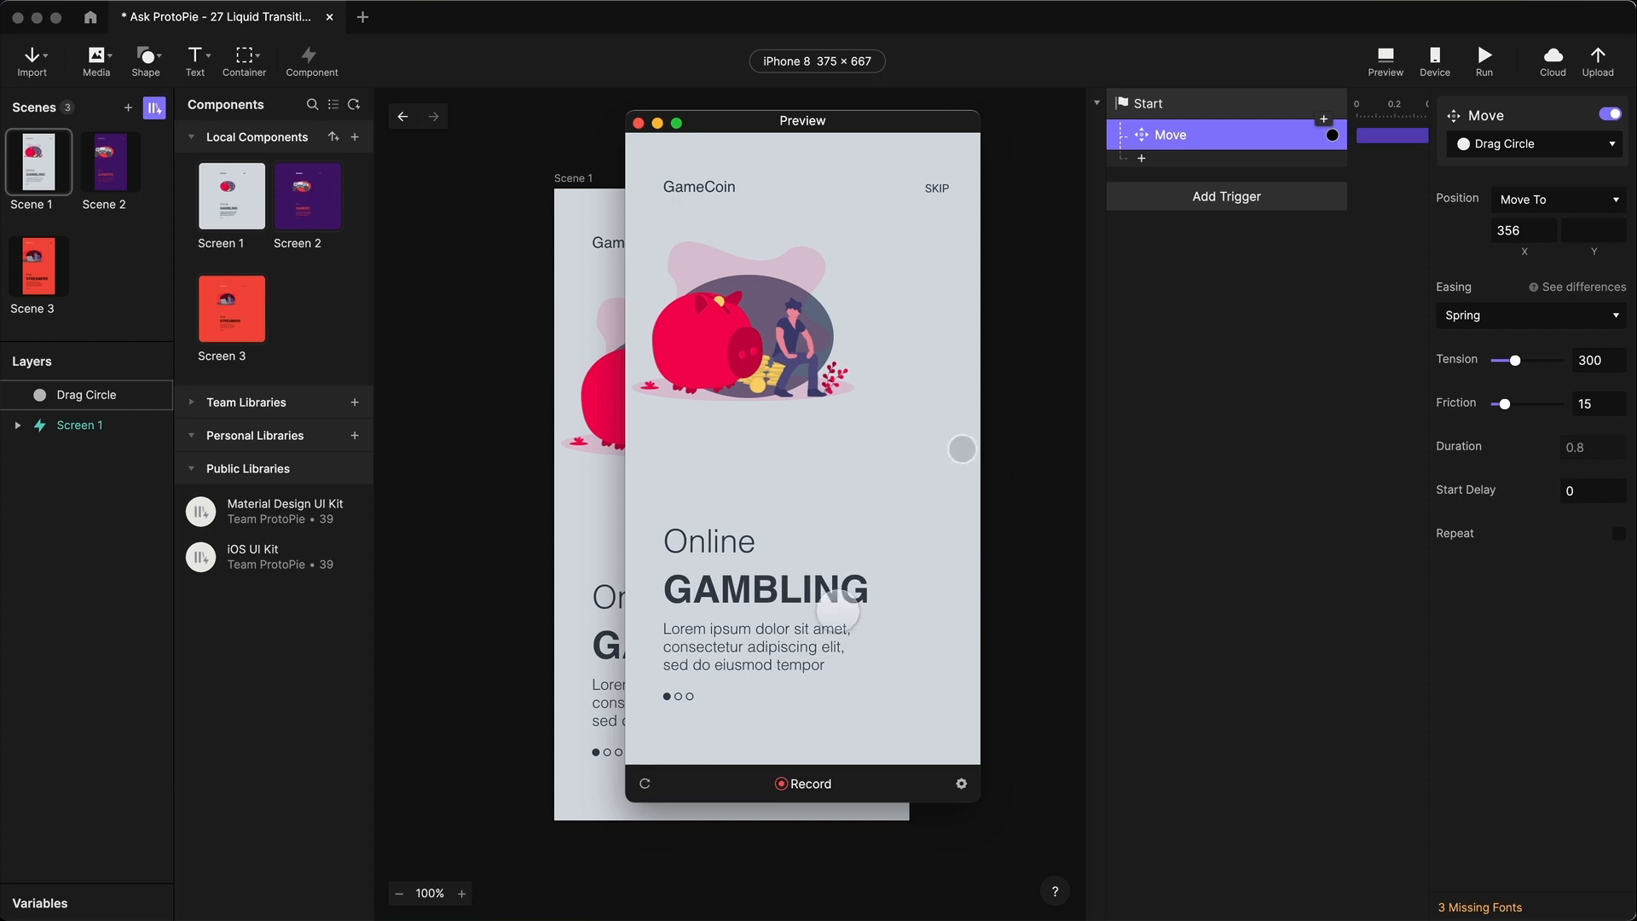
left_click(638, 123)
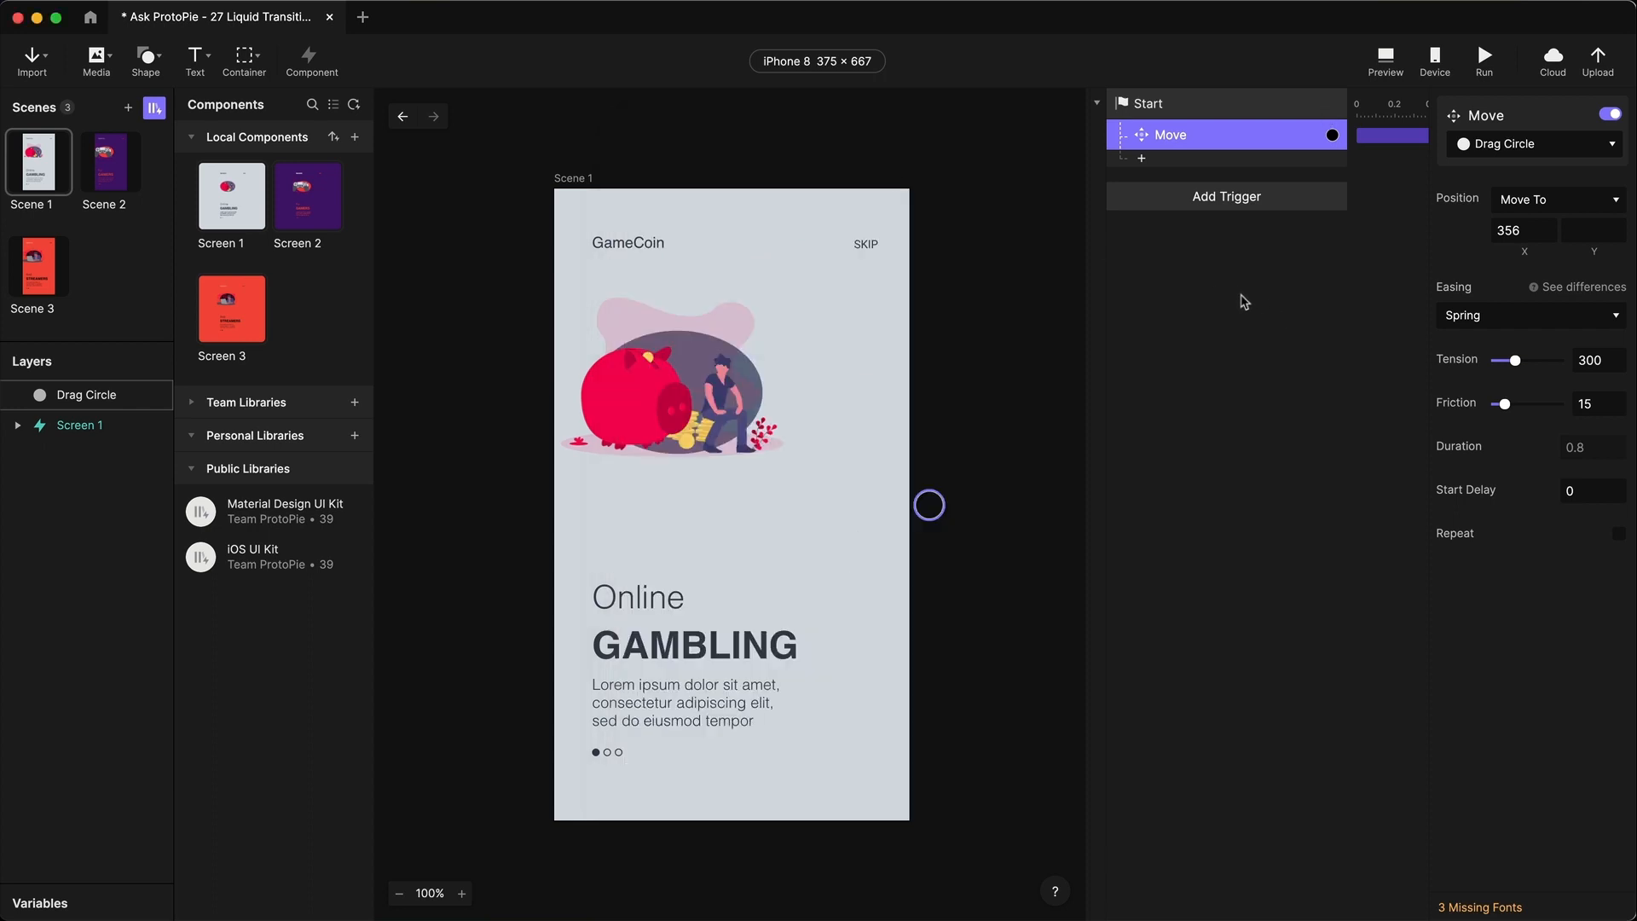
- Add a Drag trigger on the Drag Circle with a Move response for the same layer
left_click(93, 394)
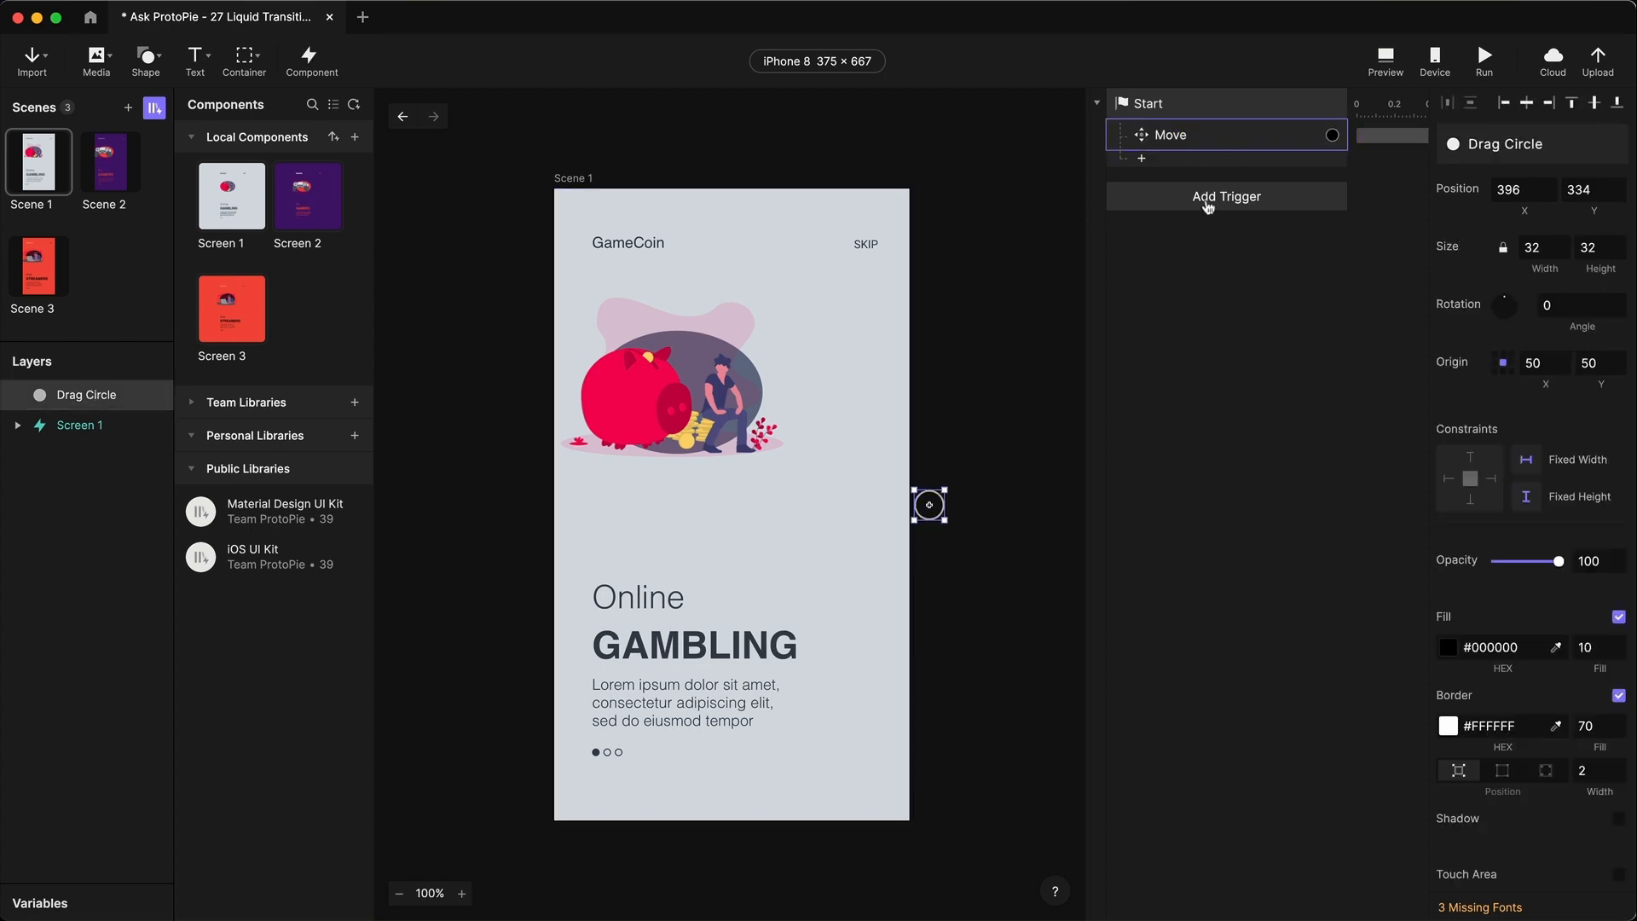
left_click(1208, 201)
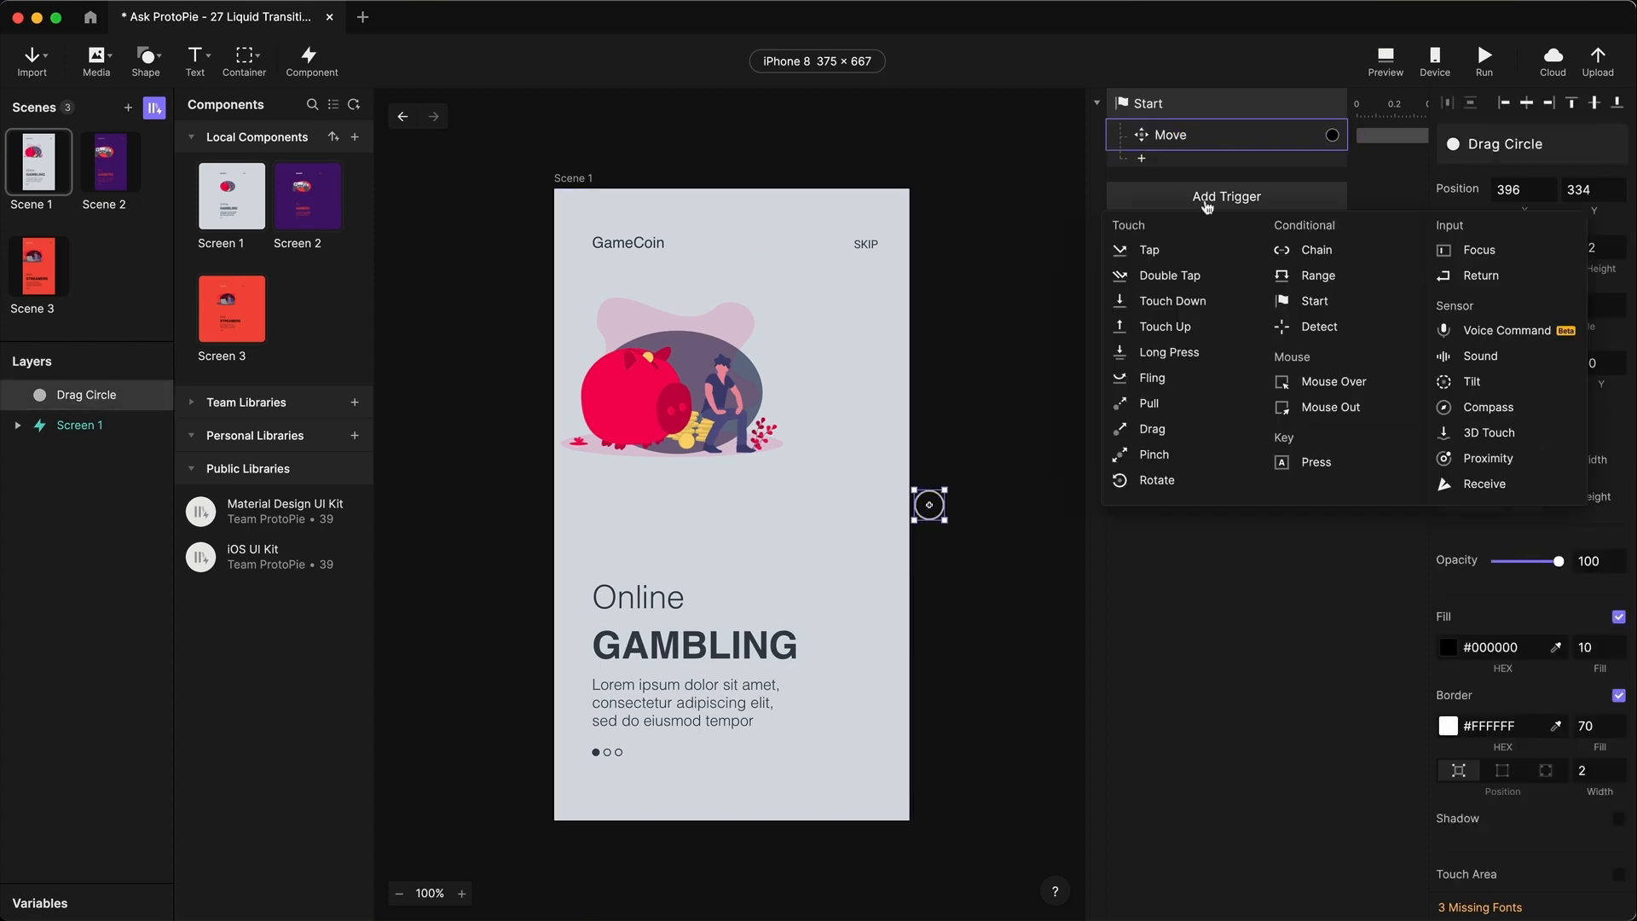
left_click(1150, 430)
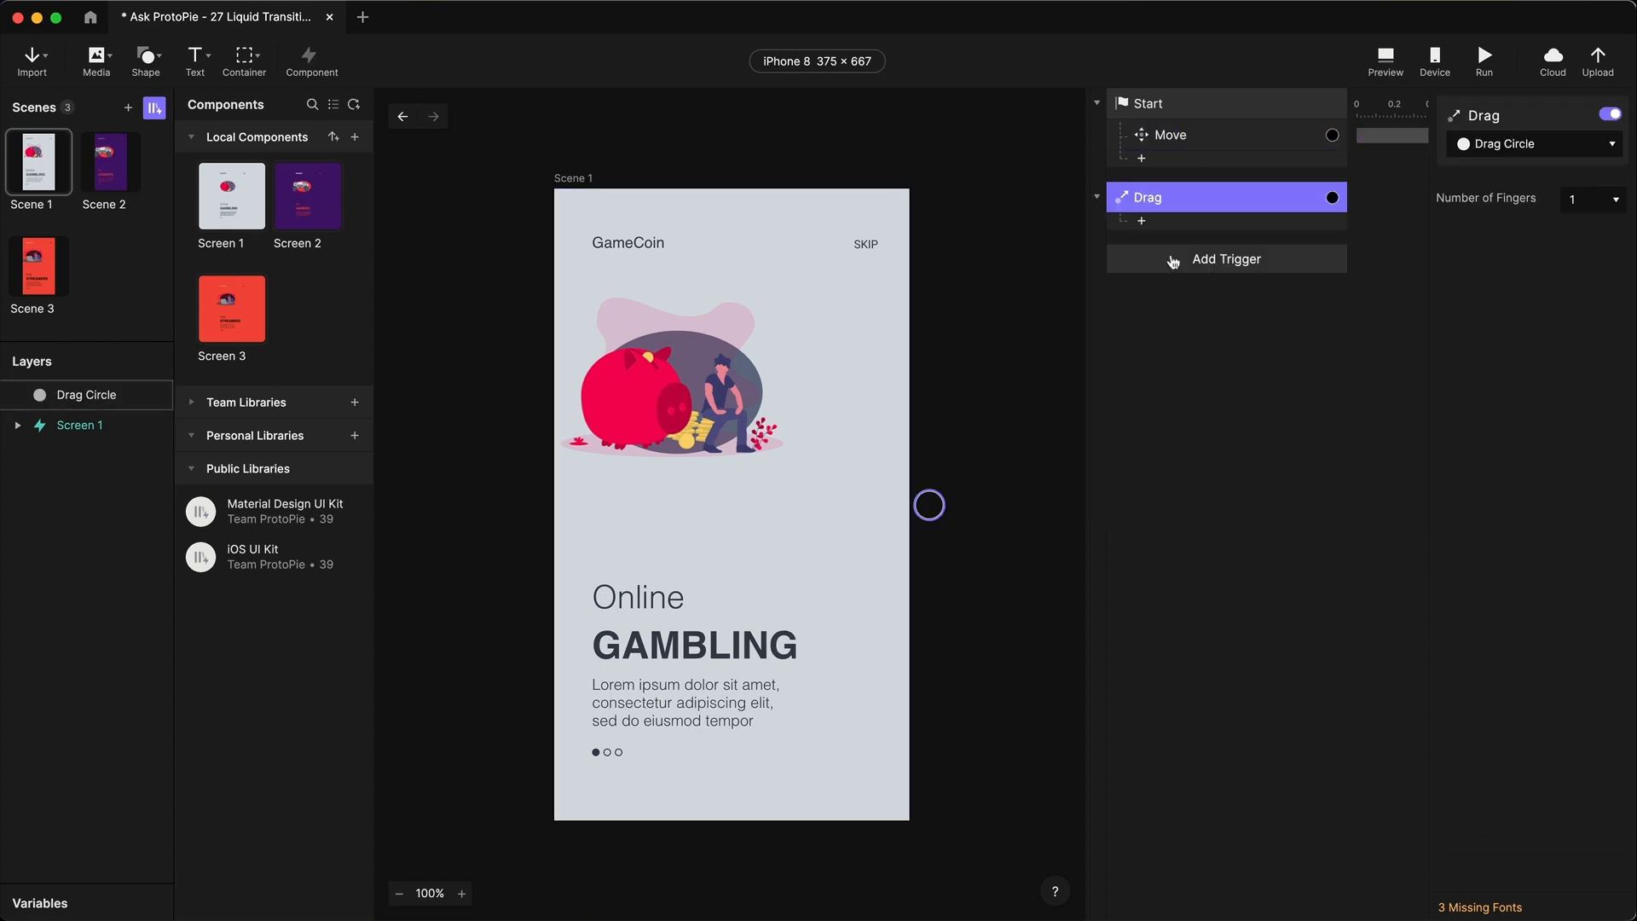
left_click(1178, 222)
left_click(1175, 241)
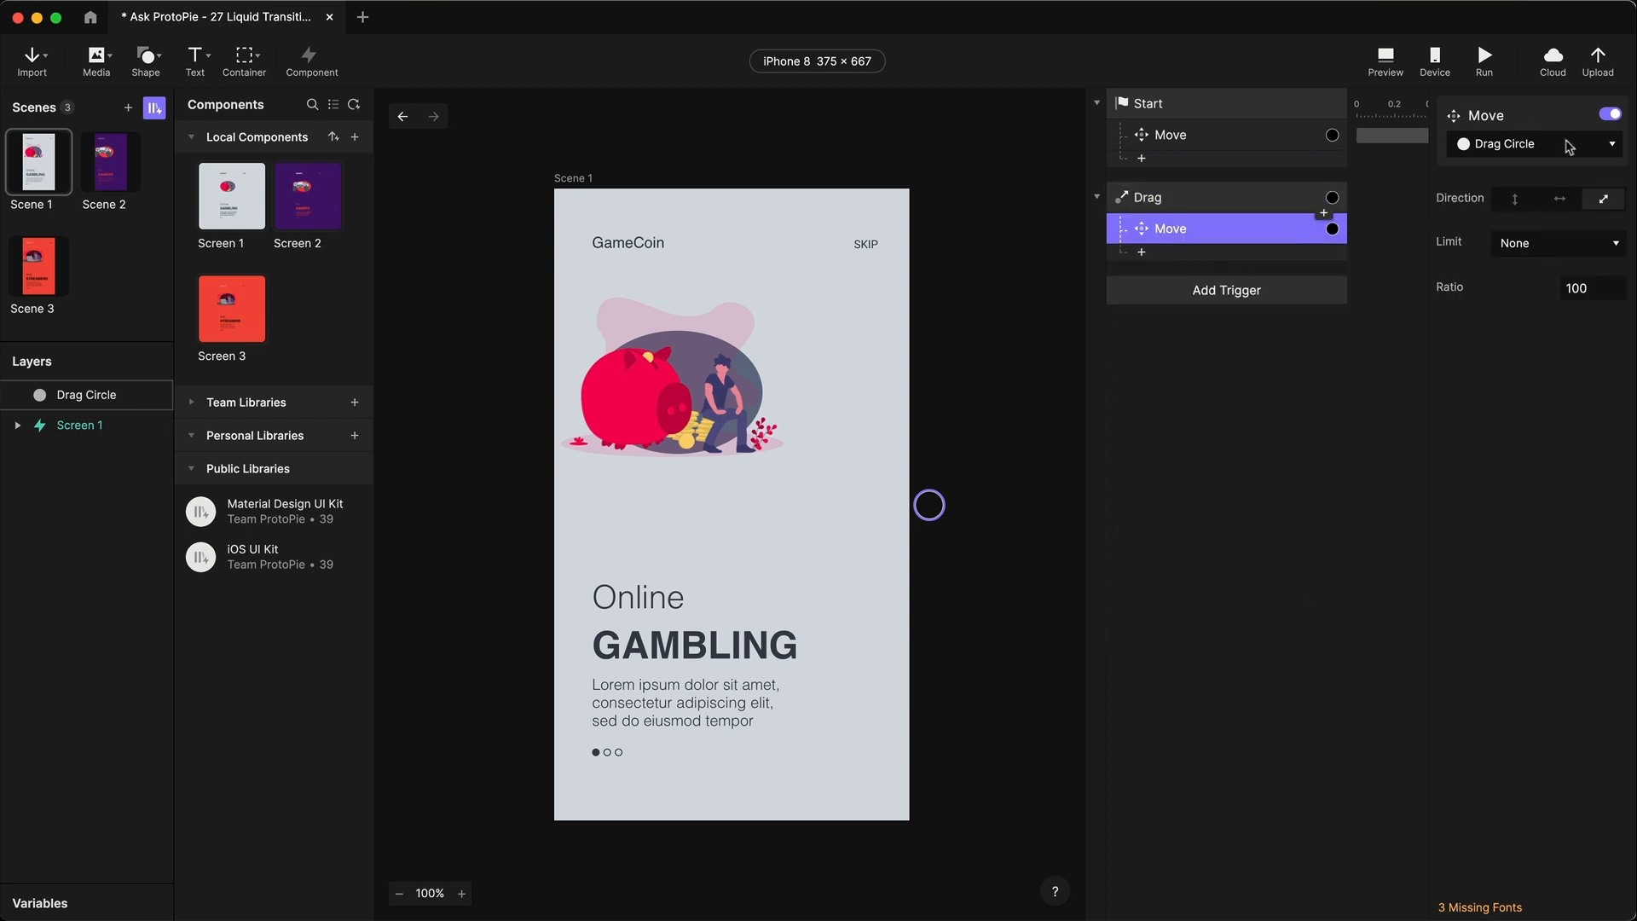
- Test moving the Drag Circle freely around the screen in the preview and close it
left_click(1384, 64)
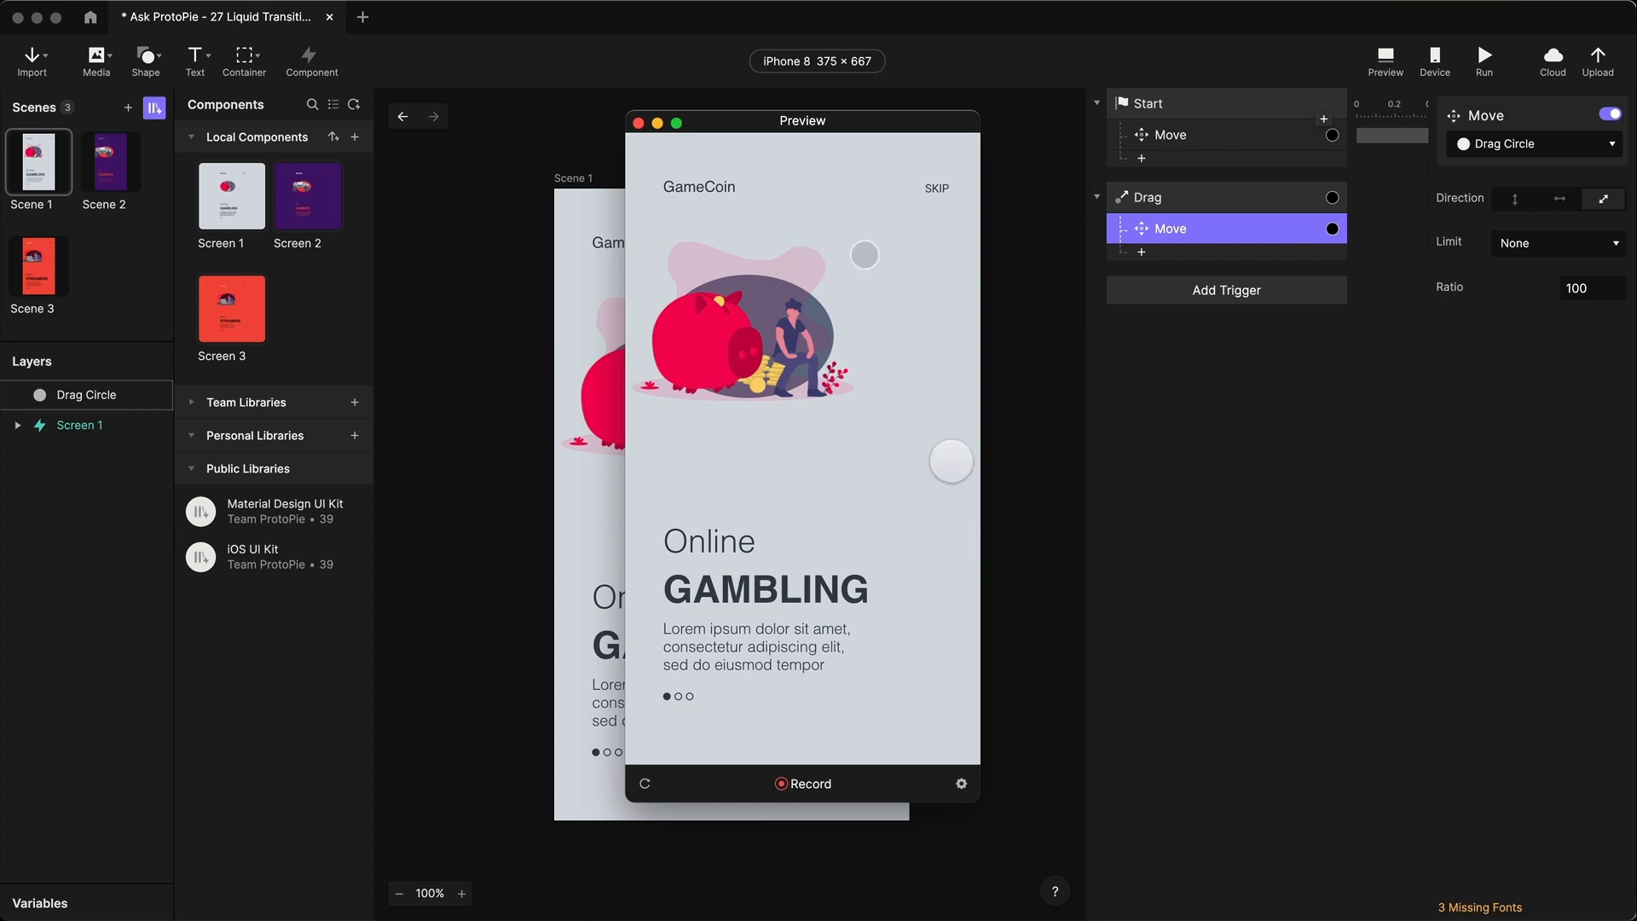
left_click_drag(865, 255, 719, 467)
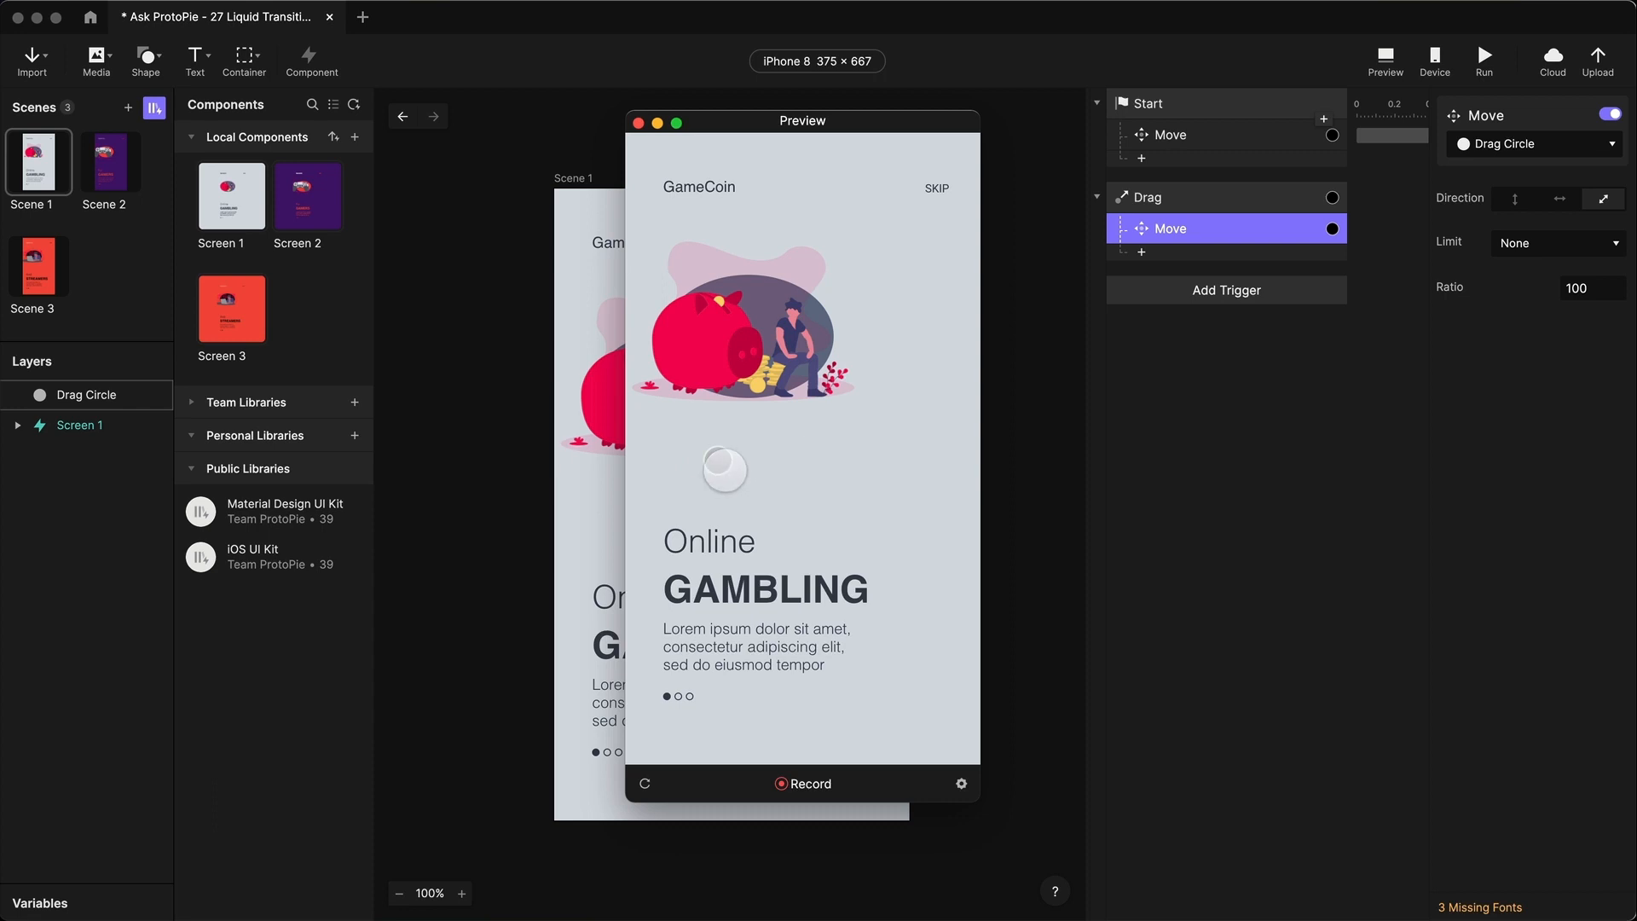
left_click(638, 124)
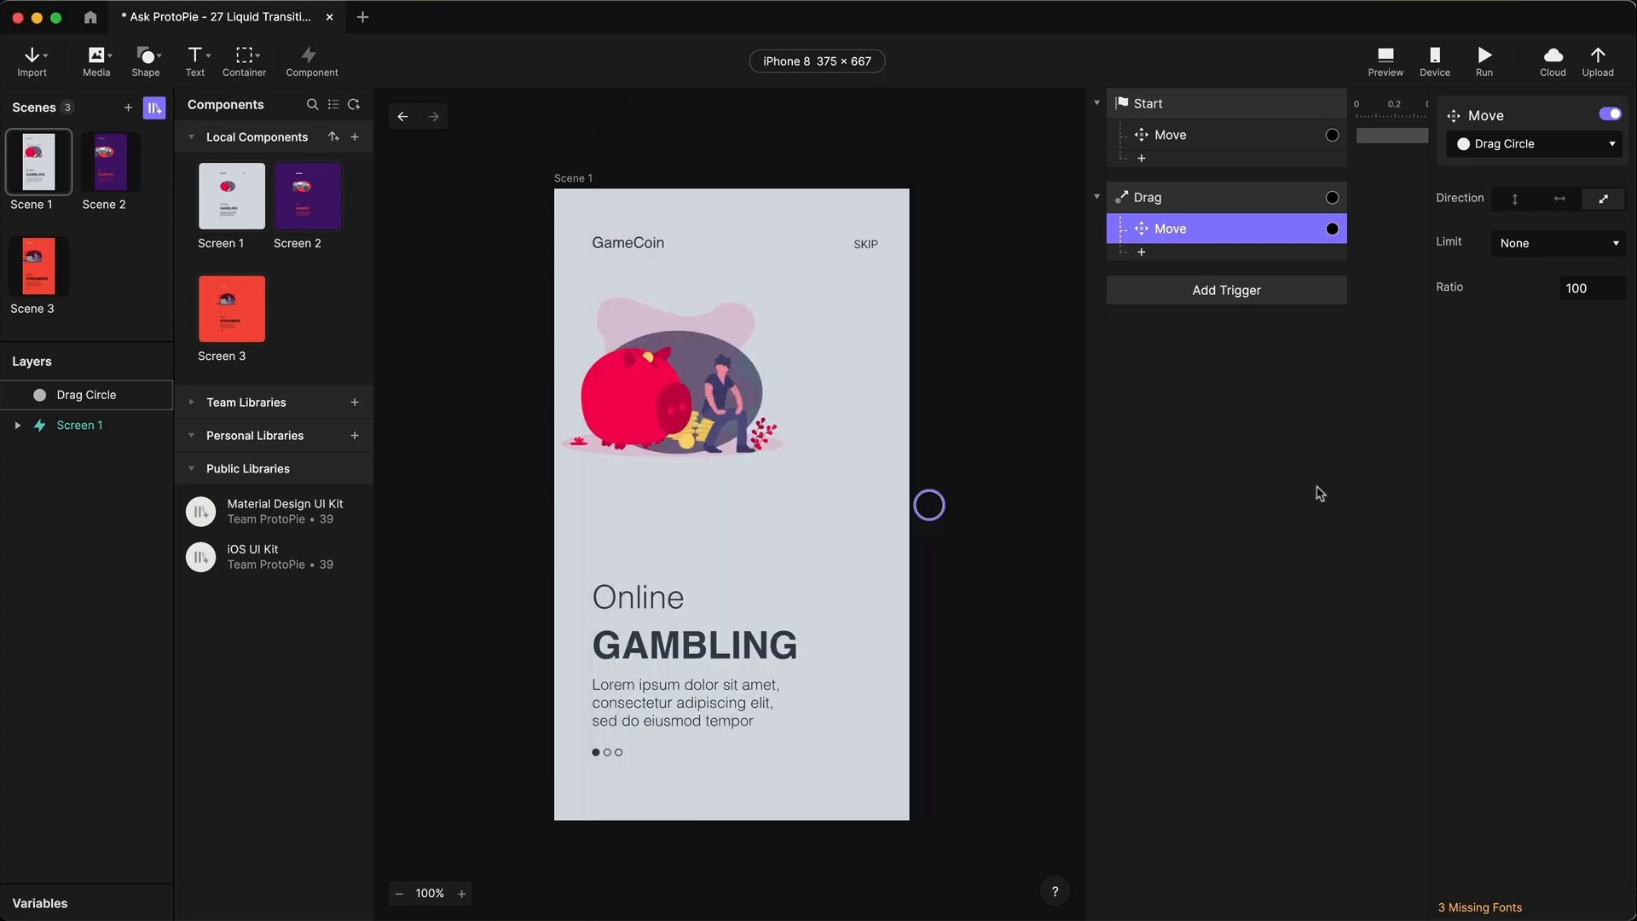
- Add a Touch Up trigger on the Drag Circle with a Condition based on the circle's X position
left_click(1234, 291)
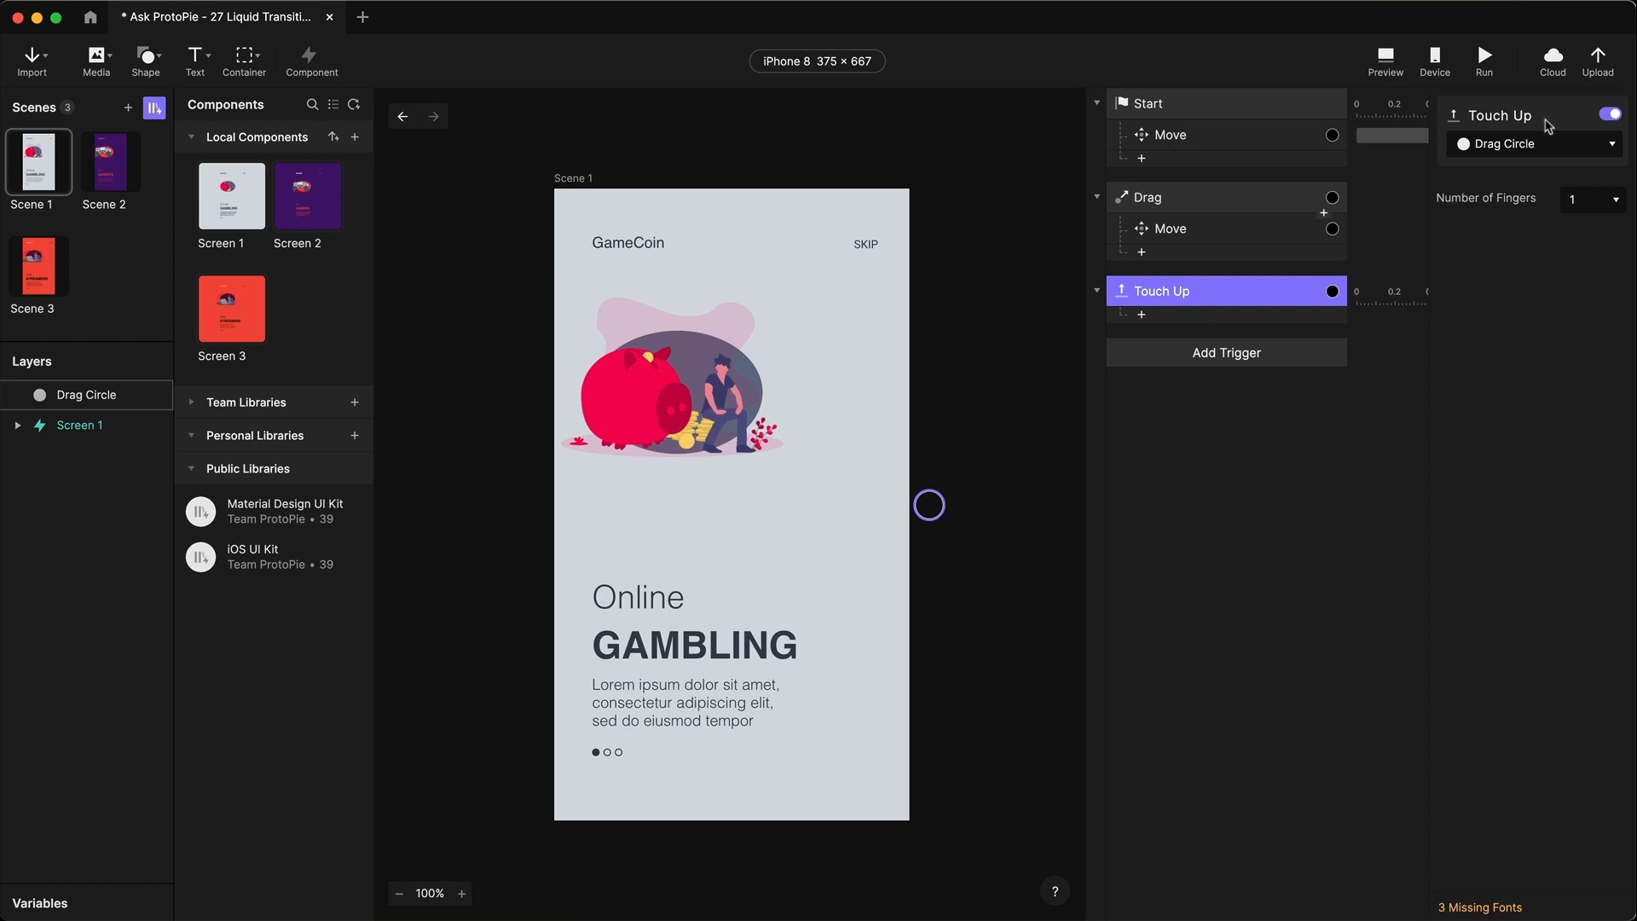
left_click(1214, 409)
left_click(1187, 317)
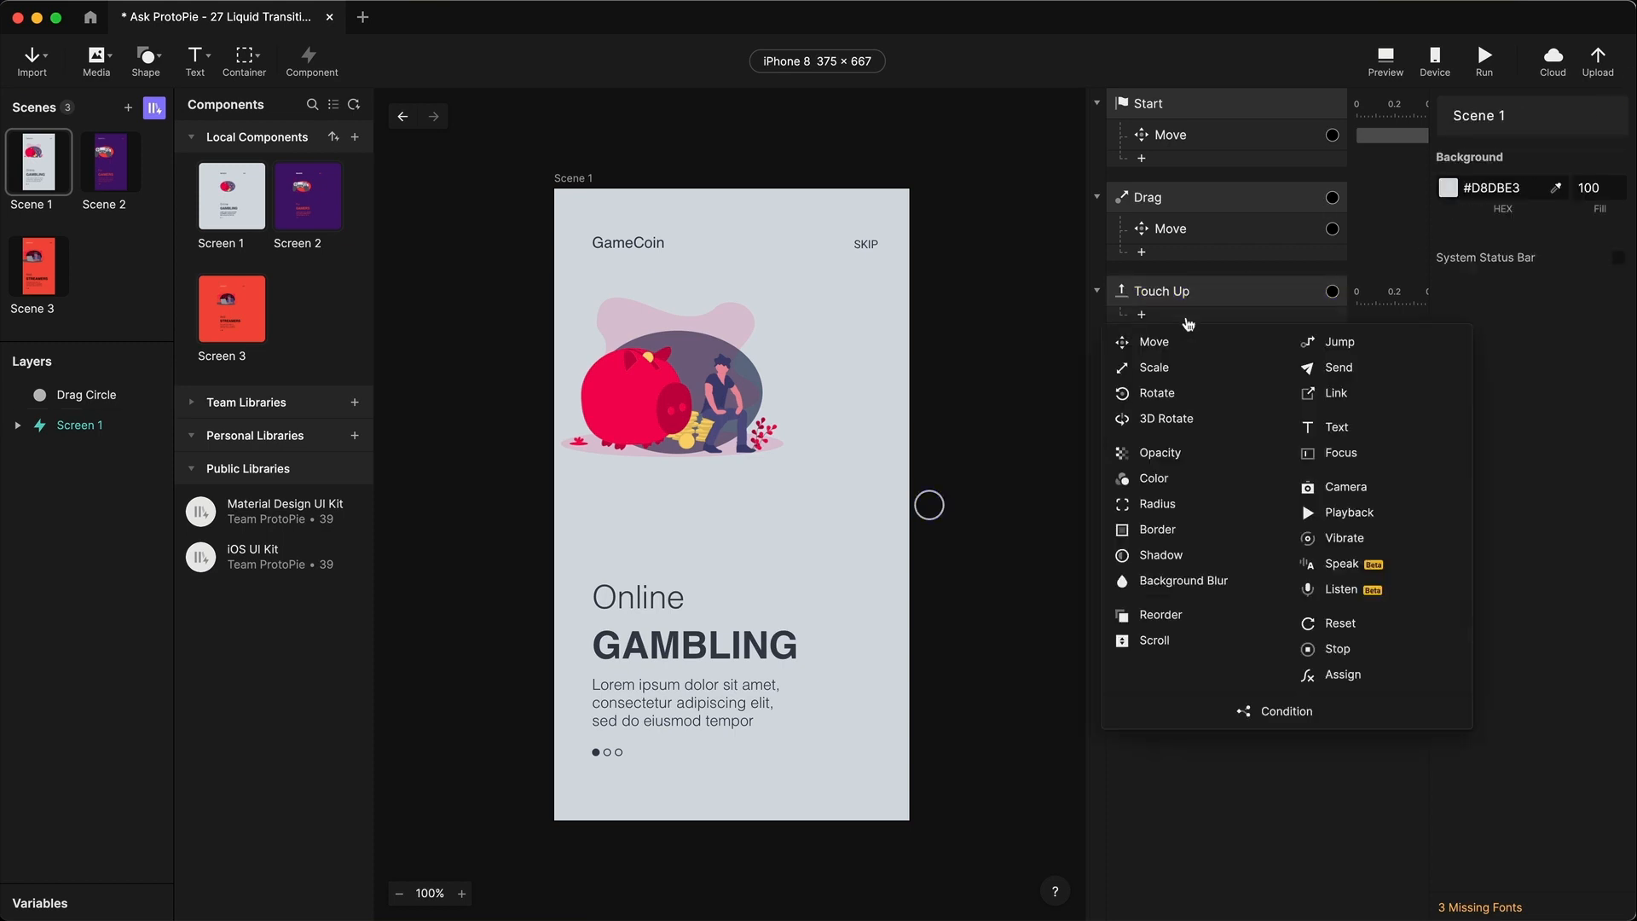
left_click(1318, 721)
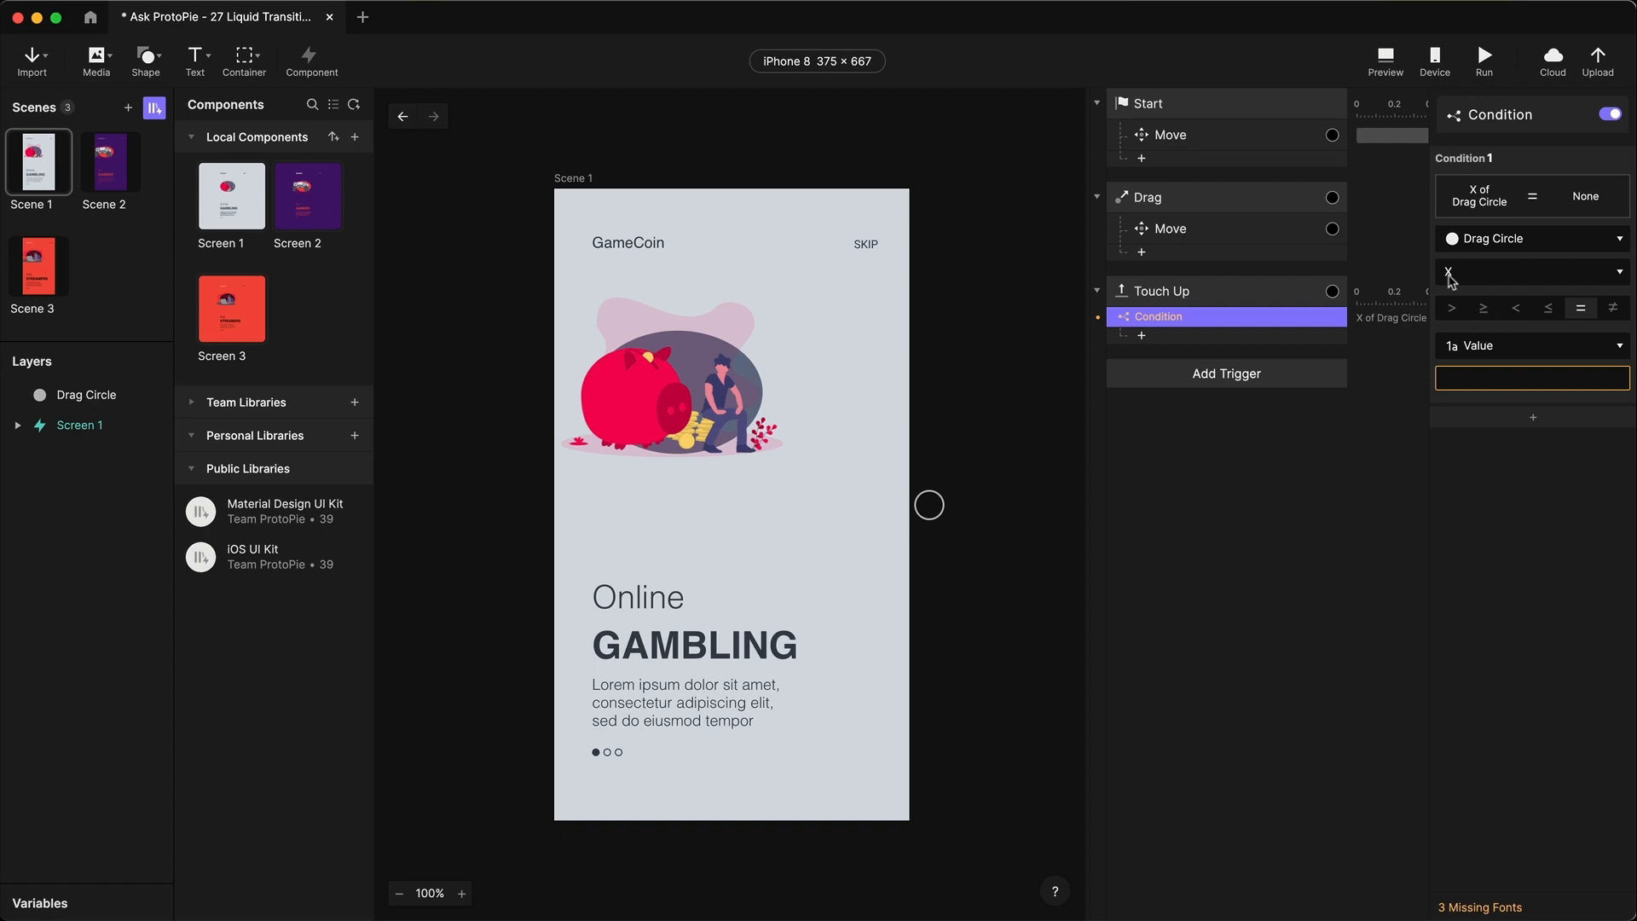
- Make the Touch Up condition require the Drag Circle's X greater than 188, working out 375/2 in the calculator
left_click(1453, 309)
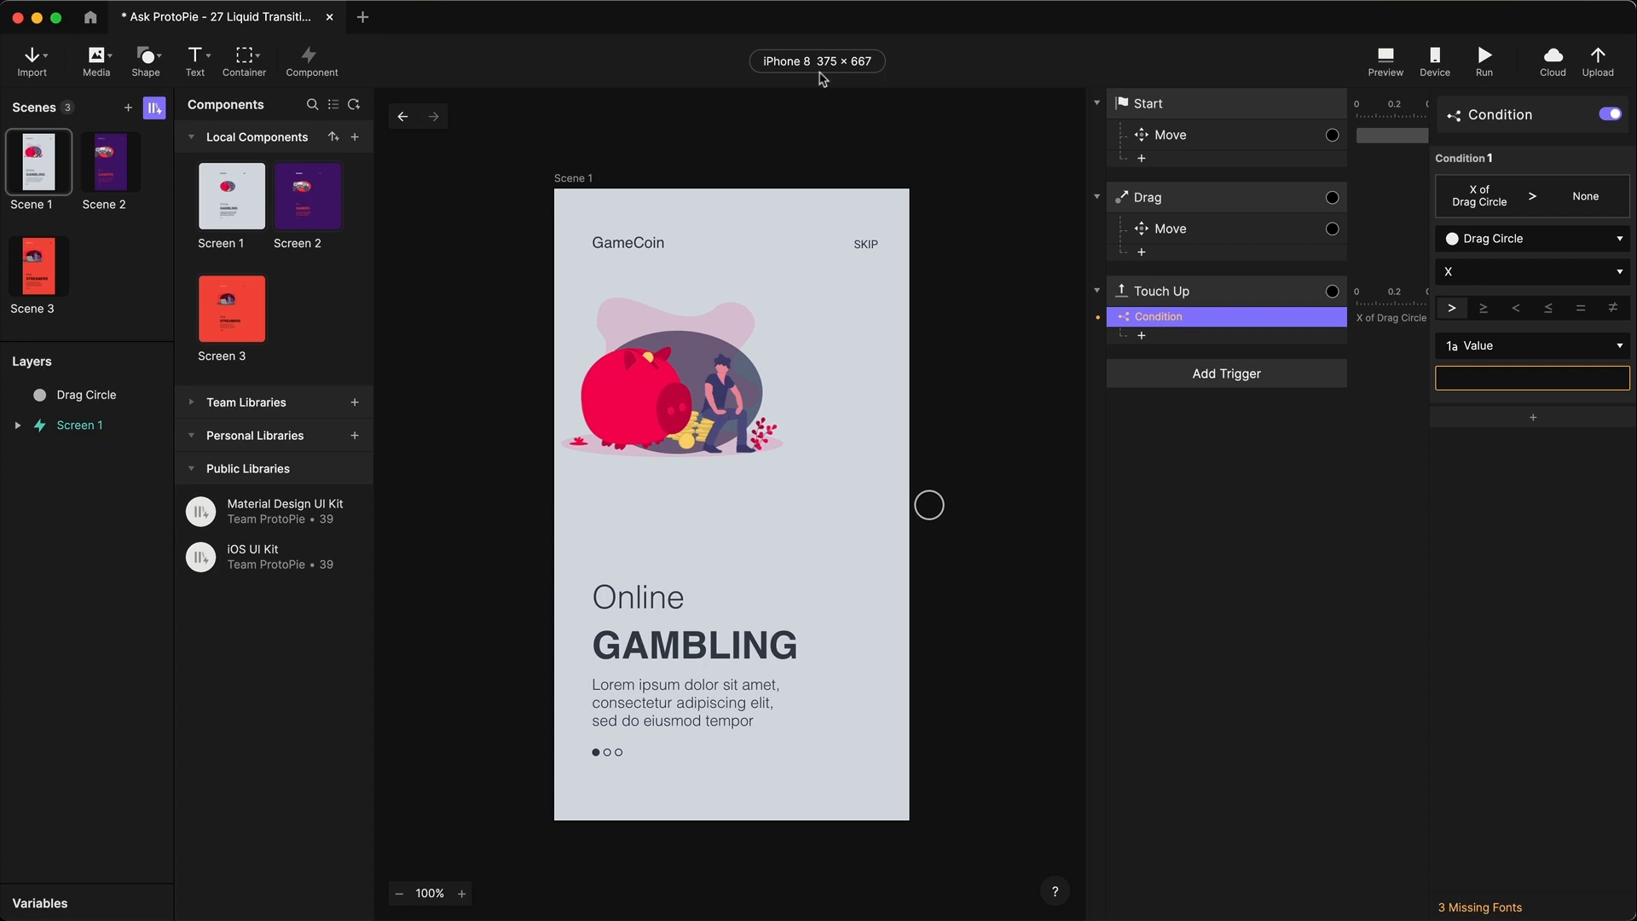
left_click(1254, 896)
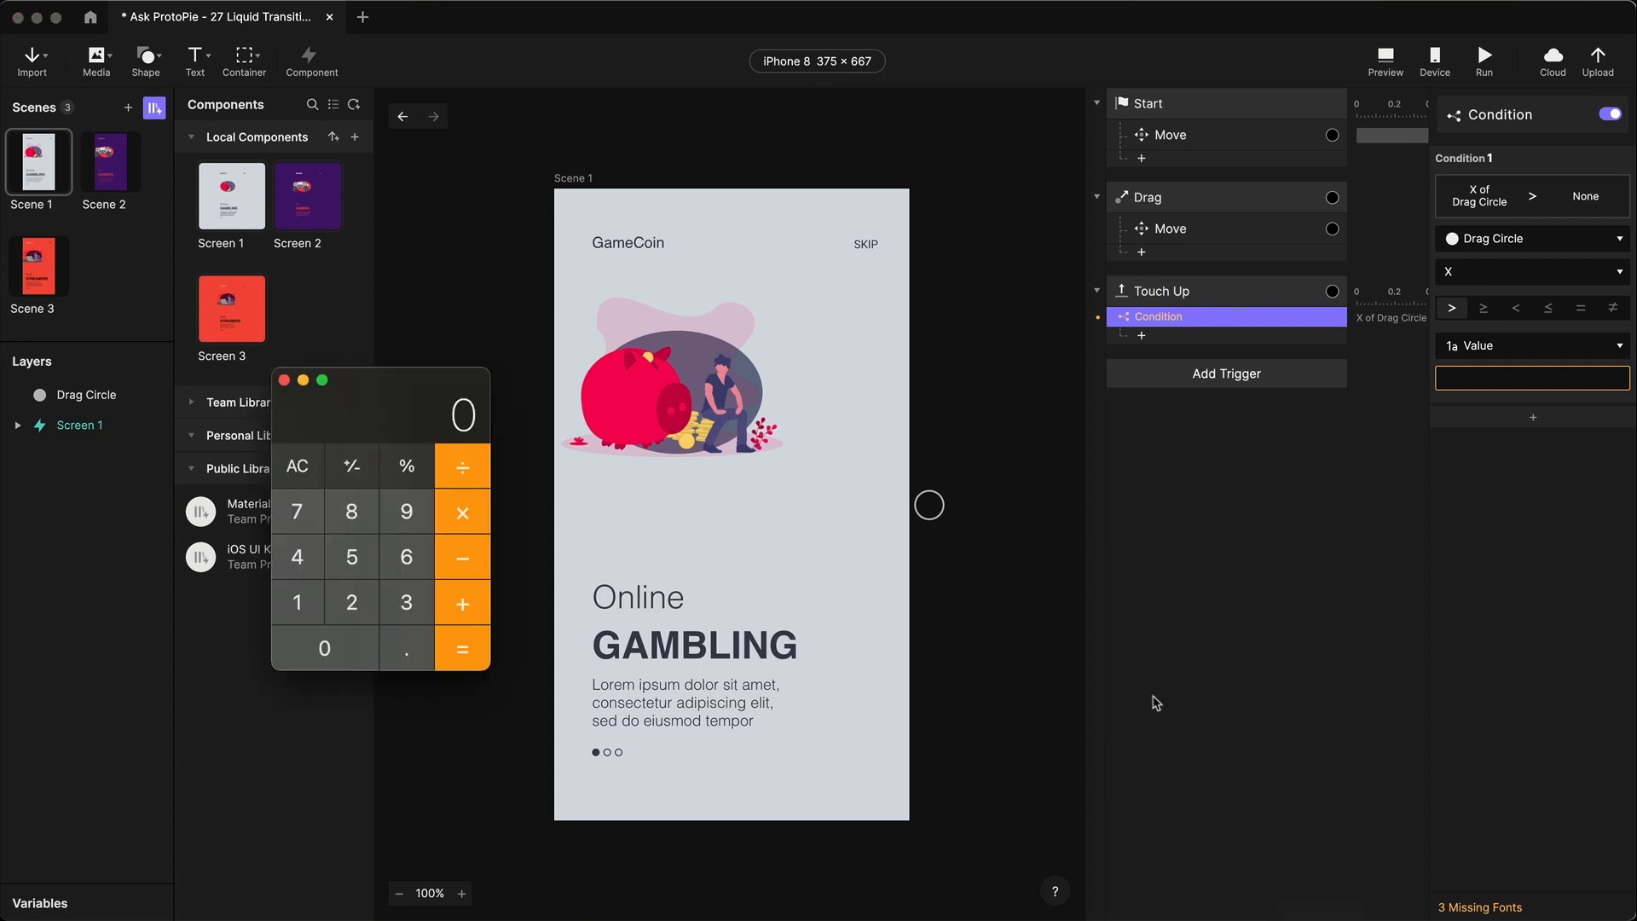
left_click(382, 380)
type("375")
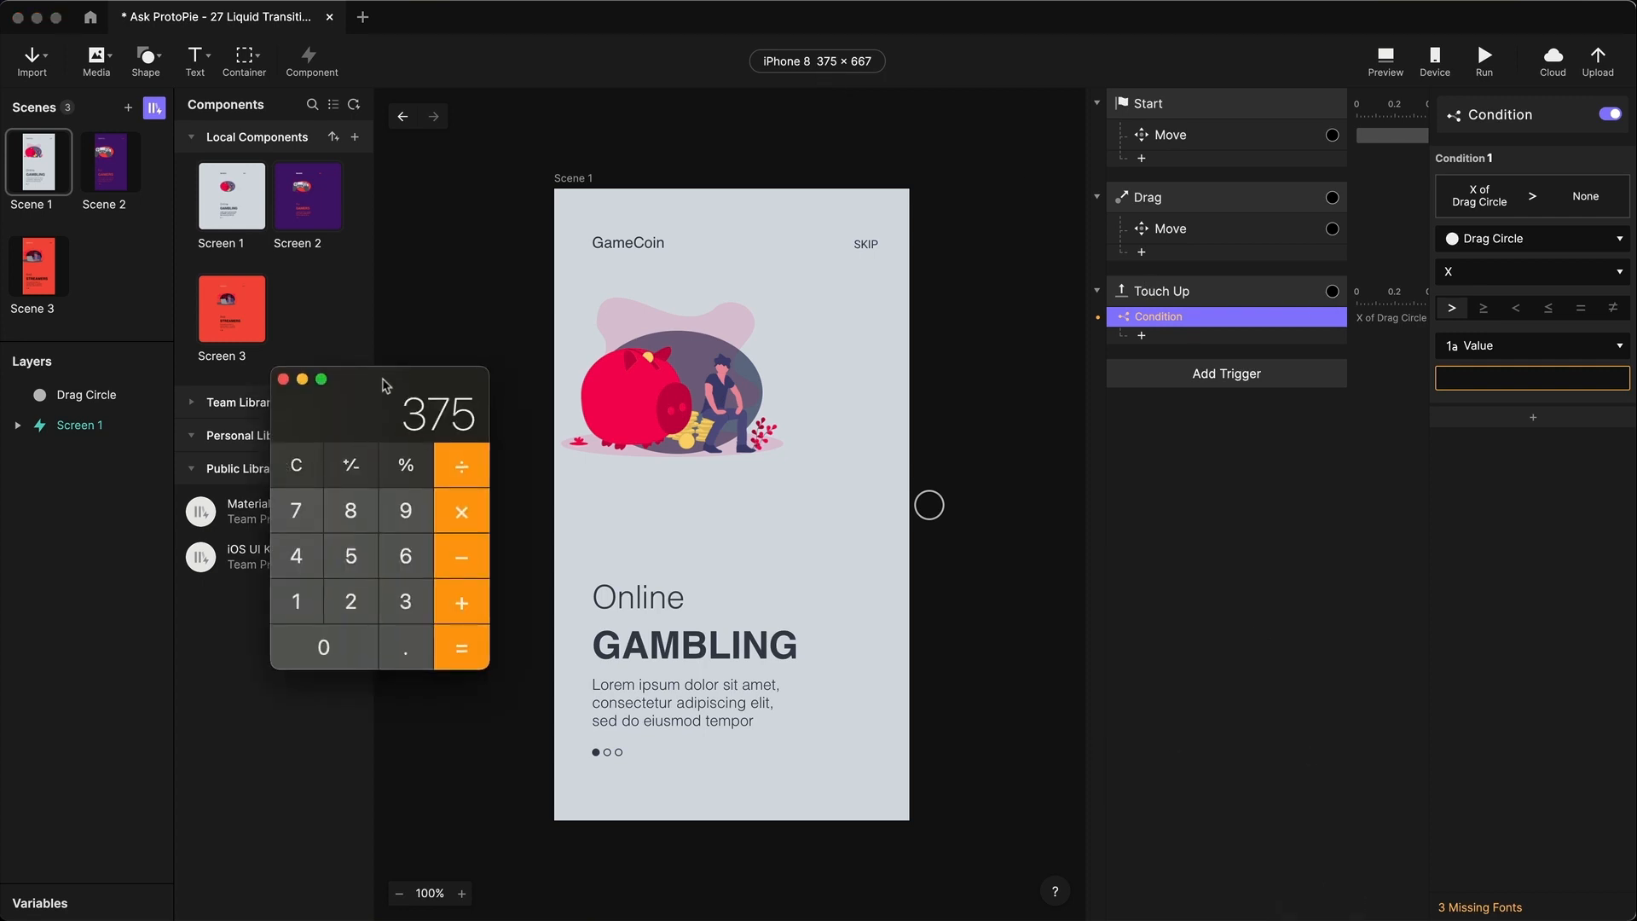
type("/2")
key("Return")
left_click(283, 378)
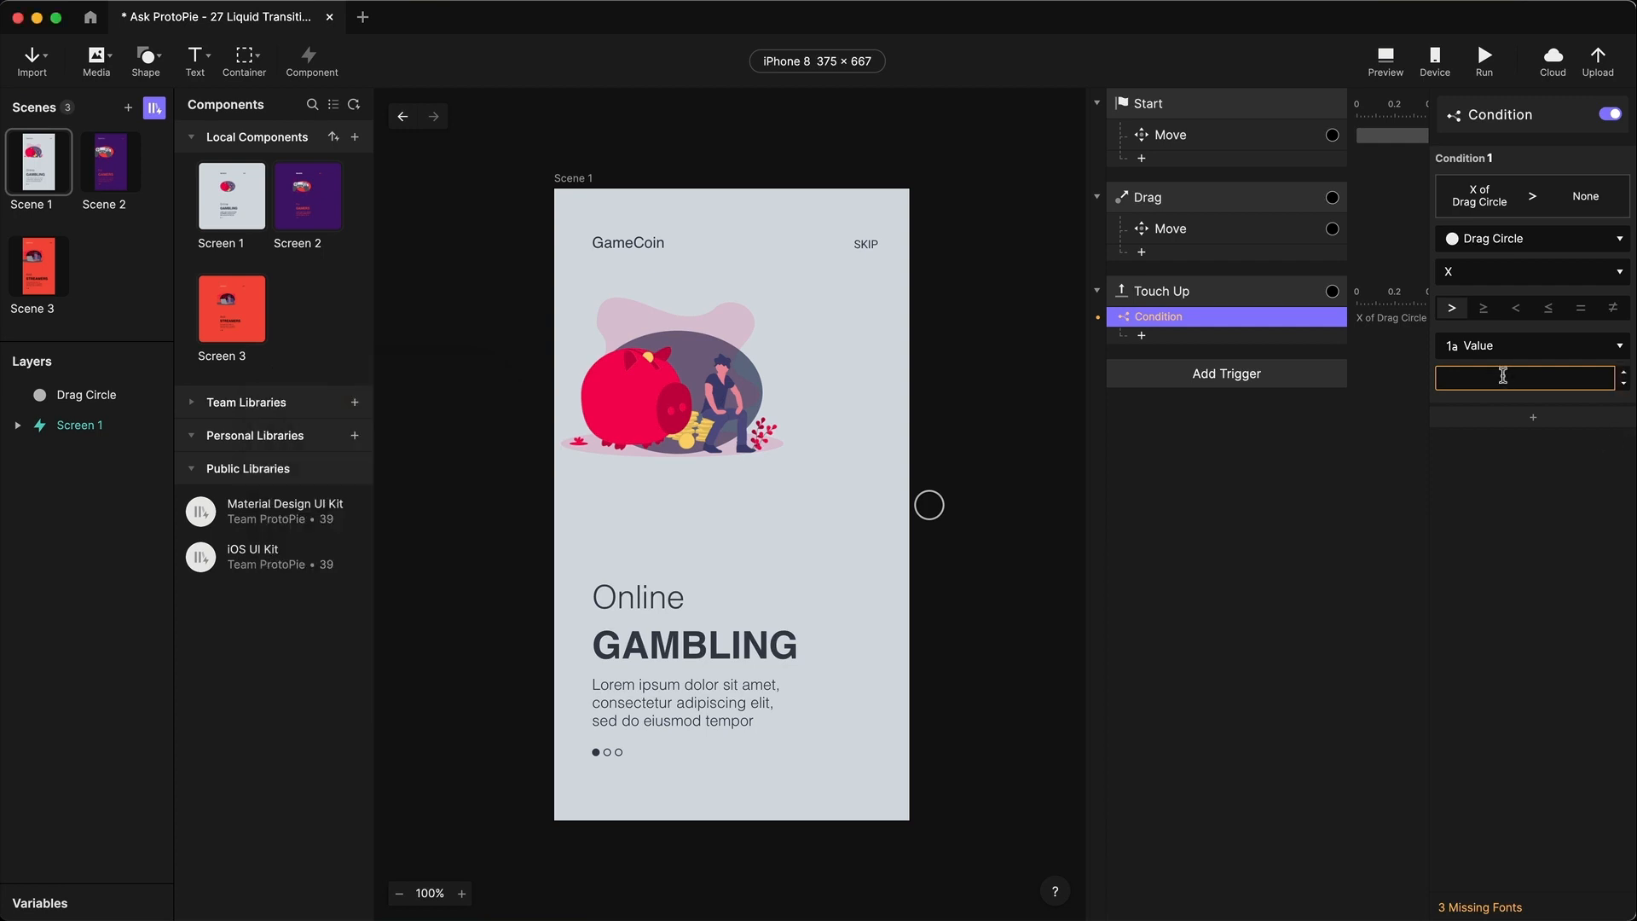
left_click(1503, 376)
type("188")
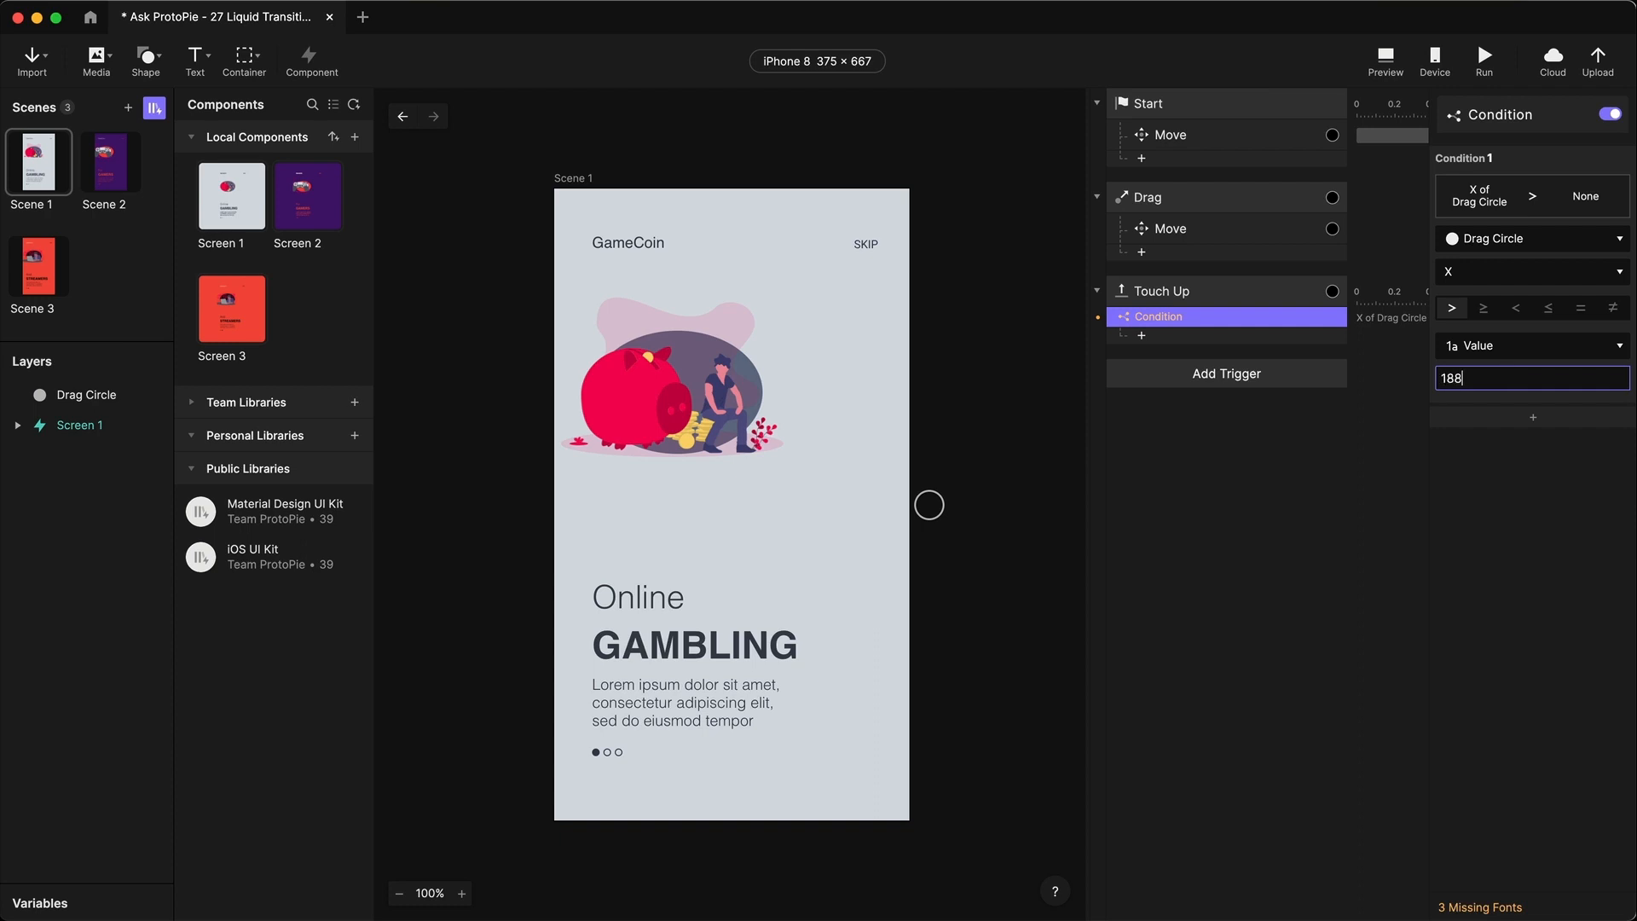
key("Return")
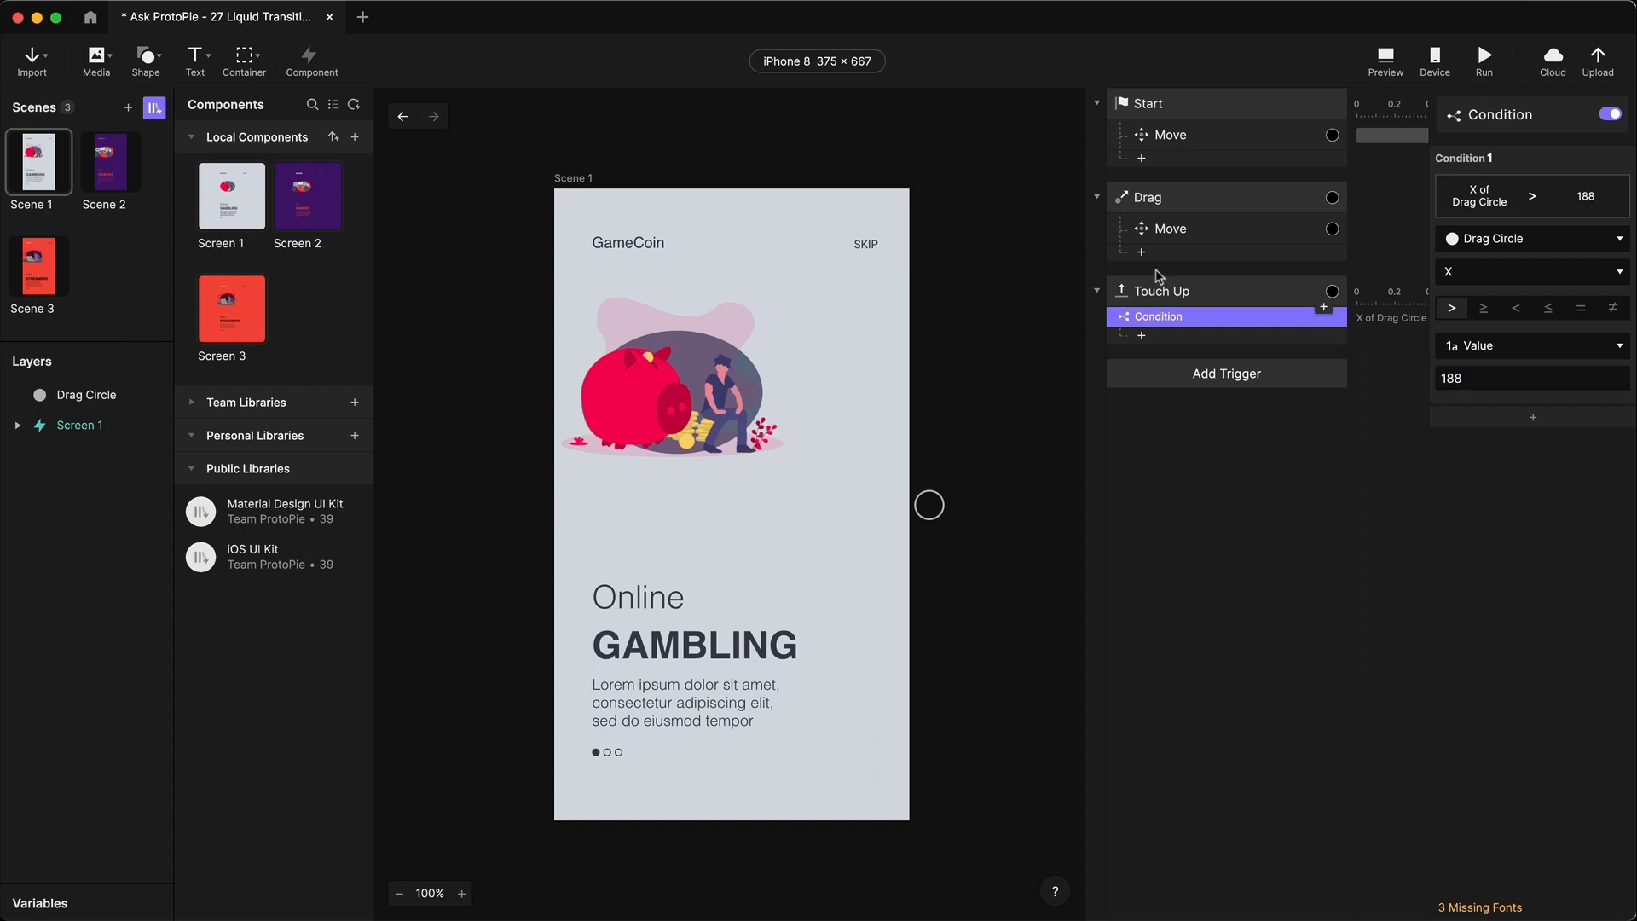
- Add a Move response for the Drag Circle under the condition, moving it to X 356, Y 334 with Spring easing
left_click(1178, 337)
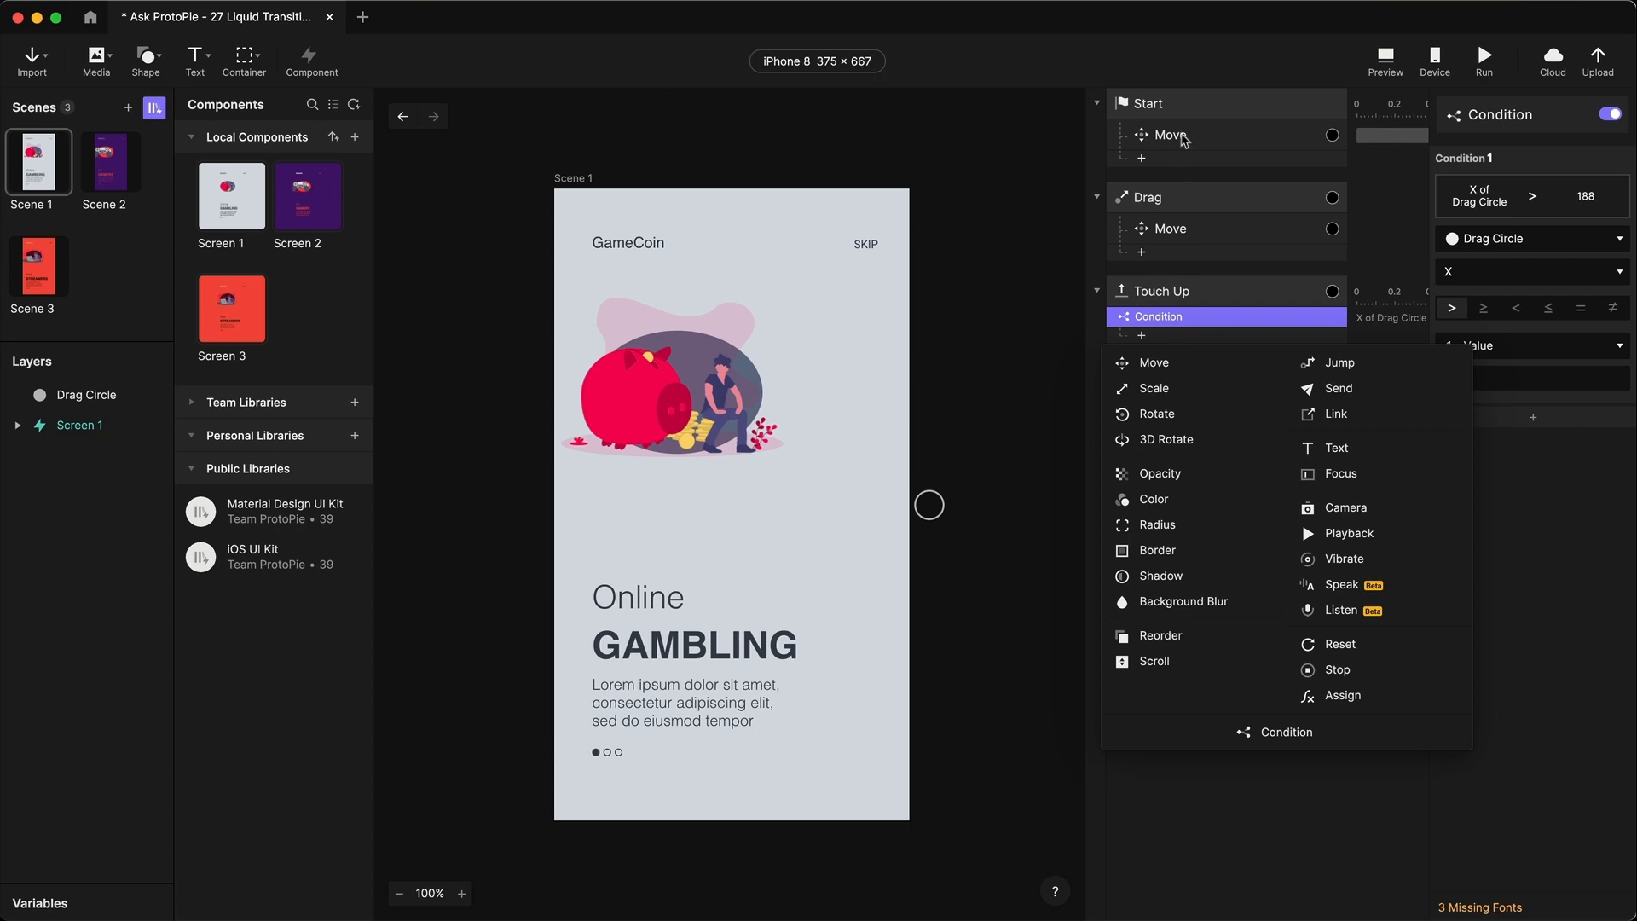
left_click(992, 543)
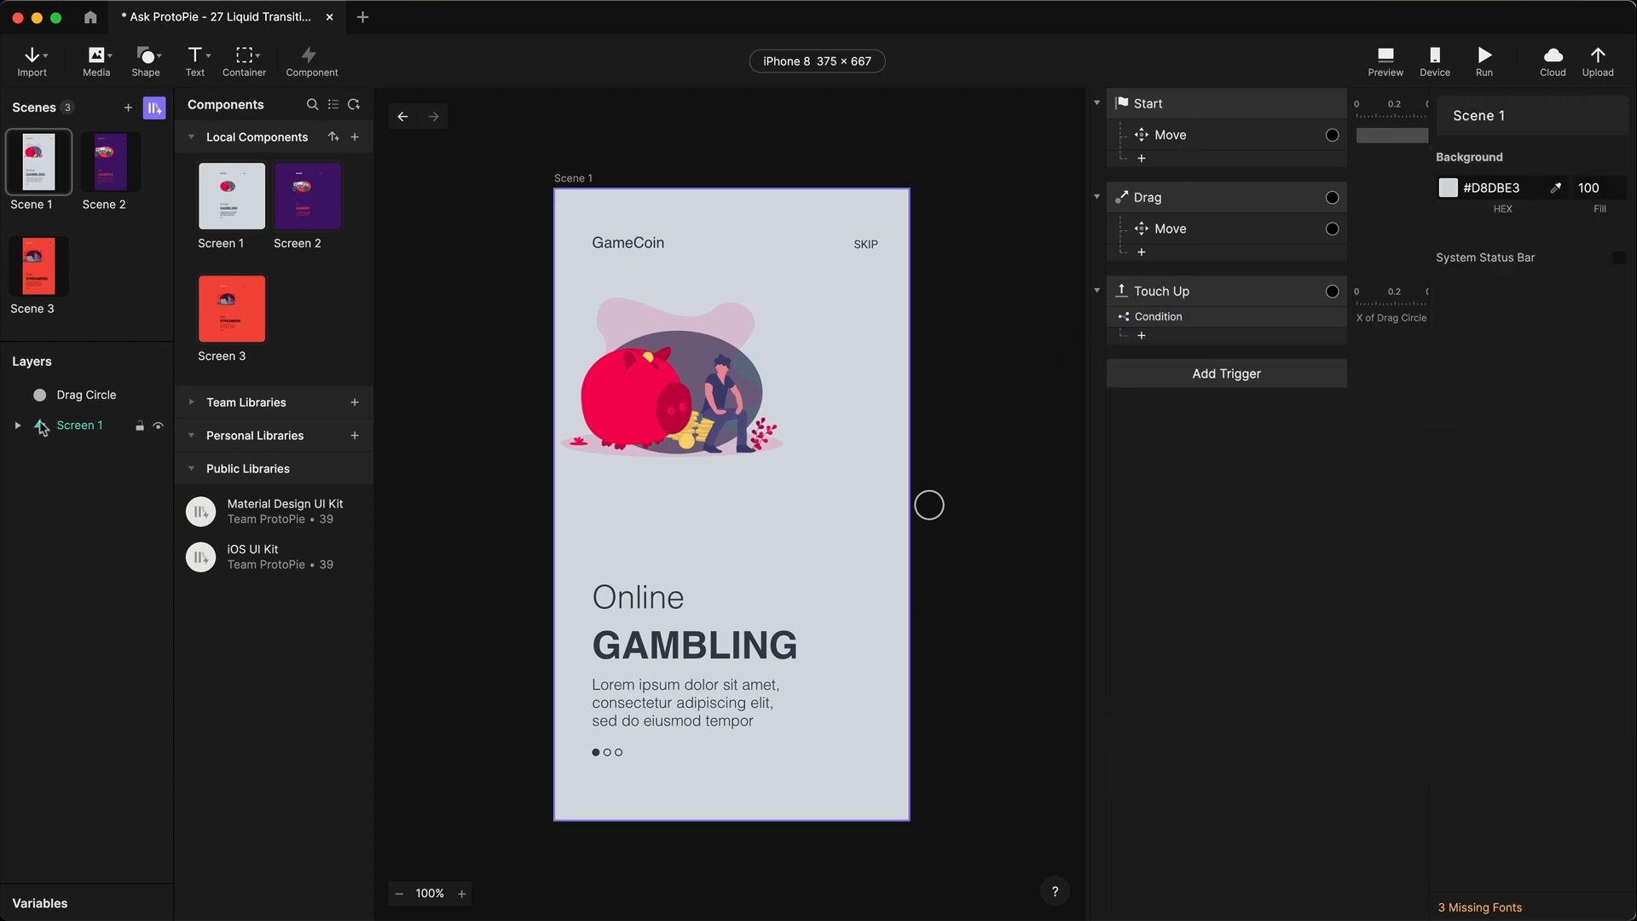
left_click(64, 426)
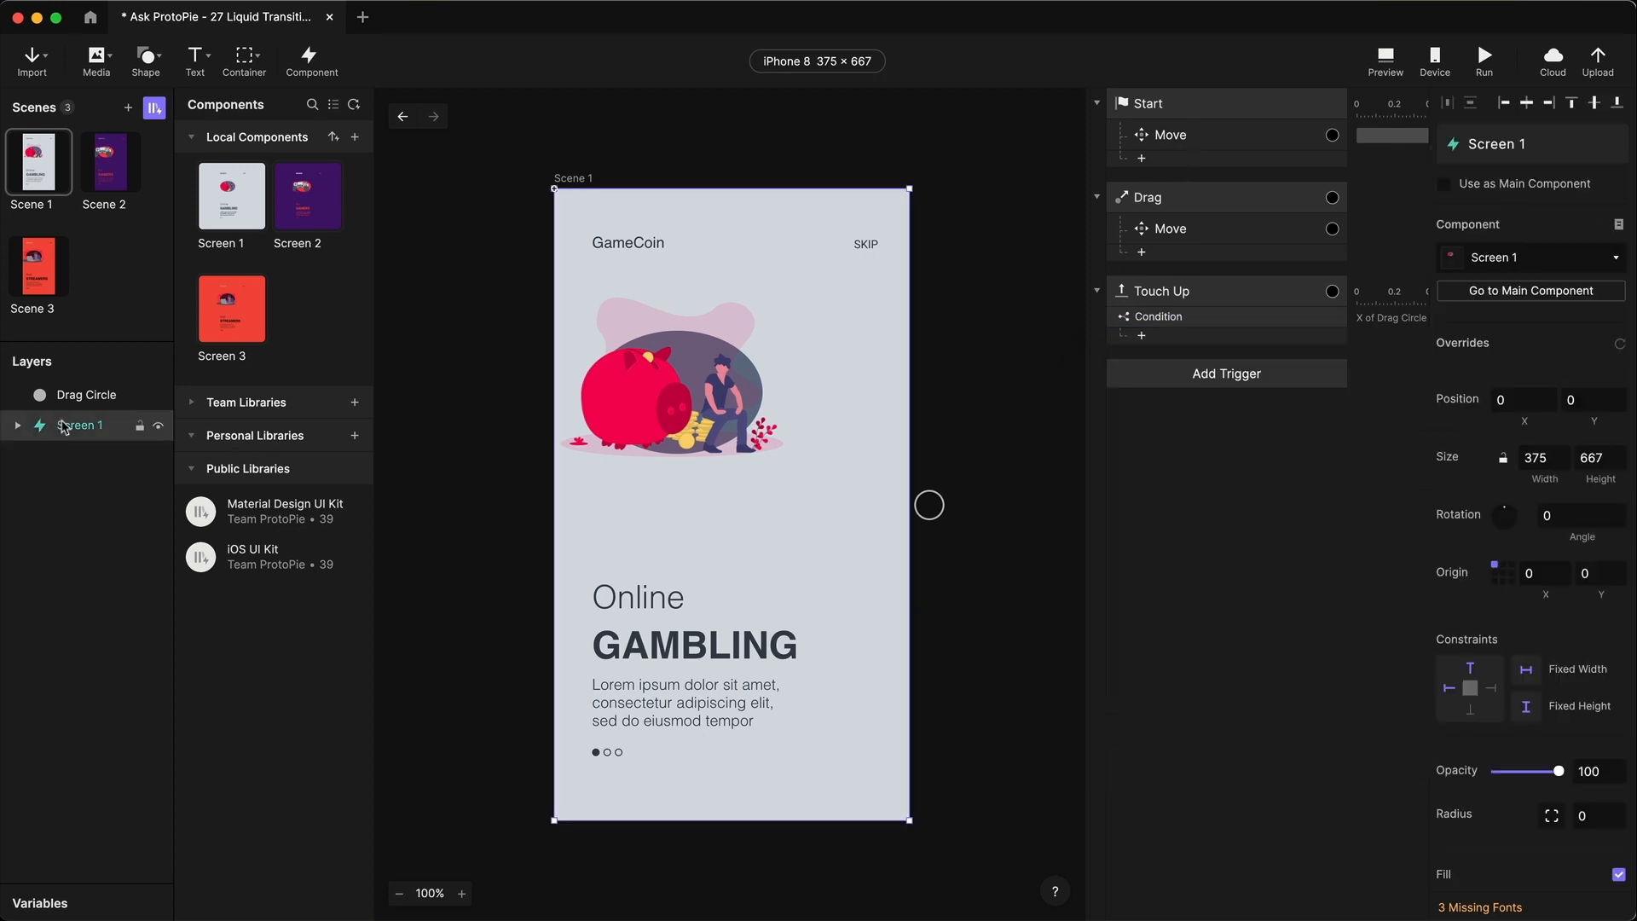
left_click(85, 395)
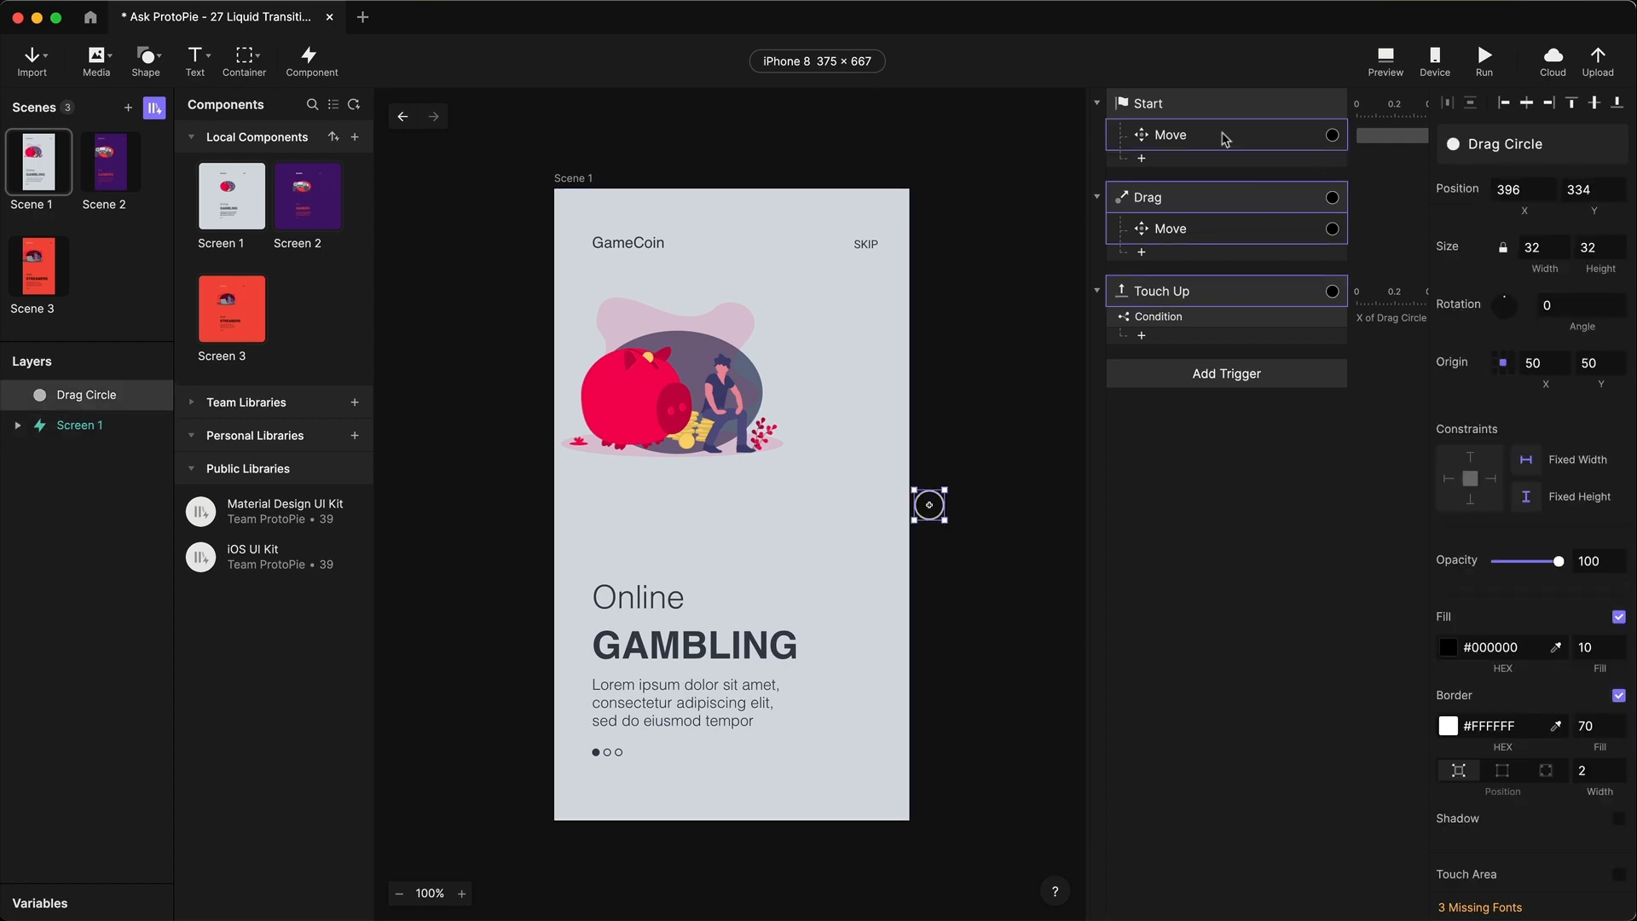
left_click(1233, 138)
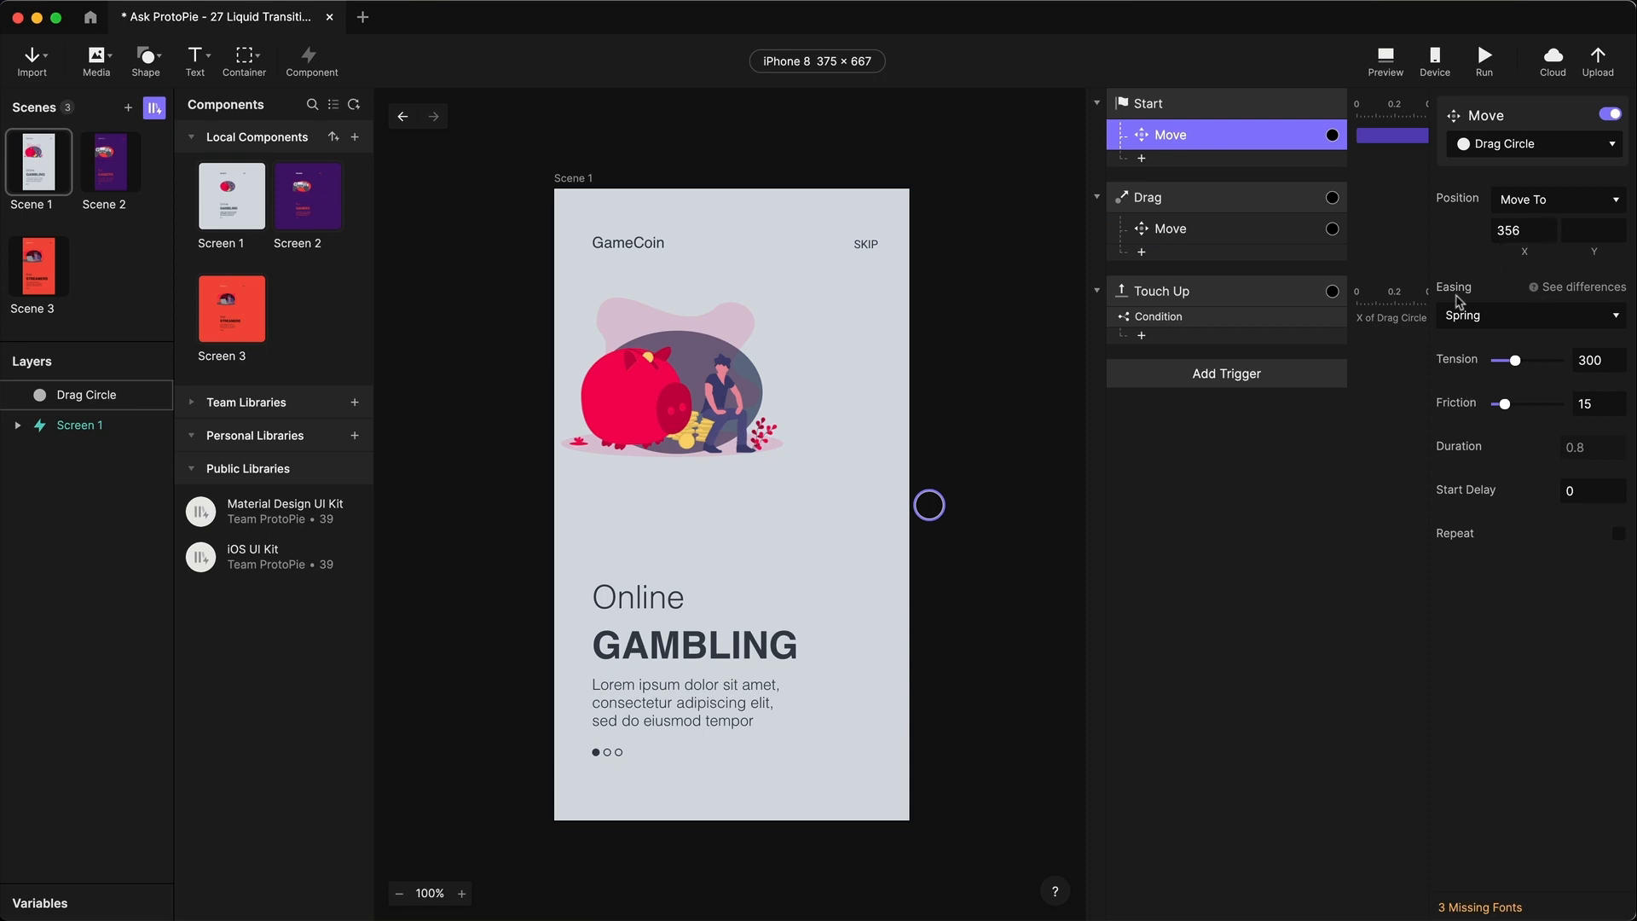
left_click(1180, 344)
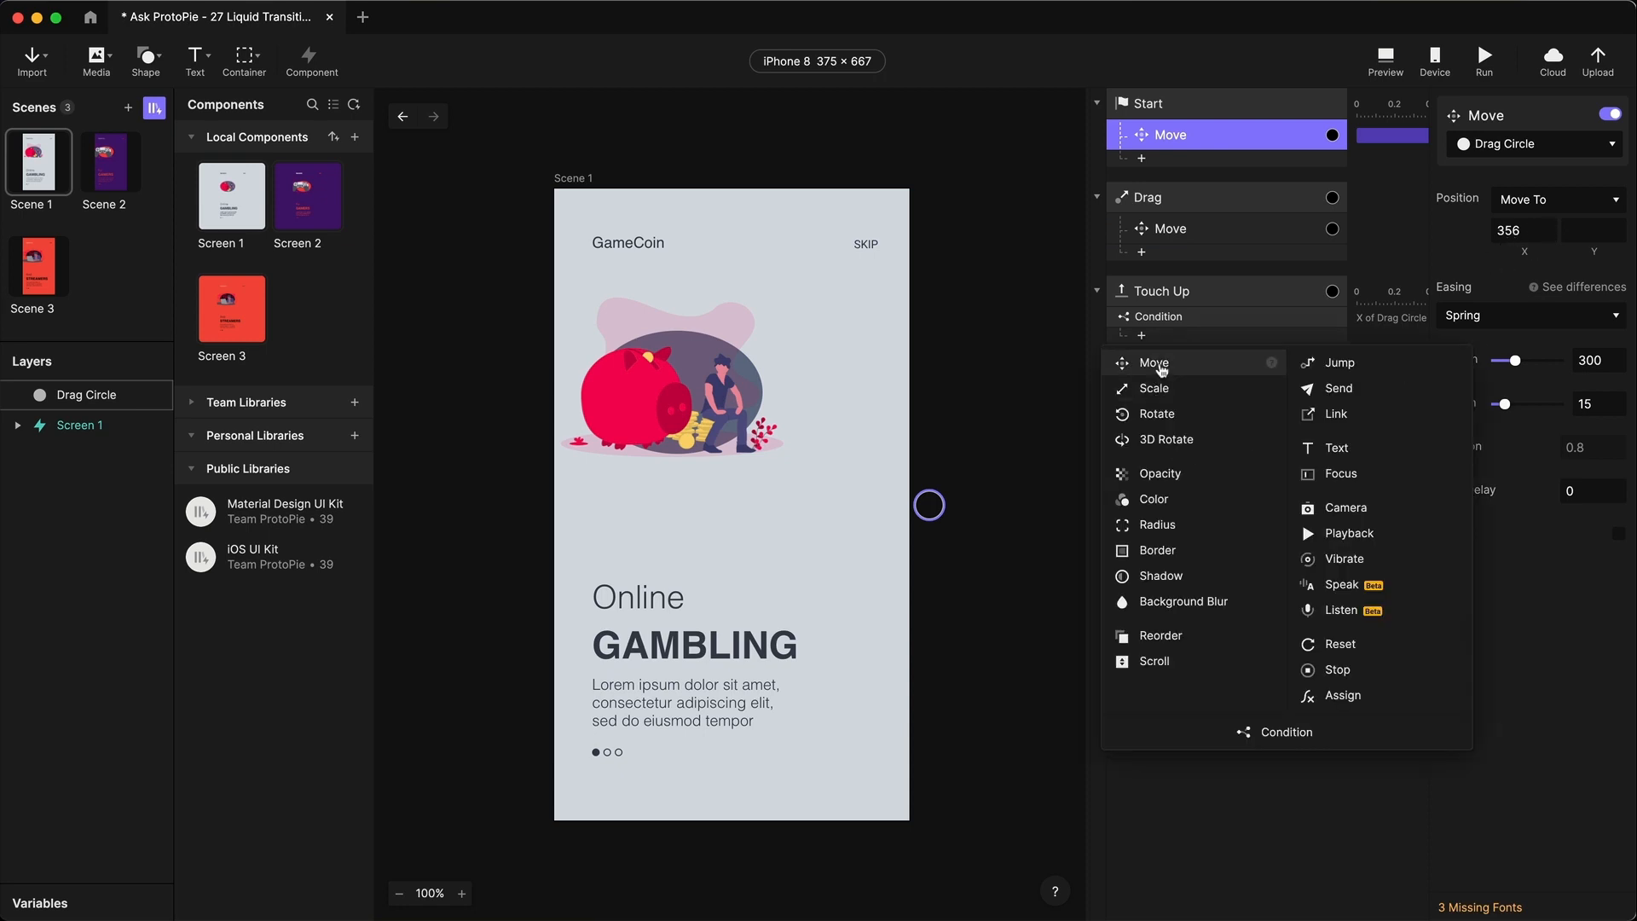
left_click(1160, 361)
left_click(1515, 232)
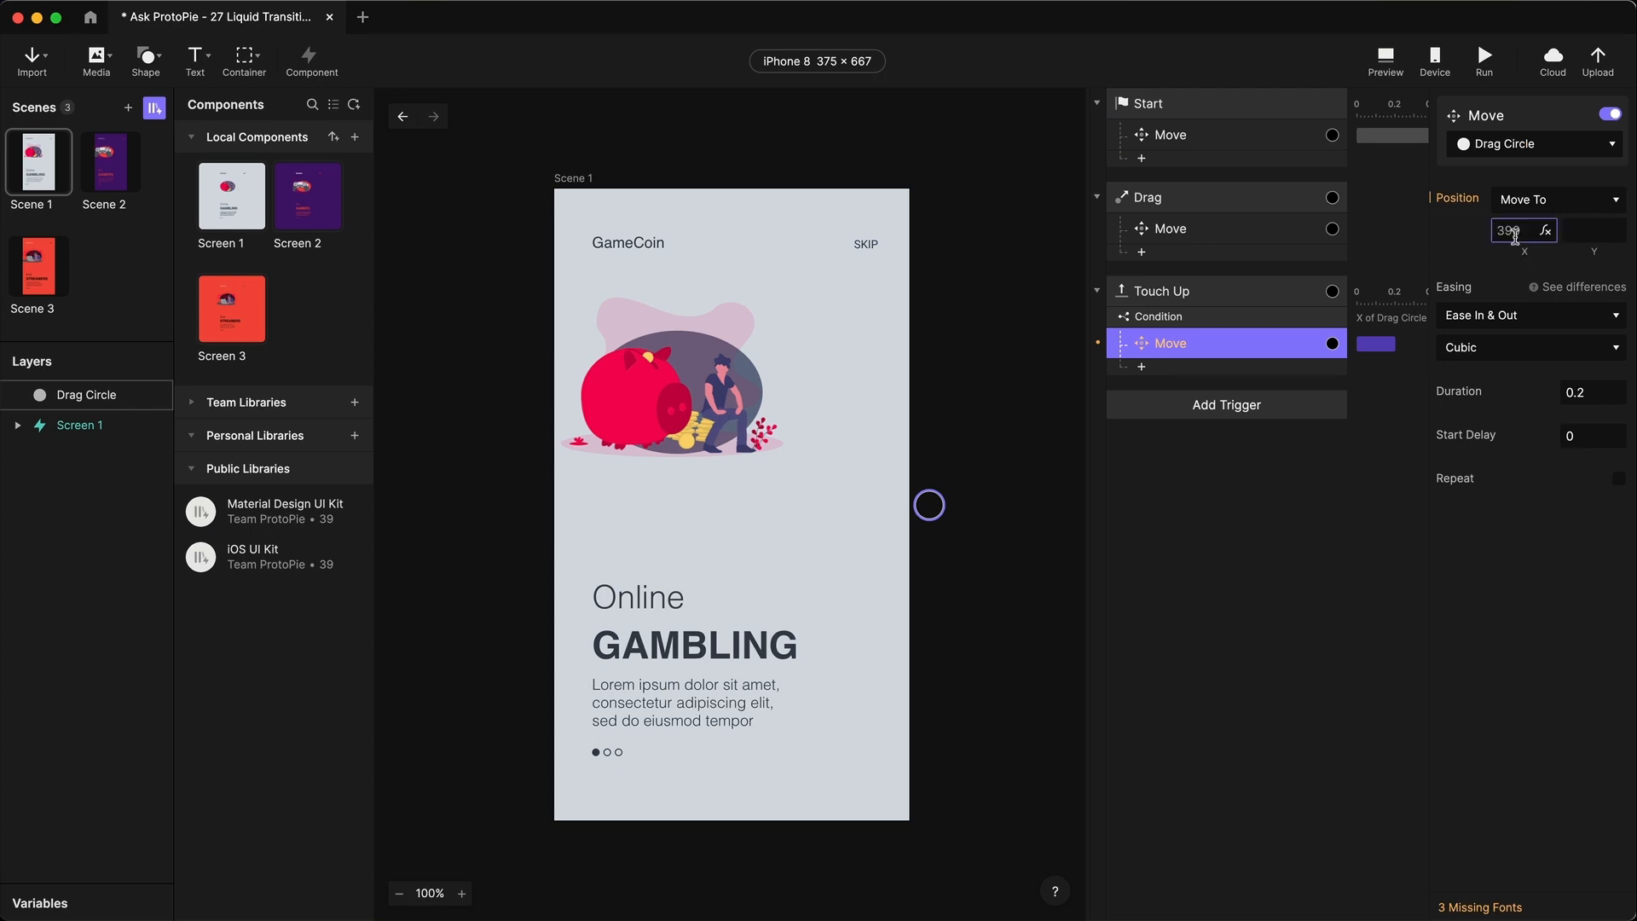
key("Tab")
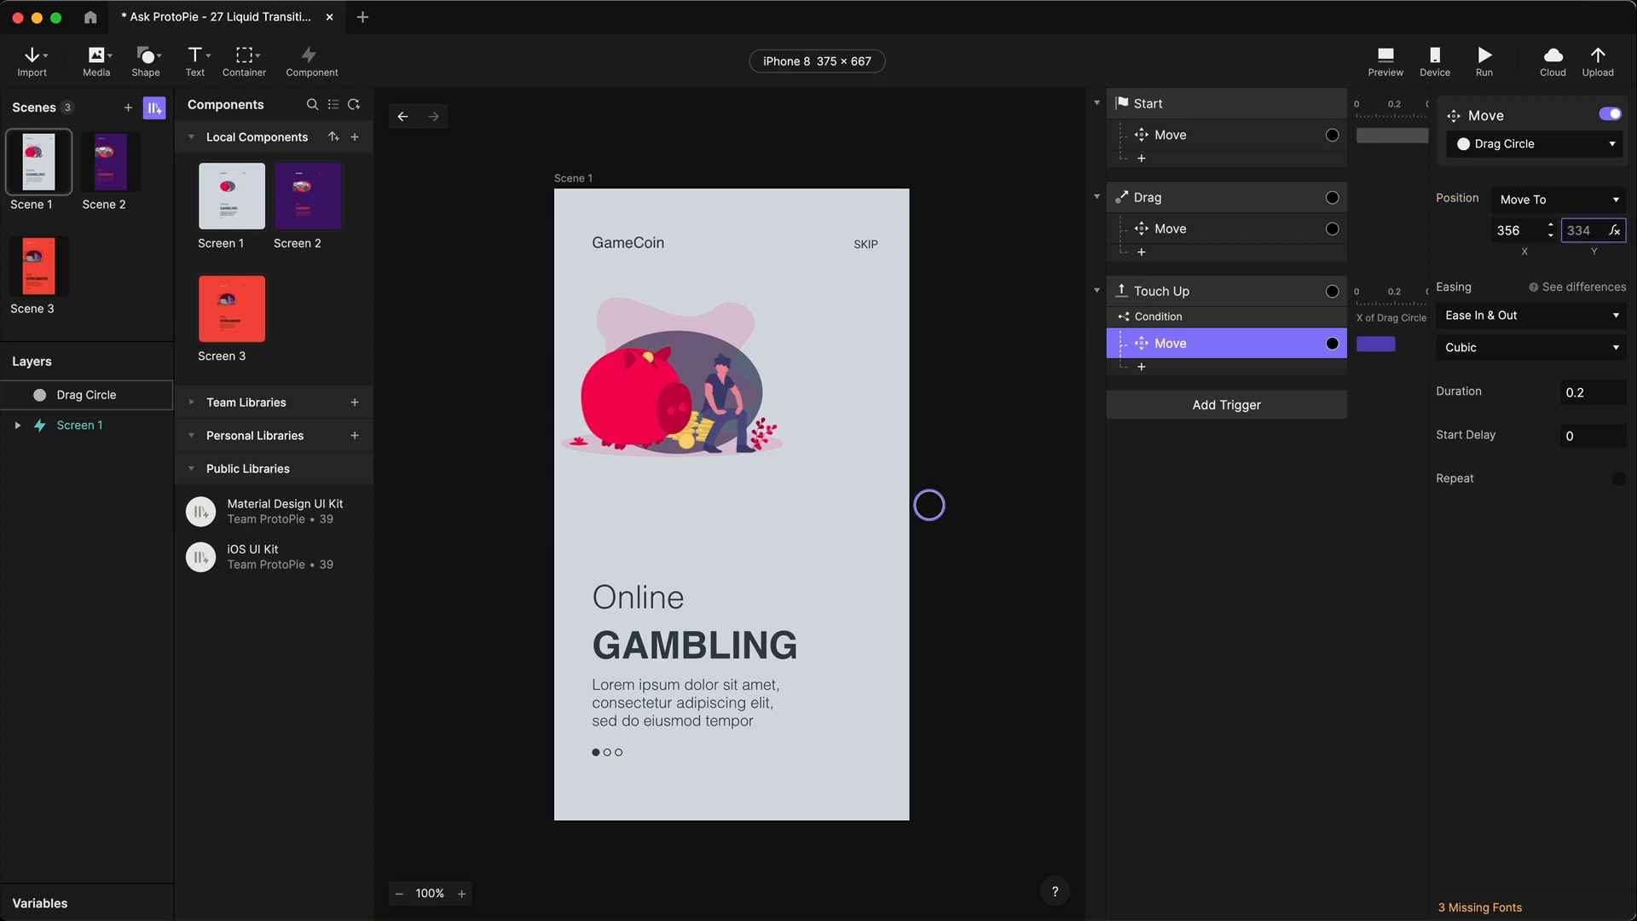
key("Tab")
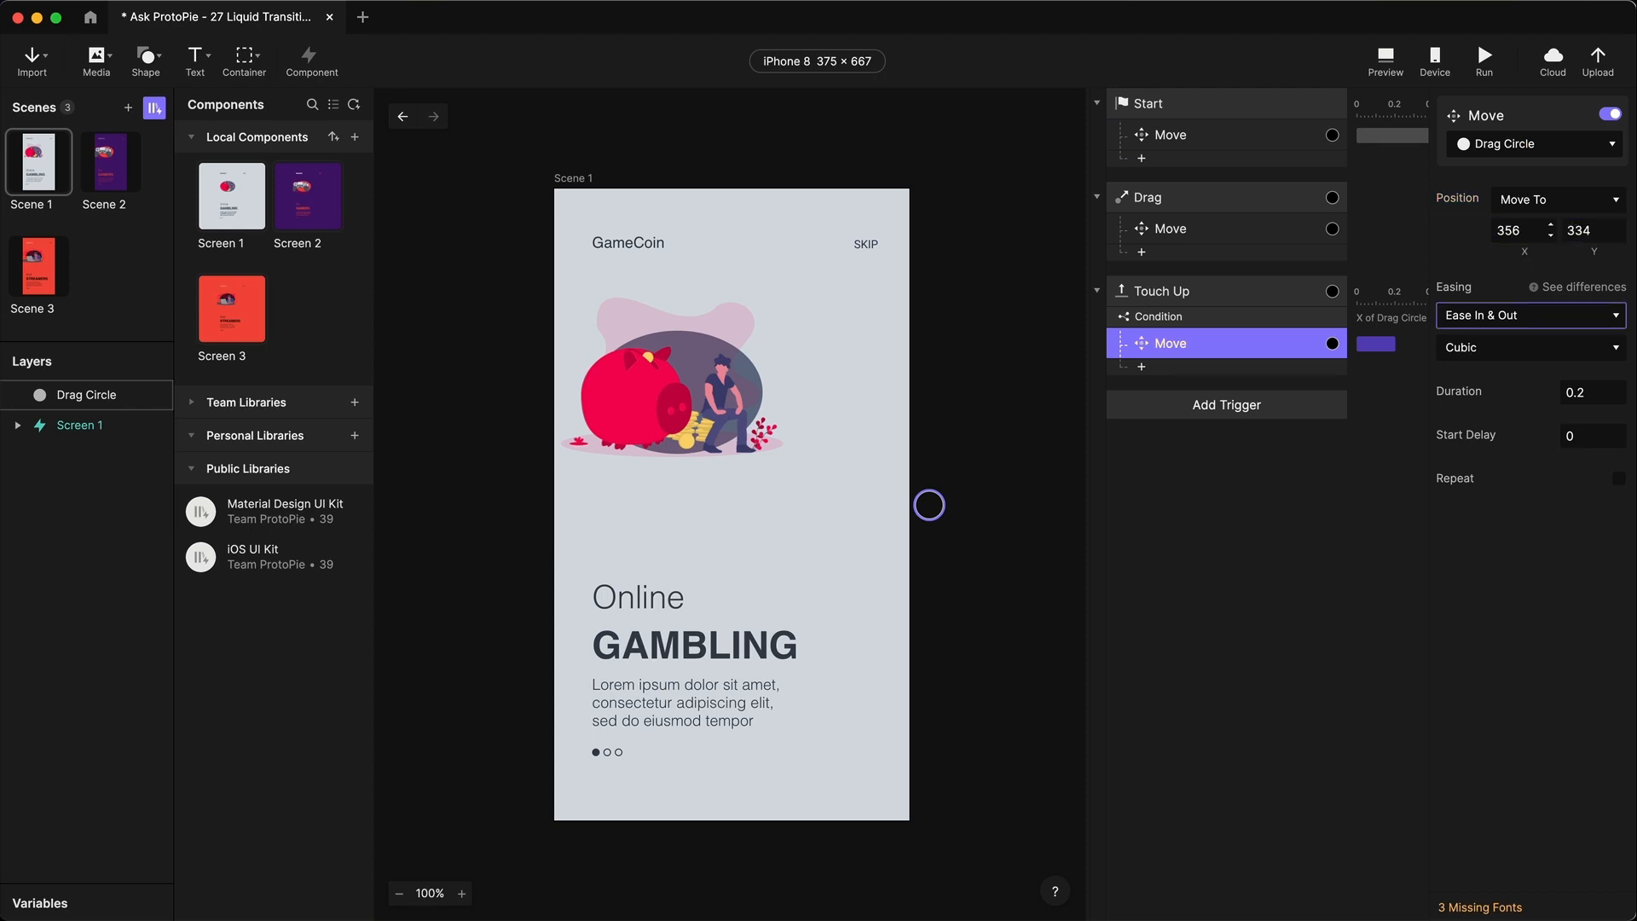
left_click(1542, 318)
left_click(1503, 357)
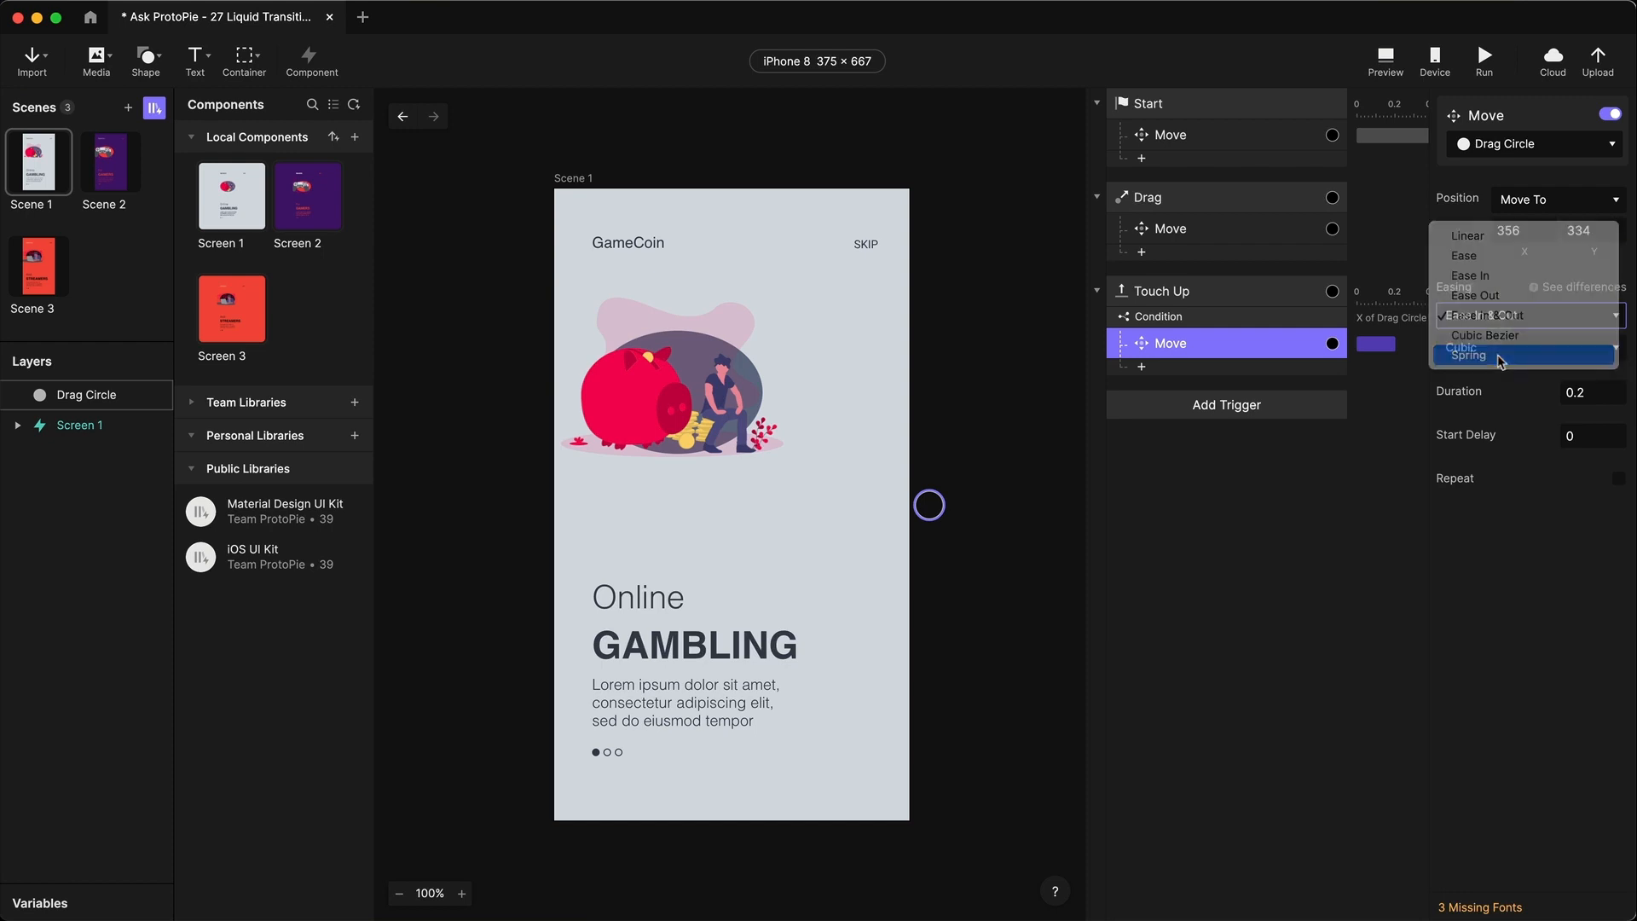
- Test dragging and releasing the Drag Circle in both halves of the screen in the preview and close it
left_click(1385, 59)
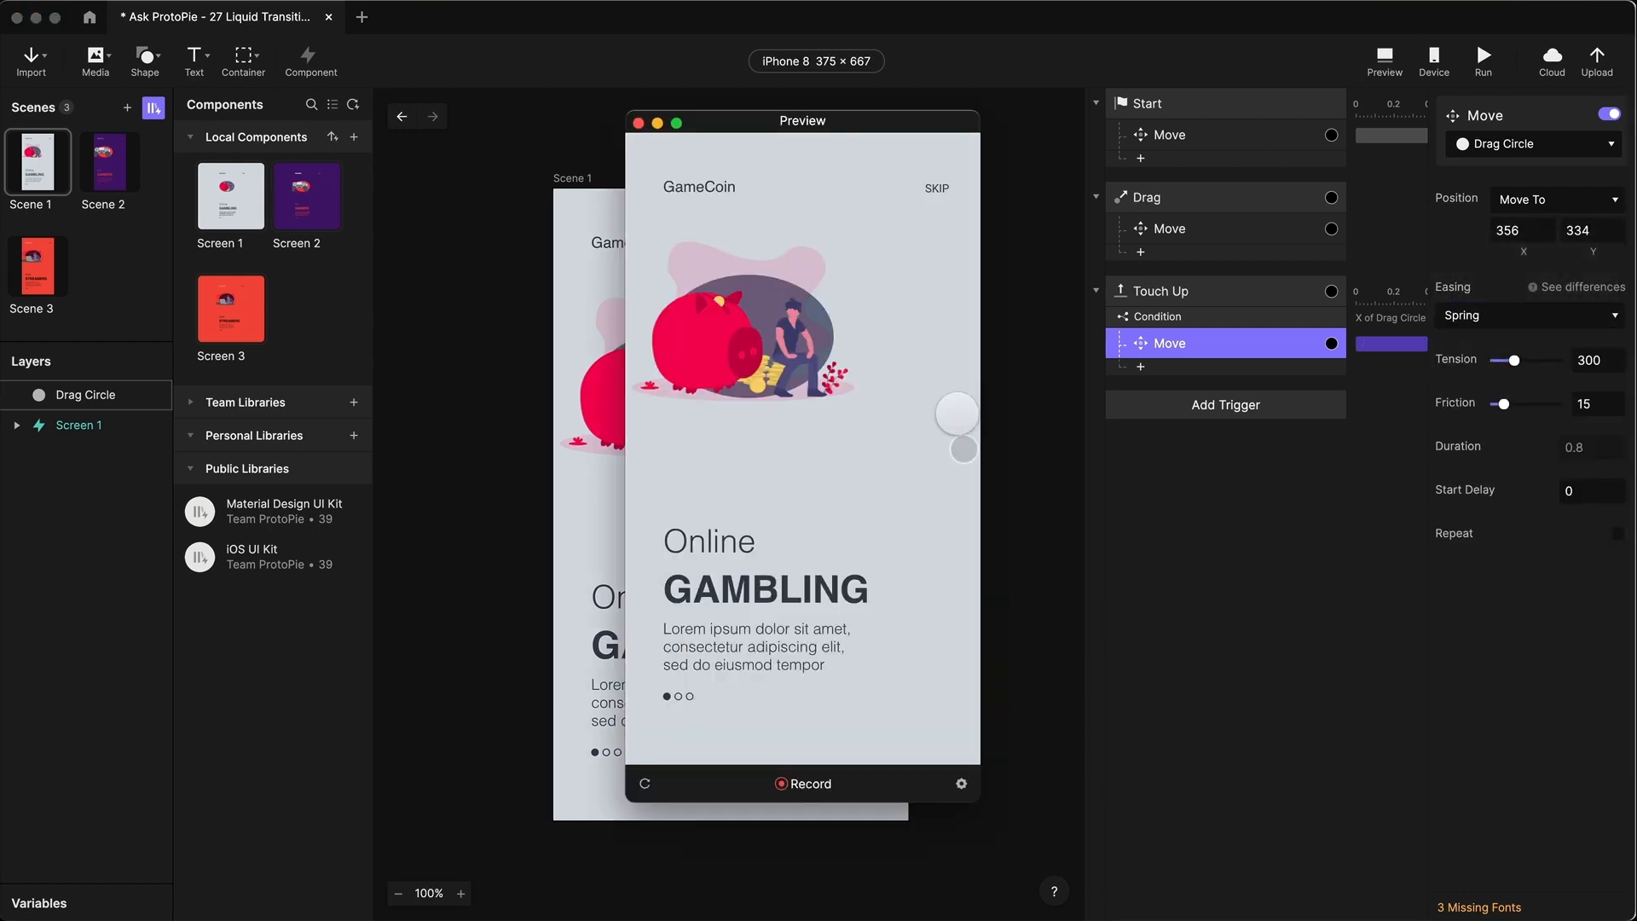
left_click_drag(962, 447, 842, 326)
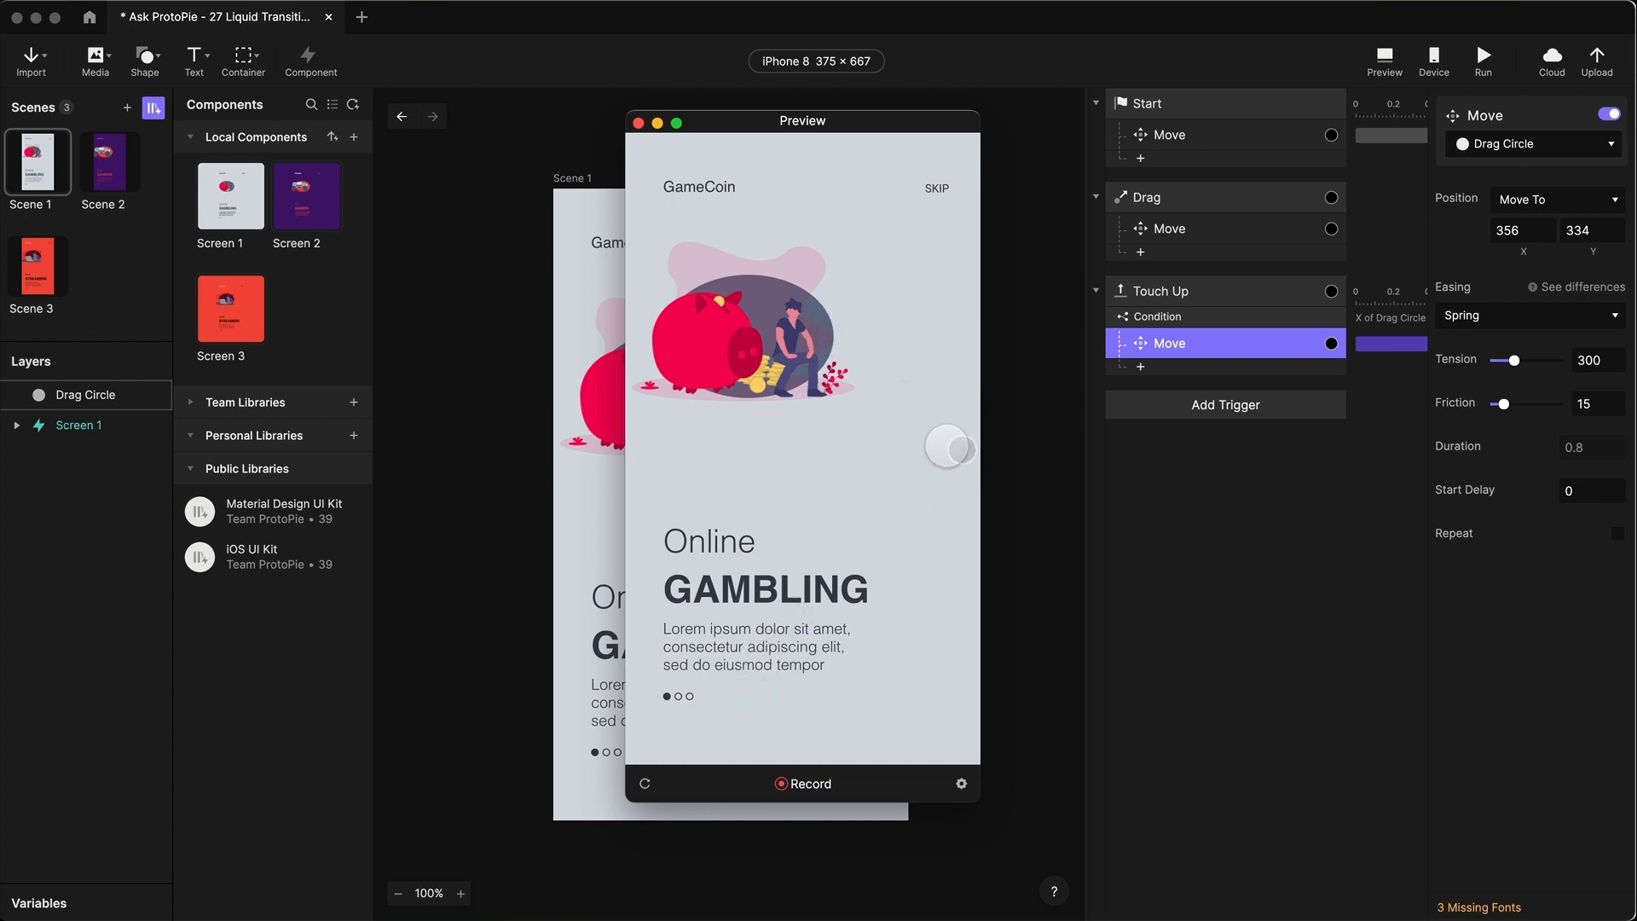
left_click_drag(948, 444, 703, 443)
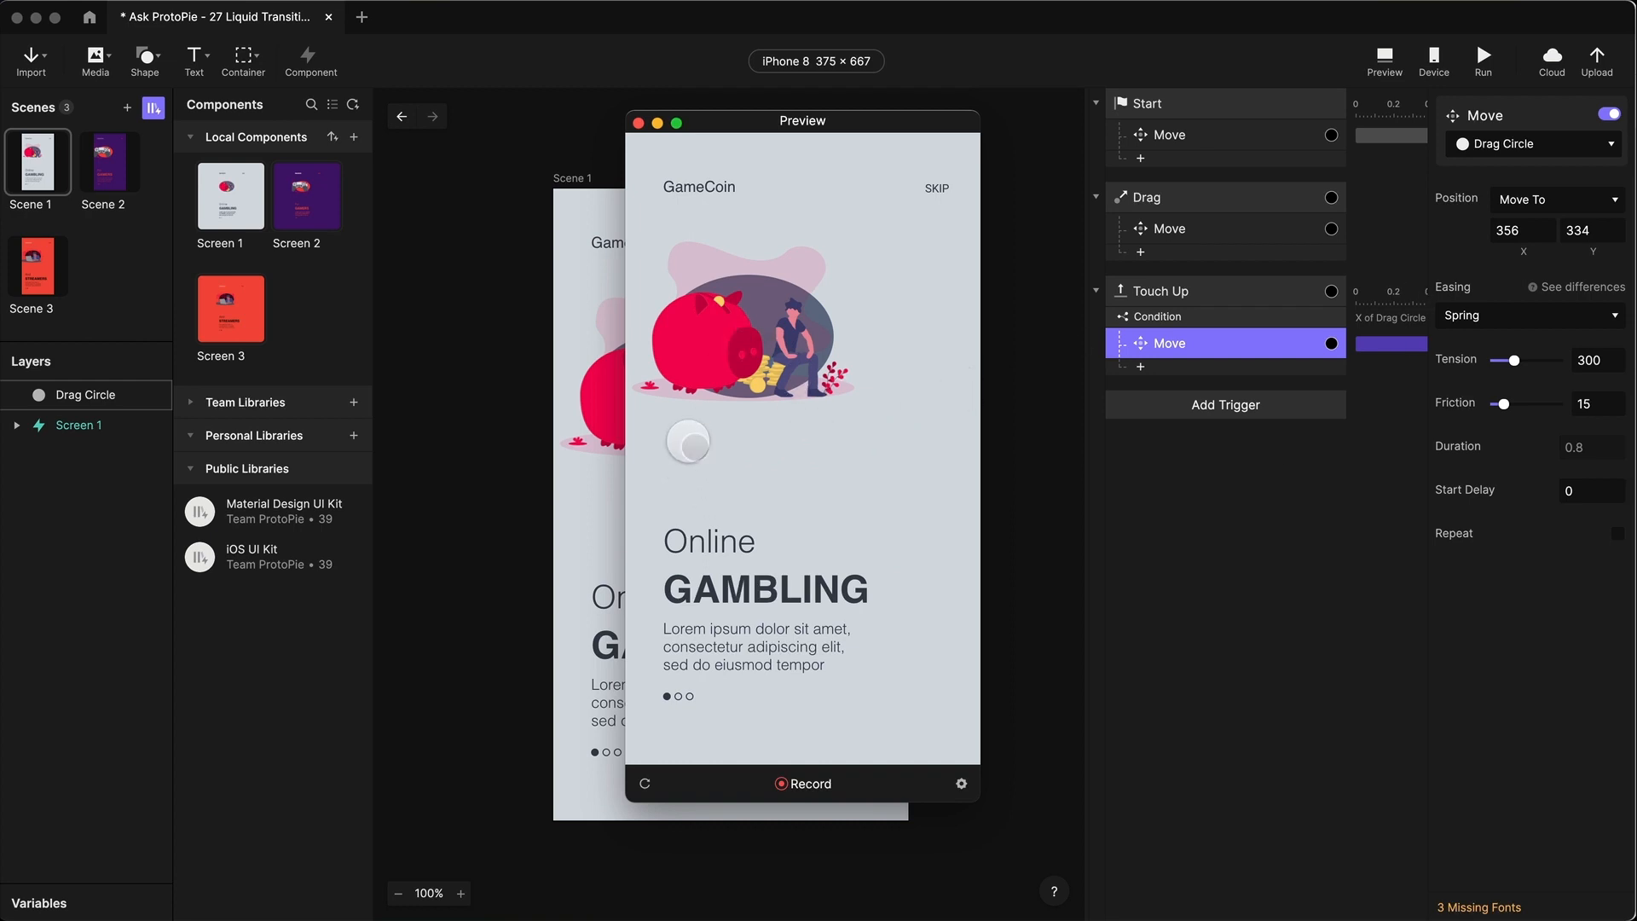
left_click(638, 122)
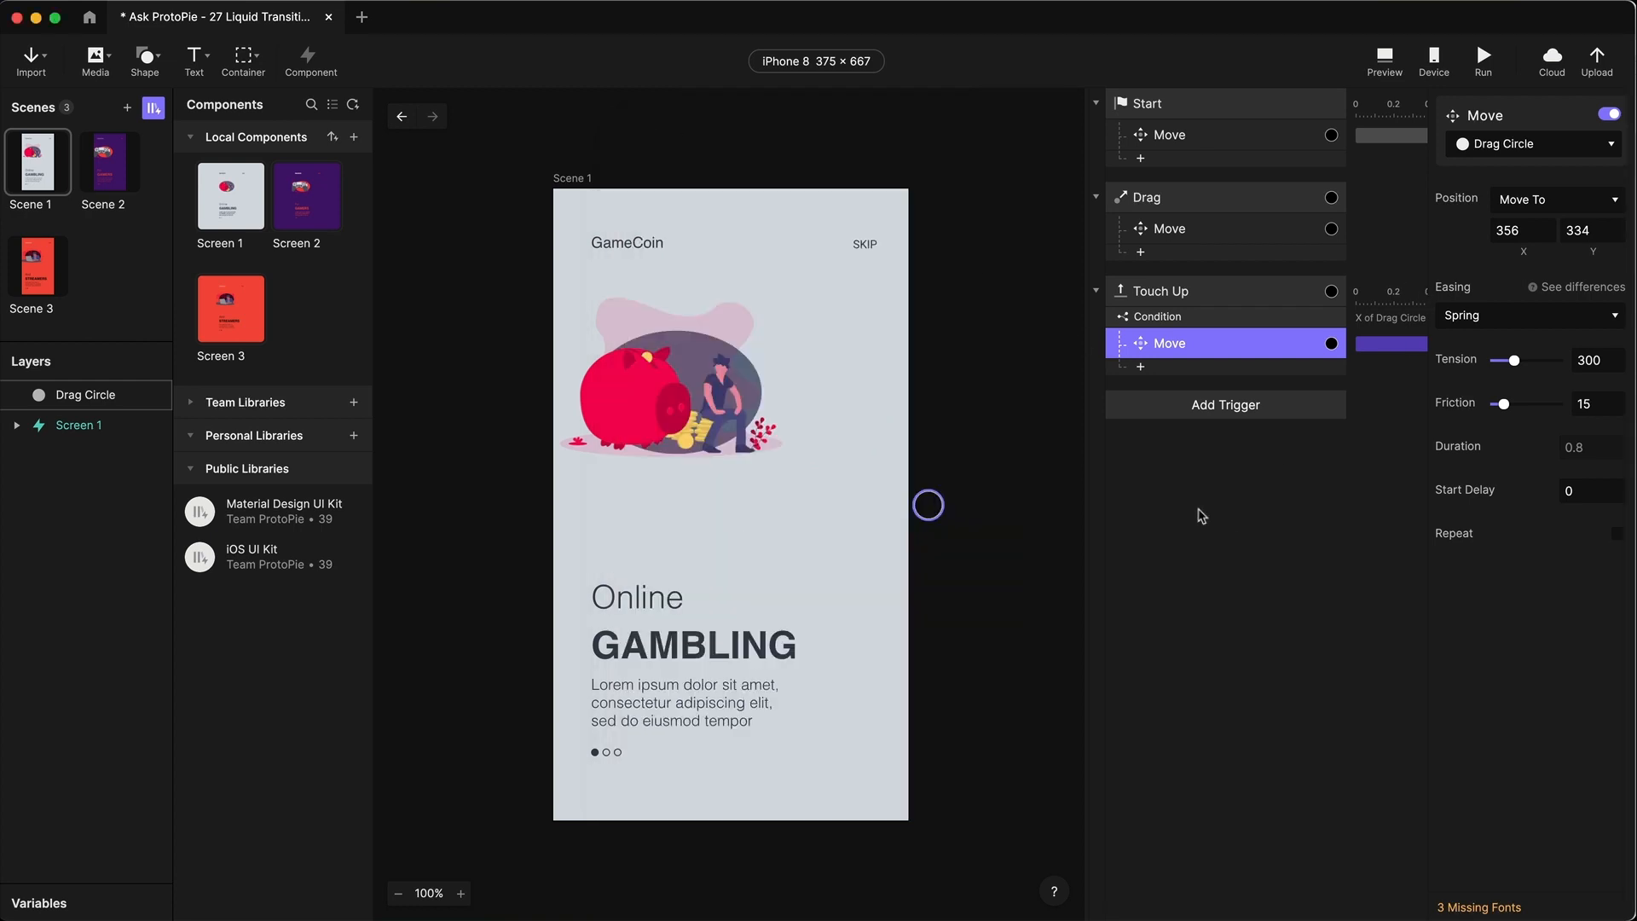
- Add a second Touch Up condition for the Drag Circle's X less than or equal to 188, with a Move response under it
left_click(1197, 369)
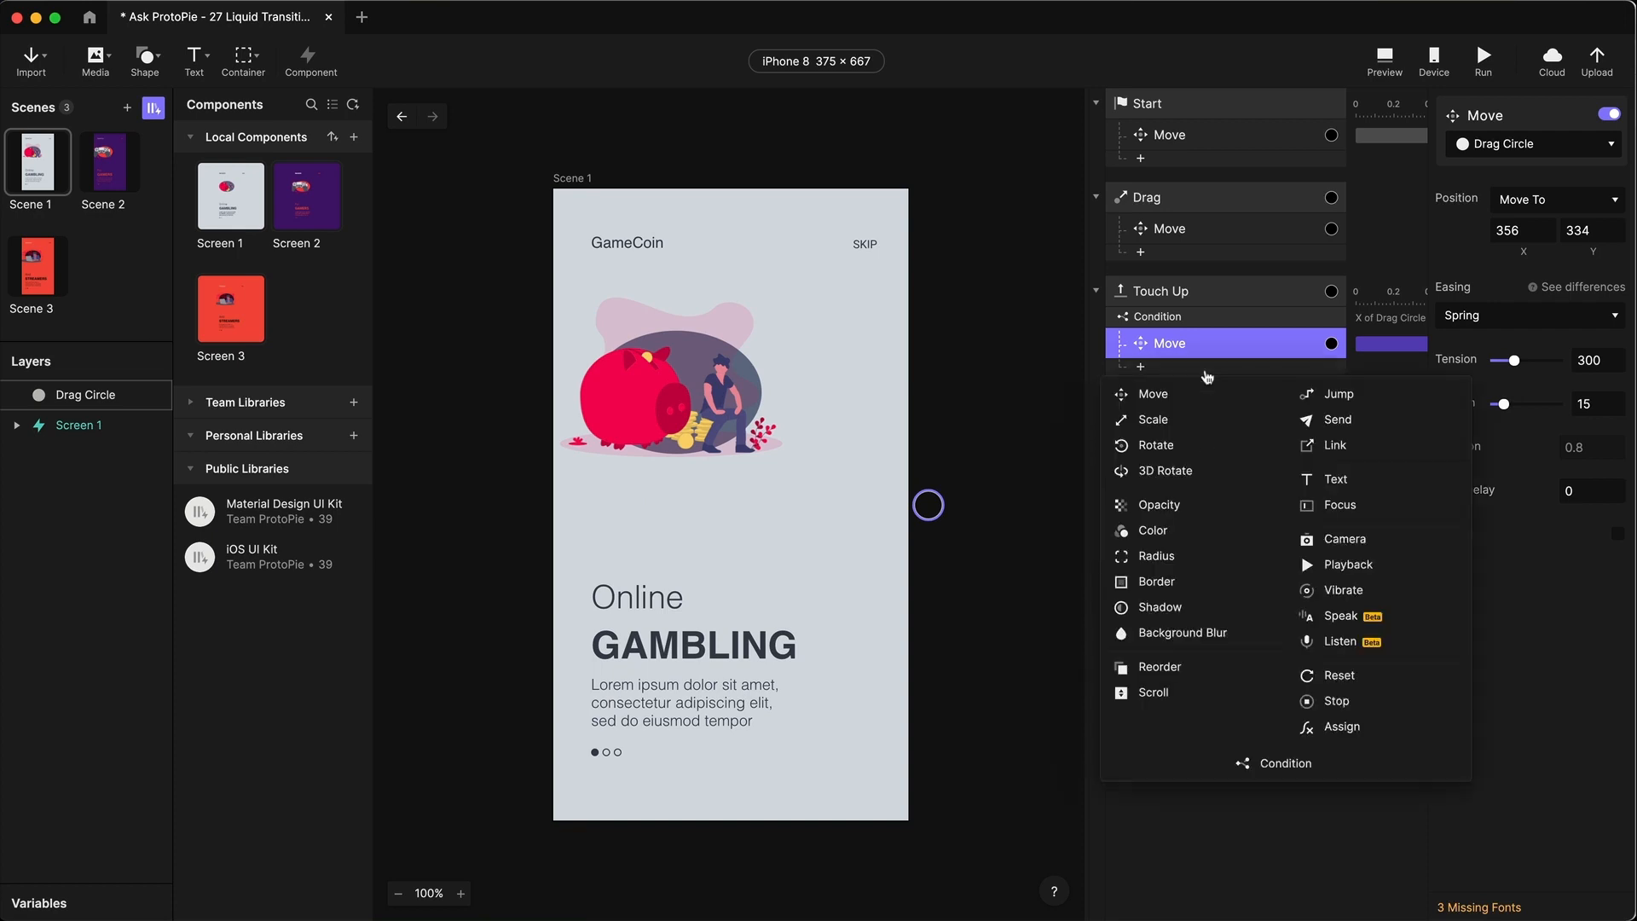
left_click(1282, 765)
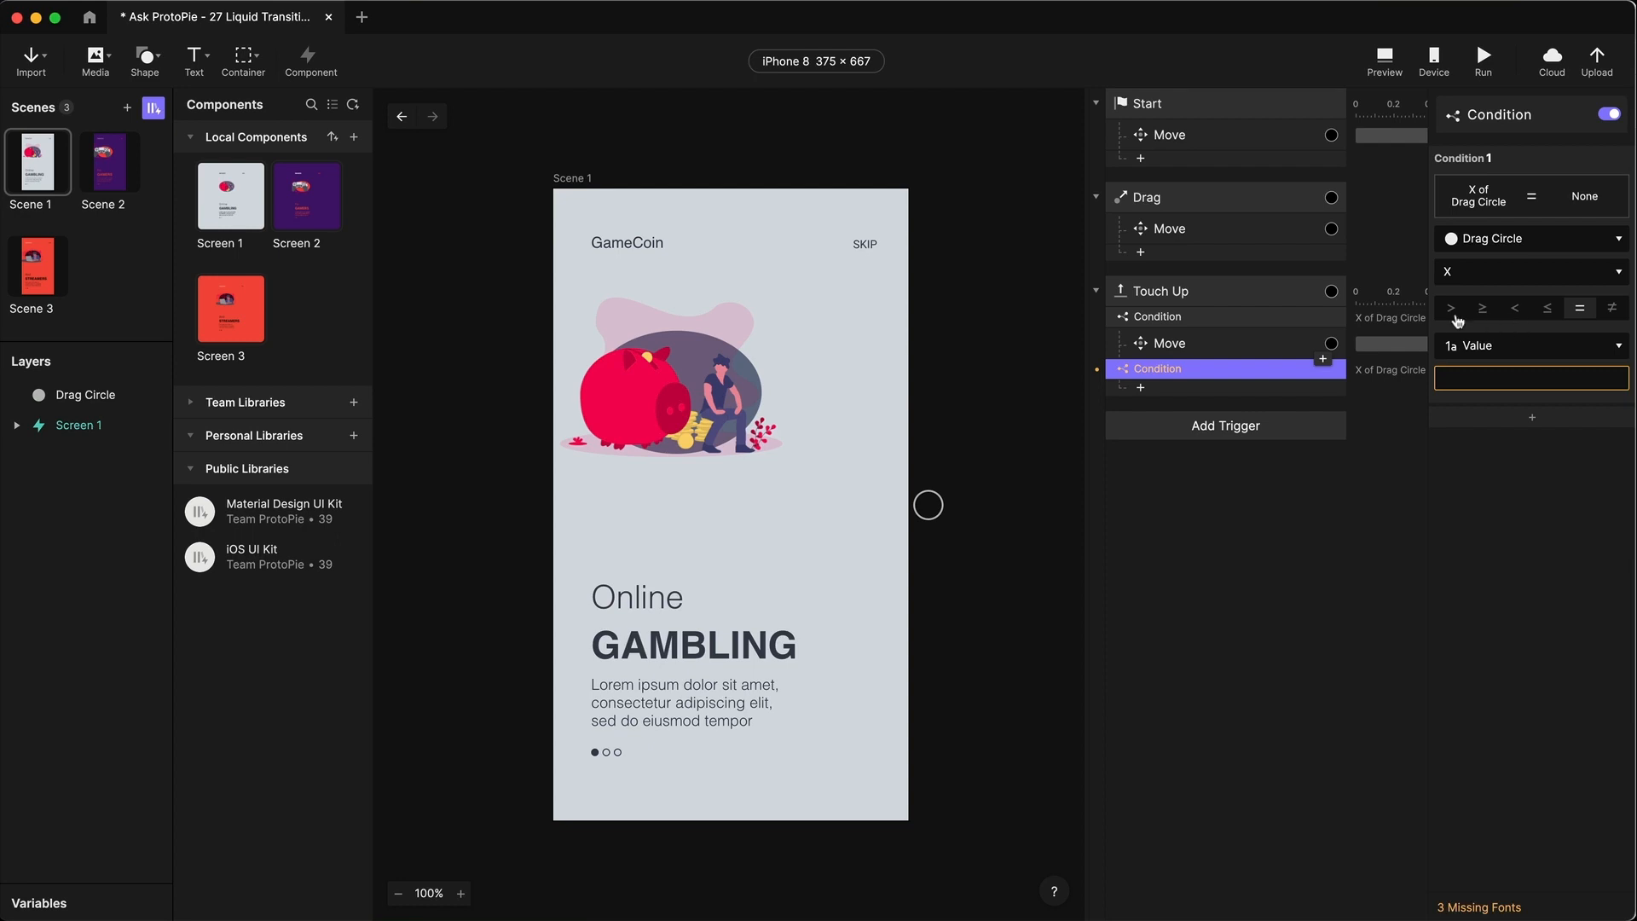
left_click(1513, 310)
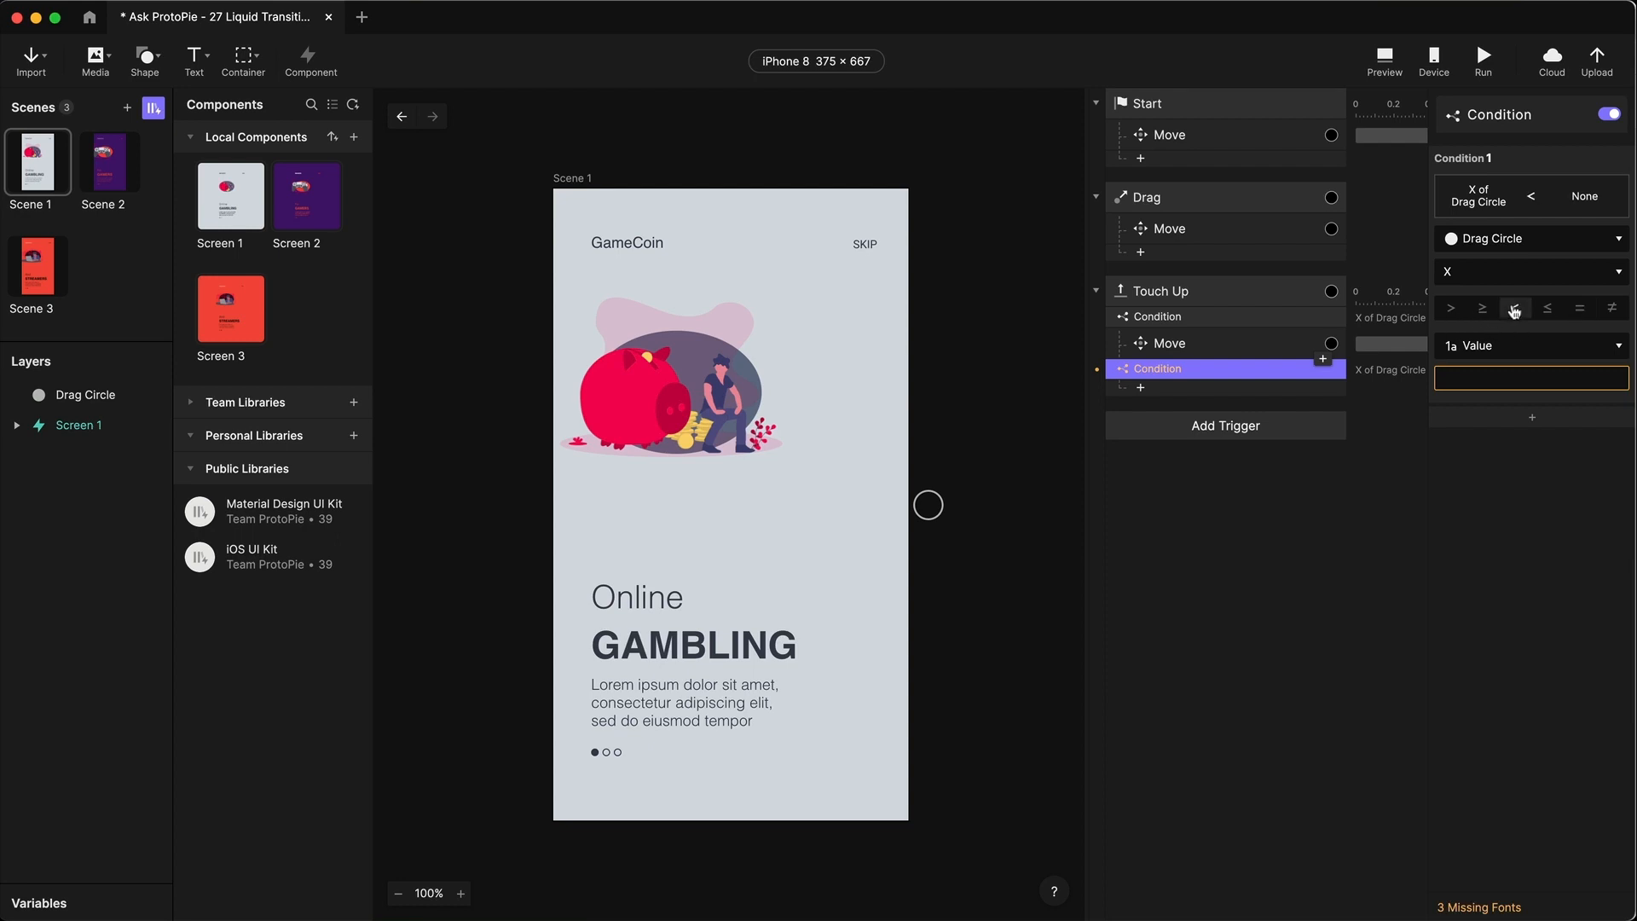
left_click(1197, 328)
left_click(1194, 373)
left_click(1547, 311)
left_click(1507, 378)
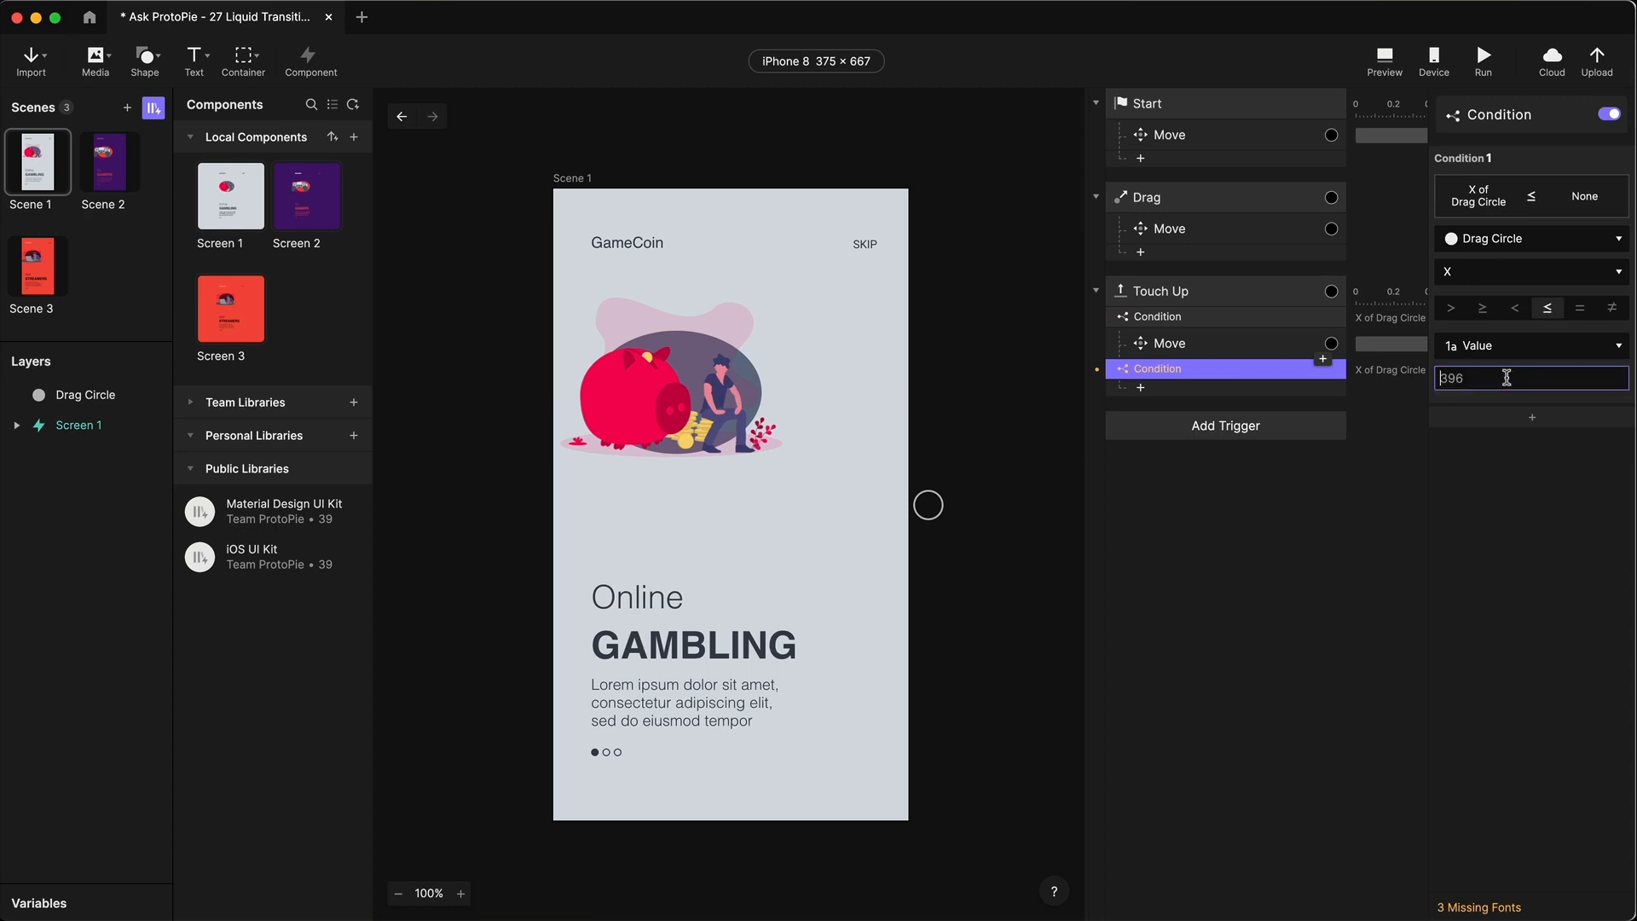
type("188")
left_click(1532, 480)
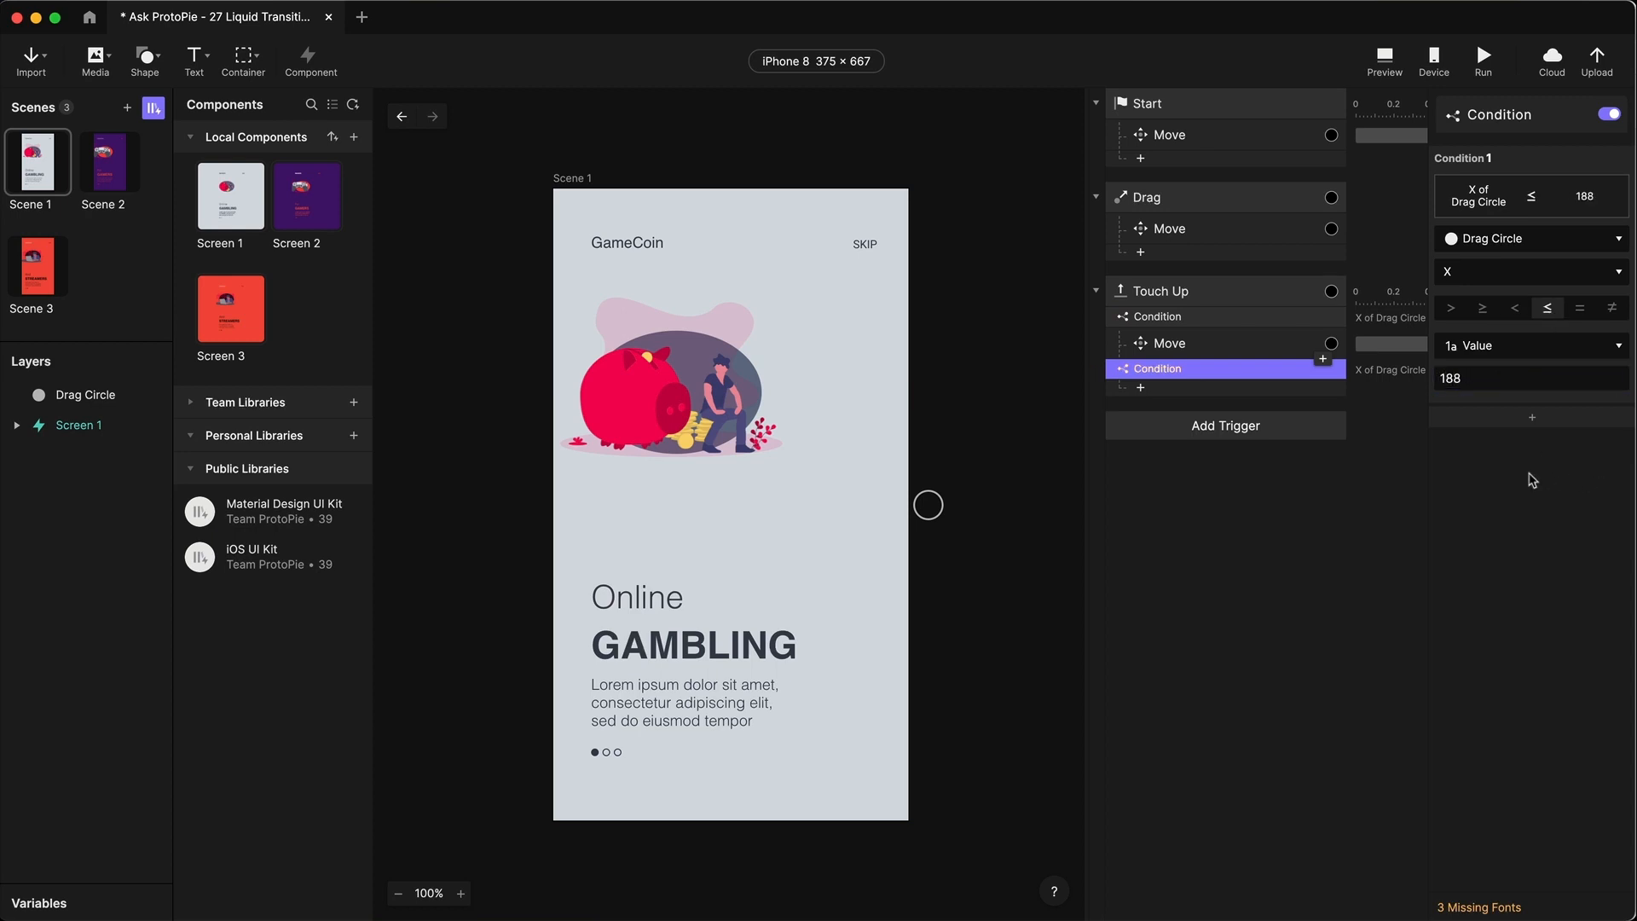
left_click(1223, 394)
left_click(1155, 418)
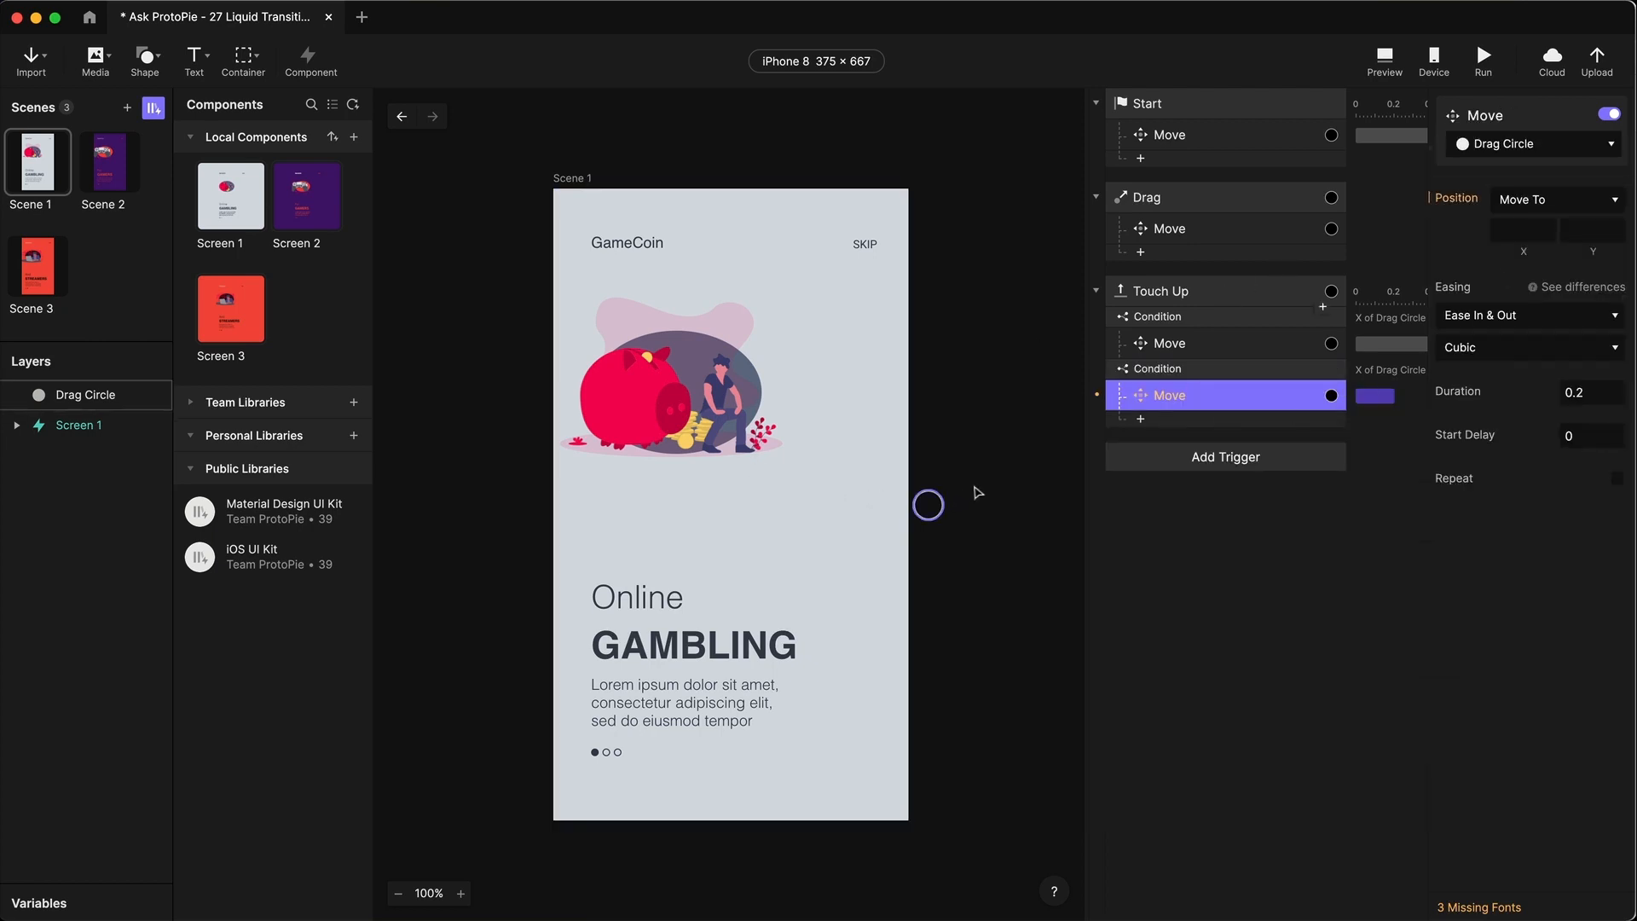
- Try placing the Drag Circle just off the artboard's left edge at about X -22 and undo the placement
left_click(925, 509)
left_click_drag(927, 510, 516, 497)
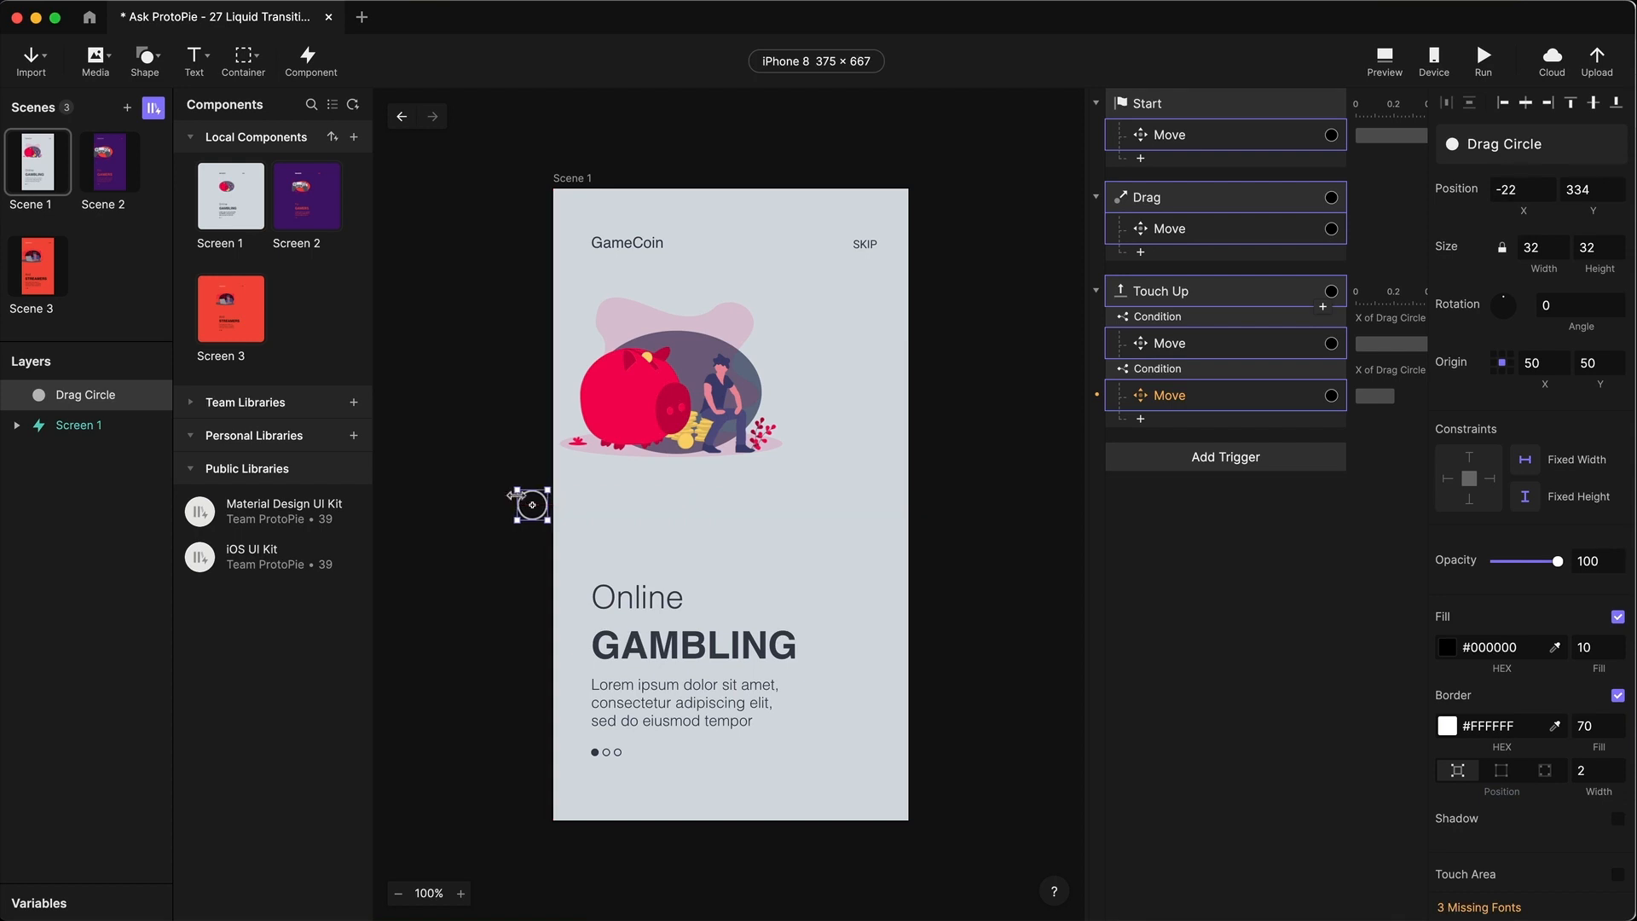
key("super+z")
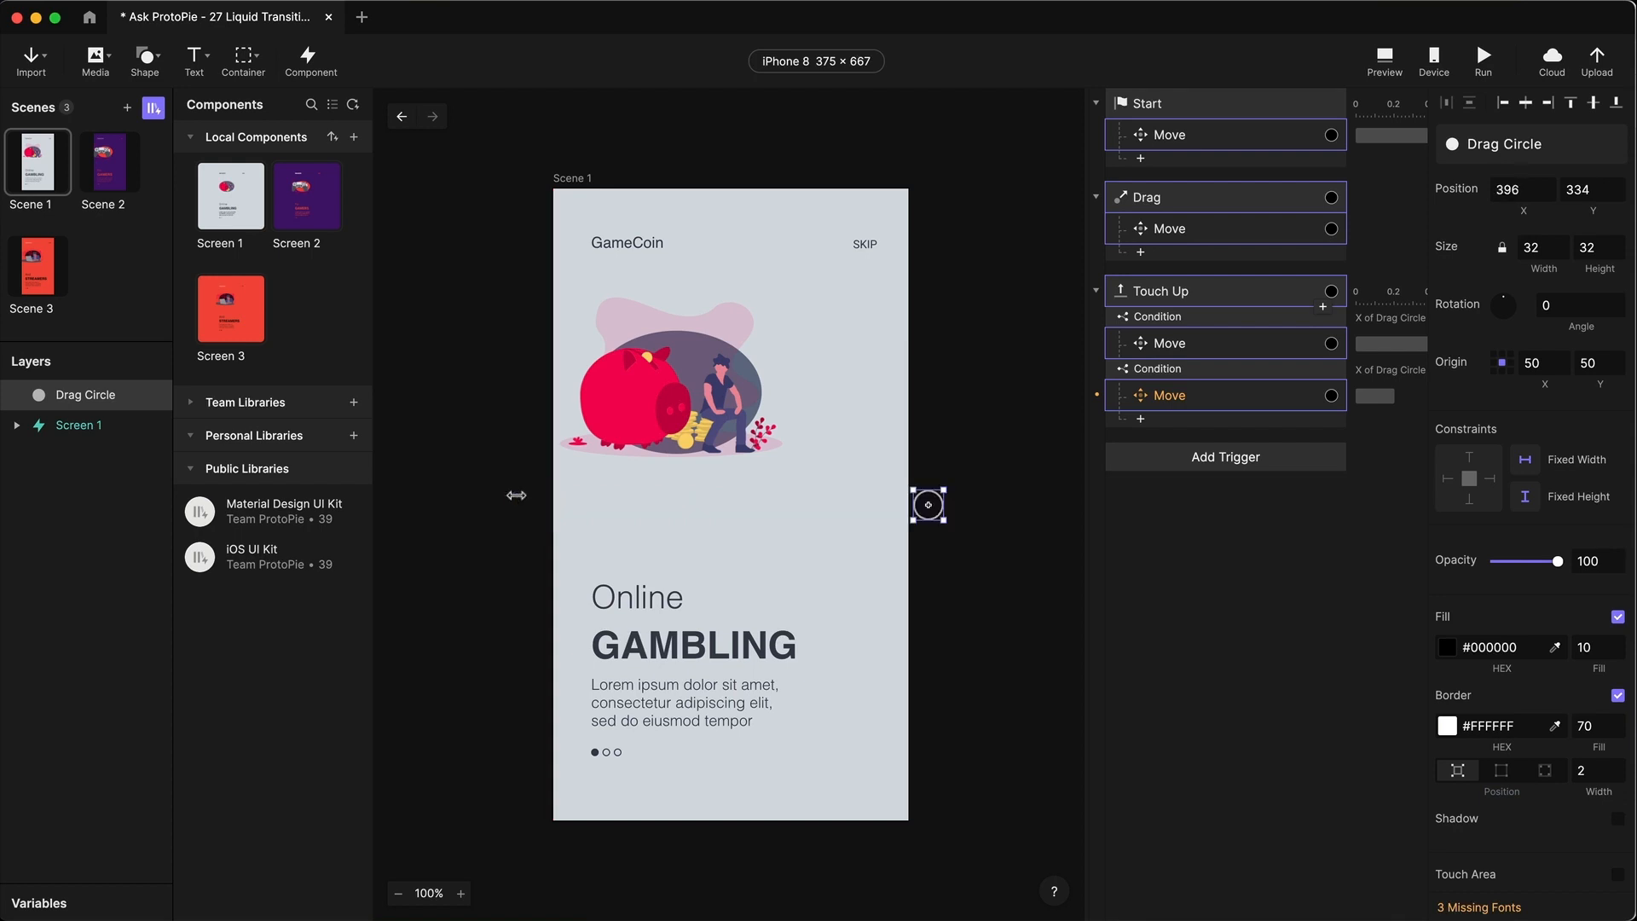
- Set the Move response under the second condition to X -30 with Spring easing
left_click(1175, 394)
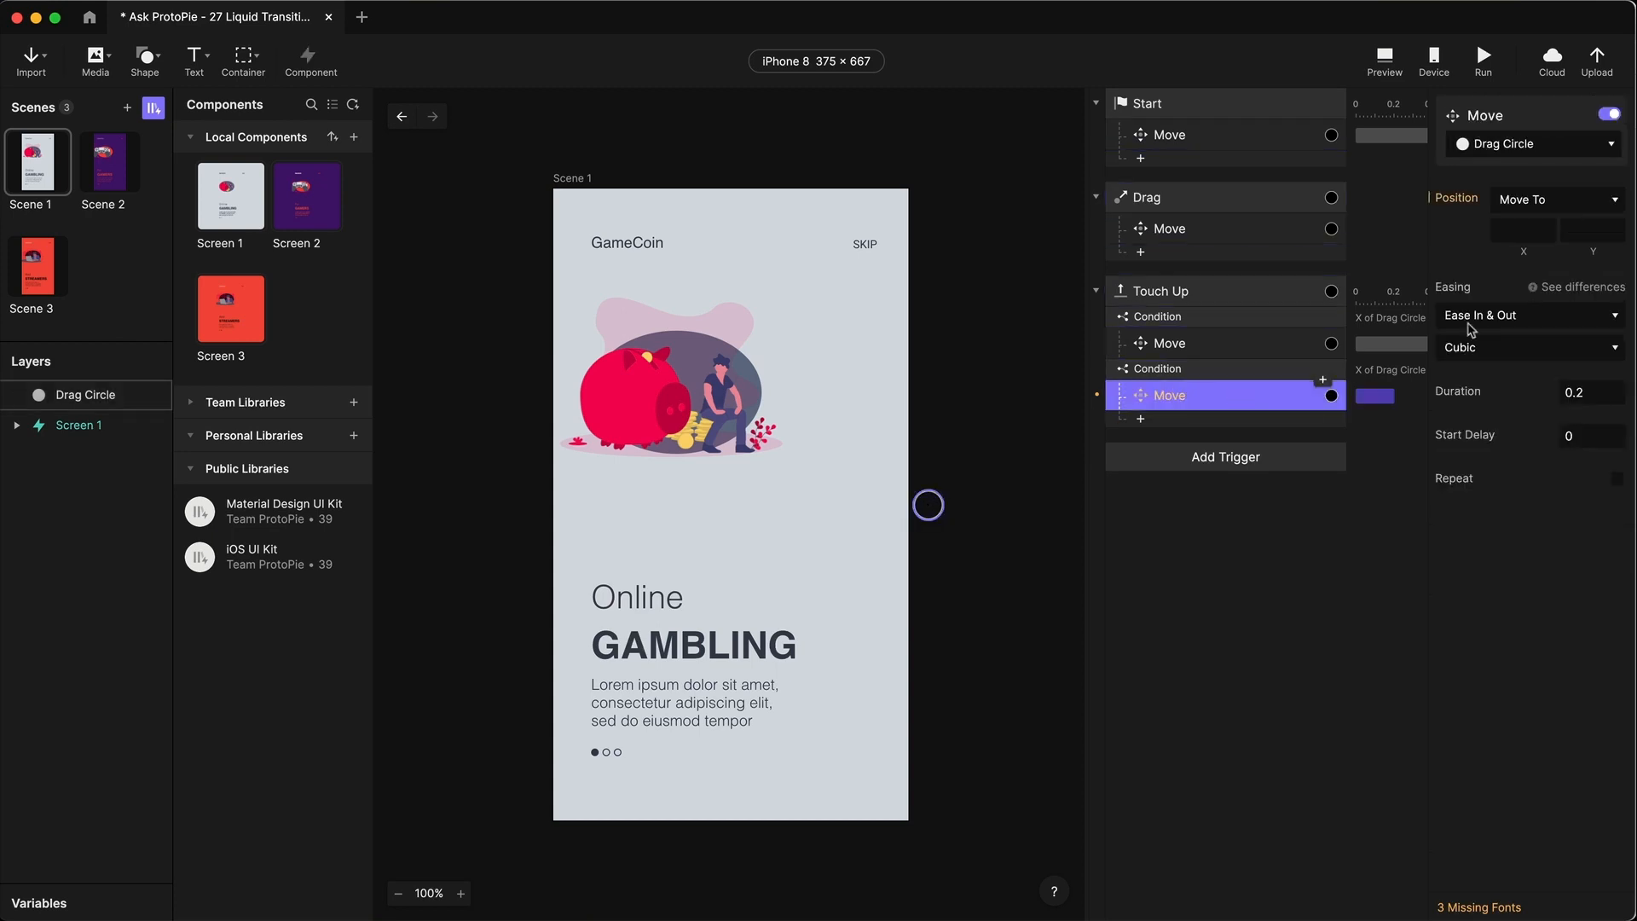
left_click(1516, 231)
type("-32")
key("Return")
left_click(1503, 315)
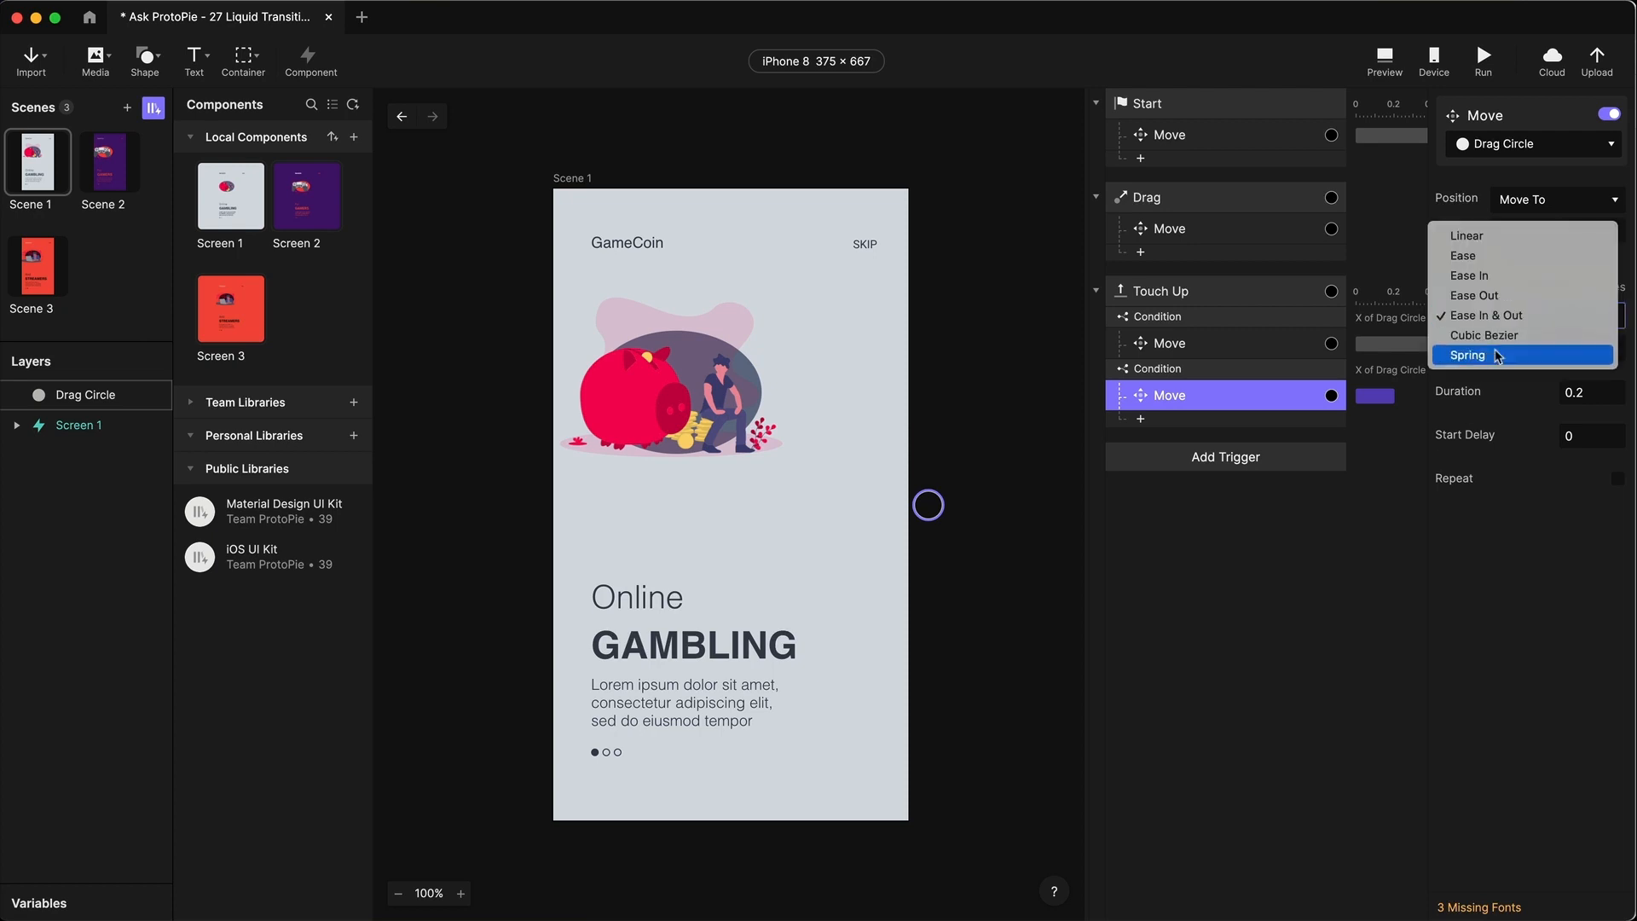
left_click(1497, 357)
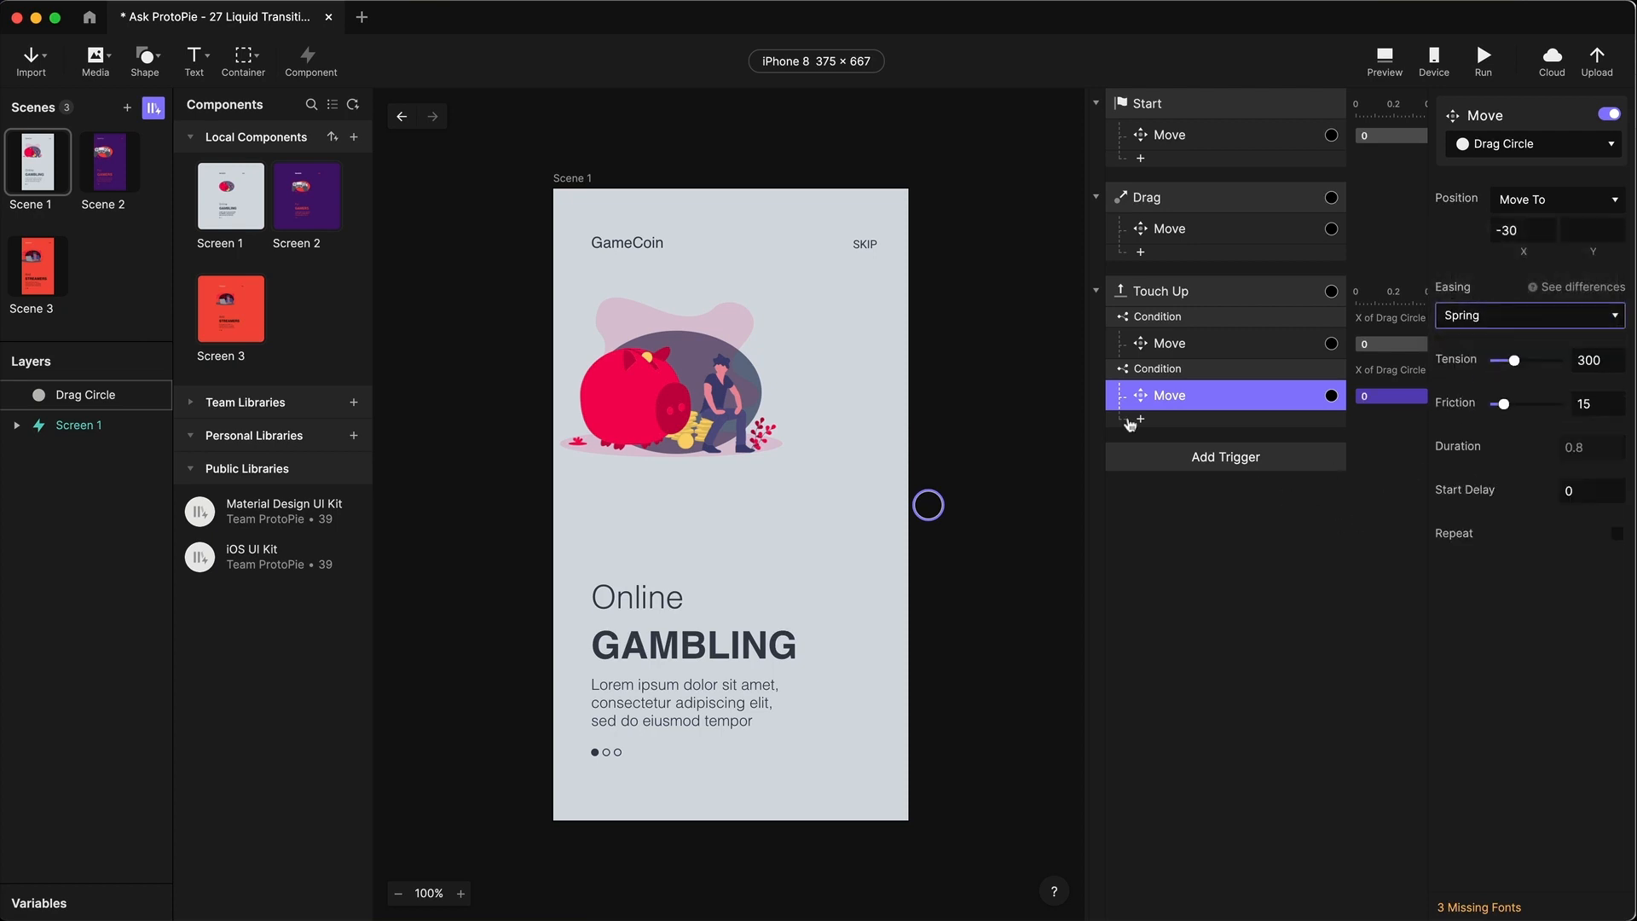
- Widen the interaction timeline, try a different spring tension on the second condition's Move response, and return the tension to 300
left_click_drag(1084, 381, 955, 374)
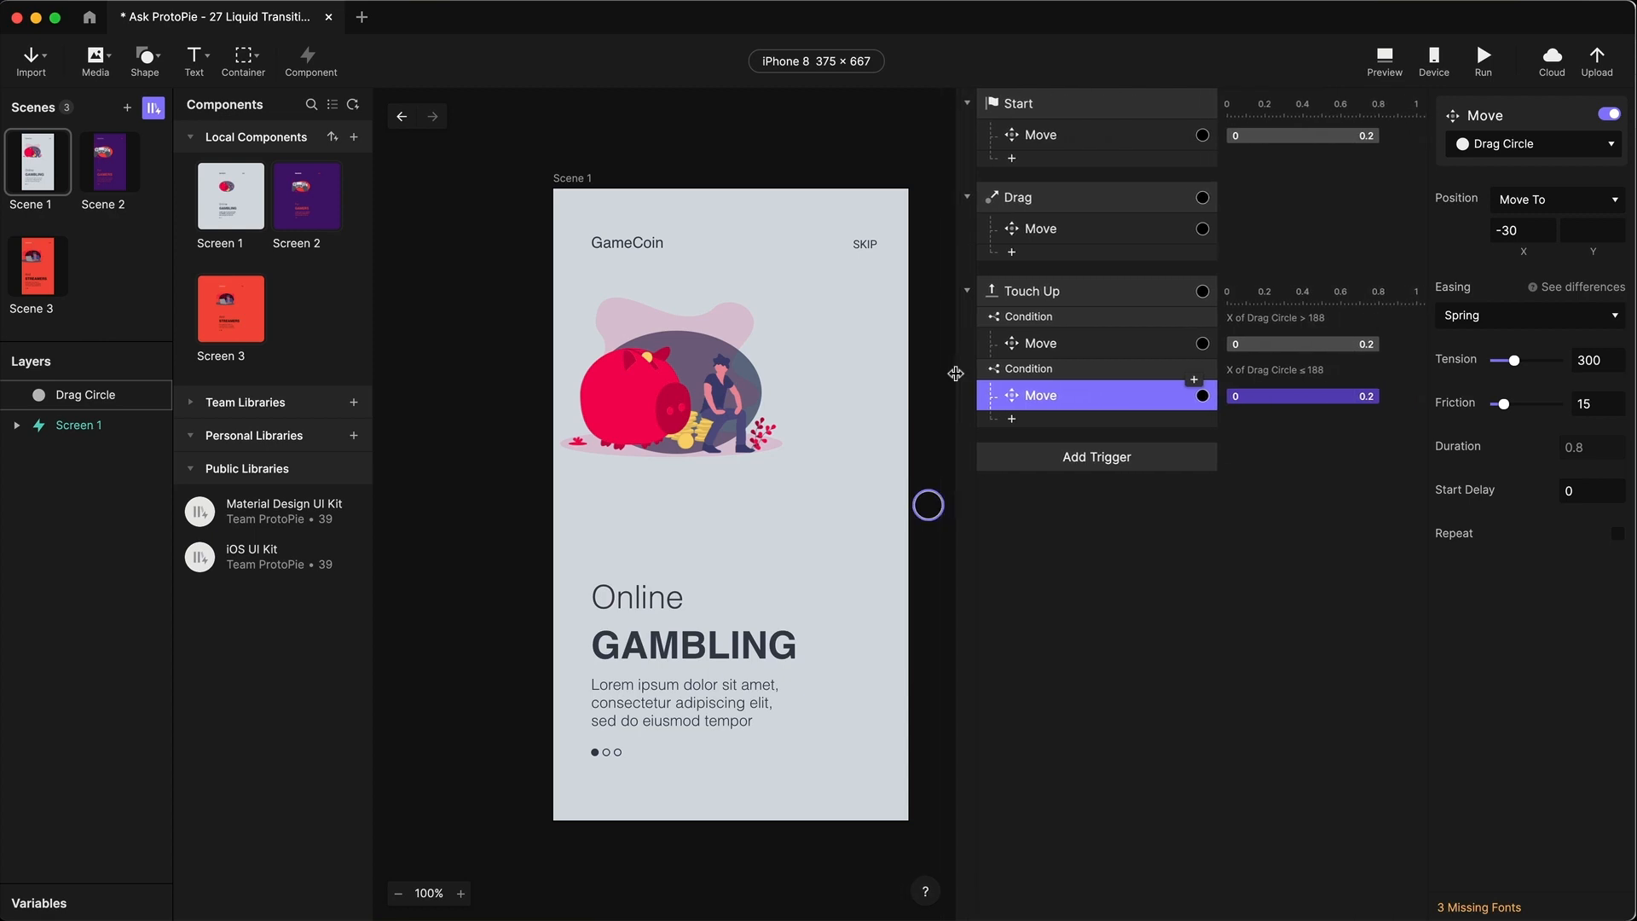
left_click(1588, 360)
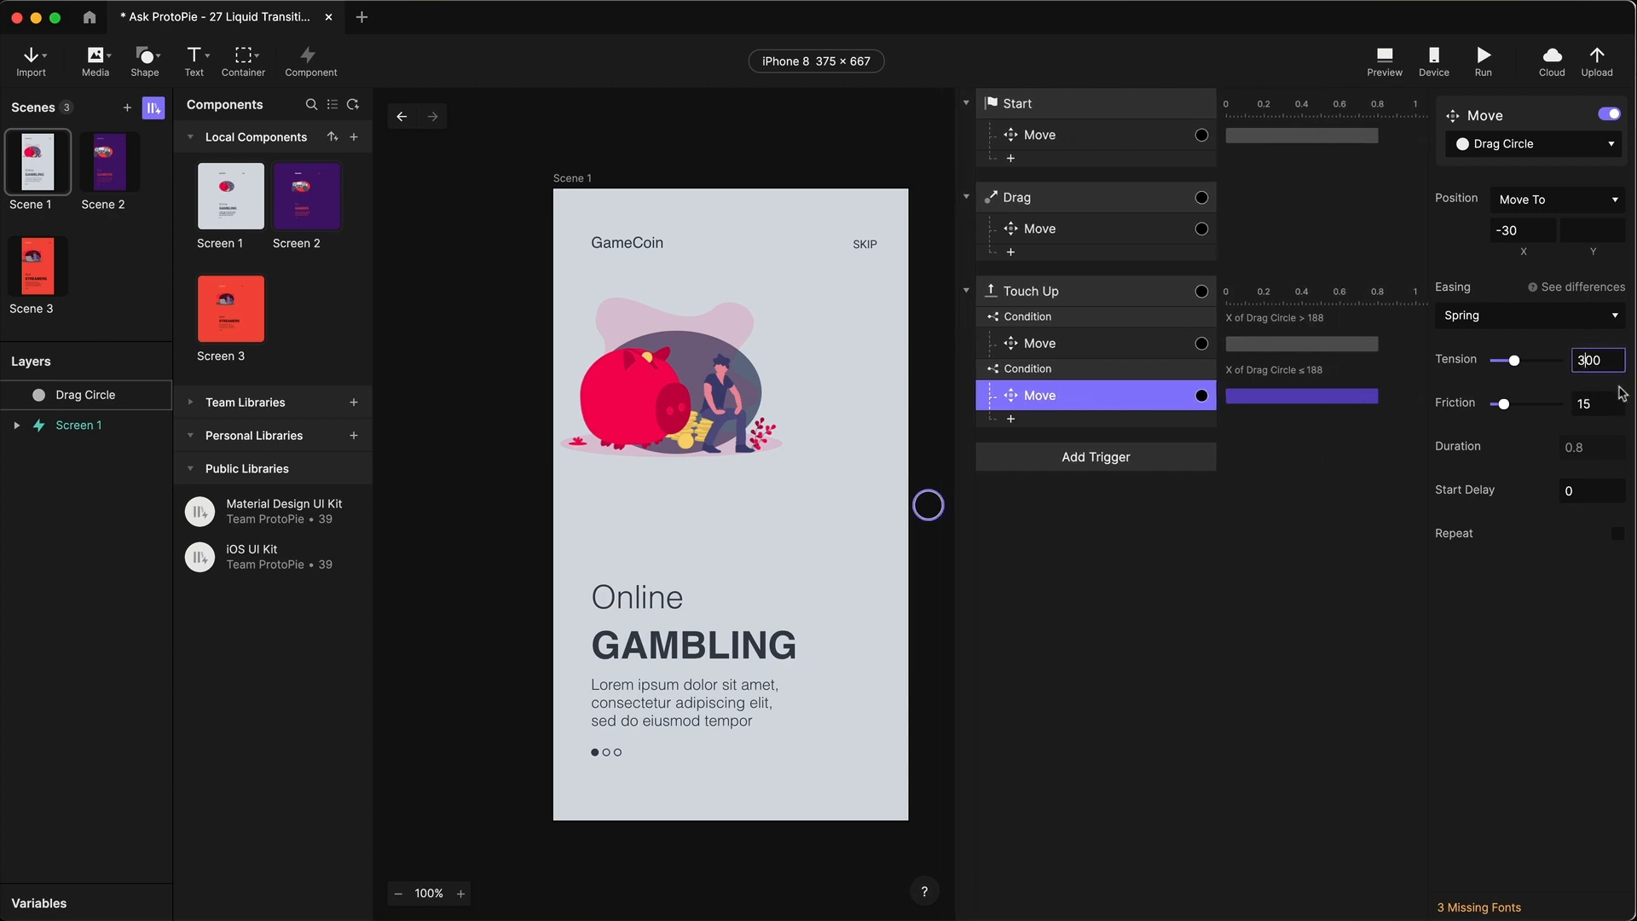
key("Return")
left_click(1588, 360)
type("2")
key("Return")
left_click(1575, 360)
type("3")
- Set the spring friction of the second condition's Move response to 20
key("Tab")
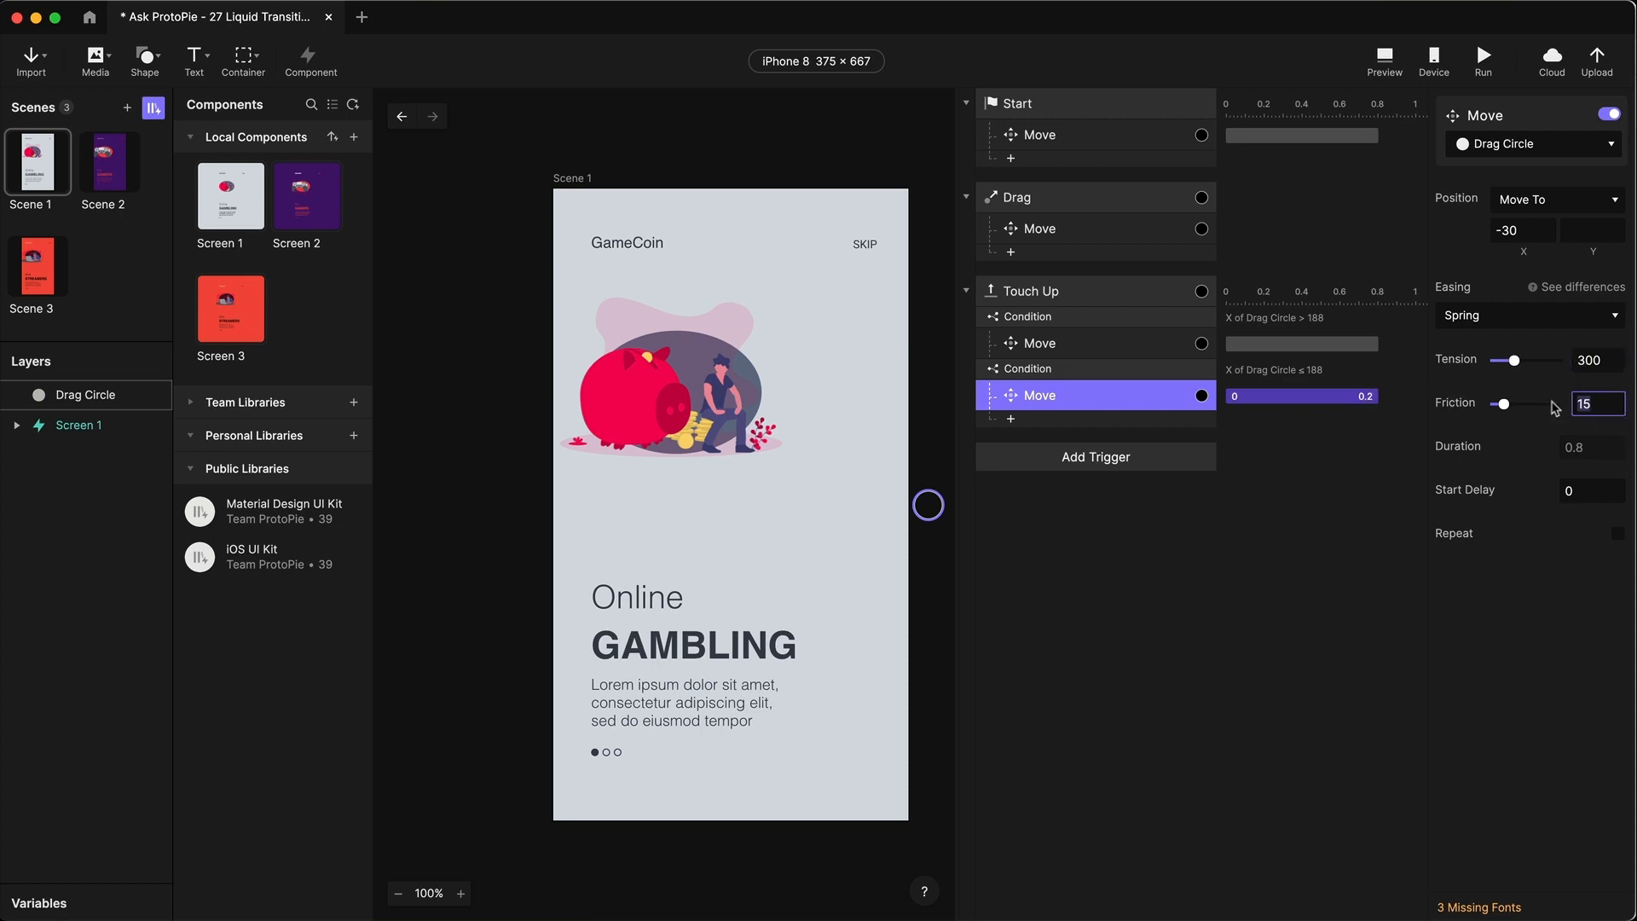
type("20")
key("Return")
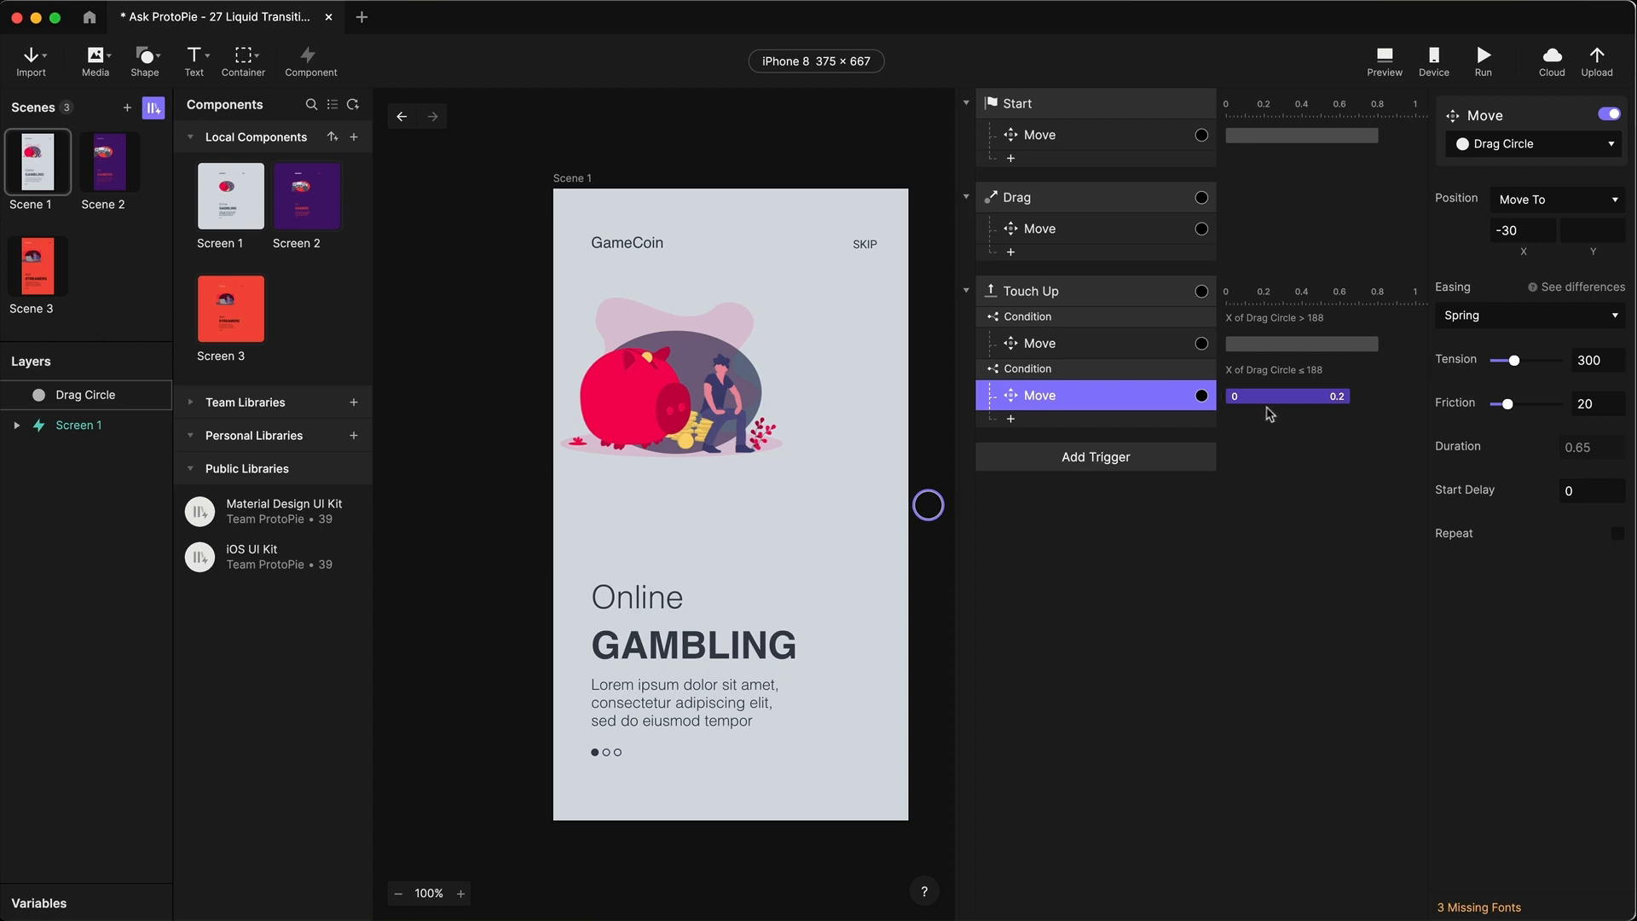
- Set the spring friction of the second condition's Move response to 15
left_click(1608, 405)
type("15")
key("Return")
- Add a Jump response to Scene 2 under the second condition, with no transition and a start delay of 0.8
left_click(1045, 421)
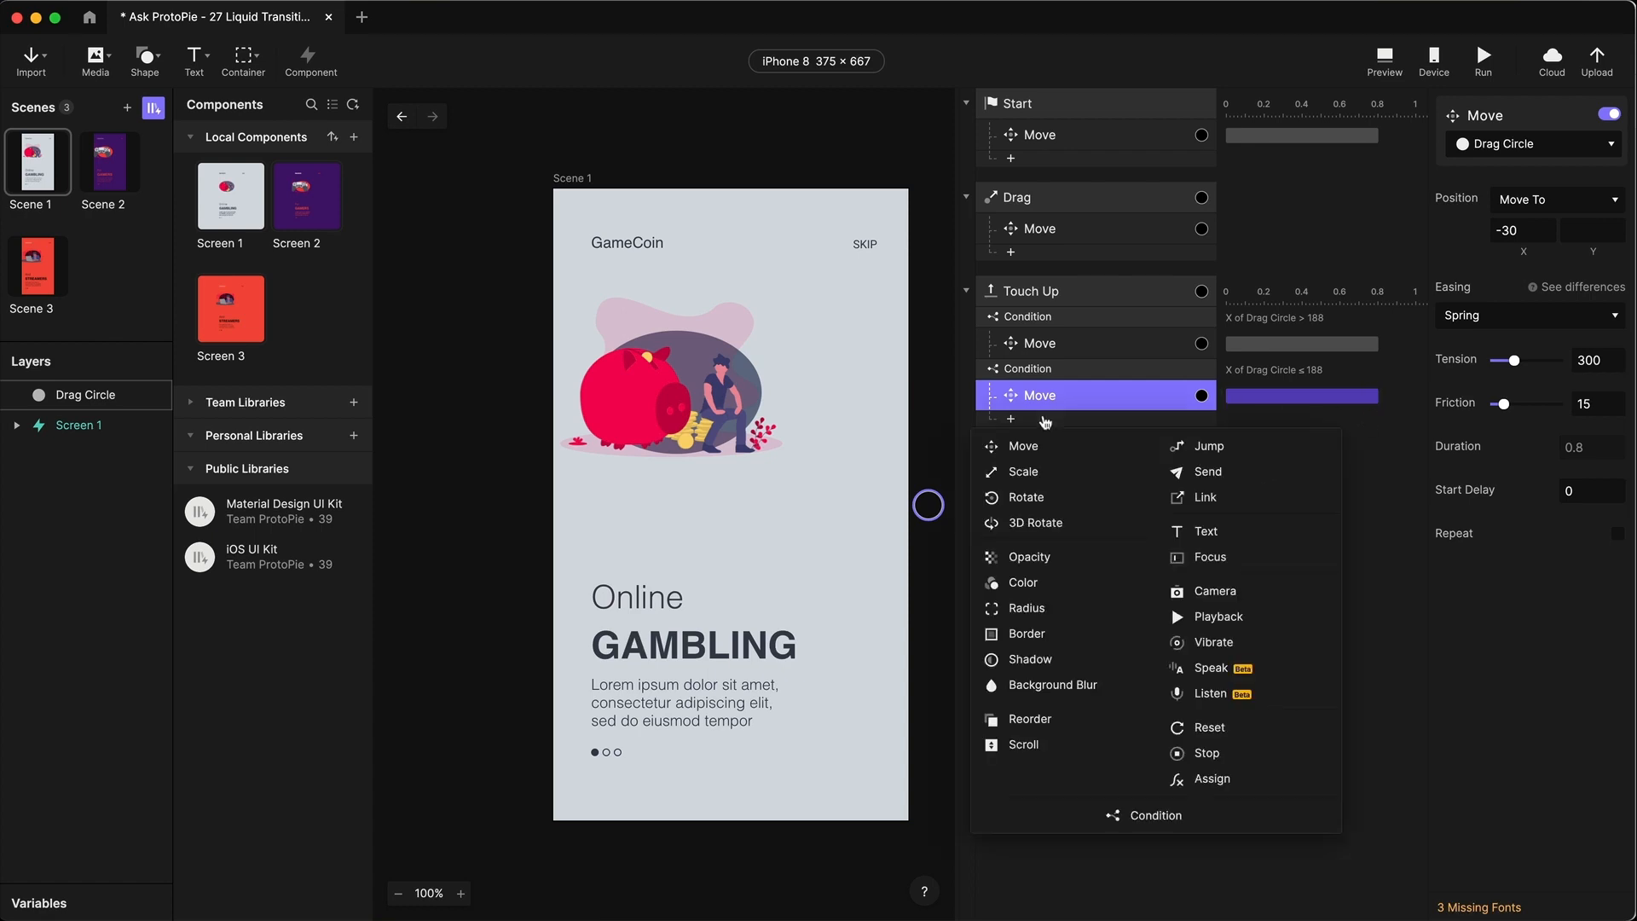
left_click(1198, 443)
left_click(1545, 150)
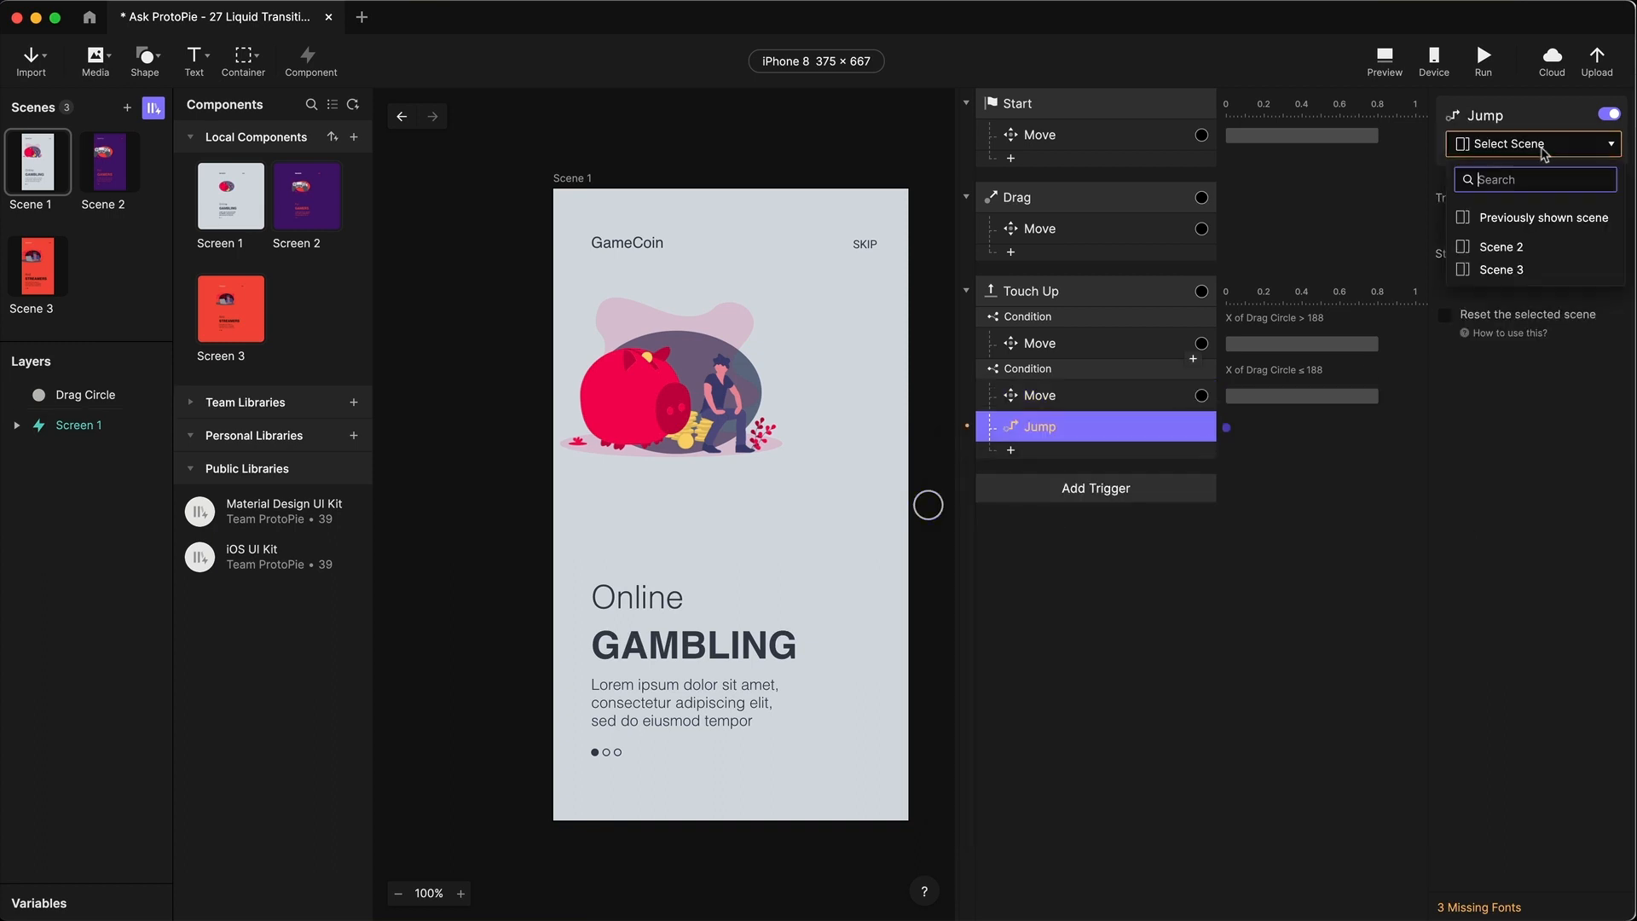
left_click(1539, 246)
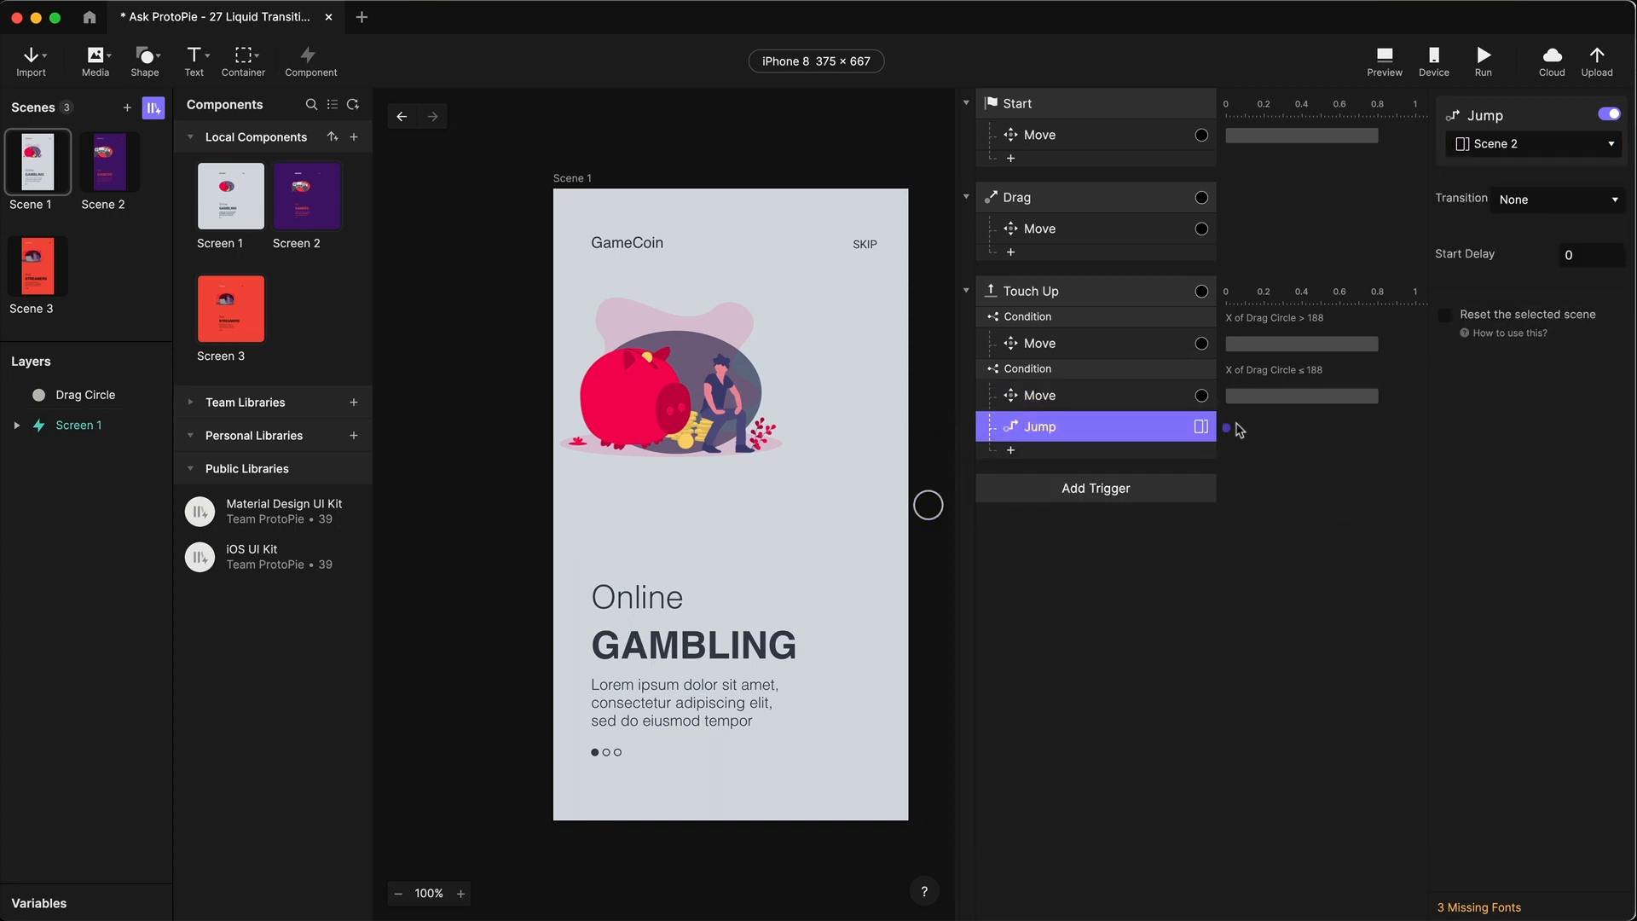
left_click_drag(1227, 429, 1383, 431)
left_click(1192, 400)
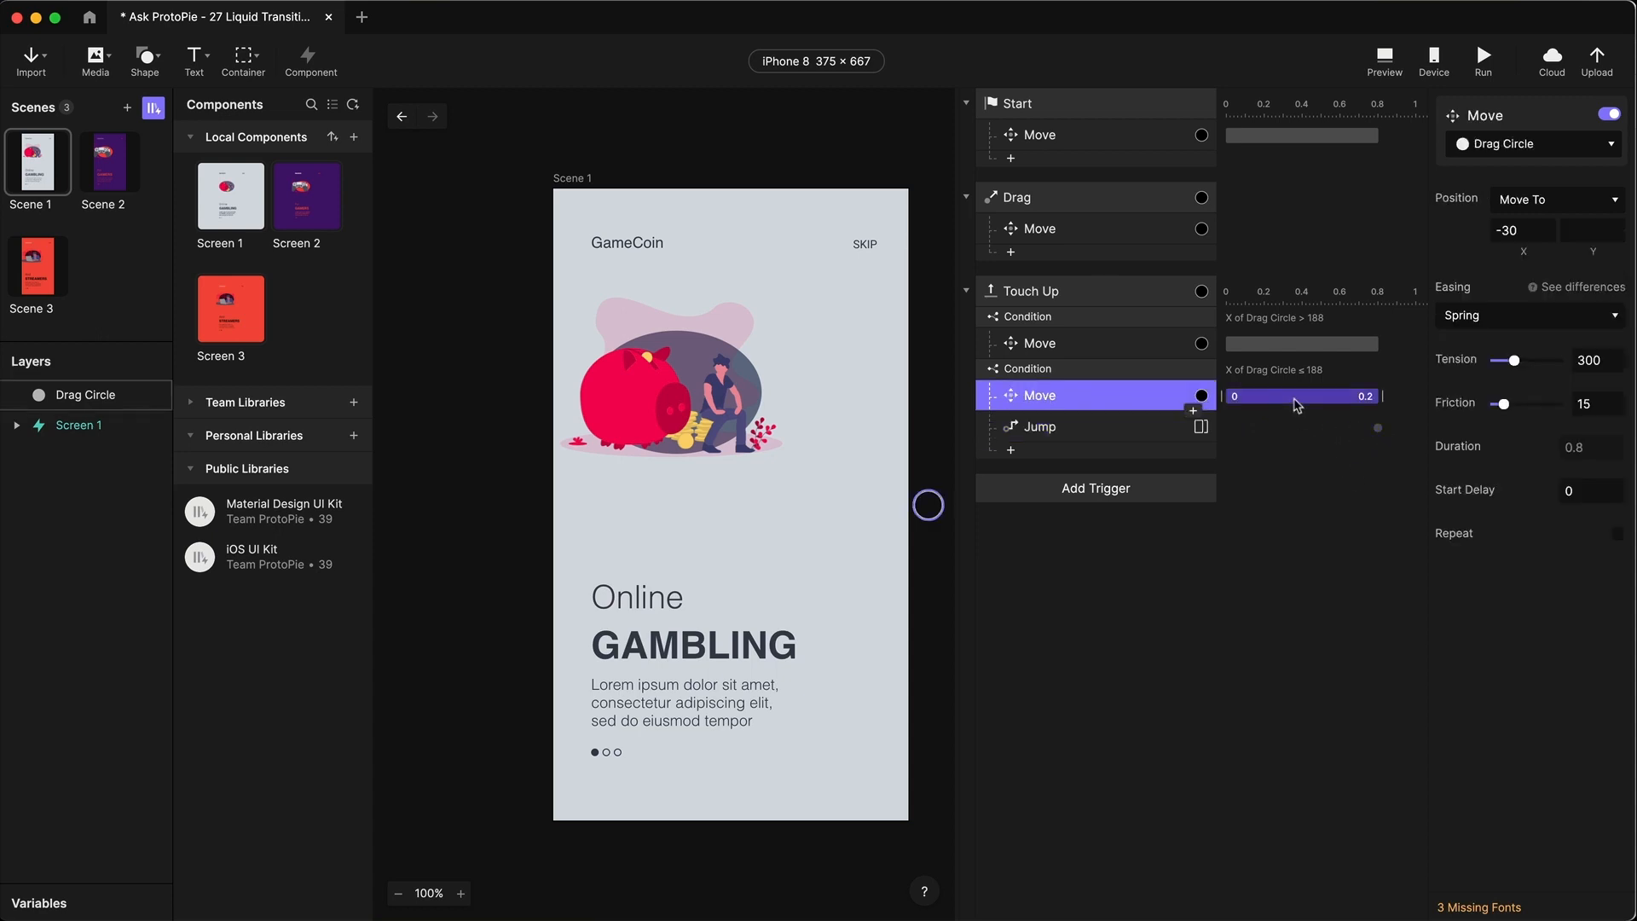
left_click(1286, 465)
- Preview the prototype and pull the Drag Circle to the far left to test the jump, then close the preview
left_click(1385, 60)
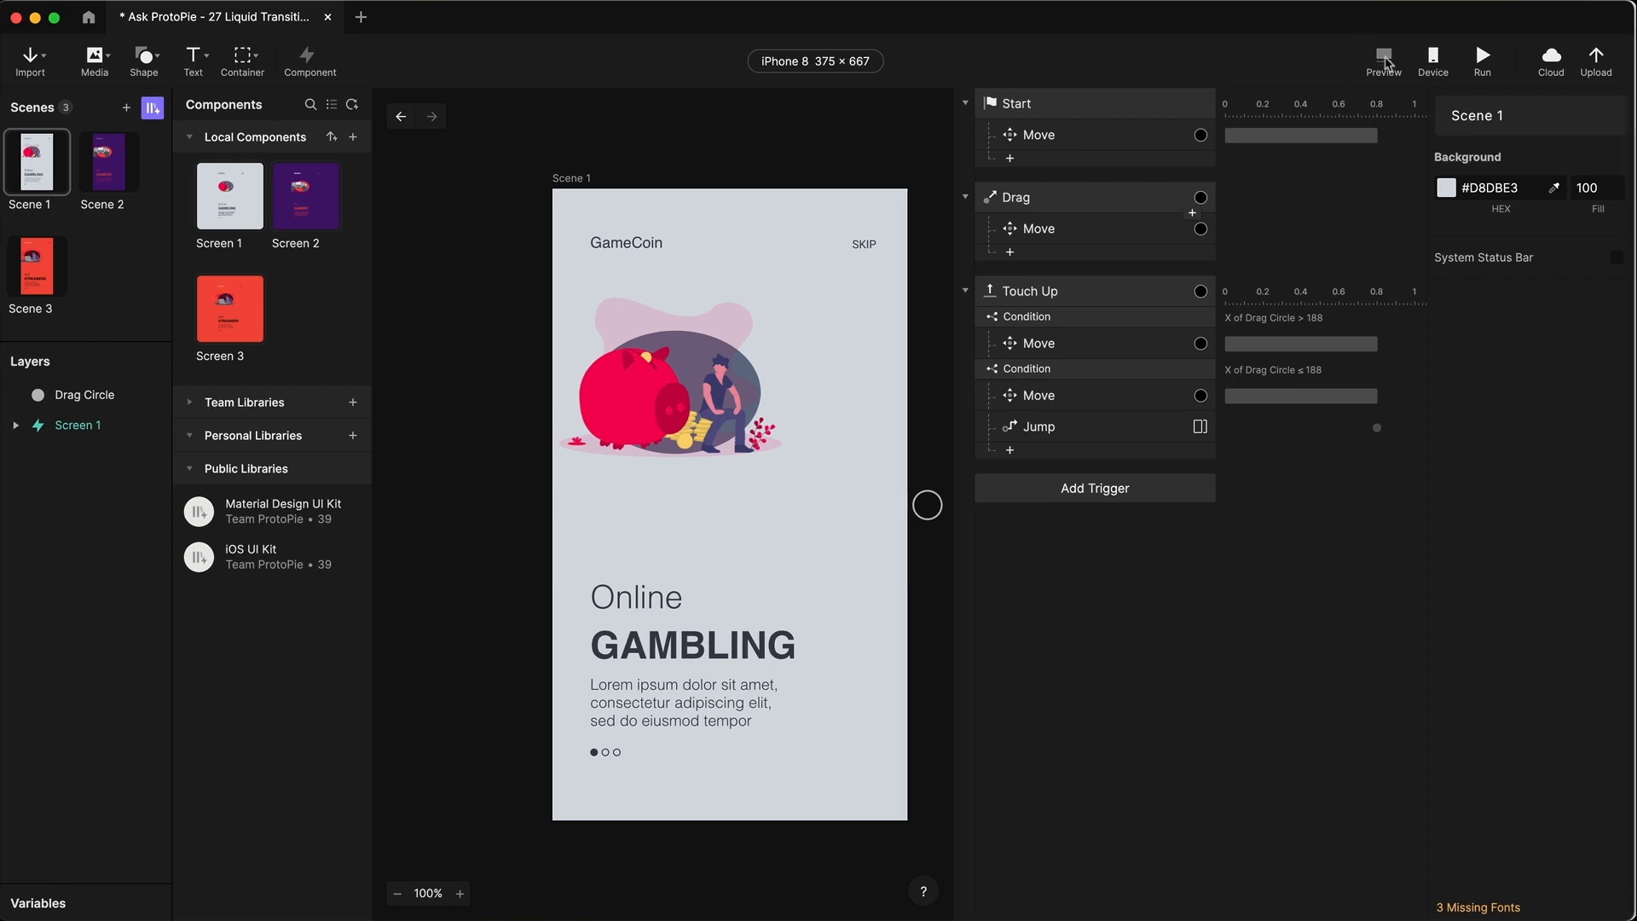
left_click_drag(906, 351, 825, 239)
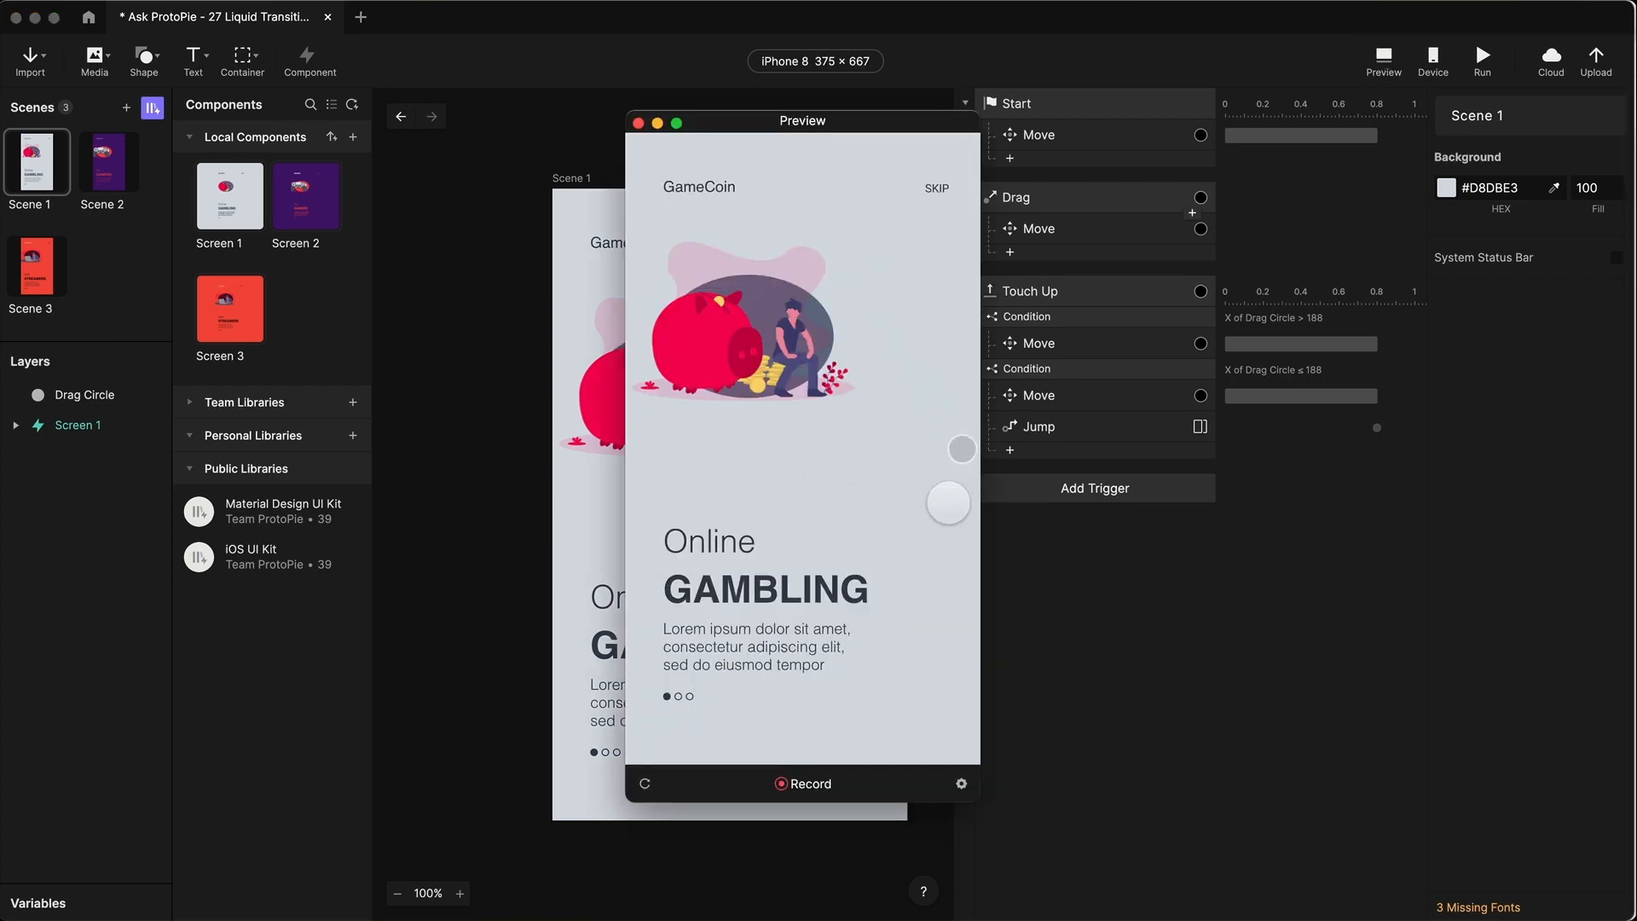
left_click_drag(960, 450, 668, 452)
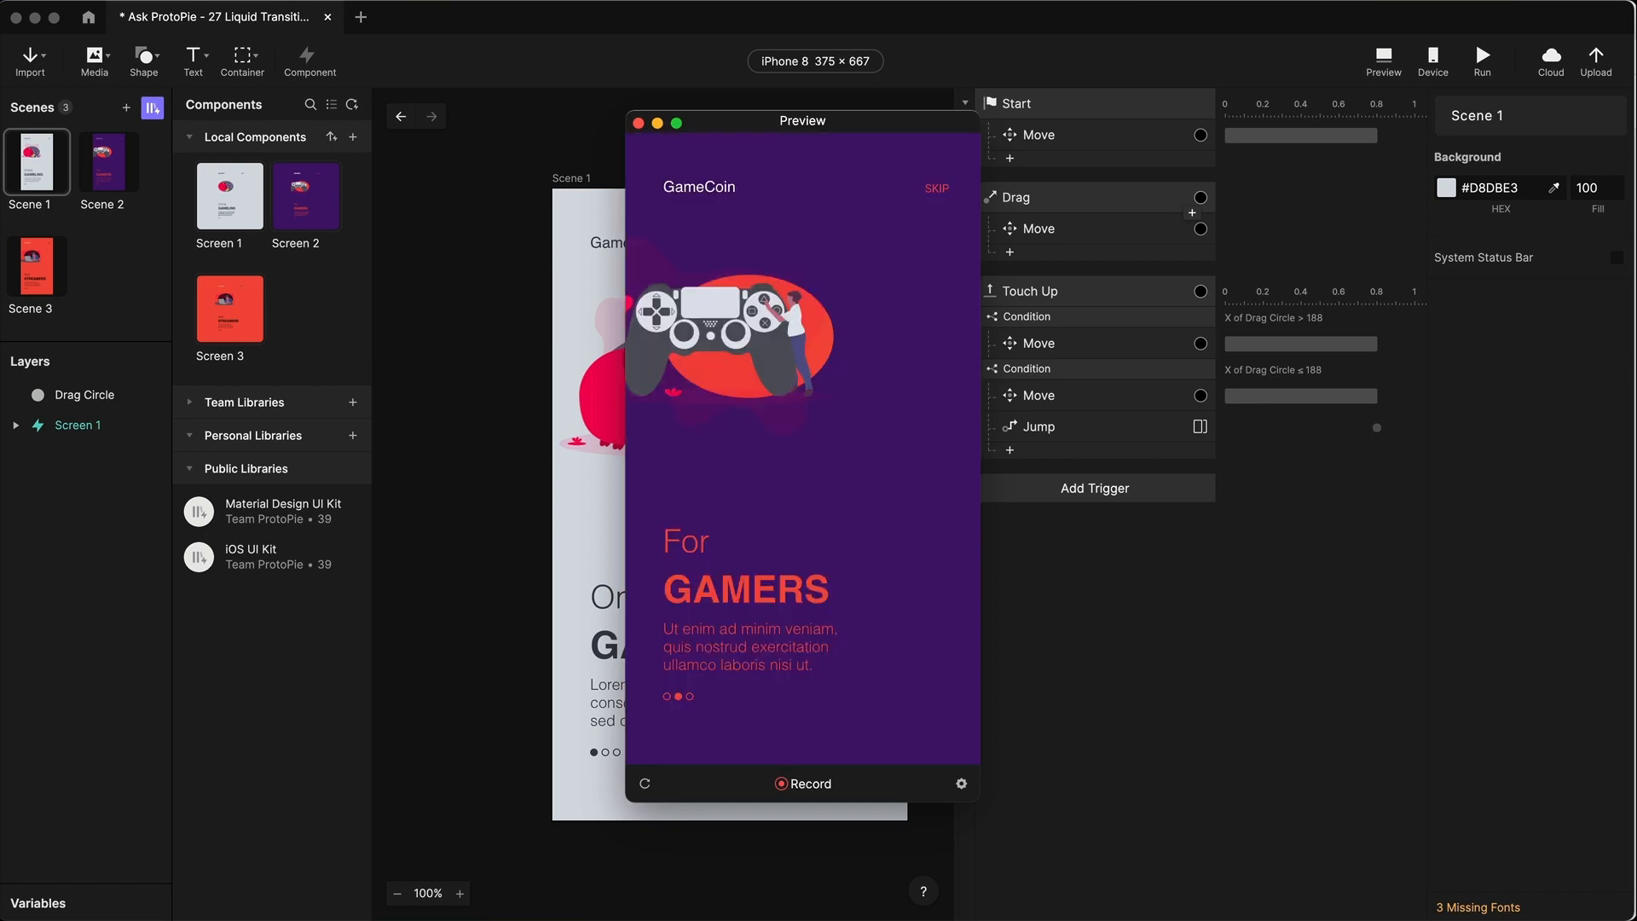
left_click(639, 122)
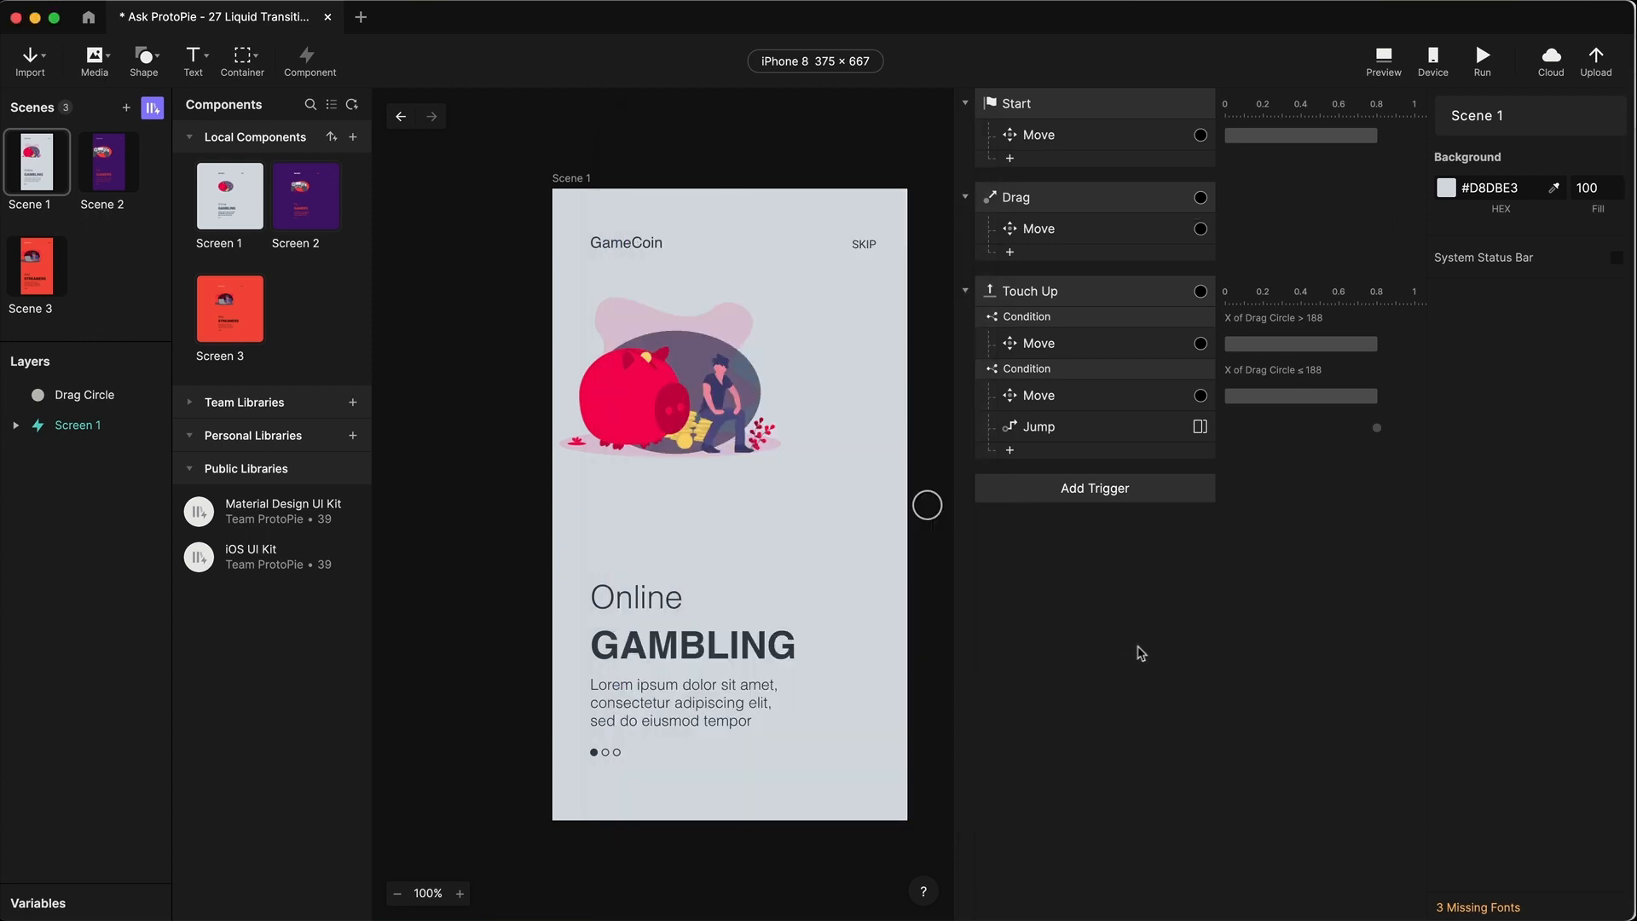
- Run the preview once more, close it, and disable the Jump response under the second condition
left_click(1113, 429)
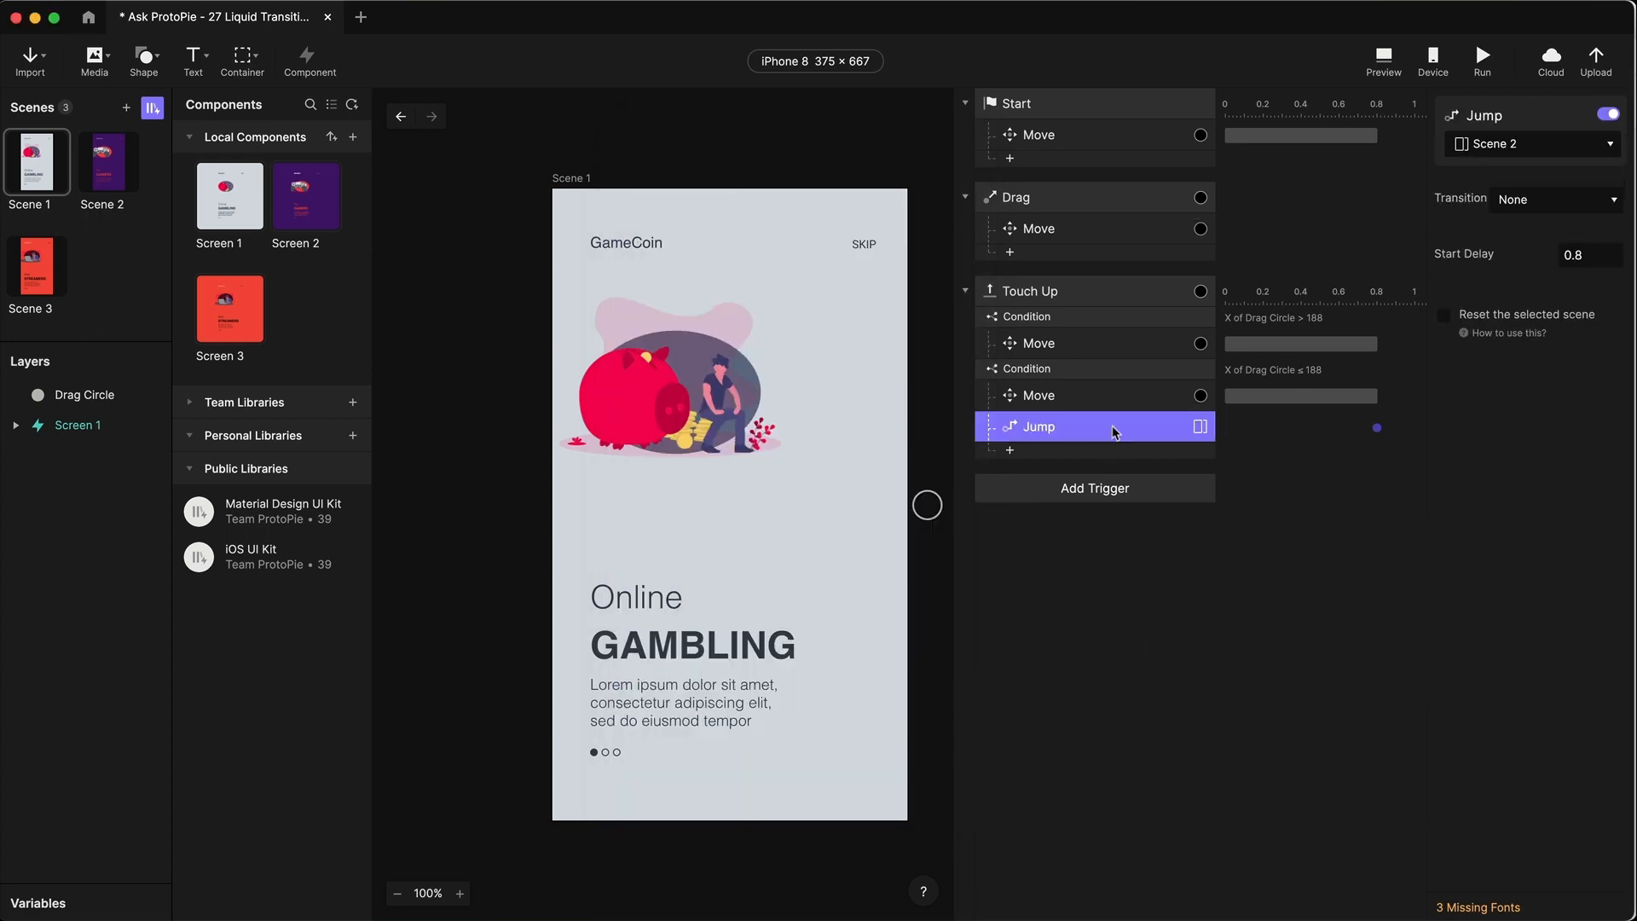
left_click(1611, 116)
left_click(1608, 117)
left_click(1383, 60)
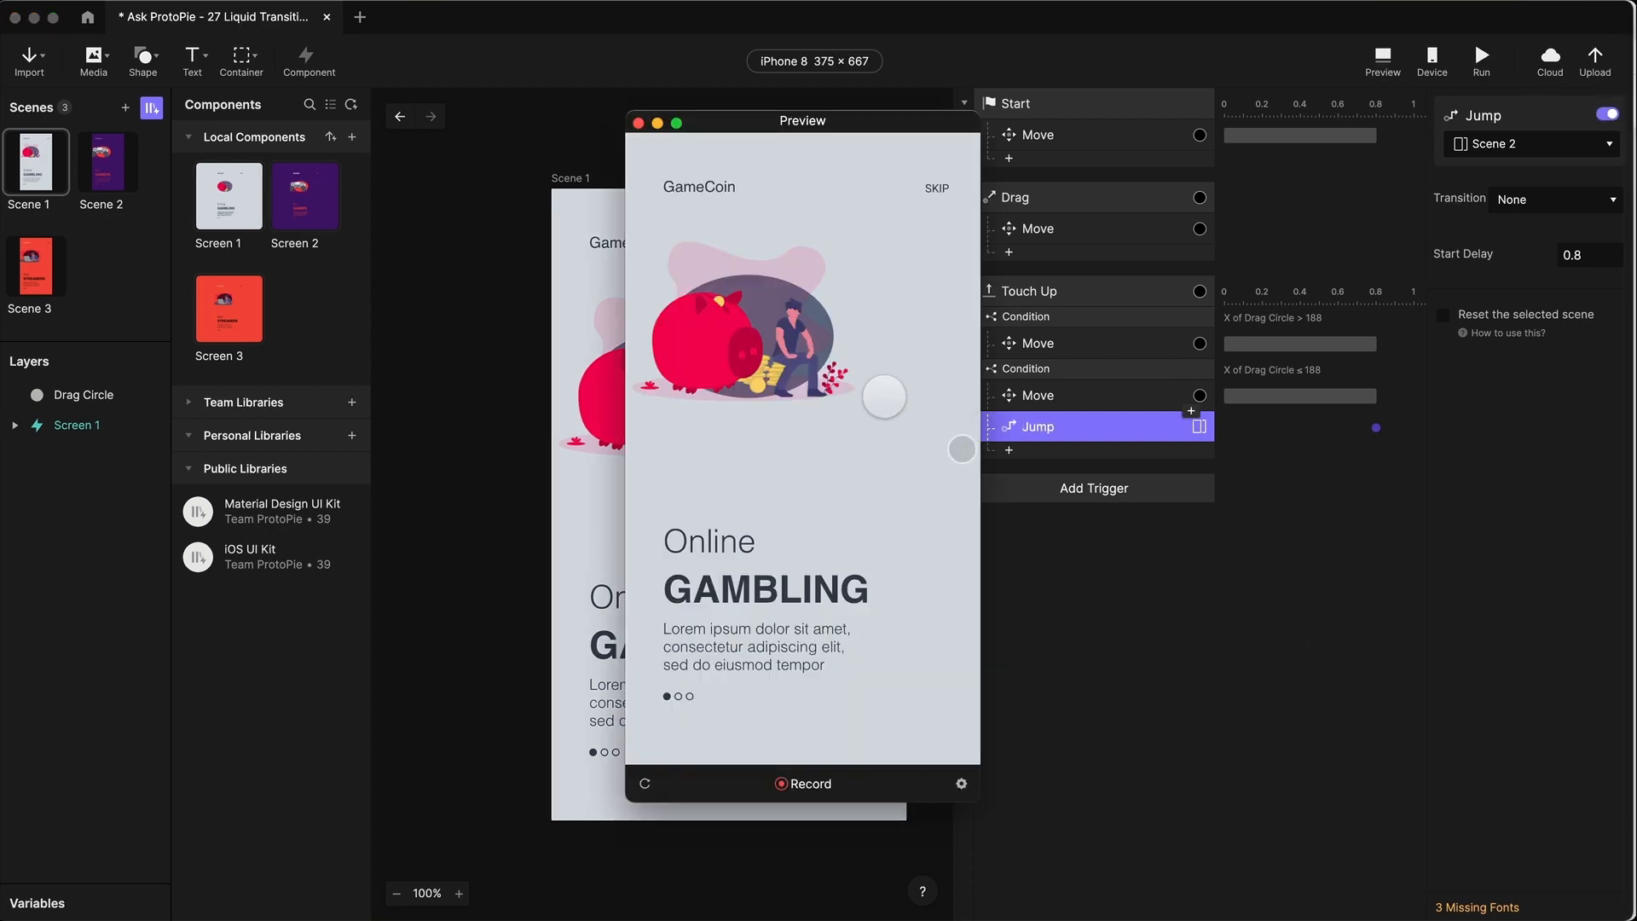
left_click_drag(884, 397, 958, 450)
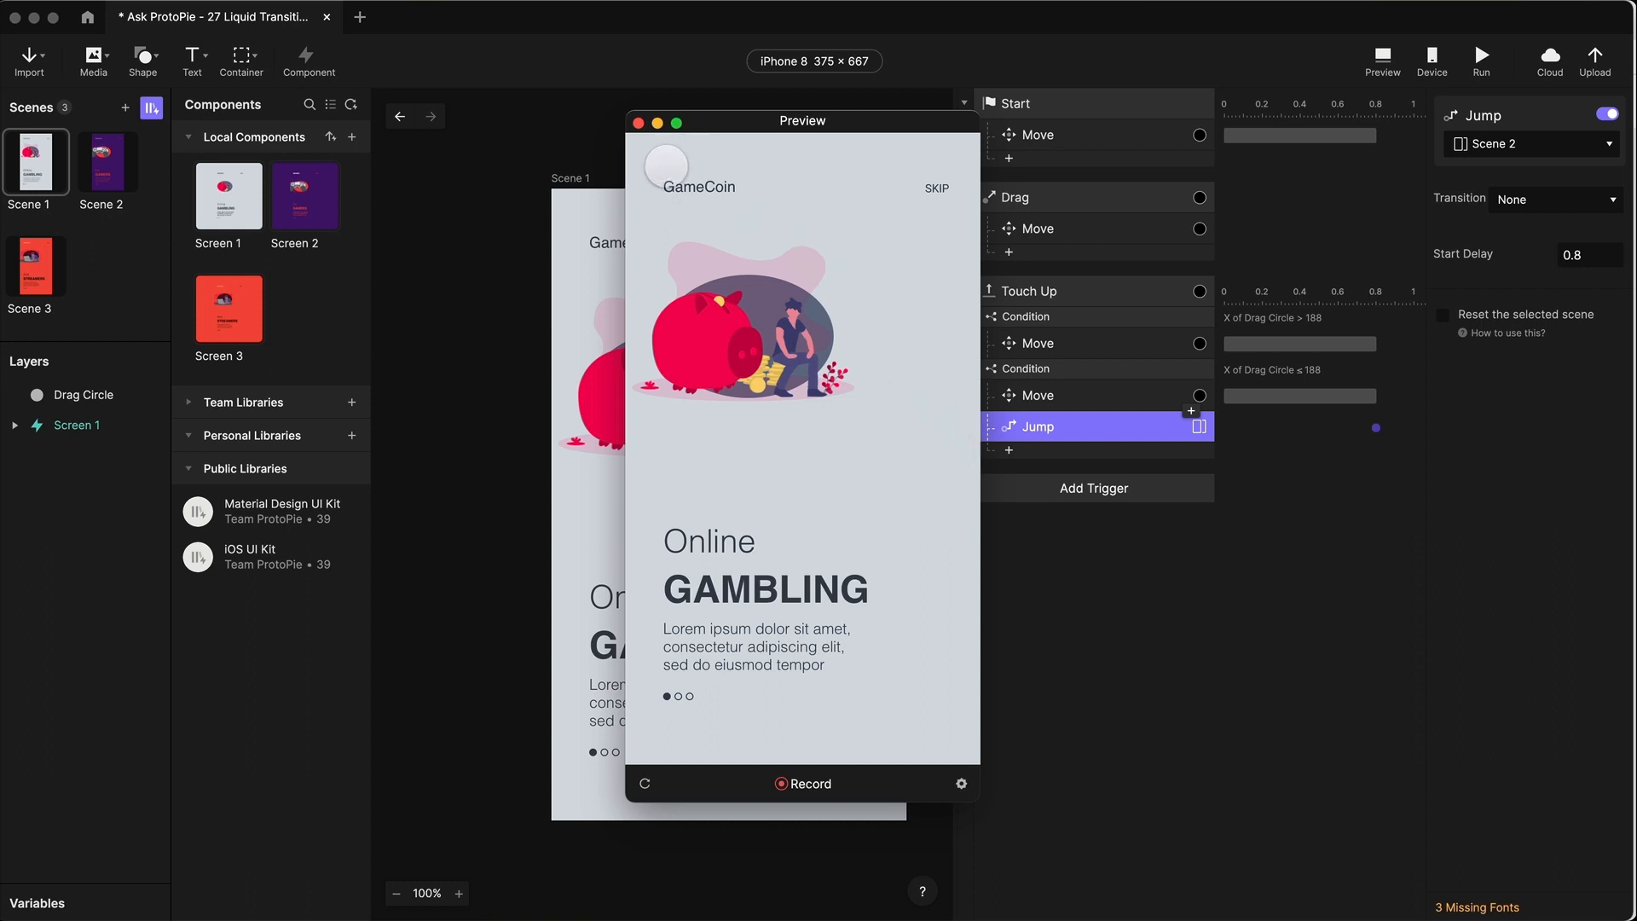
left_click(639, 125)
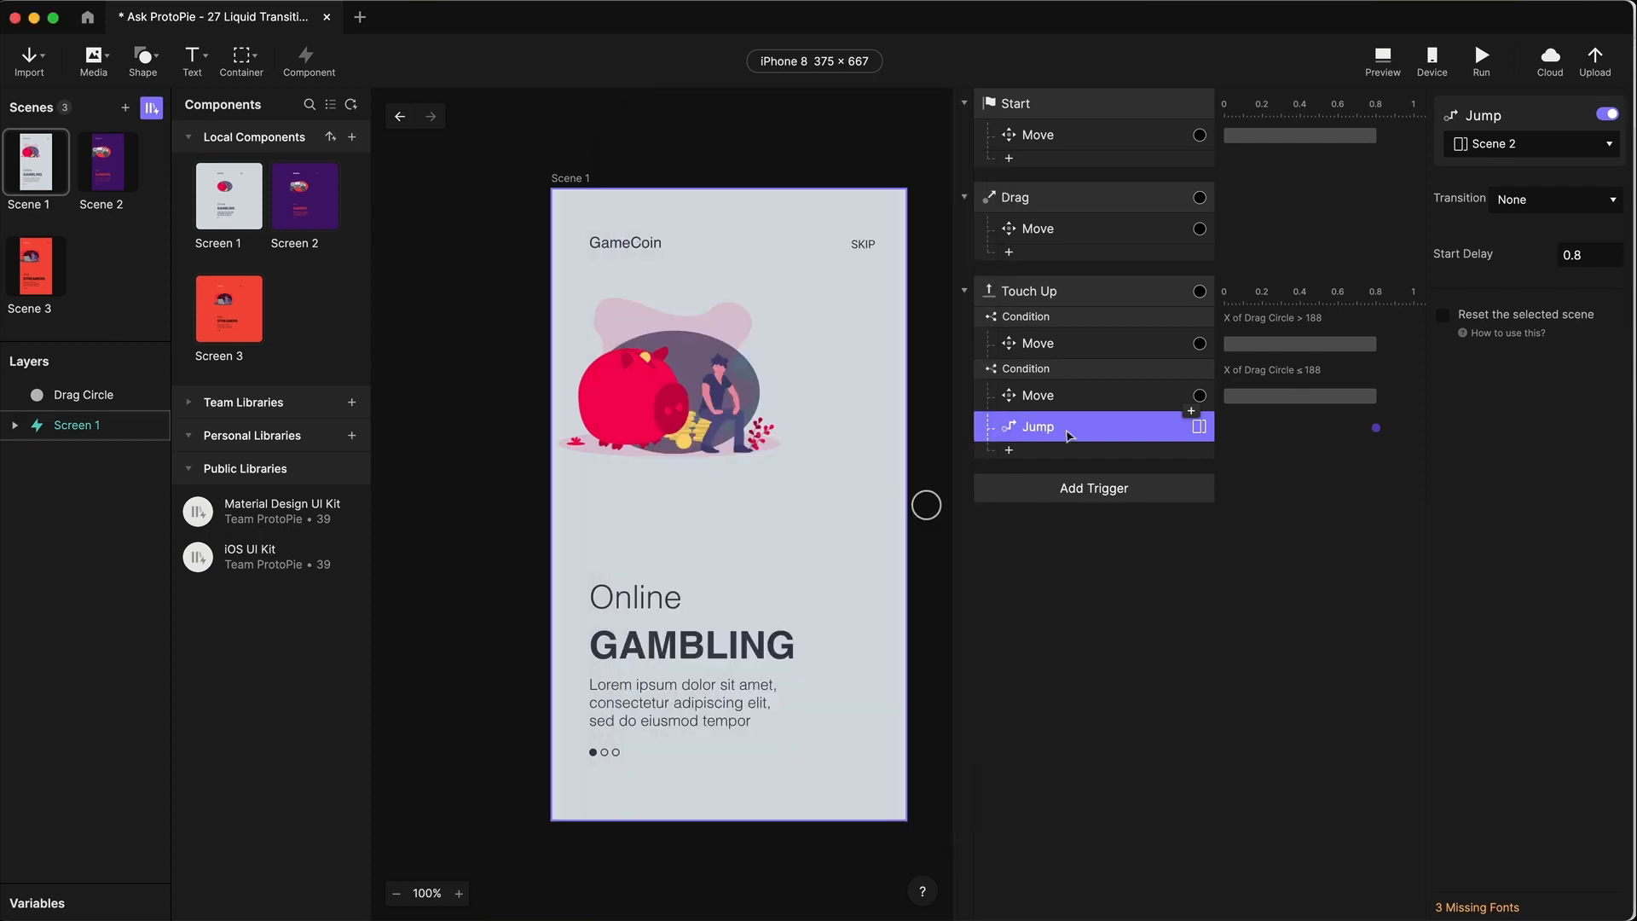
left_click(1607, 116)
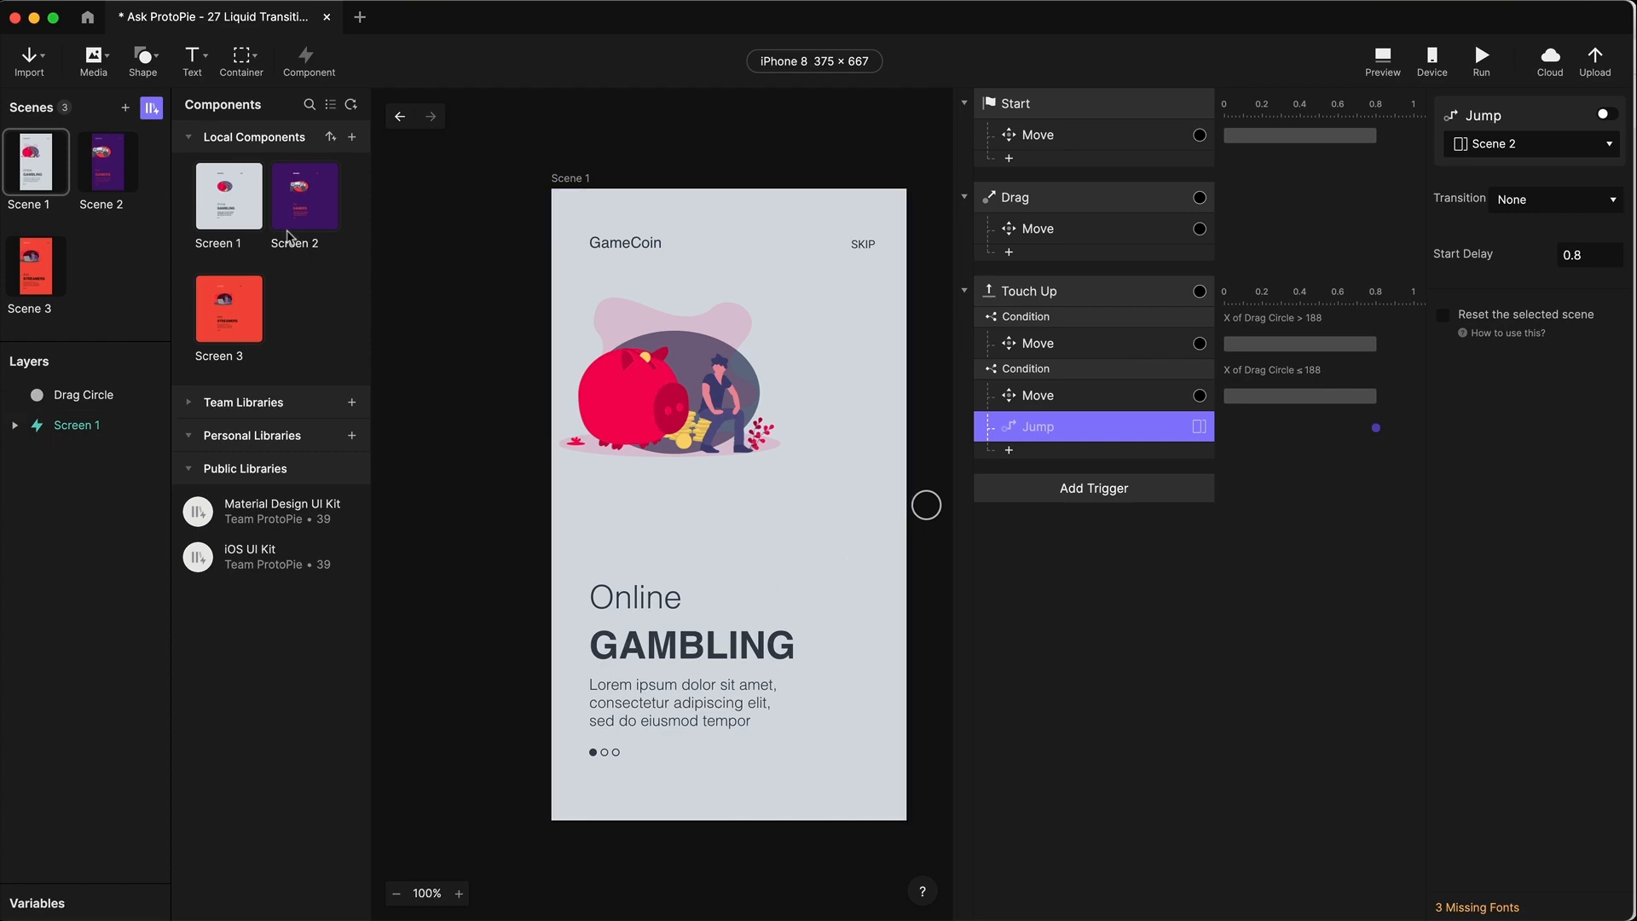
- Switch to Chrome, try the swipe in the published Liquid Transition prototype, and examine the two Mask Shape layers in the Figma file
key("super+Tab")
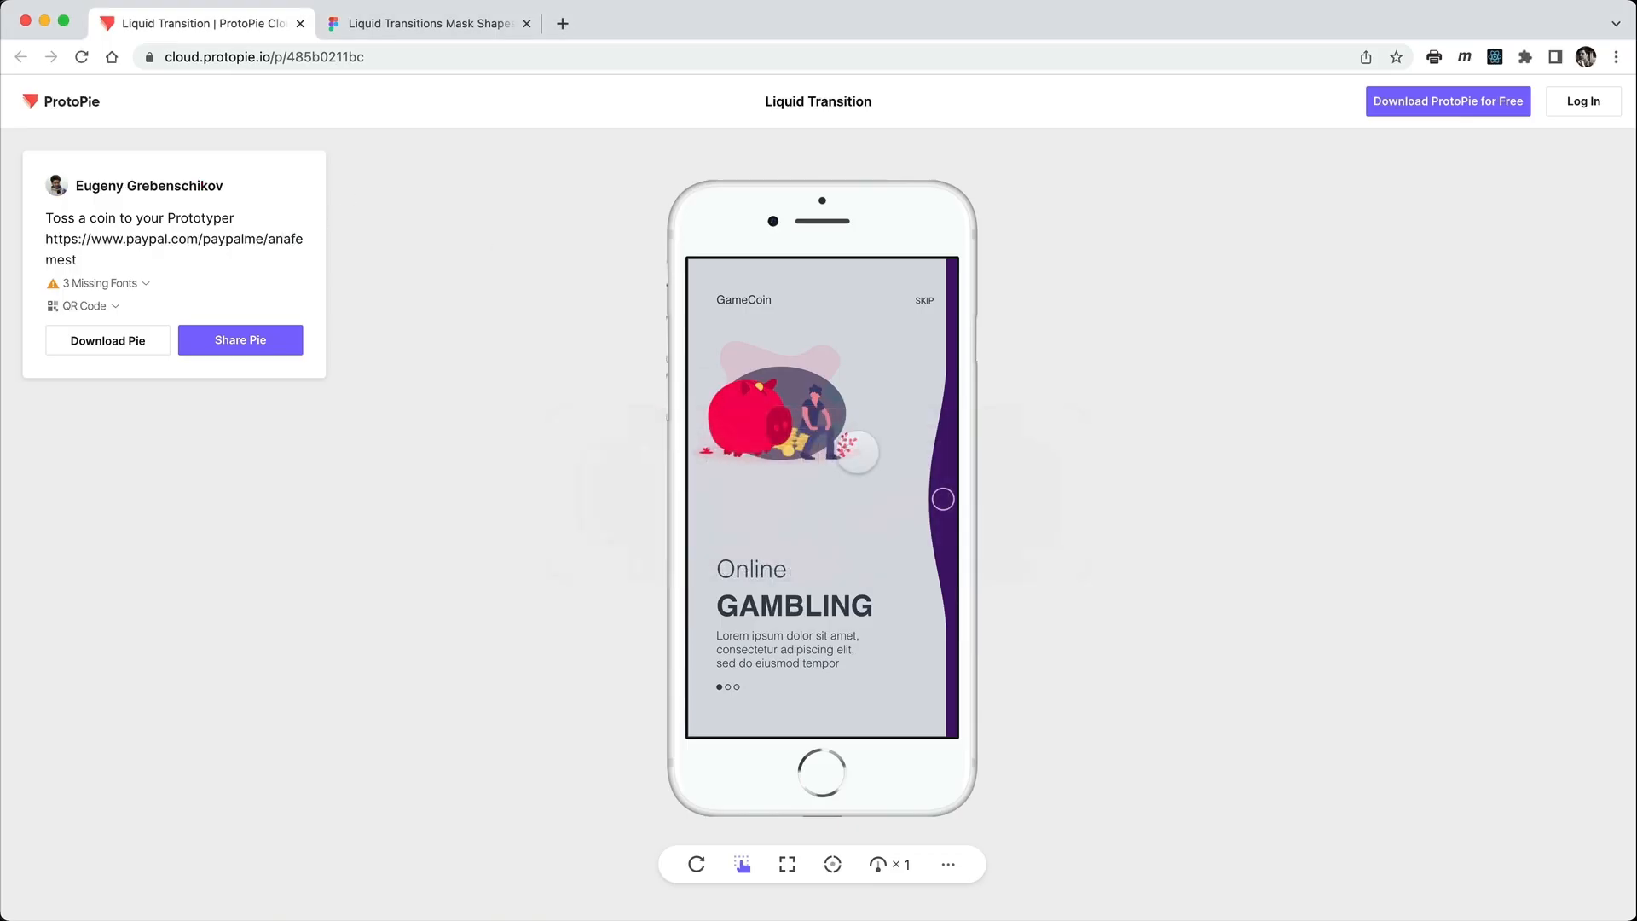
left_click_drag(941, 498, 824, 344)
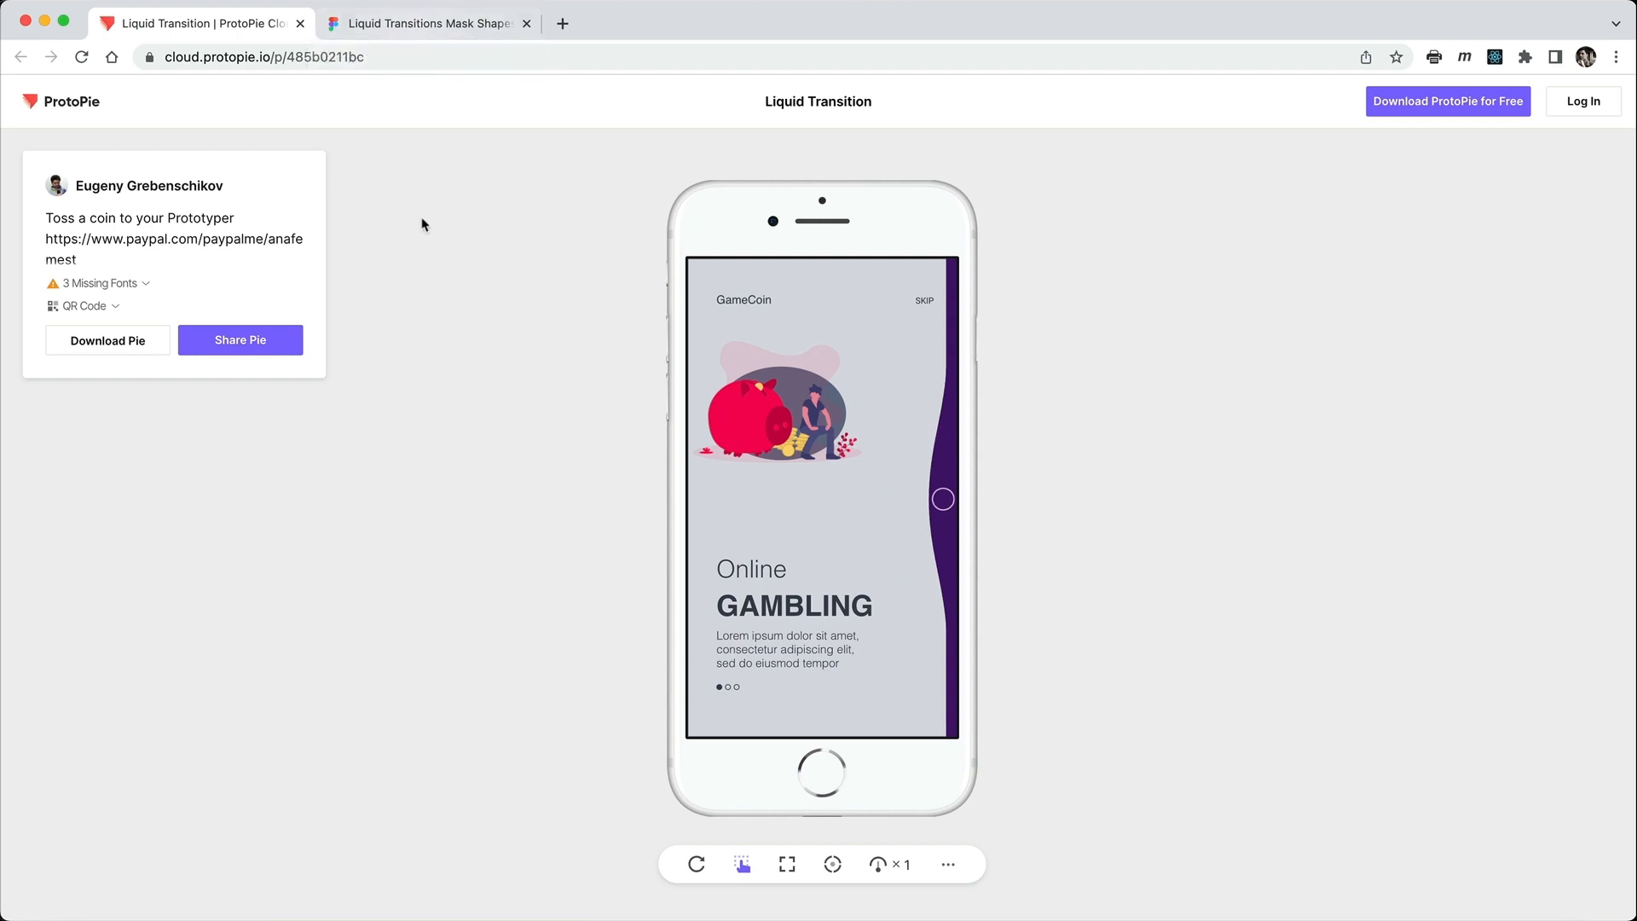
left_click(424, 27)
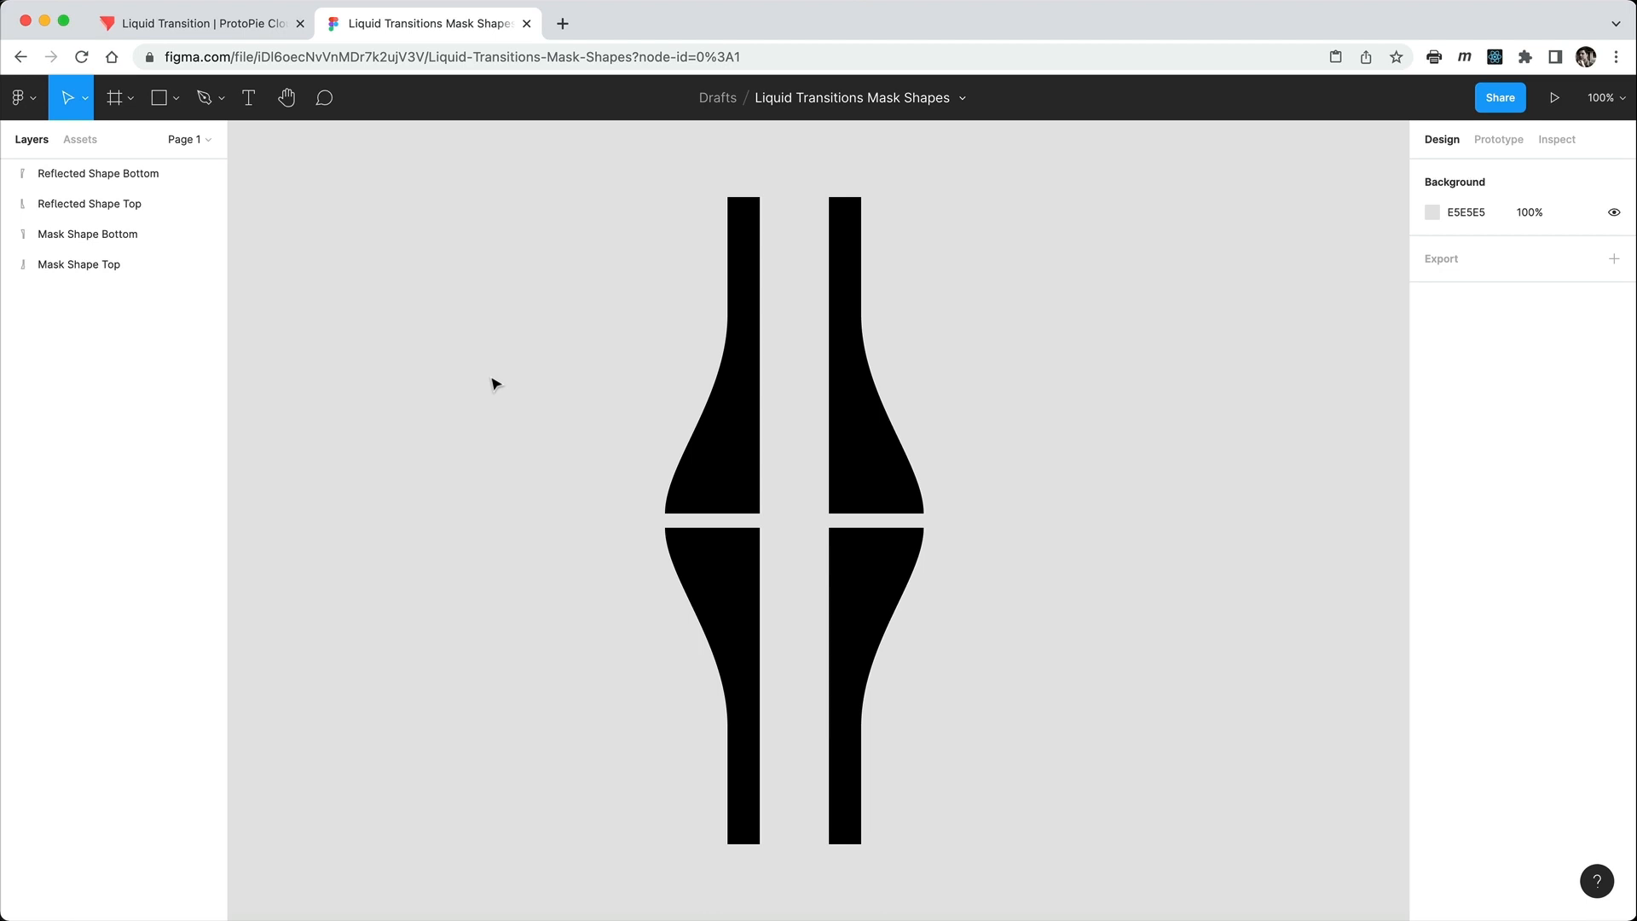
left_click_drag(622, 168, 793, 873)
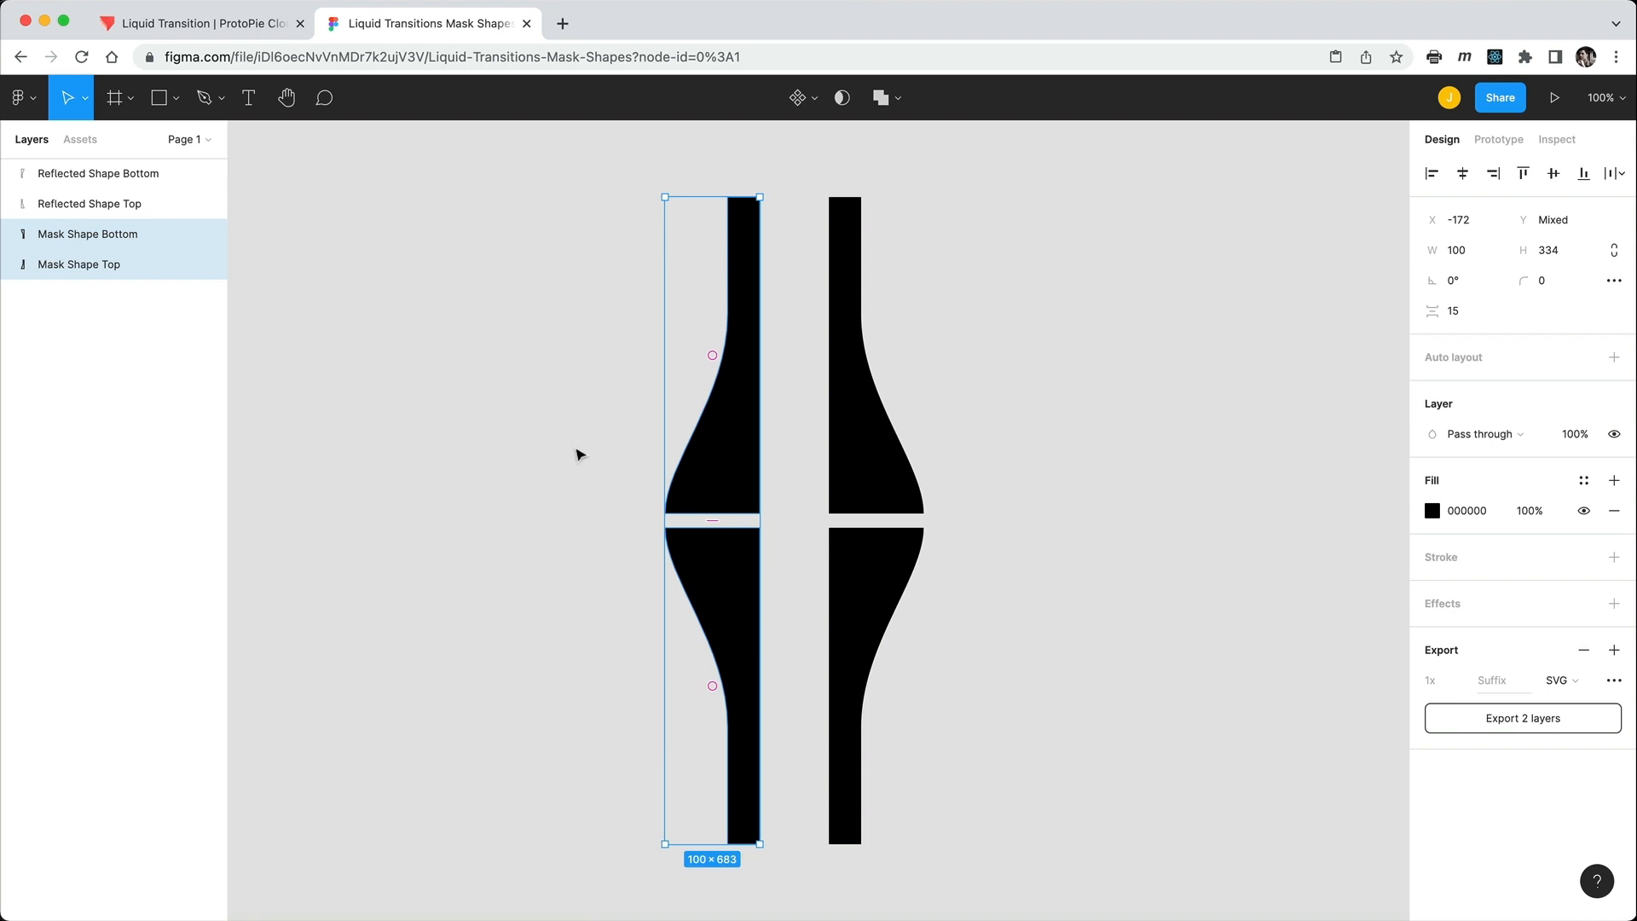
left_click(530, 433)
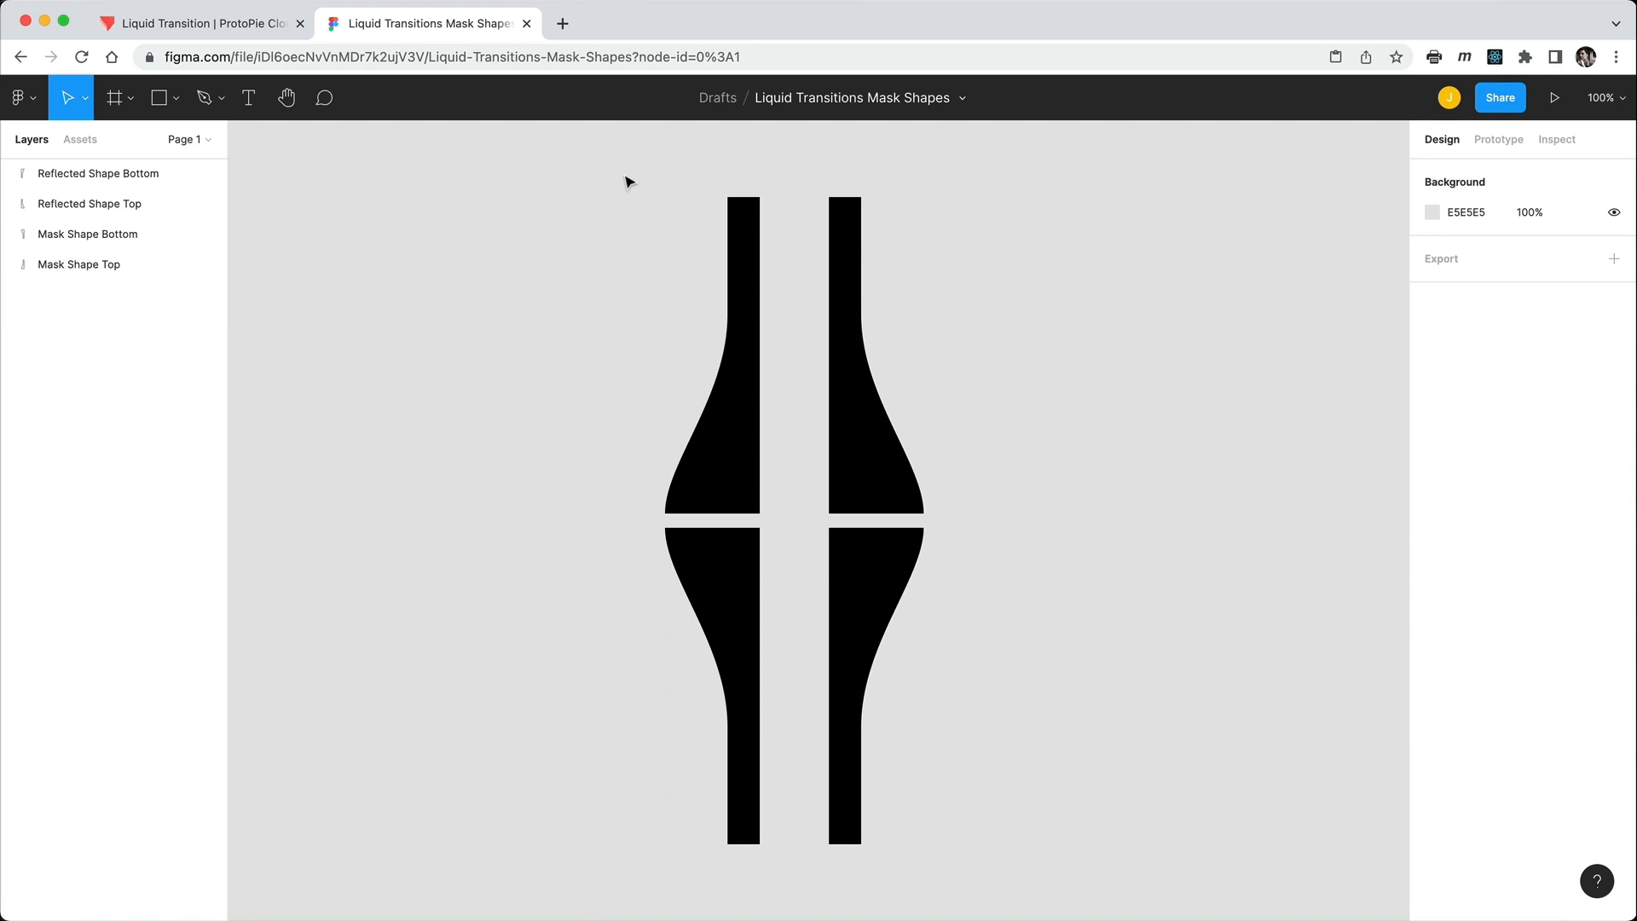
- Import Mask Shape Bottom.svg and Mask Shape Top.svg from the Ask ProtoPie 27 Assets folder in Finder into Scene 1 in ProtoPie
key("super+Tab")
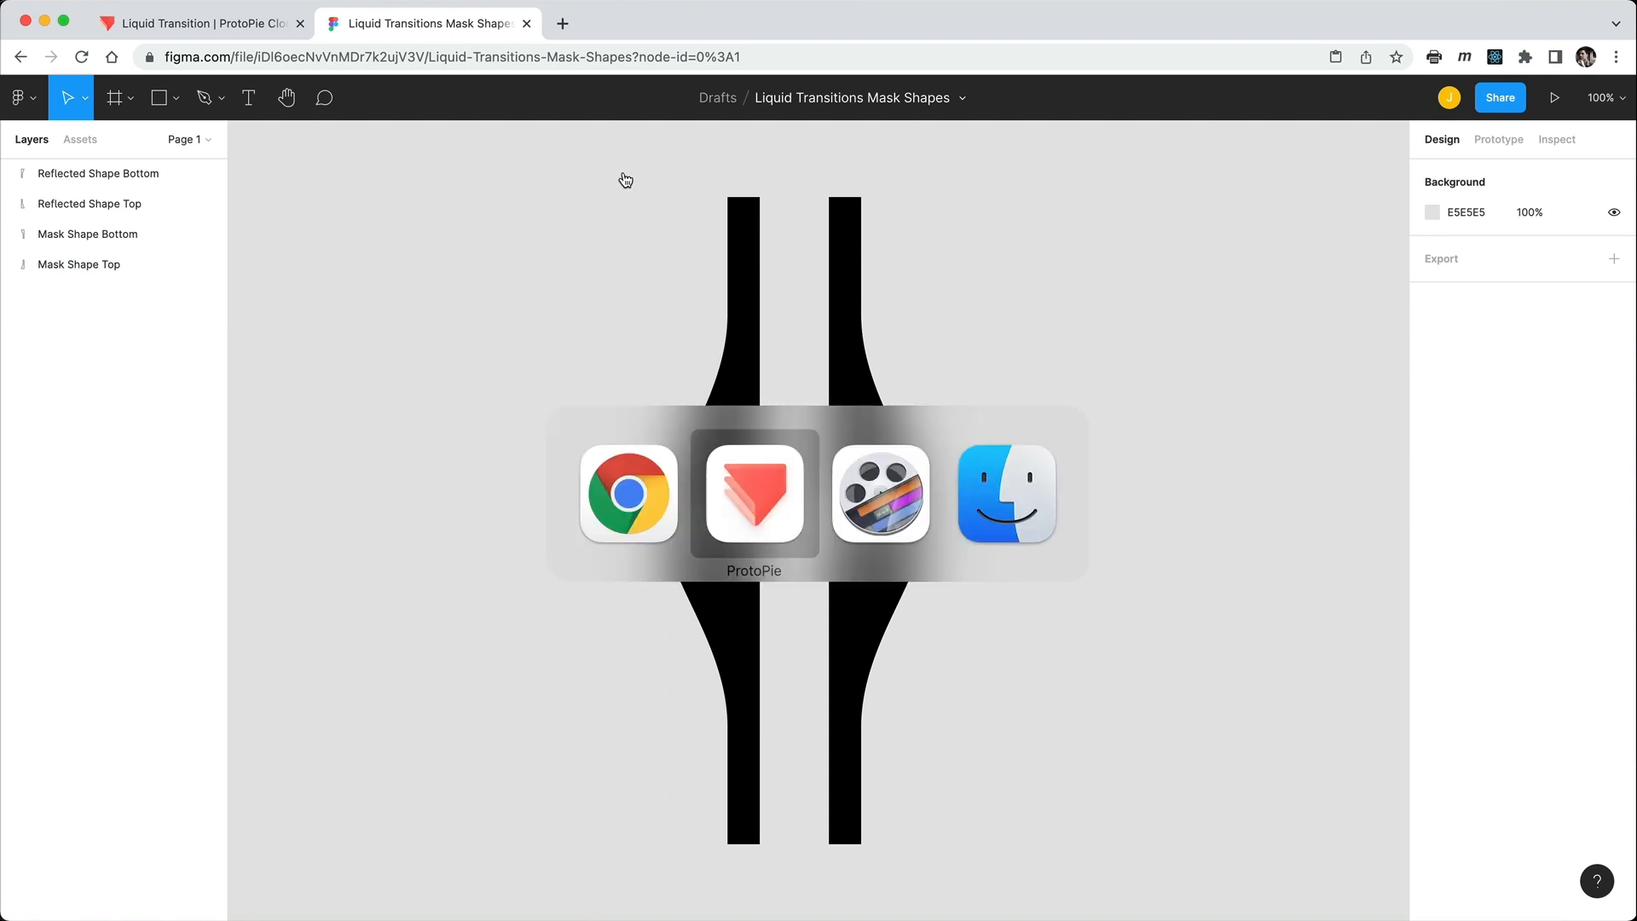
key("super+Tab")
key("super+Tab")
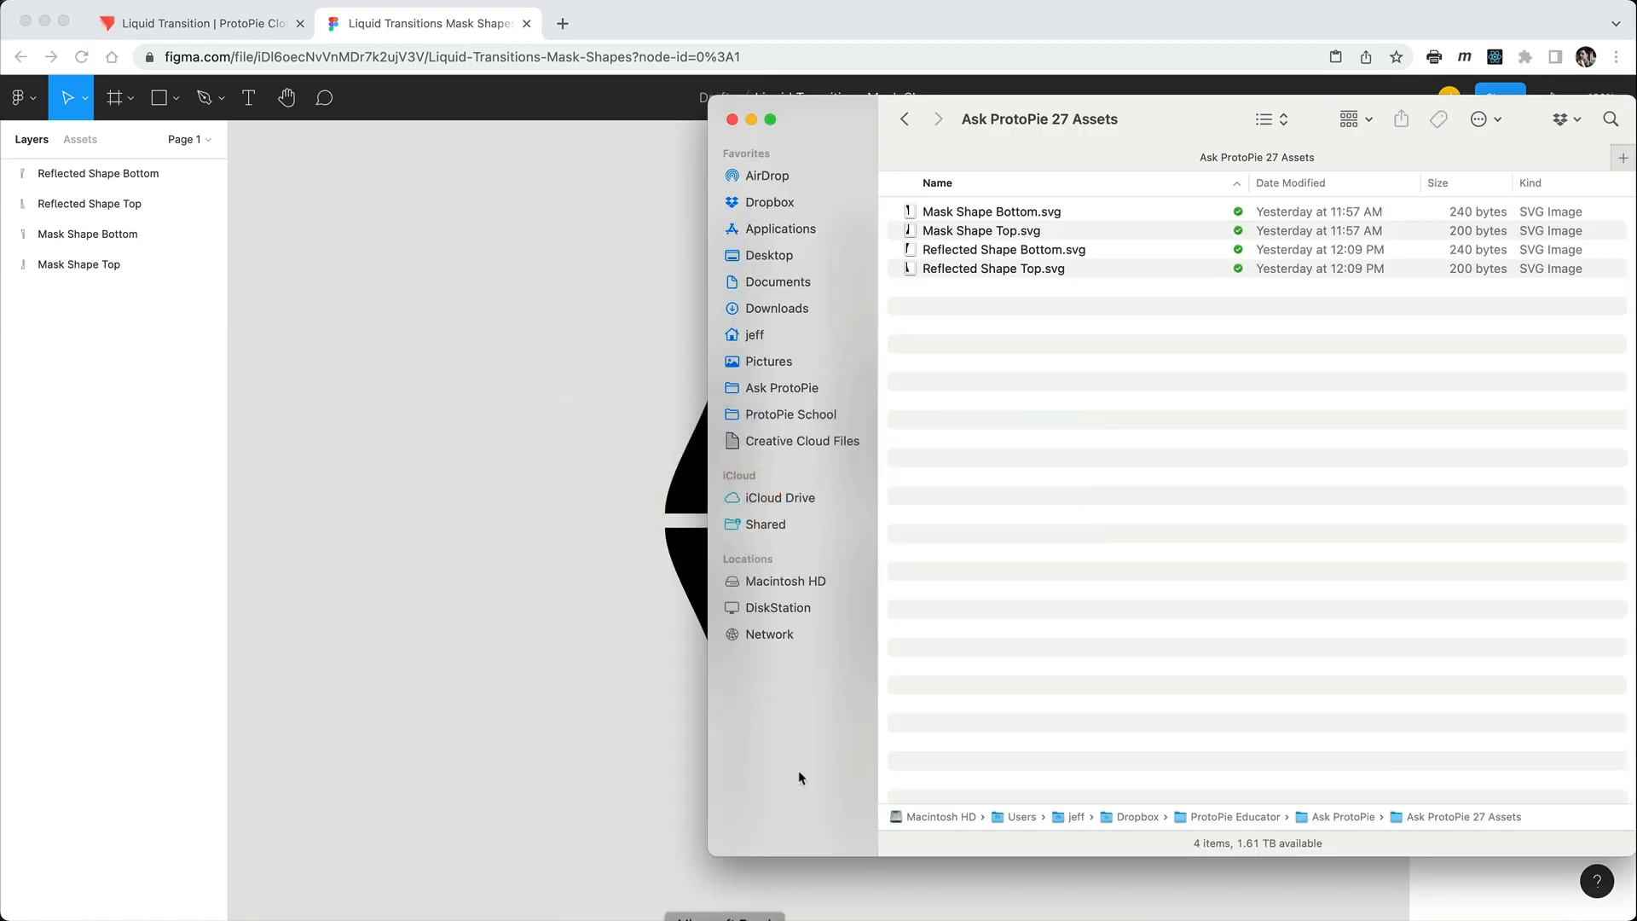
key("super+Tab")
key("super+Tab")
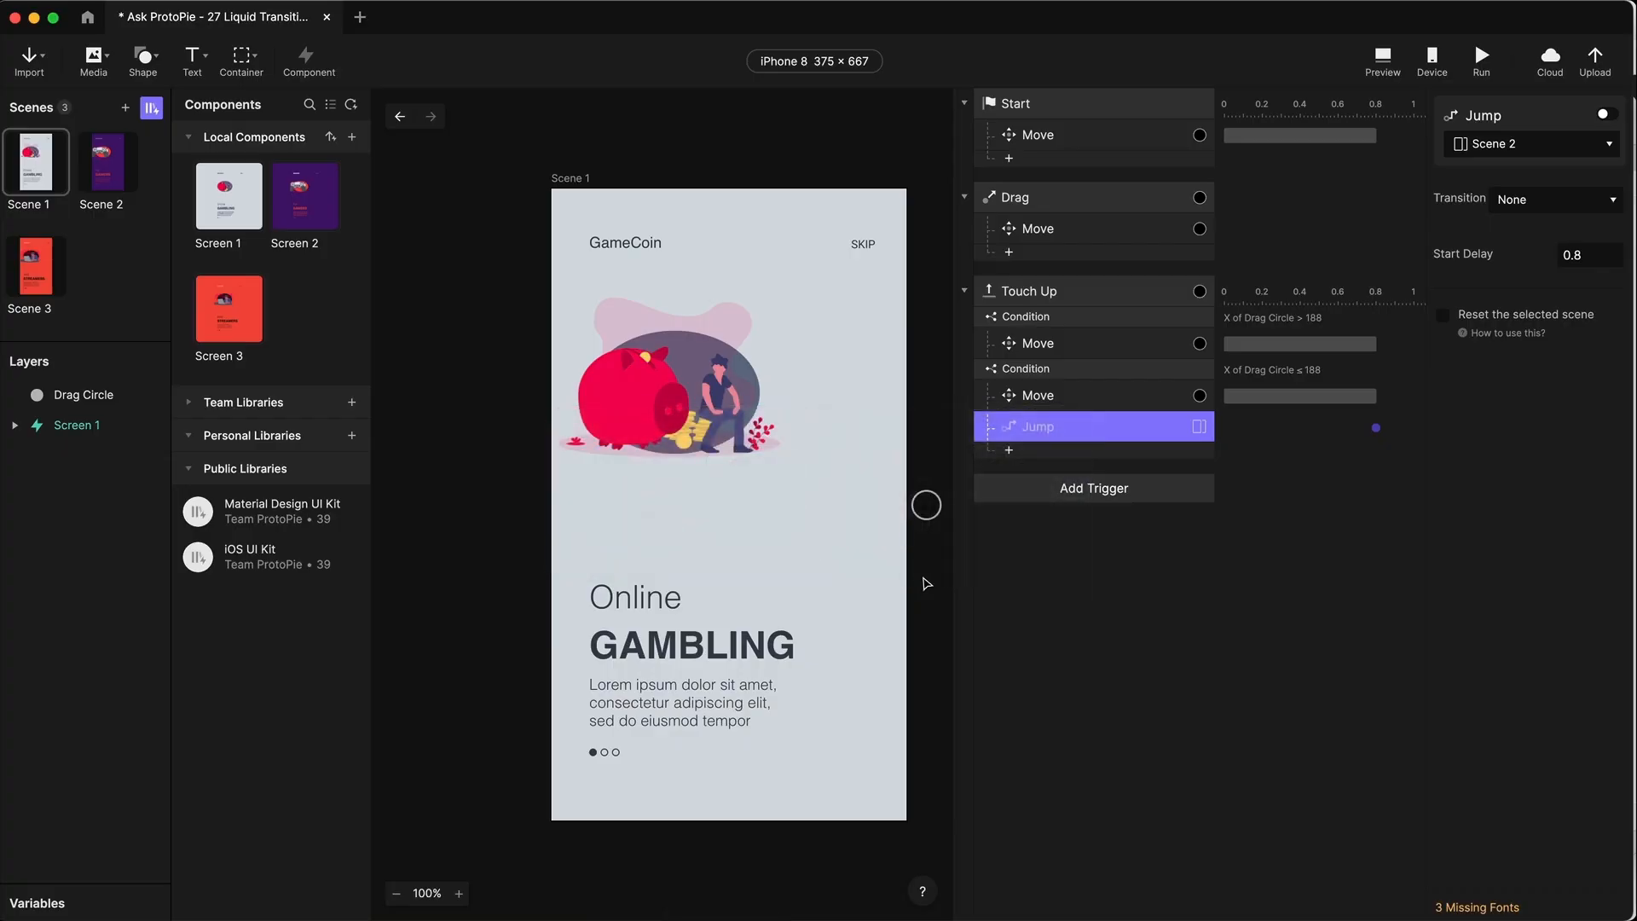
key("super+Tab")
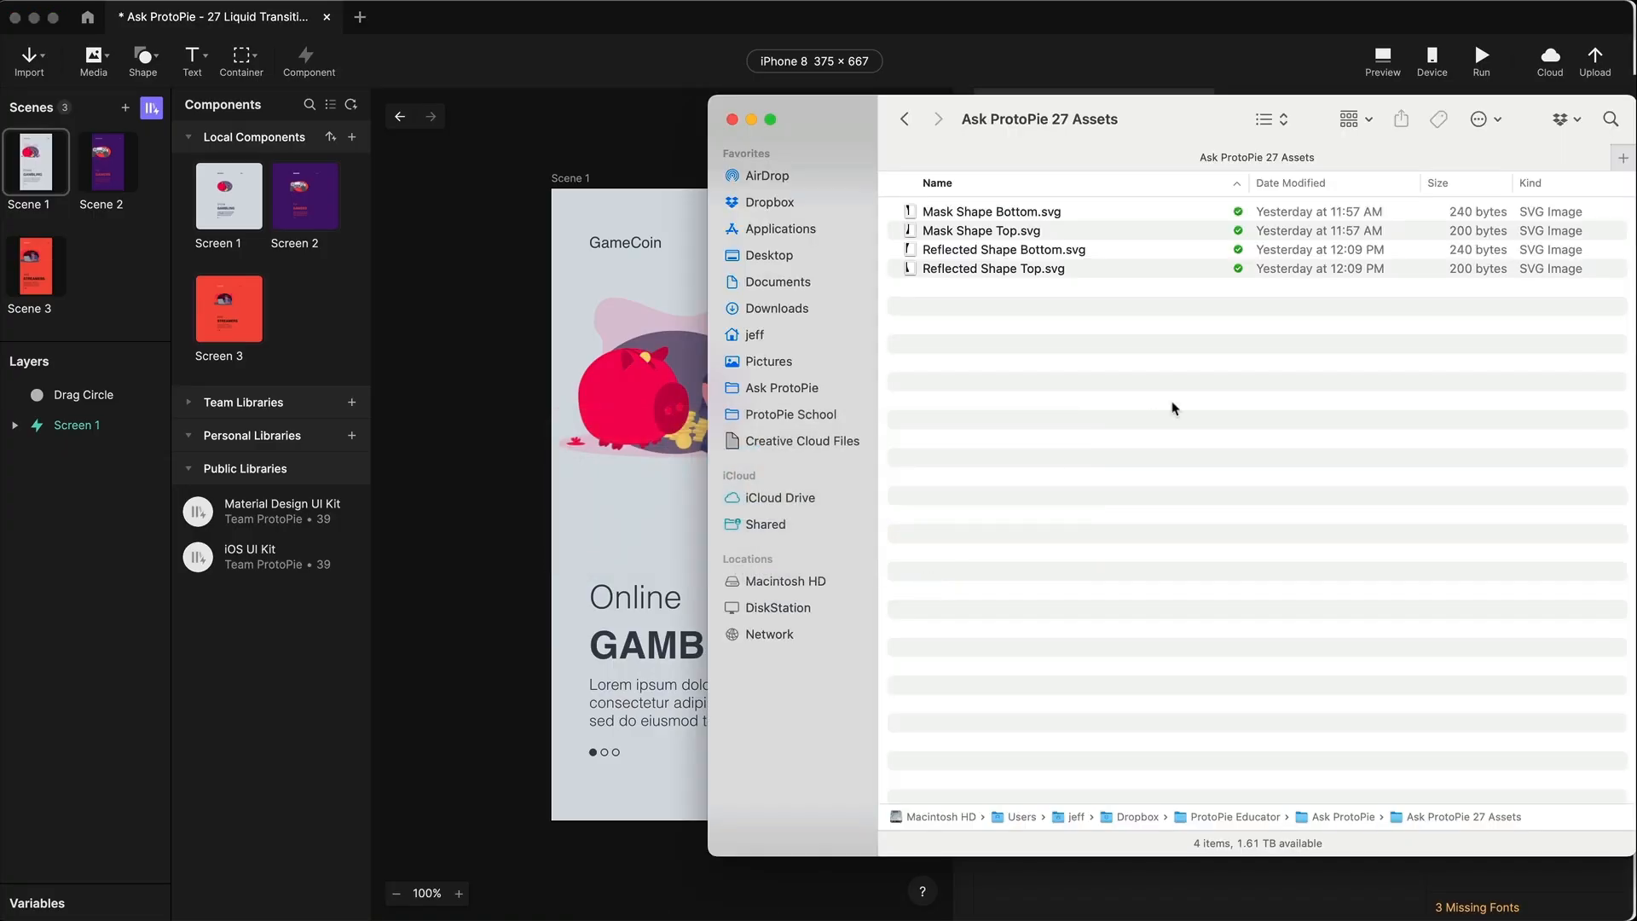
left_click(974, 215)
left_click(974, 232, "shift")
left_click_drag(974, 232, 631, 495)
left_click(601, 151)
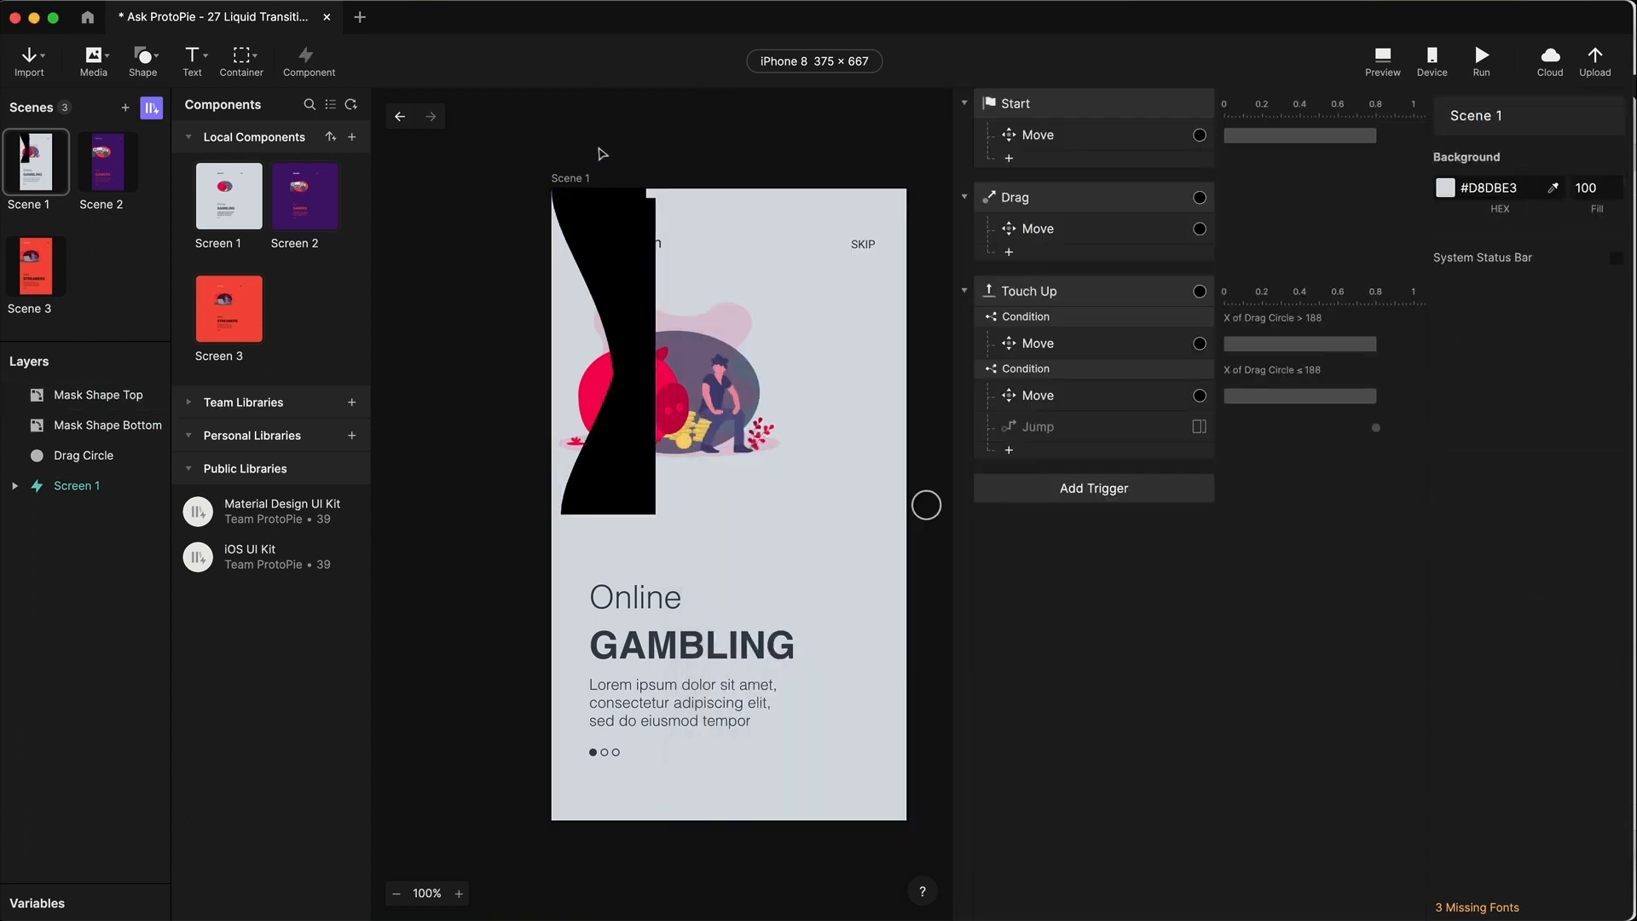
- Position Mask Shape Top at X 275, Y 0 and Mask Shape Bottom at X 275, Y 333, and check their seam up close
left_click(98, 395)
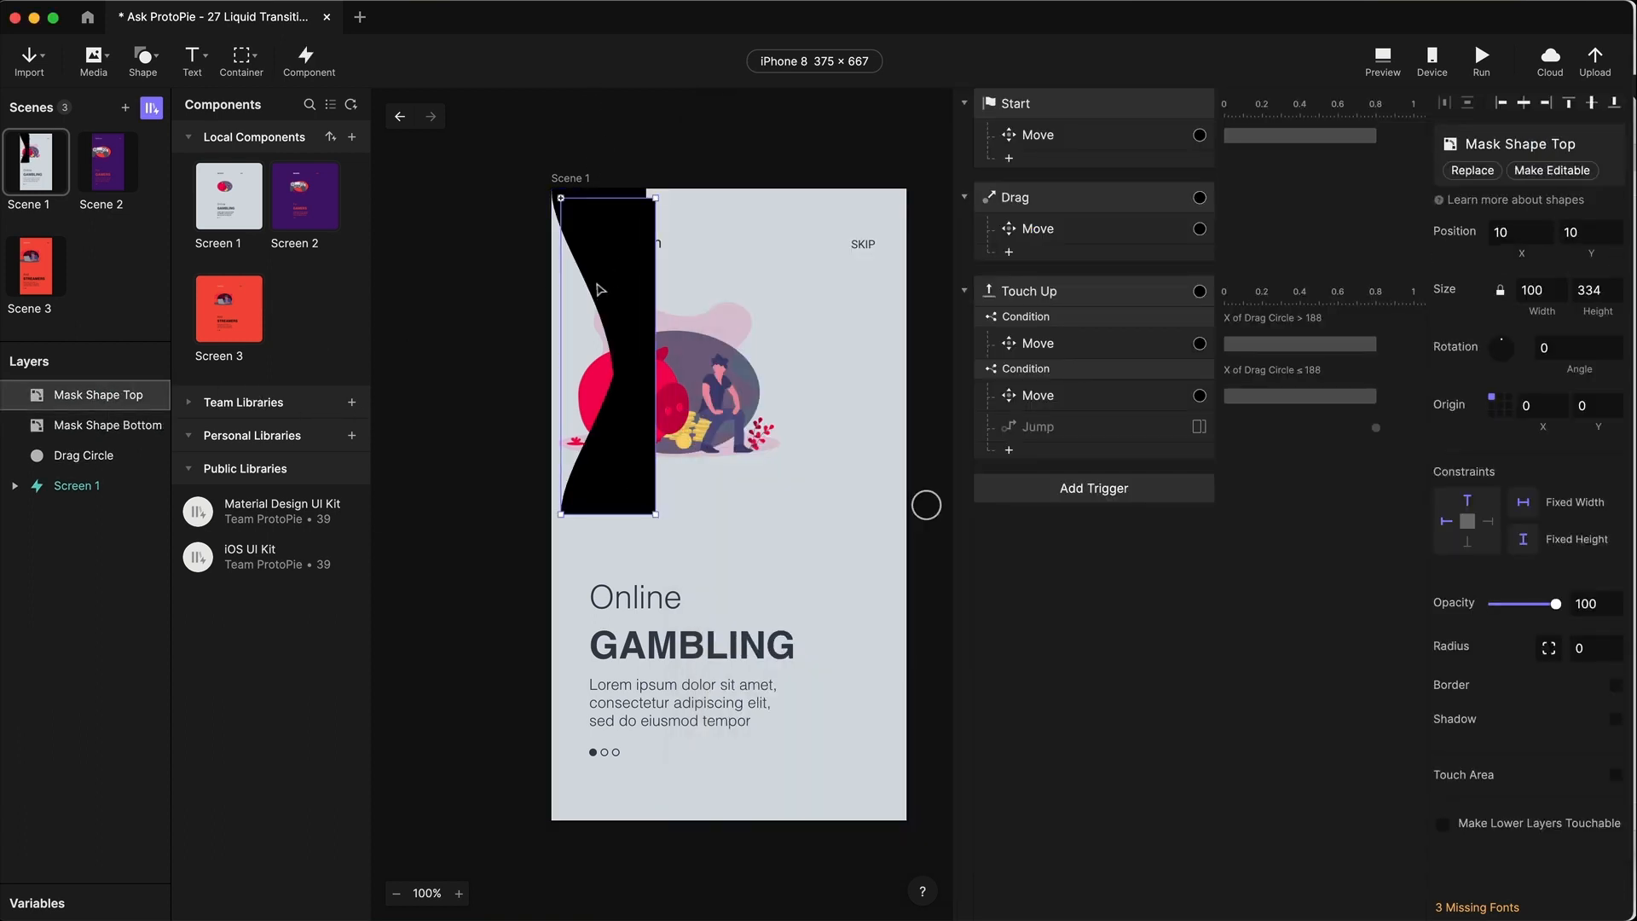
left_click_drag(615, 290, 863, 236)
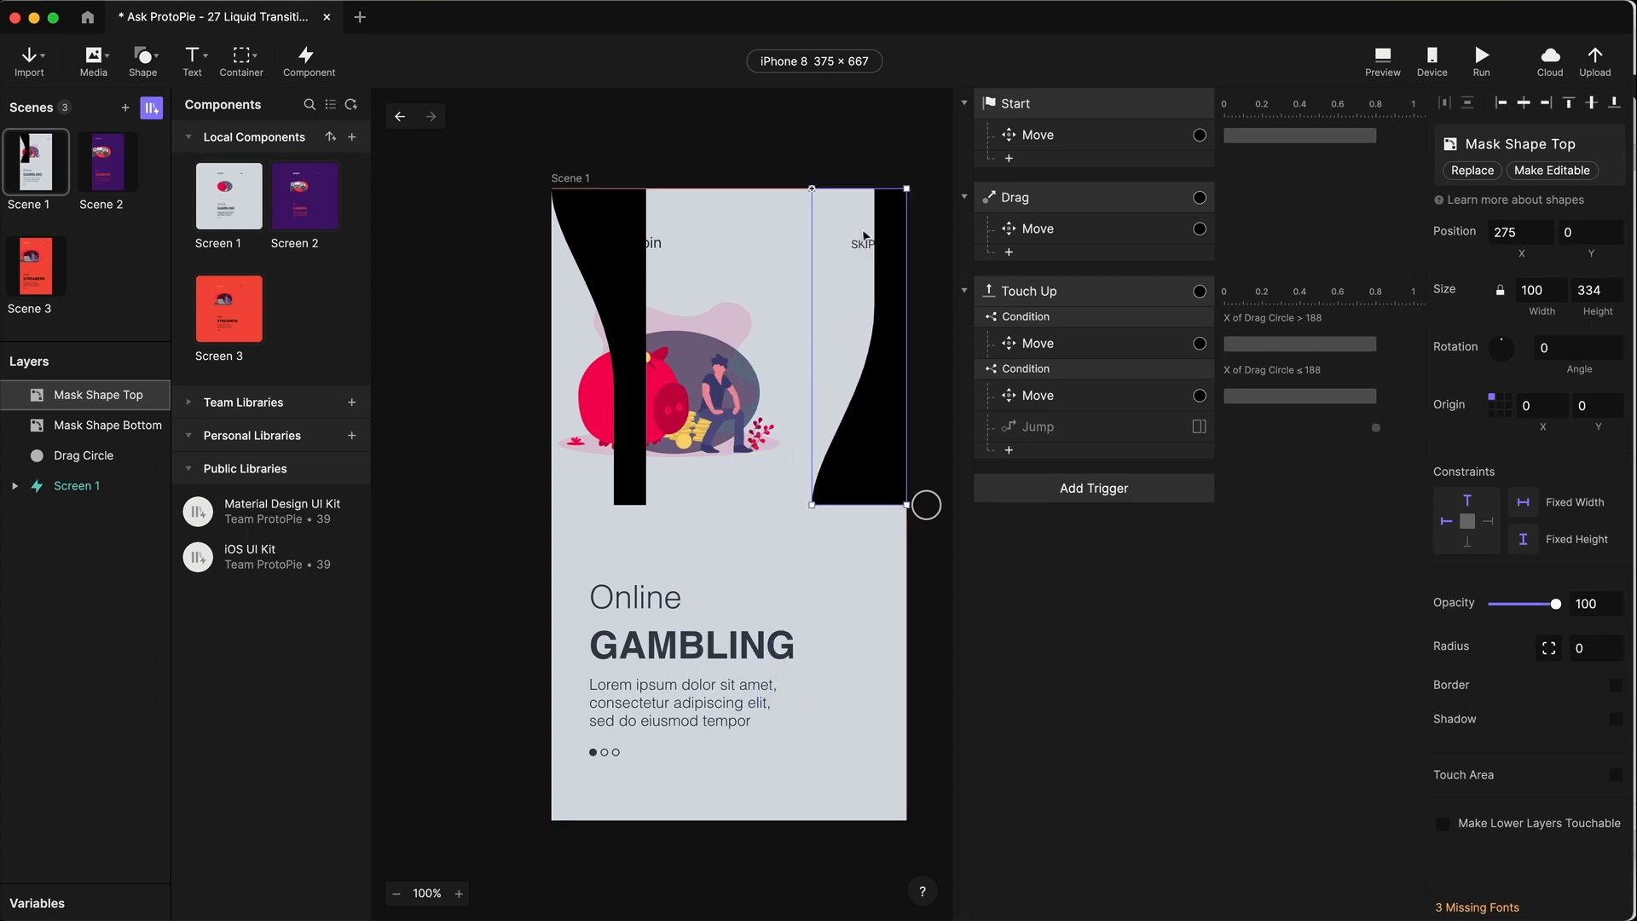
left_click(597, 220)
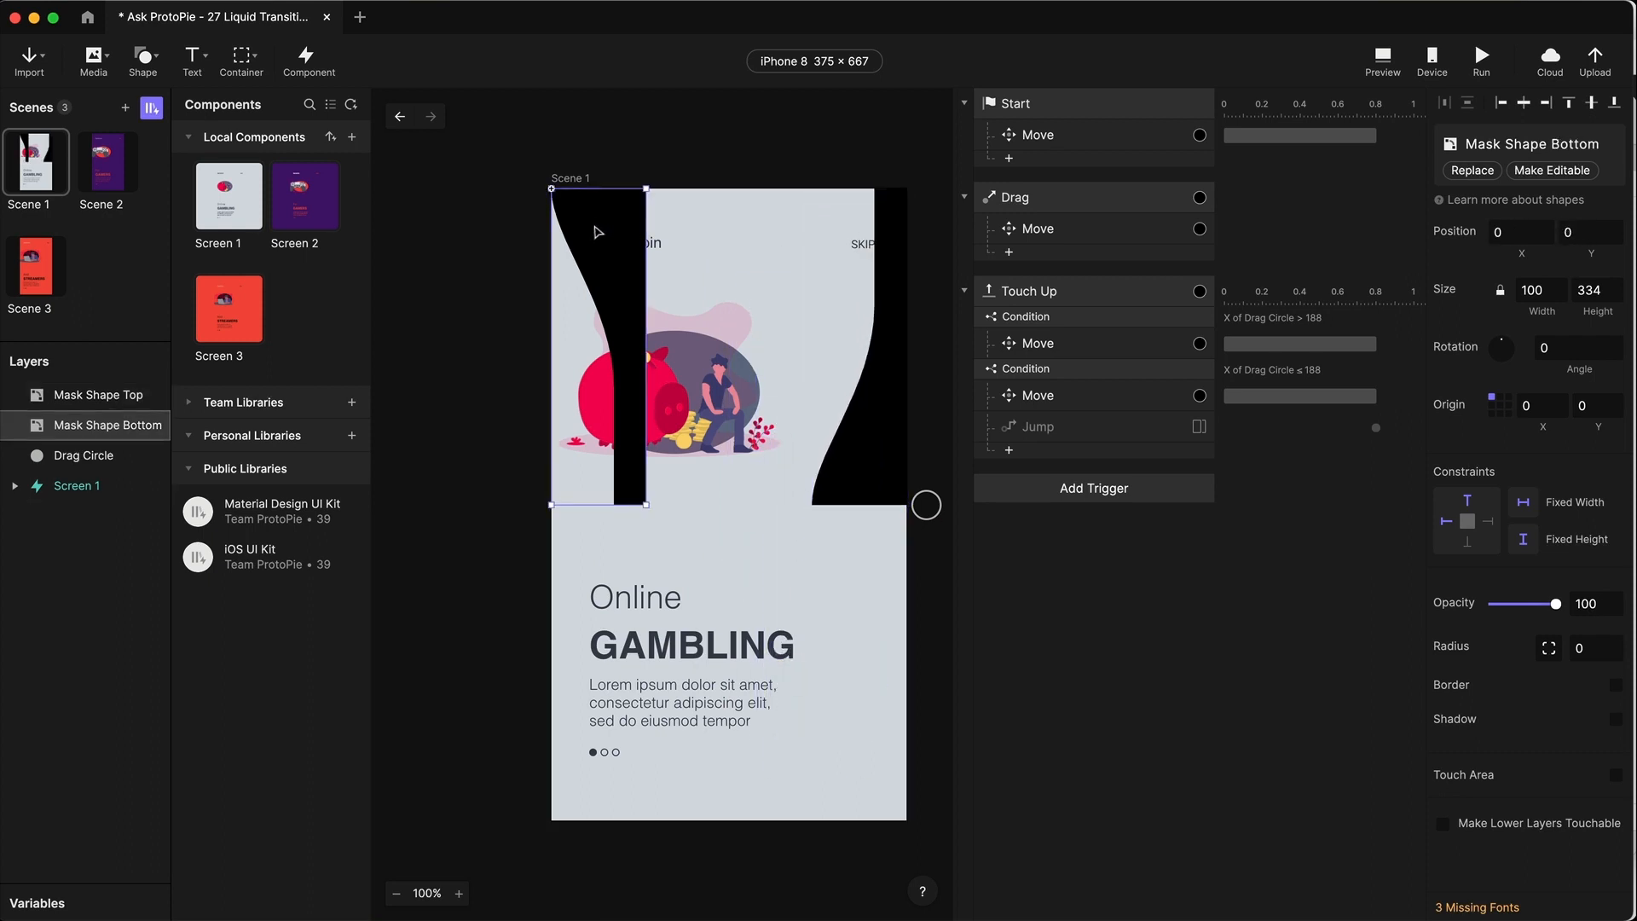
left_click_drag(597, 220, 856, 527)
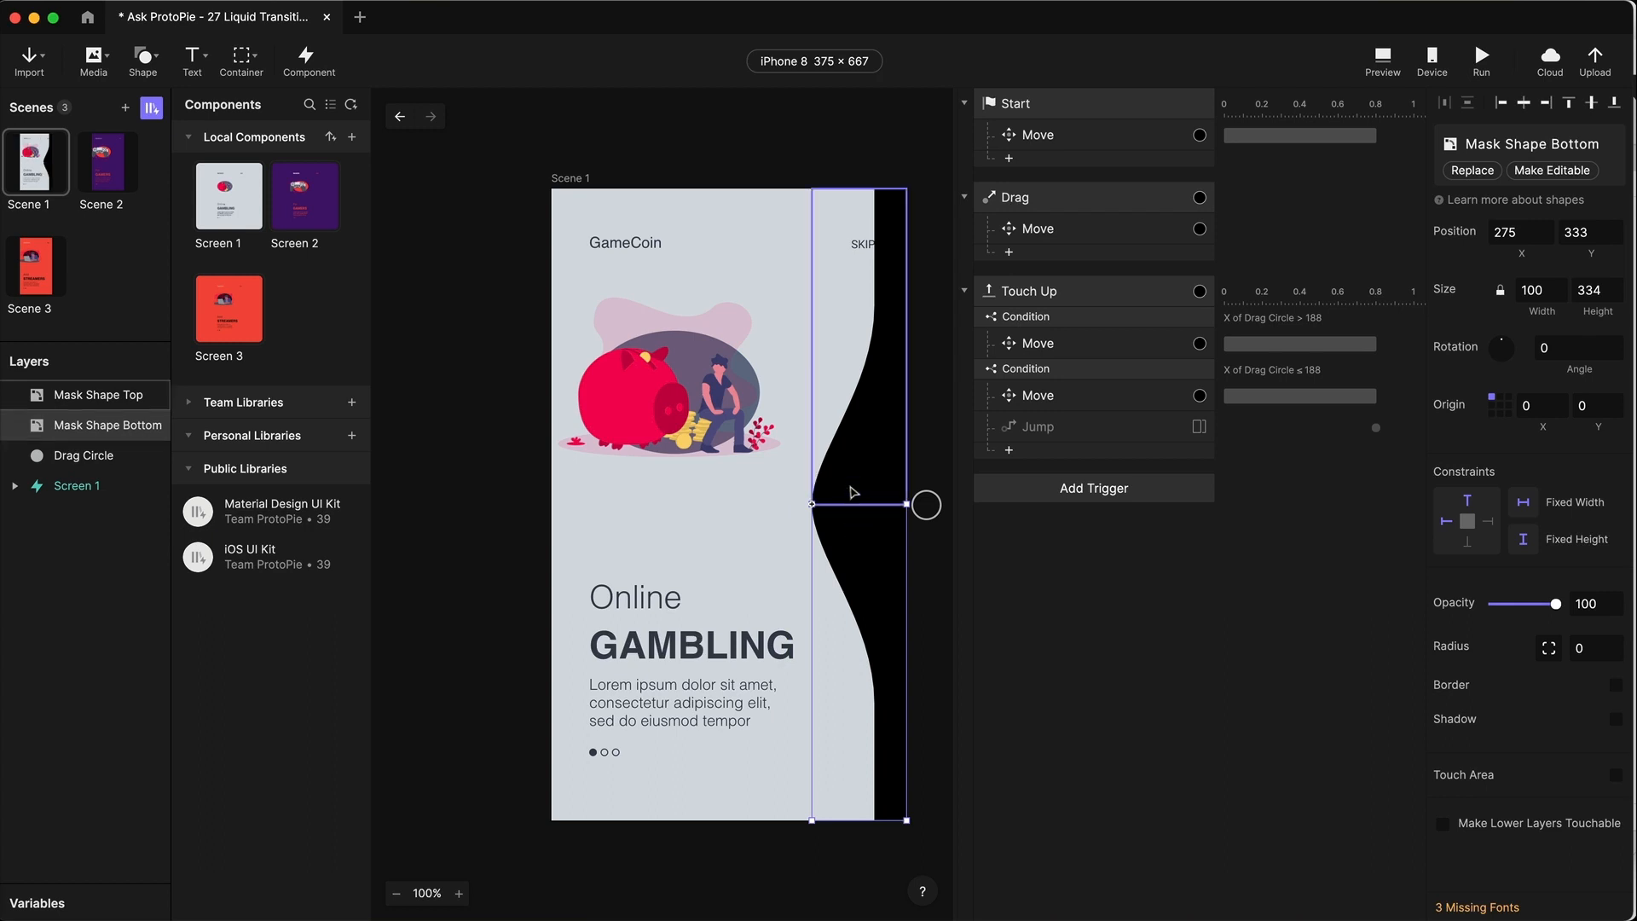
scroll(887, 564, "up", 2)
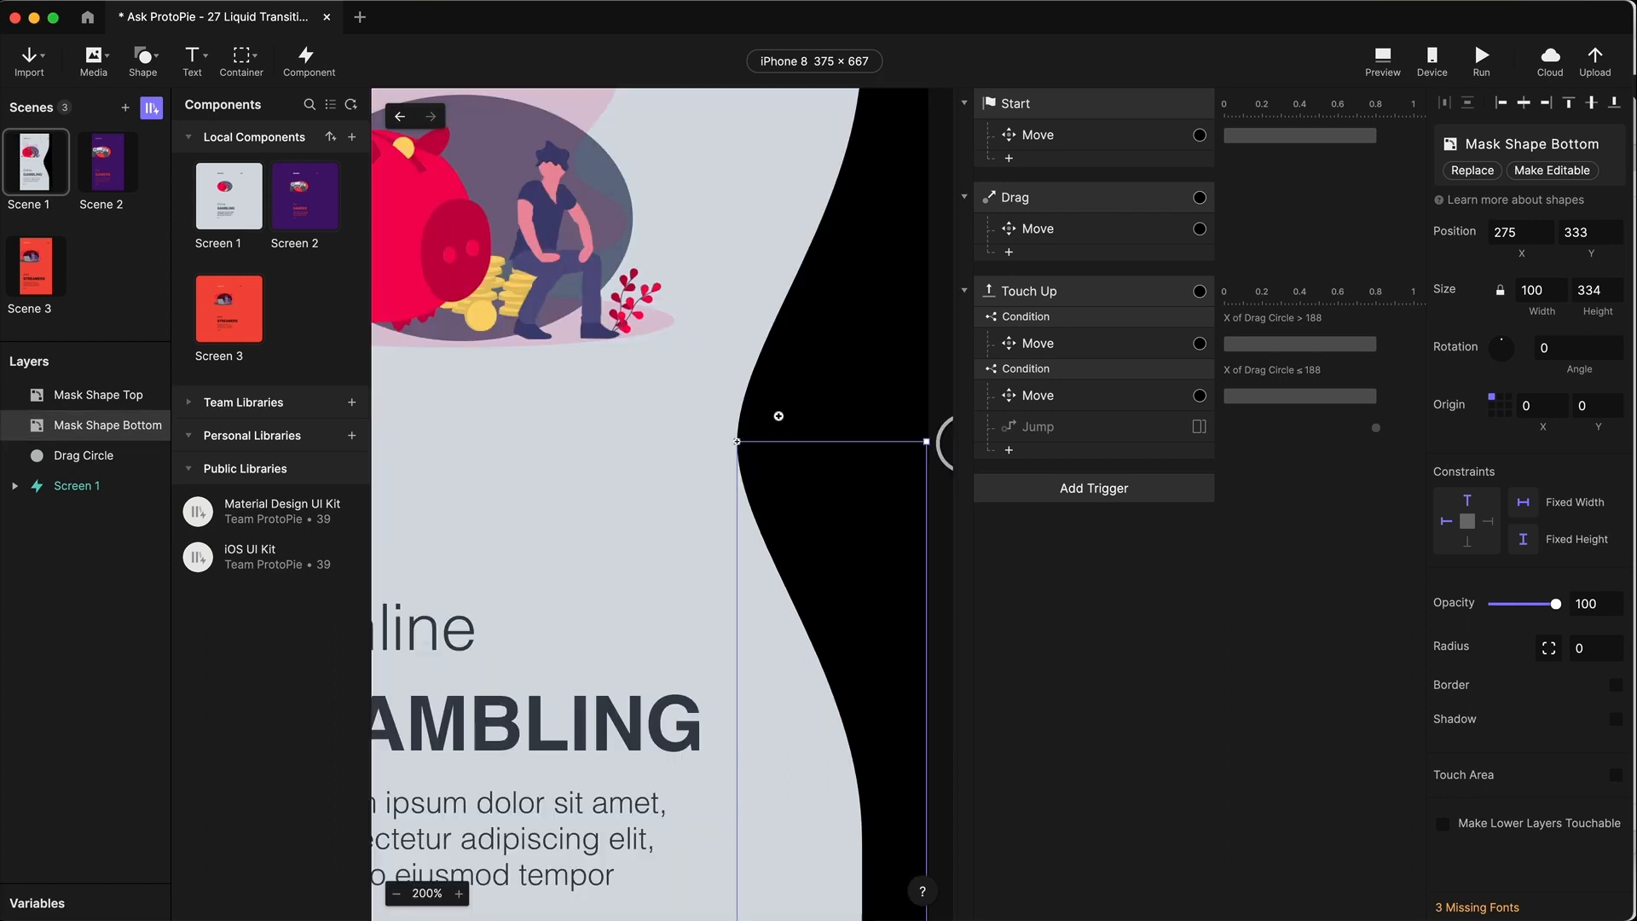
scroll(779, 416, "up", 8)
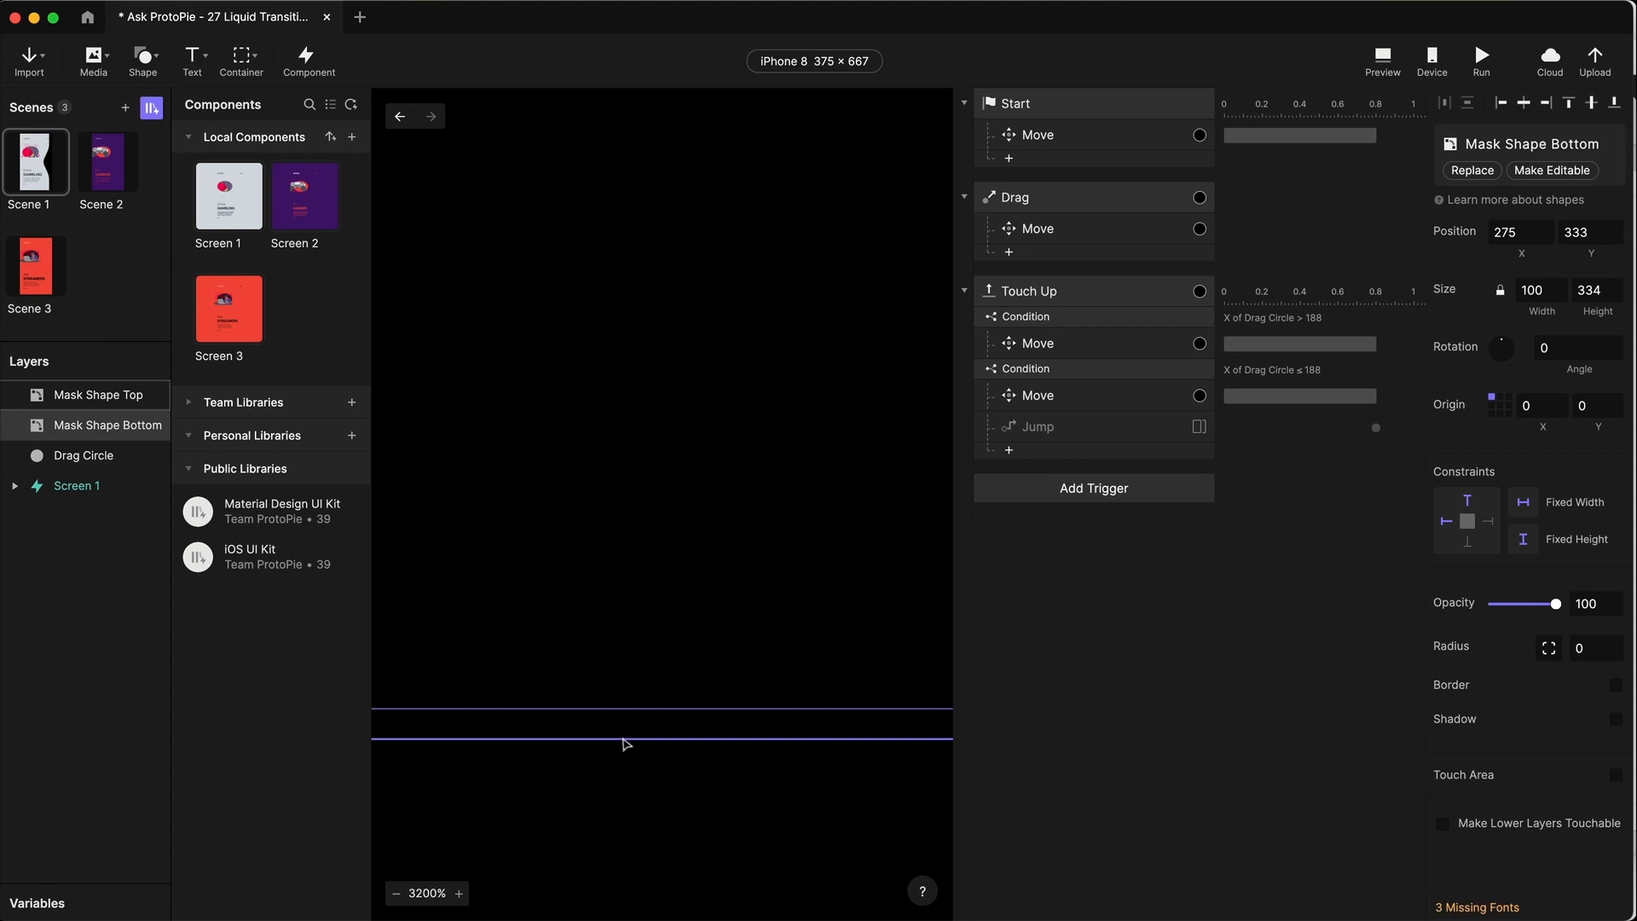
key("super+0")
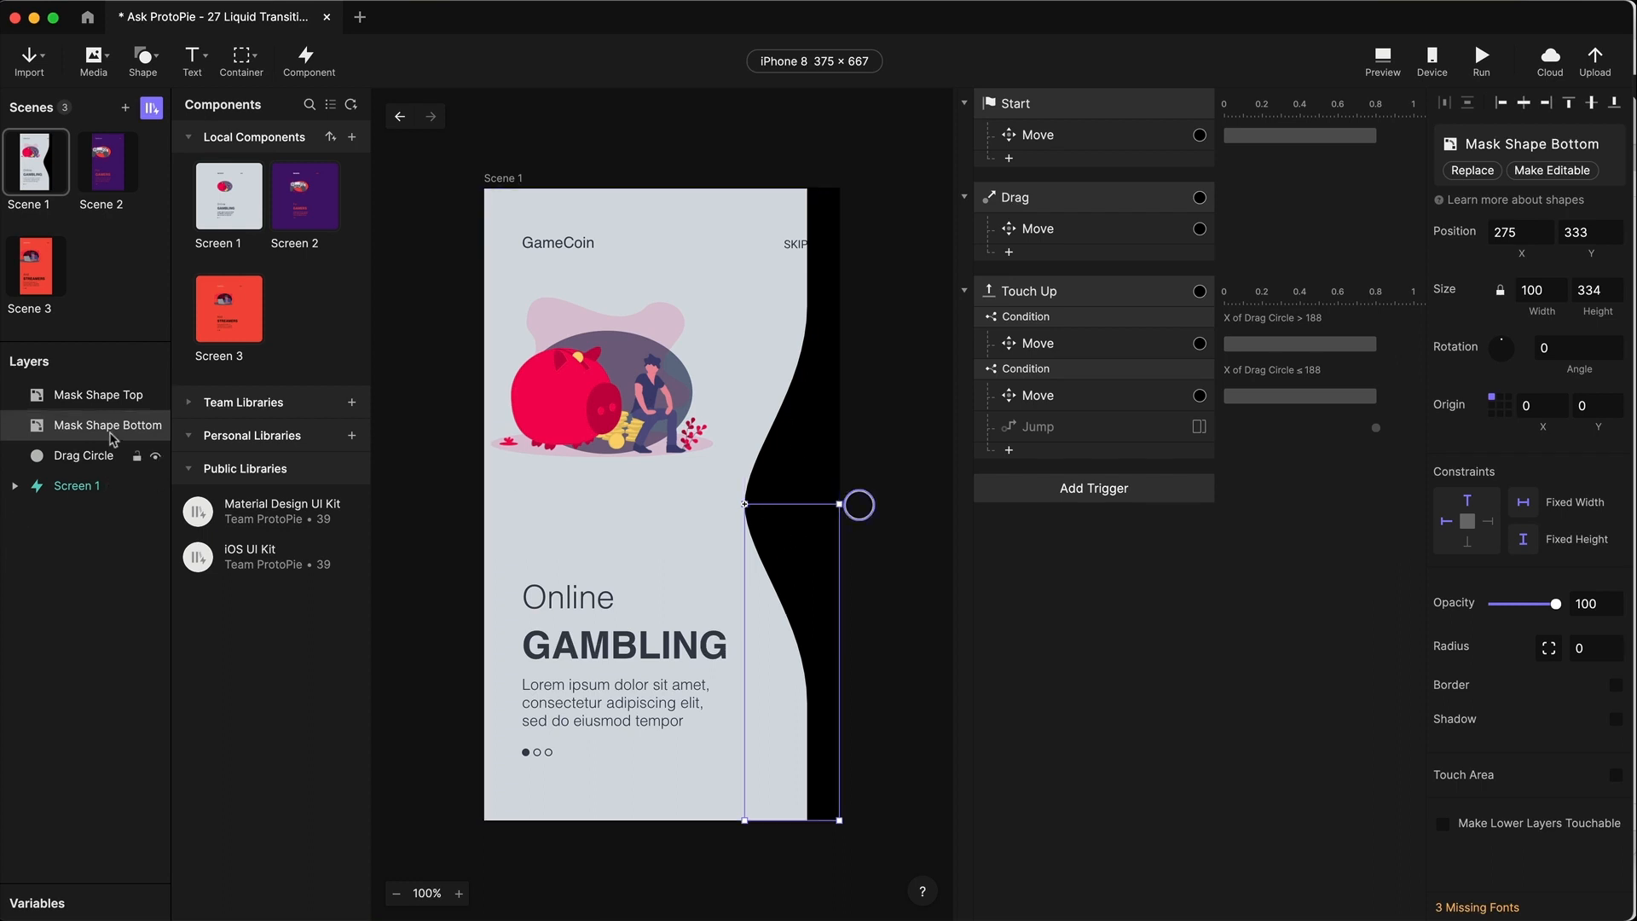
- Convert Mask Shape Top and Mask Shape Bottom to editable shapes and place both layers between Drag Circle and Screen 1
left_click(92, 395)
left_click(88, 427, "shift")
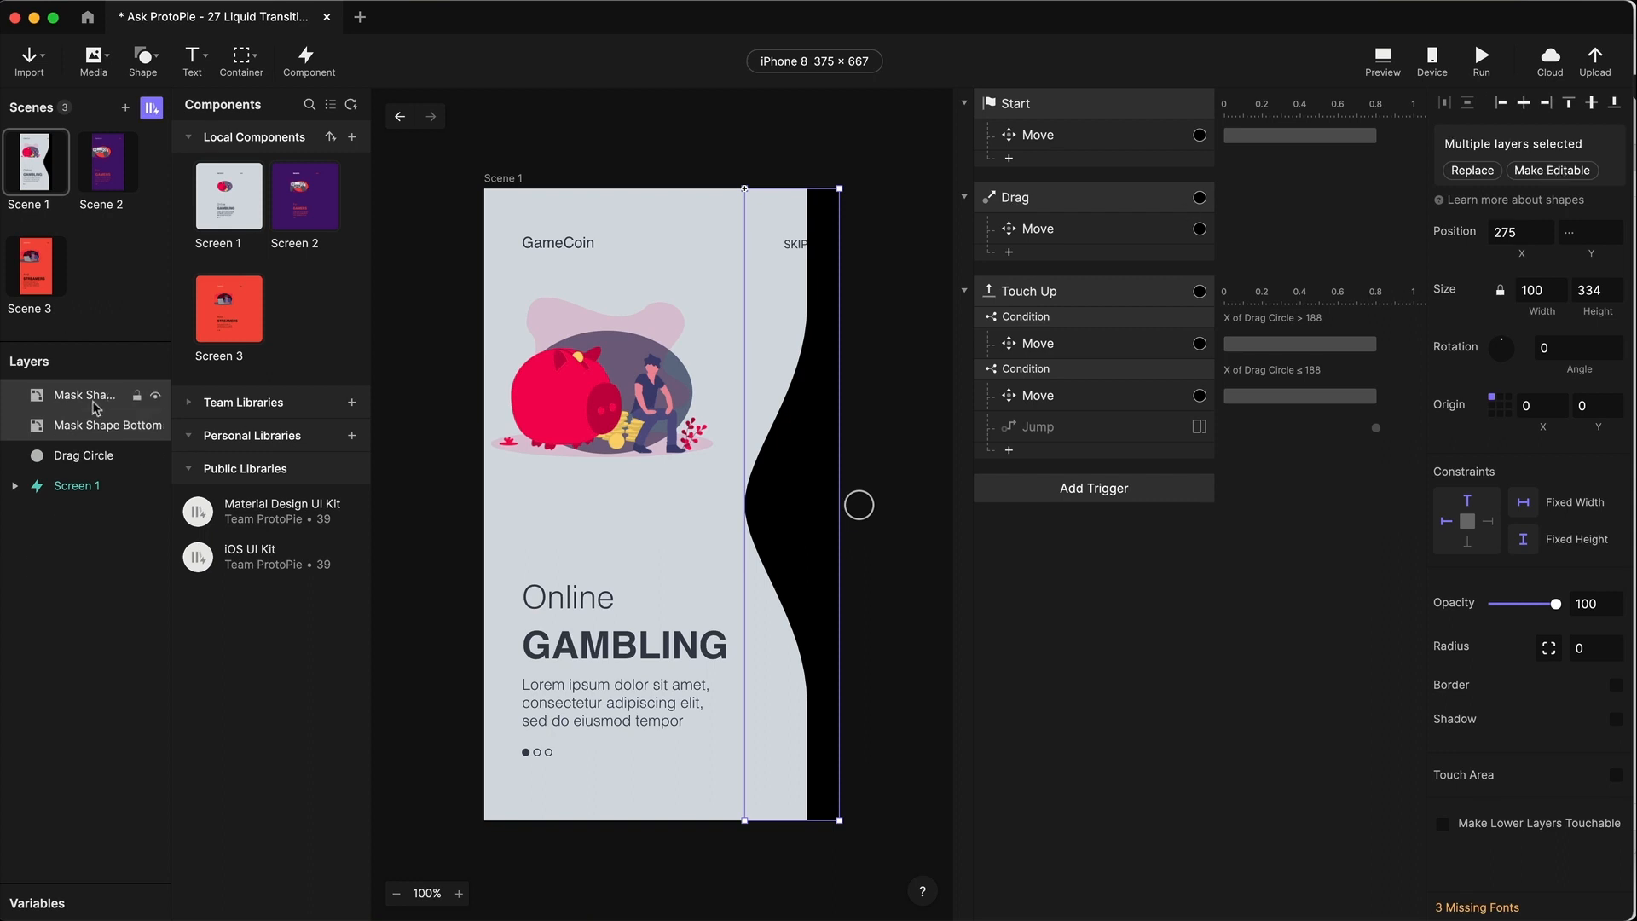
left_click(83, 432, "super")
left_click(83, 431, "super")
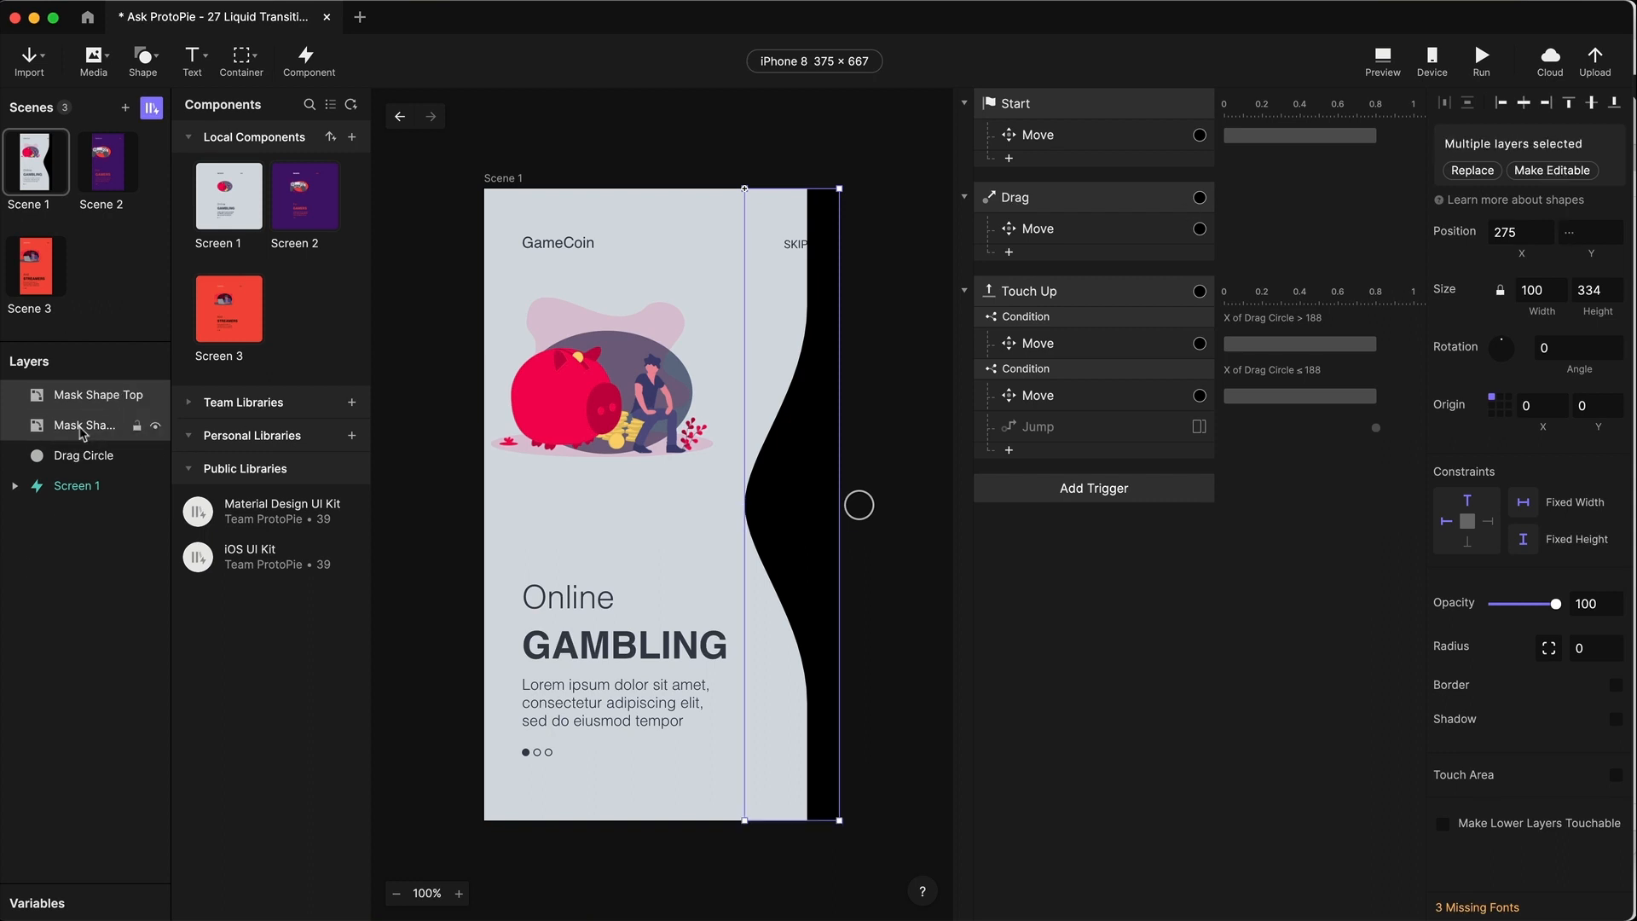
left_click(1550, 173)
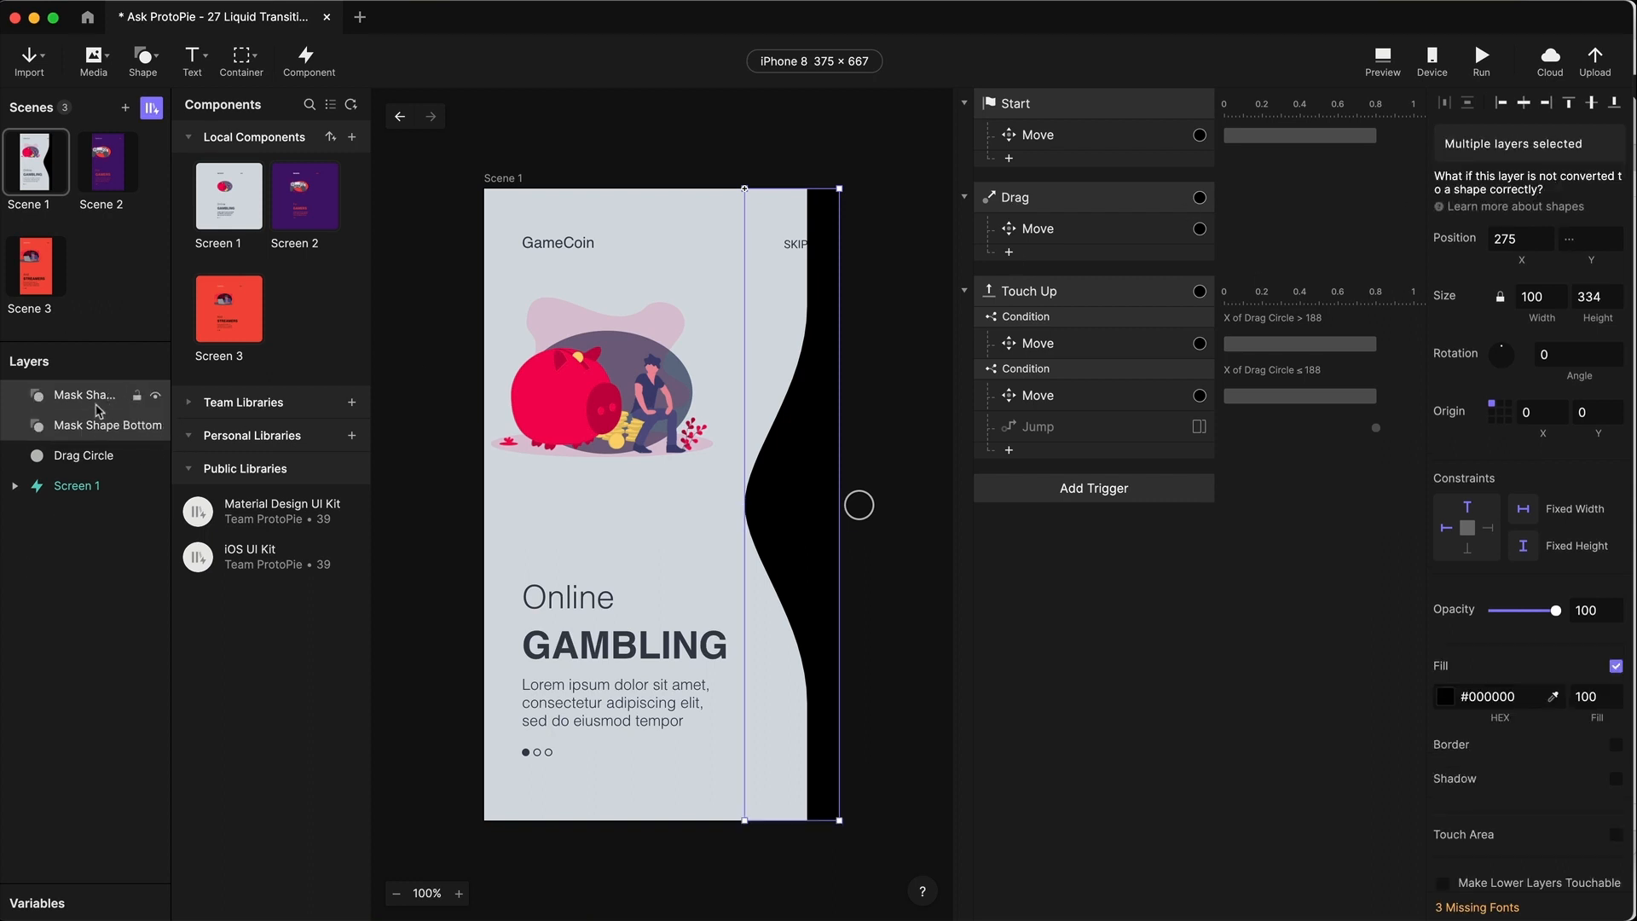
left_click_drag(87, 398, 76, 483)
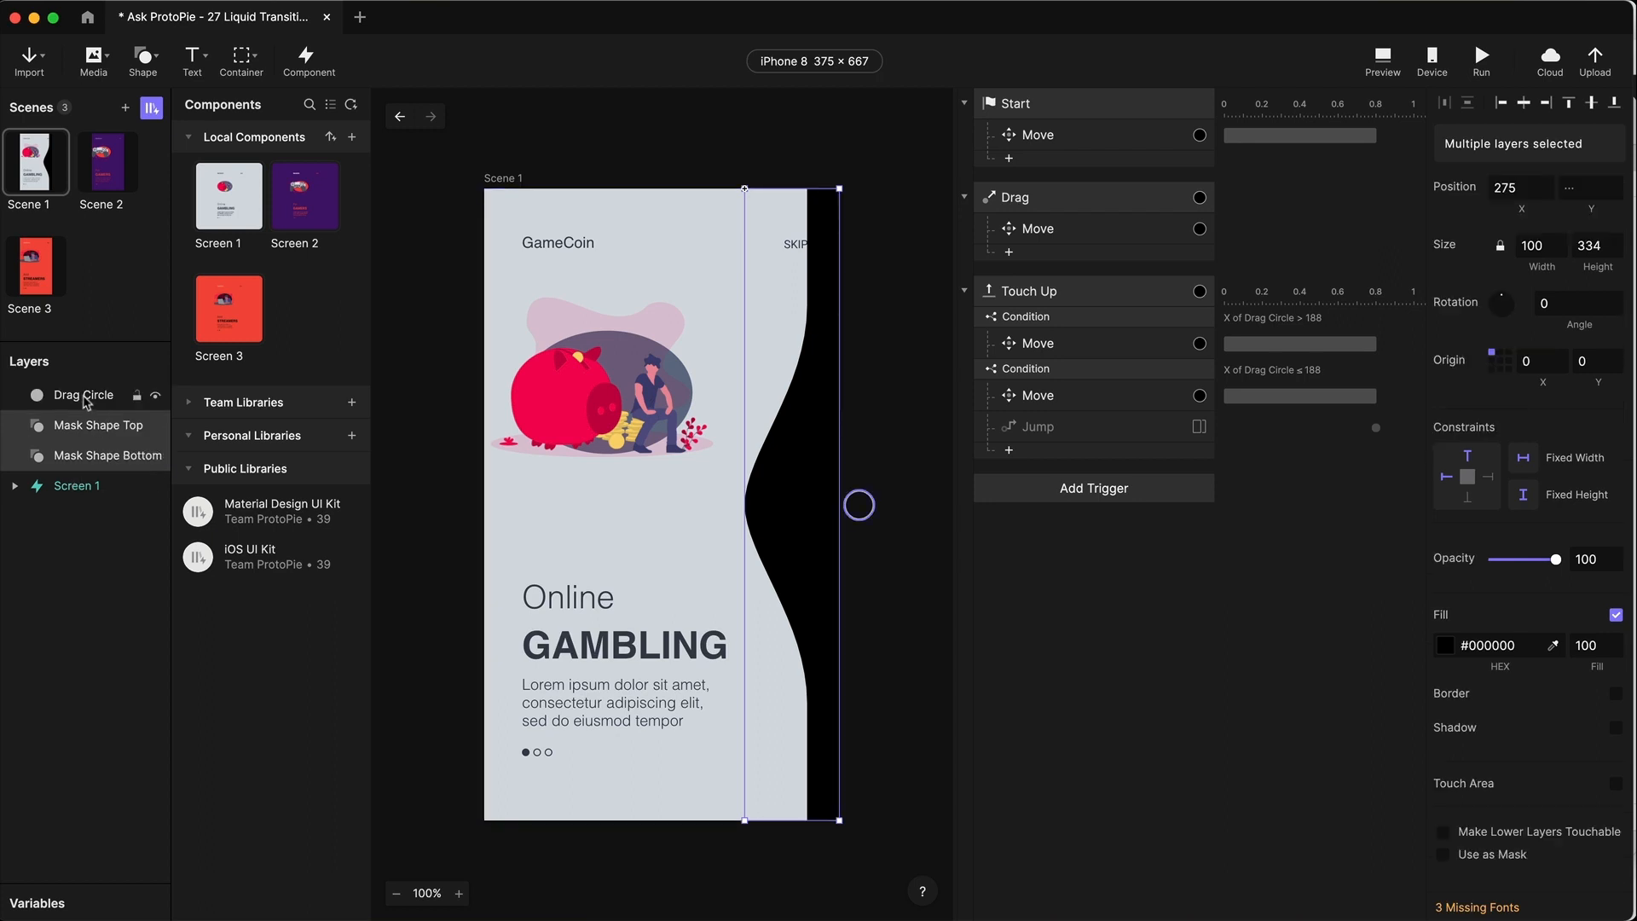
left_click(87, 431)
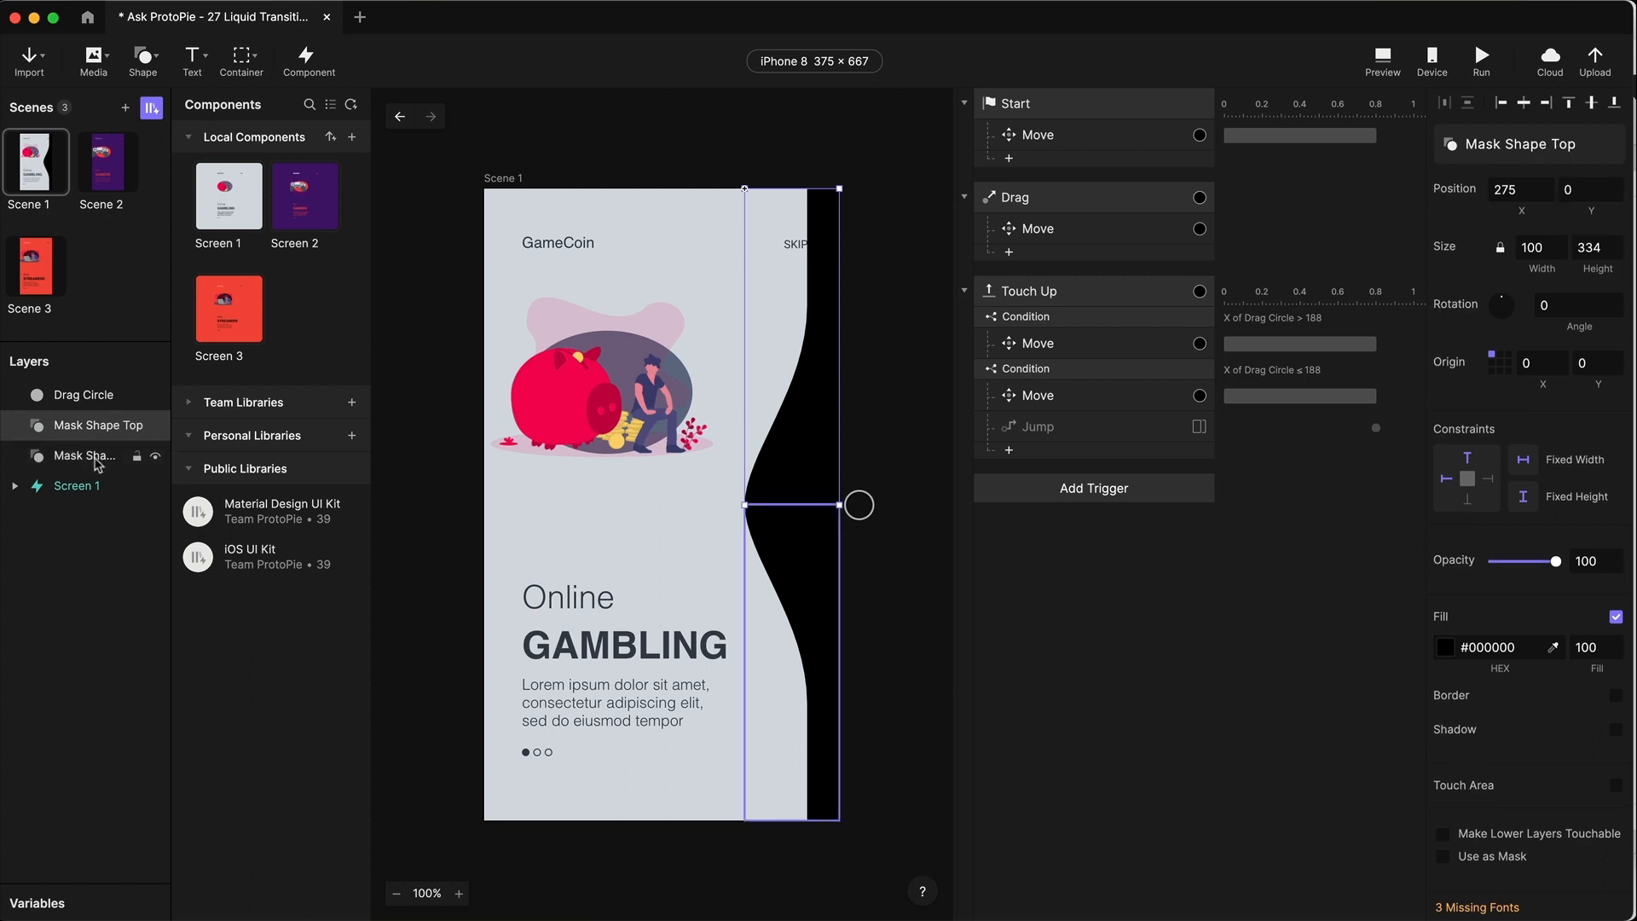
- Set Mask Shape Top's origin to its bottom-right corner and Mask Shape Bottom's origin to its top-right corner
left_click(96, 462, "shift")
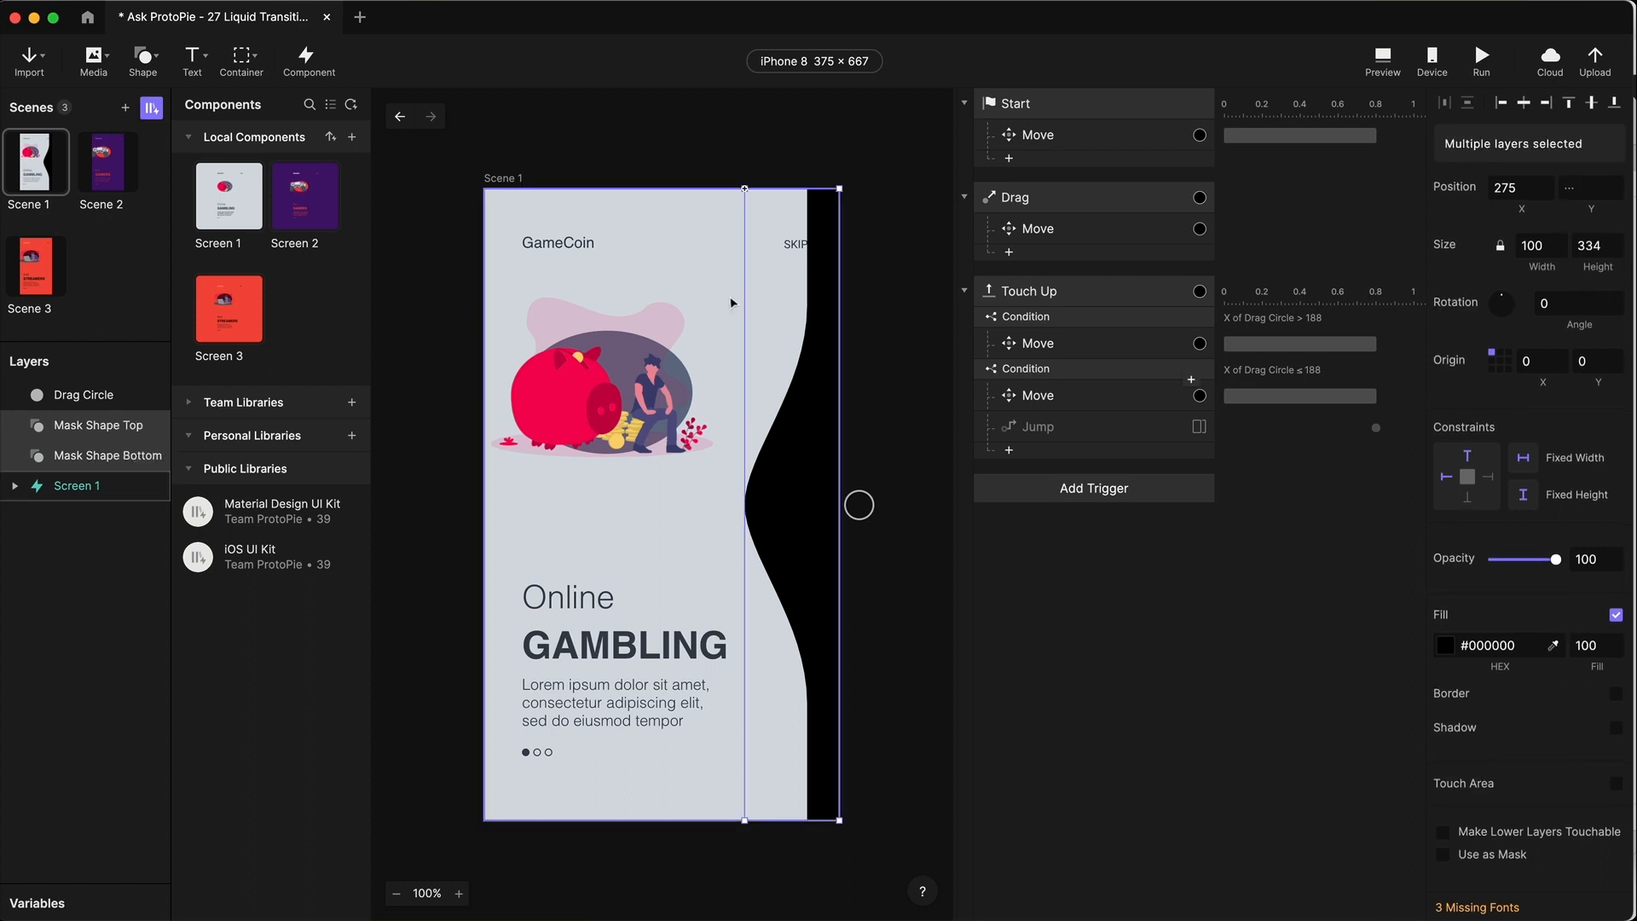
left_click(119, 635)
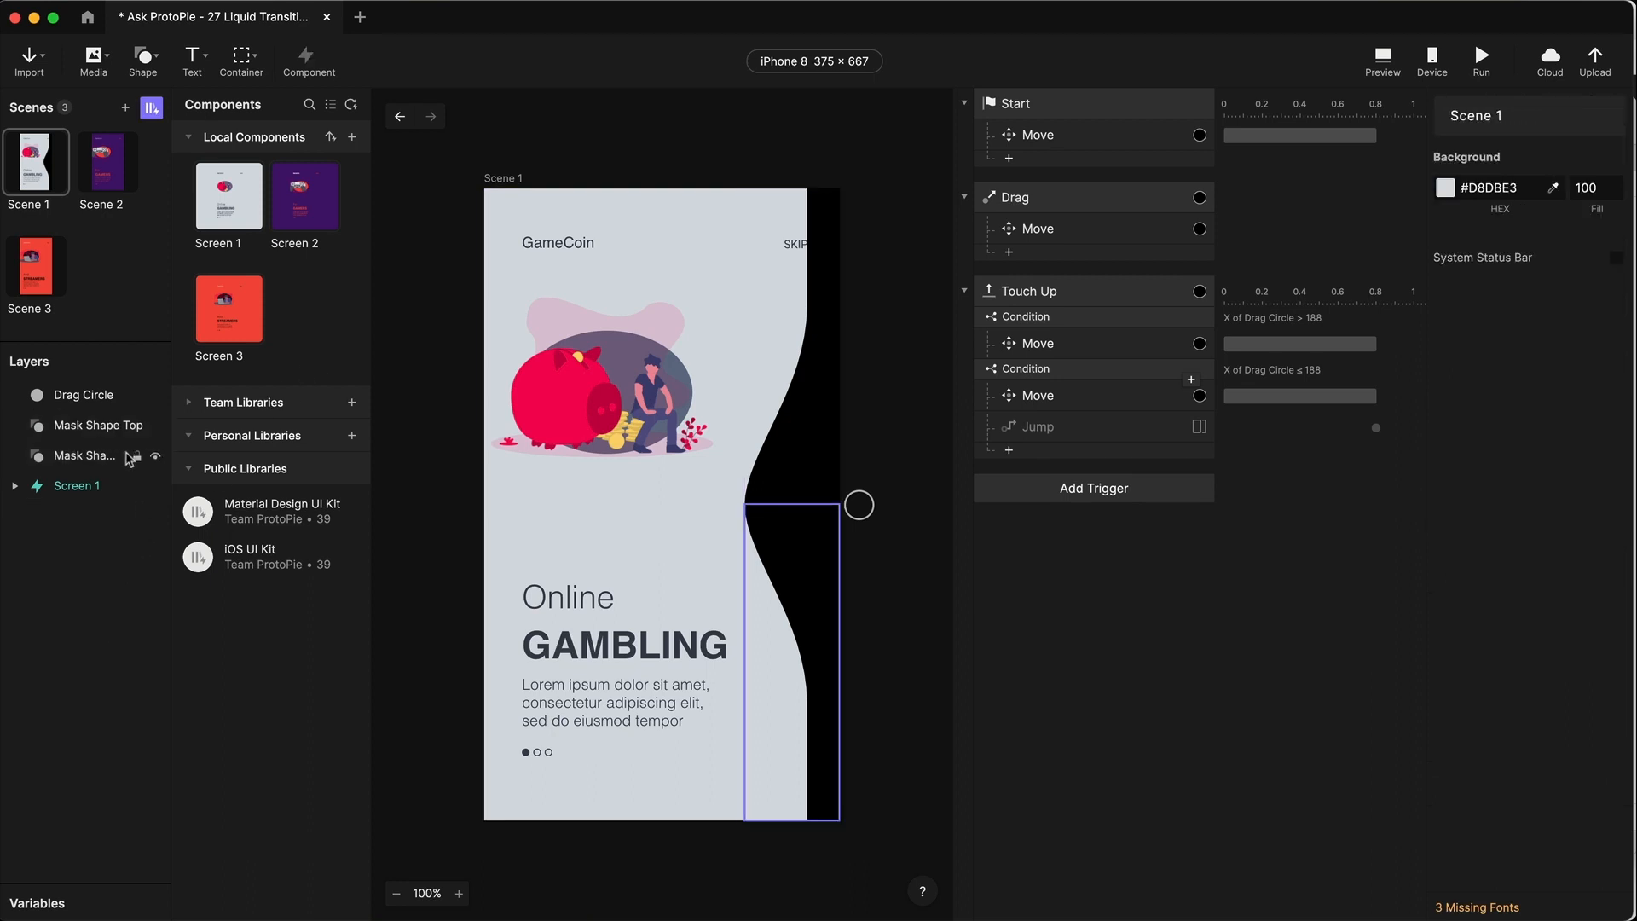
left_click(112, 435)
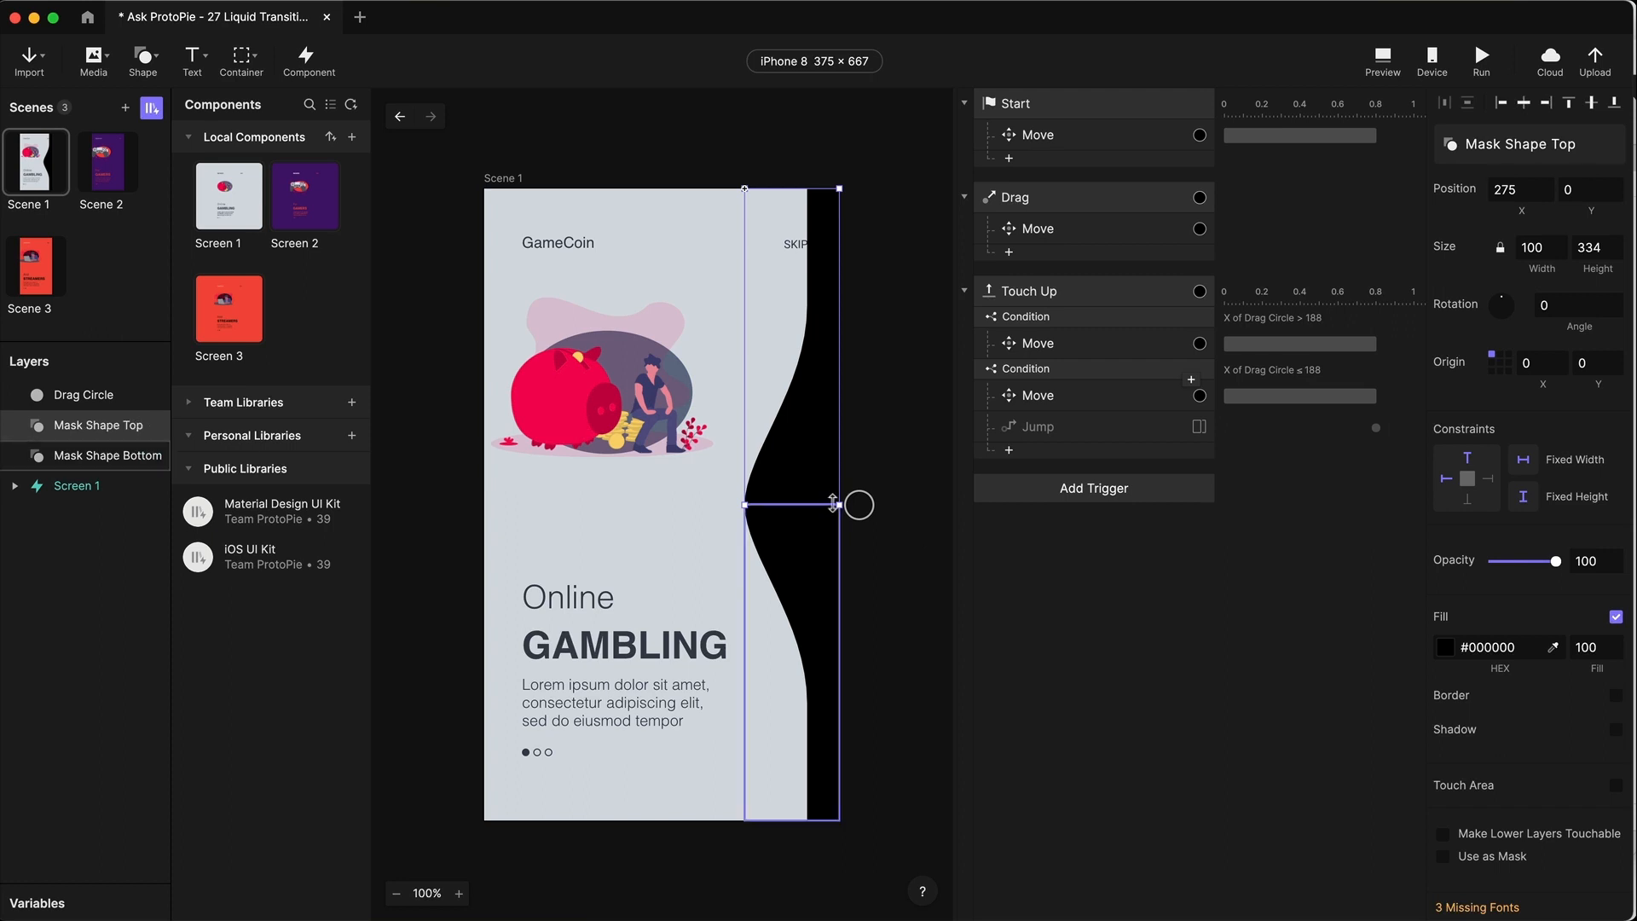
left_click(98, 456)
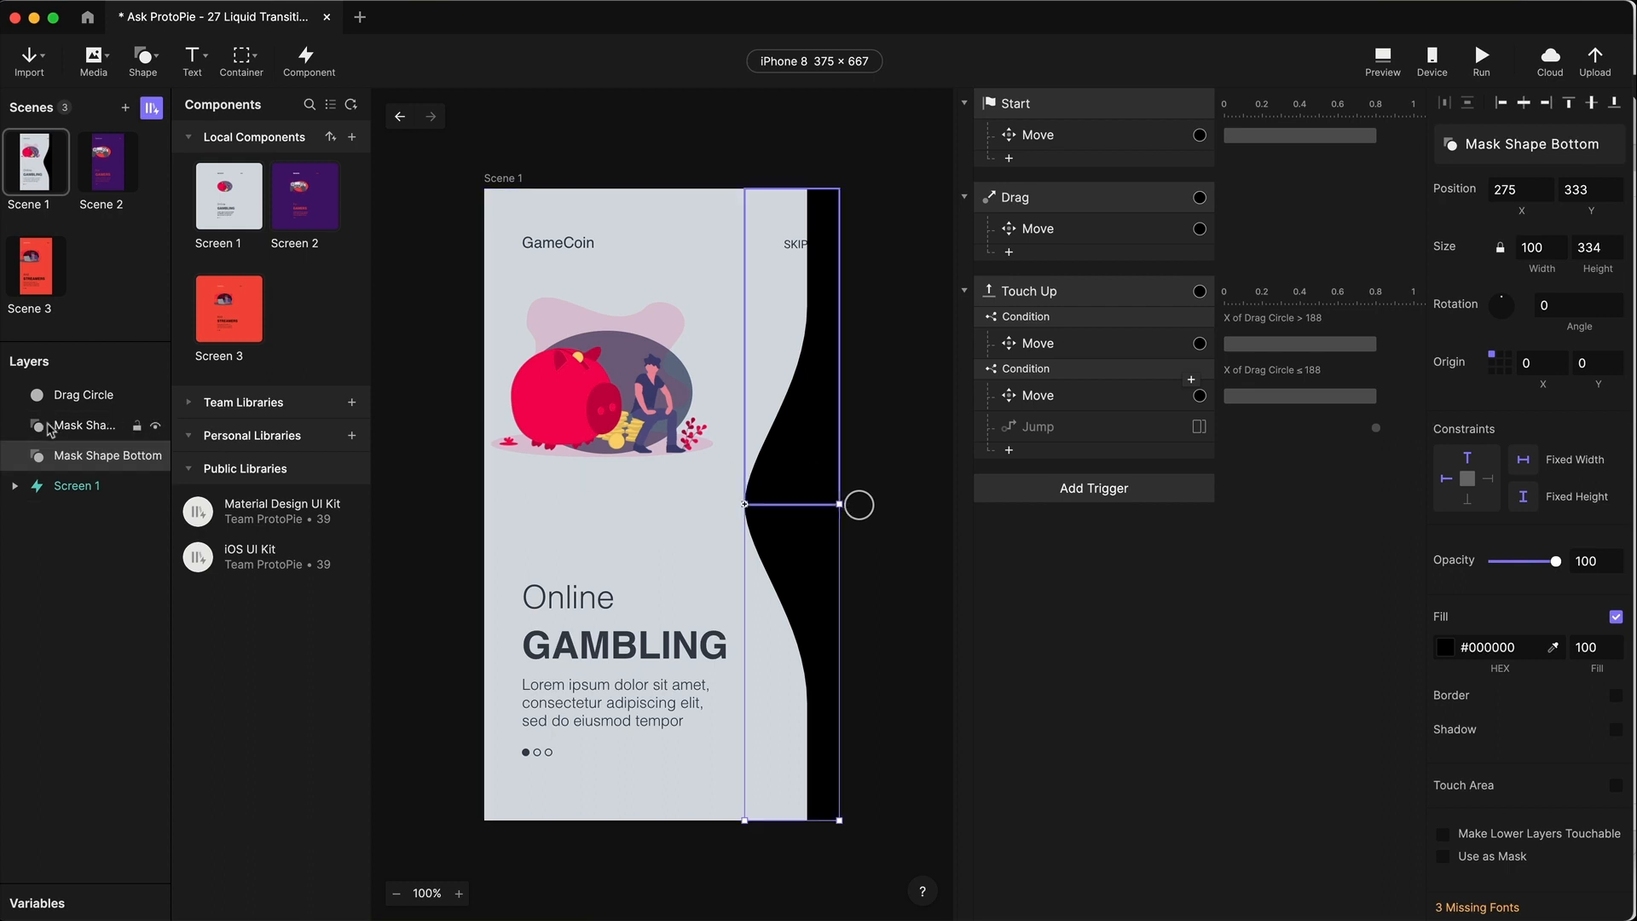
left_click(98, 426)
left_click(1509, 371)
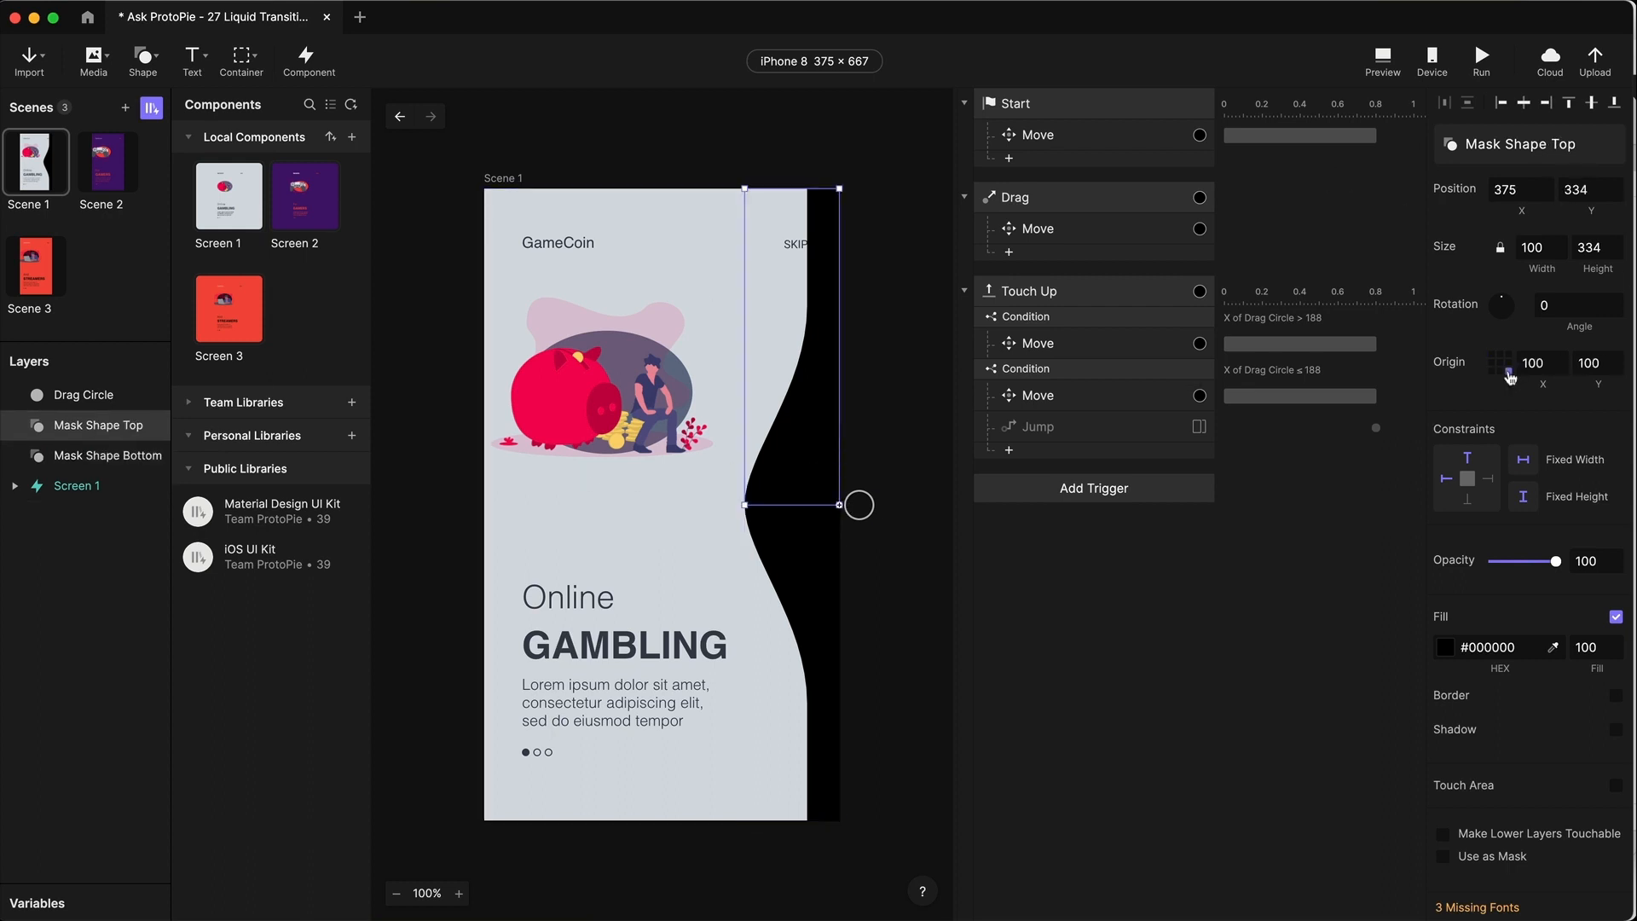
left_click(100, 457)
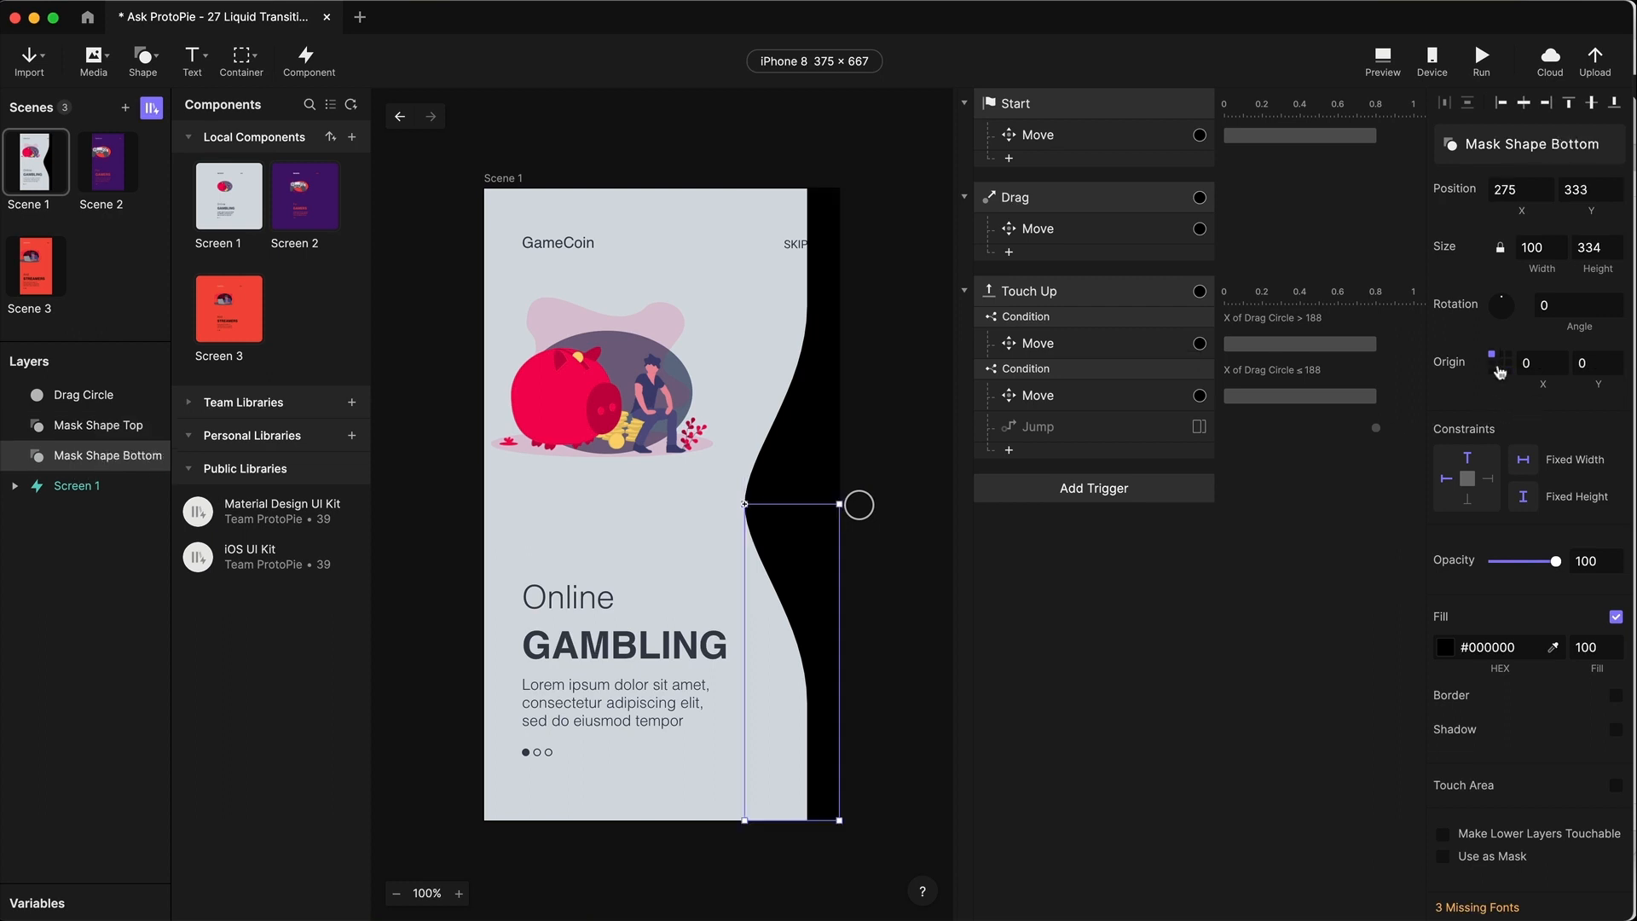
left_click(1509, 354)
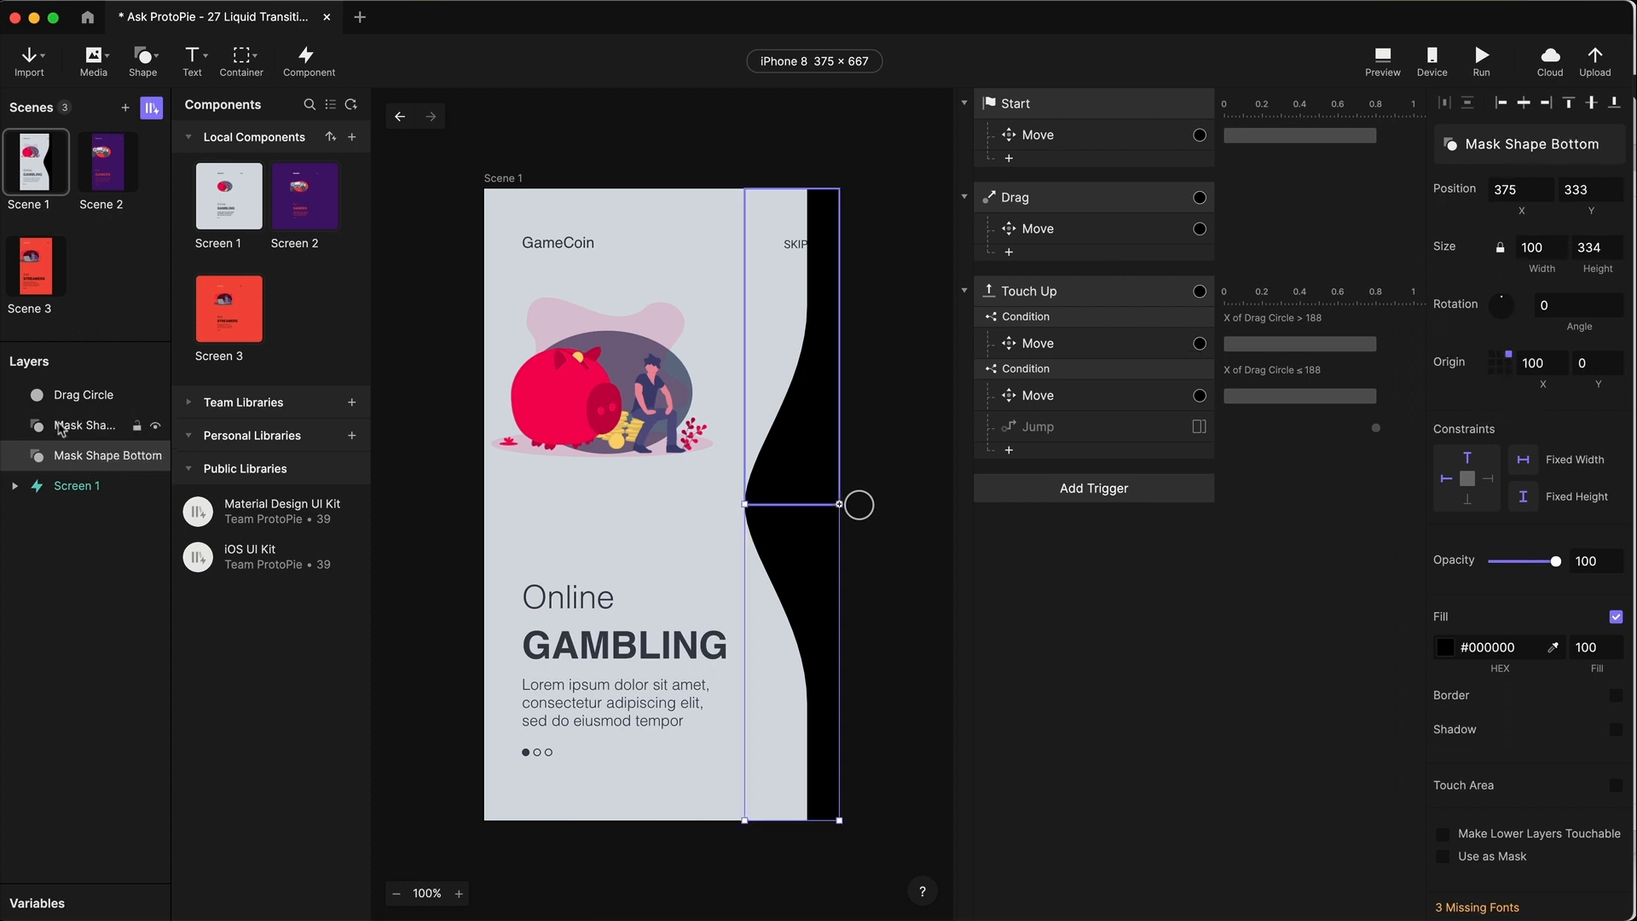
- Try a width of 0 on Mask Shape Top and Mask Shape Bottom together, and undo it
left_click(84, 433, "shift")
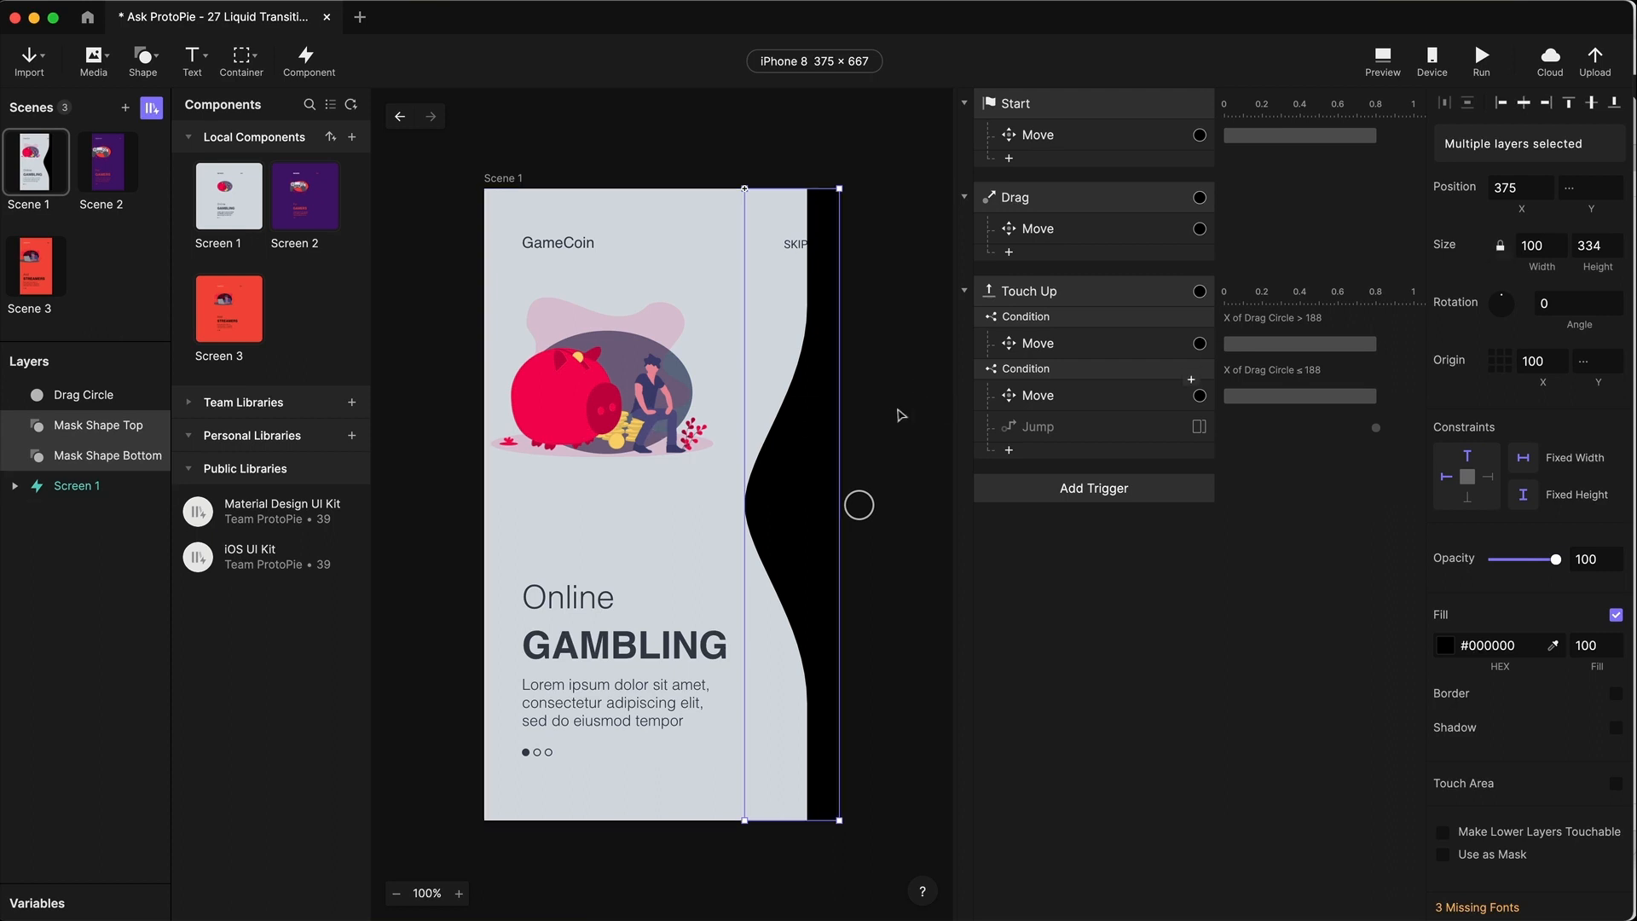
left_click(1502, 251)
left_click(1529, 246)
type("0")
key("Return")
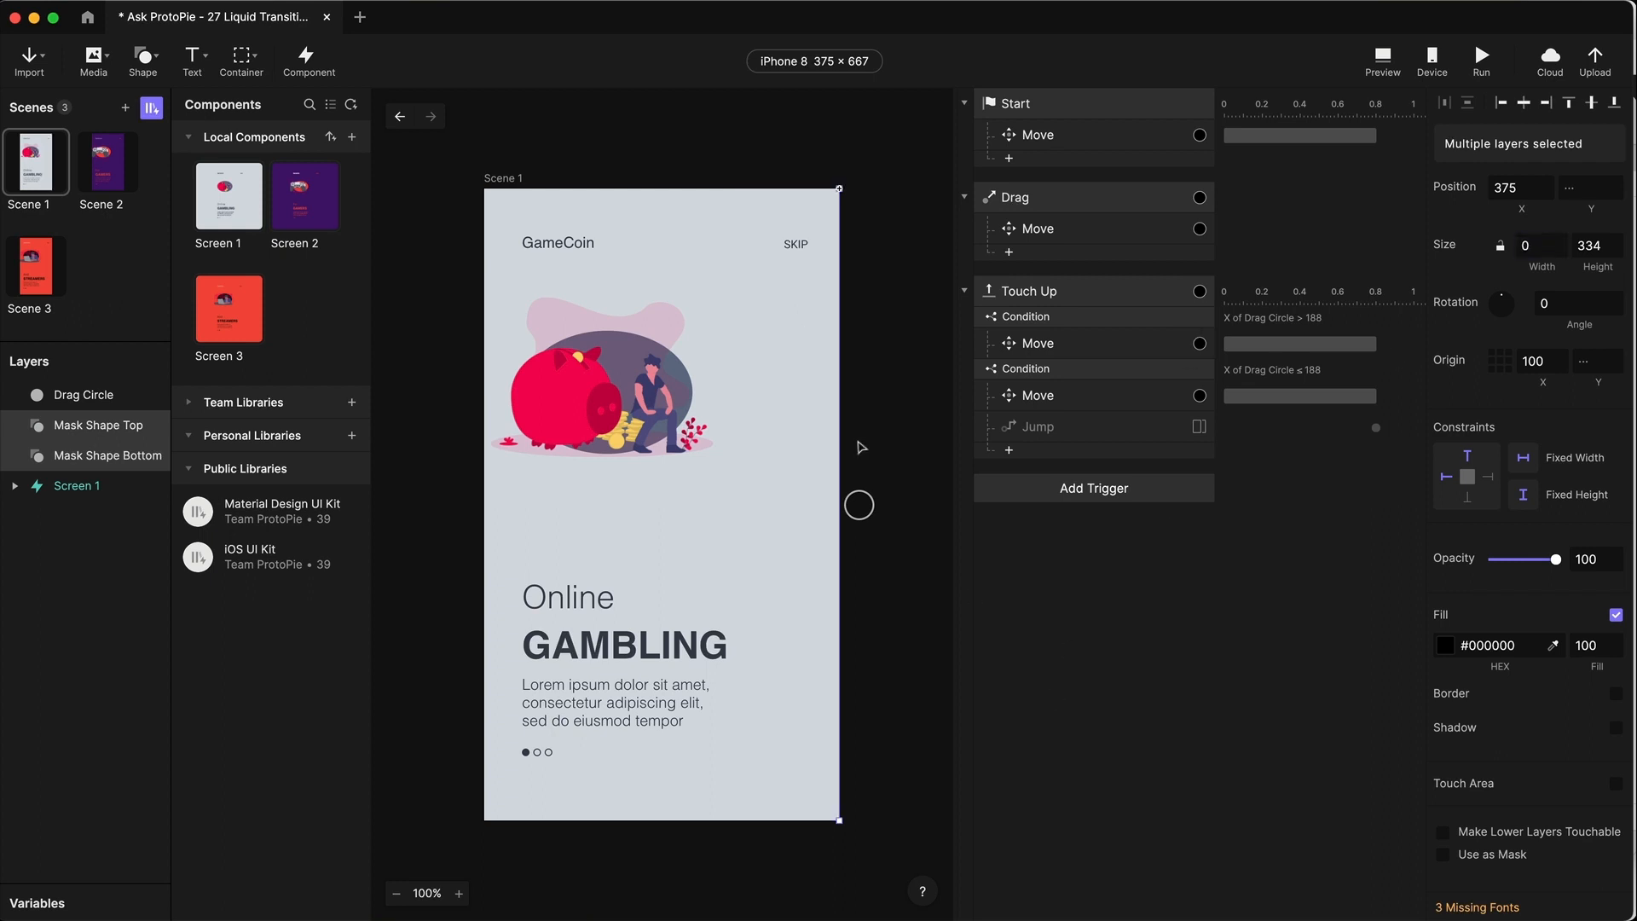
key("super+z")
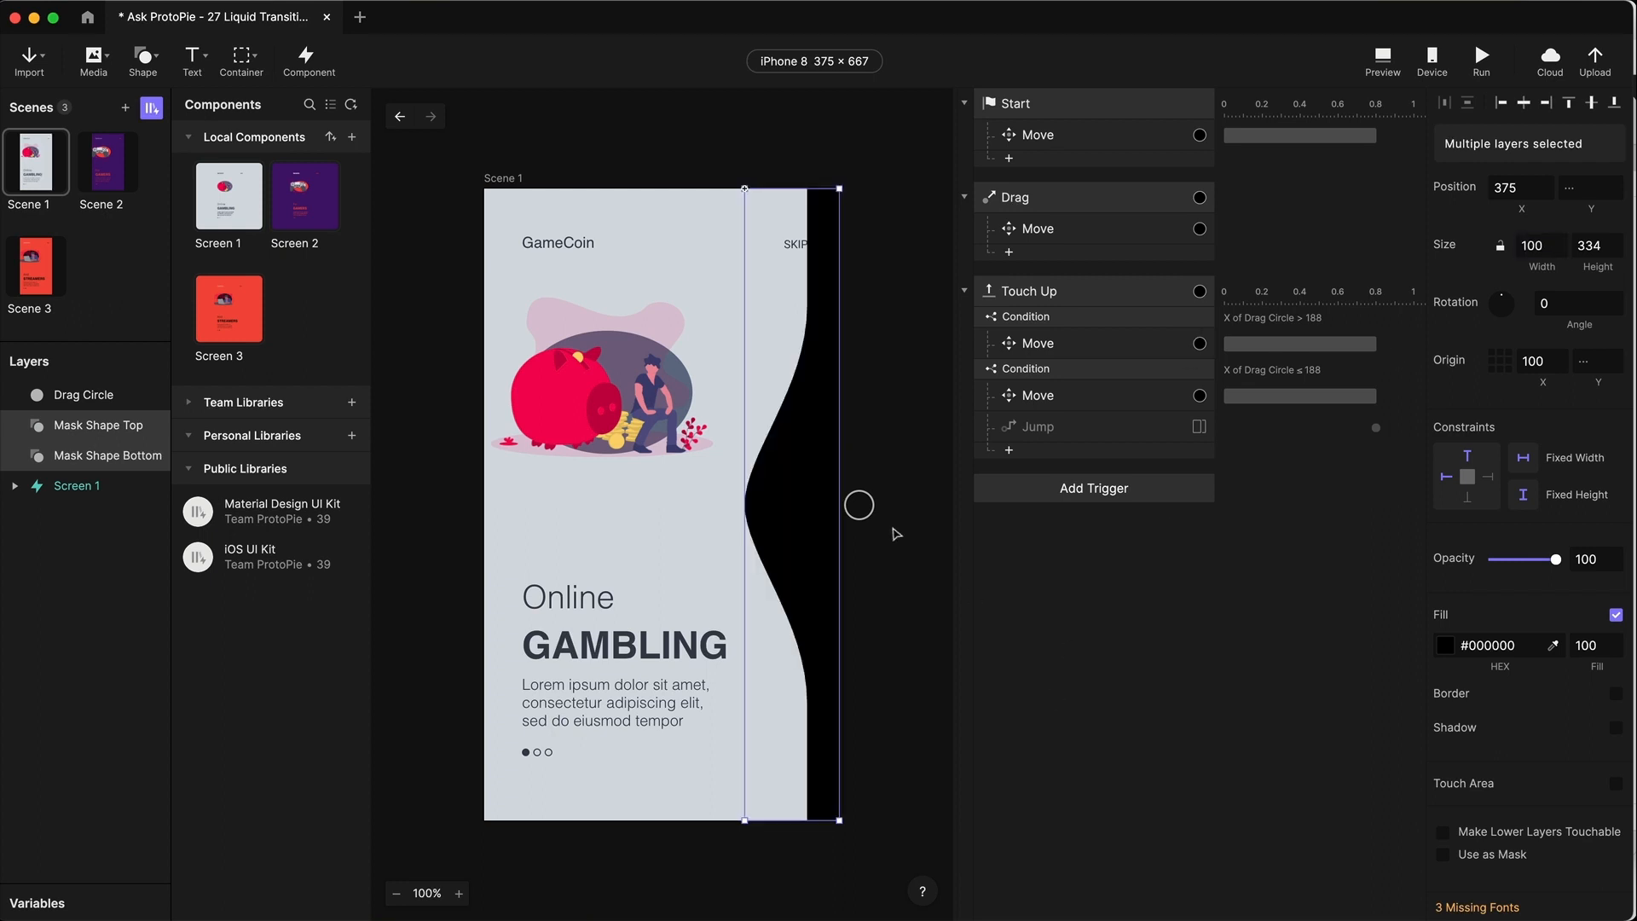
- Fill both mask shapes in Scene 1 with Scene 2's background colour, #47116F
left_click(111, 169)
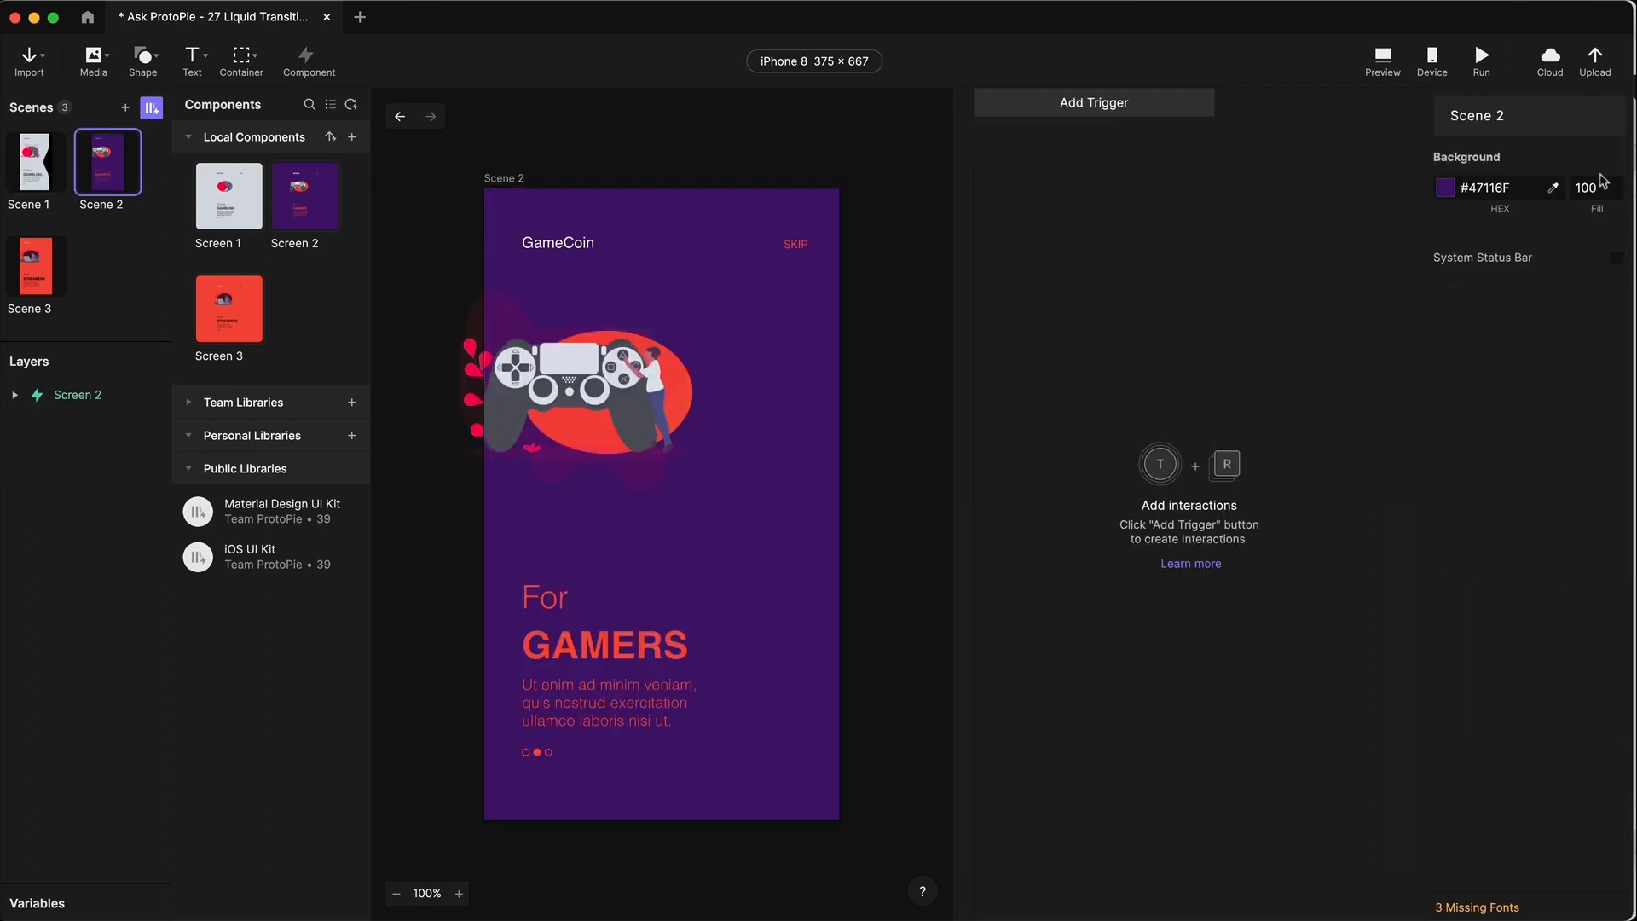
left_click(1485, 188)
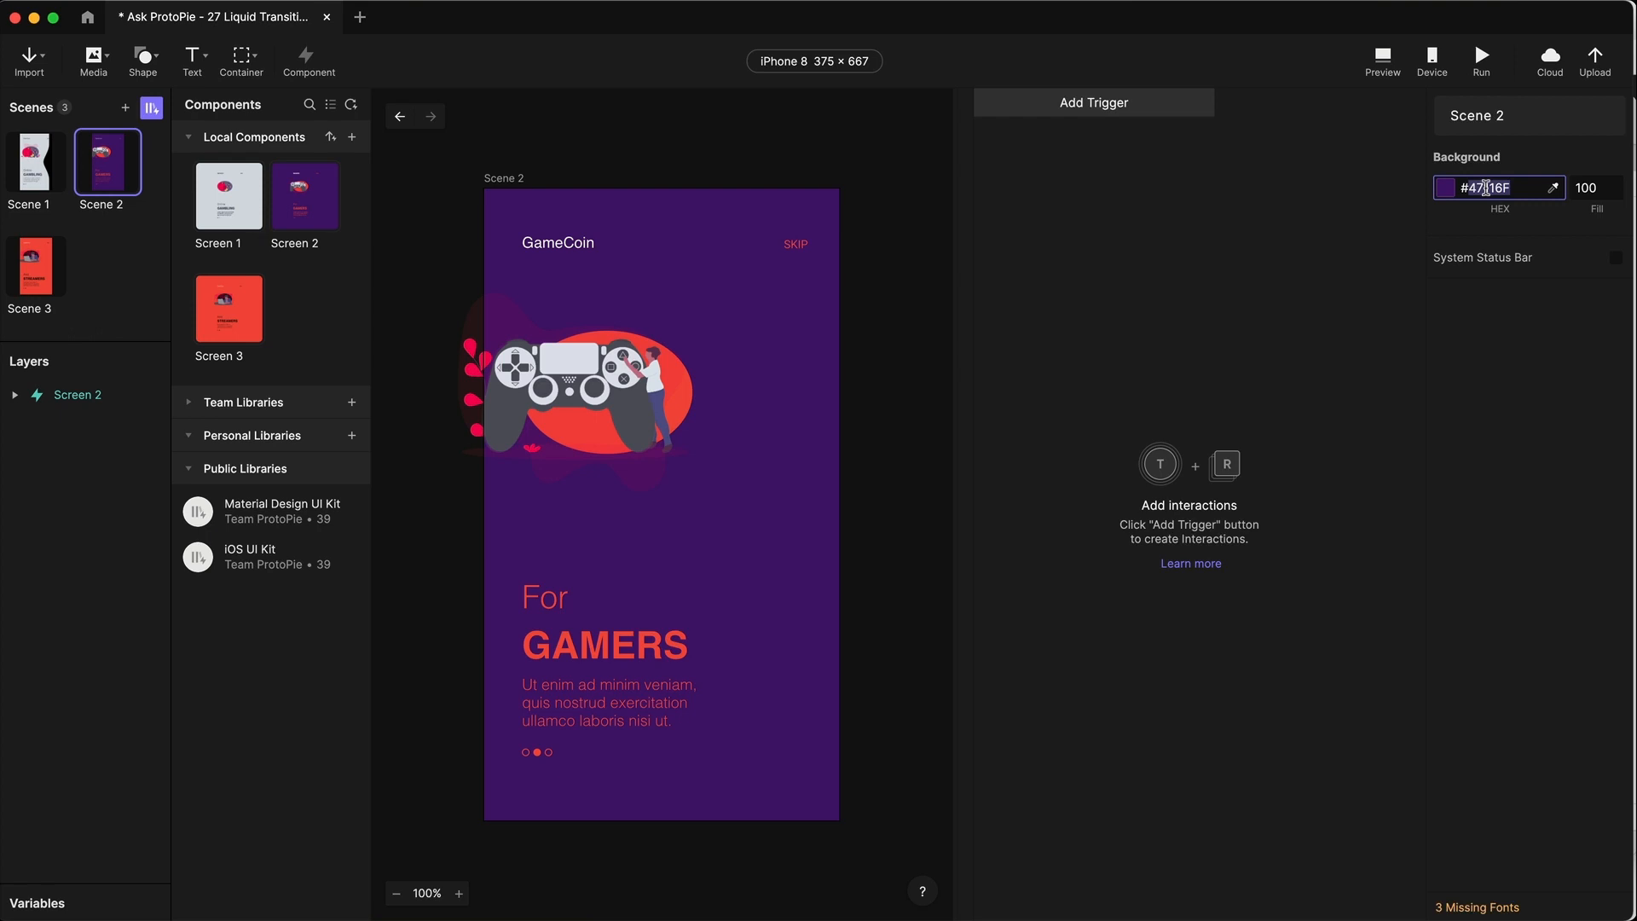
left_click(49, 166)
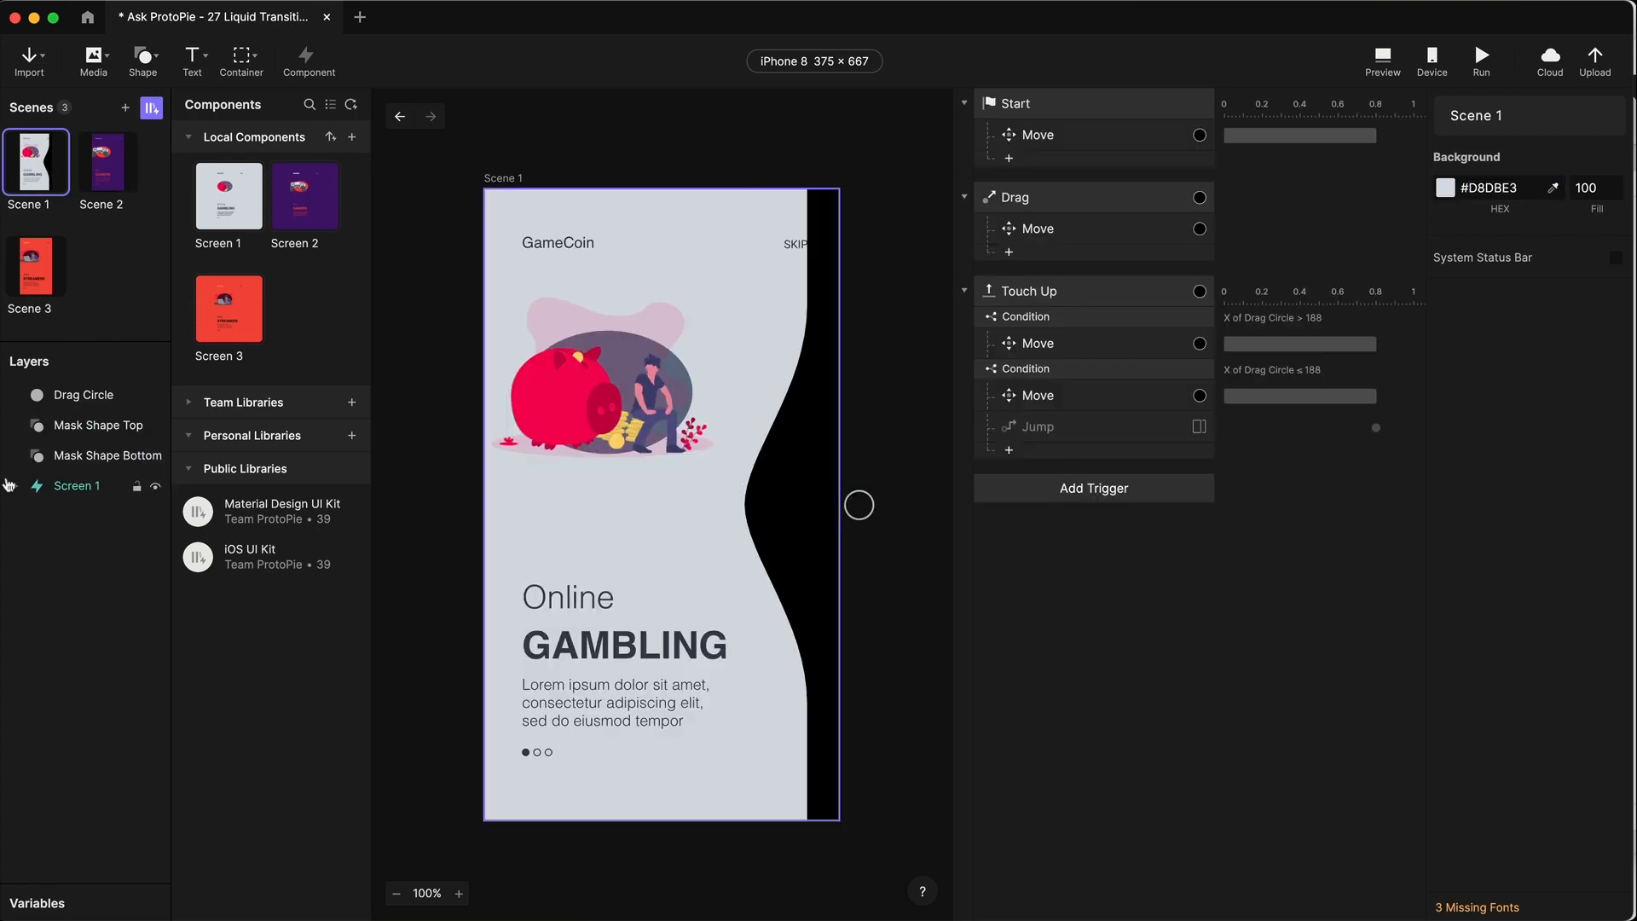
left_click(111, 426)
left_click(88, 455, "shift")
left_click(1497, 646)
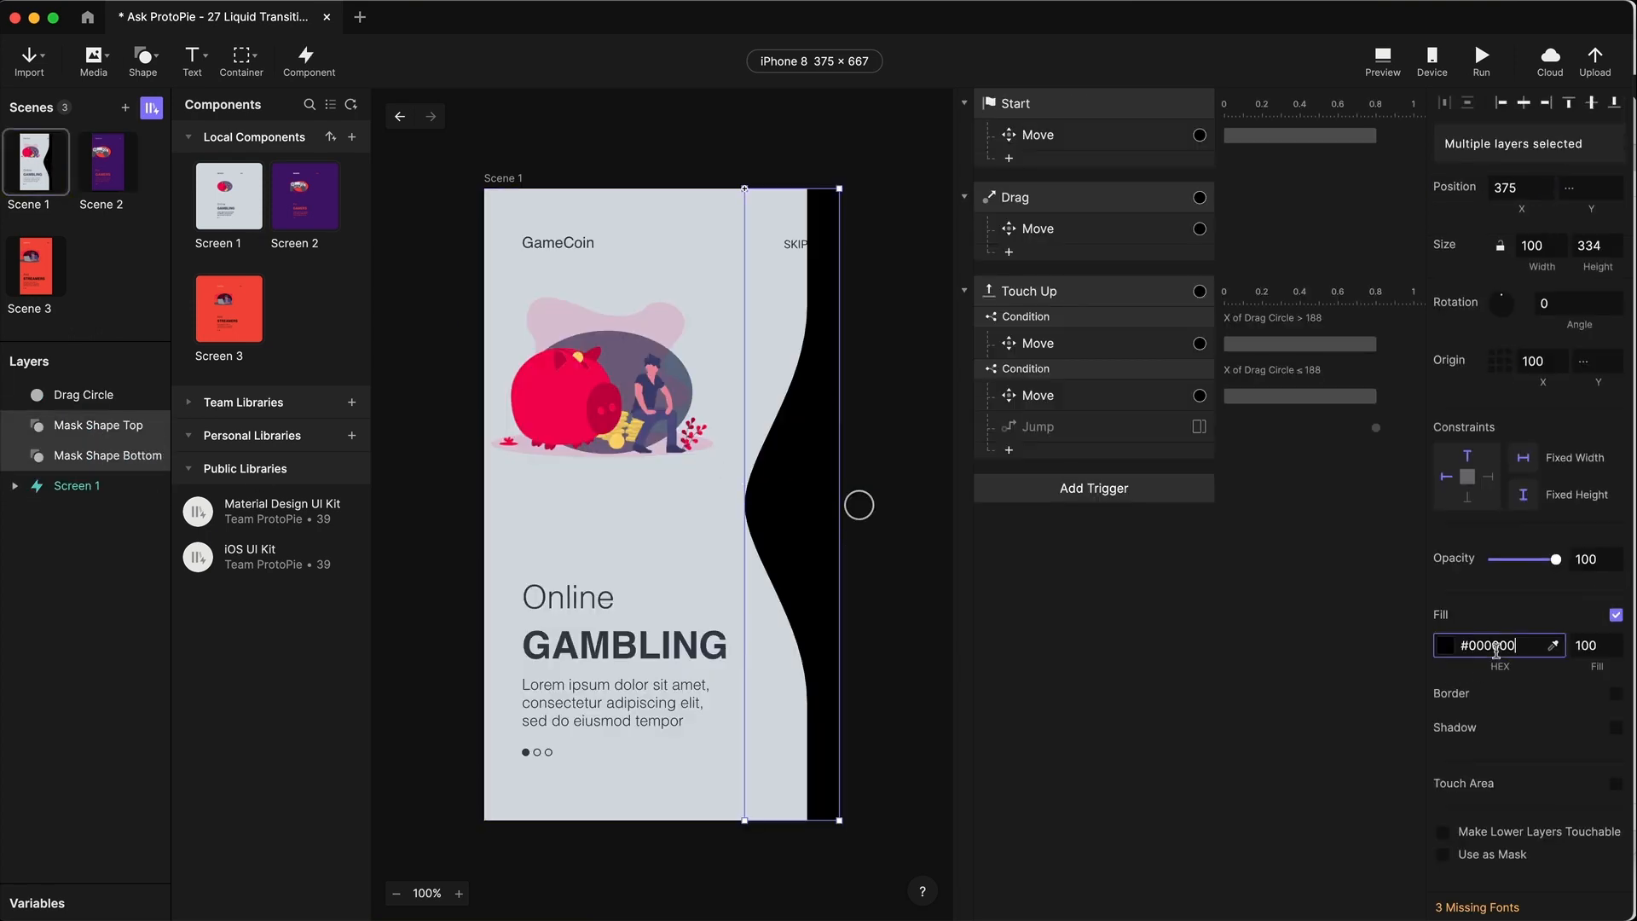
double_click(1499, 647)
type("47116F")
key("Return")
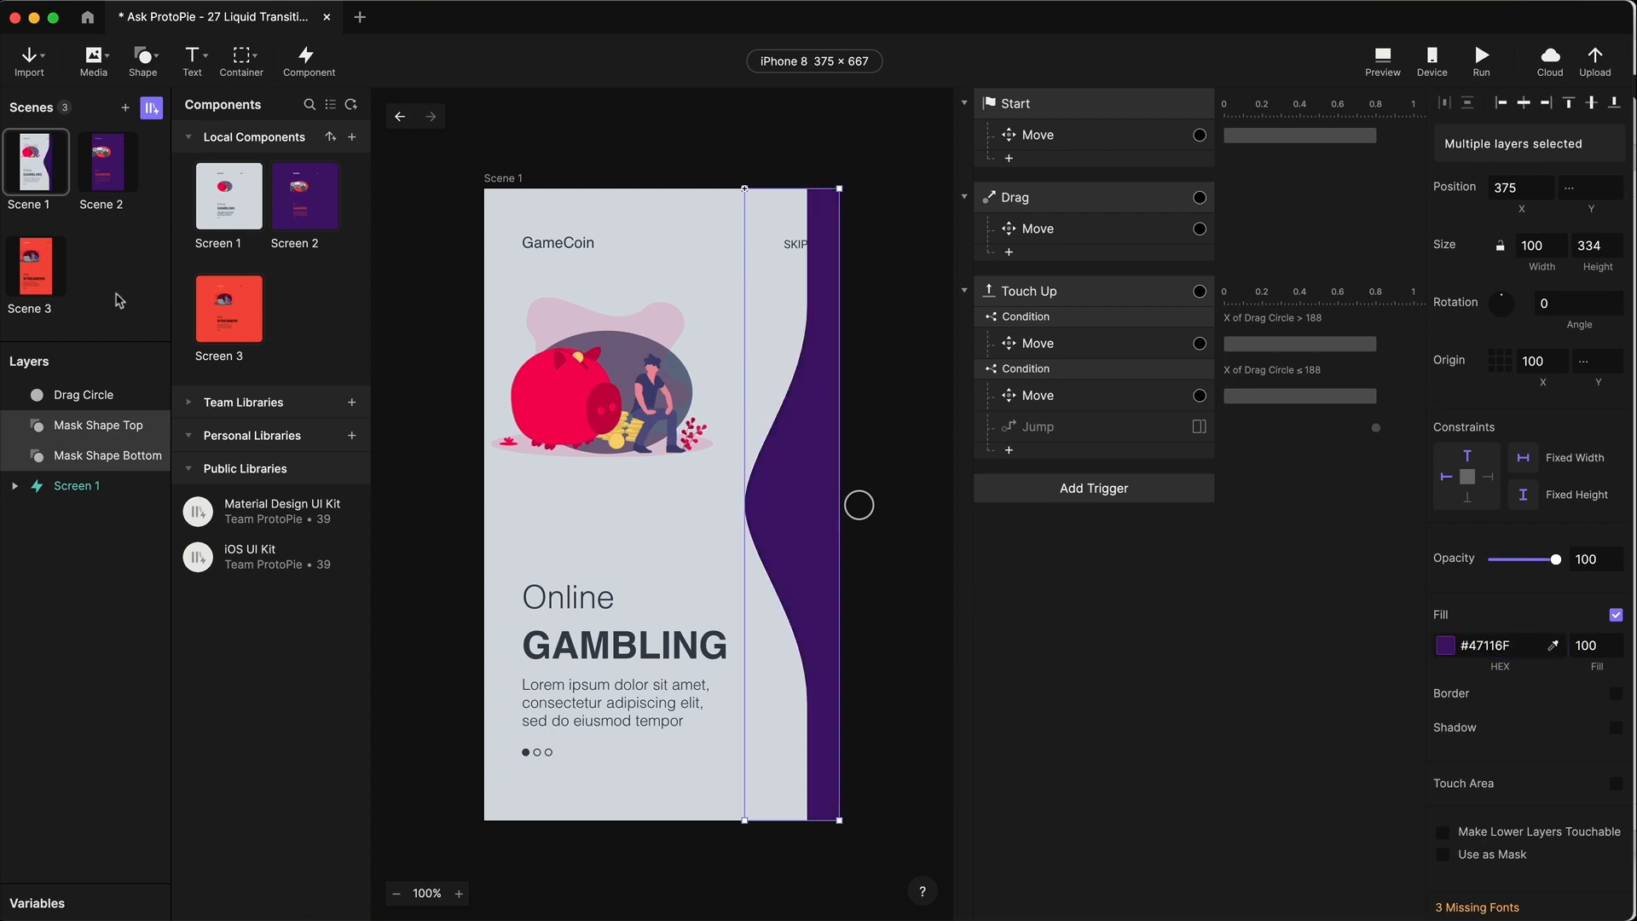
- Set the width of both mask shapes to 0
double_click(1527, 247)
type("0")
key("Return")
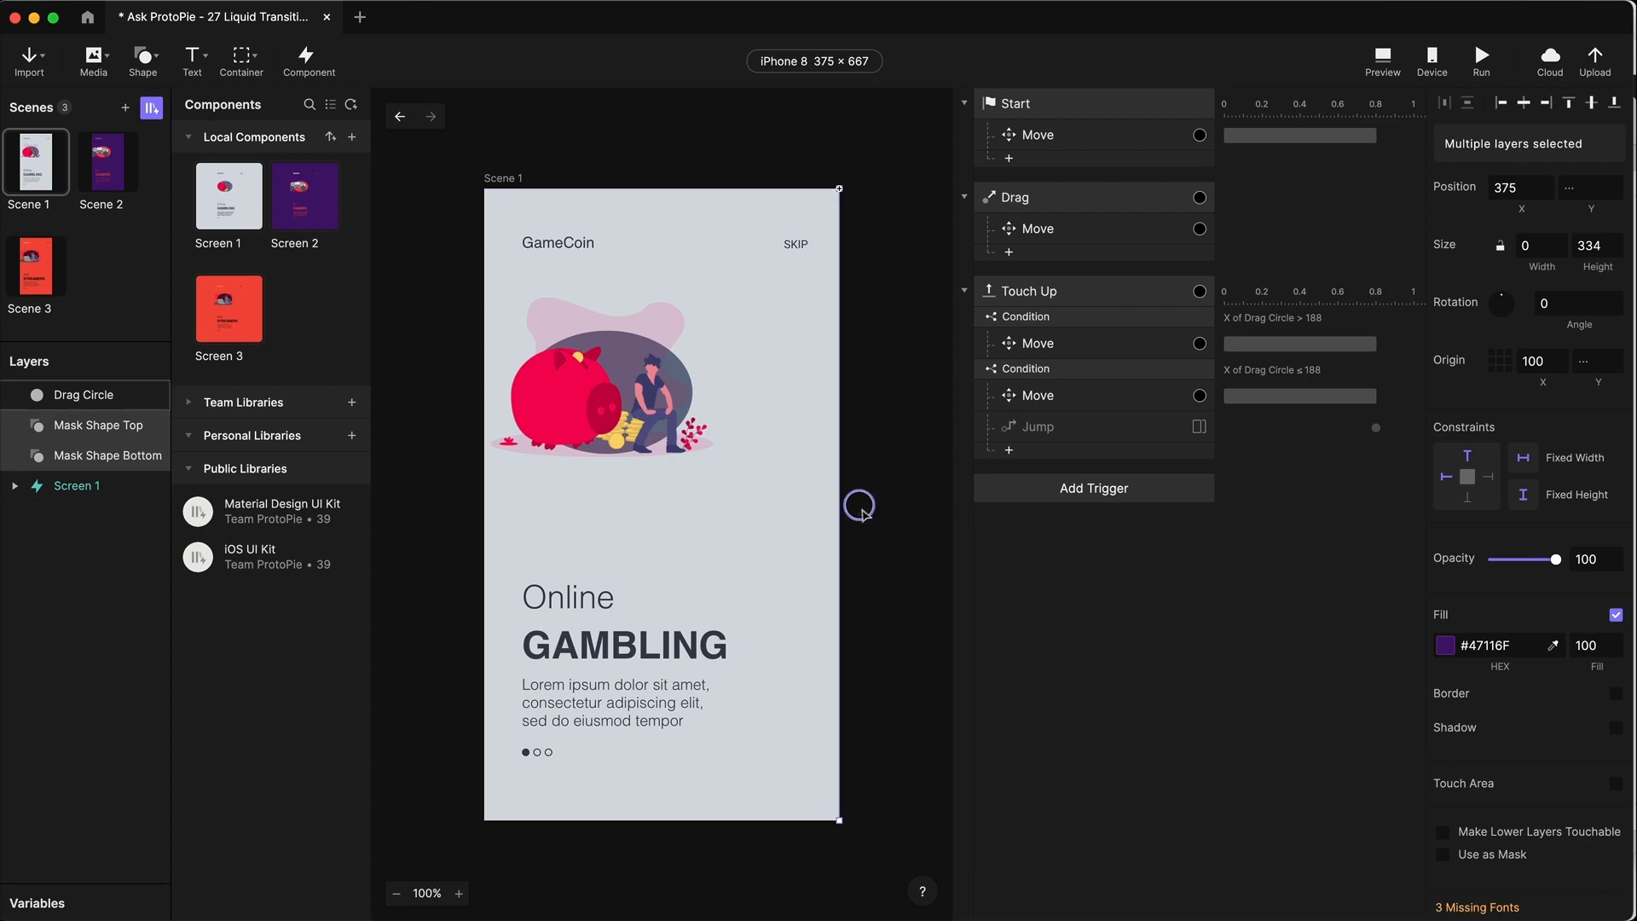
- Preview Scene 1 by swiping the Drag Circle, and compare it with the published Liquid Transition prototype in Chrome before returning to ProtoPie
left_click(1382, 58)
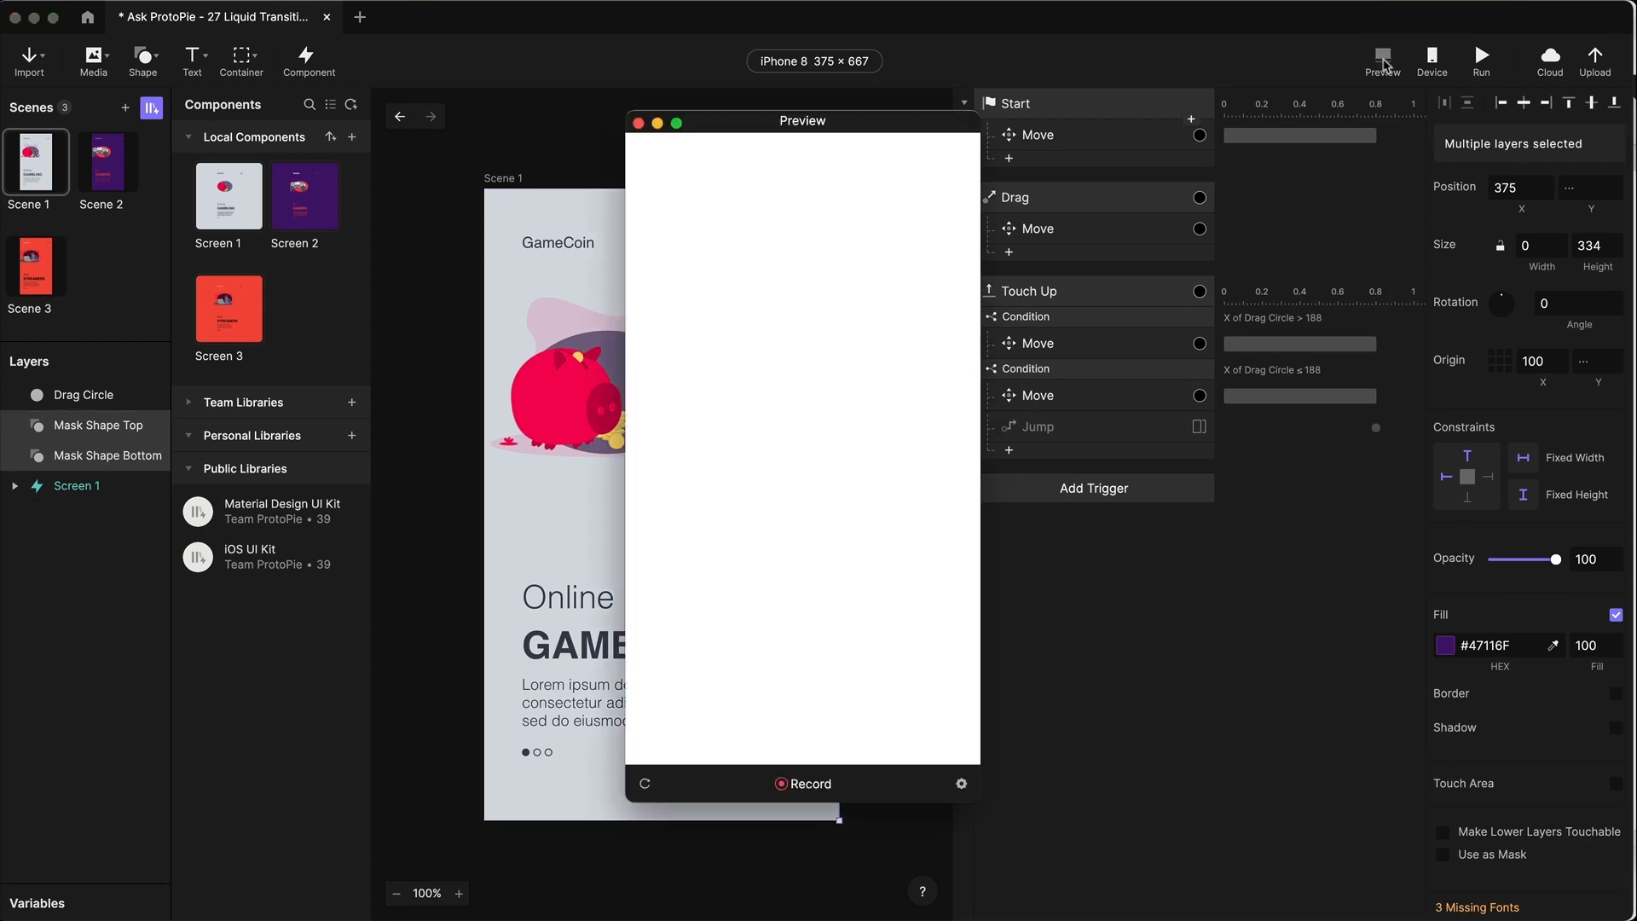
left_click_drag(962, 446, 650, 148)
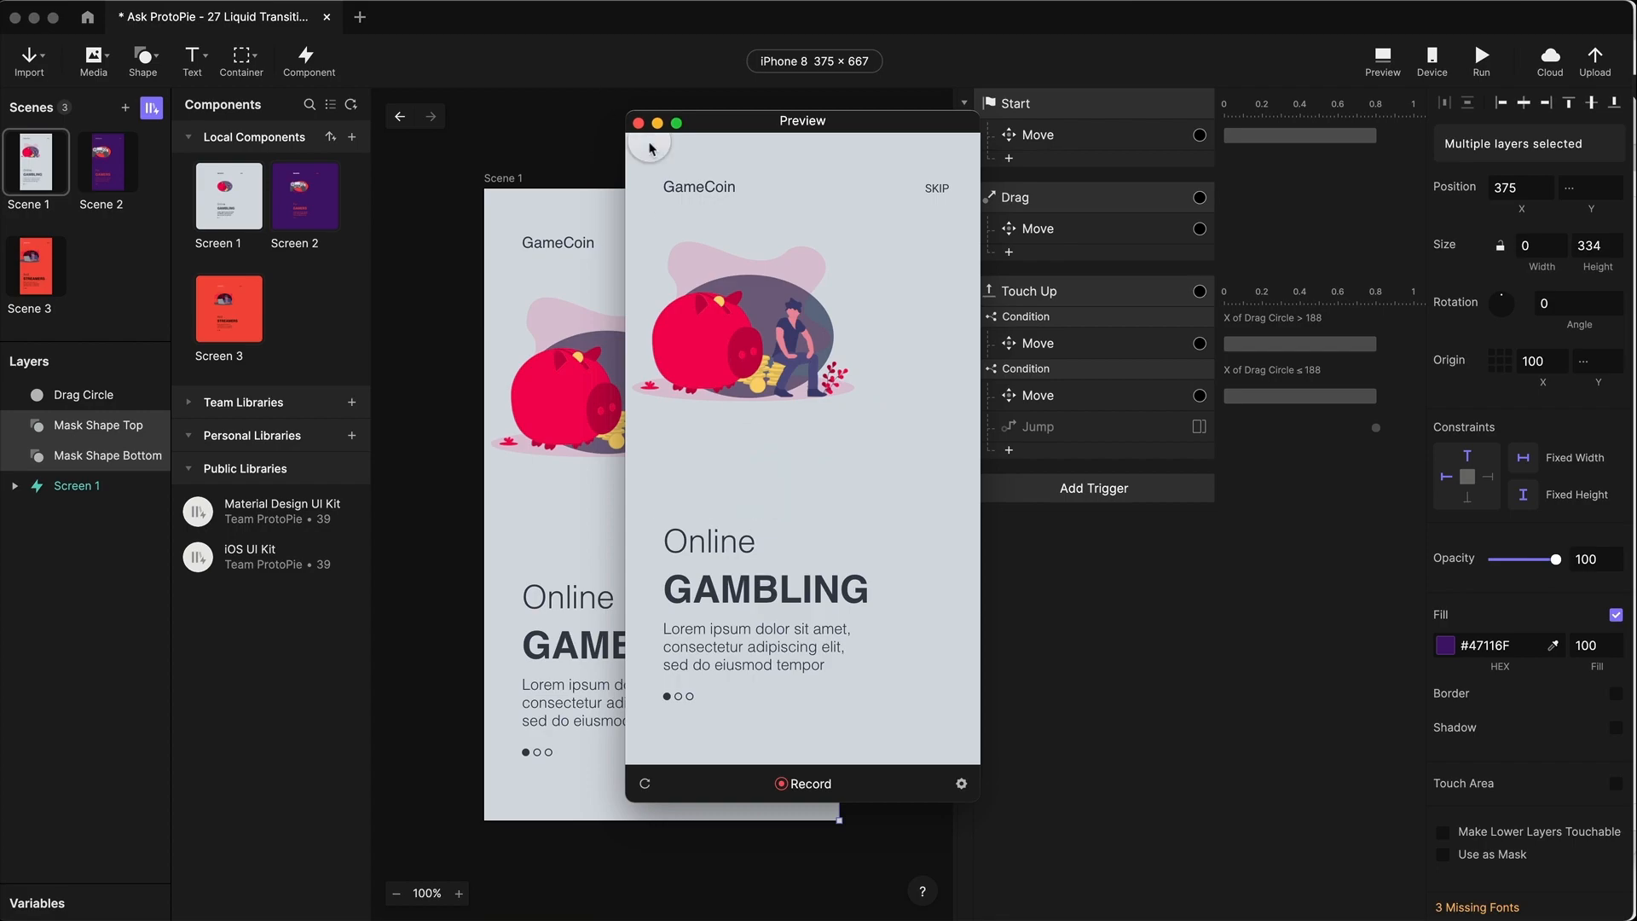
key("super+Tab")
key("super+Tab")
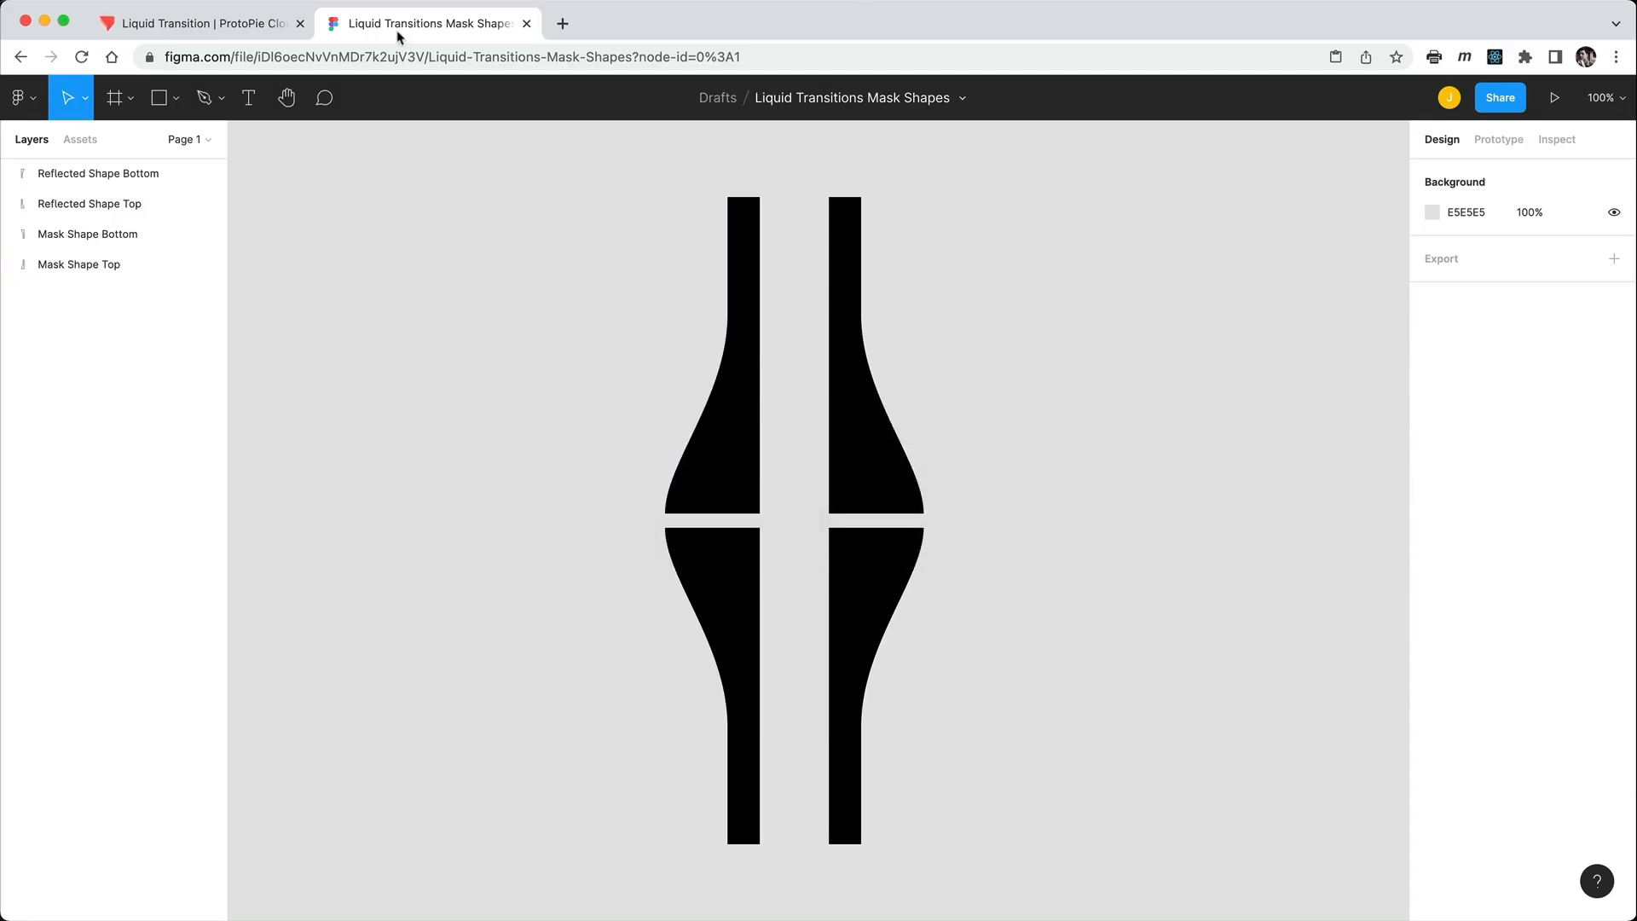
left_click(214, 26)
left_click_drag(938, 495, 767, 485)
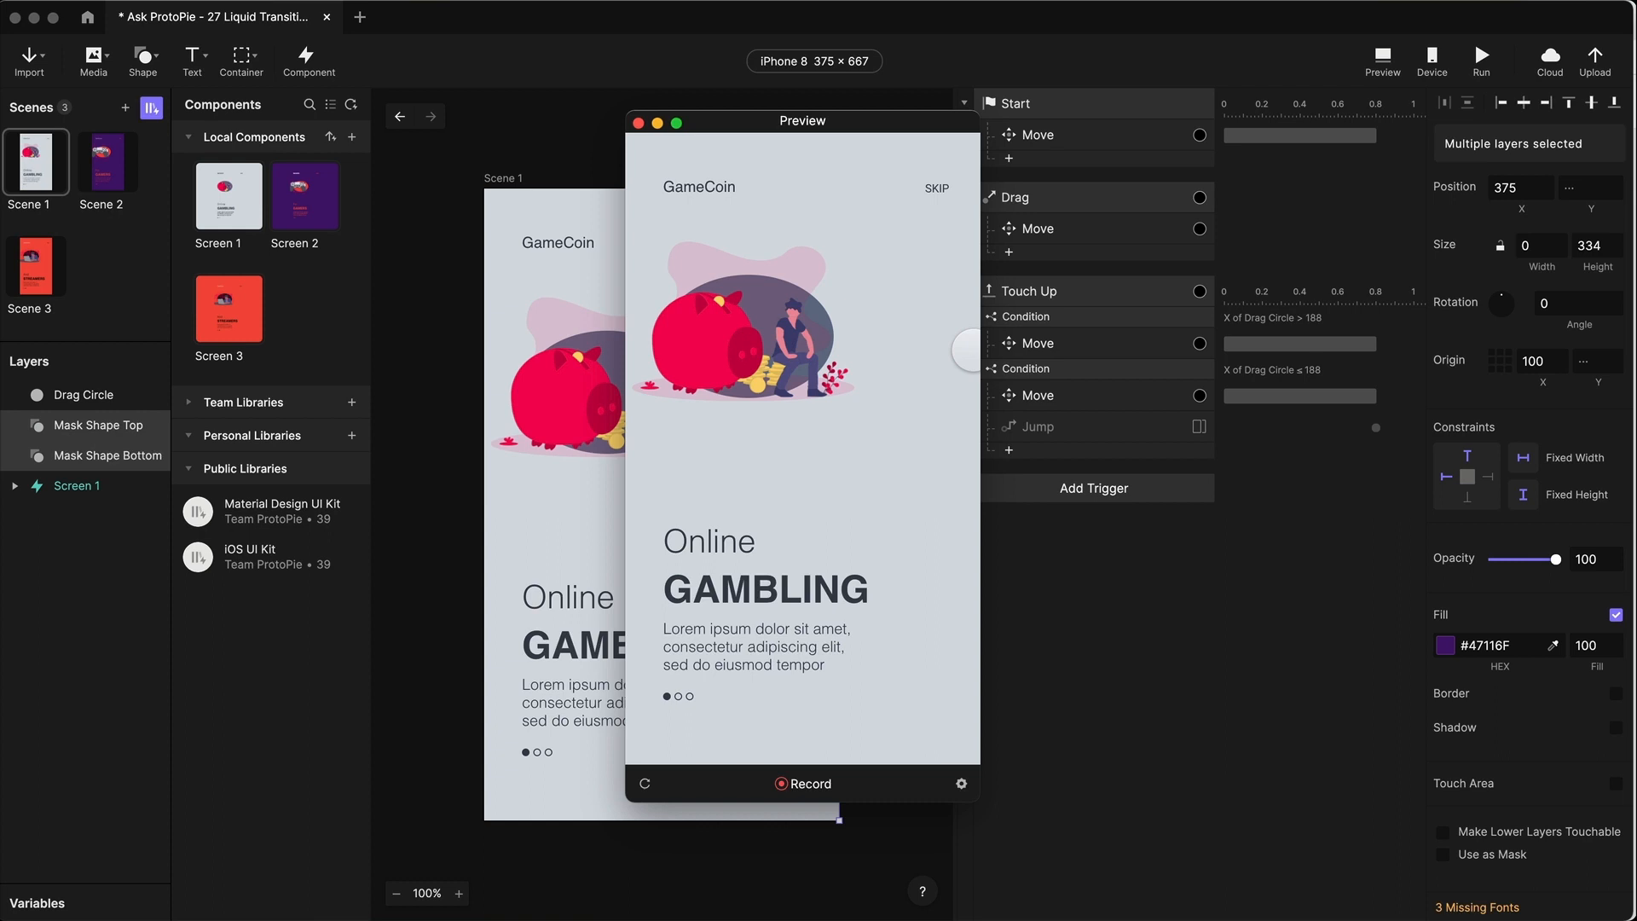
left_click(1158, 533)
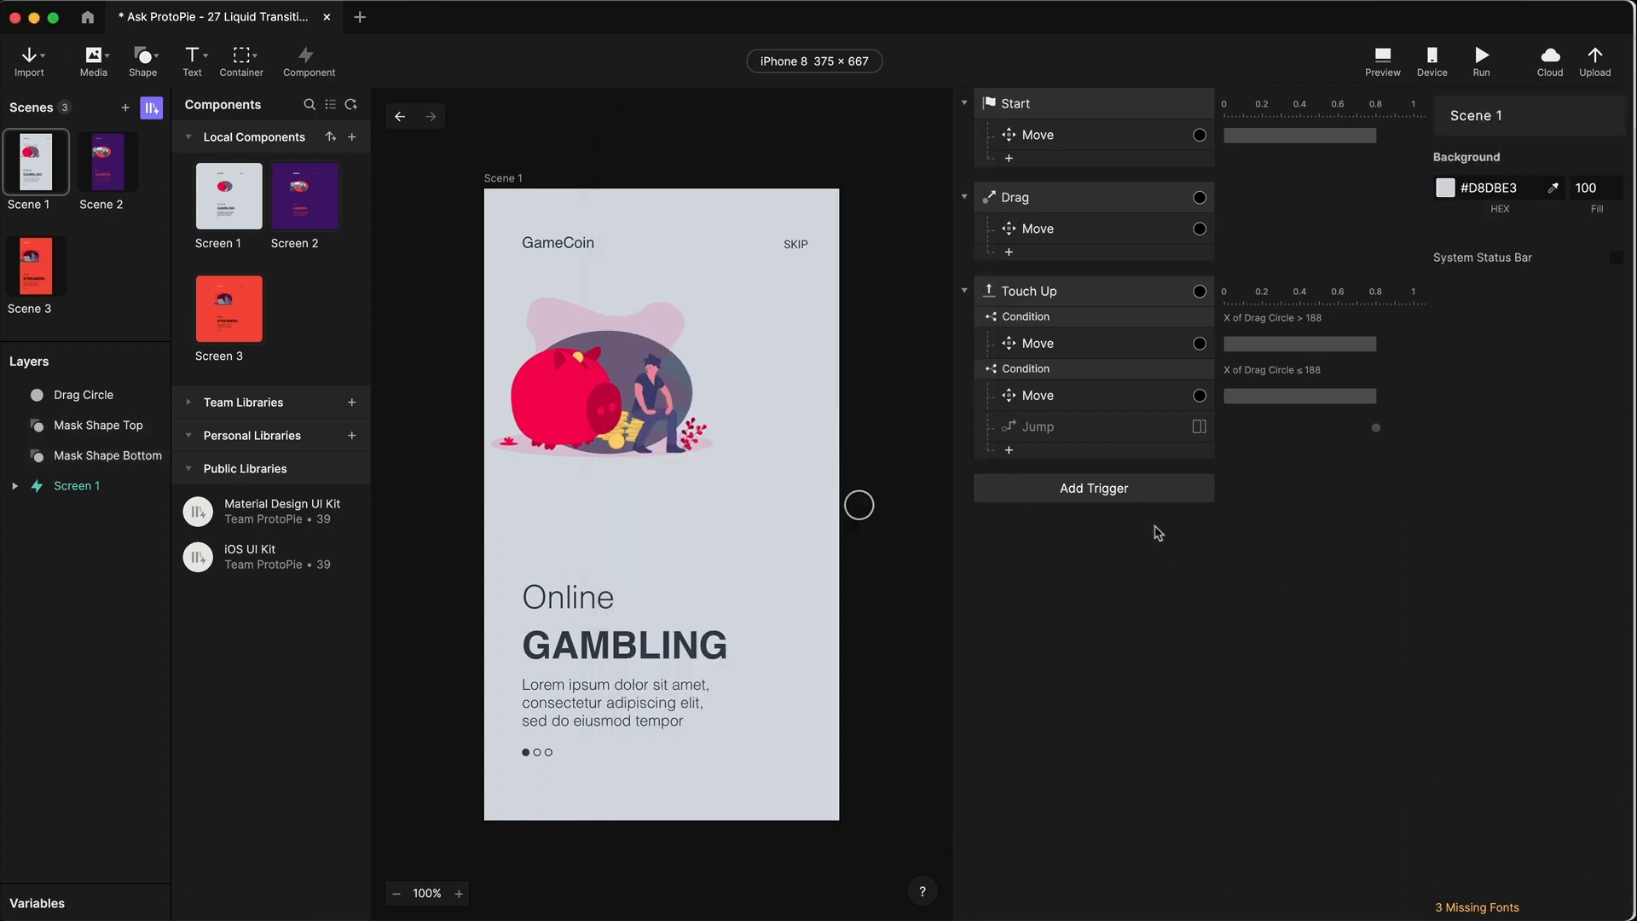
- Add a Chain trigger on the Drag Circle's X property and rename it Chain X
left_click(1131, 491)
left_click(1184, 543)
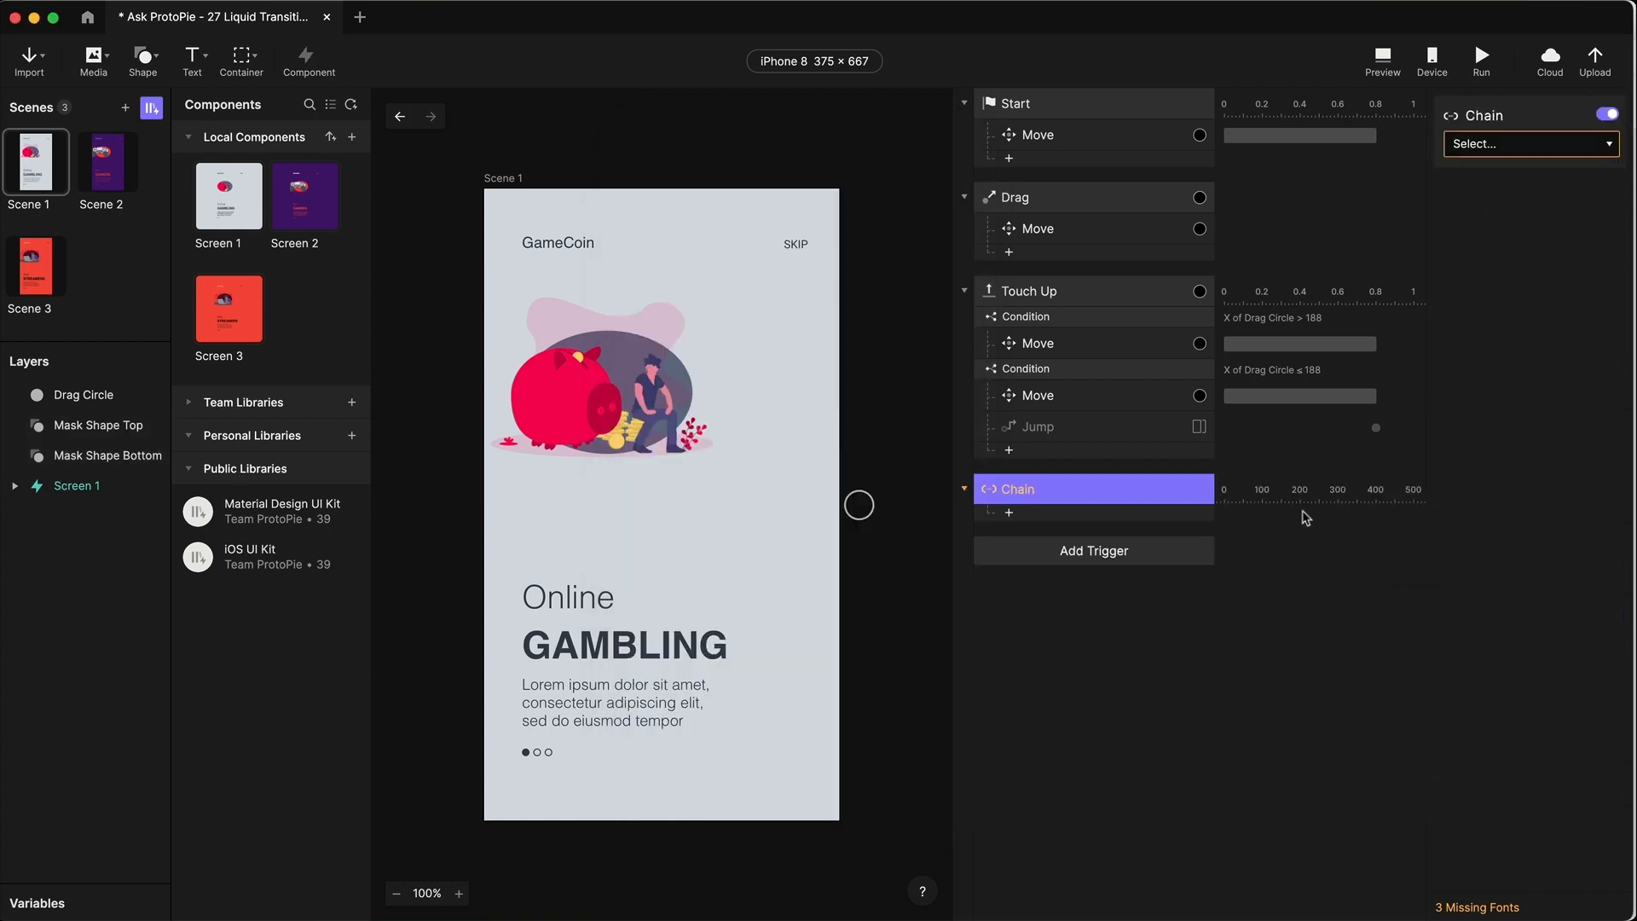
left_click(1521, 151)
left_click(1507, 217)
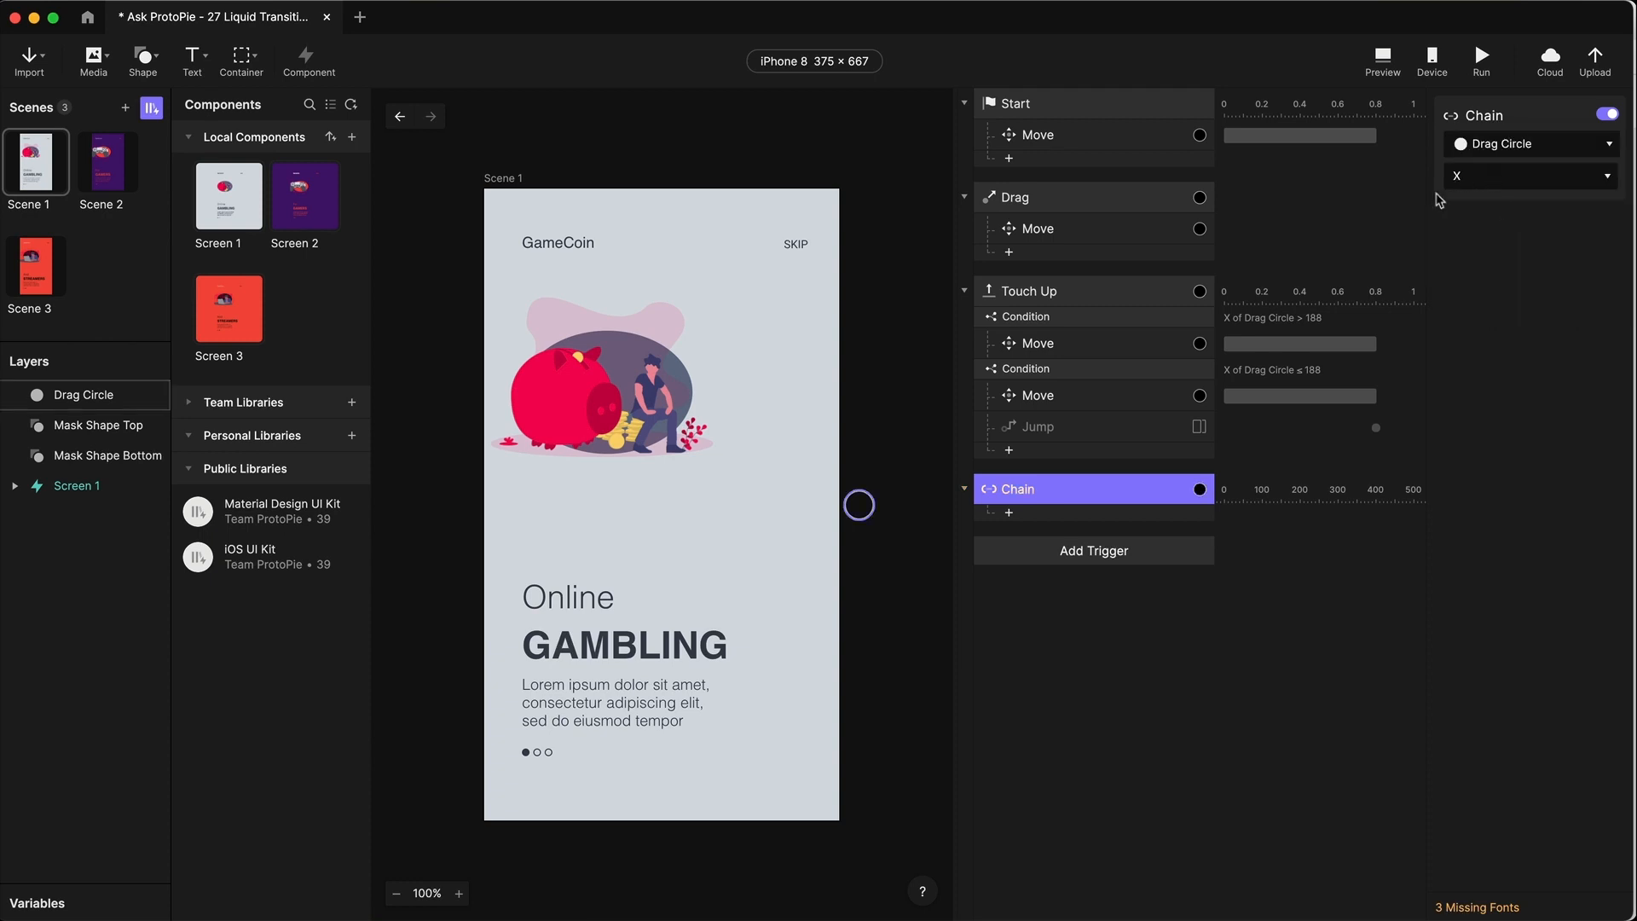
double_click(1035, 490)
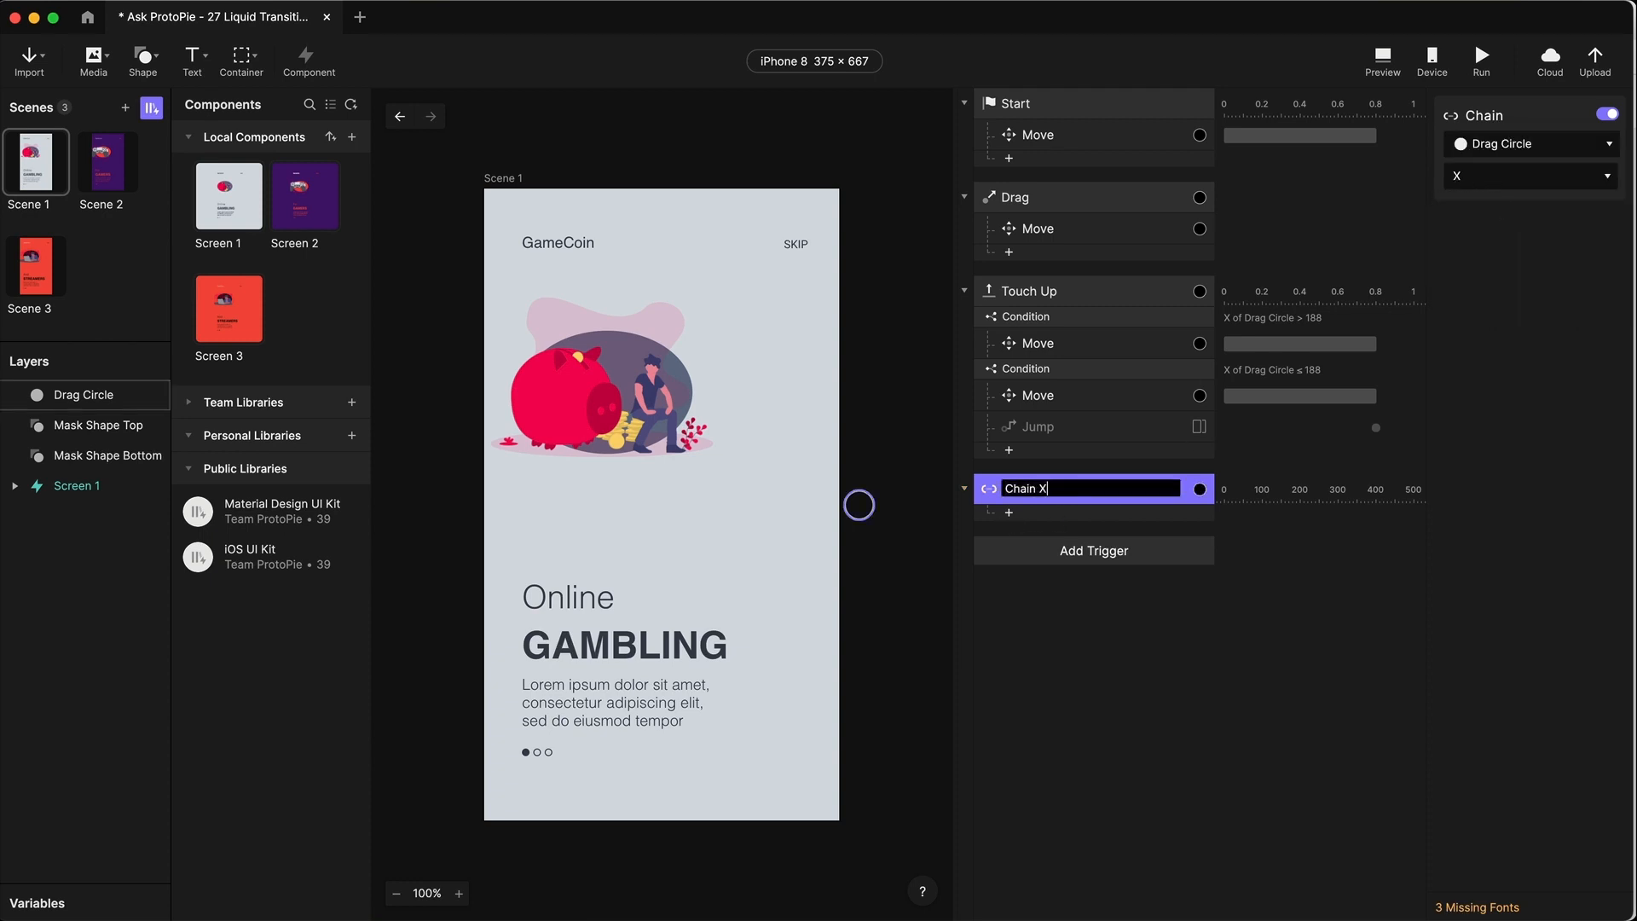
type("X")
key("Return")
left_click(1119, 713)
- Add a Scale response to Chain X with an X range from 396 to 0 and a starting width of 0
left_click(1078, 513)
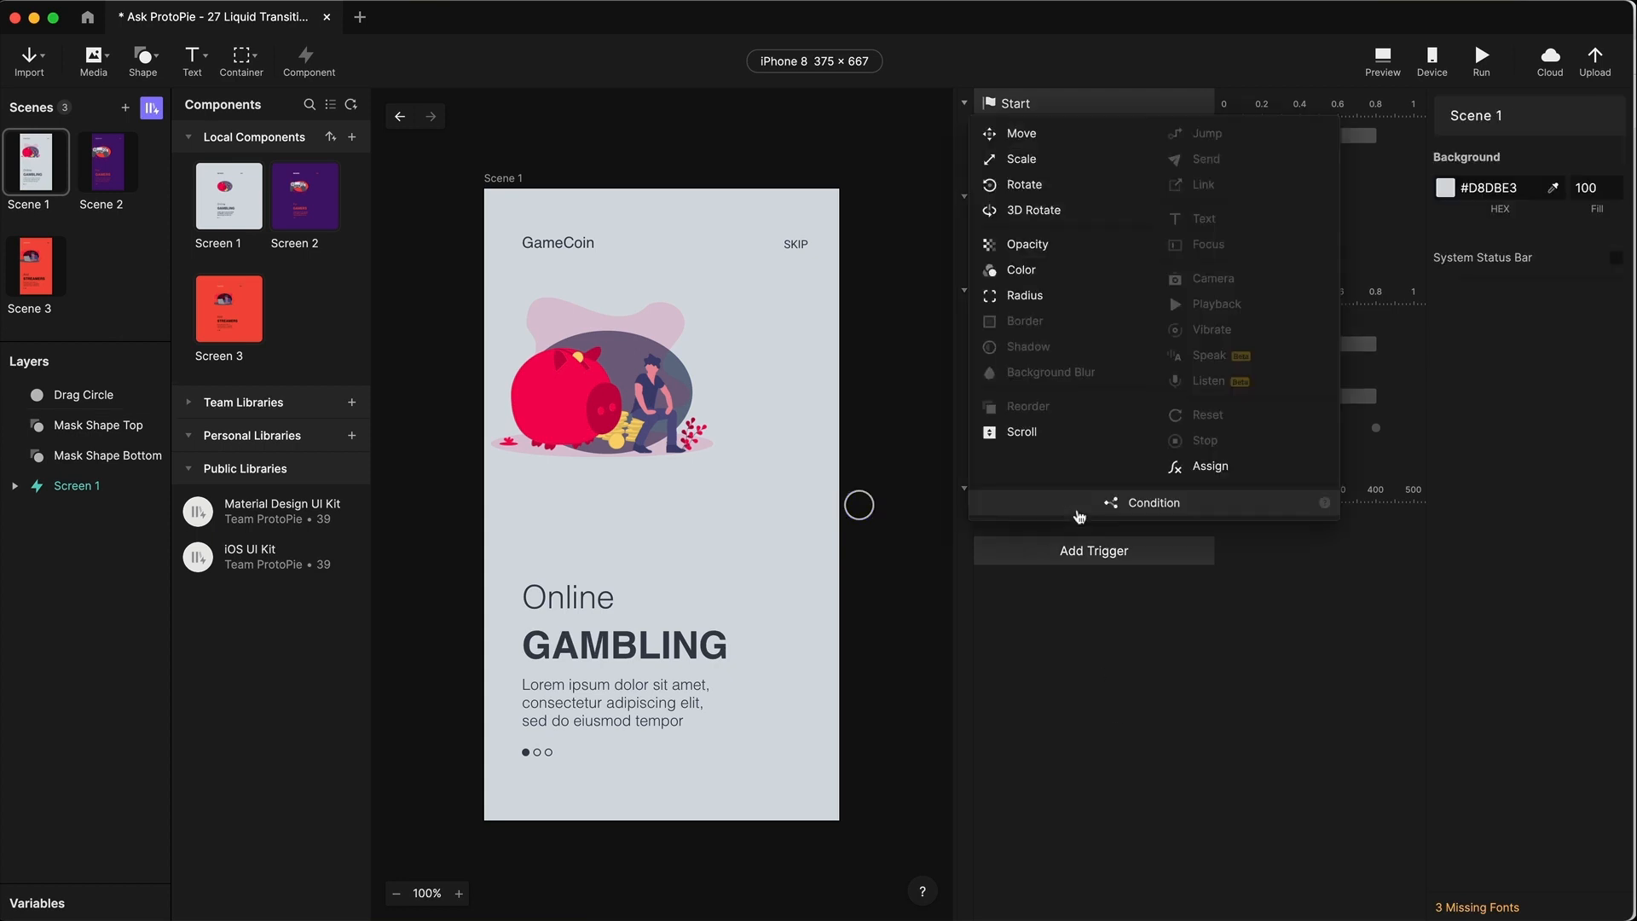
left_click(1015, 163)
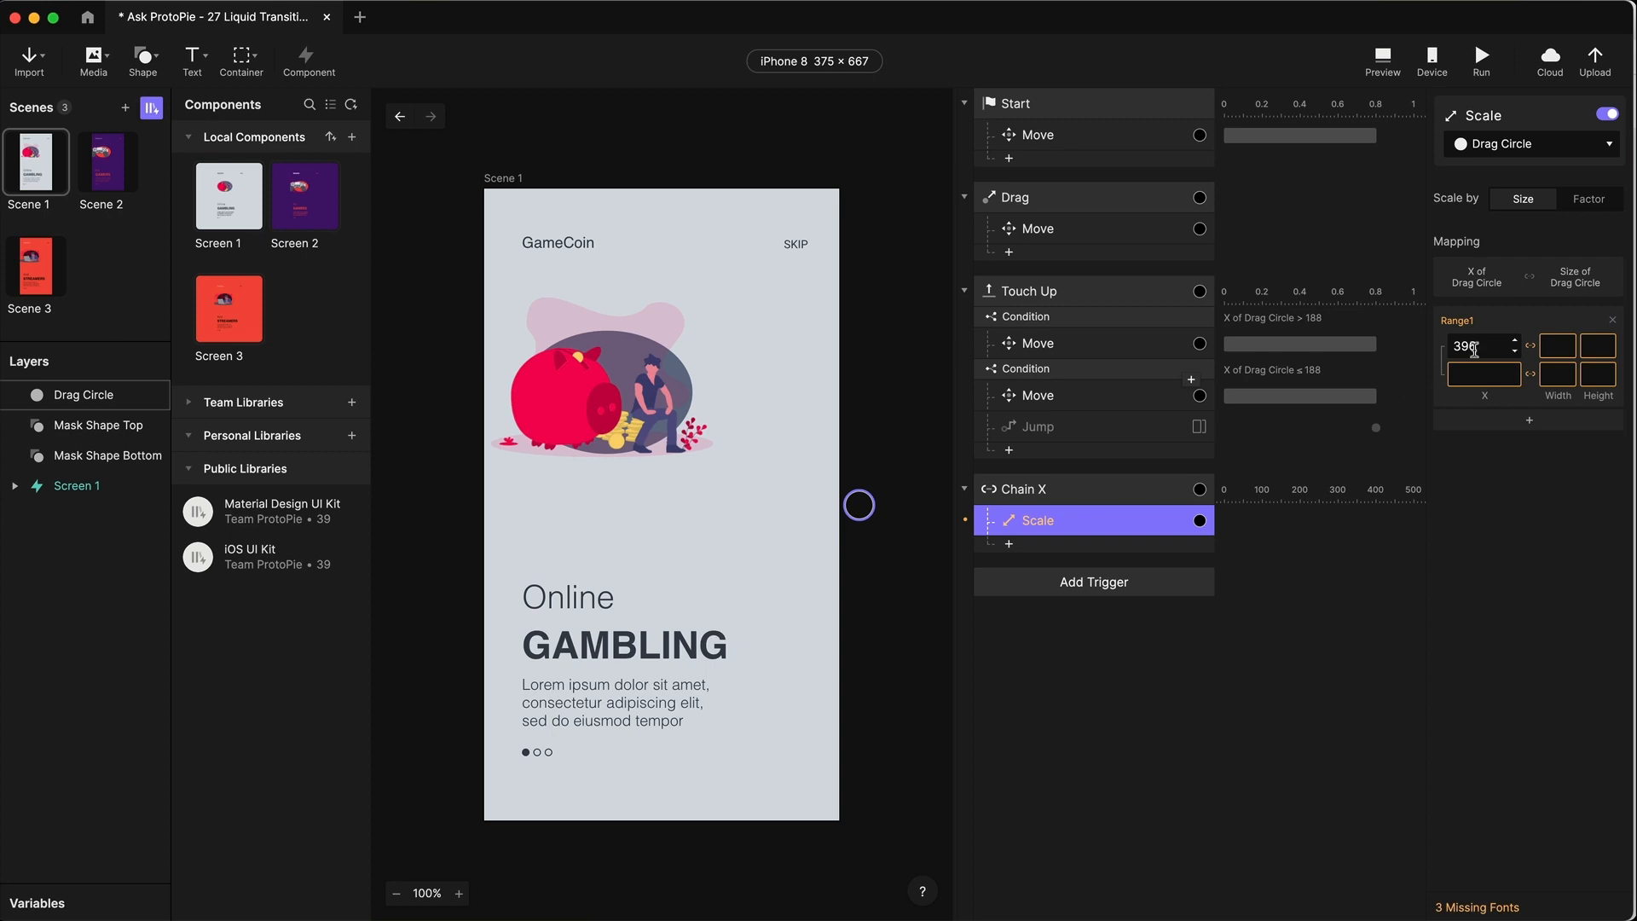
left_click(1480, 346)
left_click(1475, 377)
type("0")
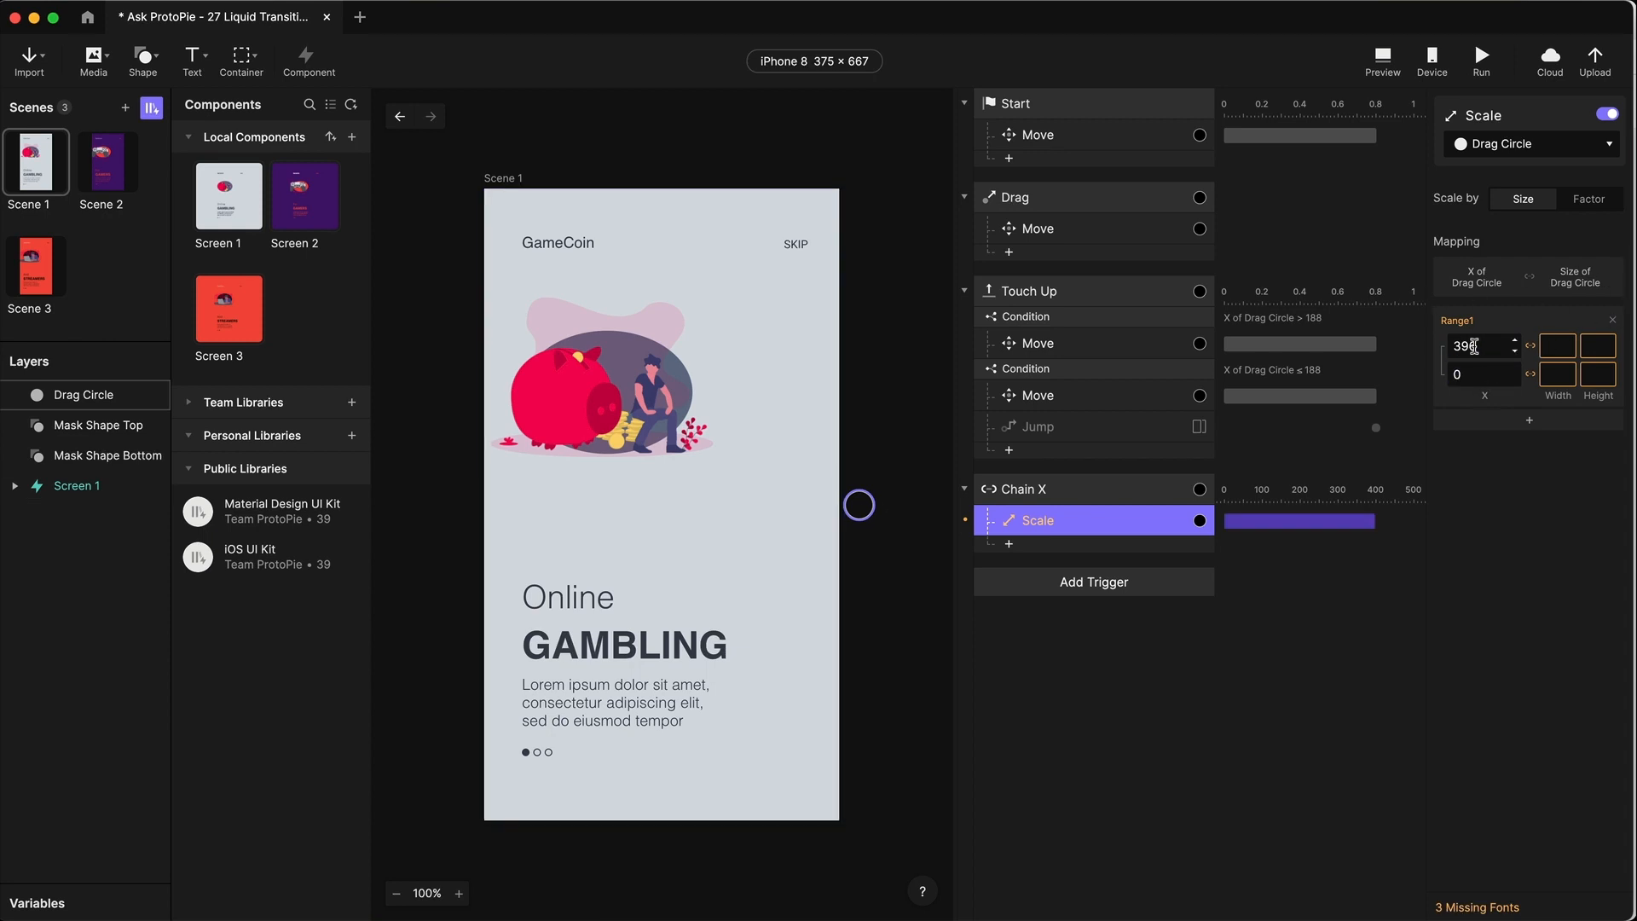
left_click(1561, 346)
left_click(1552, 379)
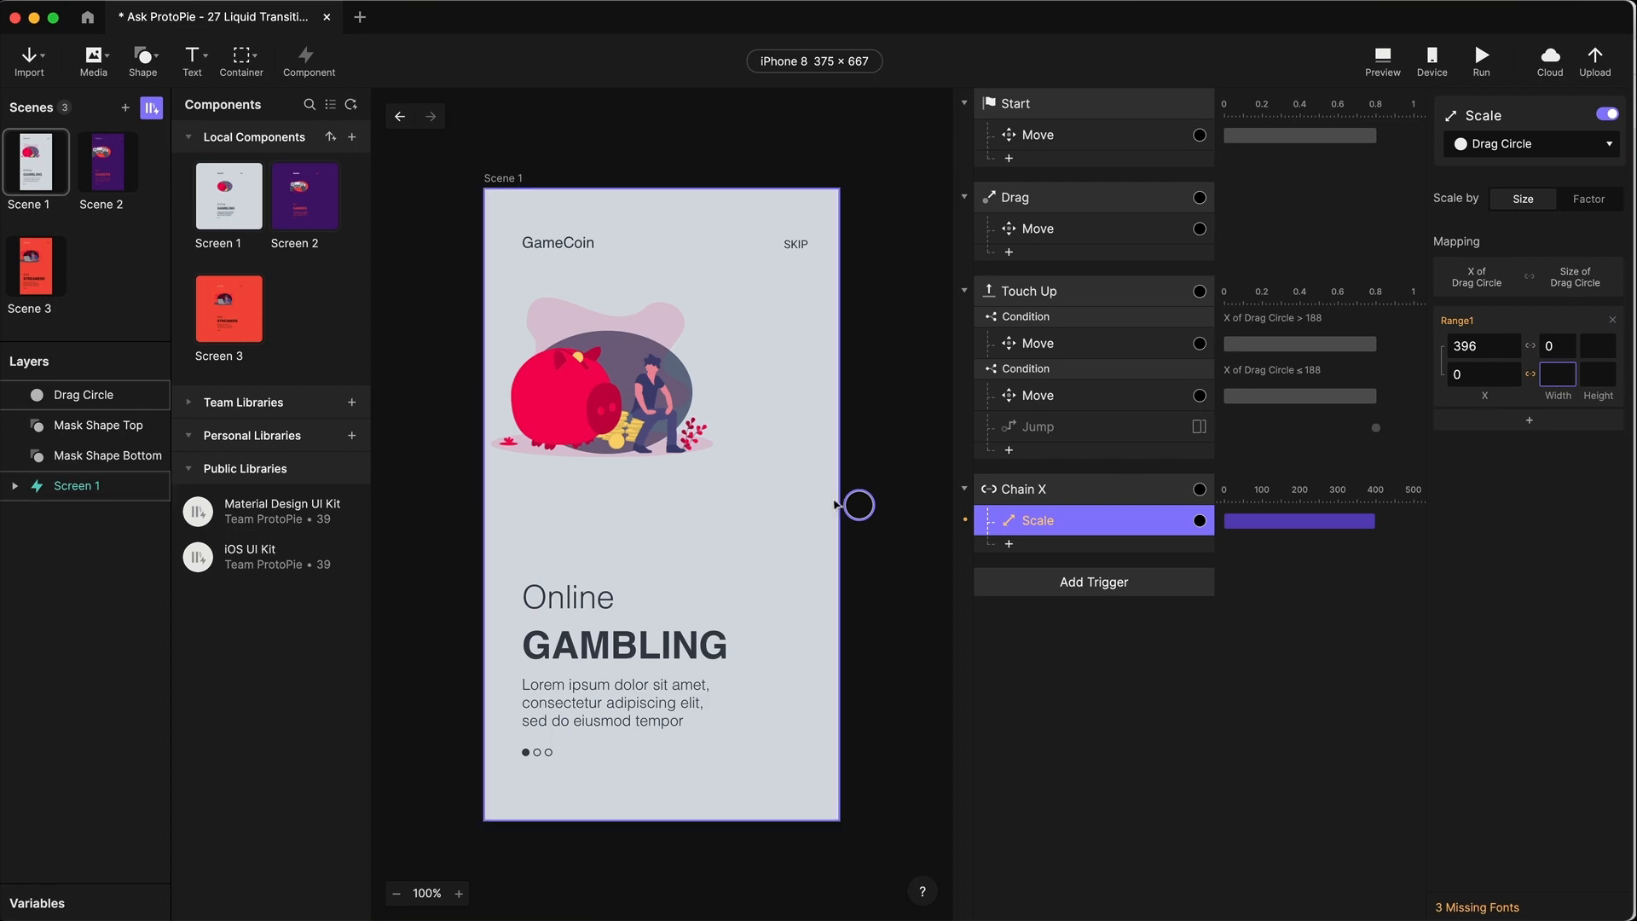
- Switch to Chrome and swipe the published prototype fully across to examine how wide the liquid shape stretches
key("super+Tab")
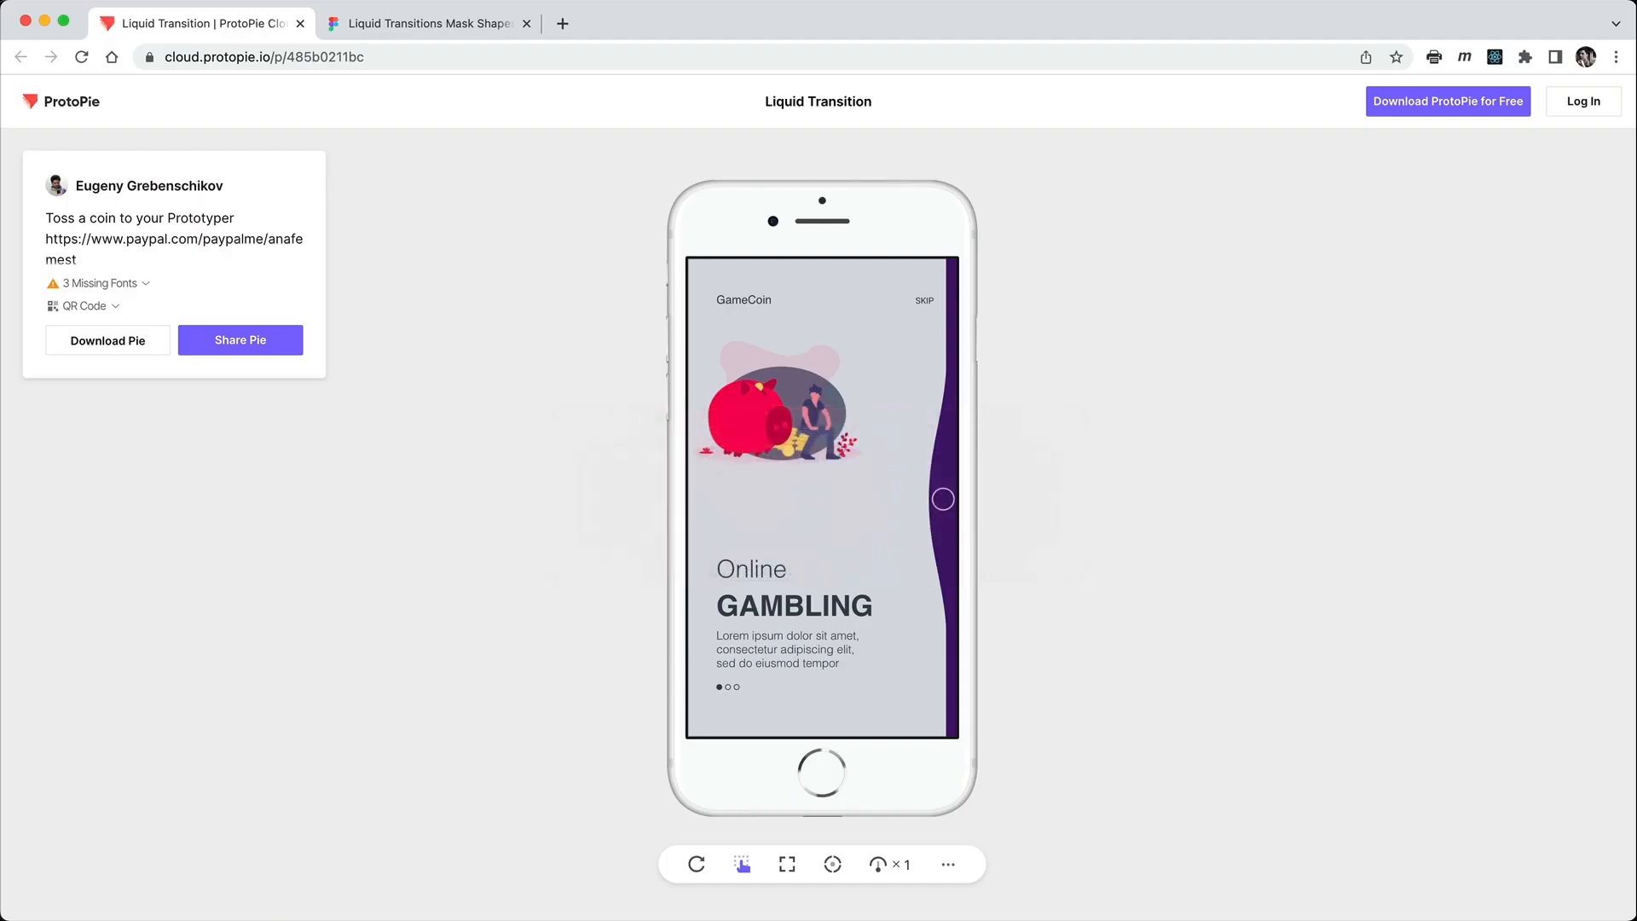
left_click_drag(942, 500, 689, 511)
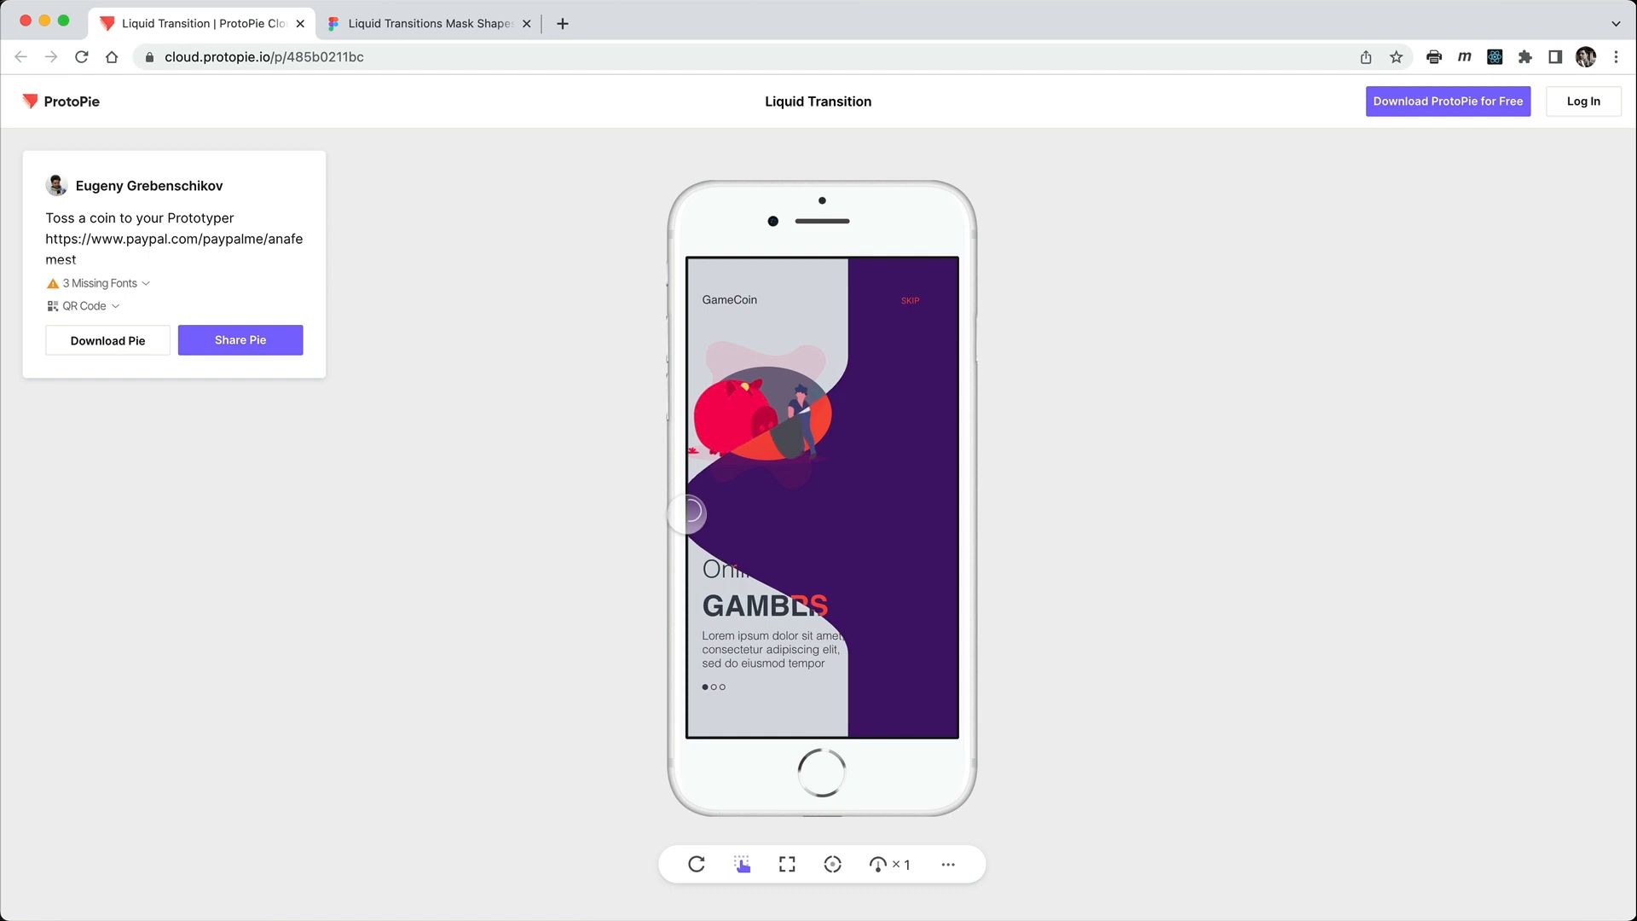
left_click_drag(689, 511, 689, 511)
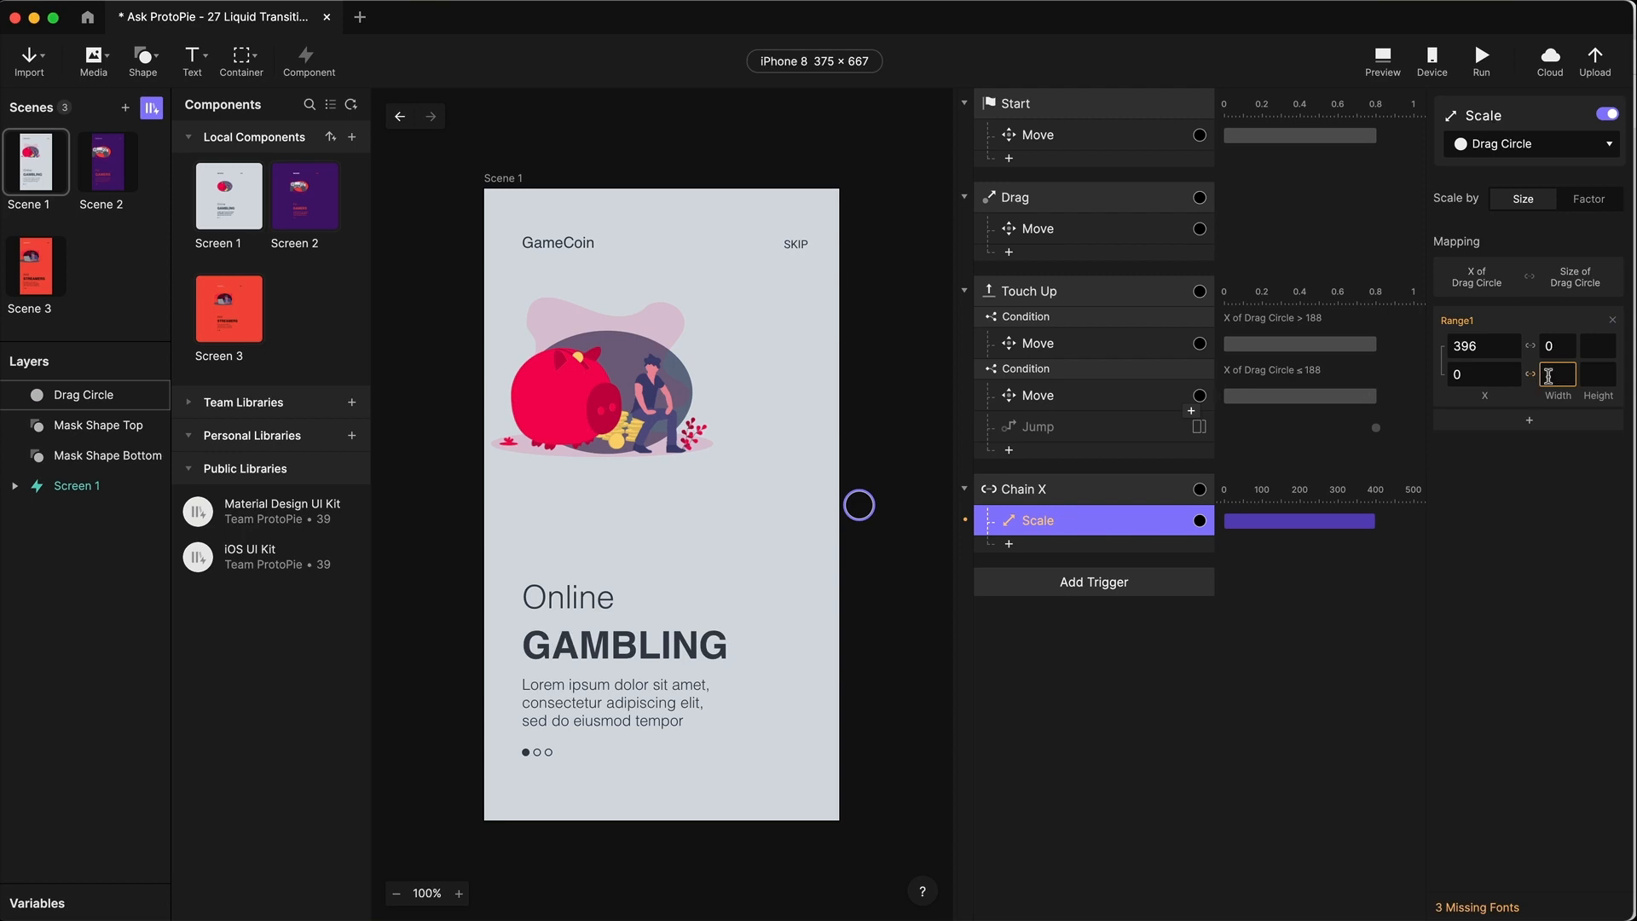
- Set the Scale response's end width to 400 and its target layer to Mask Shape Top
left_click(1549, 376)
left_click(1506, 145)
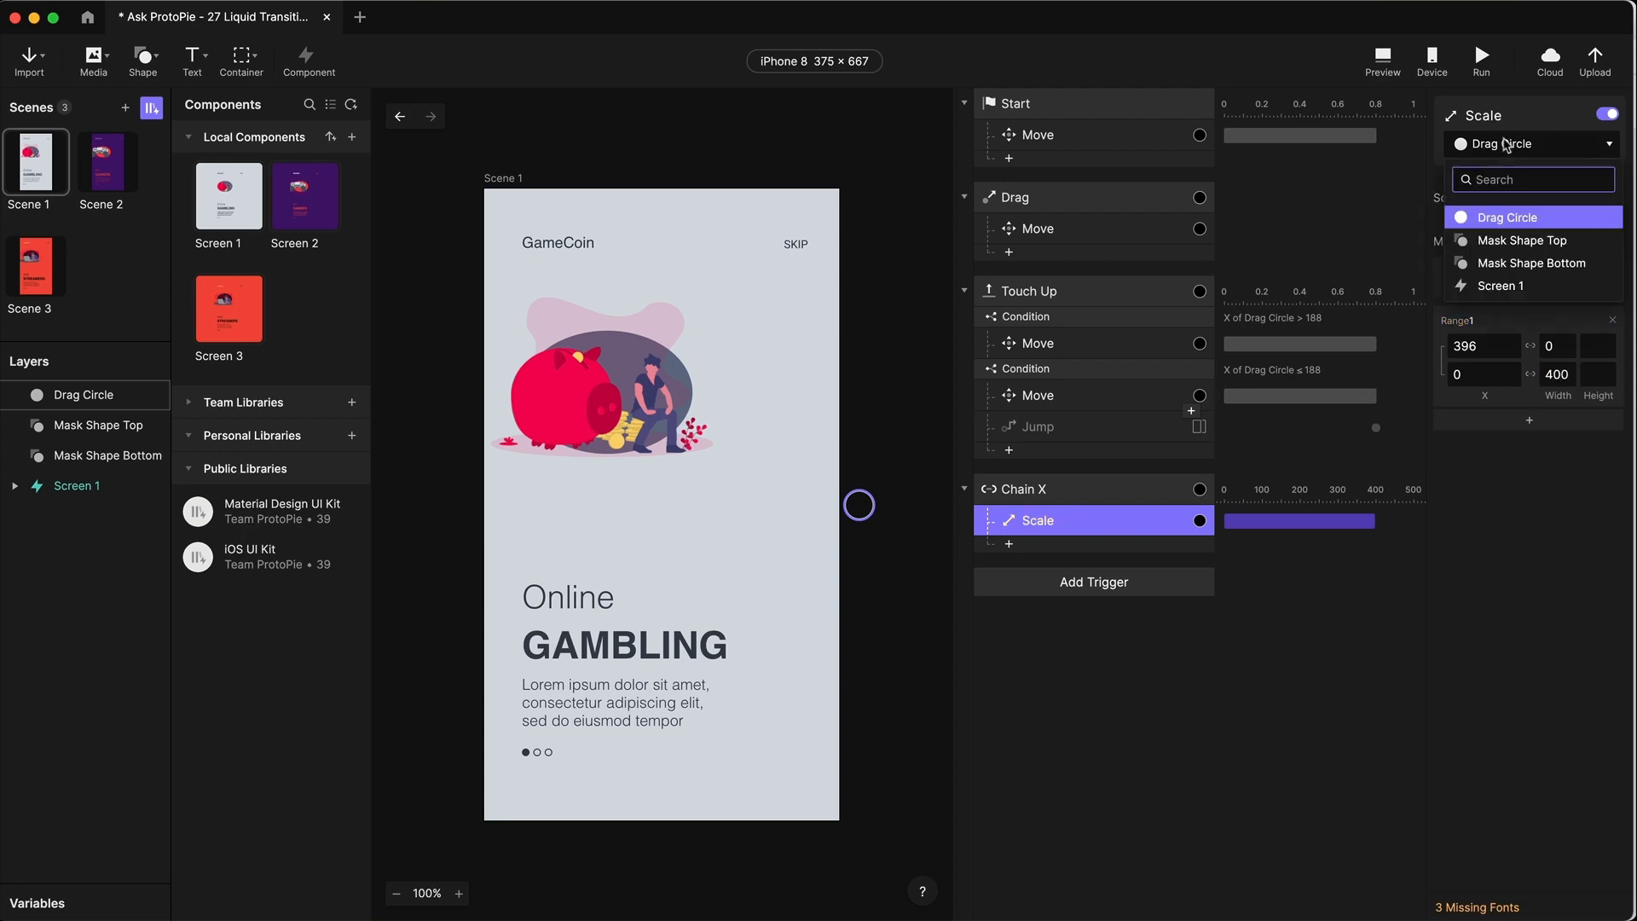
left_click(1513, 242)
left_click(1183, 806)
- Duplicate the Scale response in Chain X, retarget the copy to Mask Shape Bottom, and open the preview
left_click(1098, 520)
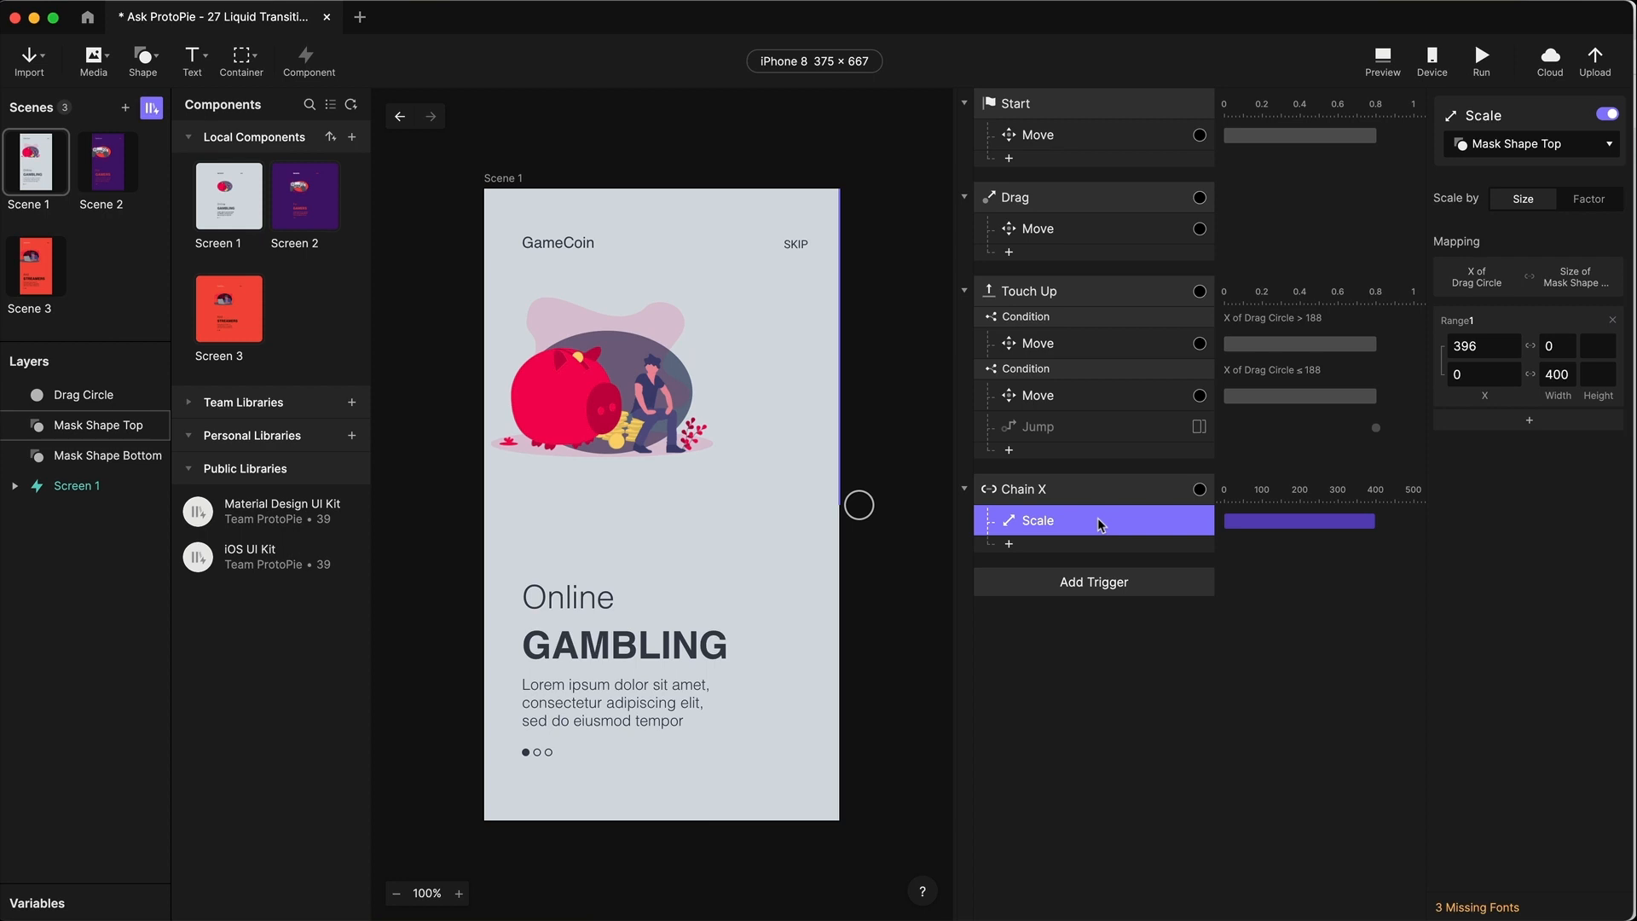
key("super+d")
left_click(1526, 146)
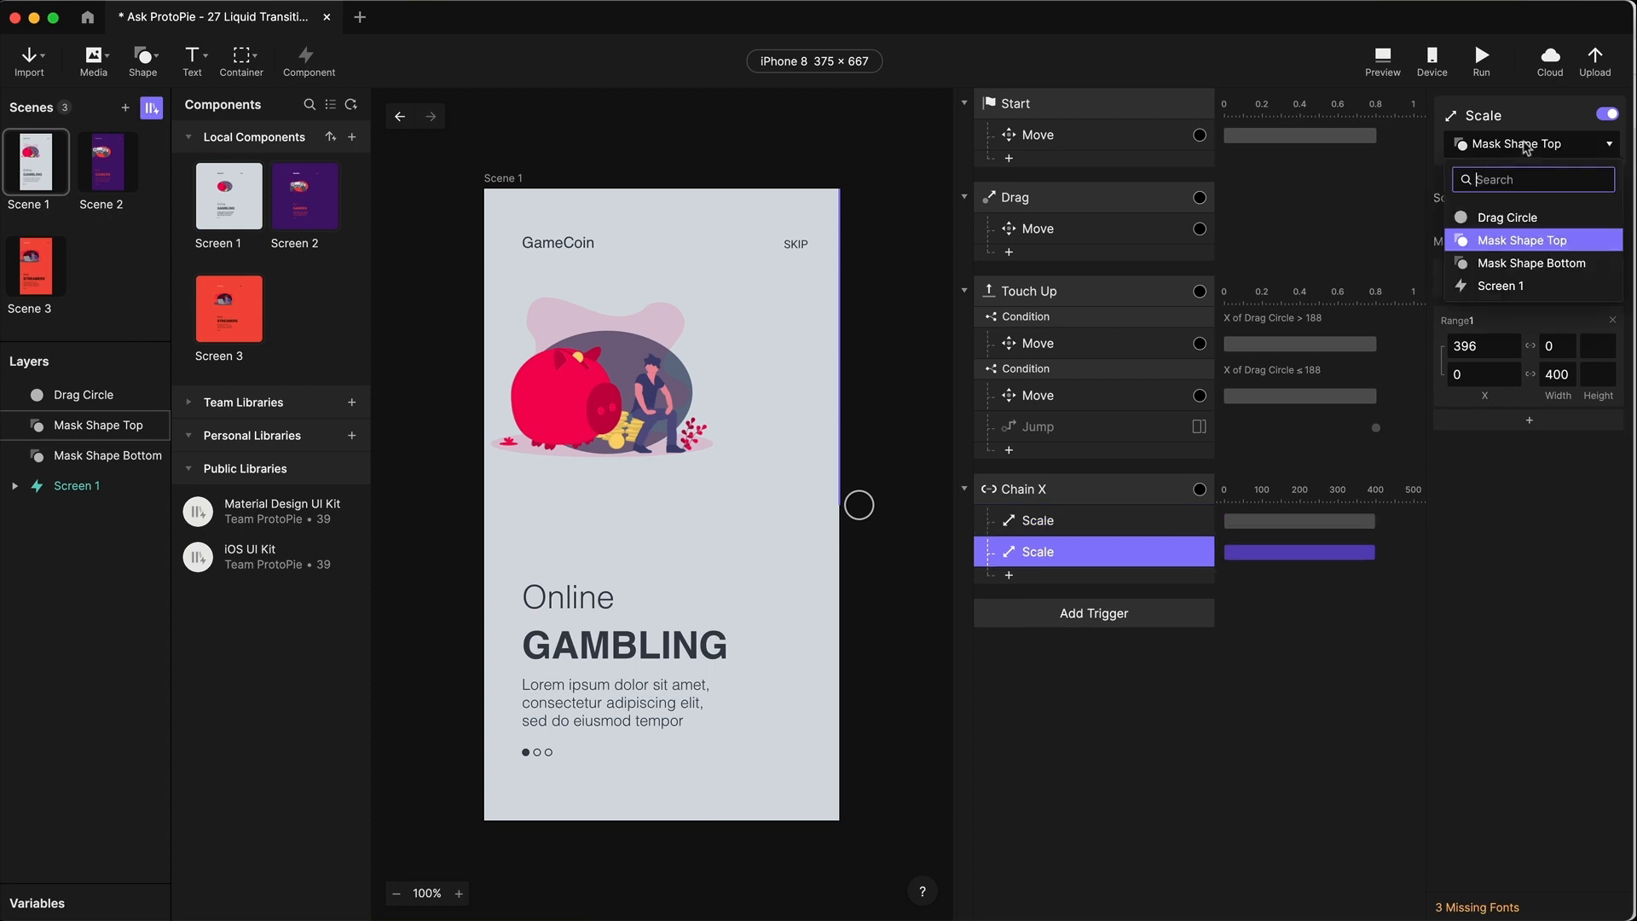
left_click(1531, 262)
left_click(1384, 60)
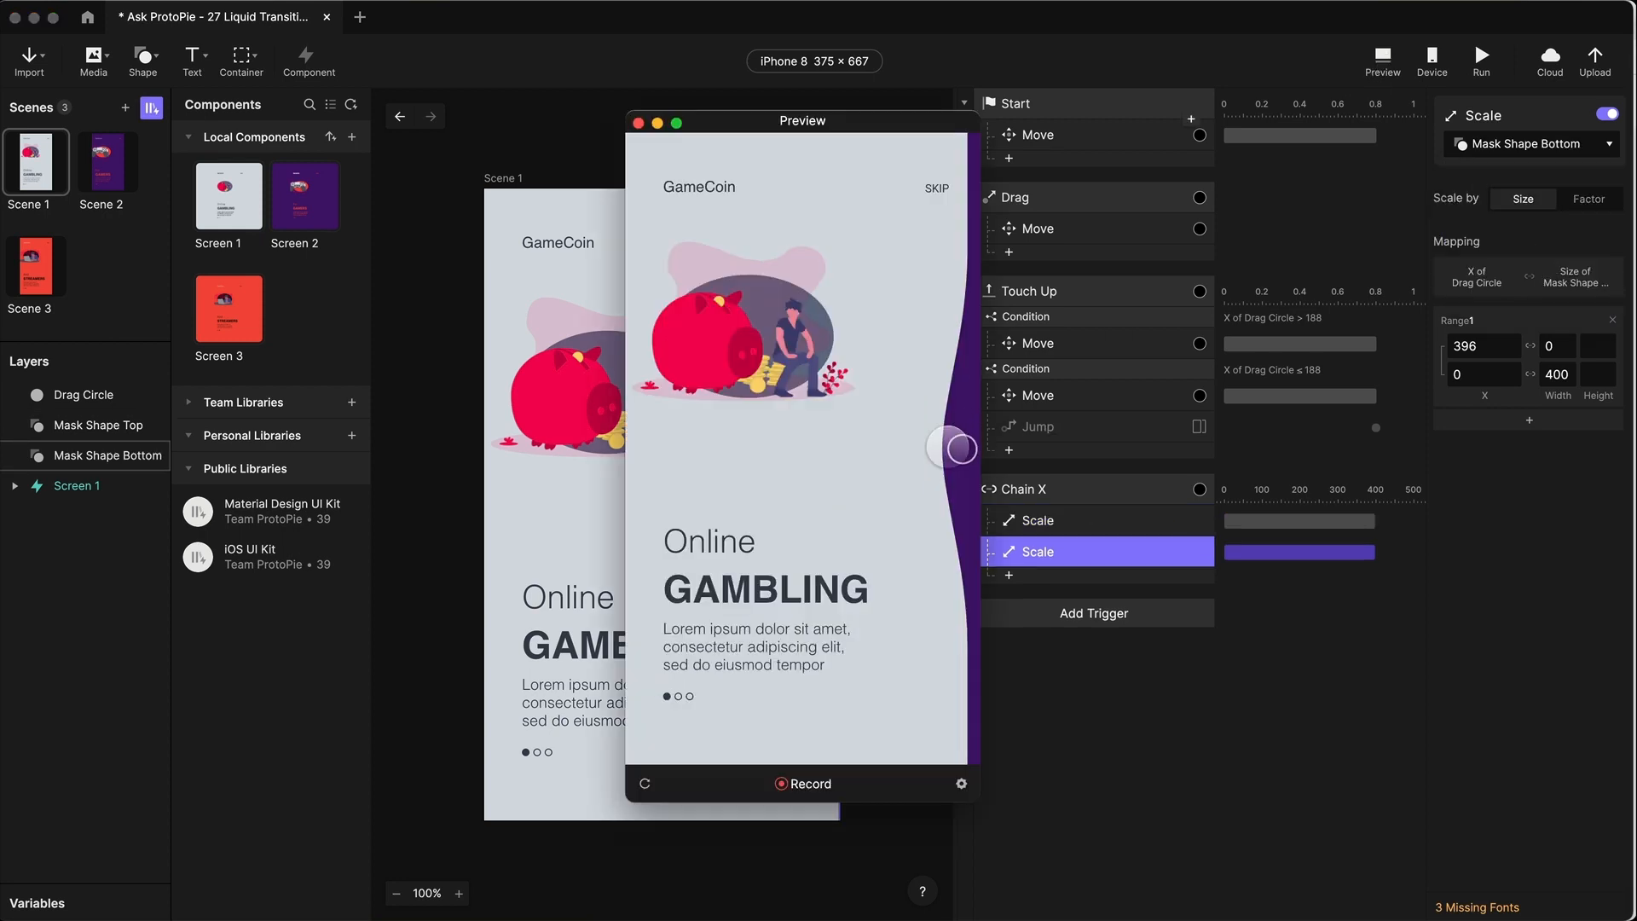
- Move the drag circle slightly in the preview to examine how both mask shapes stretch, and close the preview
mouse_move(962, 448)
left_mouse_down()
mouse_move(679, 443)
mouse_move(785, 452)
mouse_move(644, 341)
mouse_move(855, 458)
mouse_move(902, 460)
mouse_move(671, 448)
mouse_move(892, 446)
mouse_move(639, 446)
mouse_move(952, 445)
left_mouse_up()
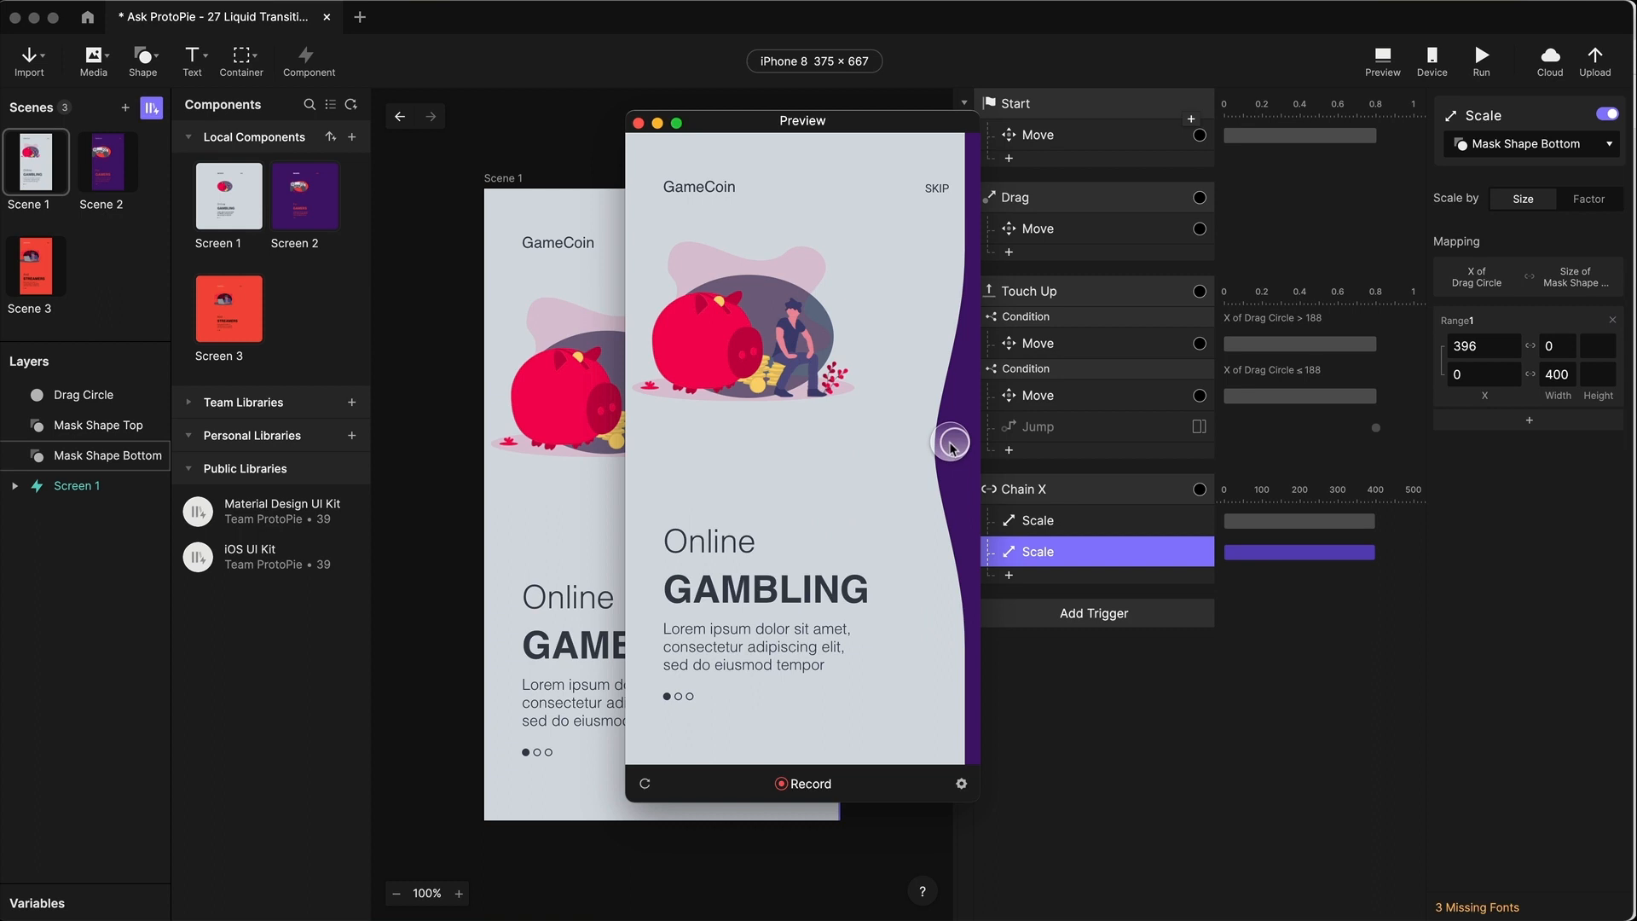
left_click(638, 122)
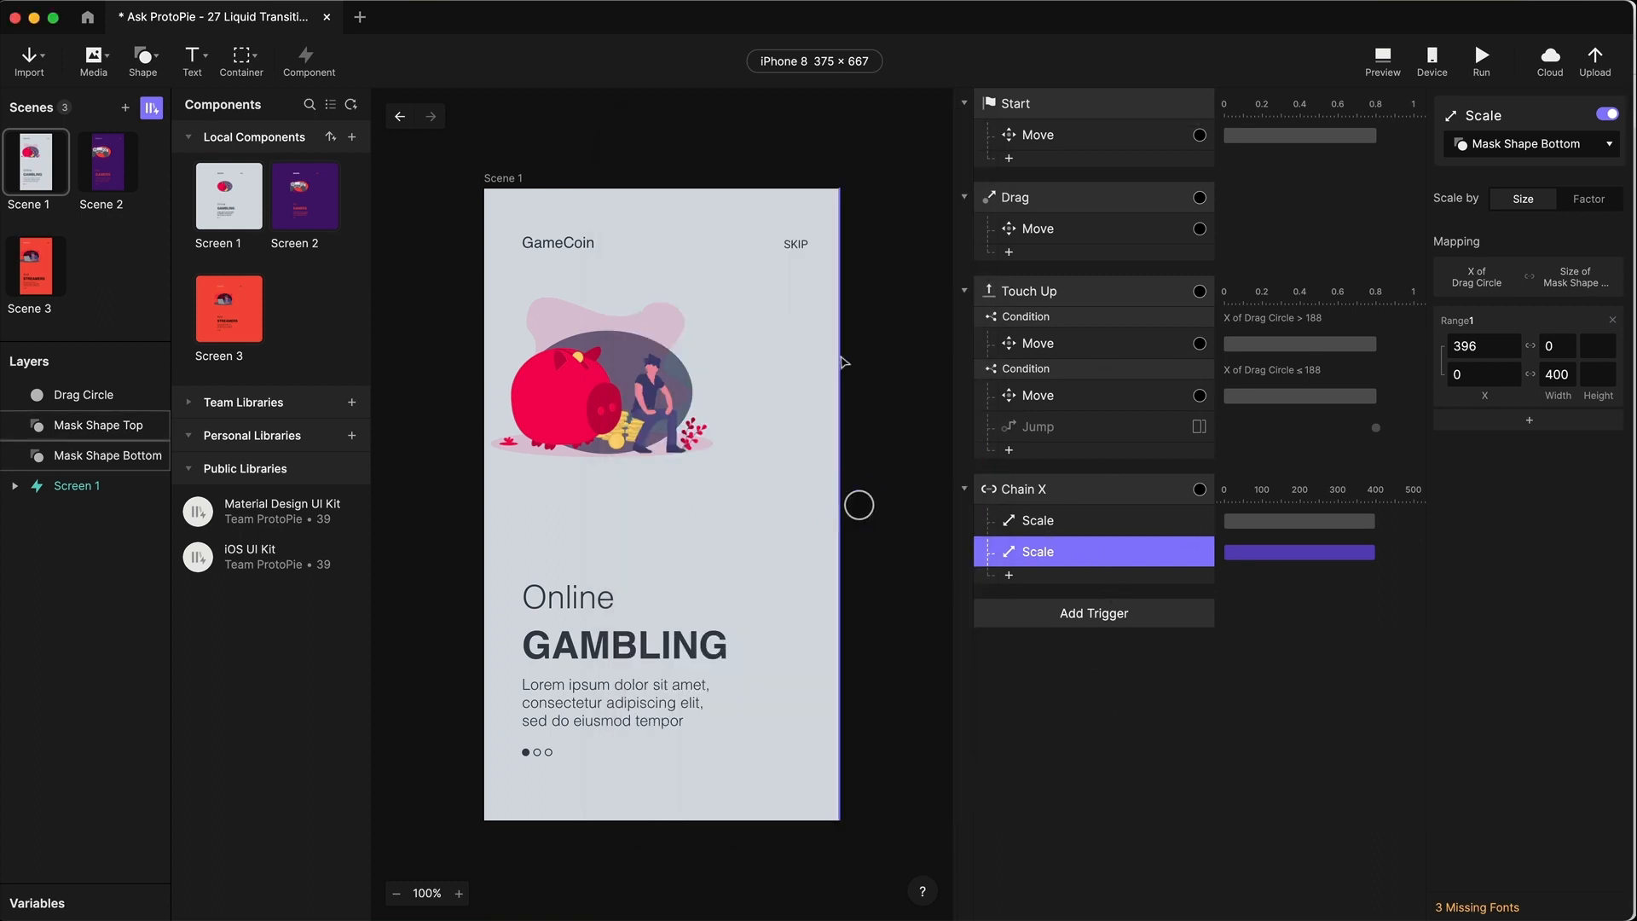
left_click(1068, 646)
- Rename the two Scale responses in Chain X as Scale Top Mask and Scale Bottom Mask
left_click(1050, 519)
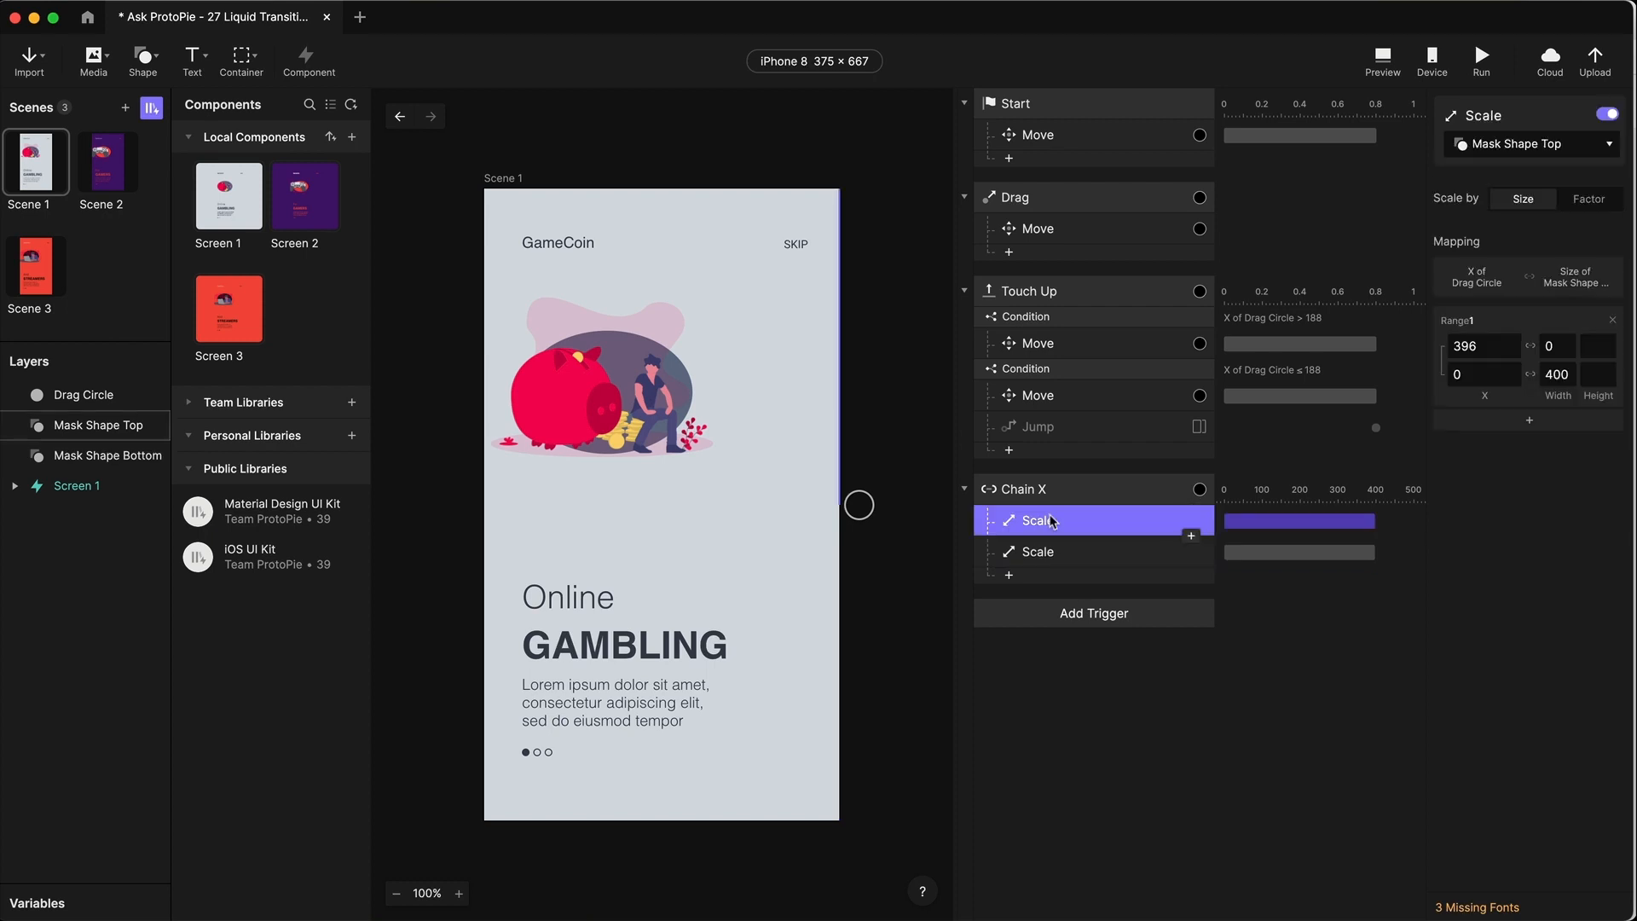
double_click(1051, 520)
left_click(1072, 517)
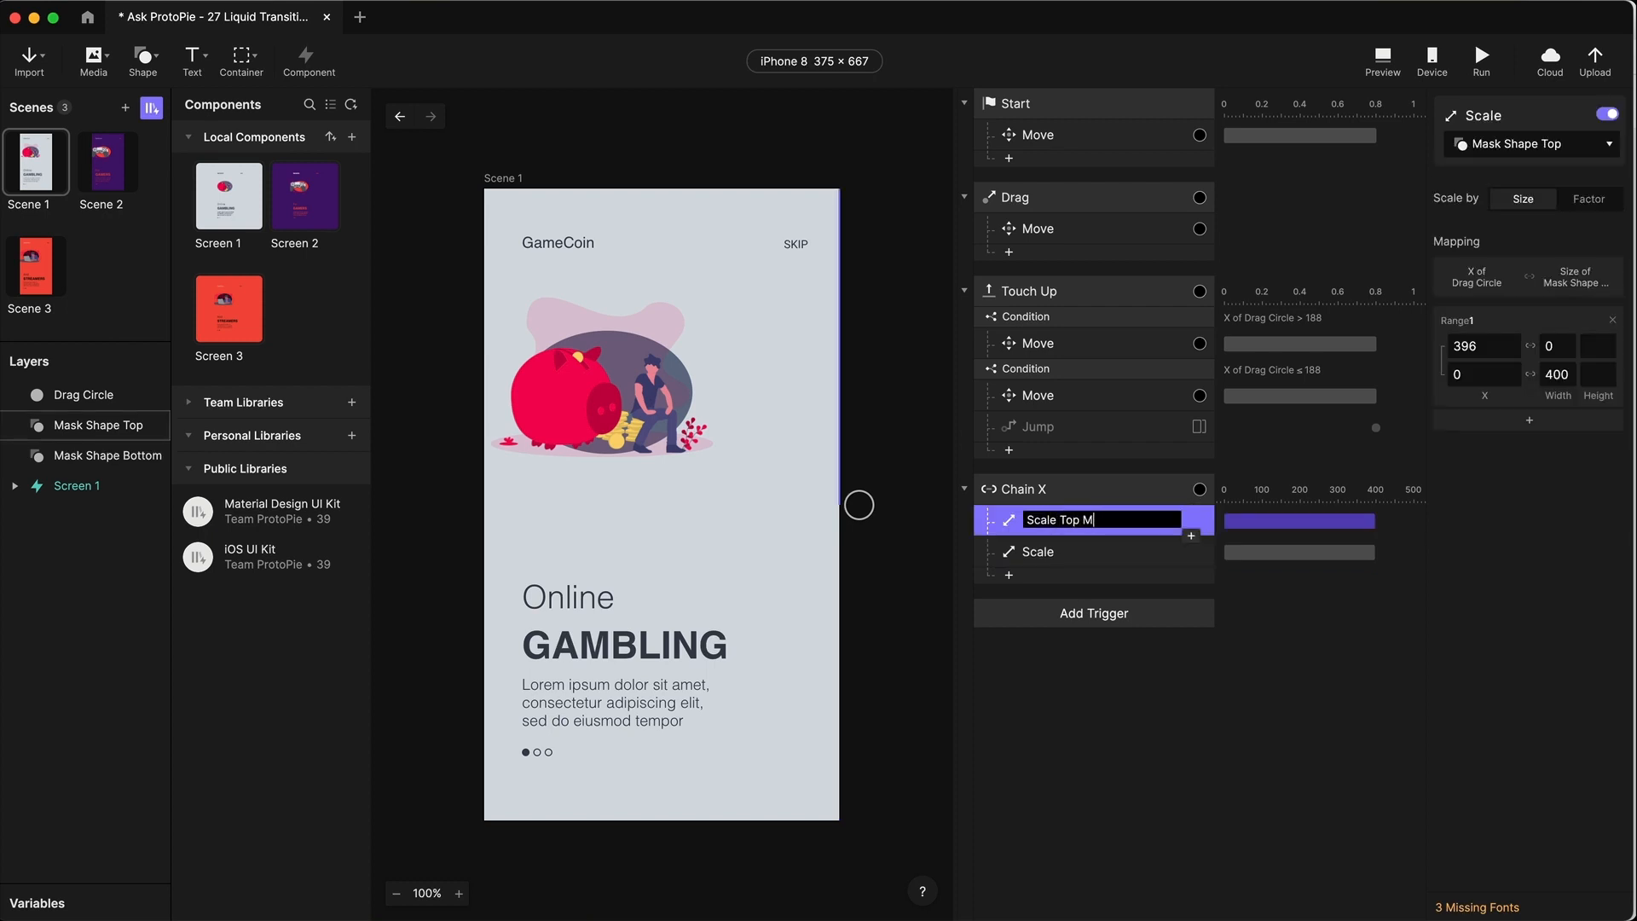
left_click(1039, 556)
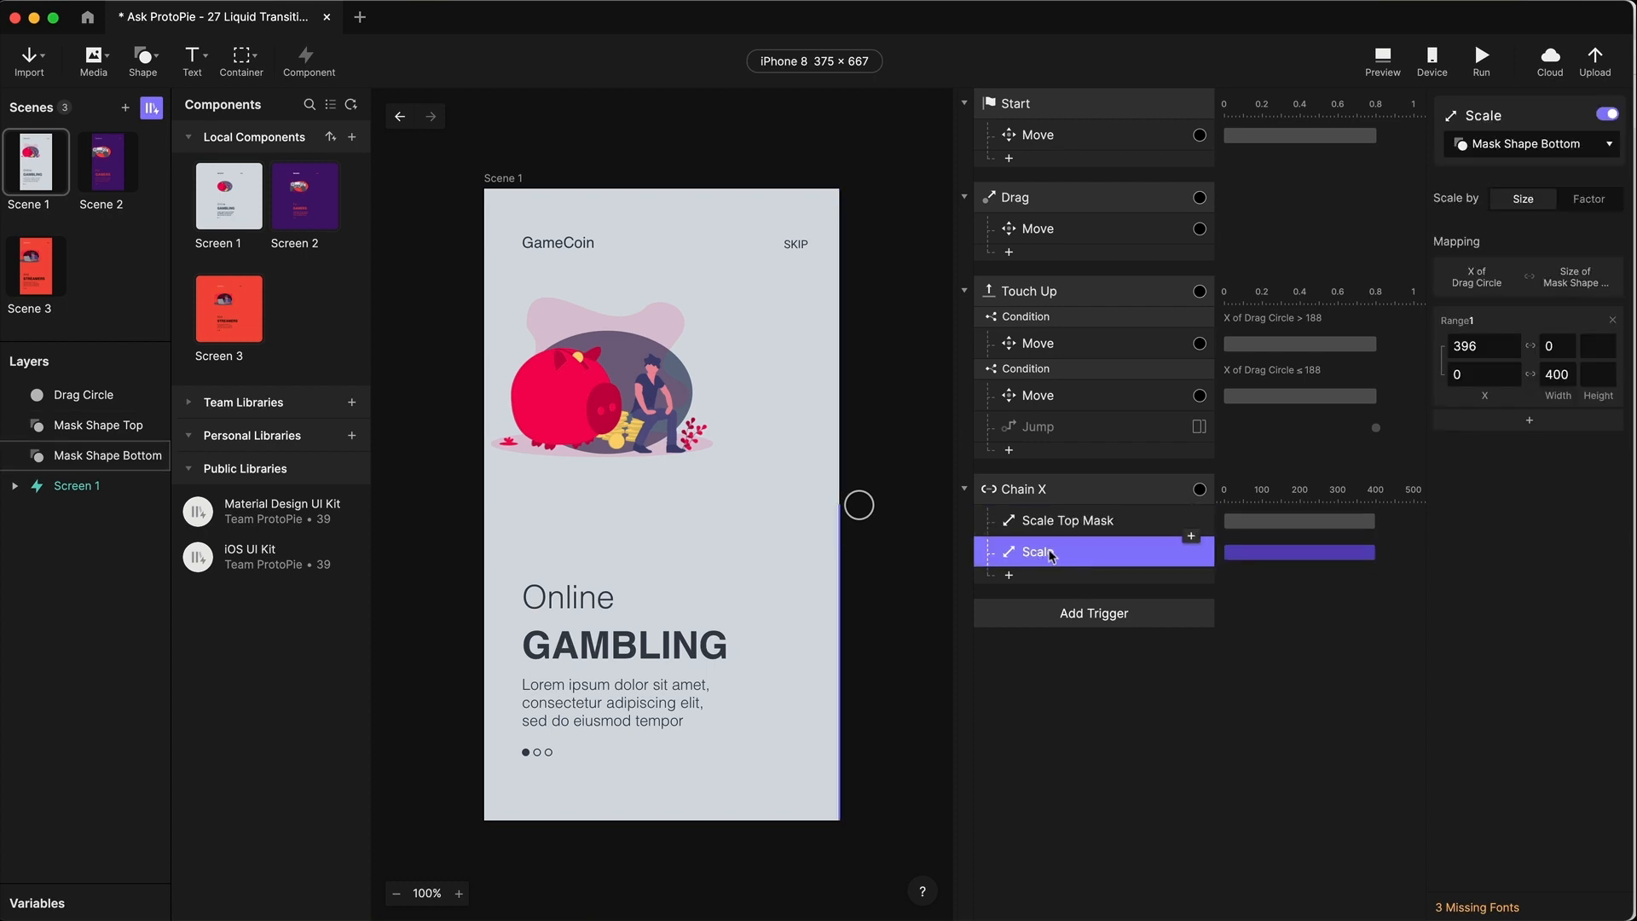
double_click(1051, 555)
left_click(1082, 550)
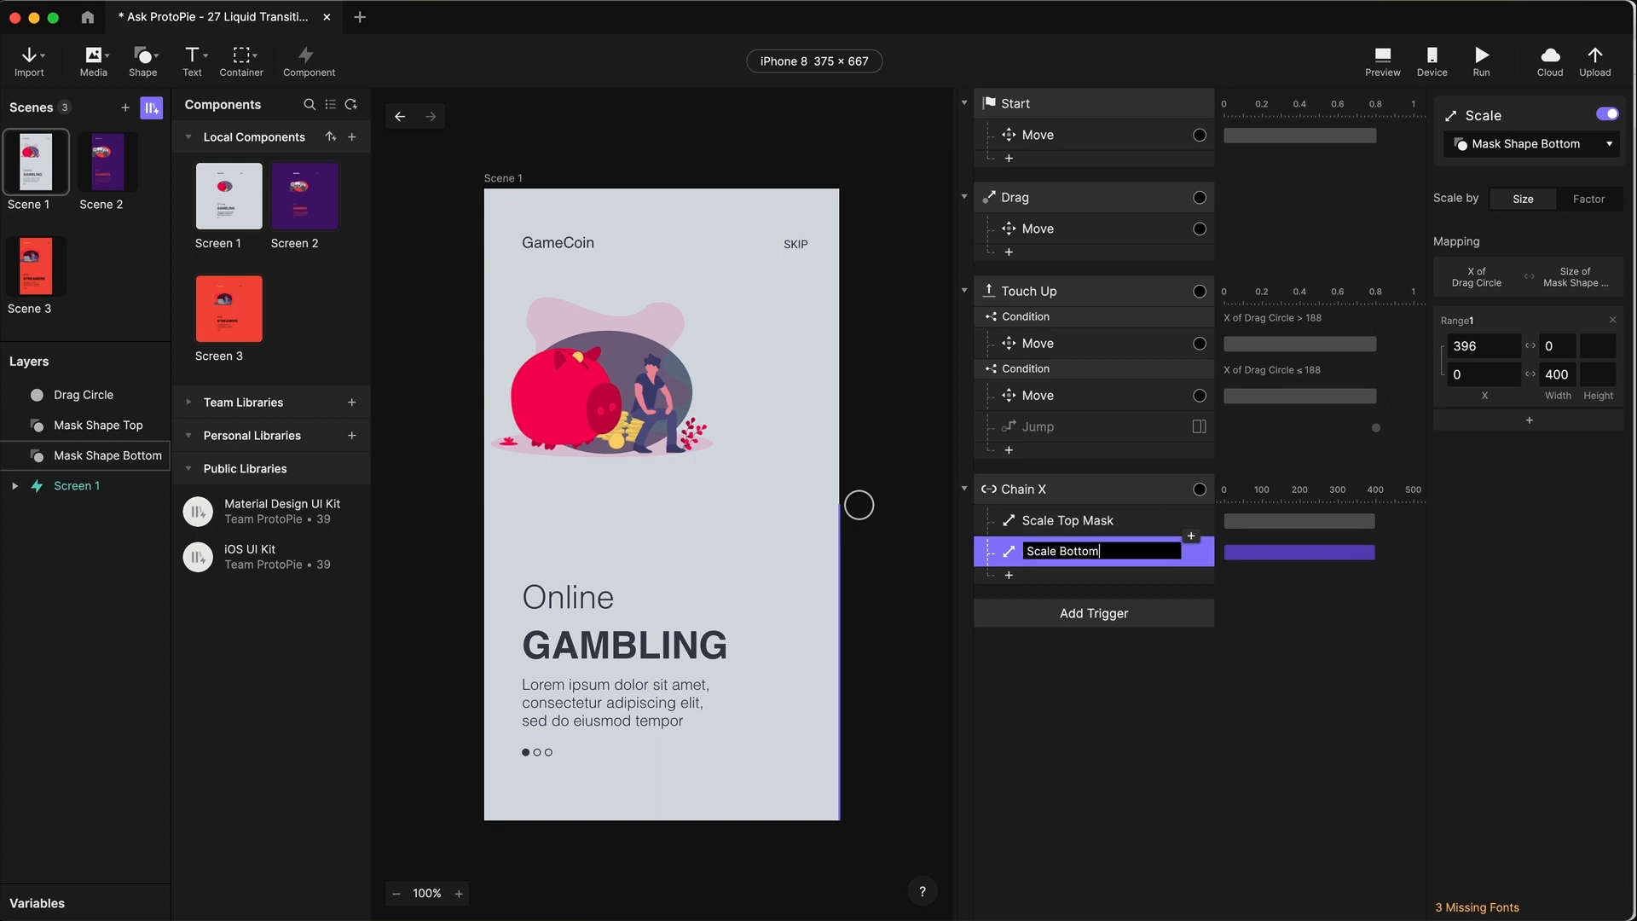
key("Return")
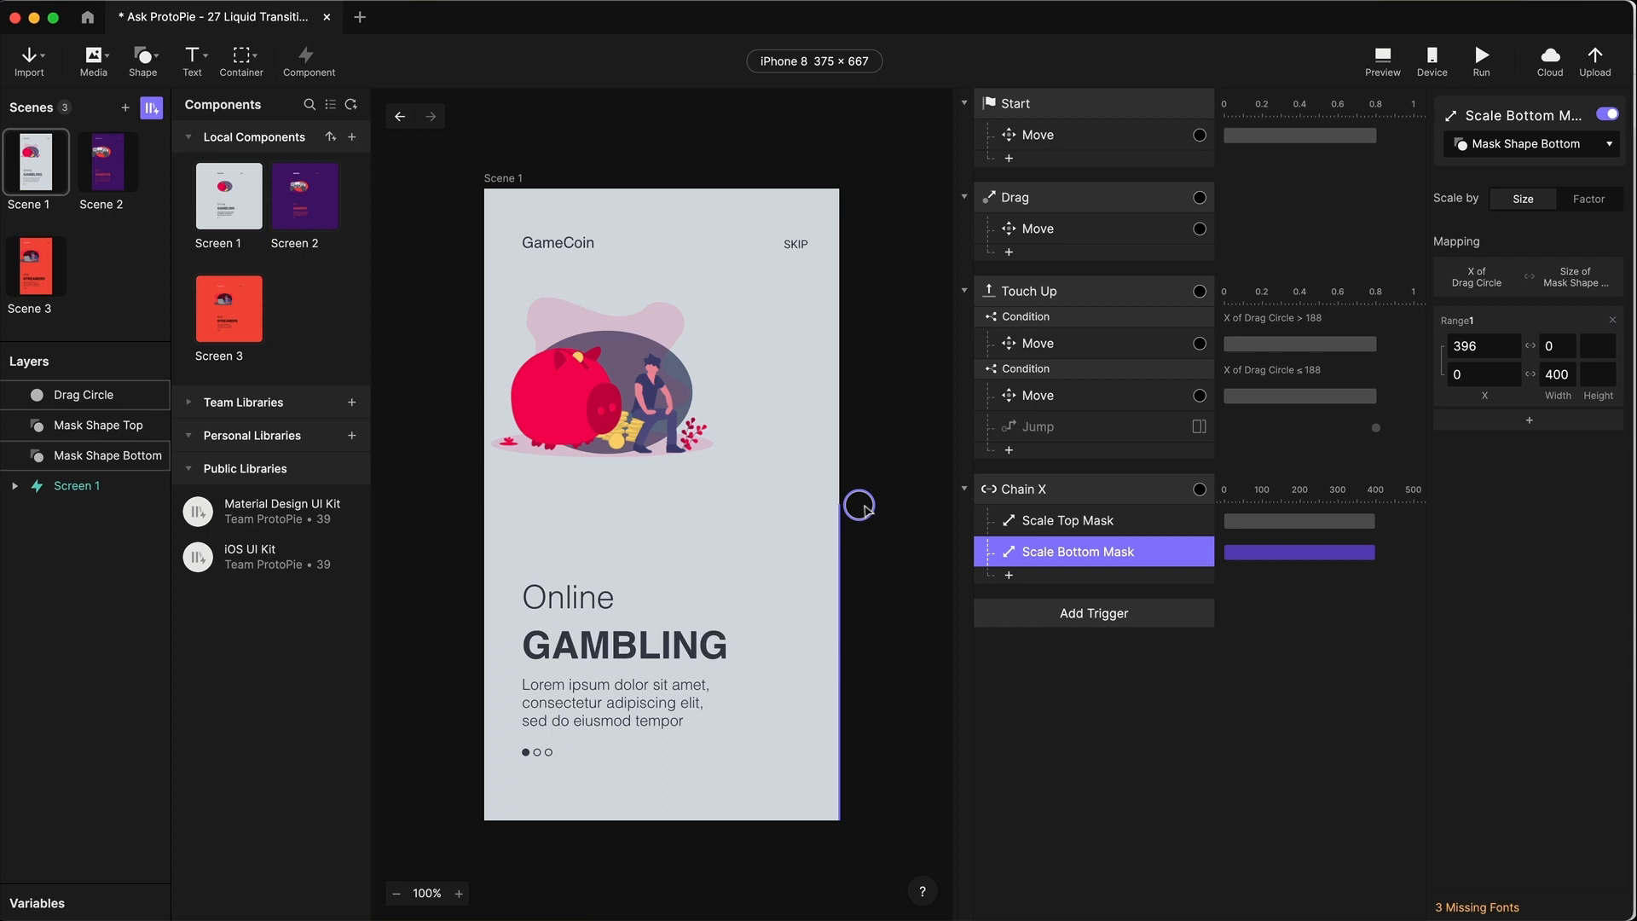
left_click(1027, 582)
left_click(1031, 201)
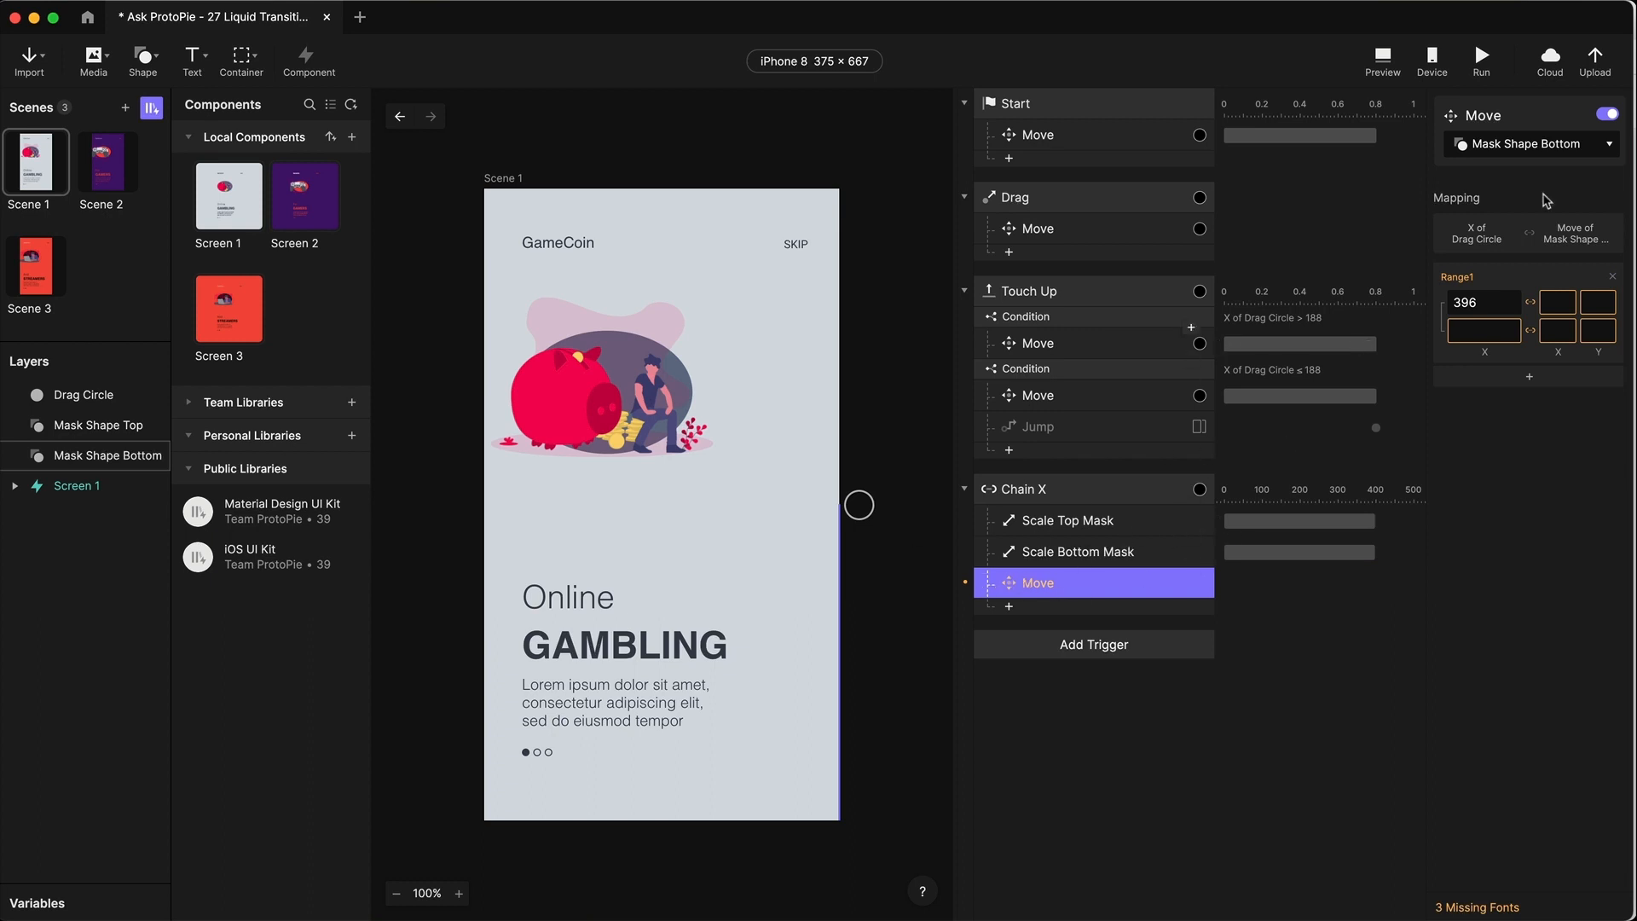
left_click(1518, 145)
left_click(1540, 233)
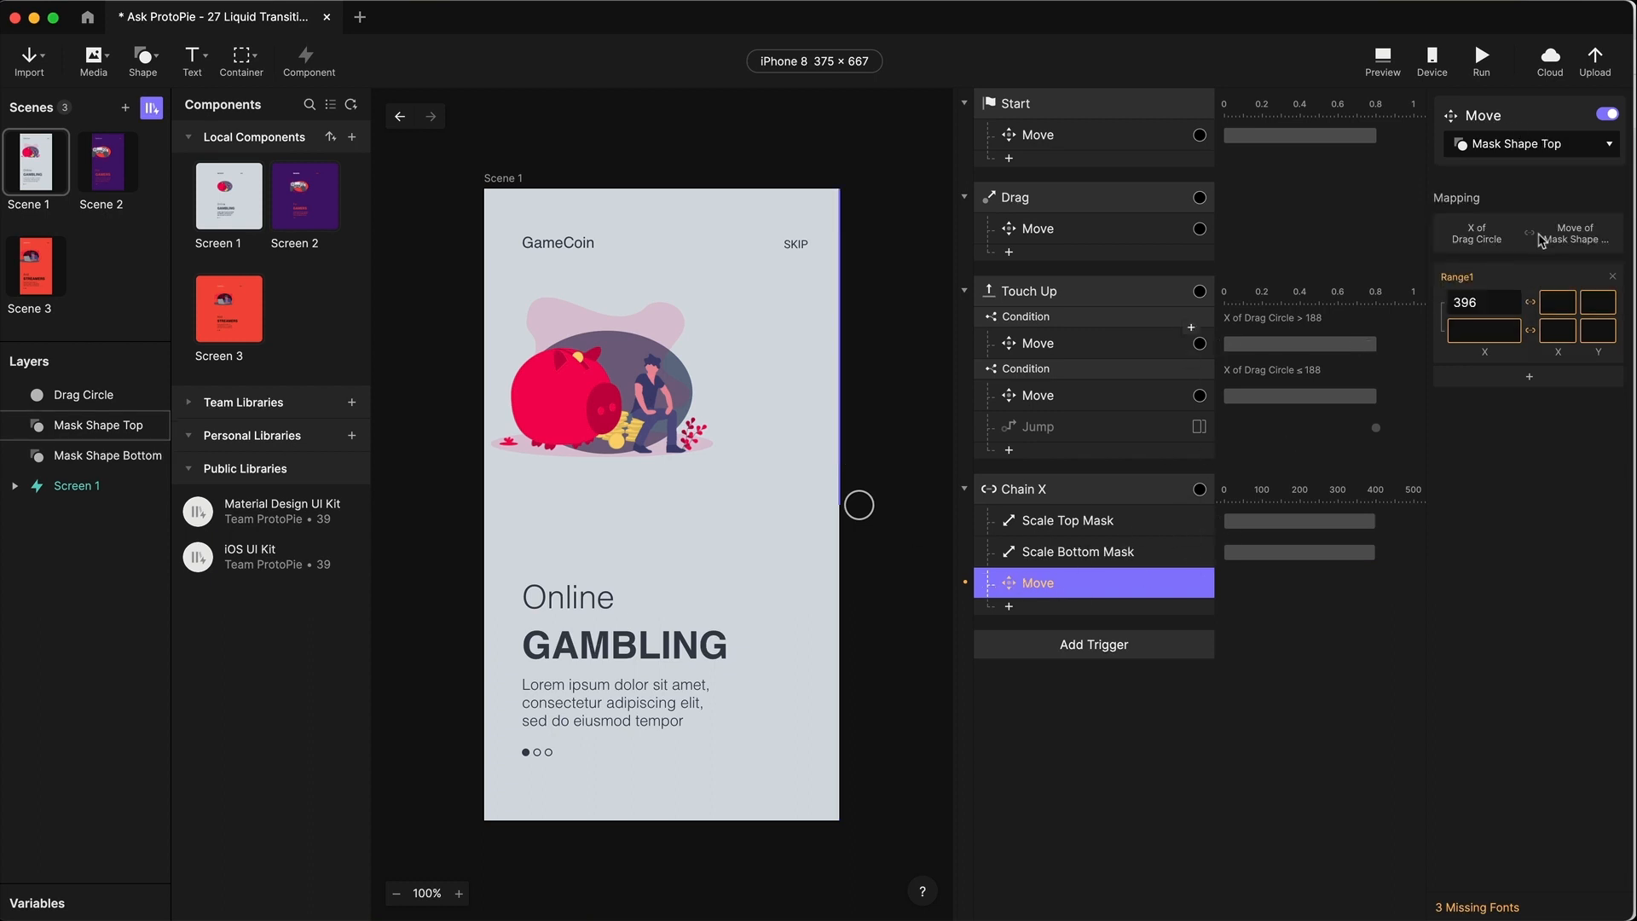
left_click(1483, 301)
type("0")
left_click(1119, 588)
key("Delete")
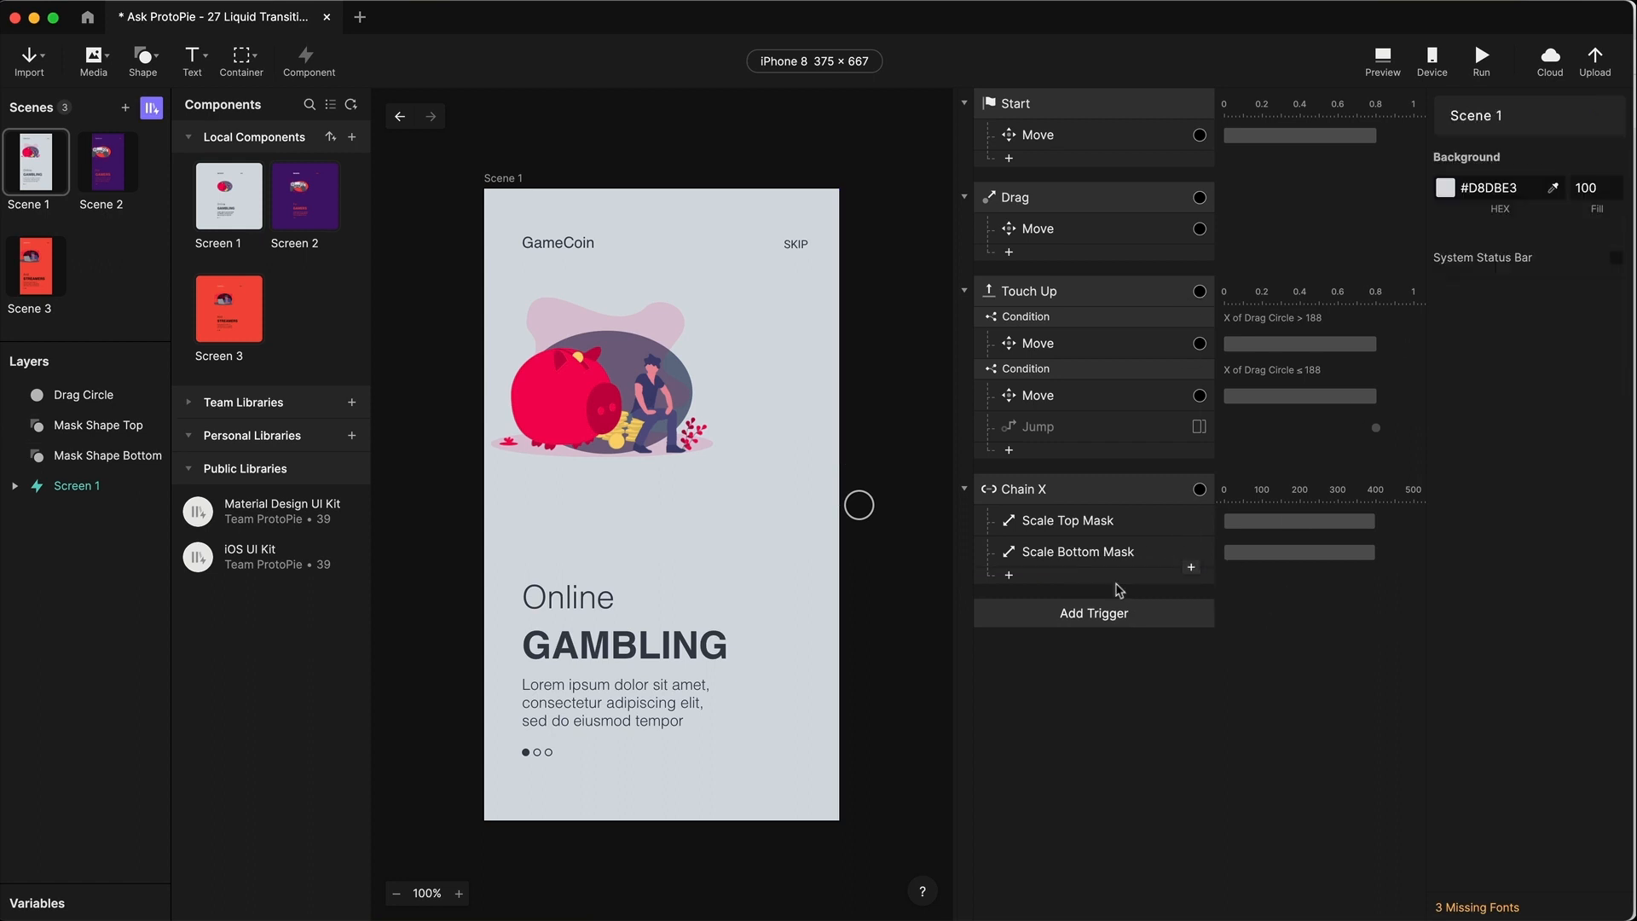
- Add a new Chain trigger based on the Y position of Drag Circle
left_click(1092, 614)
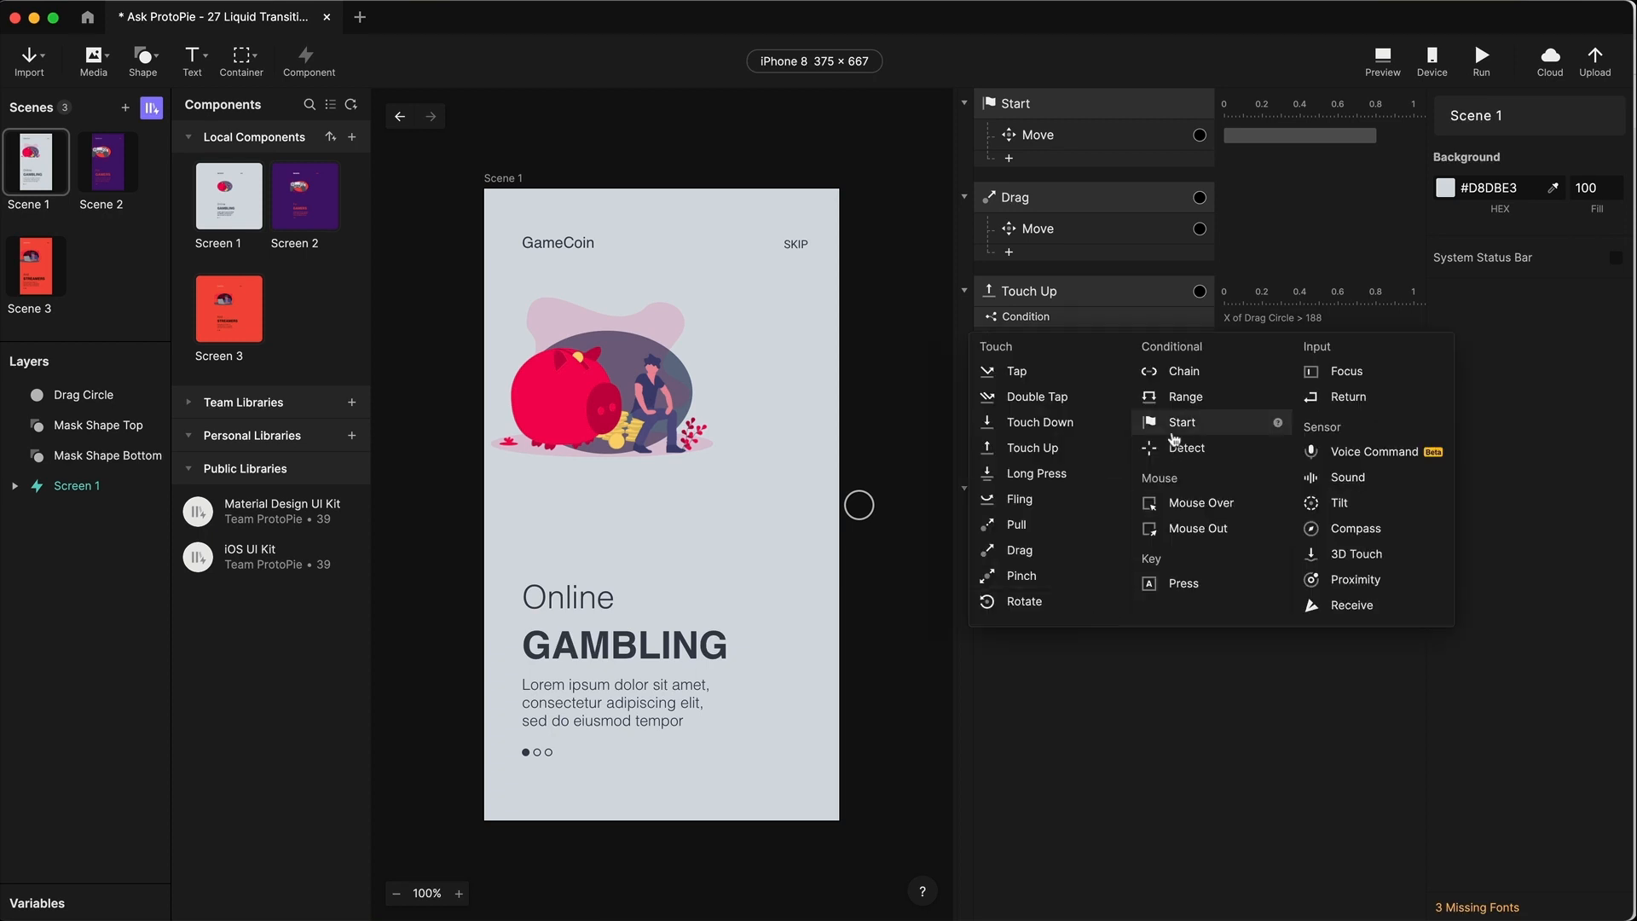
left_click(1183, 374)
left_click(1495, 150)
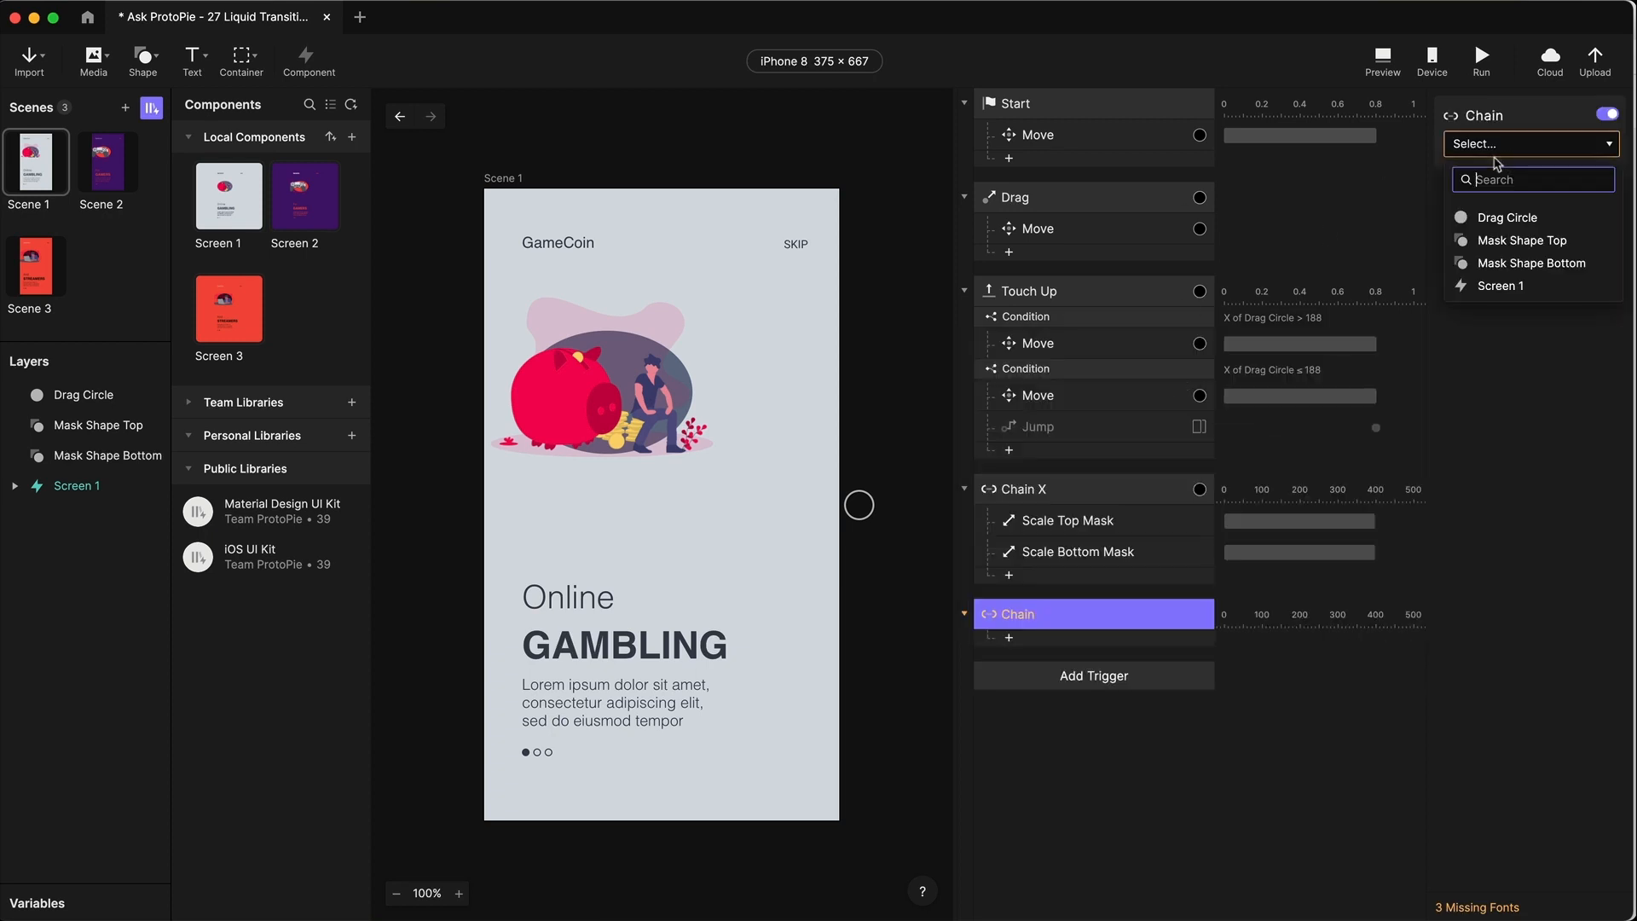
left_click(1514, 217)
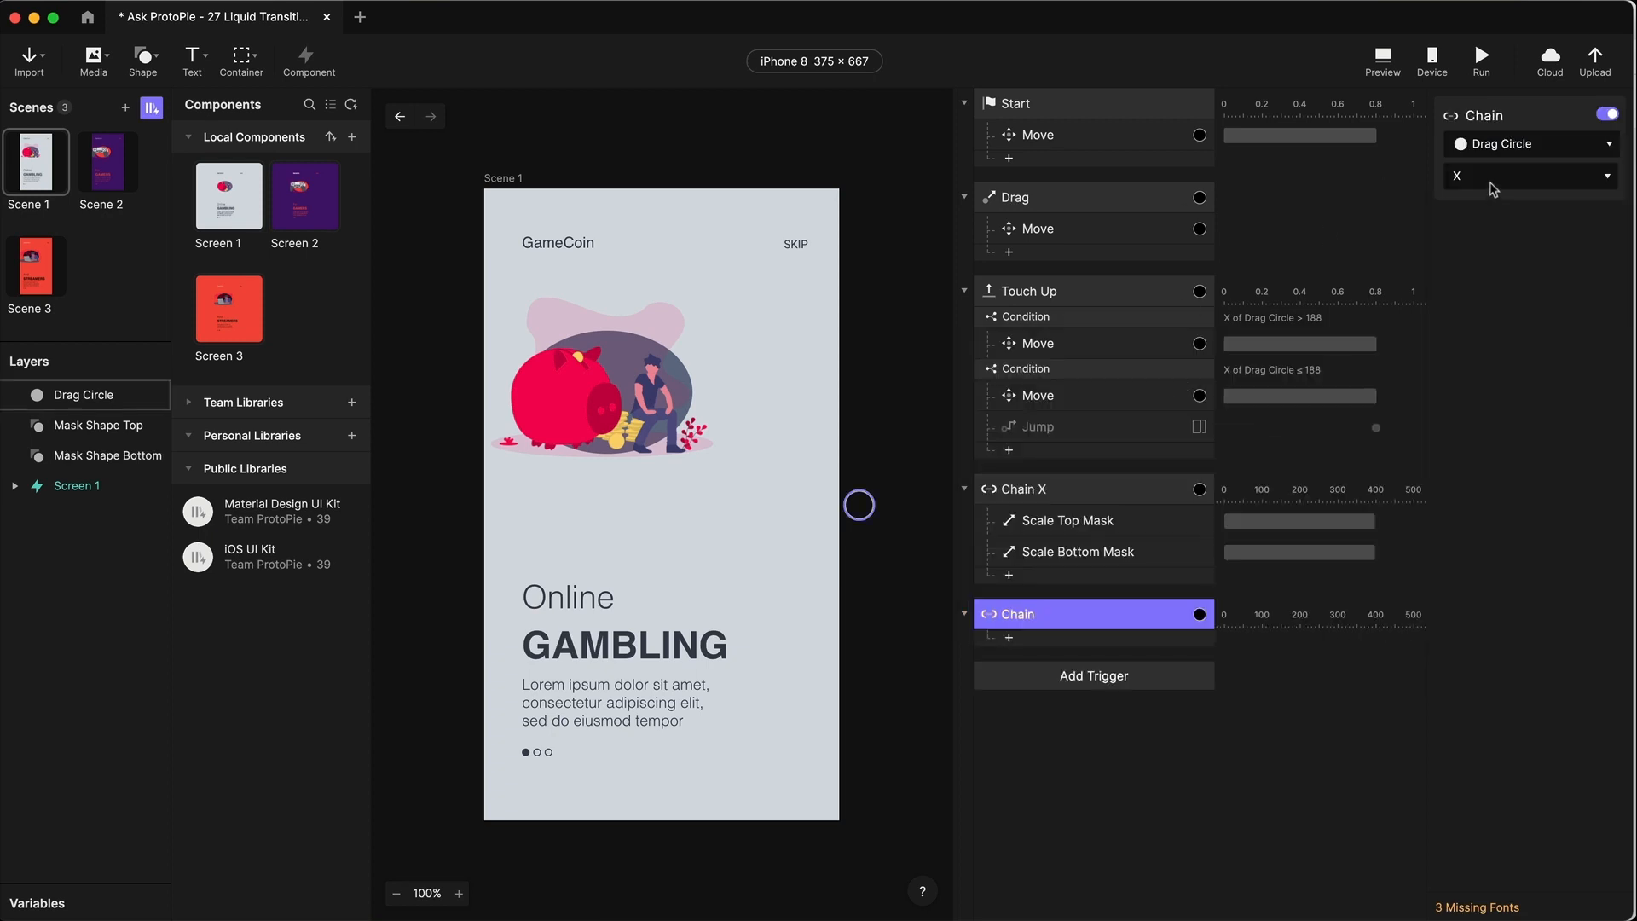
left_click(1494, 179)
left_click(1487, 232)
- Add a Move response for Mask Shape Top to the Y chain, mapping a starting Y of 0 to Y 0
left_click(1047, 639)
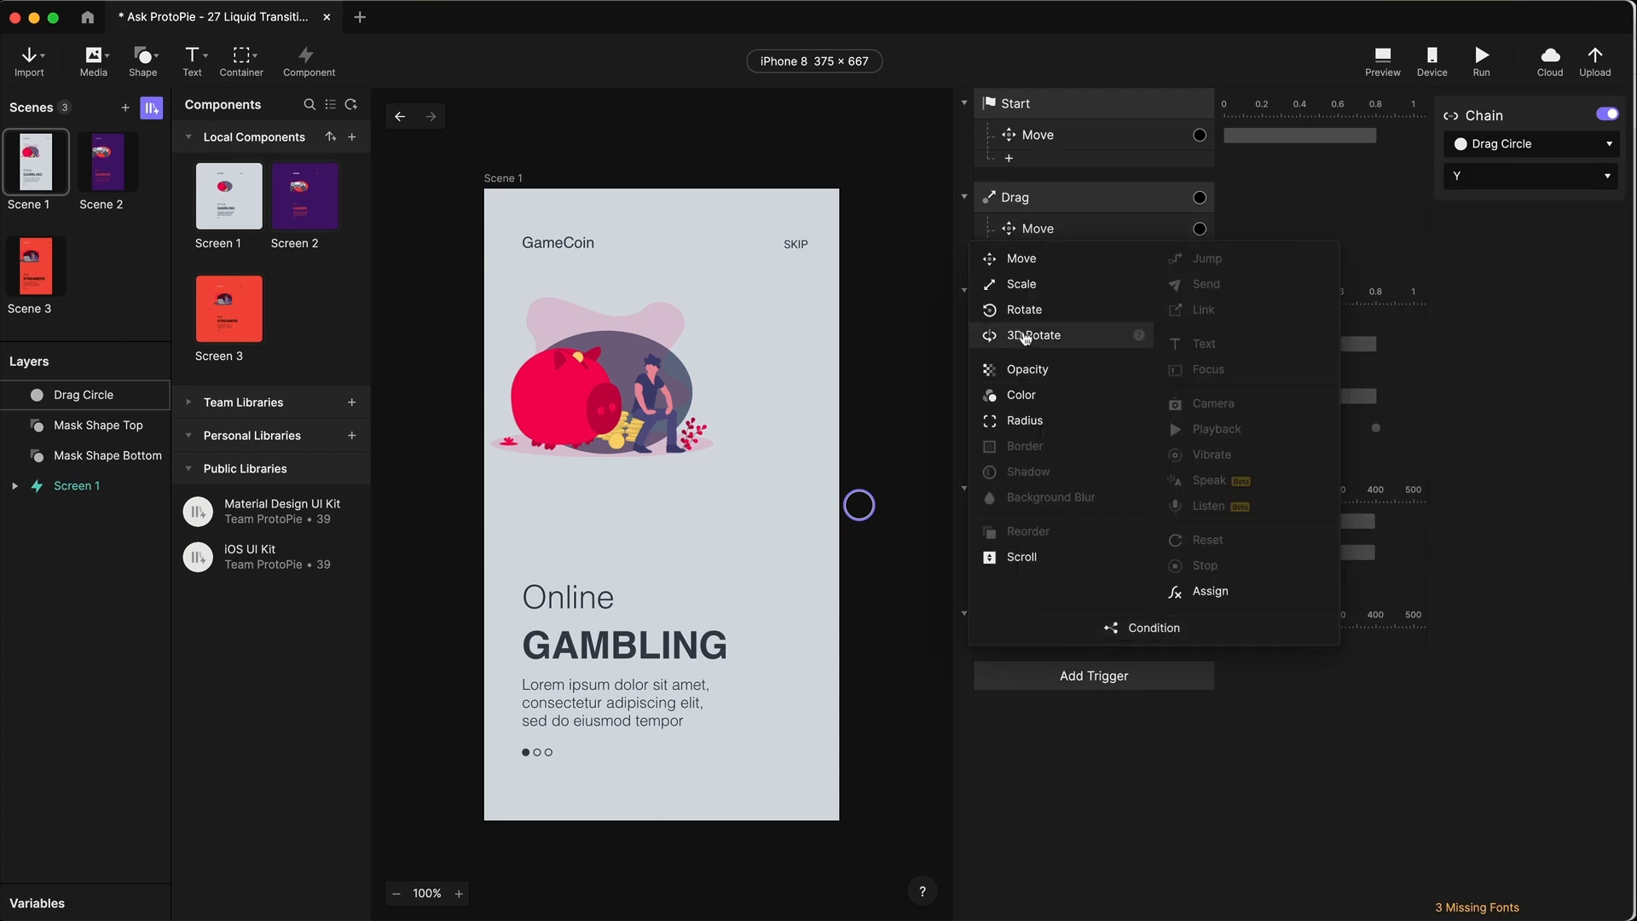
left_click(1028, 260)
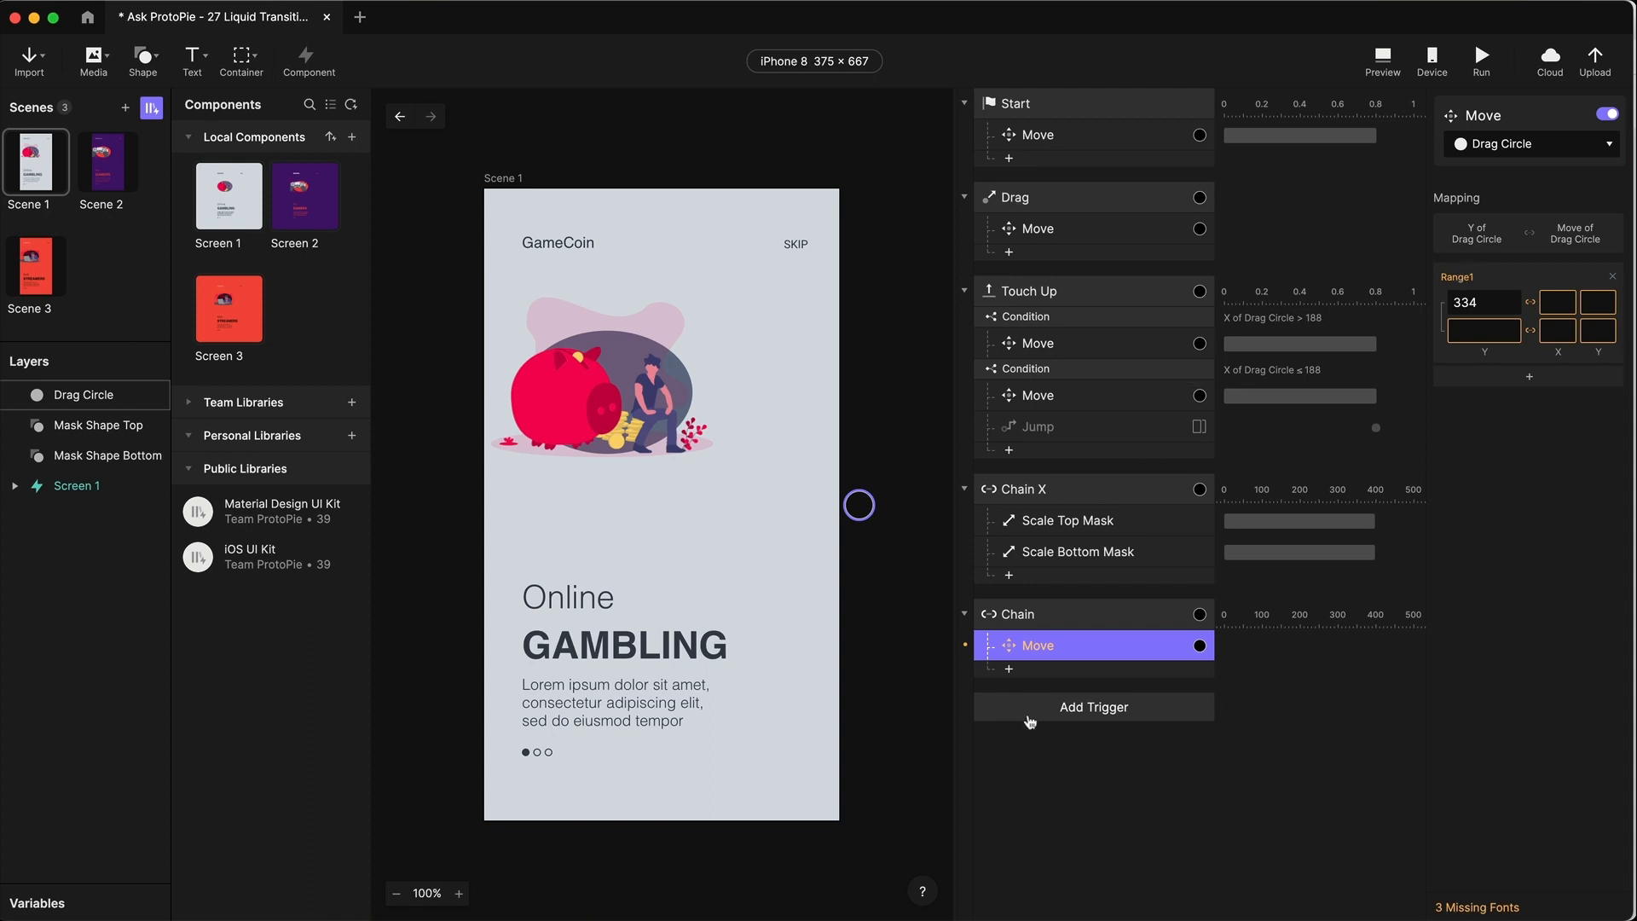
left_click(1519, 145)
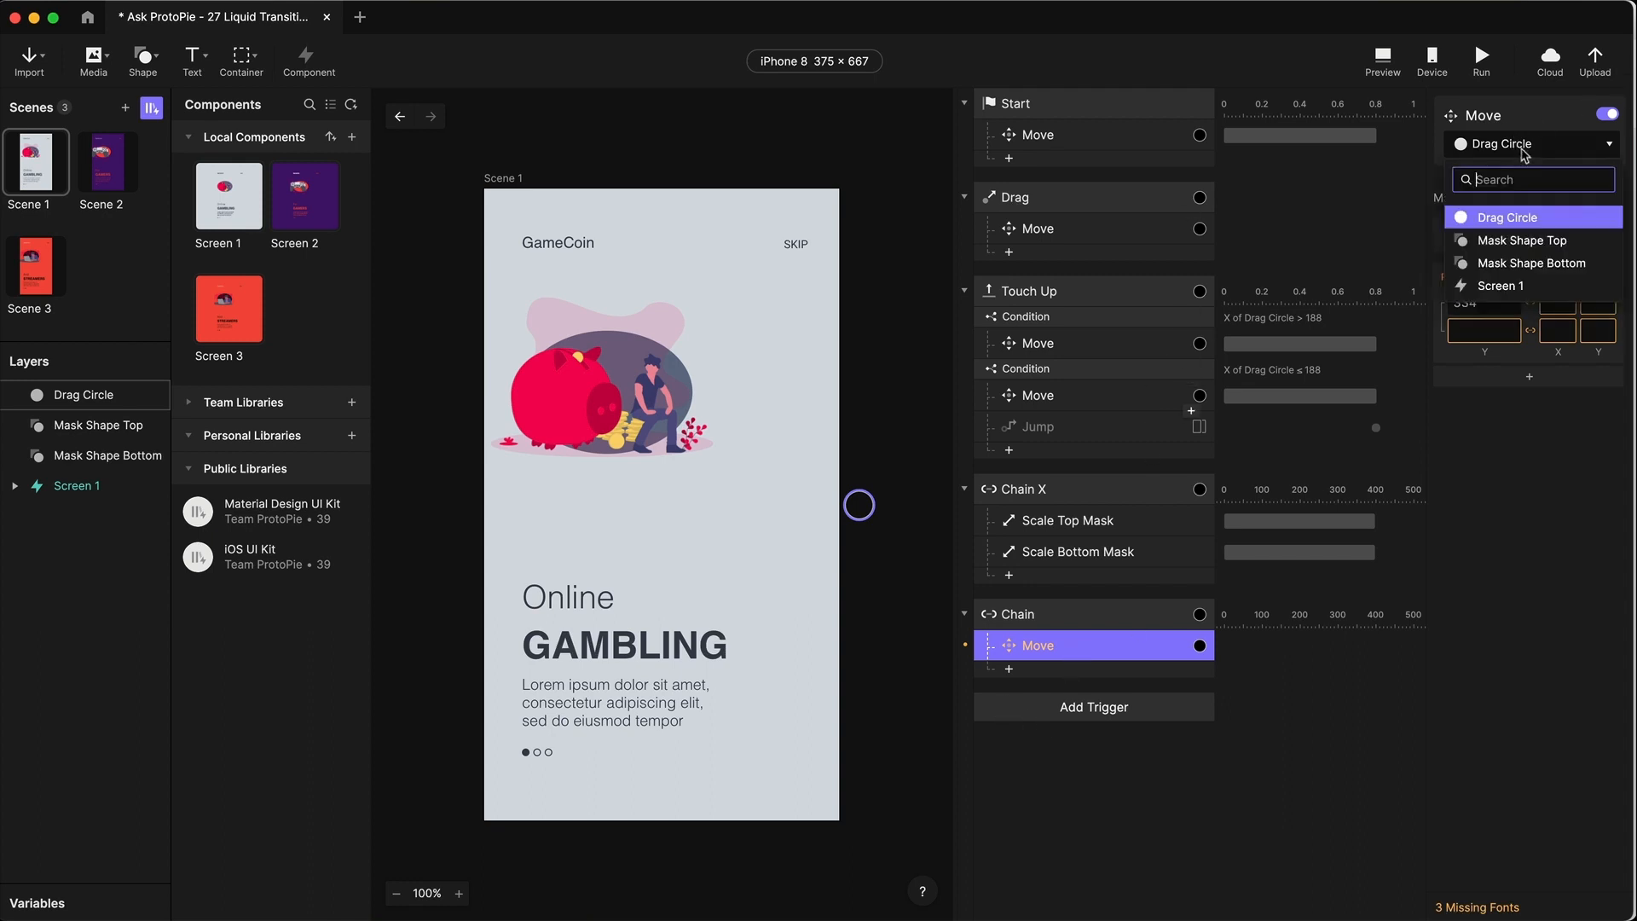
left_click(1531, 245)
left_click(1484, 304)
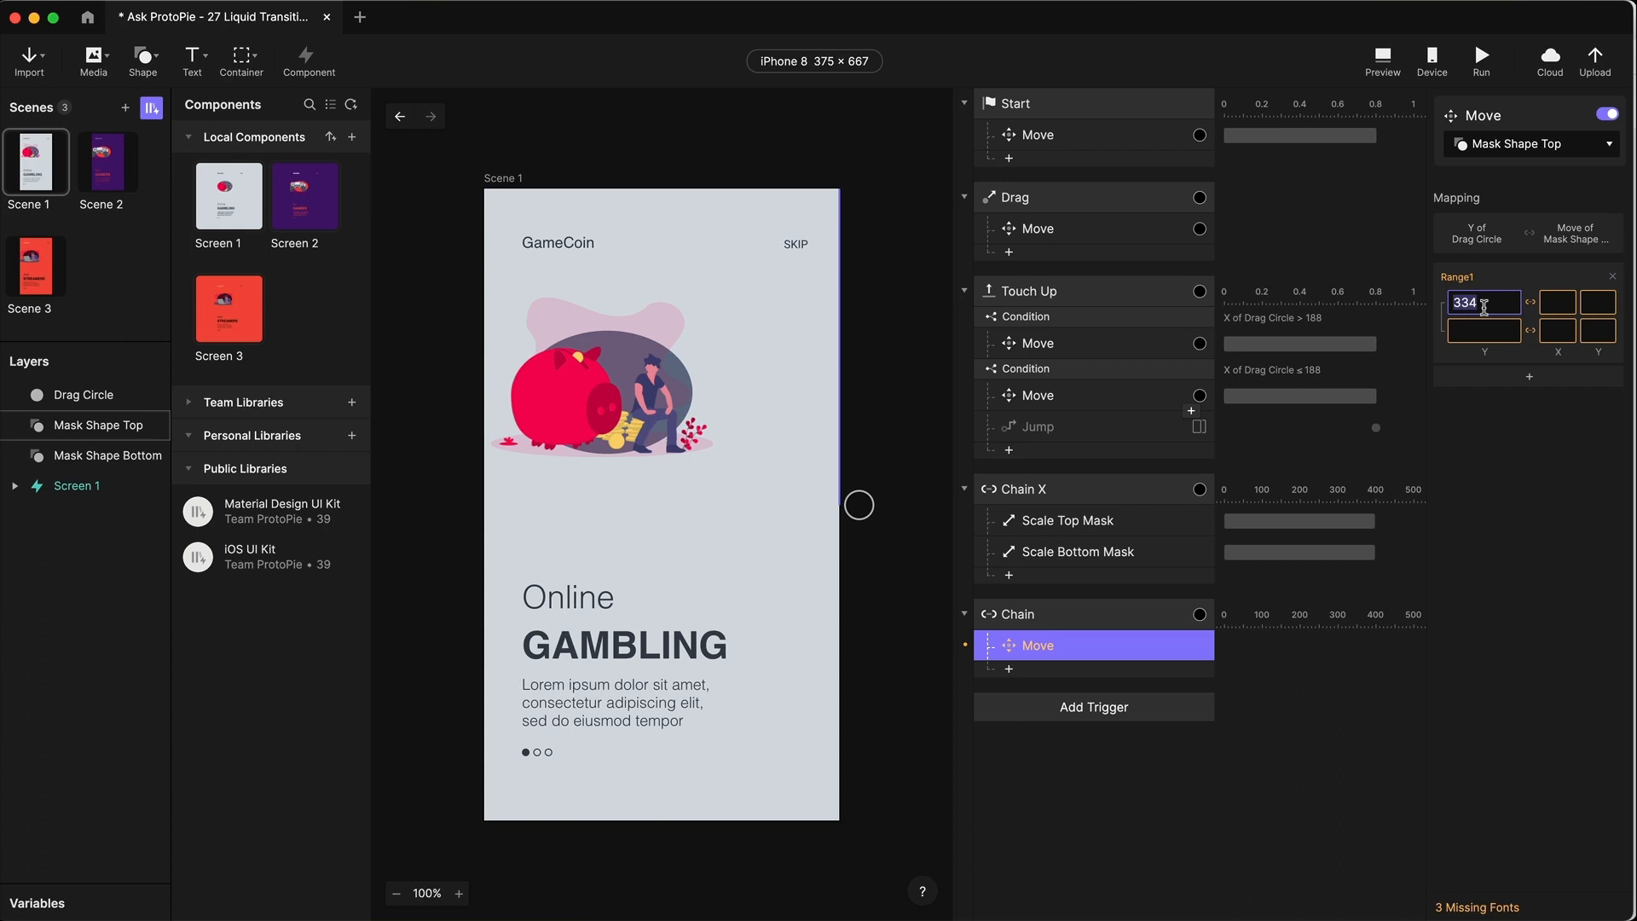
type("0")
left_click(1601, 301)
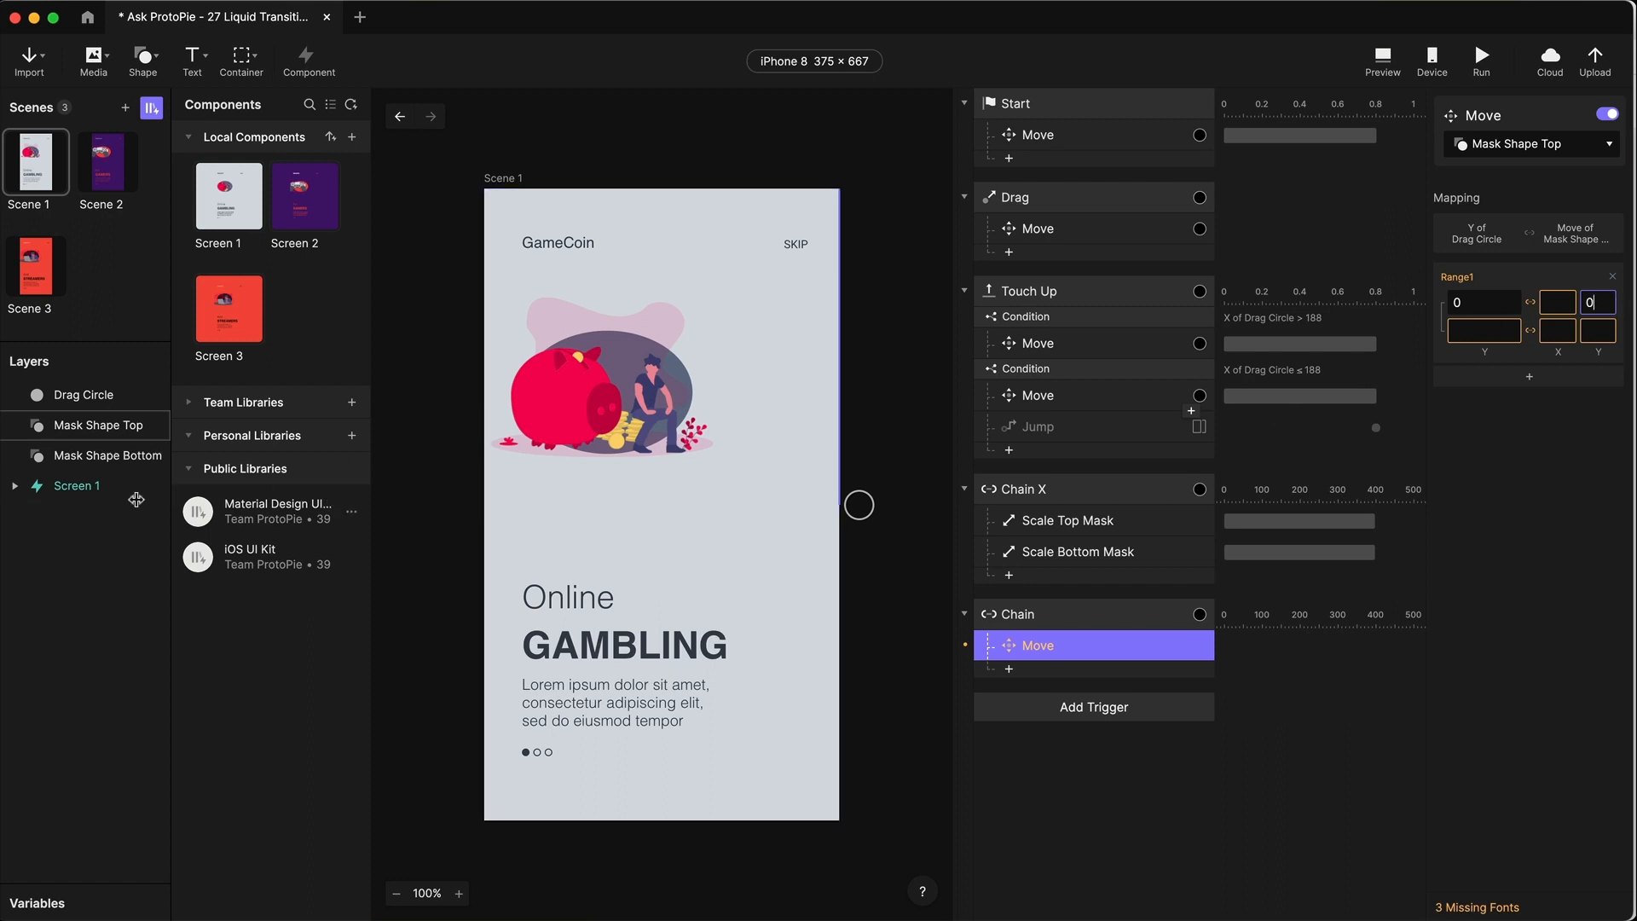
- Widen Mask Shape Top to 100 to compare its position and origin with Mask Shape Bottom, and restore its width to 0
left_click(77, 425)
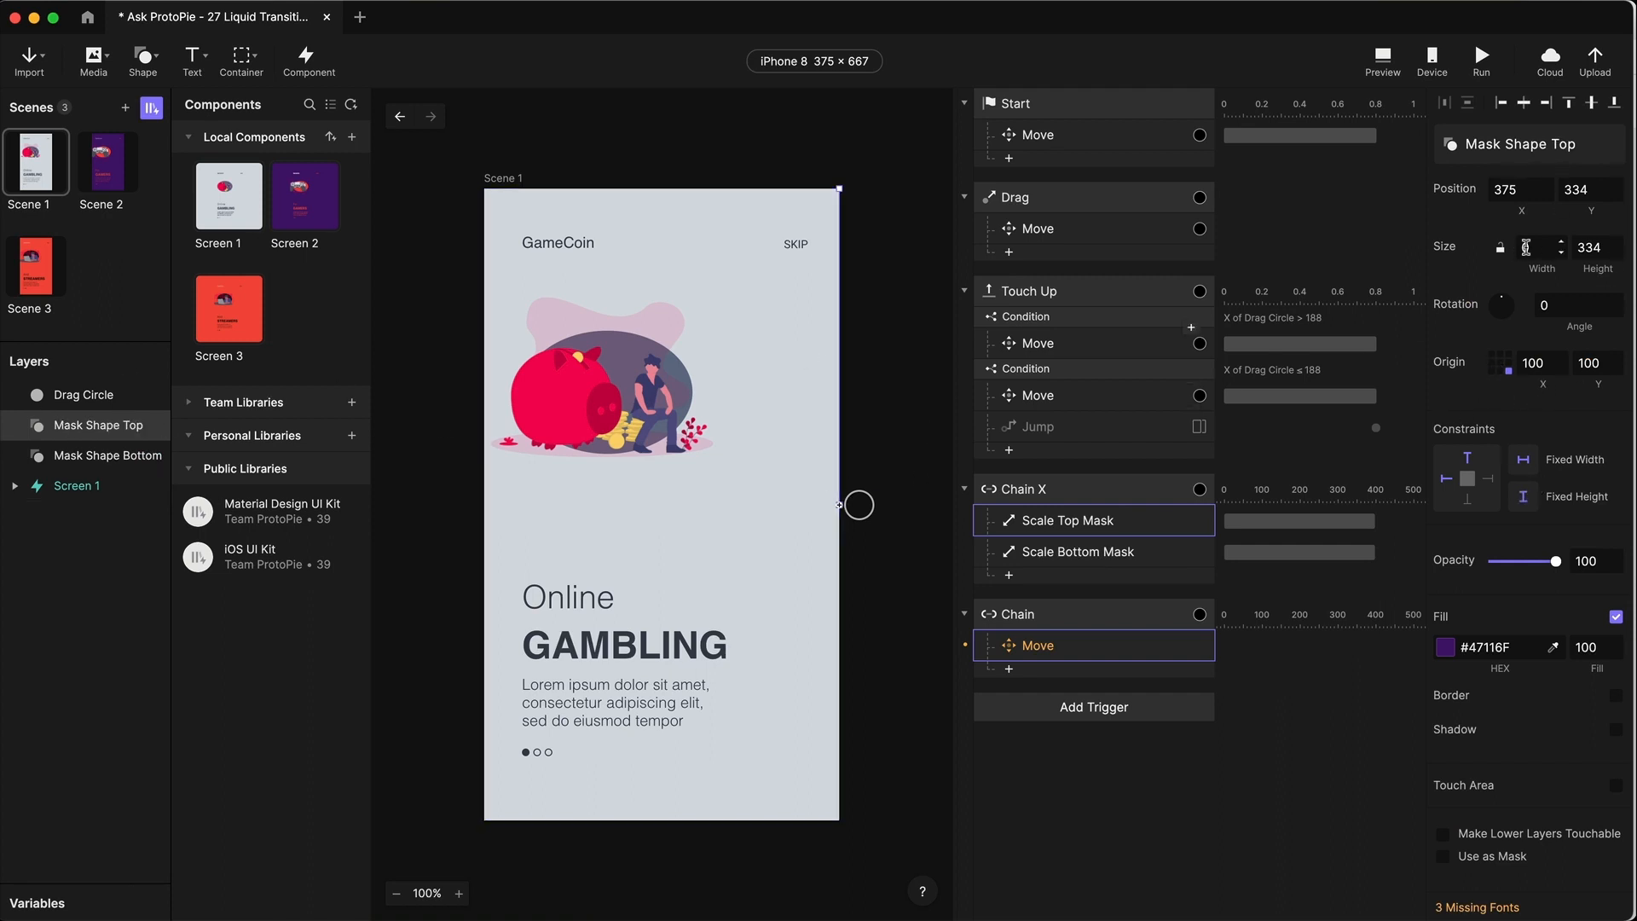
left_click(1527, 247)
key("Return")
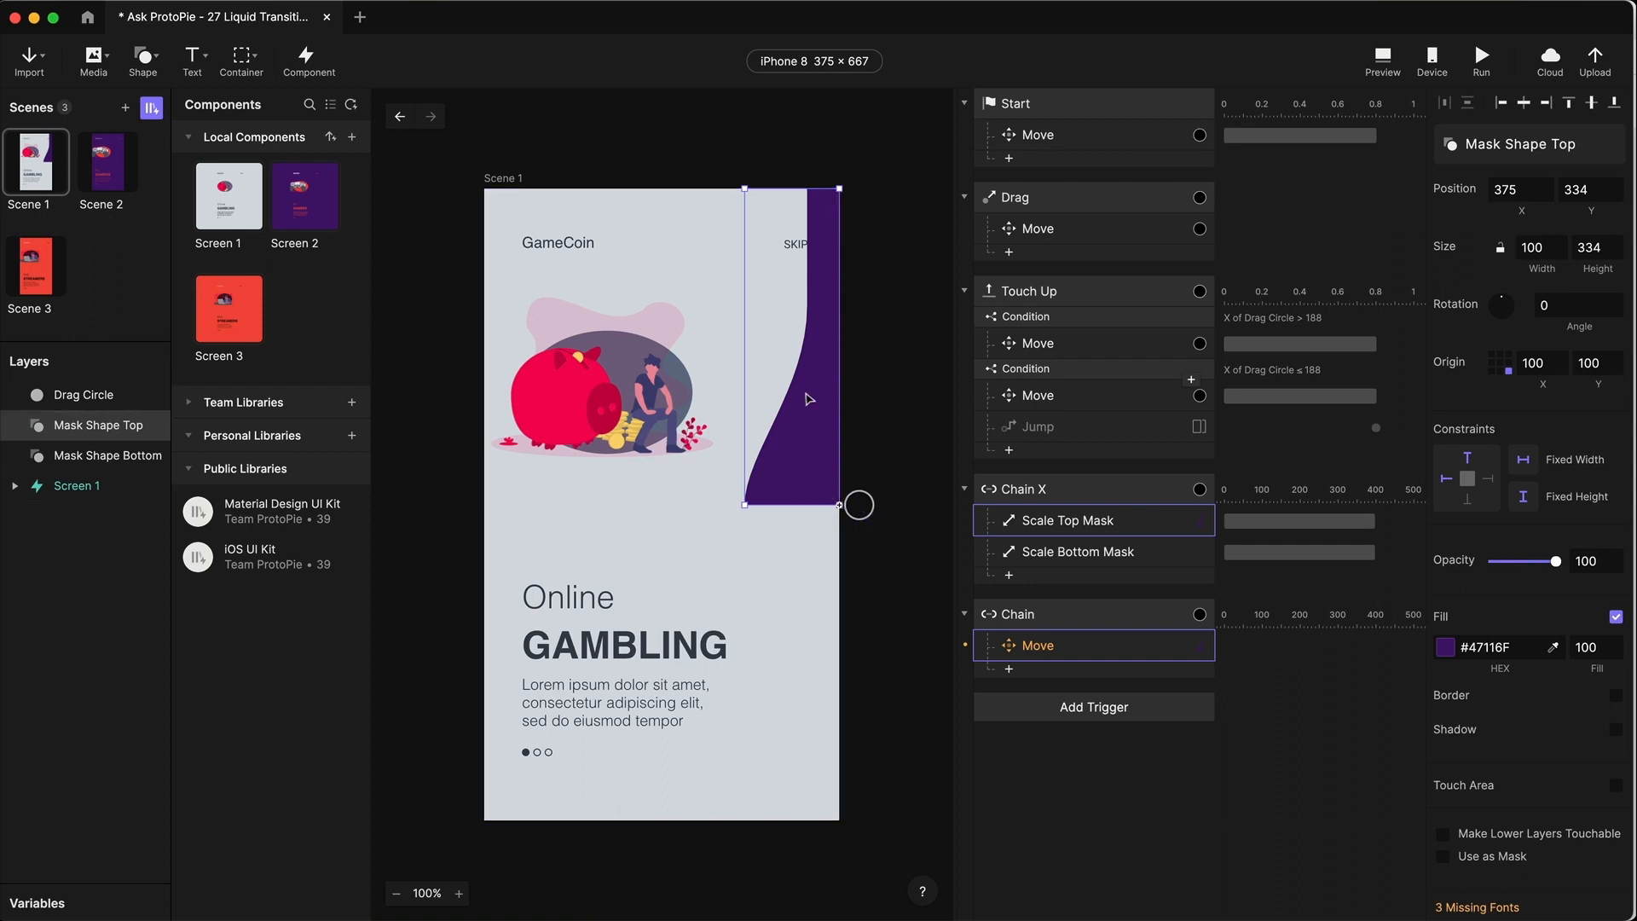
left_click(74, 457)
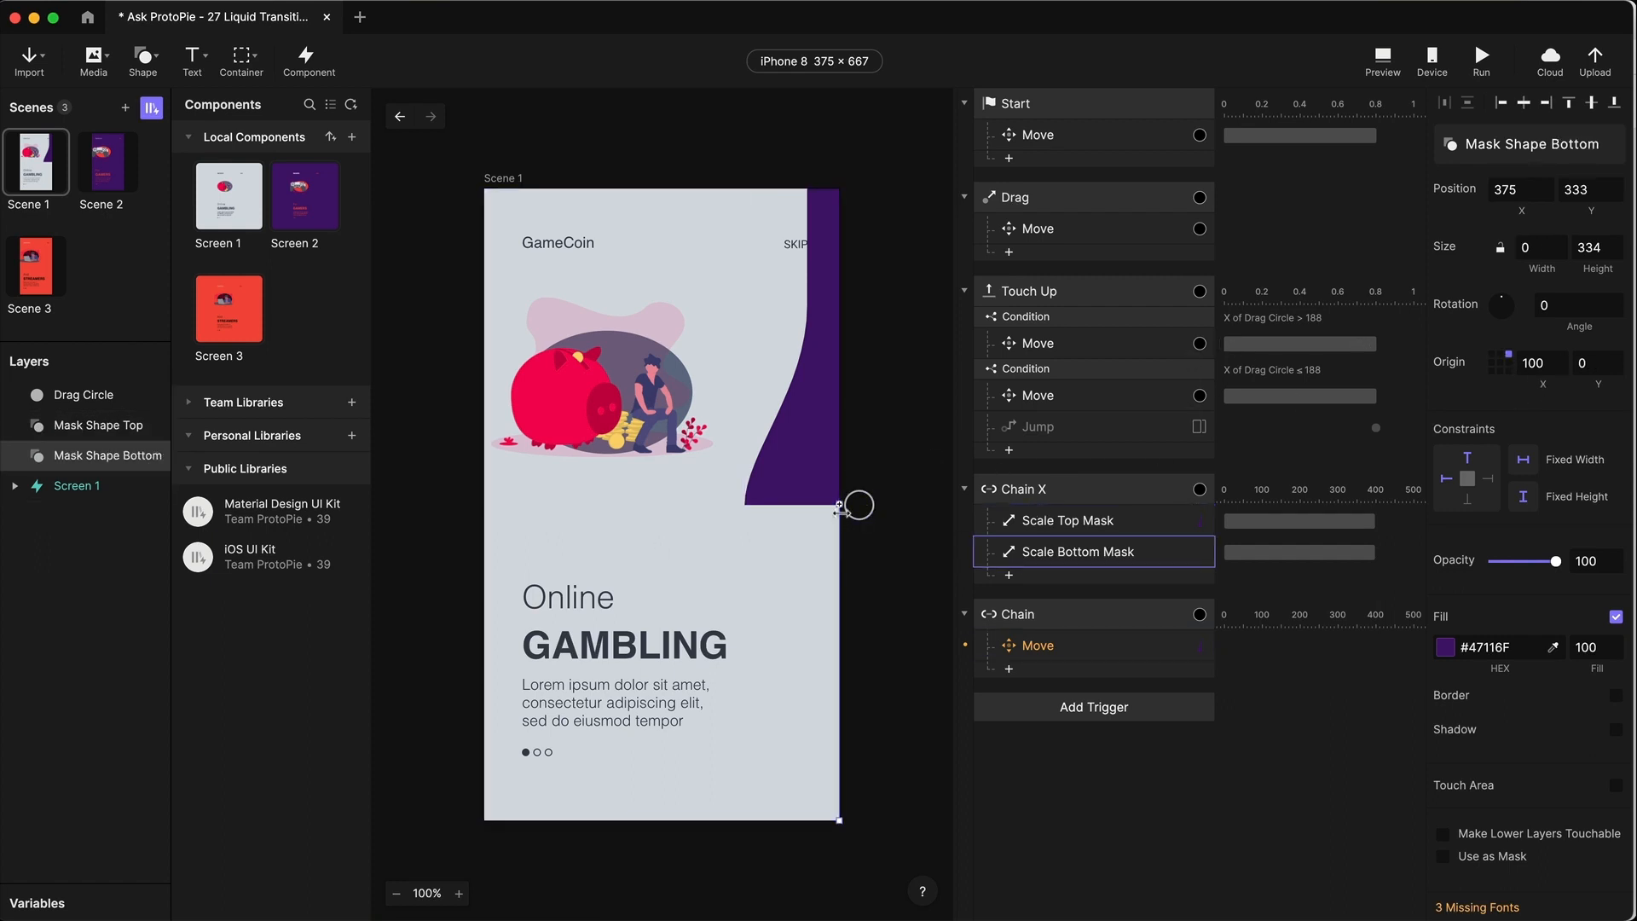
left_click(815, 477)
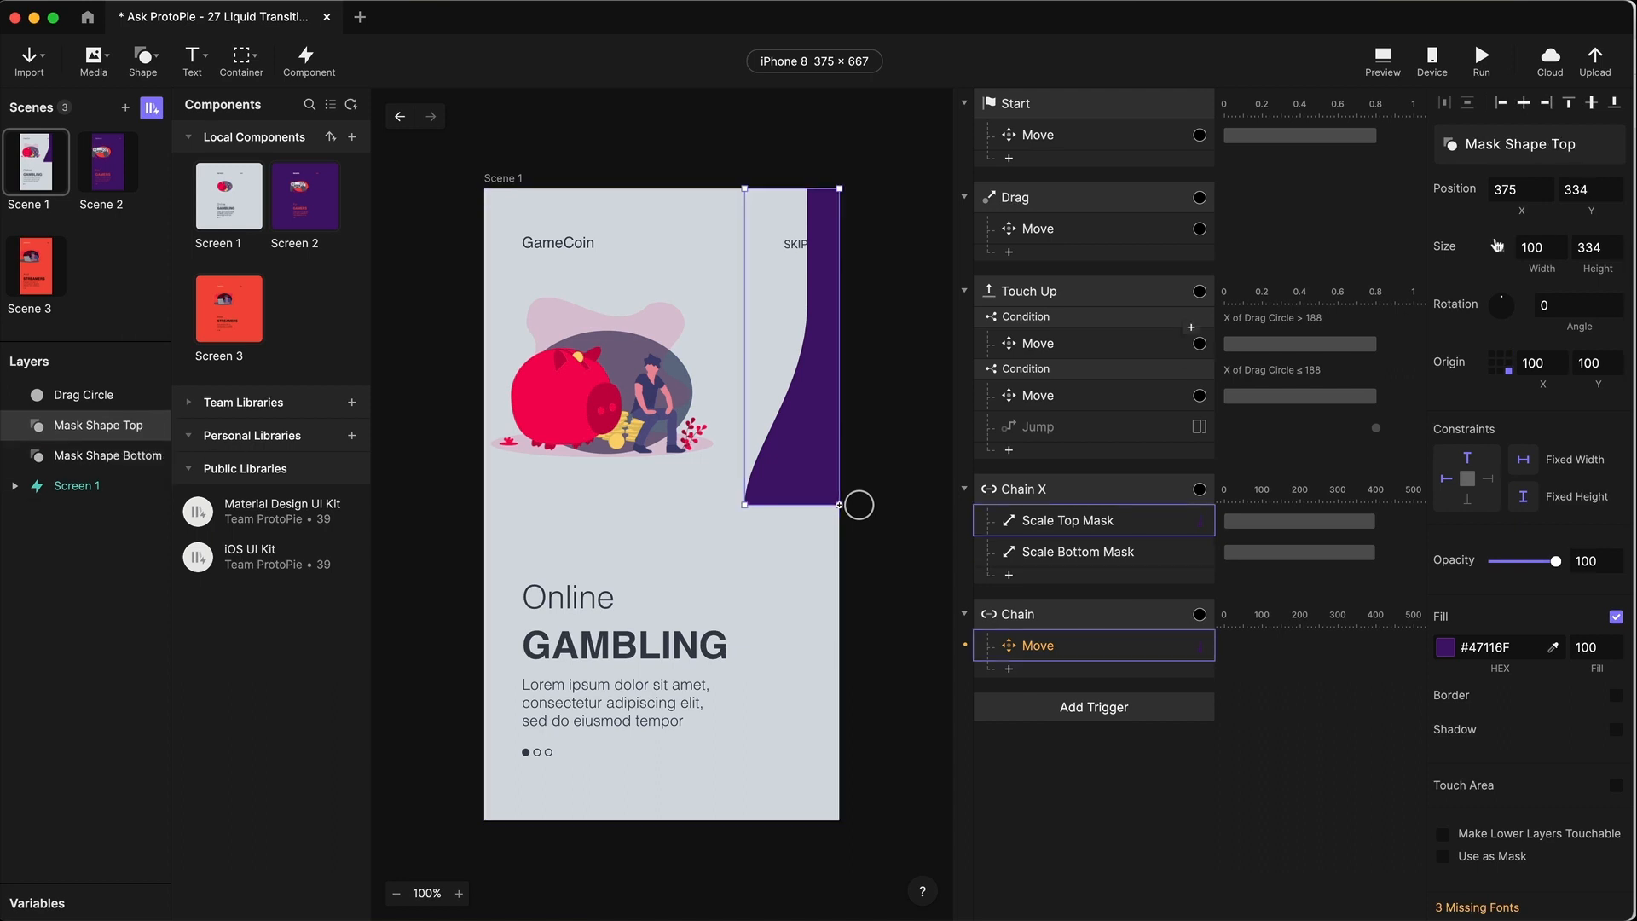
left_click(1532, 247)
type("0")
key("Return")
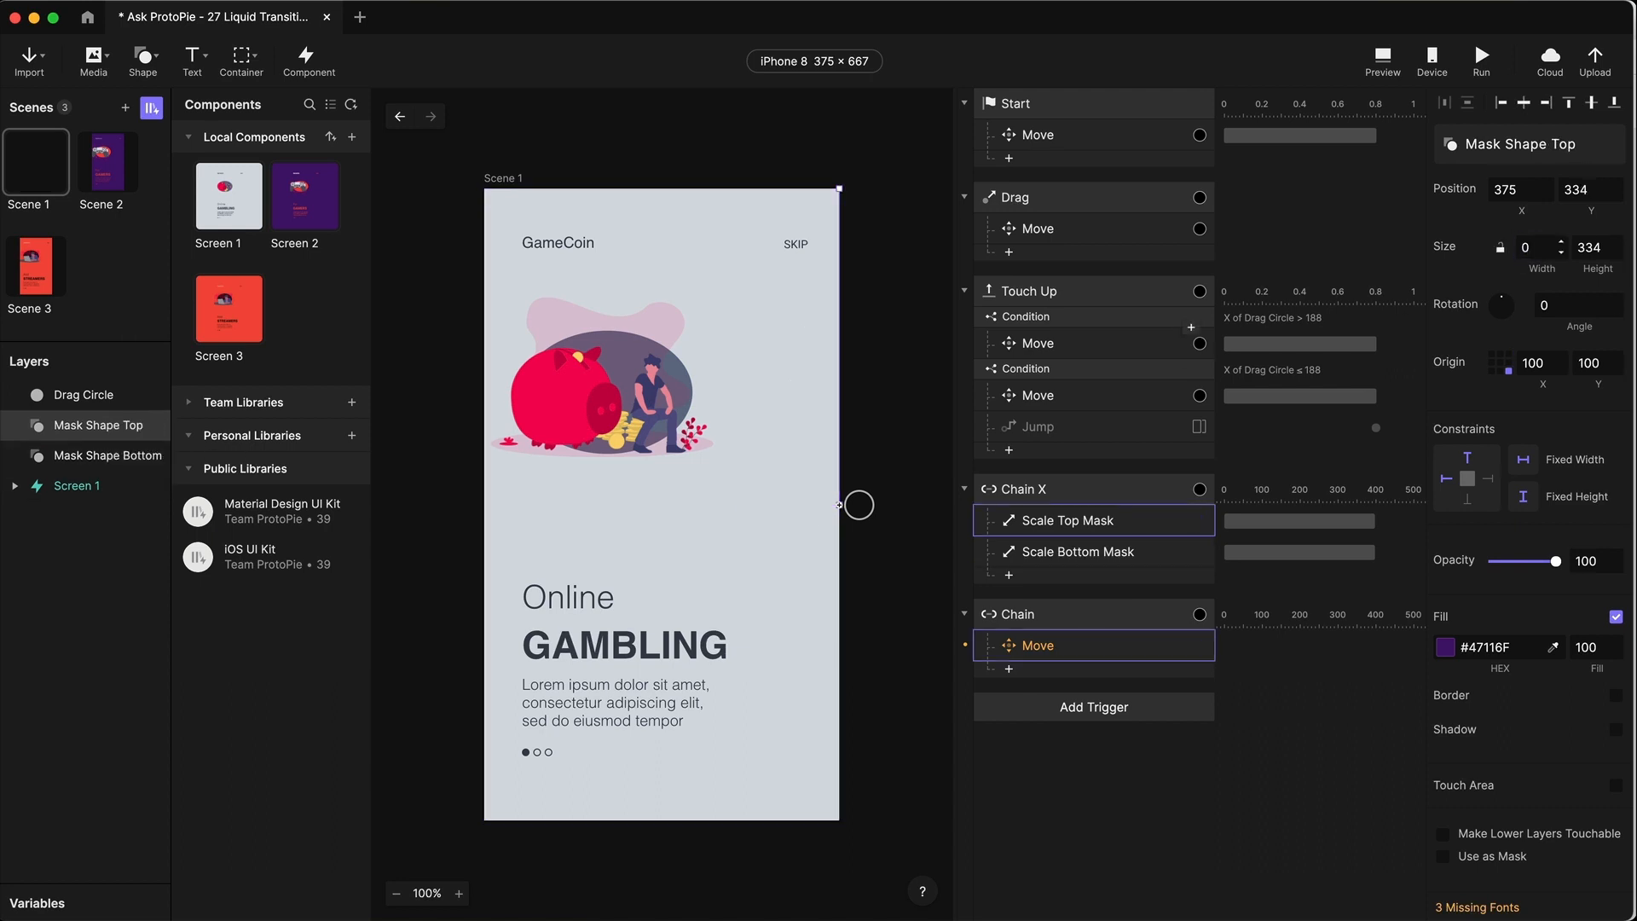
- Map the Move response's end Y of 667 to Y 667 and rename the response Move Top Mask
left_click(1047, 646)
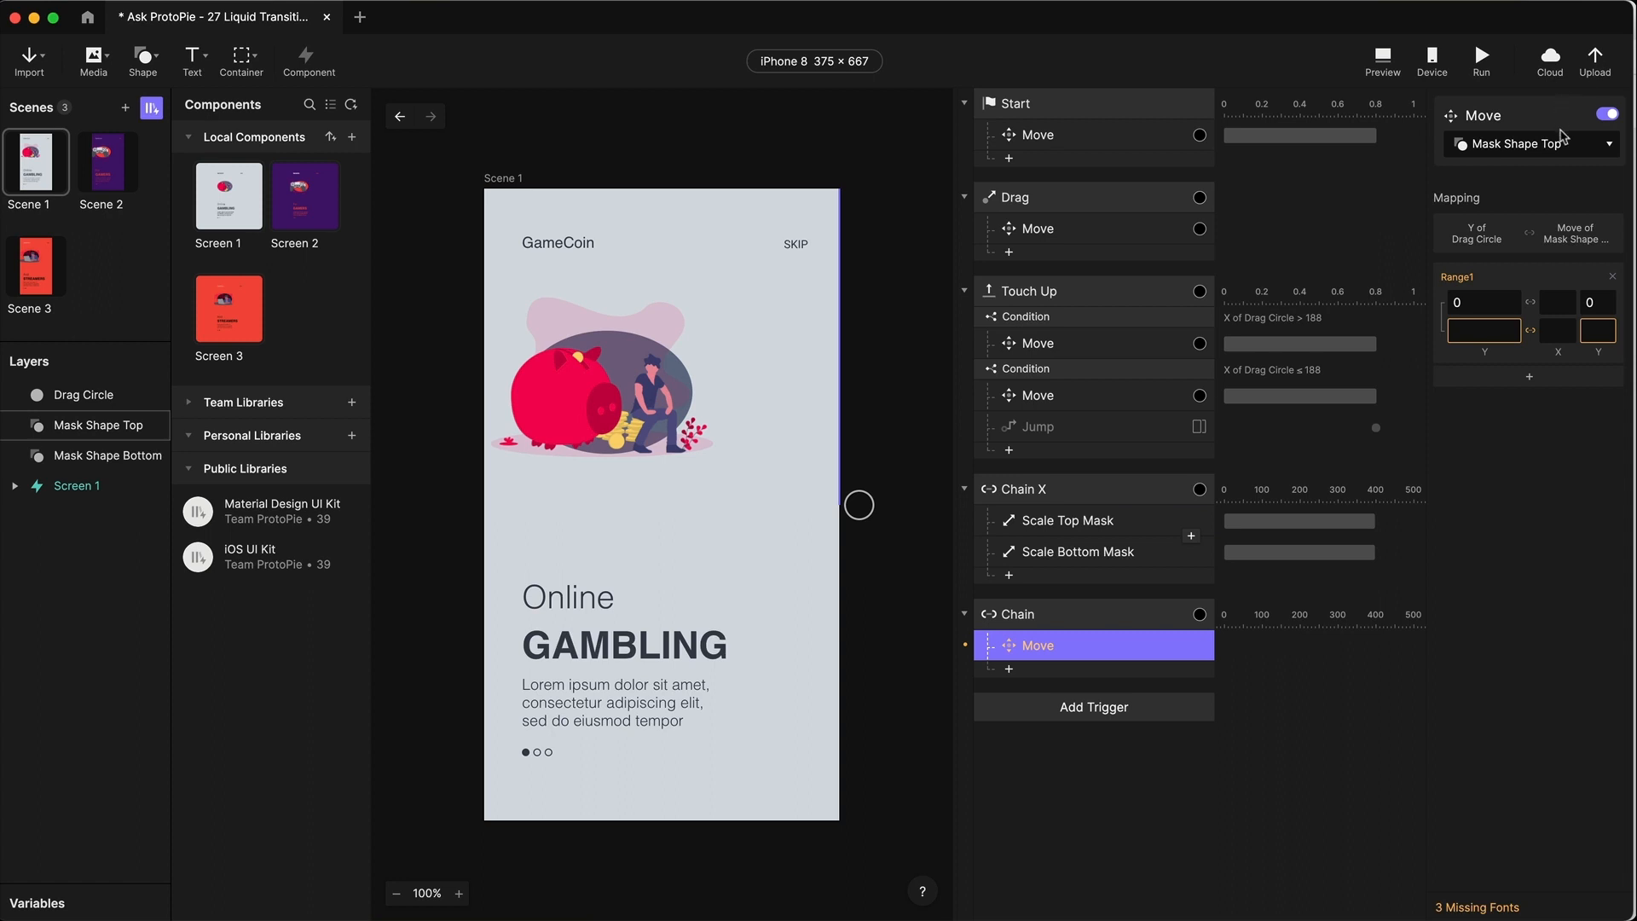
left_click(1467, 330)
key("Tab")
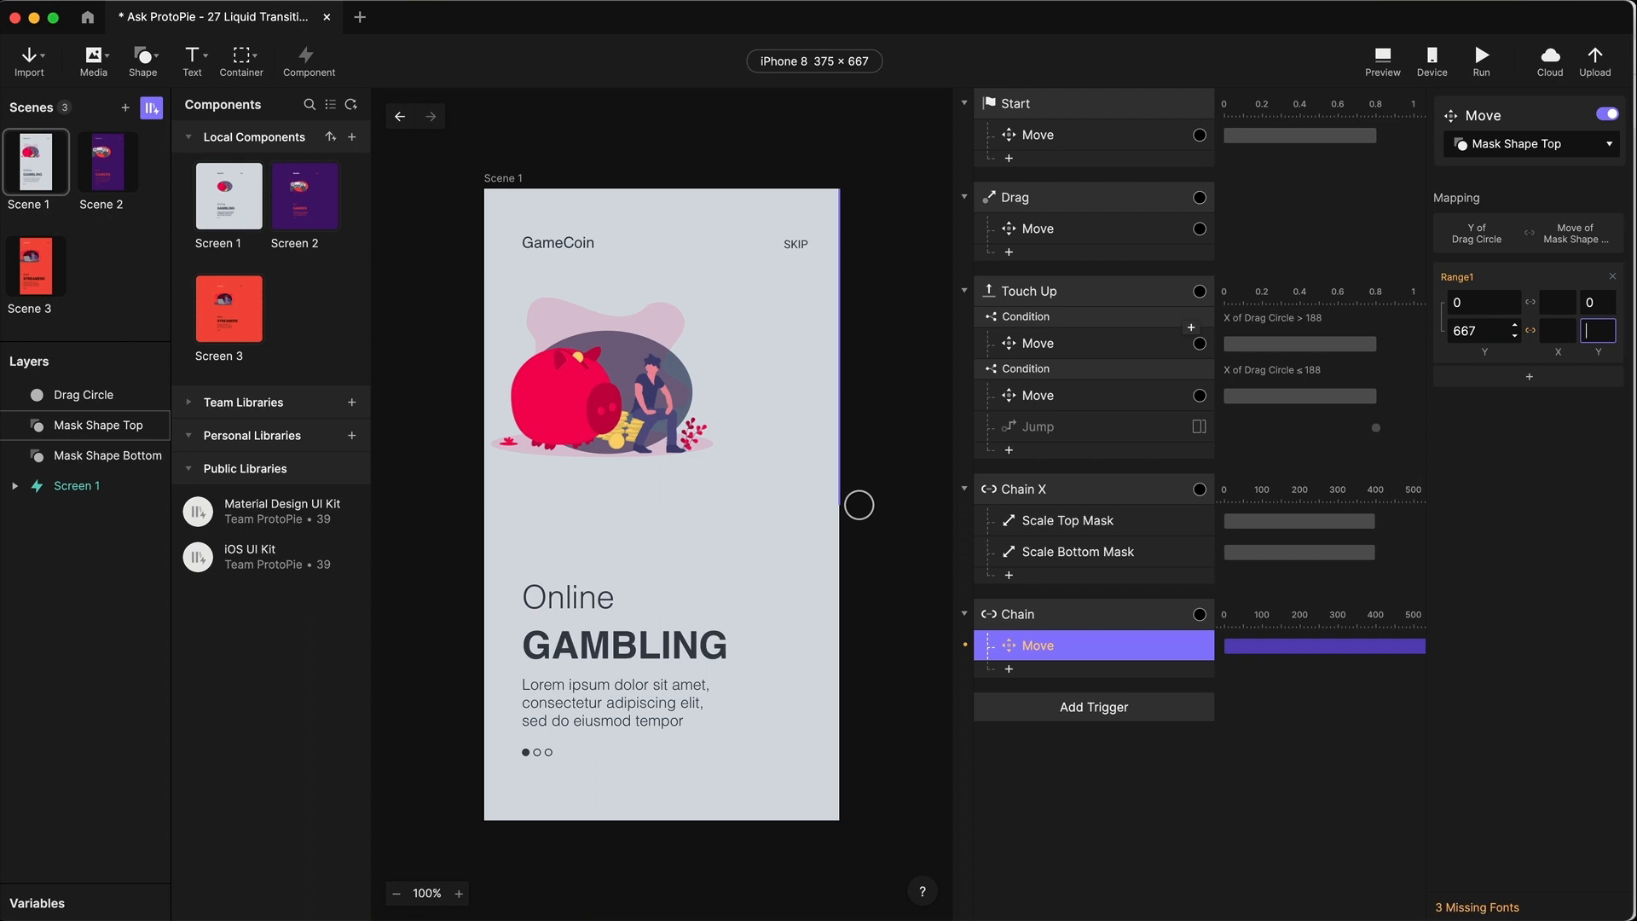
key("Return")
double_click(1037, 644)
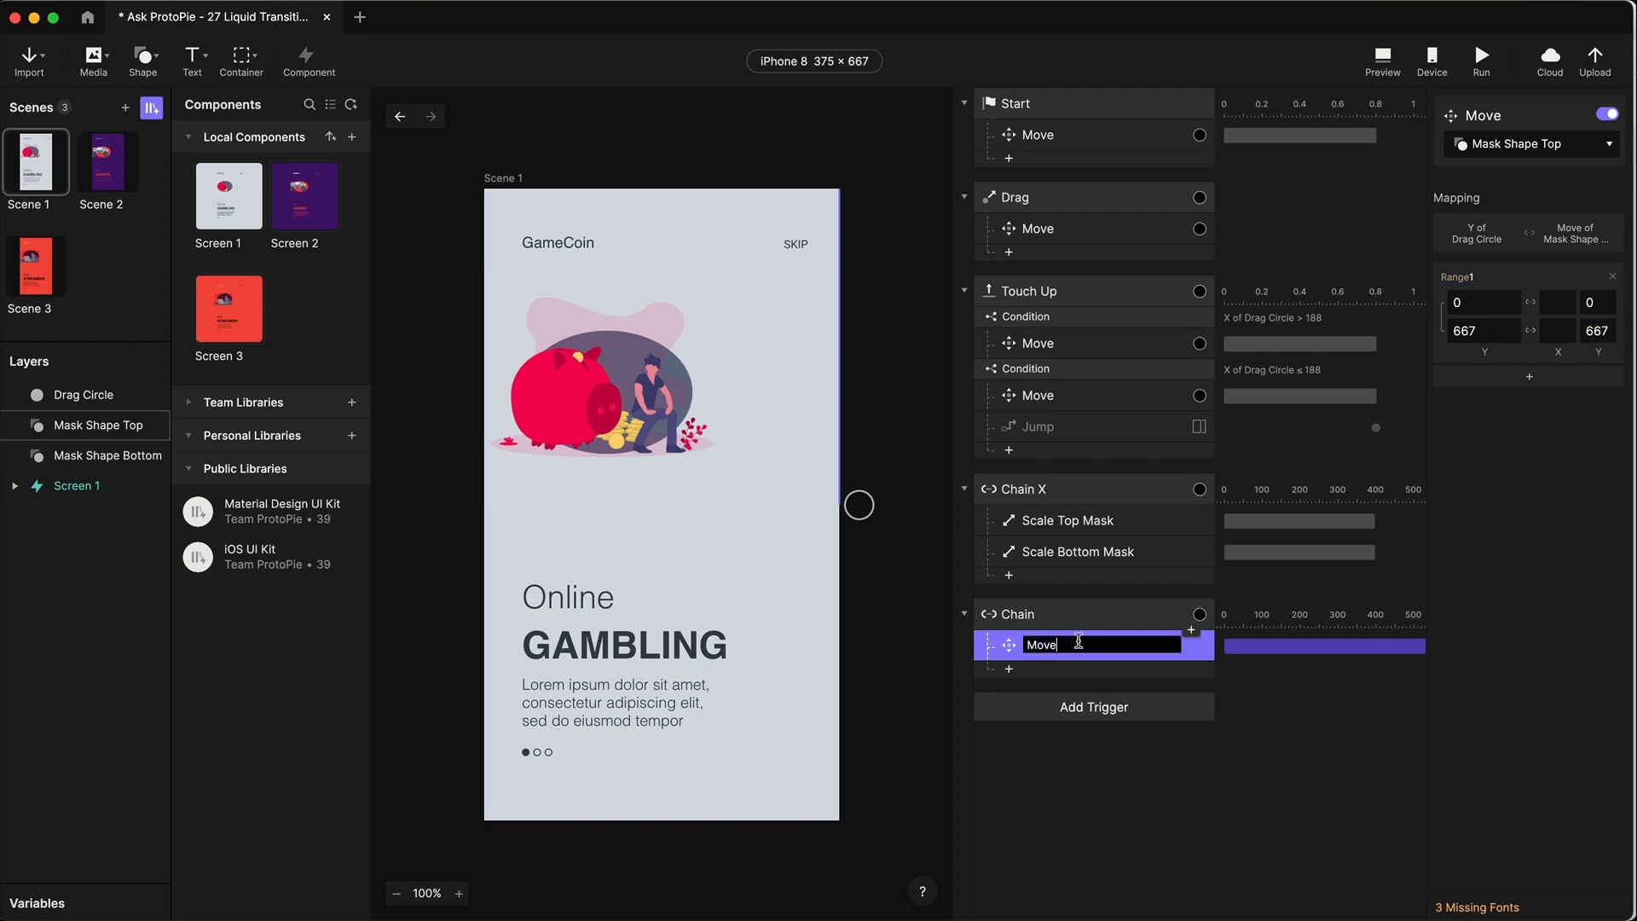
type("Top Mask")
key("Return")
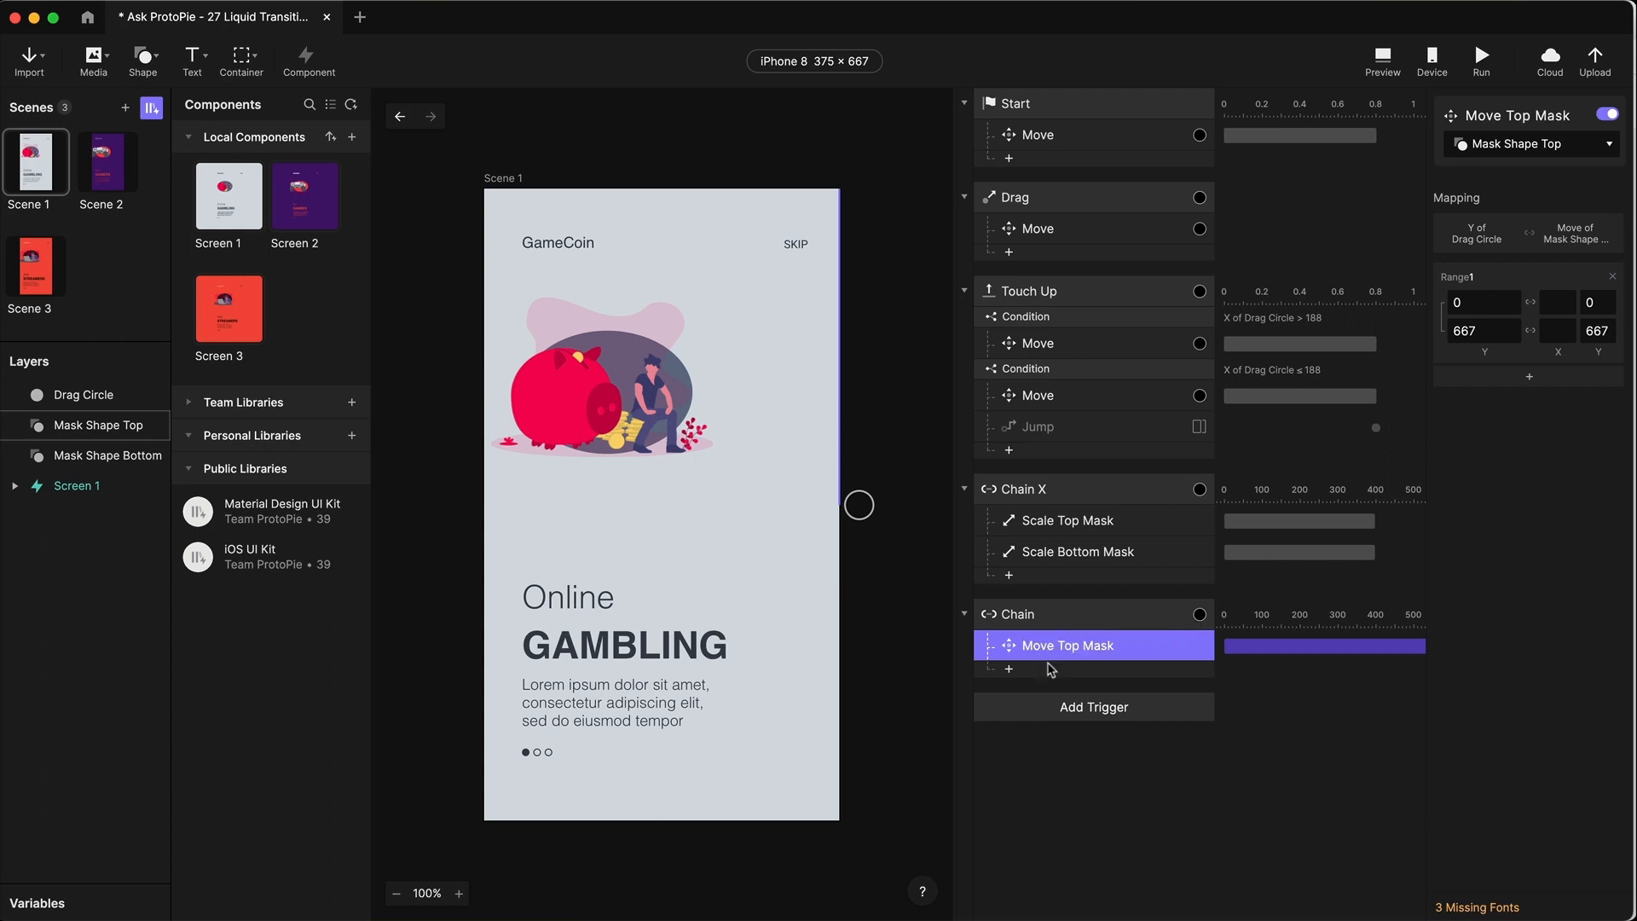
- Duplicate Move Top Mask, retarget the copy to Mask Shape Bottom, and rename it Move Bottom Mask
key("super+d")
left_click(1537, 147)
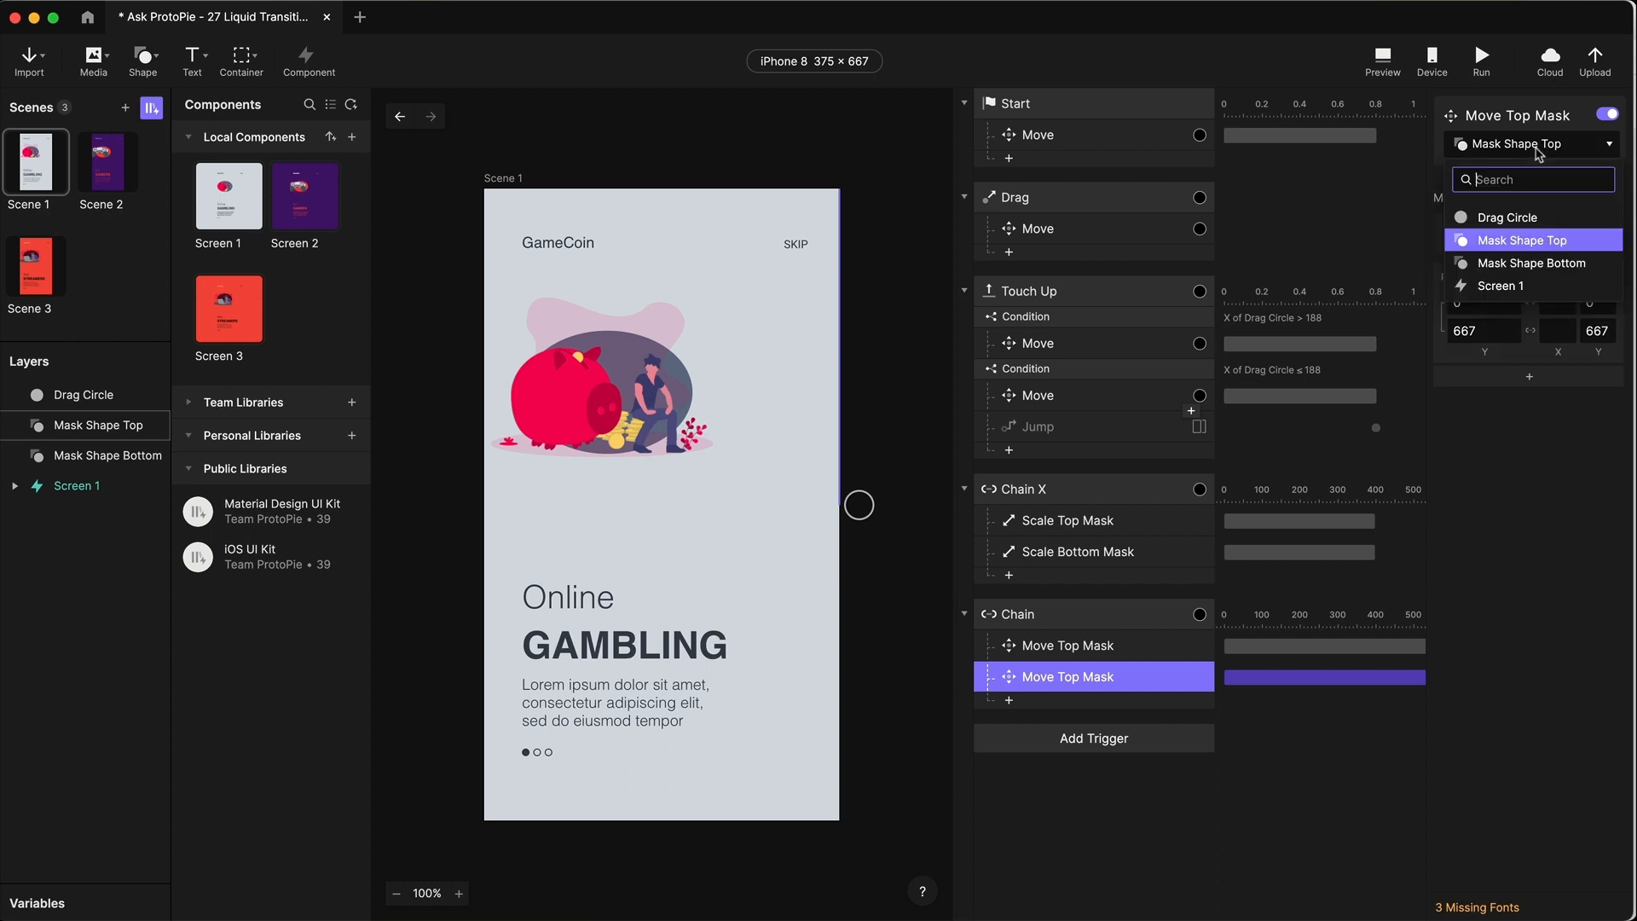
left_click(1533, 263)
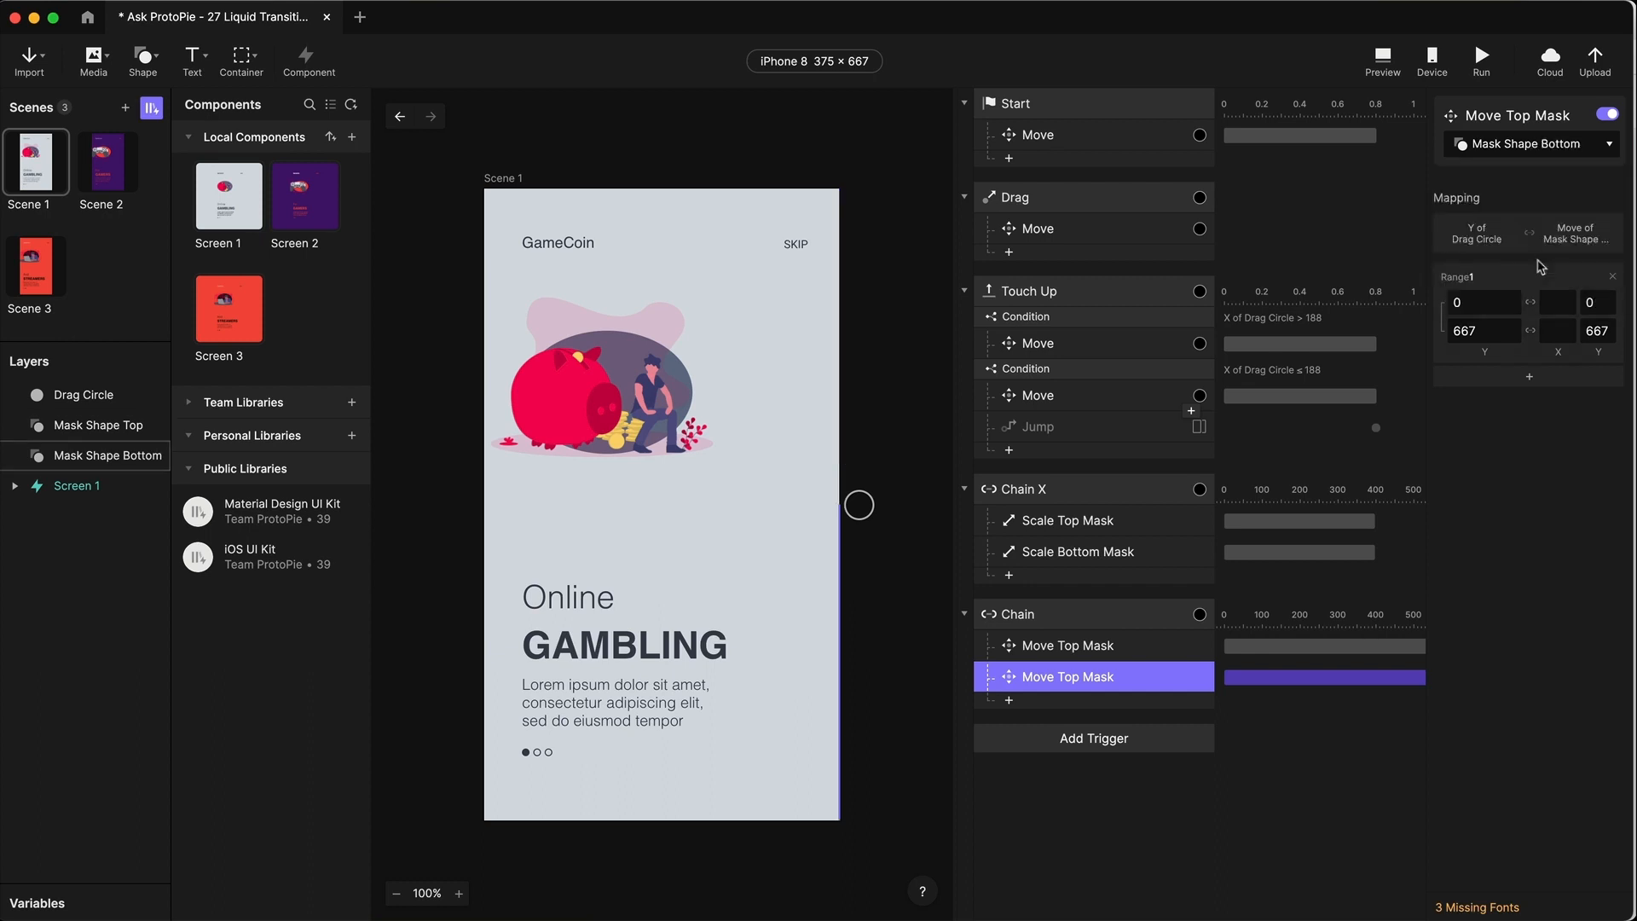
double_click(1072, 678)
type("Bottom")
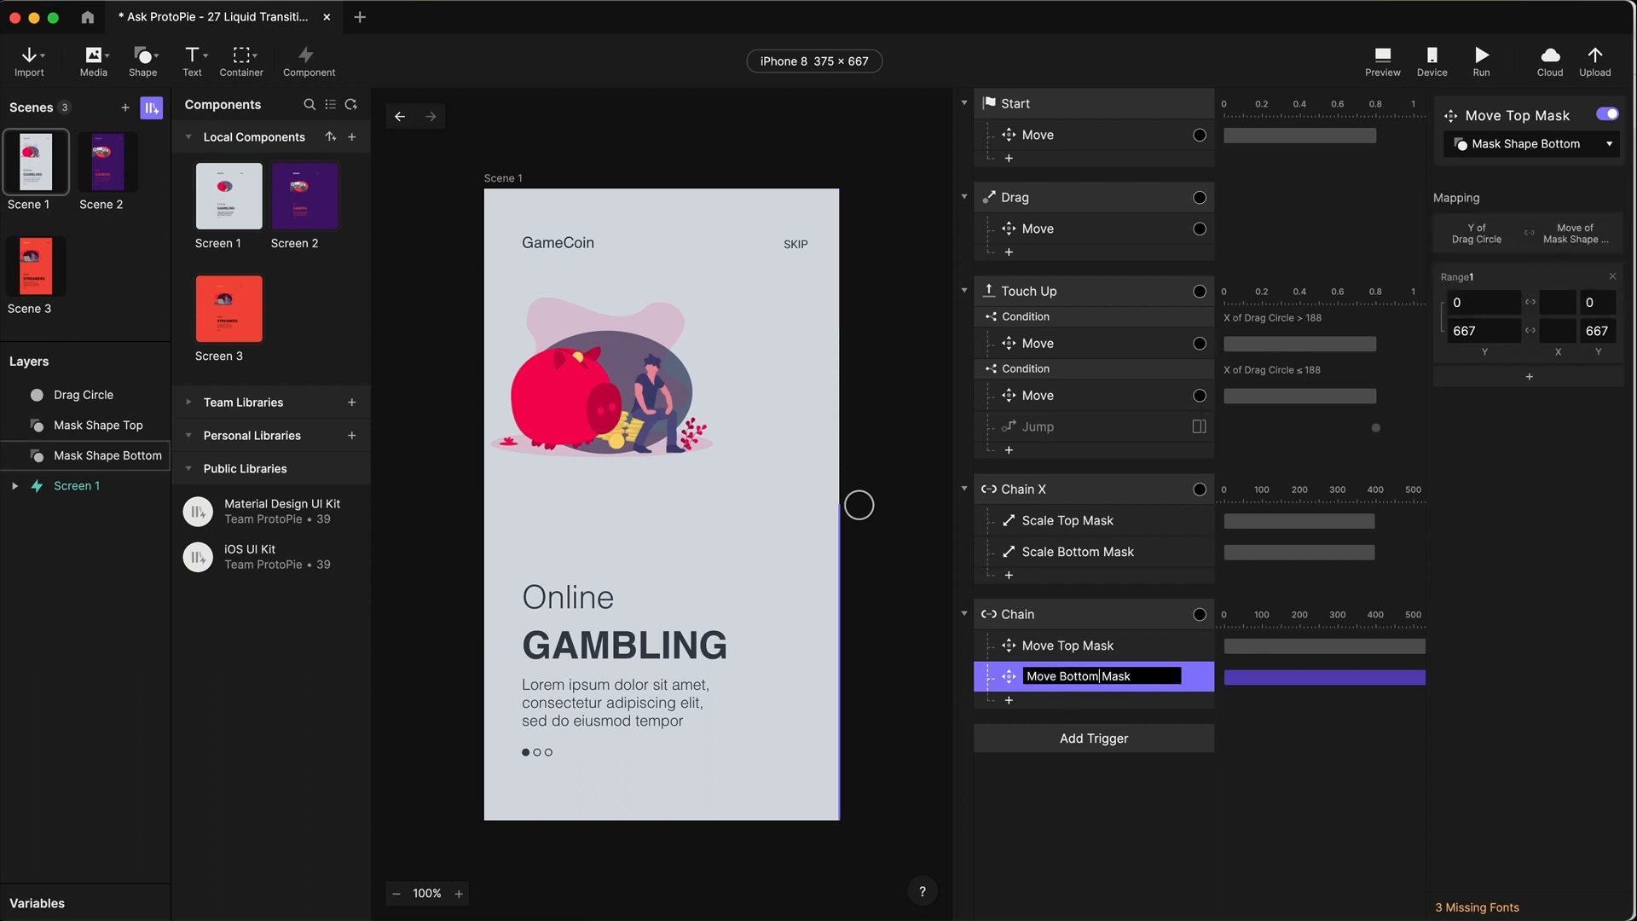
key("Return")
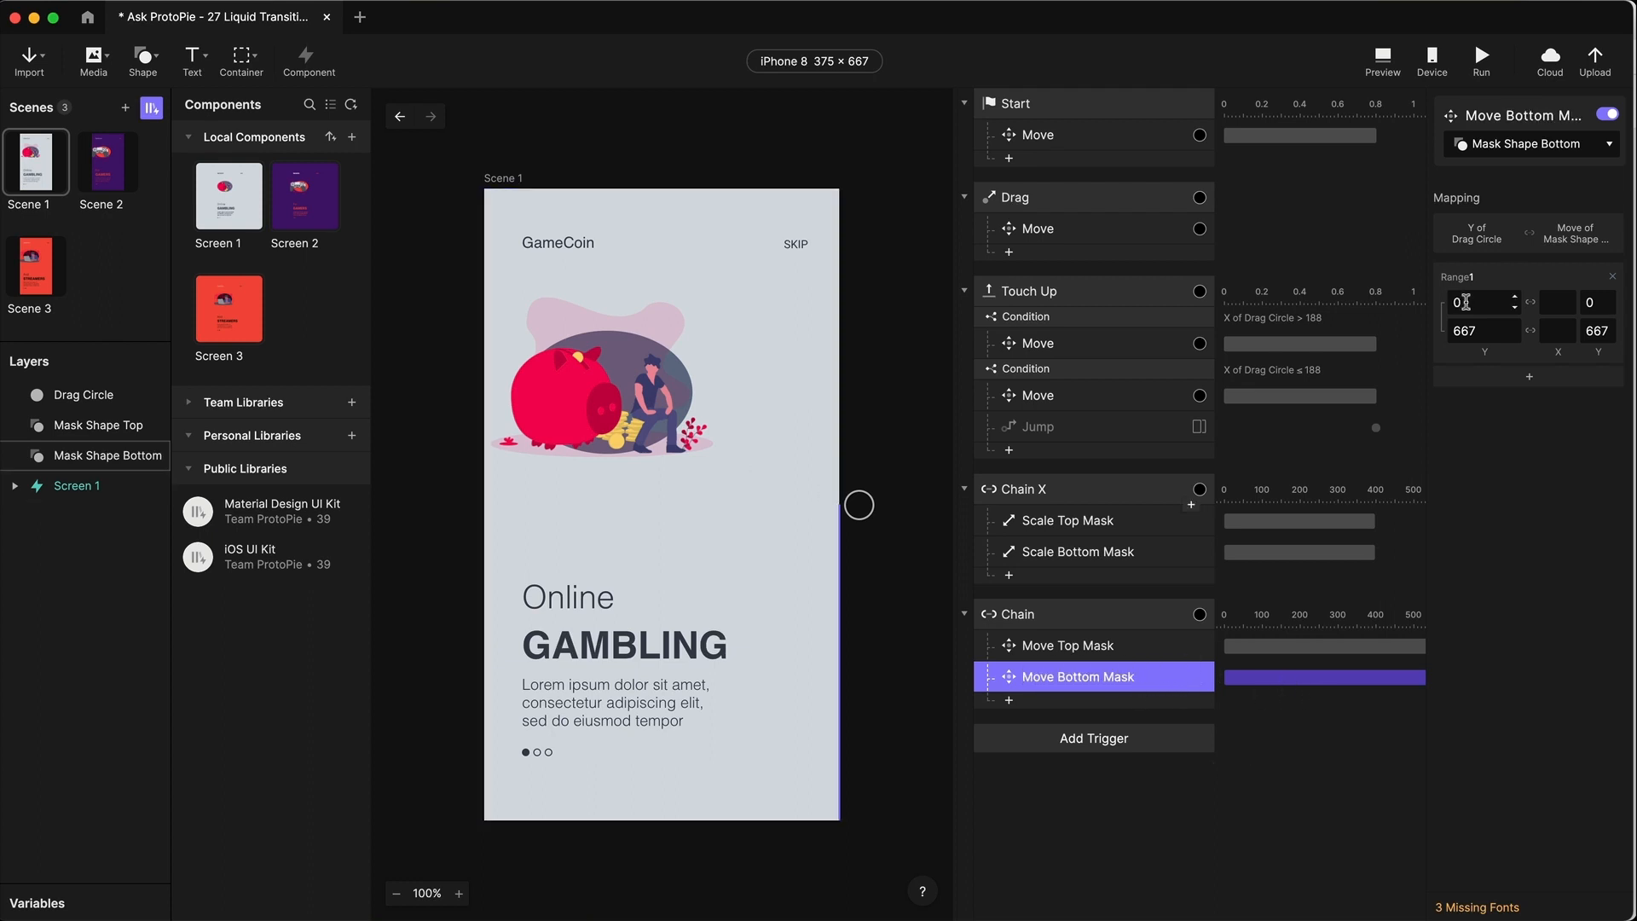
- Set the Move Bottom Mask response's mapped Y values to -1 at the start and 666 at the end
left_click(1595, 302)
left_click(1605, 330)
left_click(1582, 433)
- Preview the prototype, move the drag circle across and upward to test how the masks follow it, and close the preview
left_click(1381, 59)
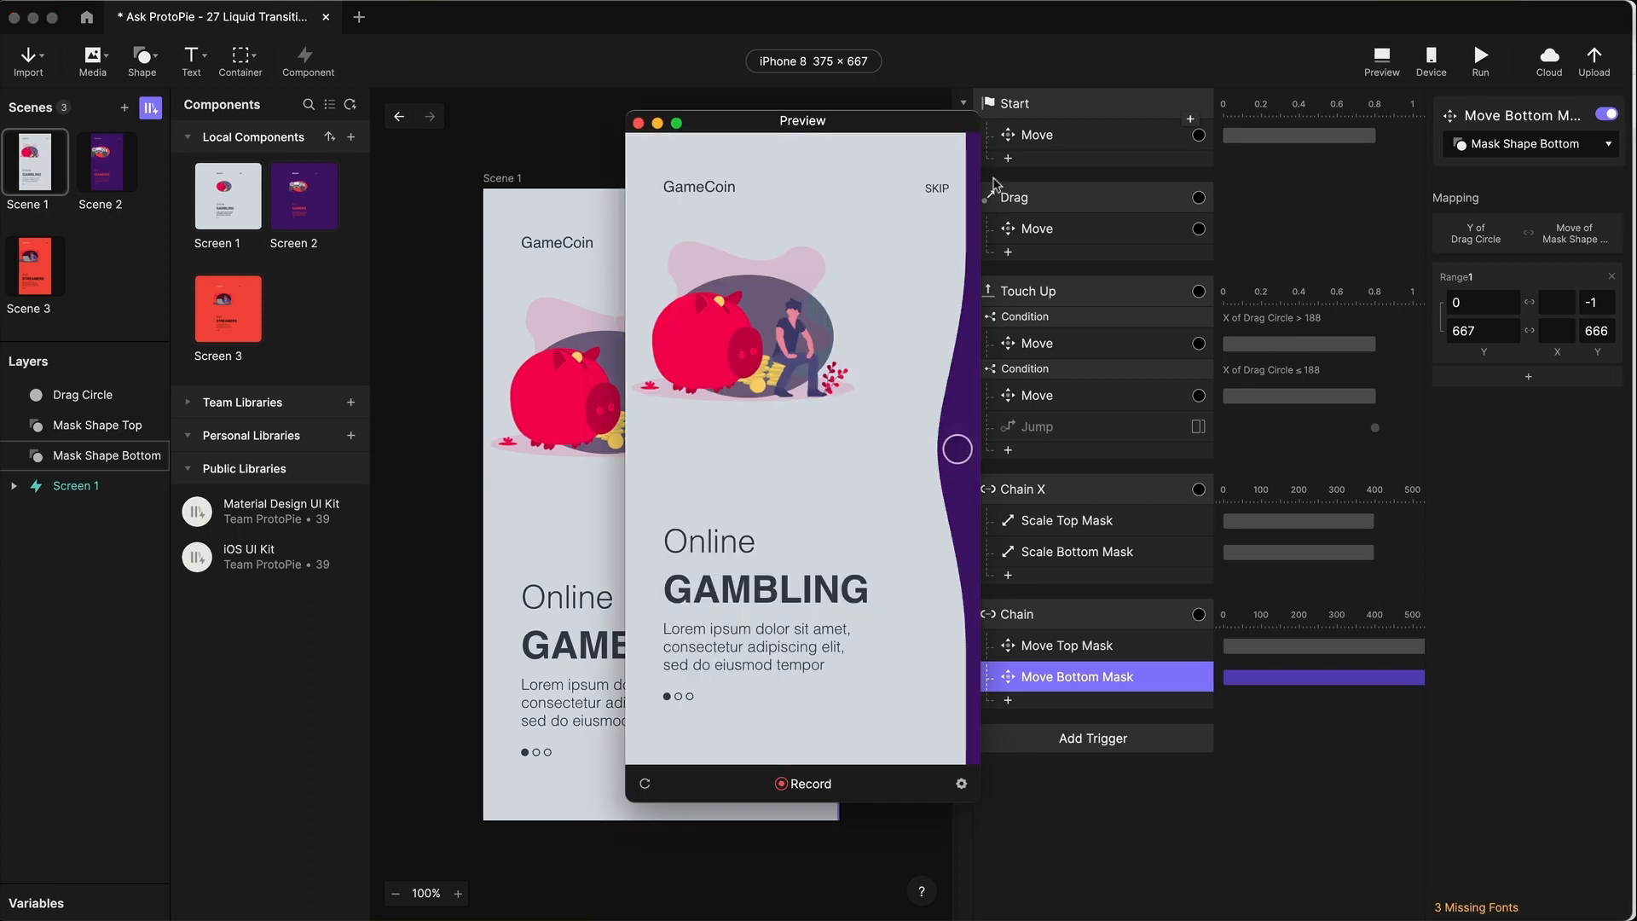
left_click_drag(960, 448, 708, 394)
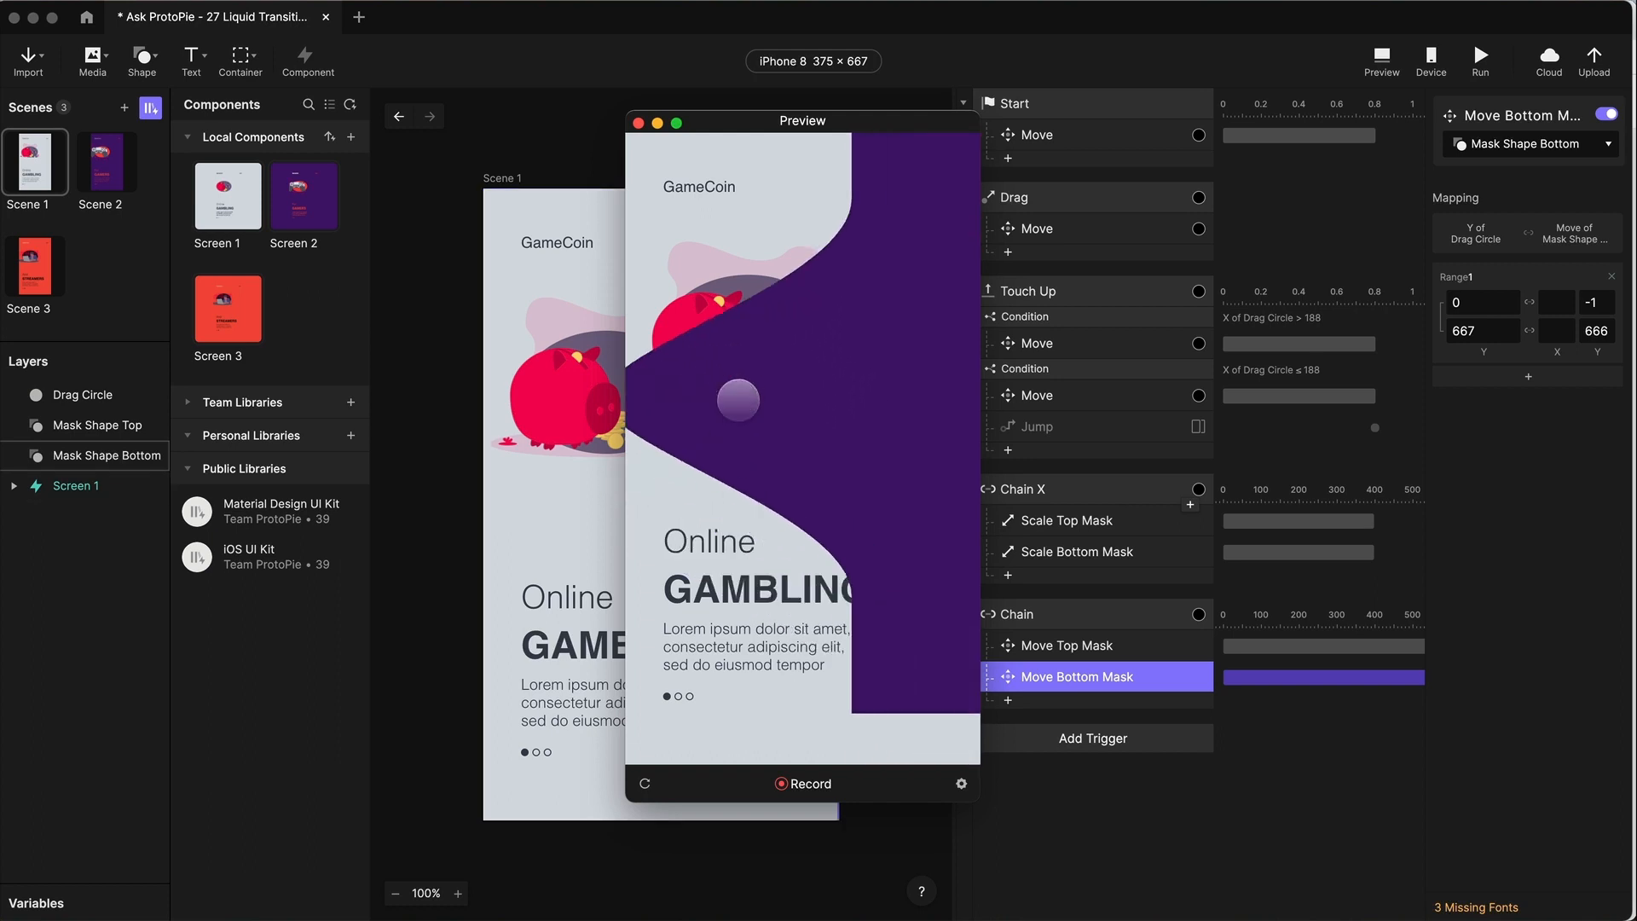
left_click(638, 123)
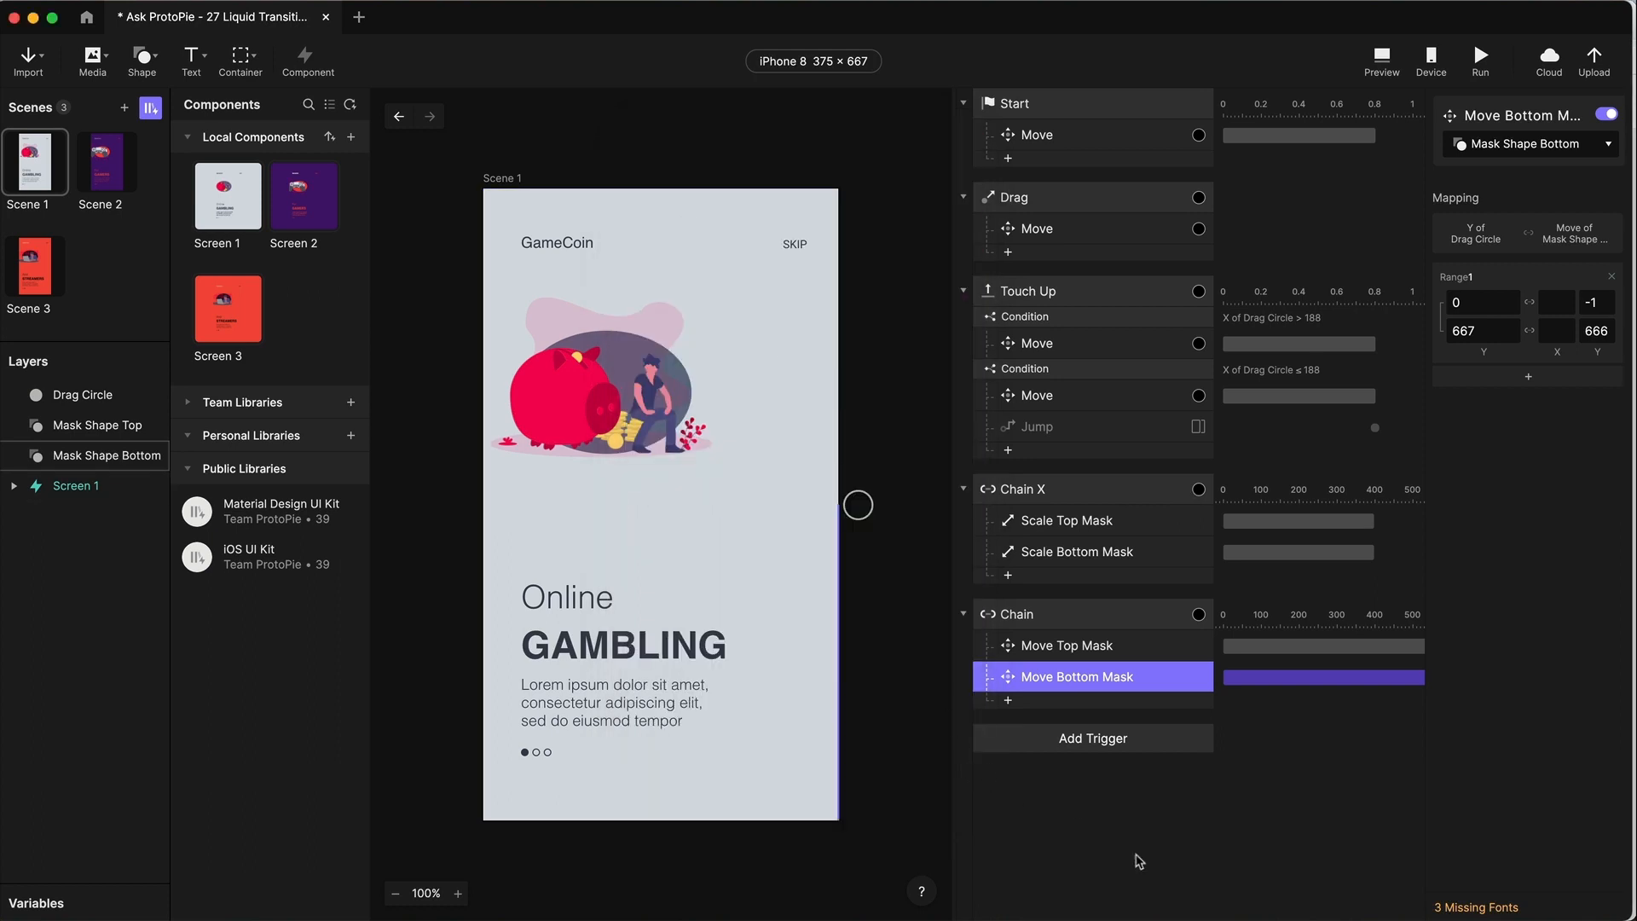
- Rename the Chain trigger linked to the Drag Circle's Y as Chain Y
double_click(1020, 614)
left_click(1051, 615)
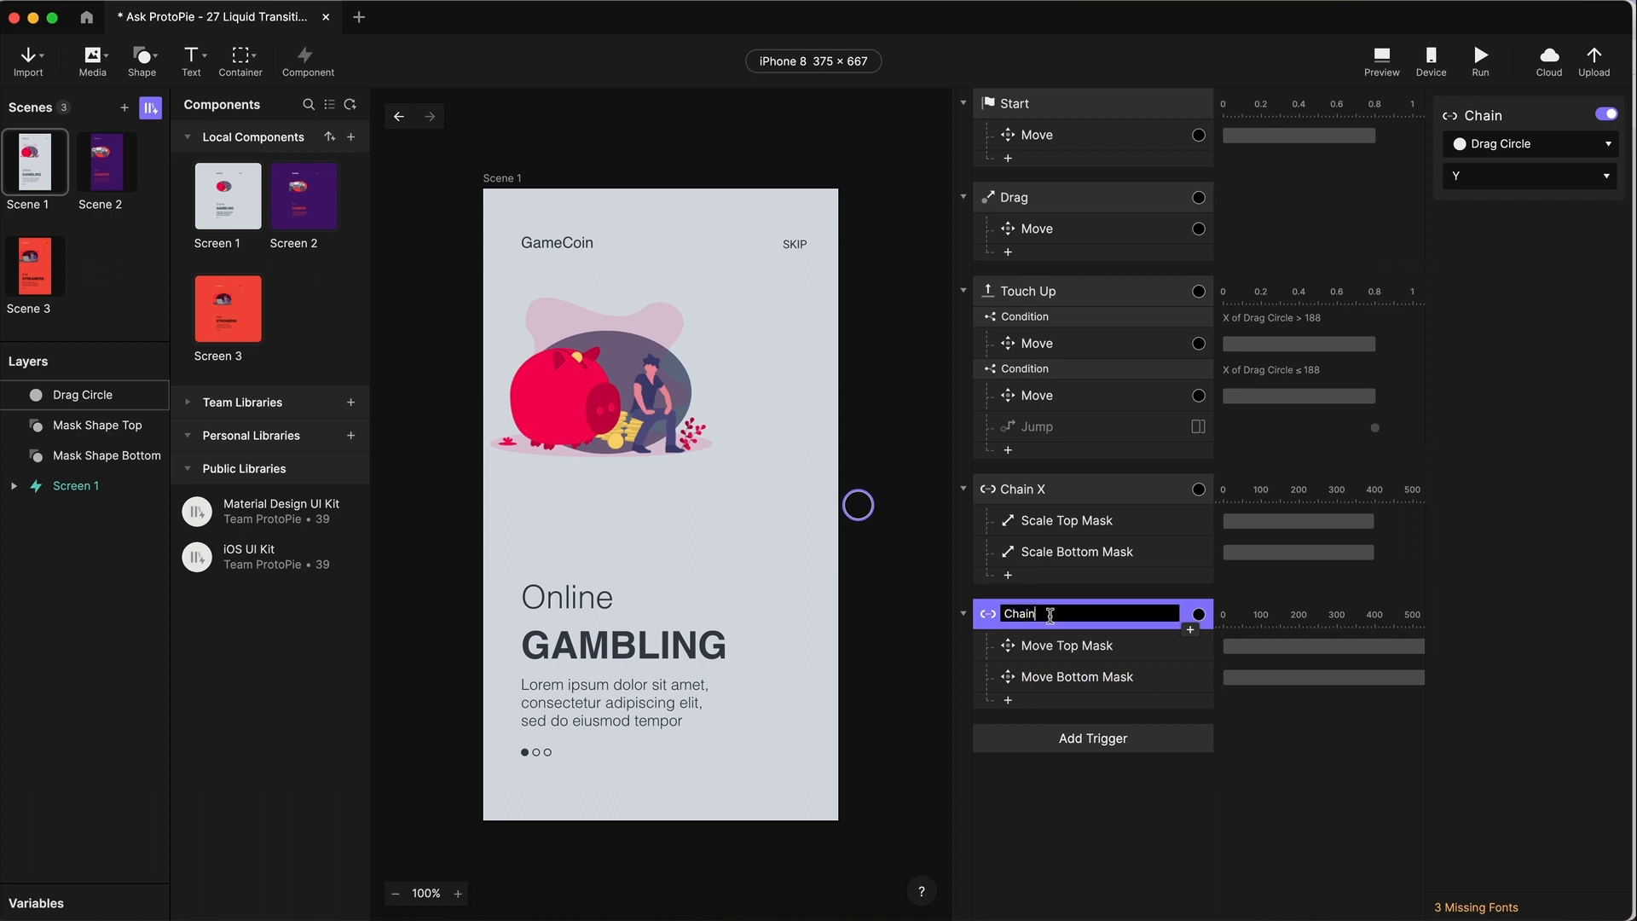
key("Return")
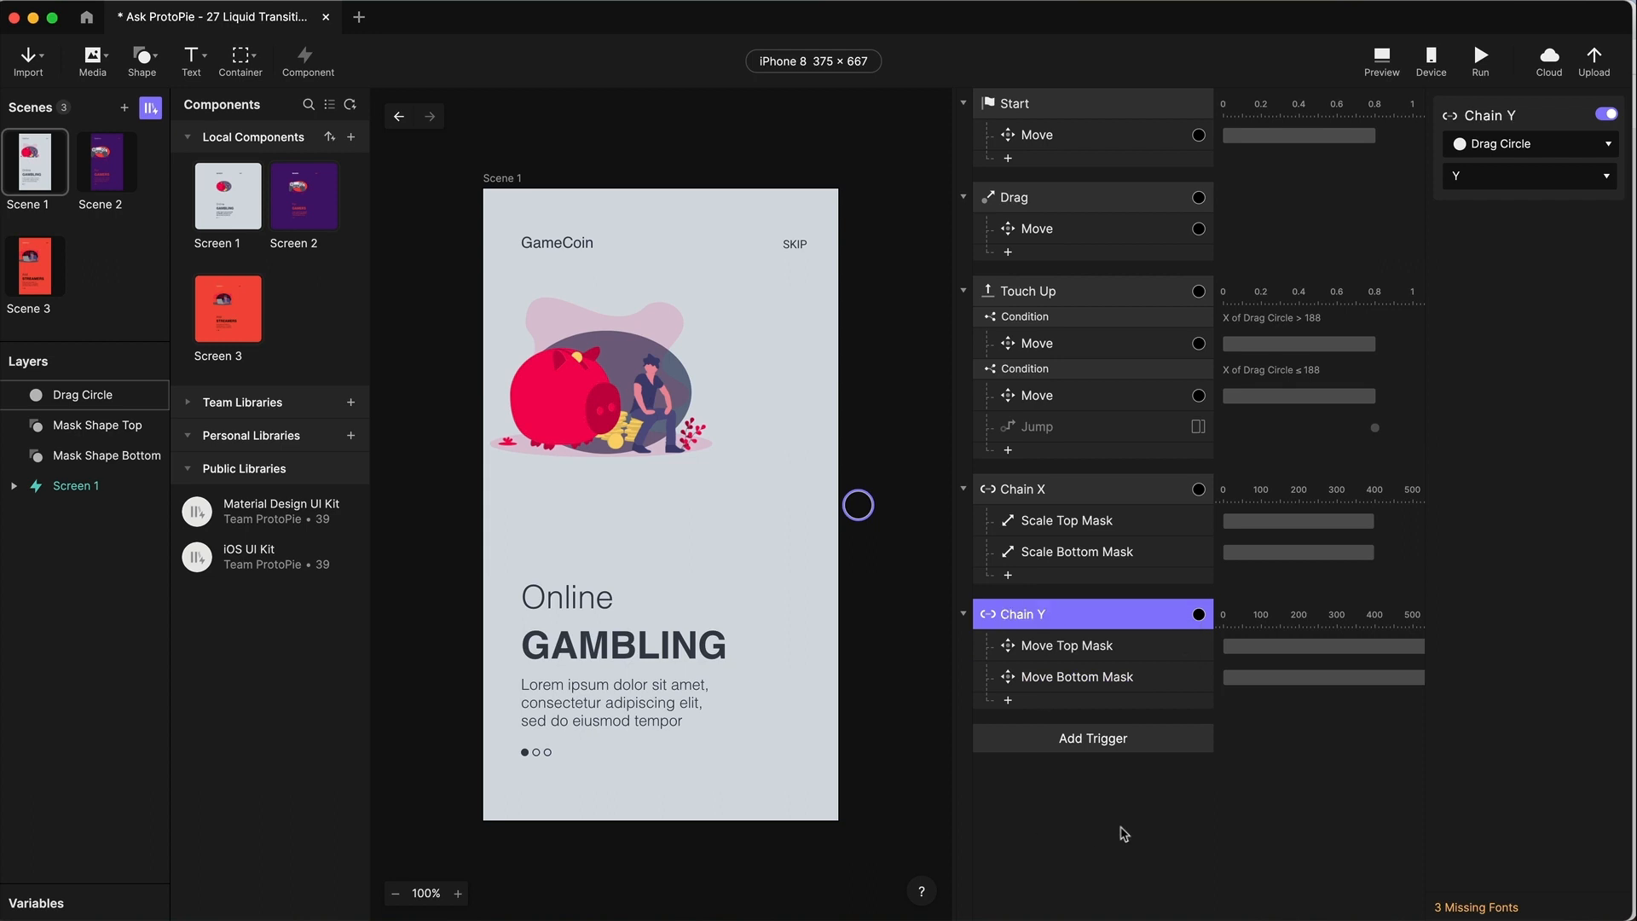
left_click(1065, 705)
left_click(1134, 829)
- Switch to the browser and move the circle in the reference Liquid Transition prototype to examine how the wave stretches and squashes
key("super+Tab")
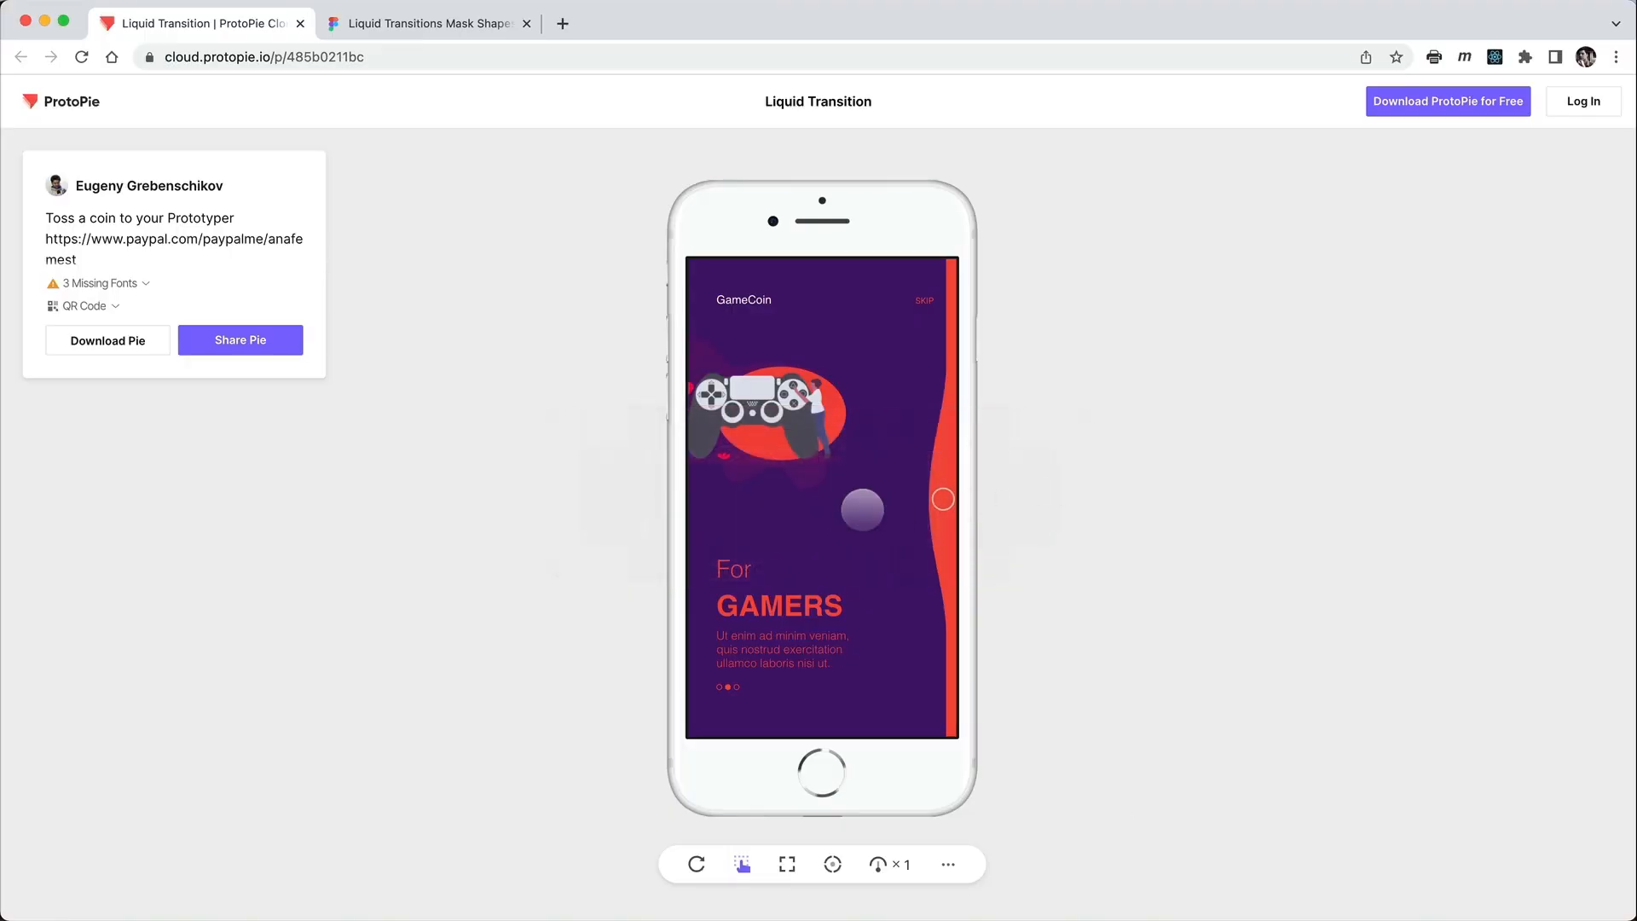
left_click_drag(943, 499, 837, 486)
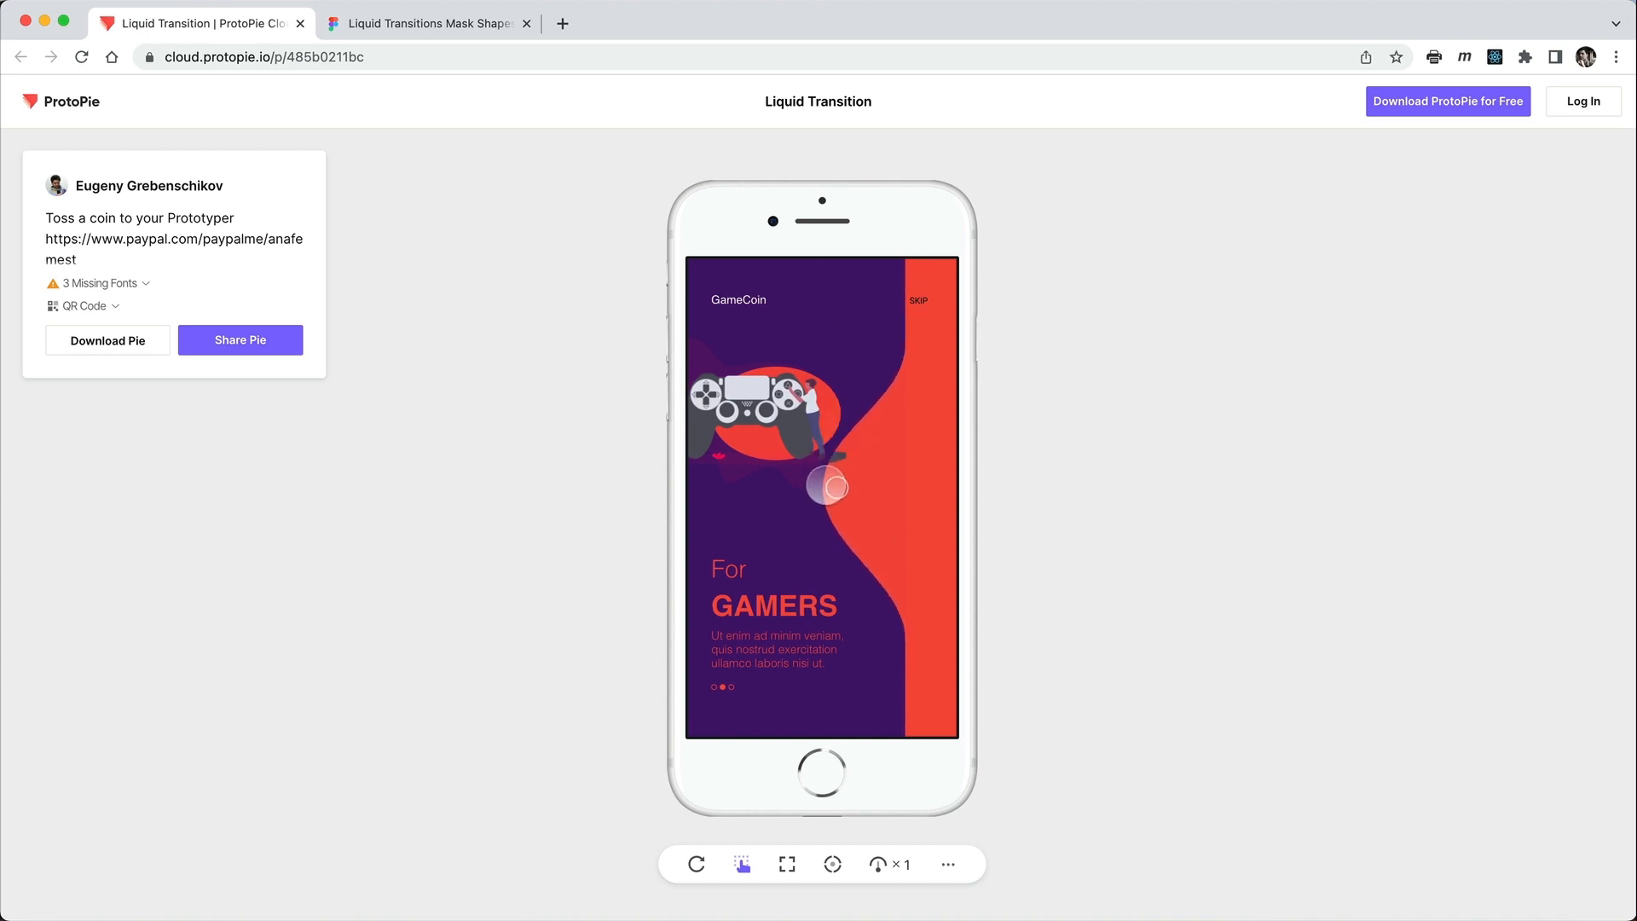
mouse_move(836, 487)
left_mouse_down()
mouse_move(821, 366)
mouse_move(833, 492)
left_mouse_up()
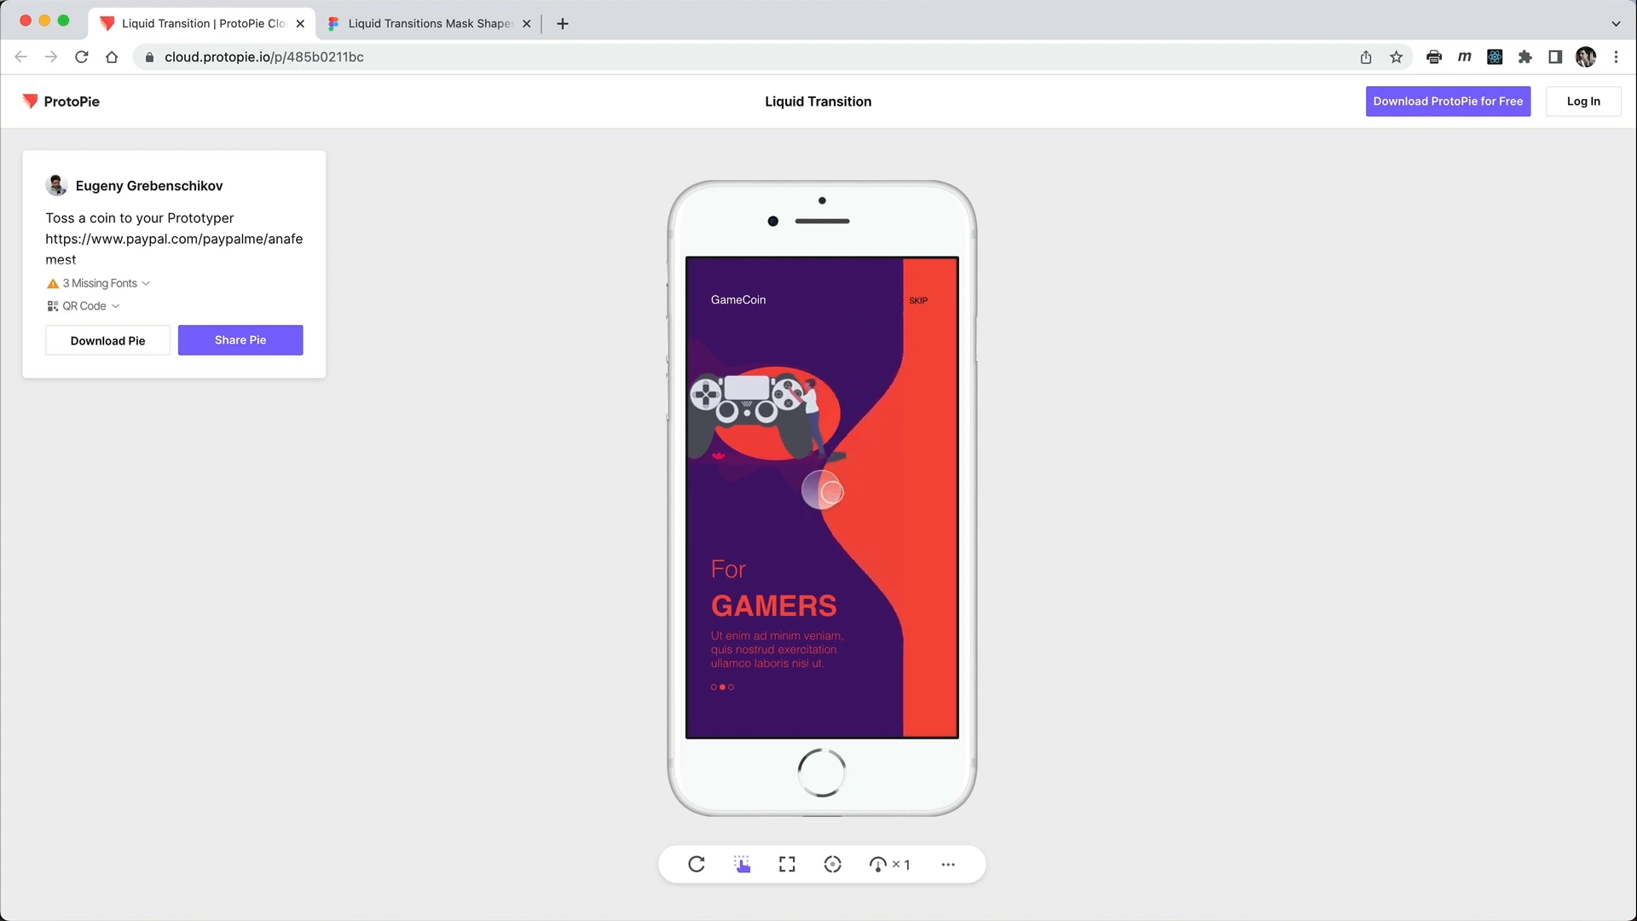
left_click_drag(823, 492, 856, 382)
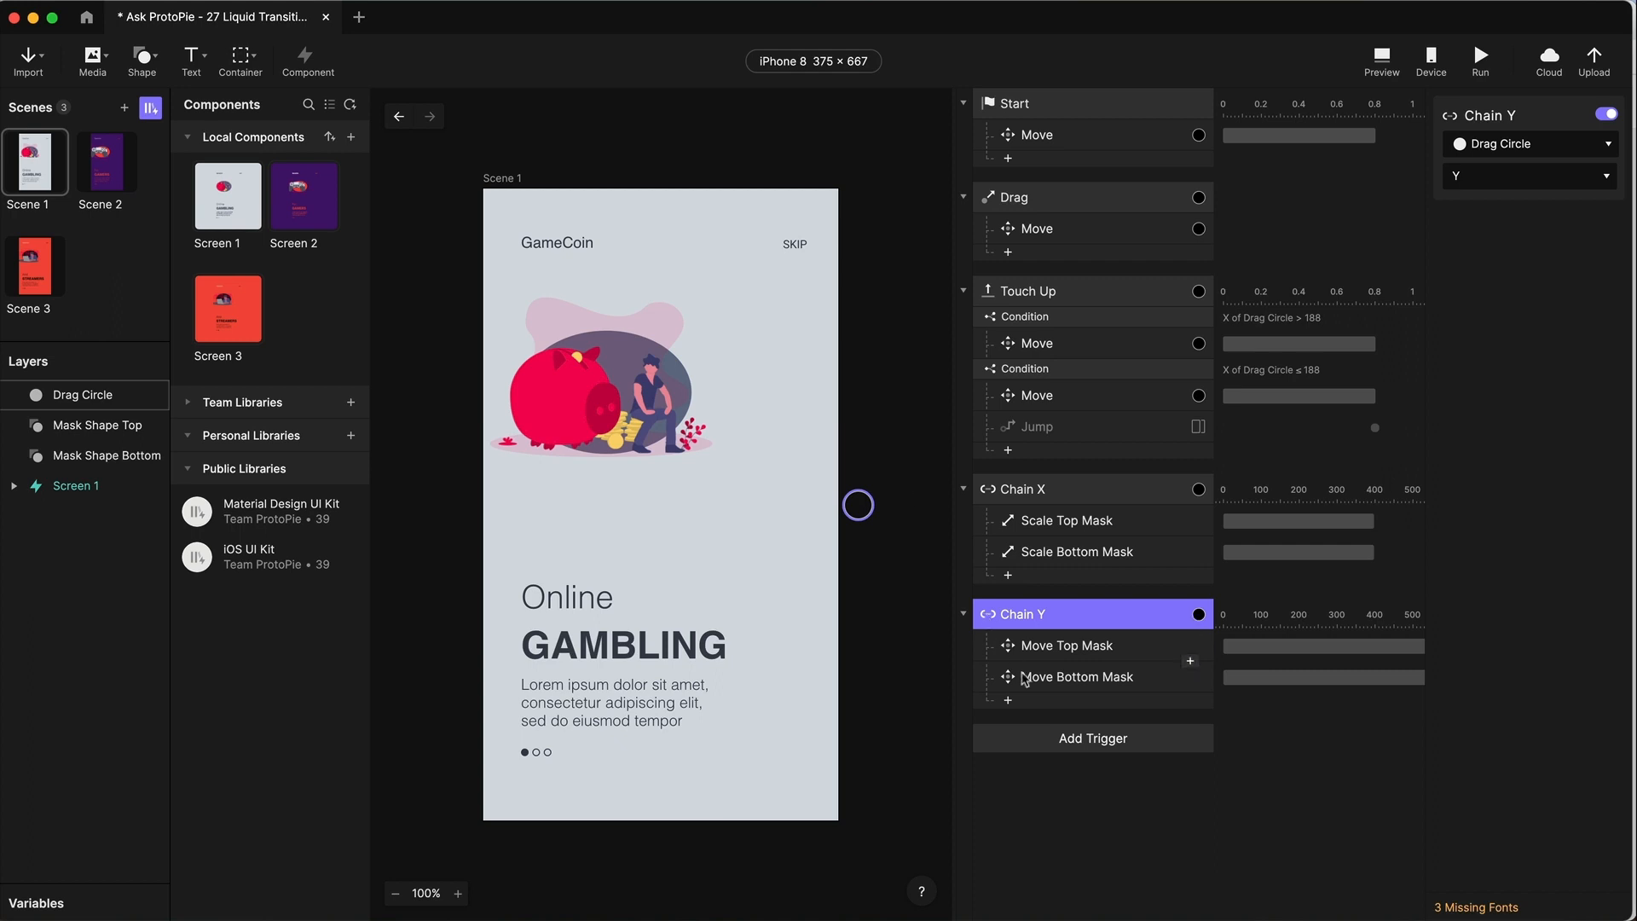
- Add a Scale response for Mask Shape Top under Chain Y and set its range's end Y to 0
left_click(1055, 703)
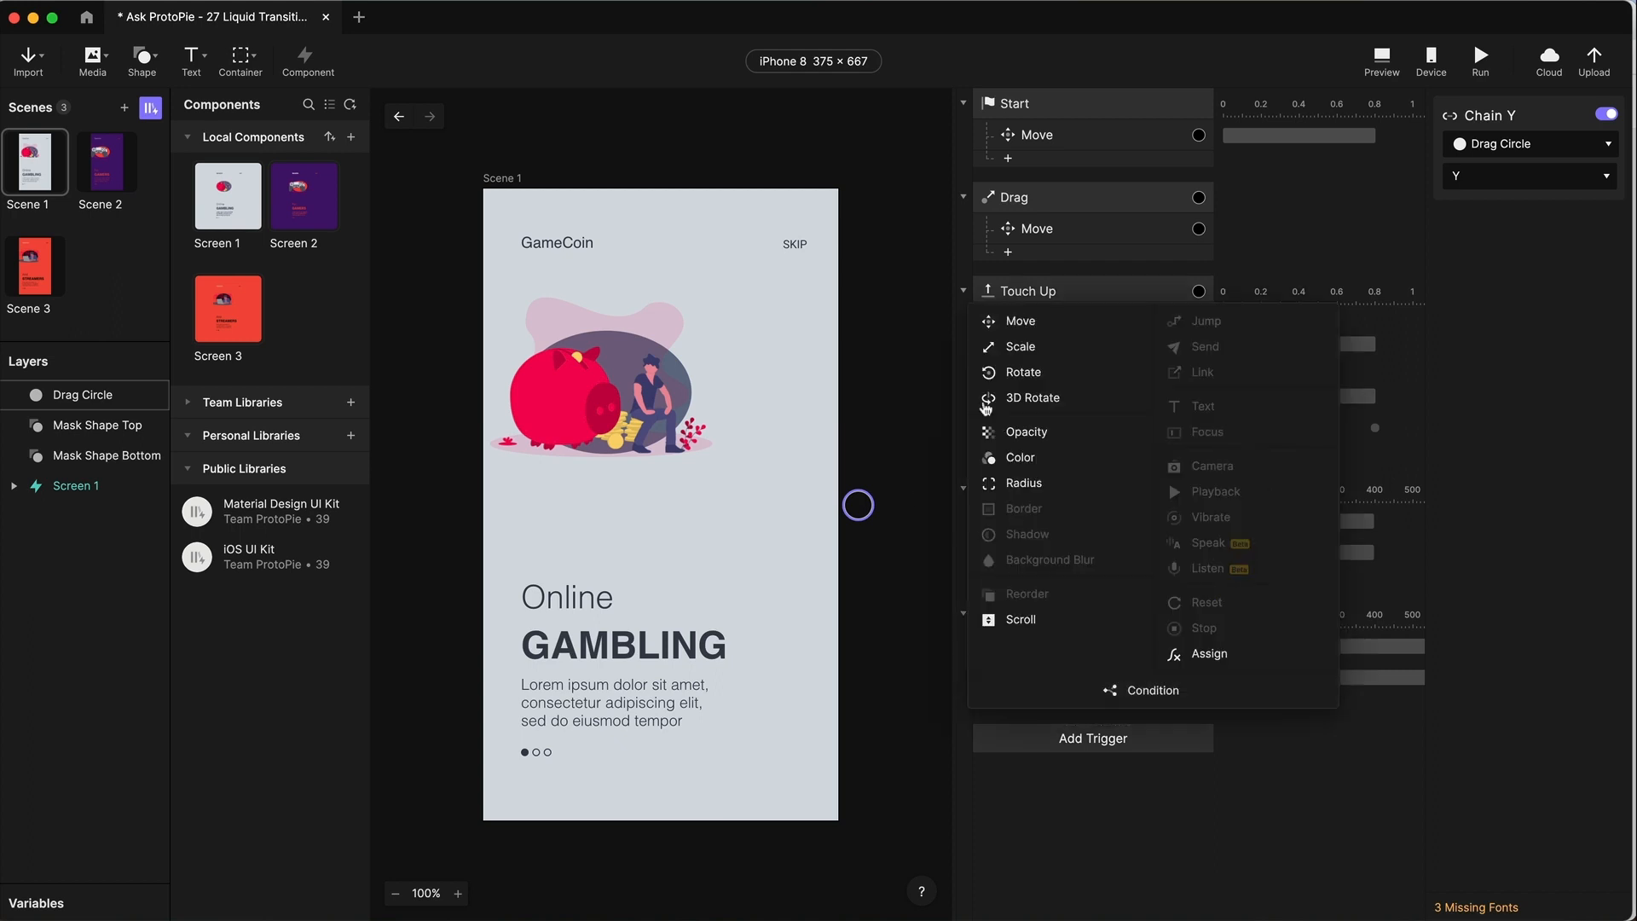
left_click(1023, 349)
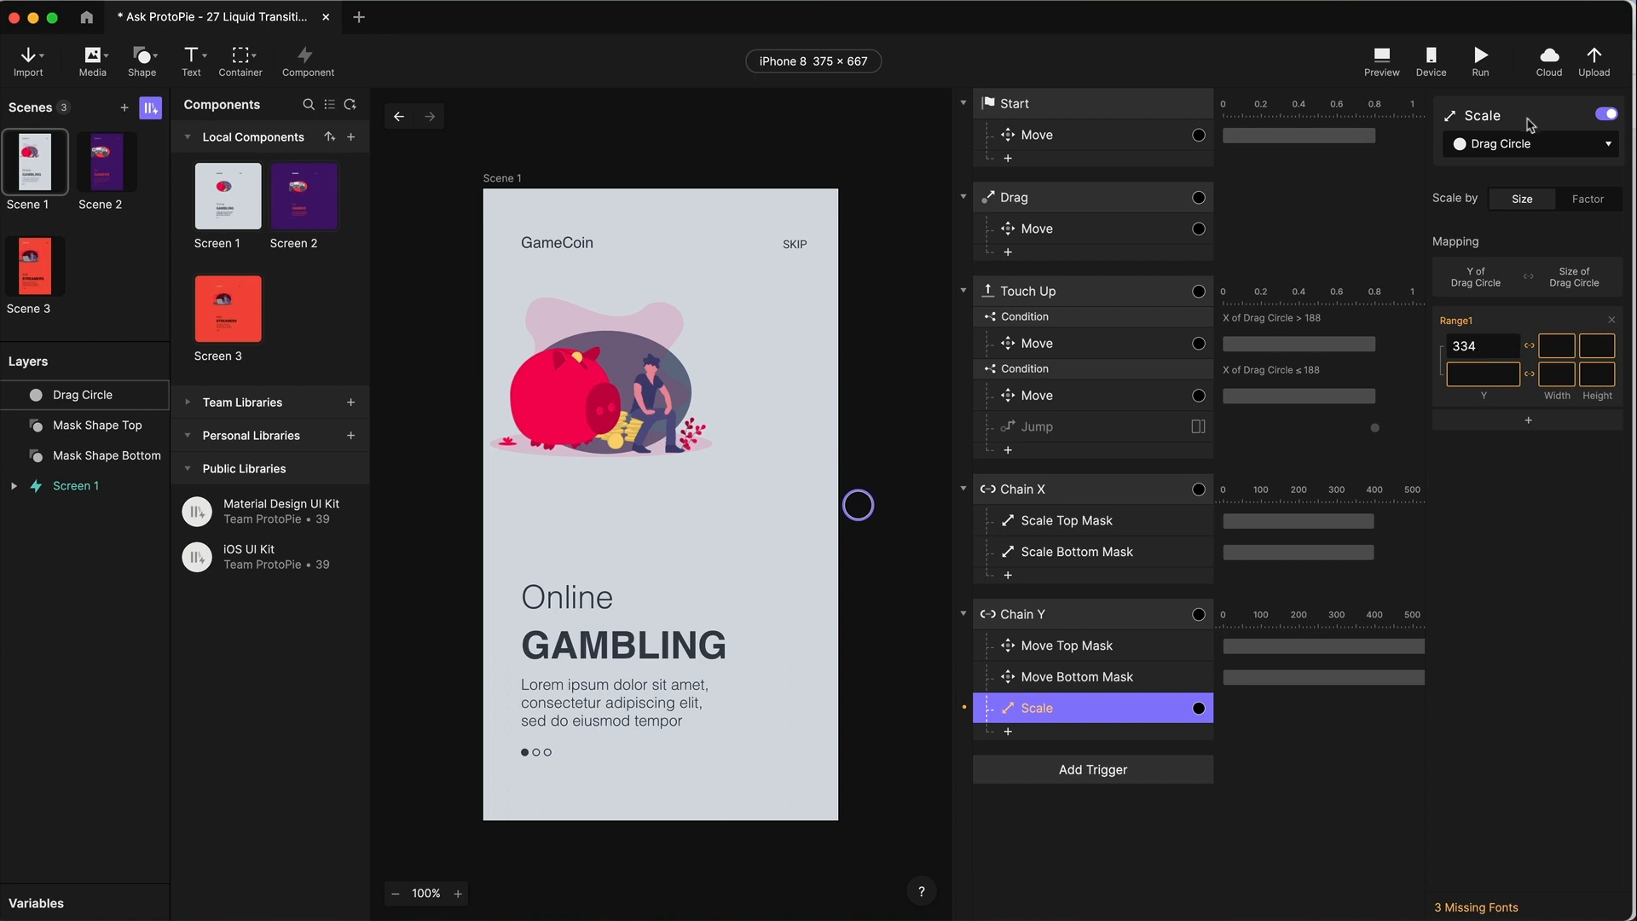
left_click(1533, 145)
left_click(1546, 242)
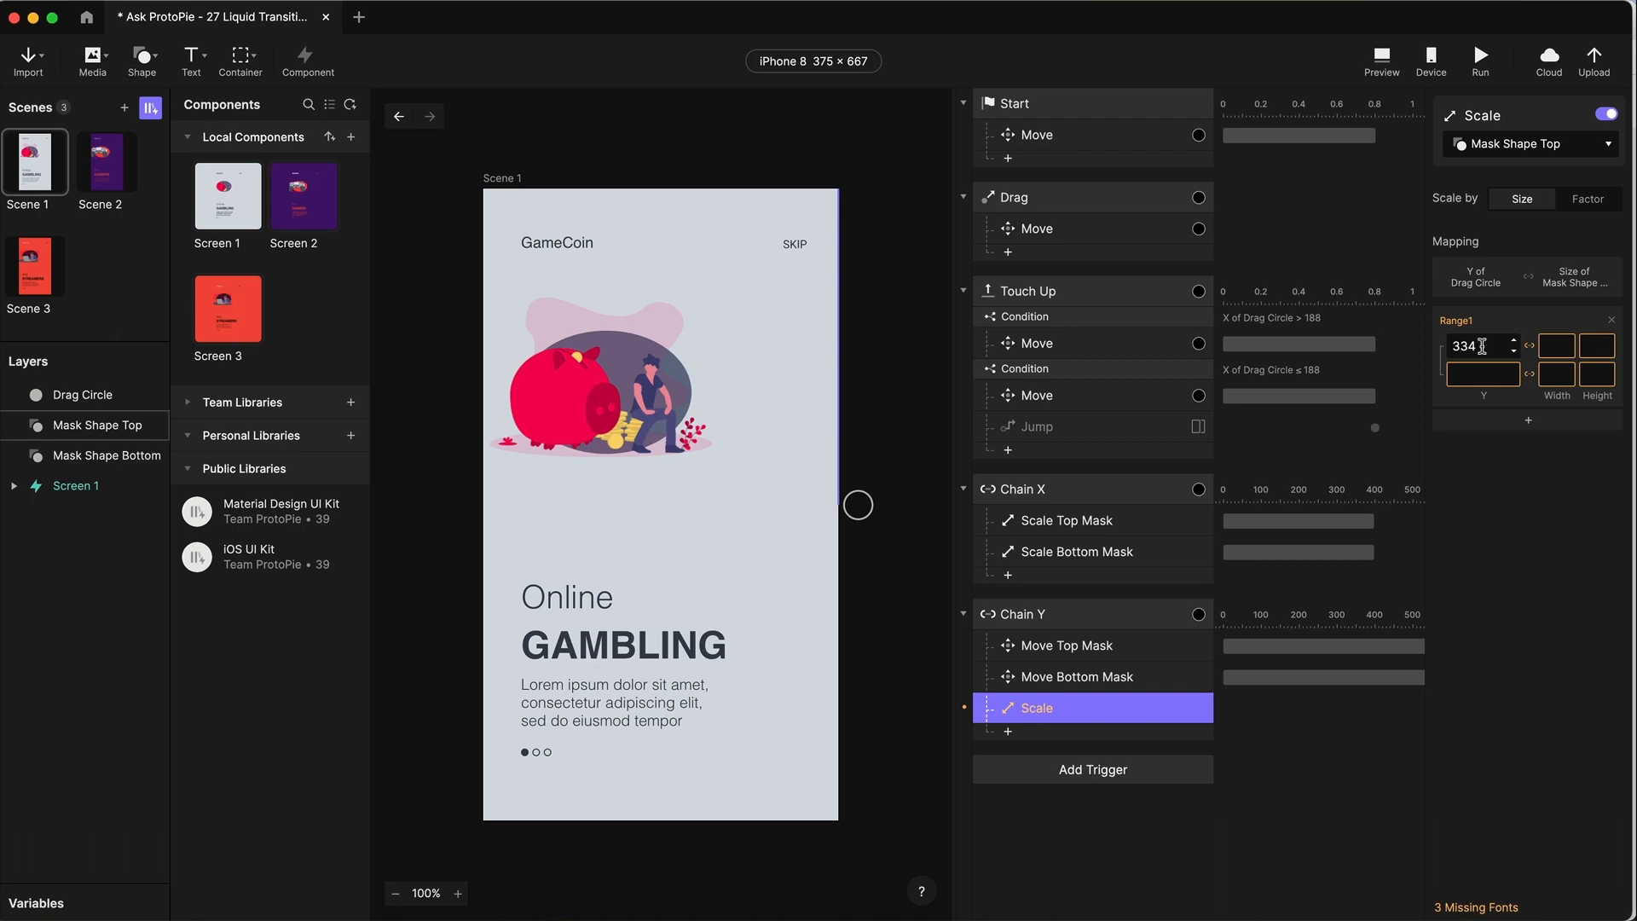
left_click(1479, 377)
left_click(1510, 431)
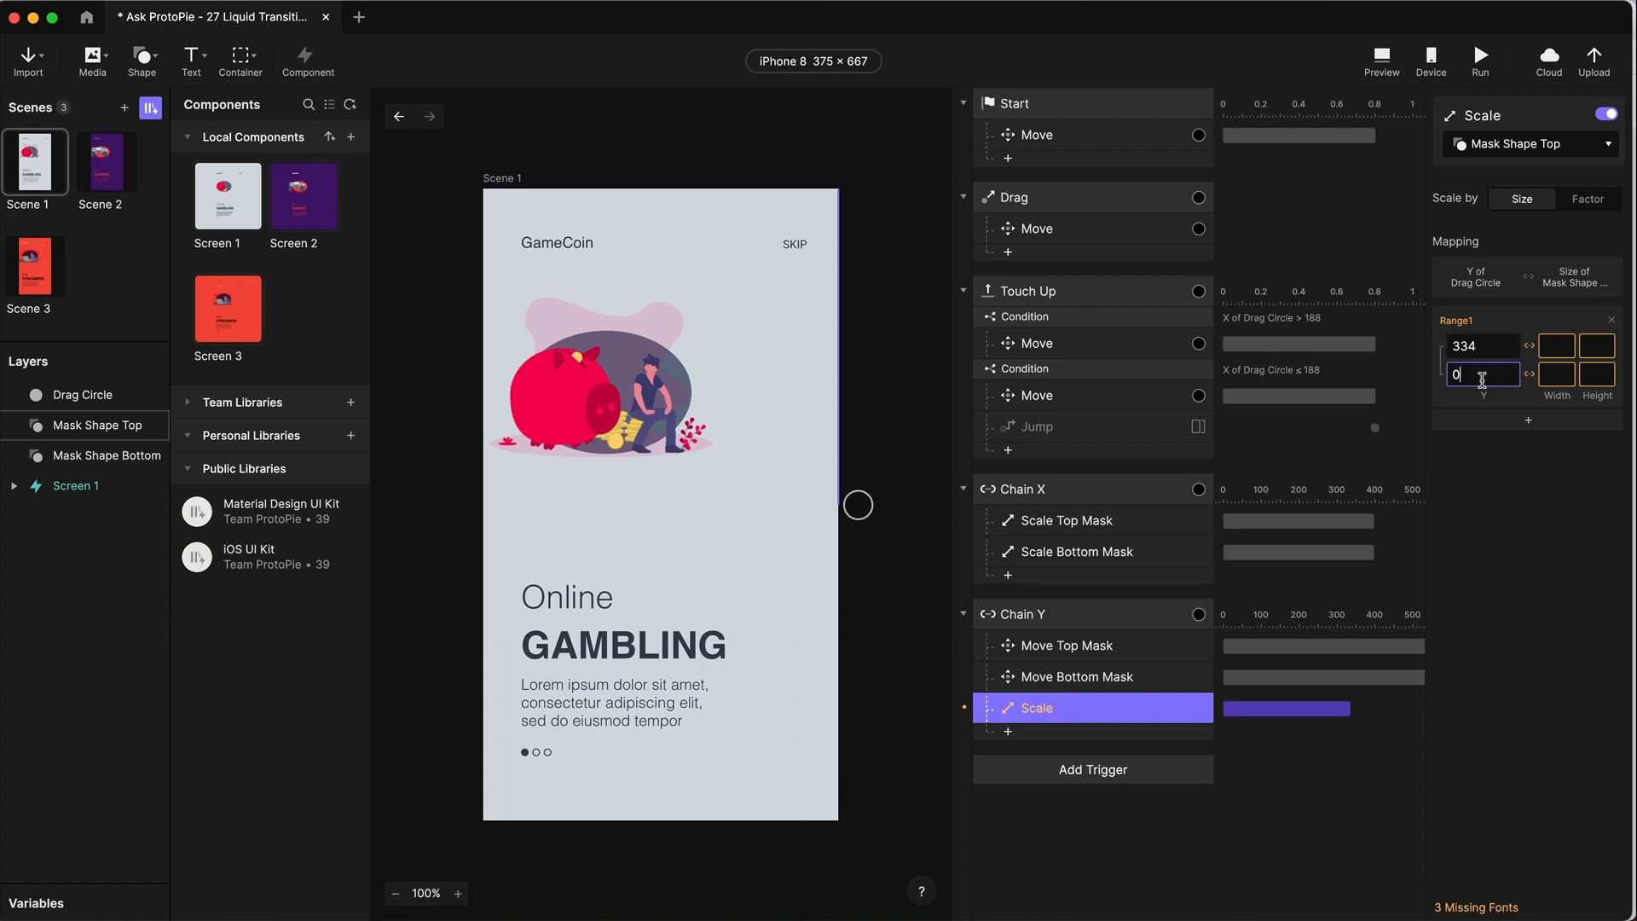
- Check Mask Shape Top's size, and set the Scale response's mapped heights to 334 at the start and 667 at the end
left_click(1484, 347)
left_click(1588, 345)
left_click(106, 425)
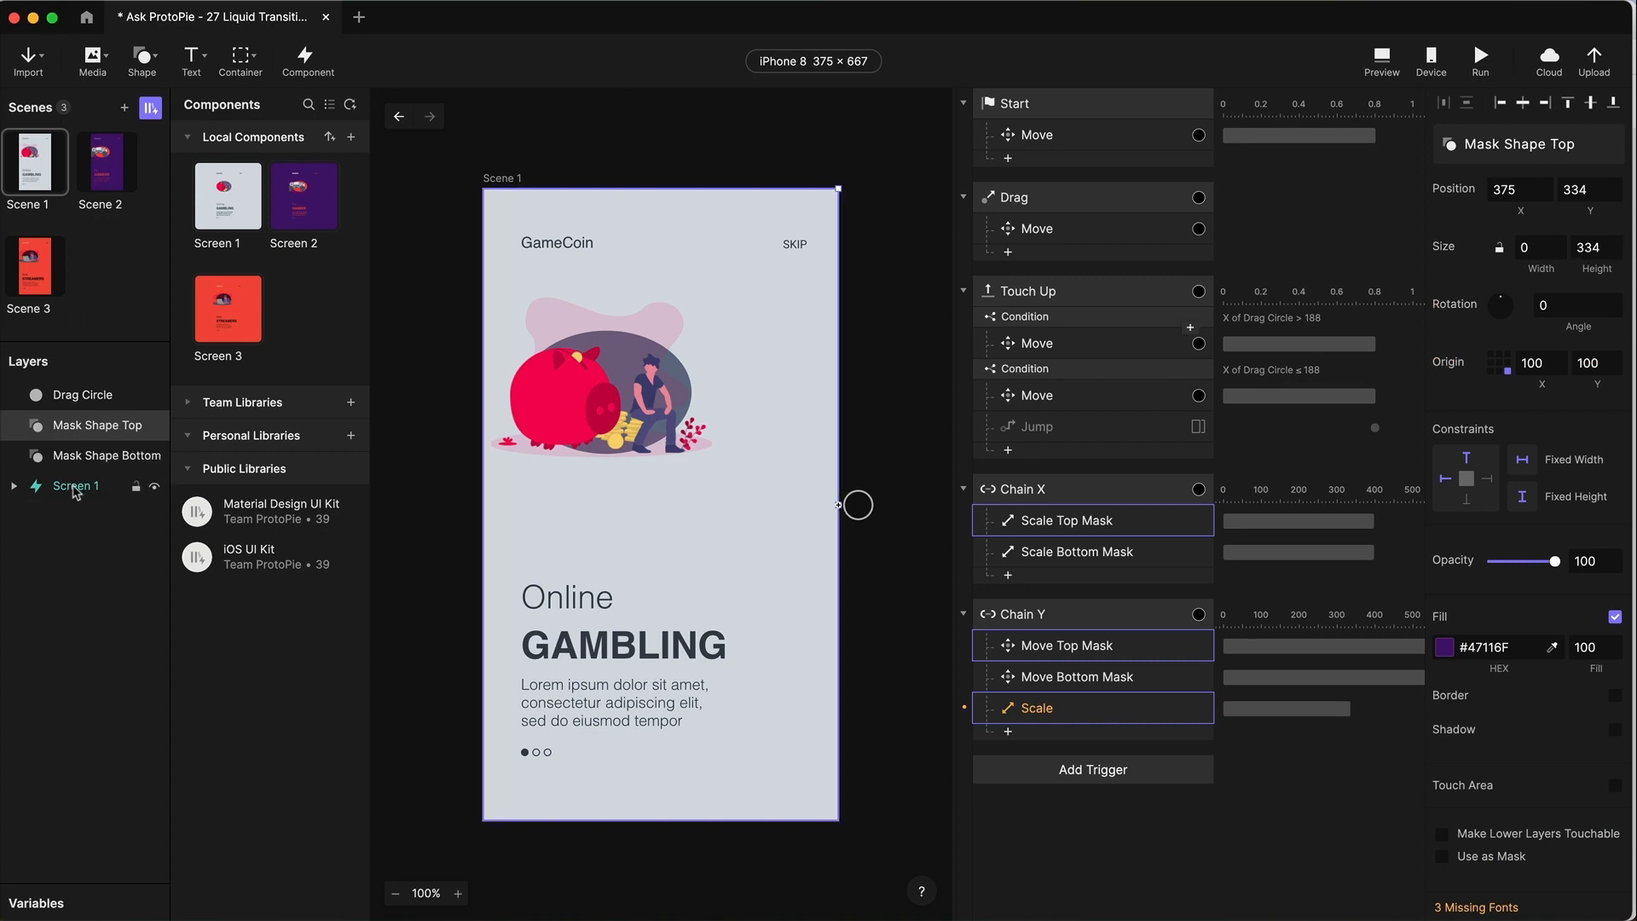
left_click(1109, 708)
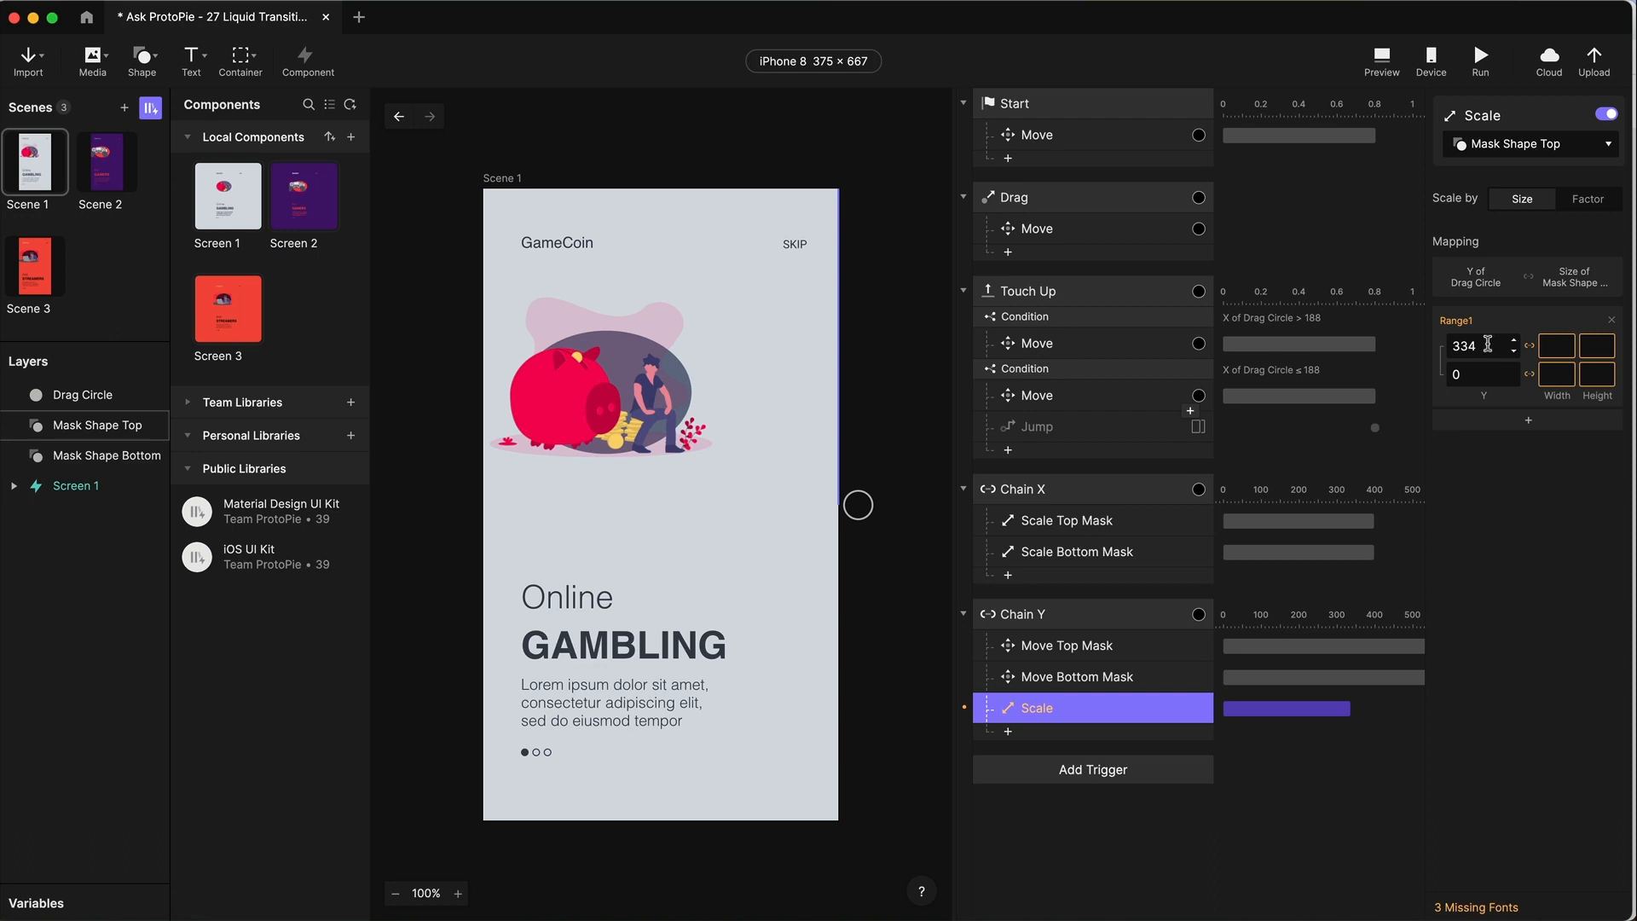
left_click(1597, 344)
left_click(1596, 376)
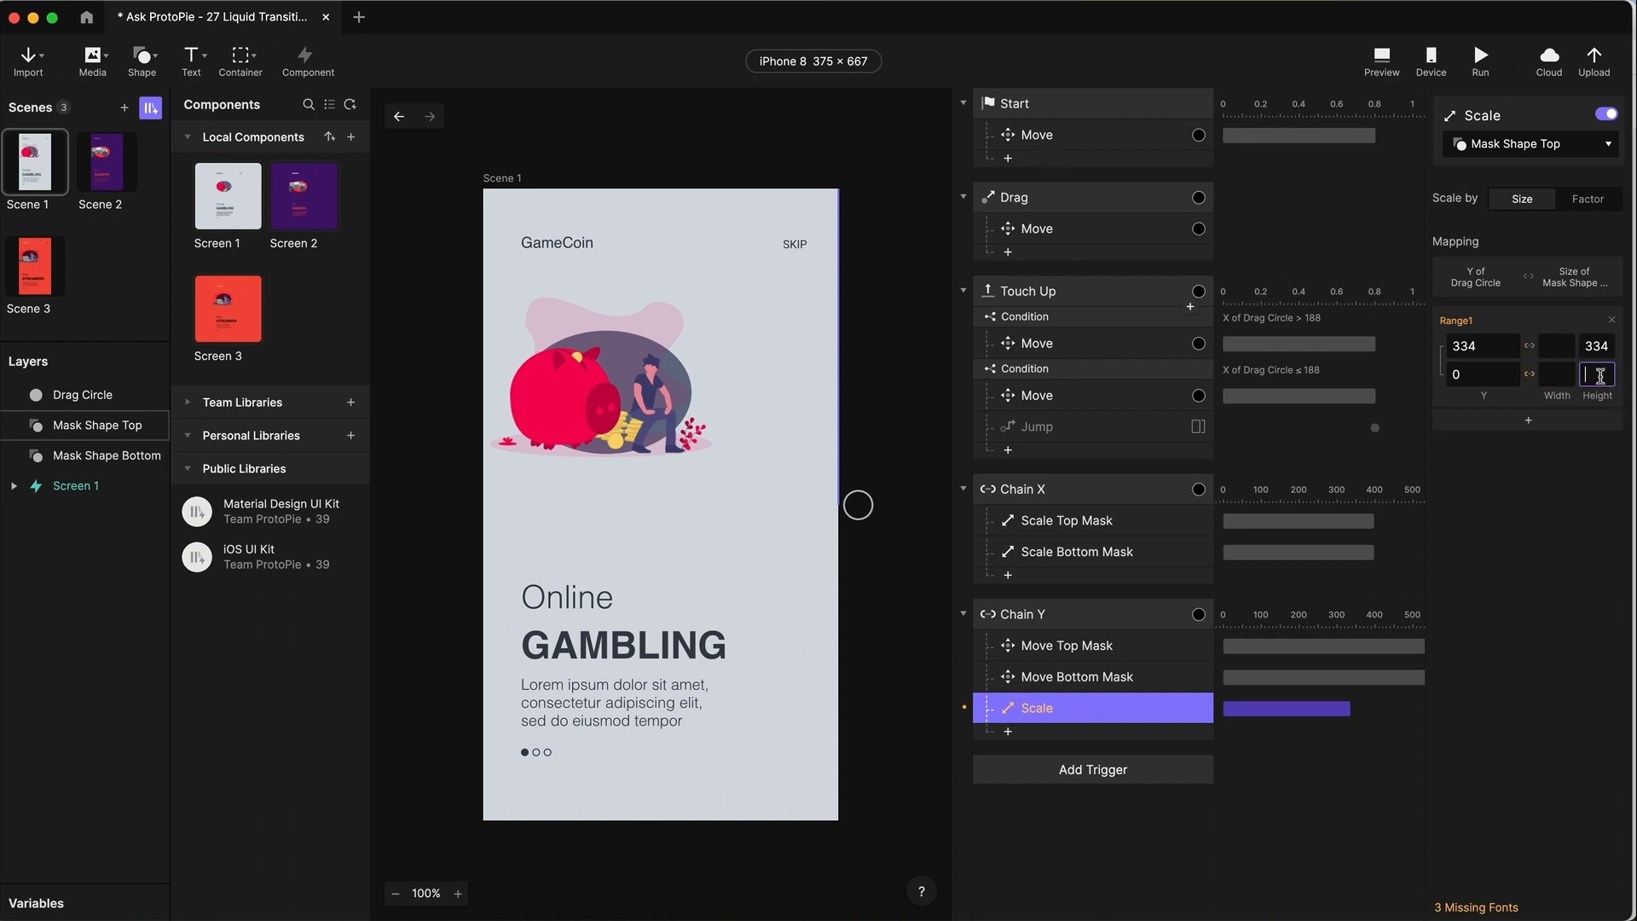
key("Return")
- Rename the new Scale response under Chain Y as Stretch Top
double_click(1038, 710)
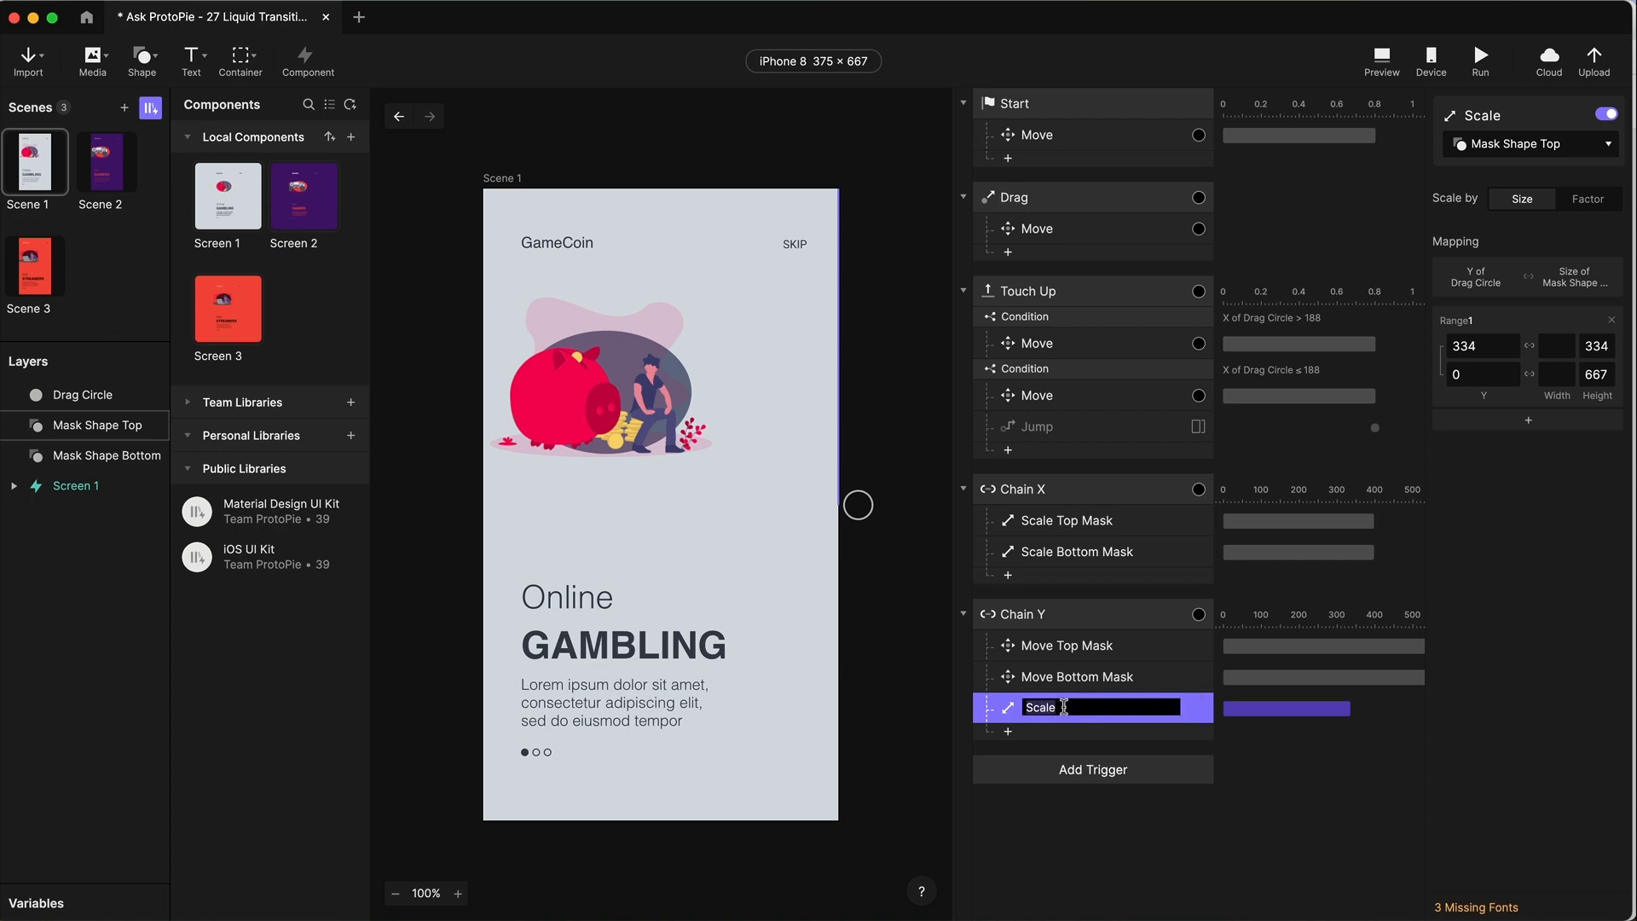
type("Stretch Top")
key("Return")
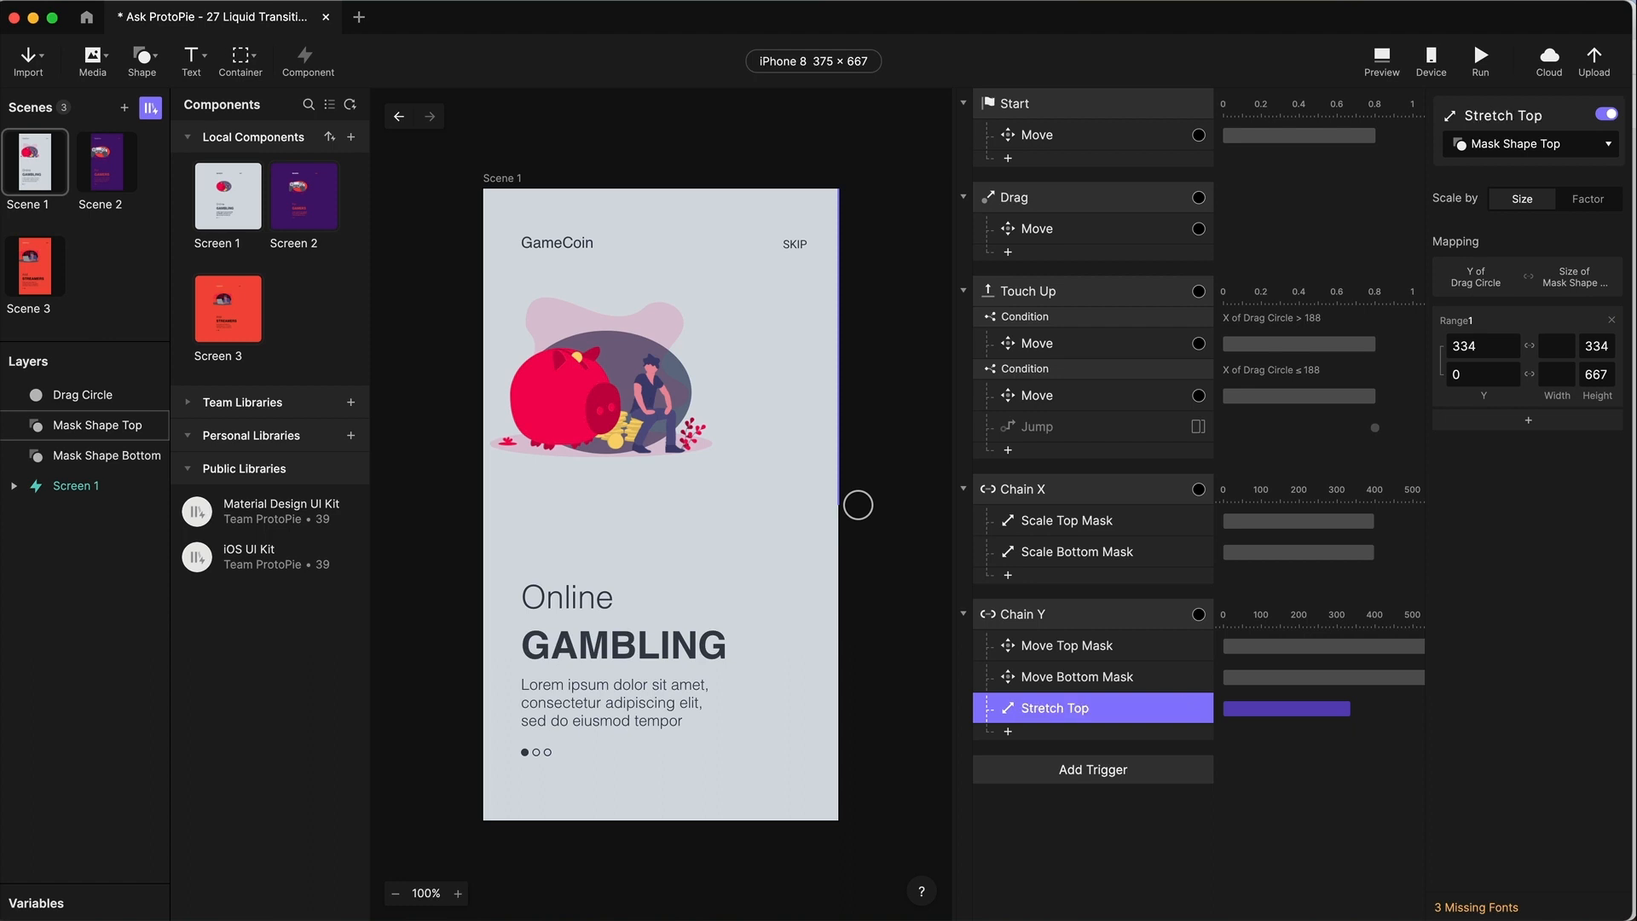
- Add a second Scale response for Mask Shape Top under Chain Y and rename it Squash Top
left_click(1124, 731)
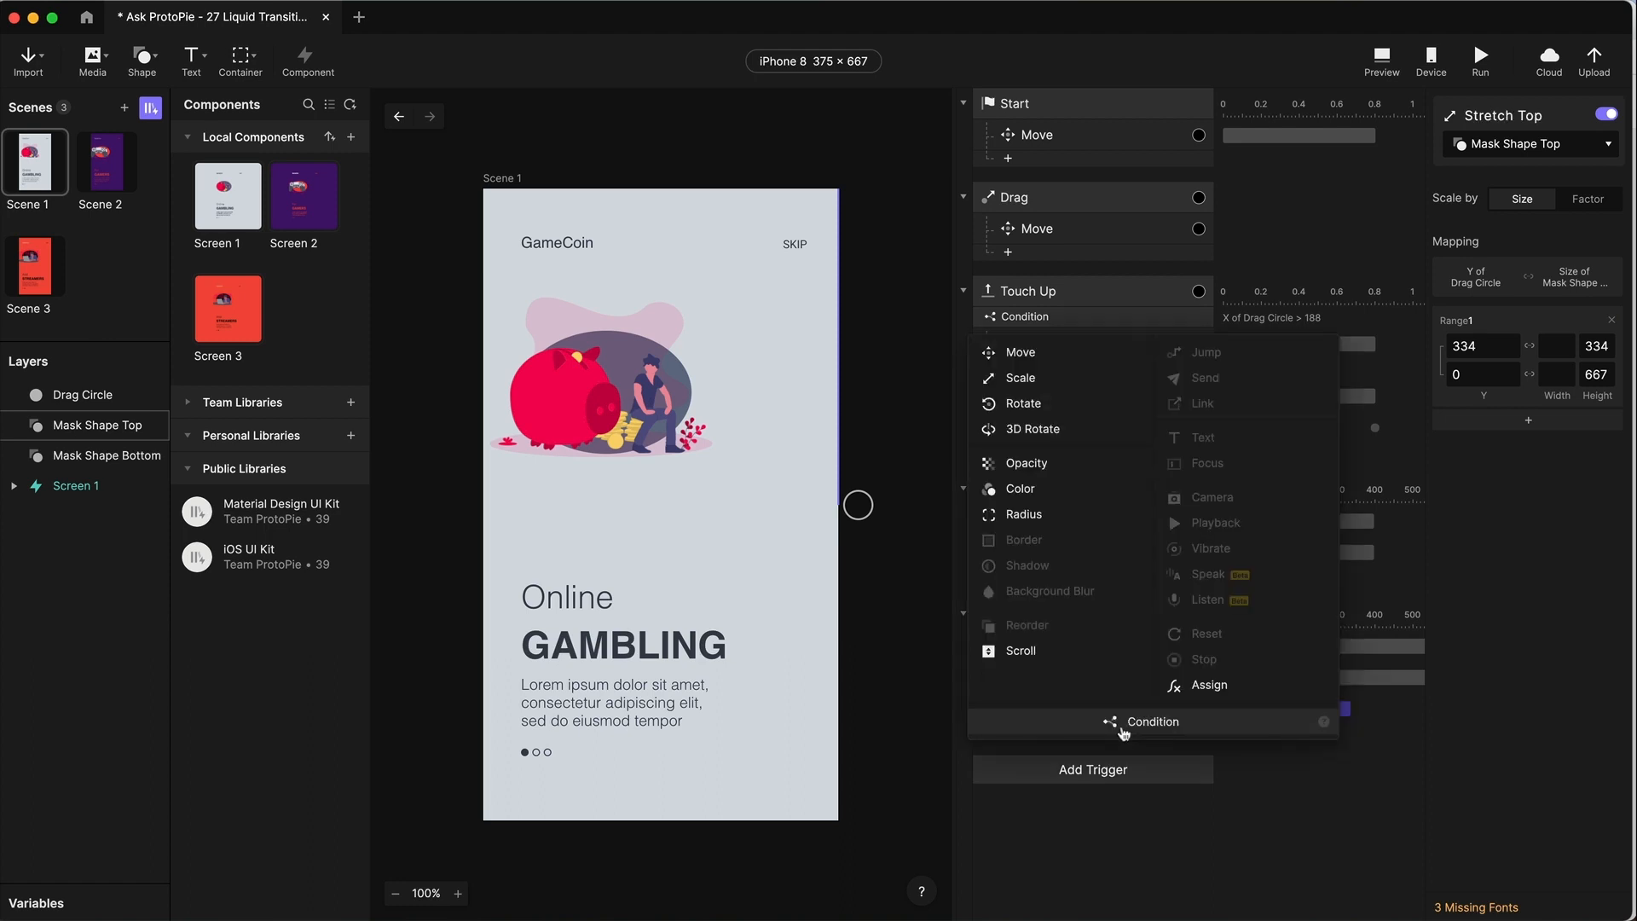
left_click(1025, 386)
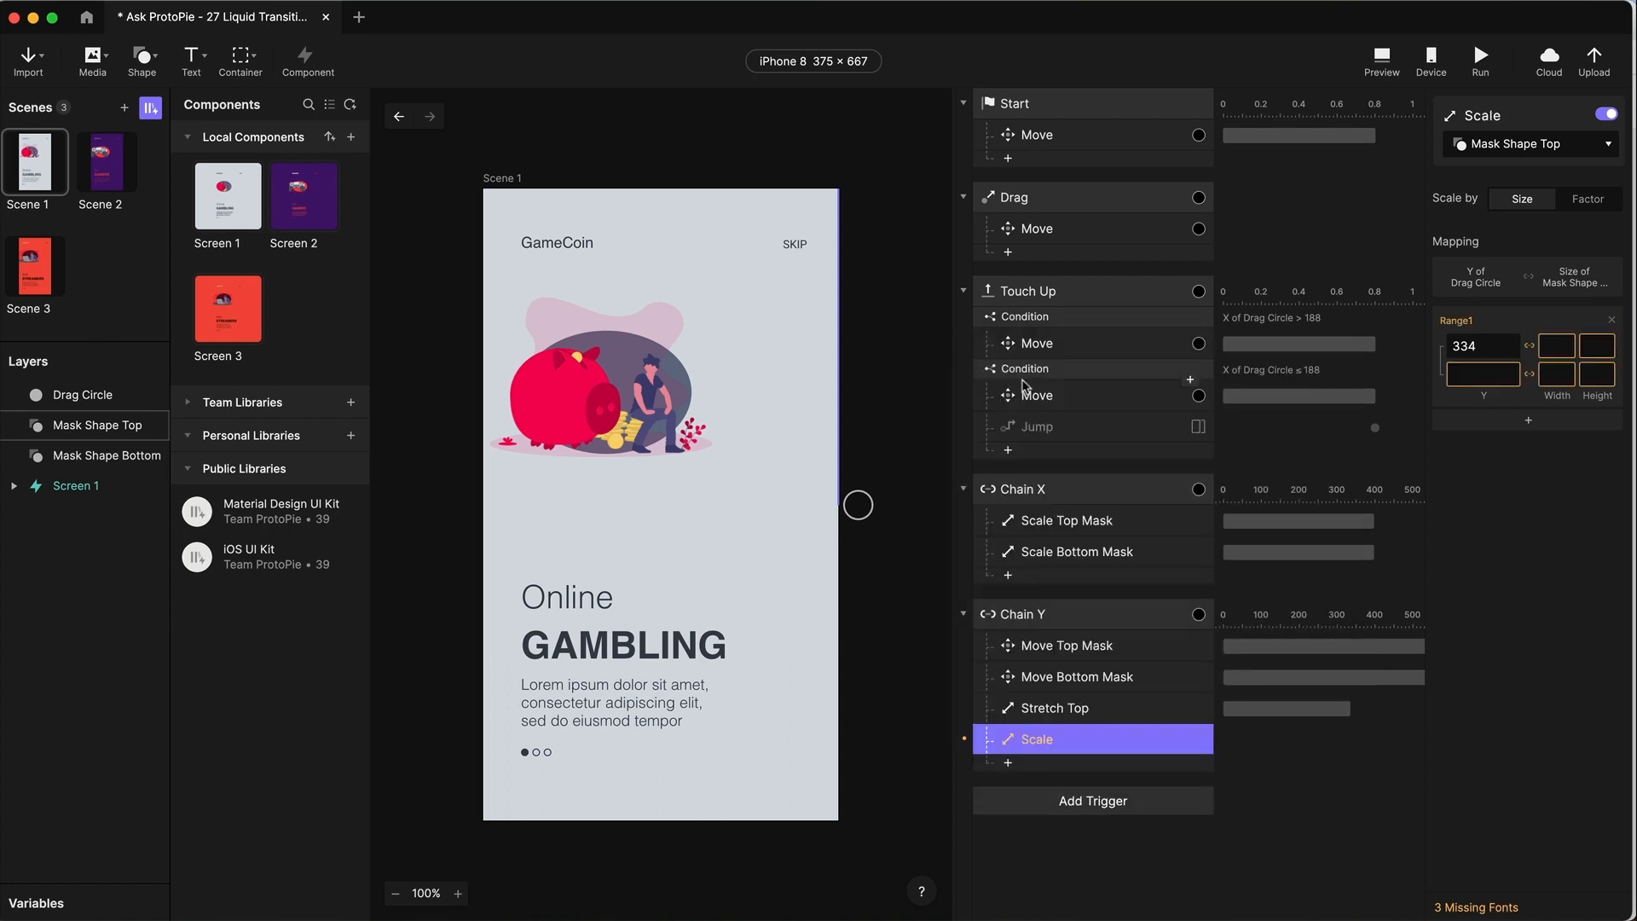
double_click(1036, 739)
type("Squash Top")
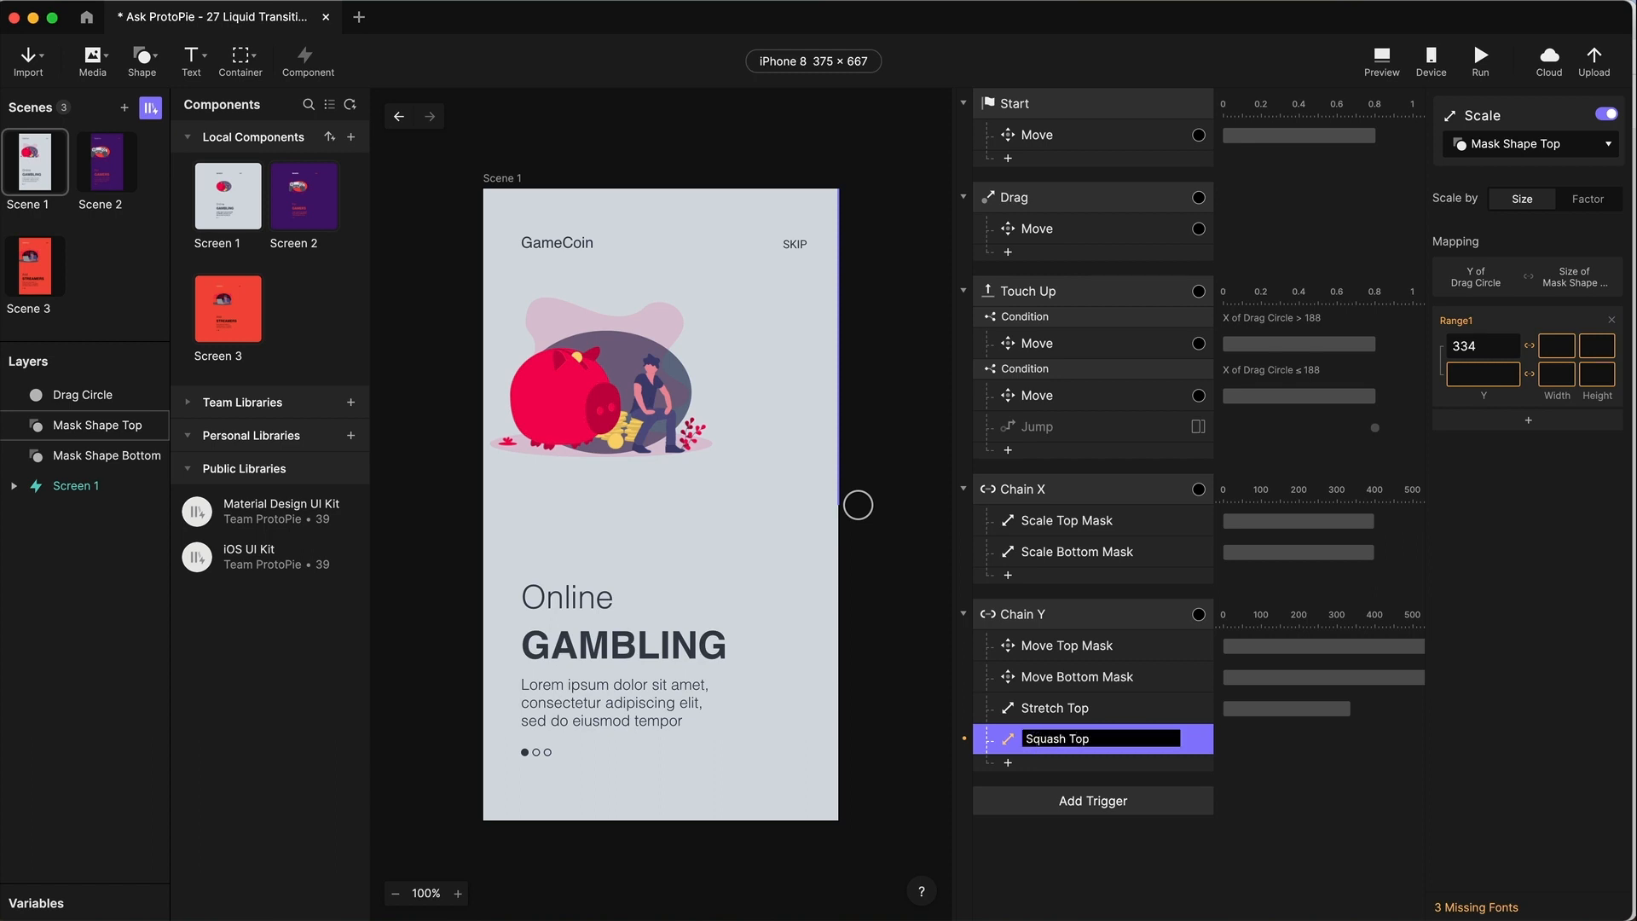
key("Return")
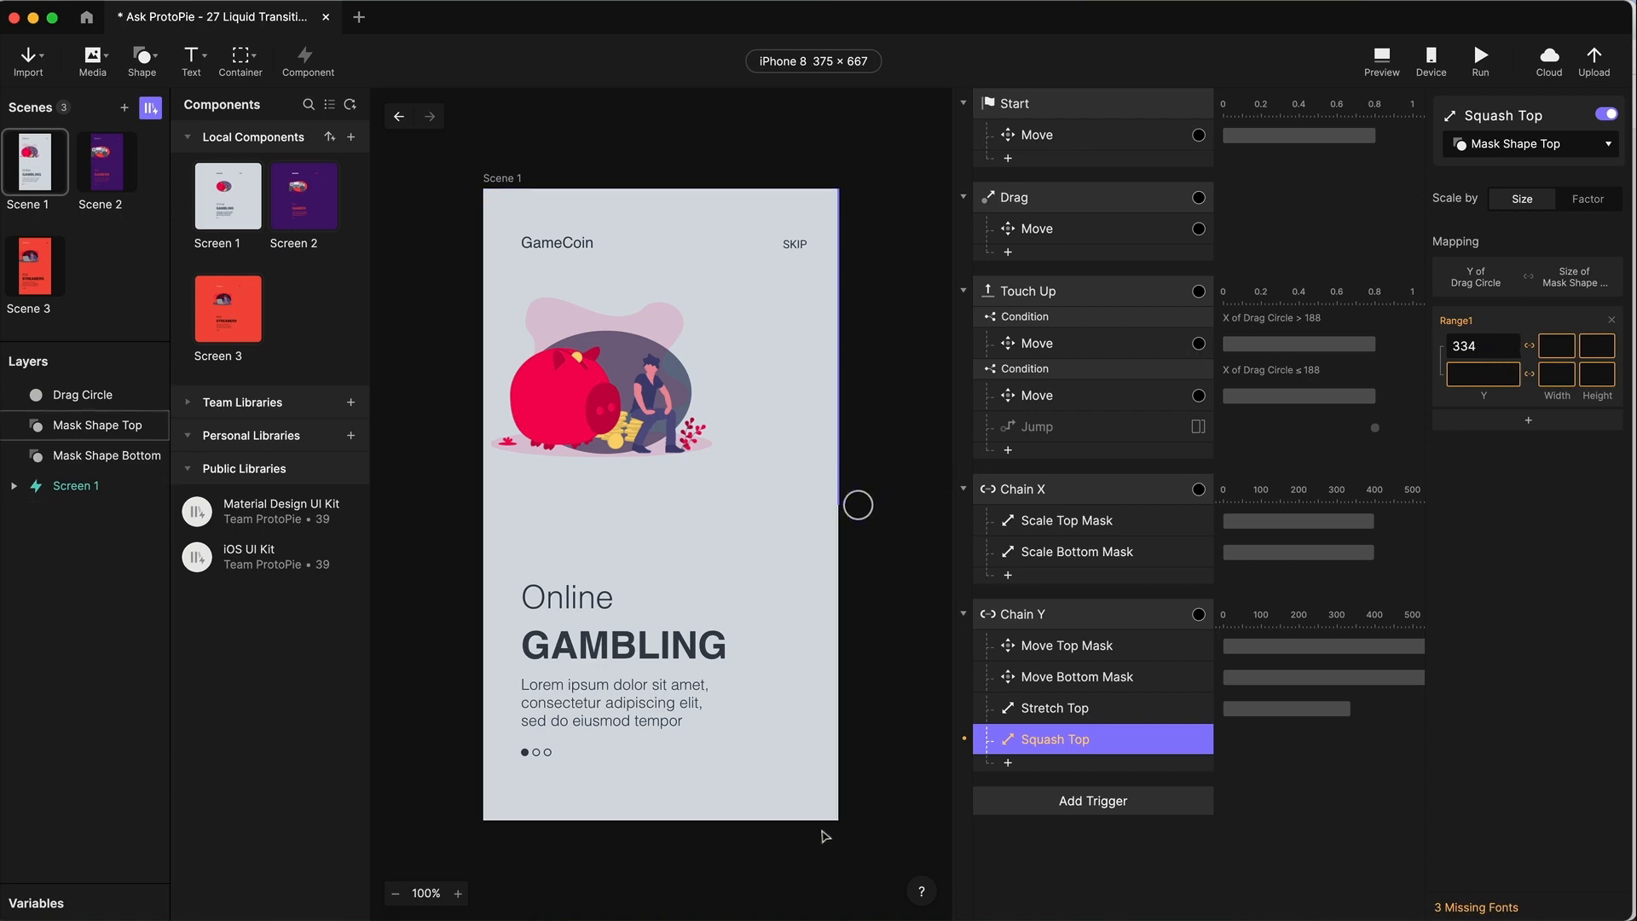
- Set Squash Top's end Y to 667 and its mapped heights to 334 at the start and 250 at the end
left_click(1475, 377)
type("667")
left_click(1591, 344)
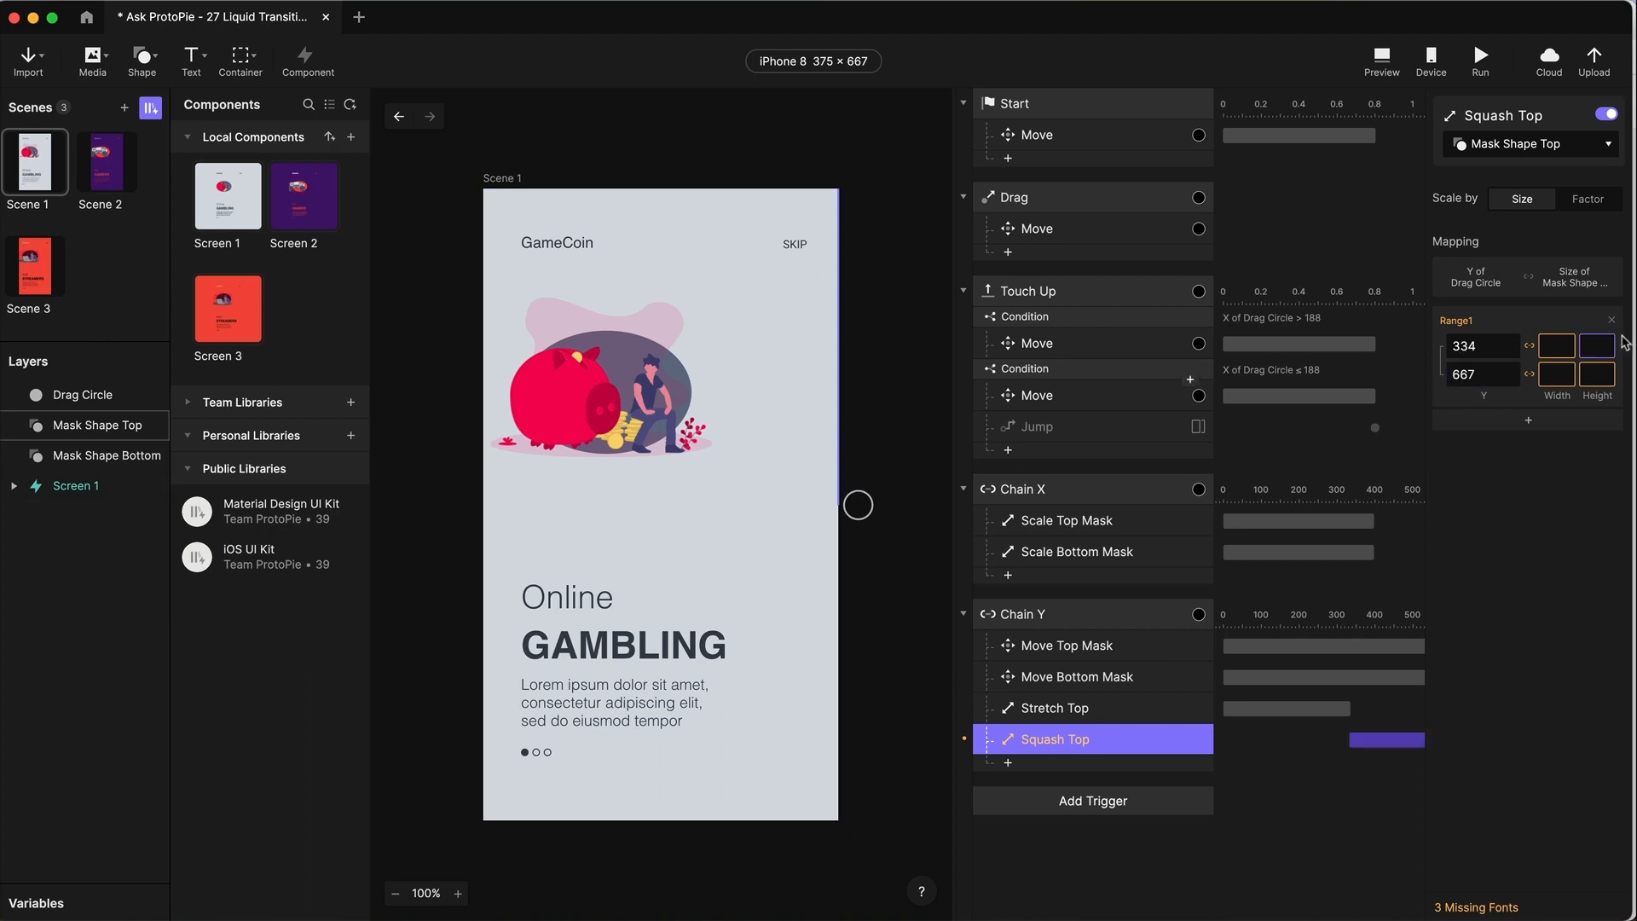
type("334")
left_click(1594, 374)
key("Return")
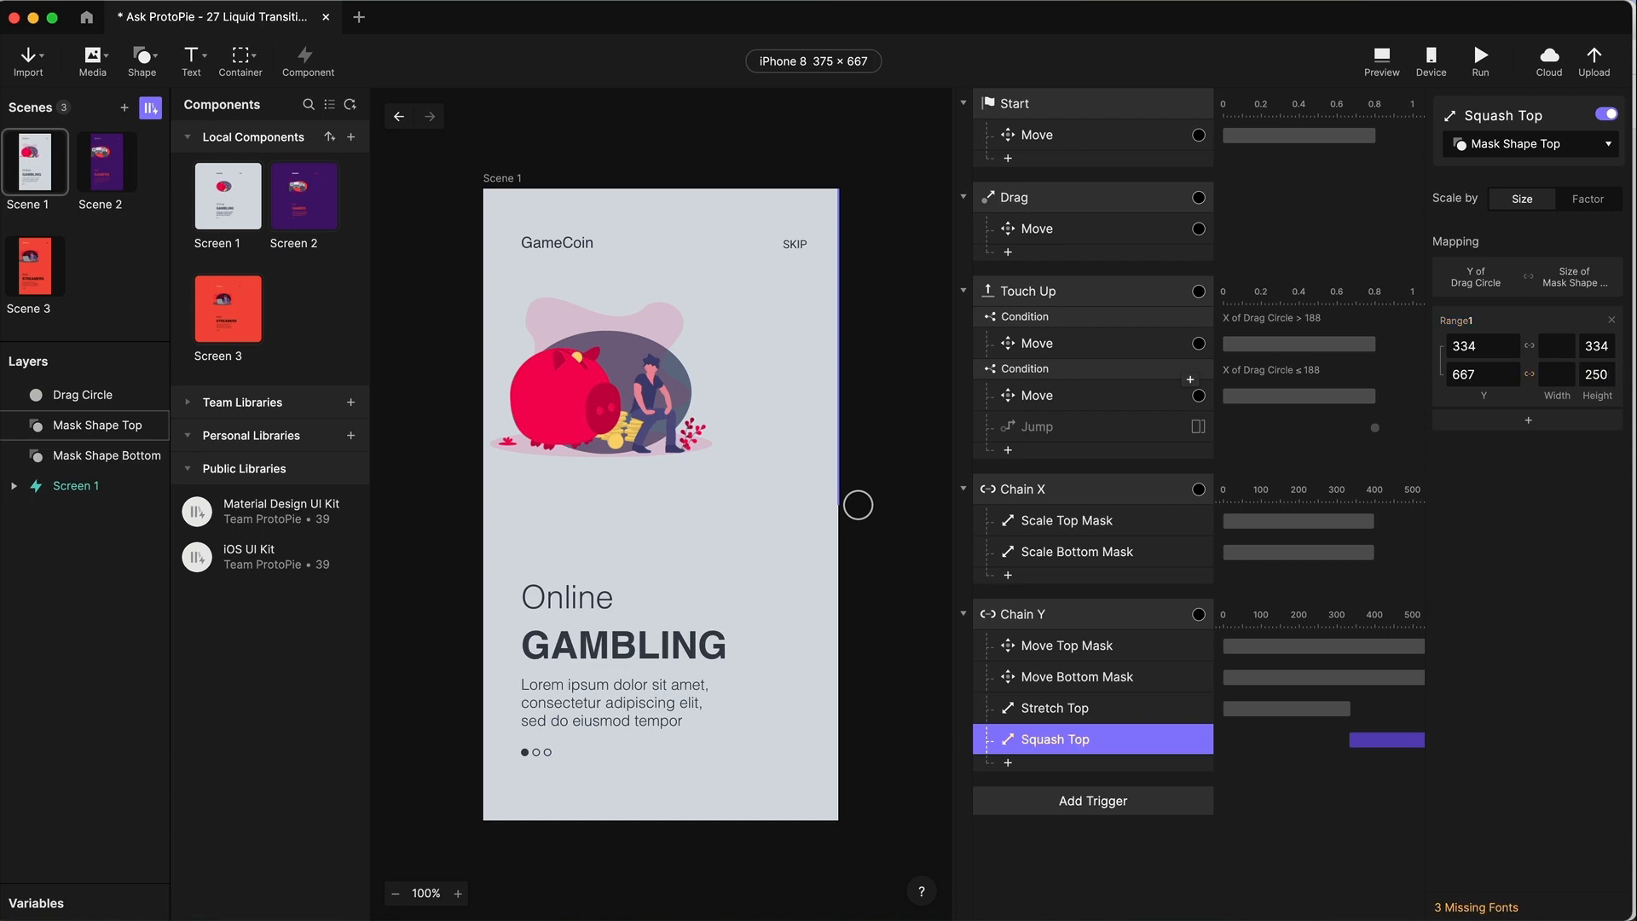
- Duplicate the Stretch Top and Squash Top responses together and rename the Stretch Top copy as Stretch Bottom
left_click(1095, 715, "shift")
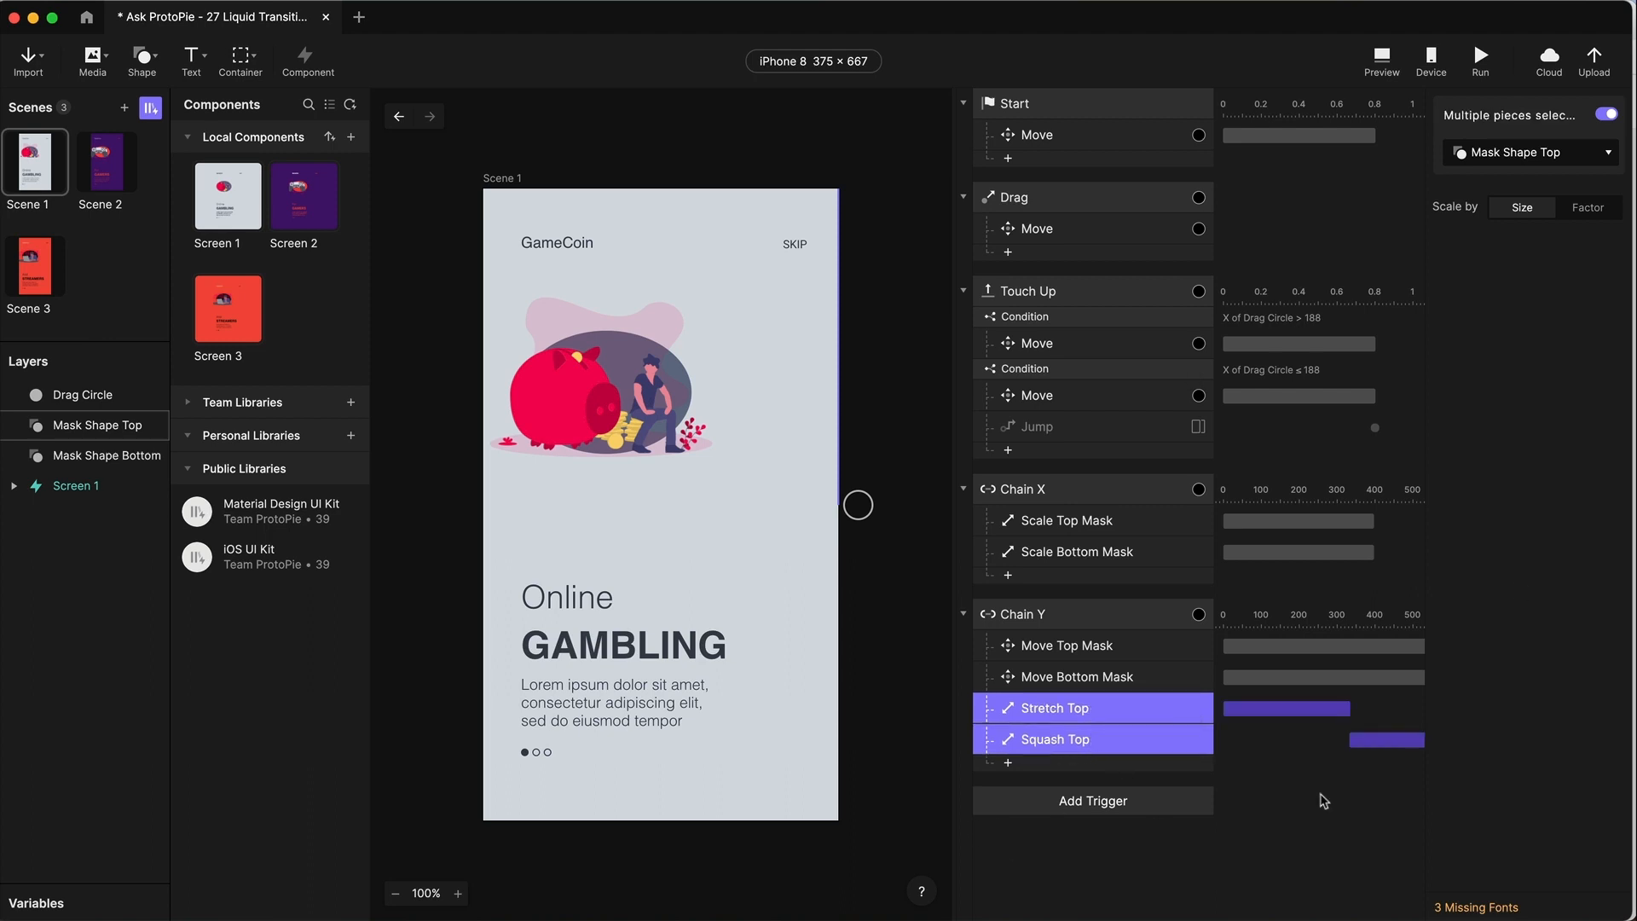
key("super+d")
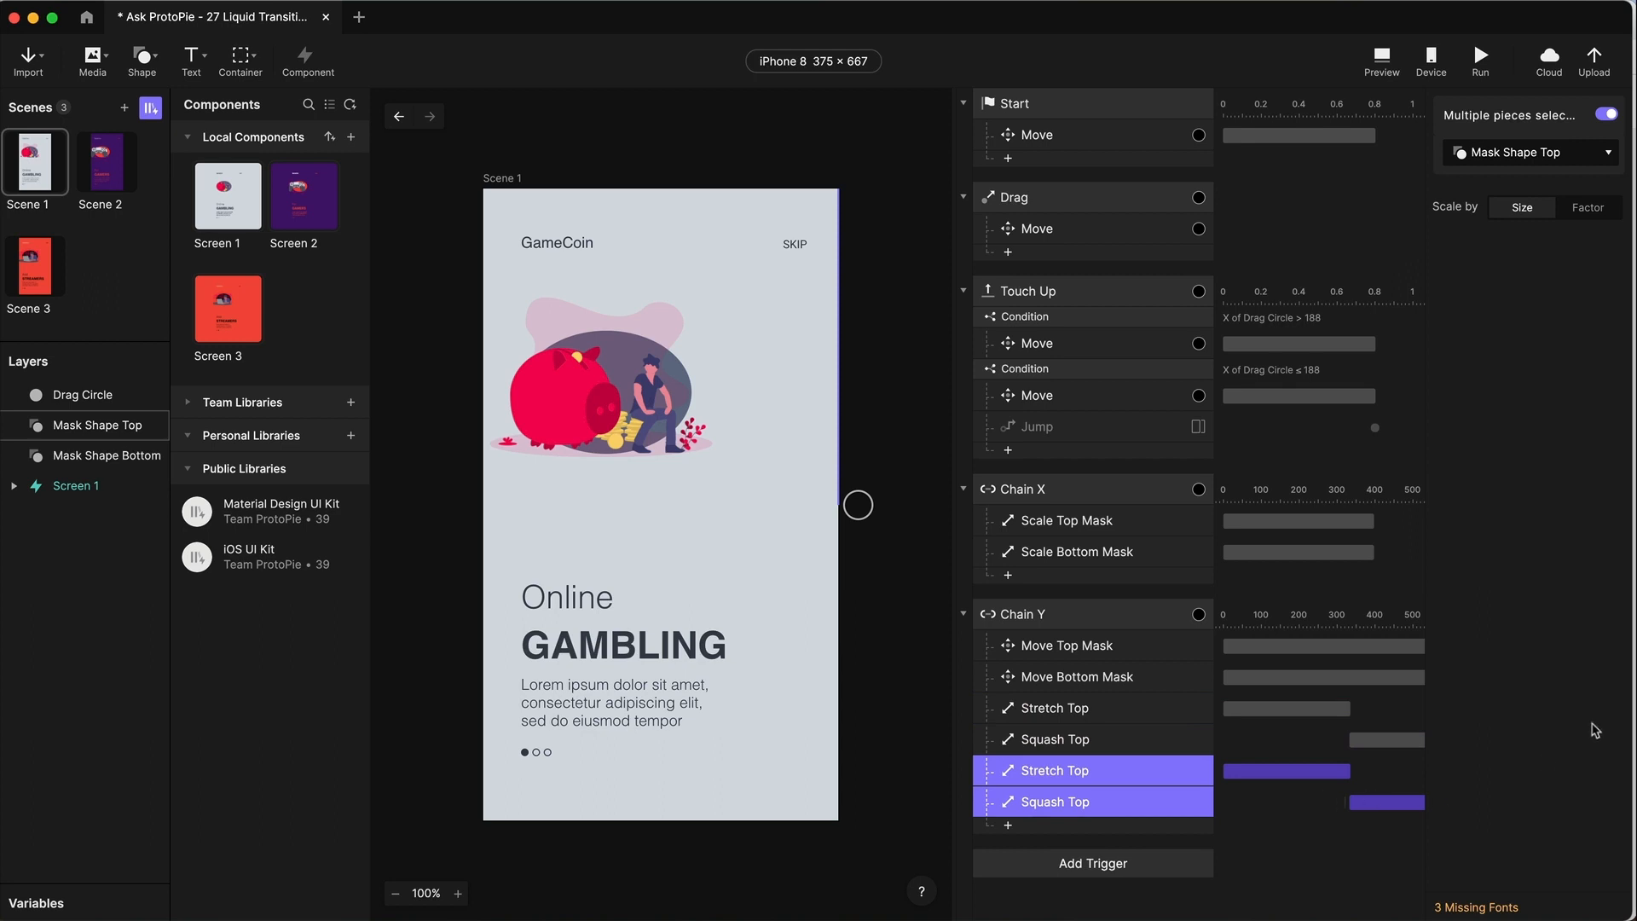
double_click(1073, 773)
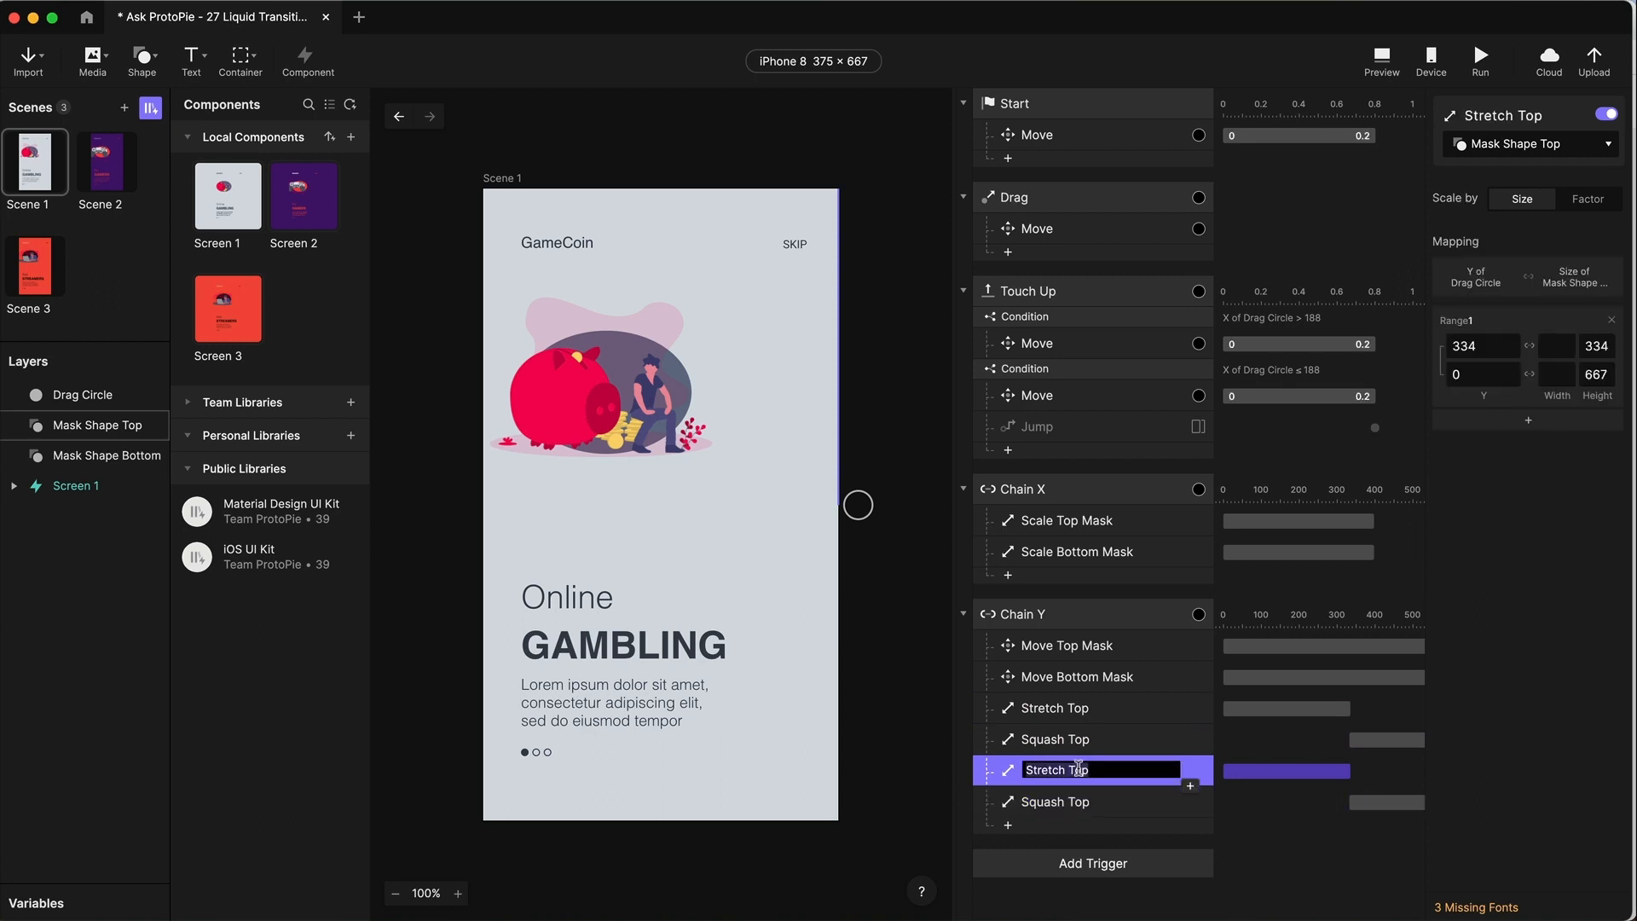
key("Right")
key("BackSpace")
key("BackSpace")
key("BackSpace")
type("Bo")
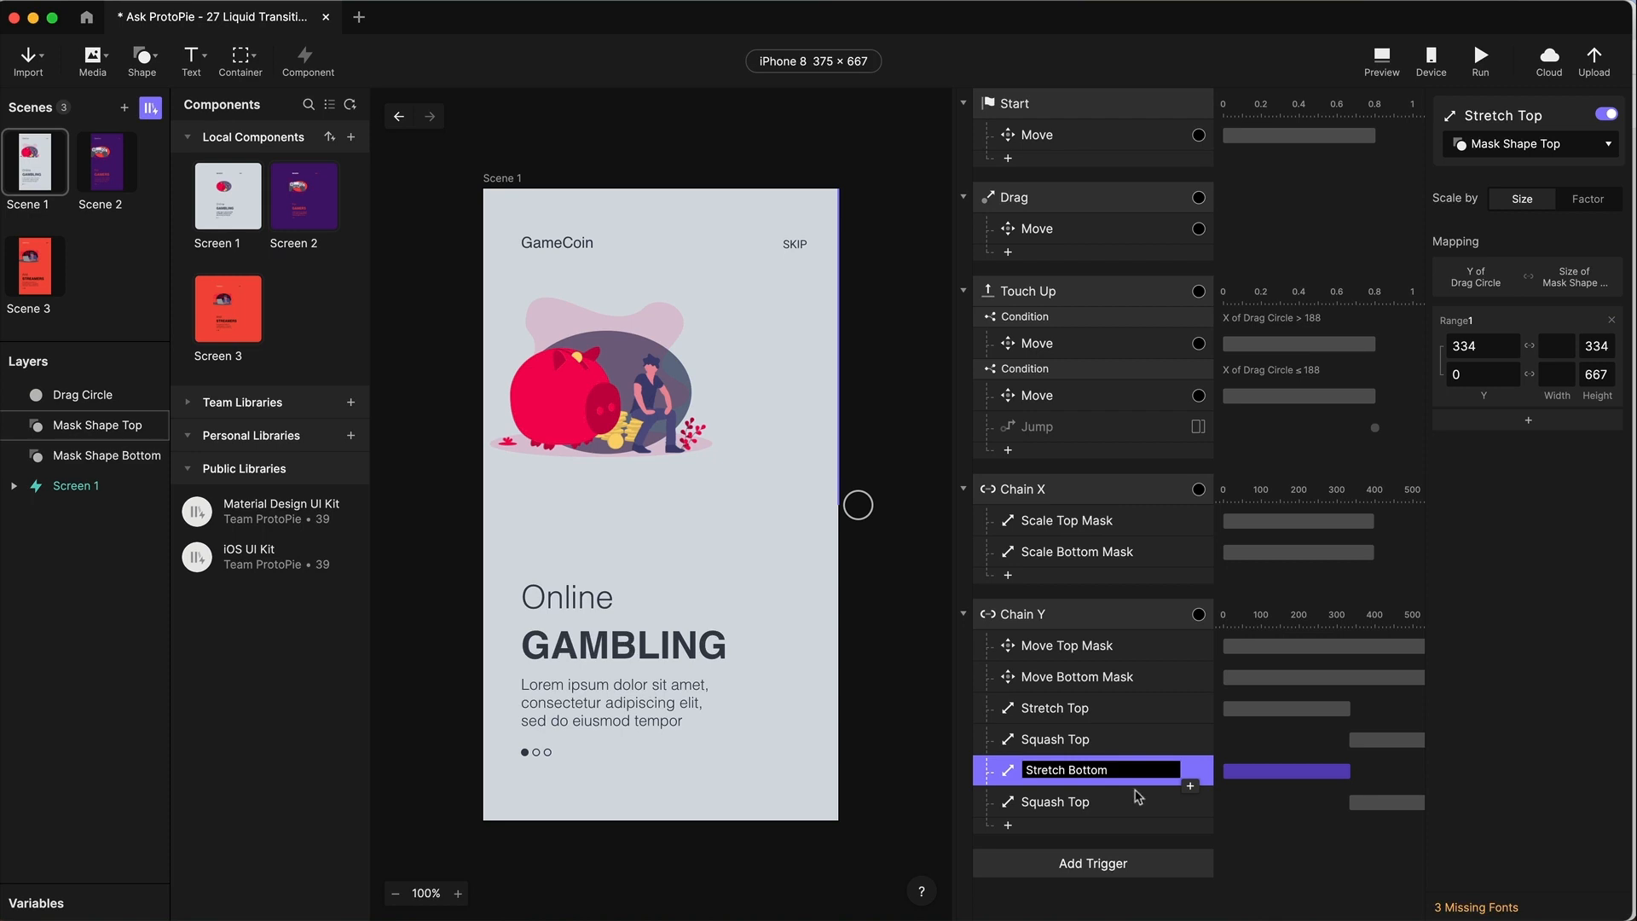
- Rename the duplicated Squash Top response as Squash Bottom
double_click(1077, 800)
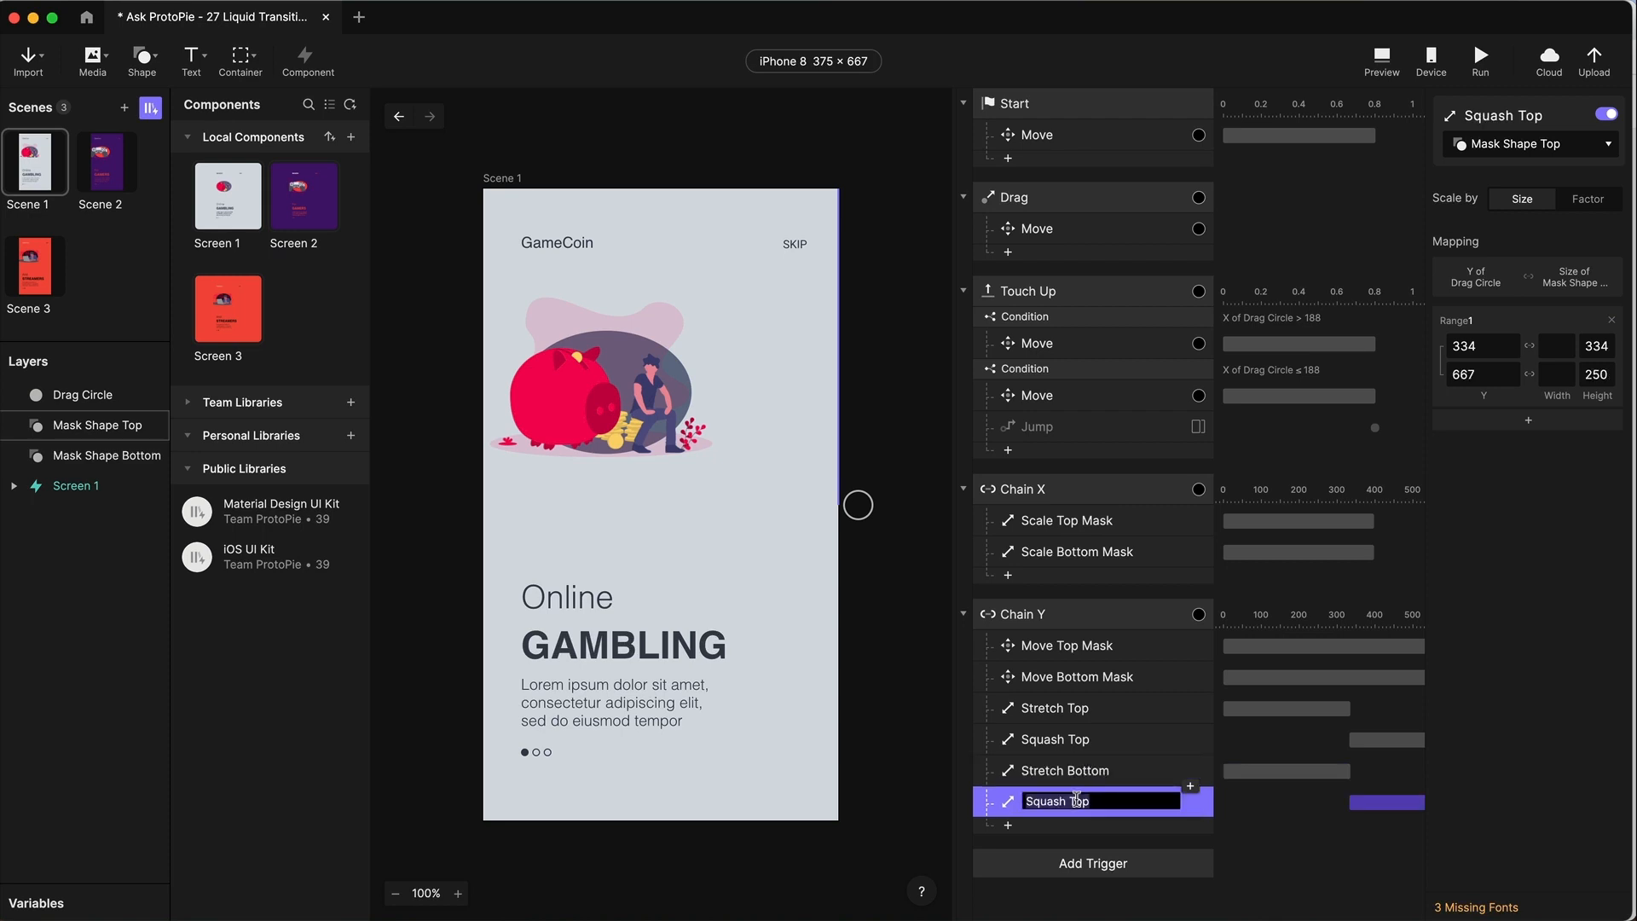
key("Right")
type("Bottom")
key("Return")
- Compare the top mask responses' mappings, and set Stretch Bottom's end Y to 667
left_click(1085, 770)
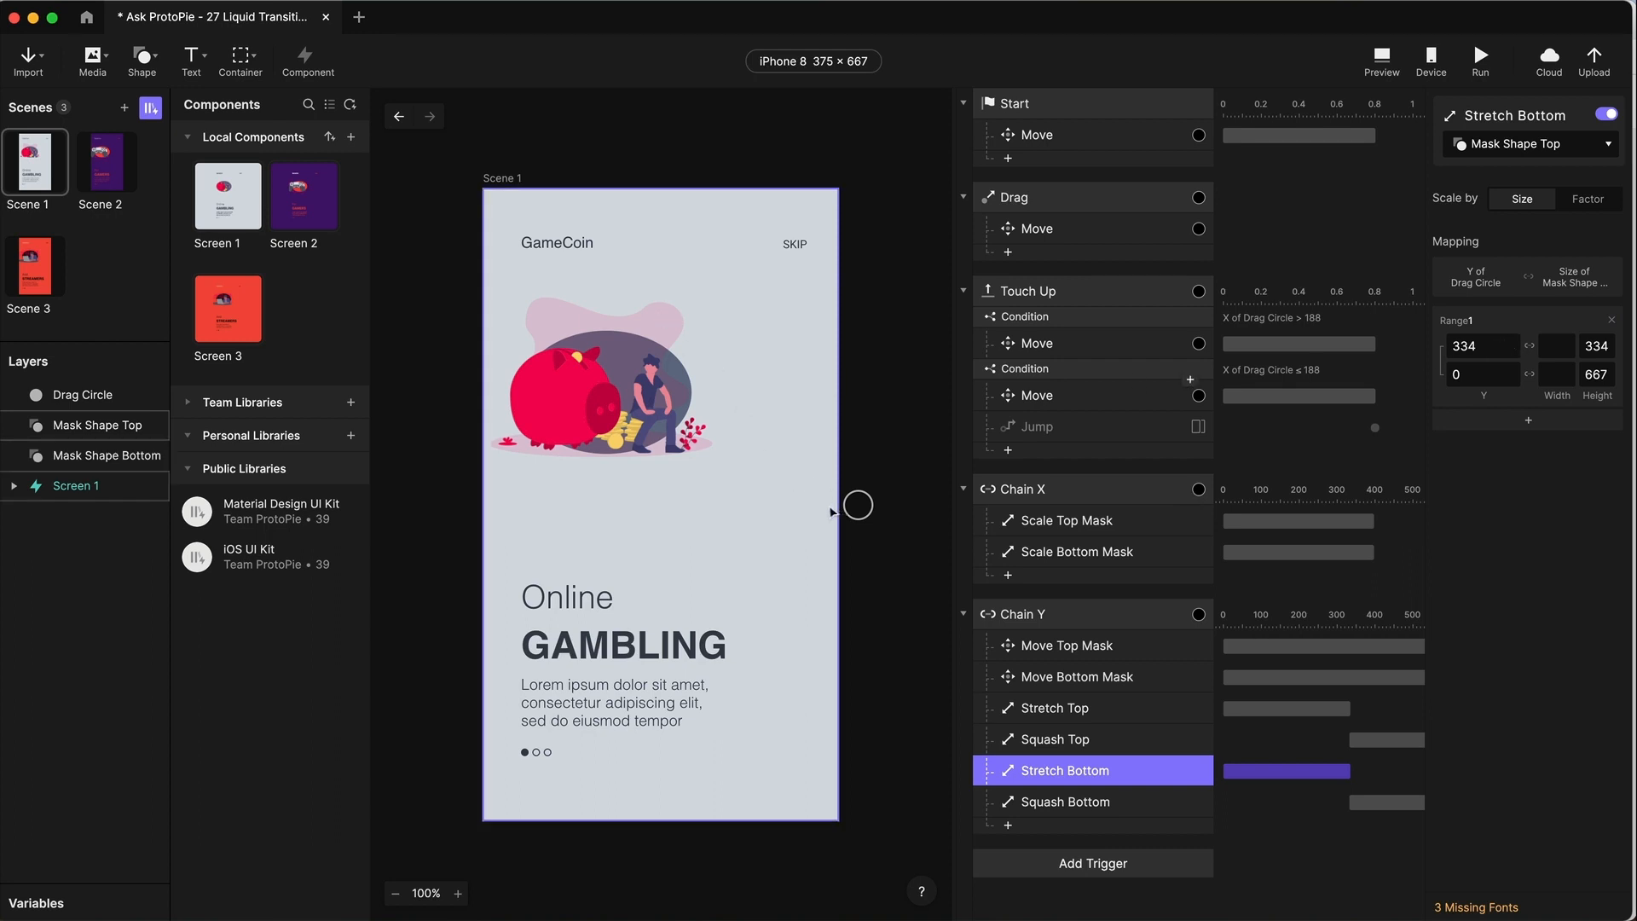
left_click(1081, 710)
left_click(1076, 738)
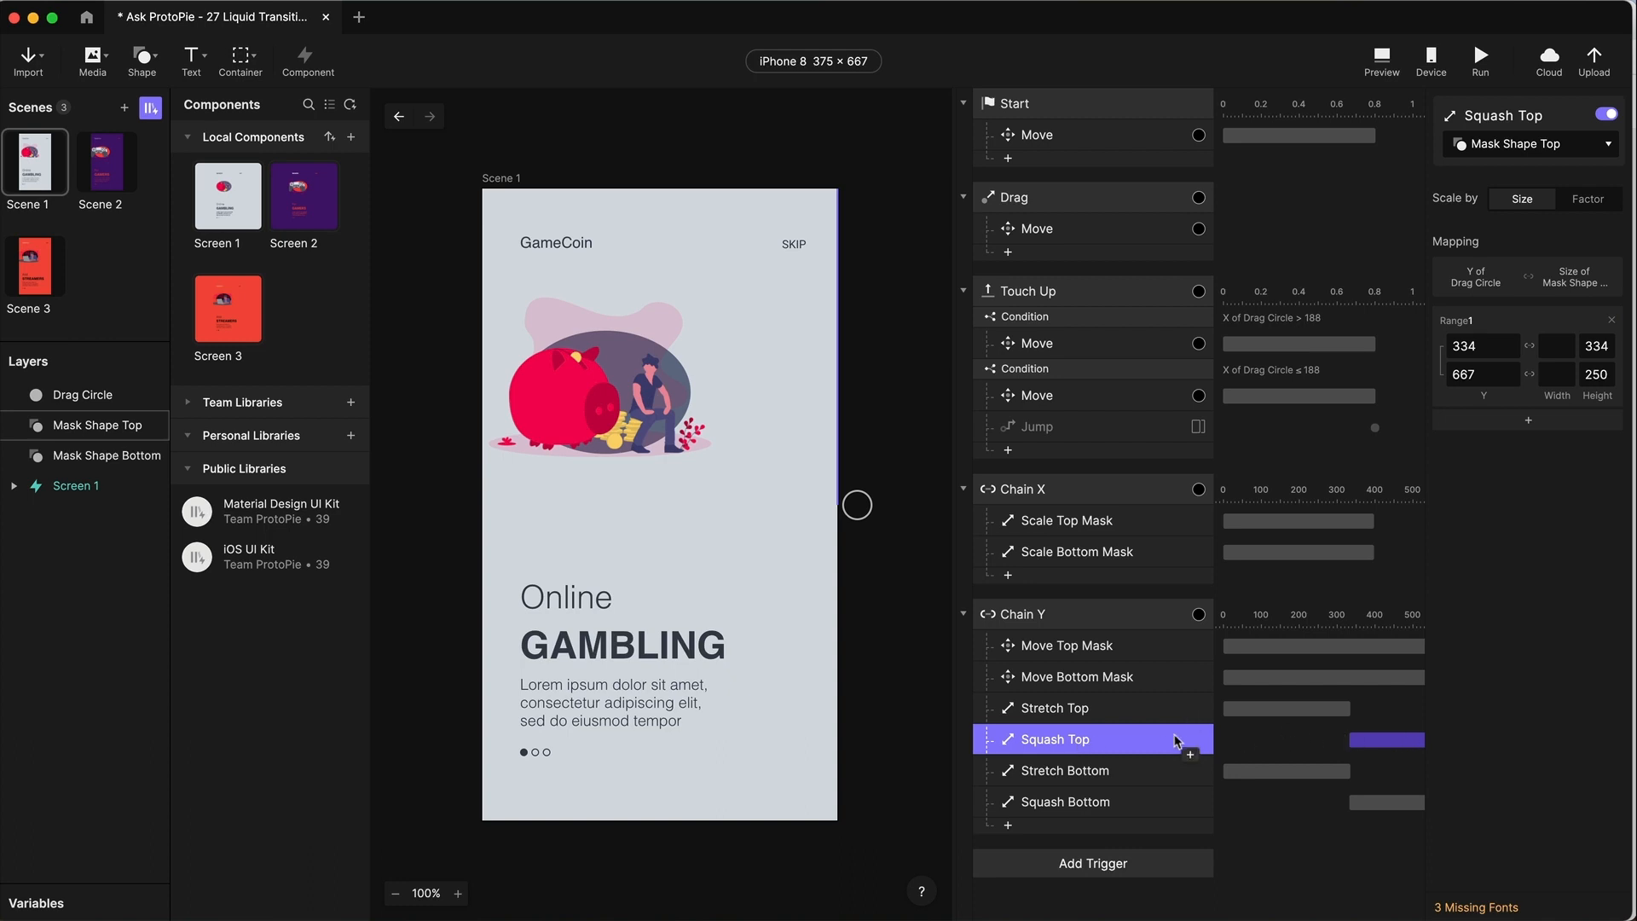
left_click(1076, 770)
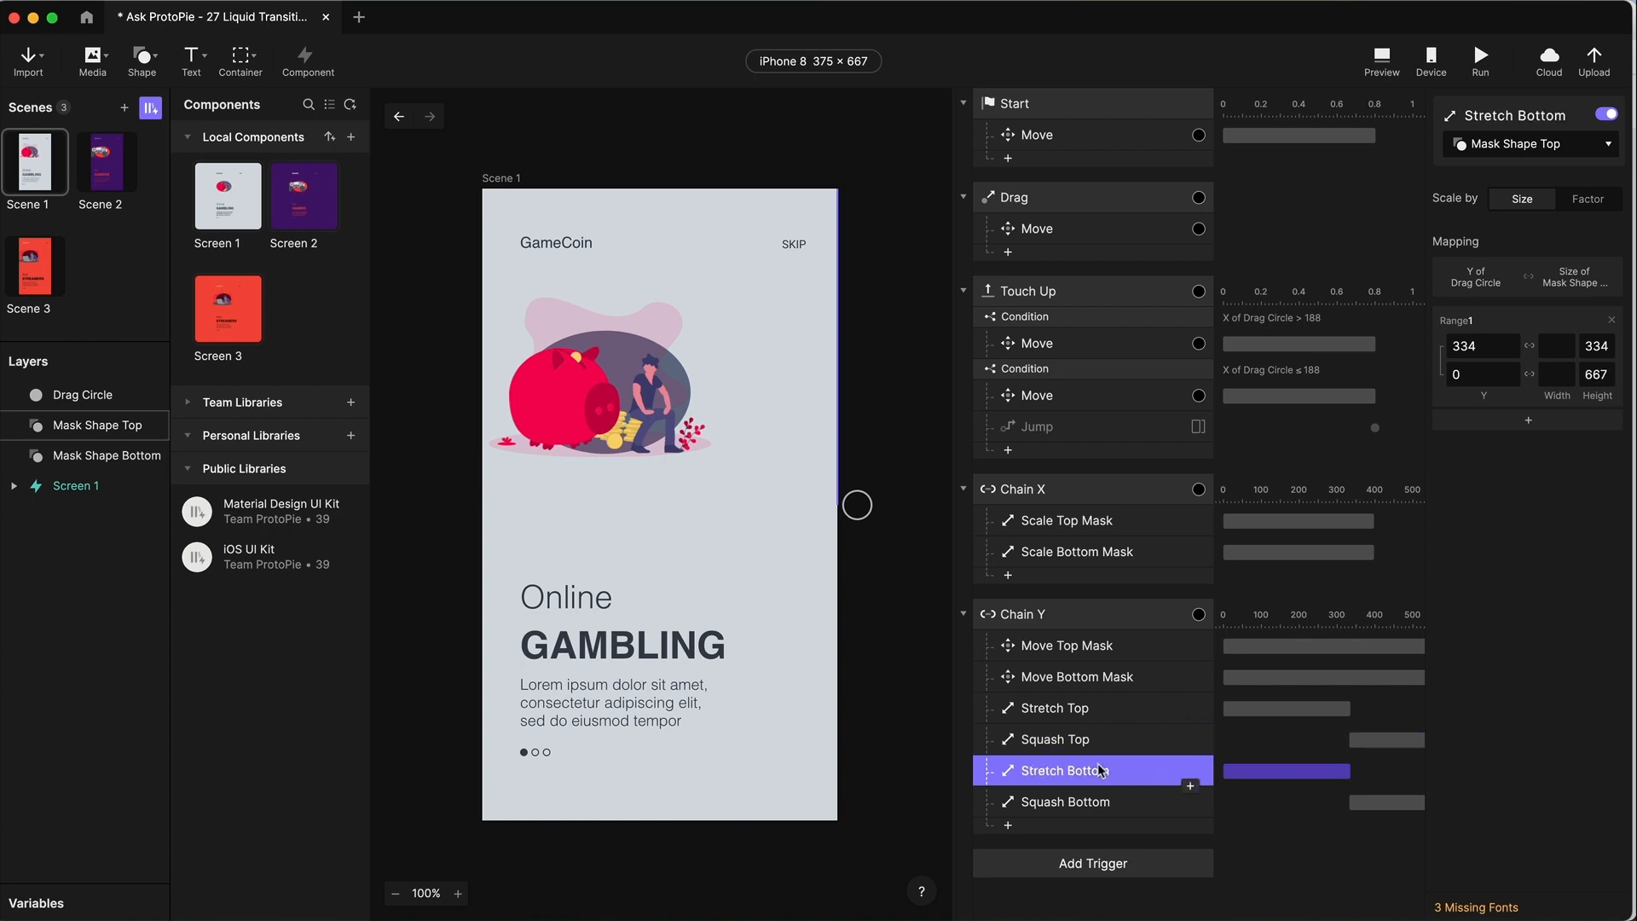
left_click(1479, 376)
type("667")
- Set the Squash Bottom response's end Y to 0
left_click(1128, 804)
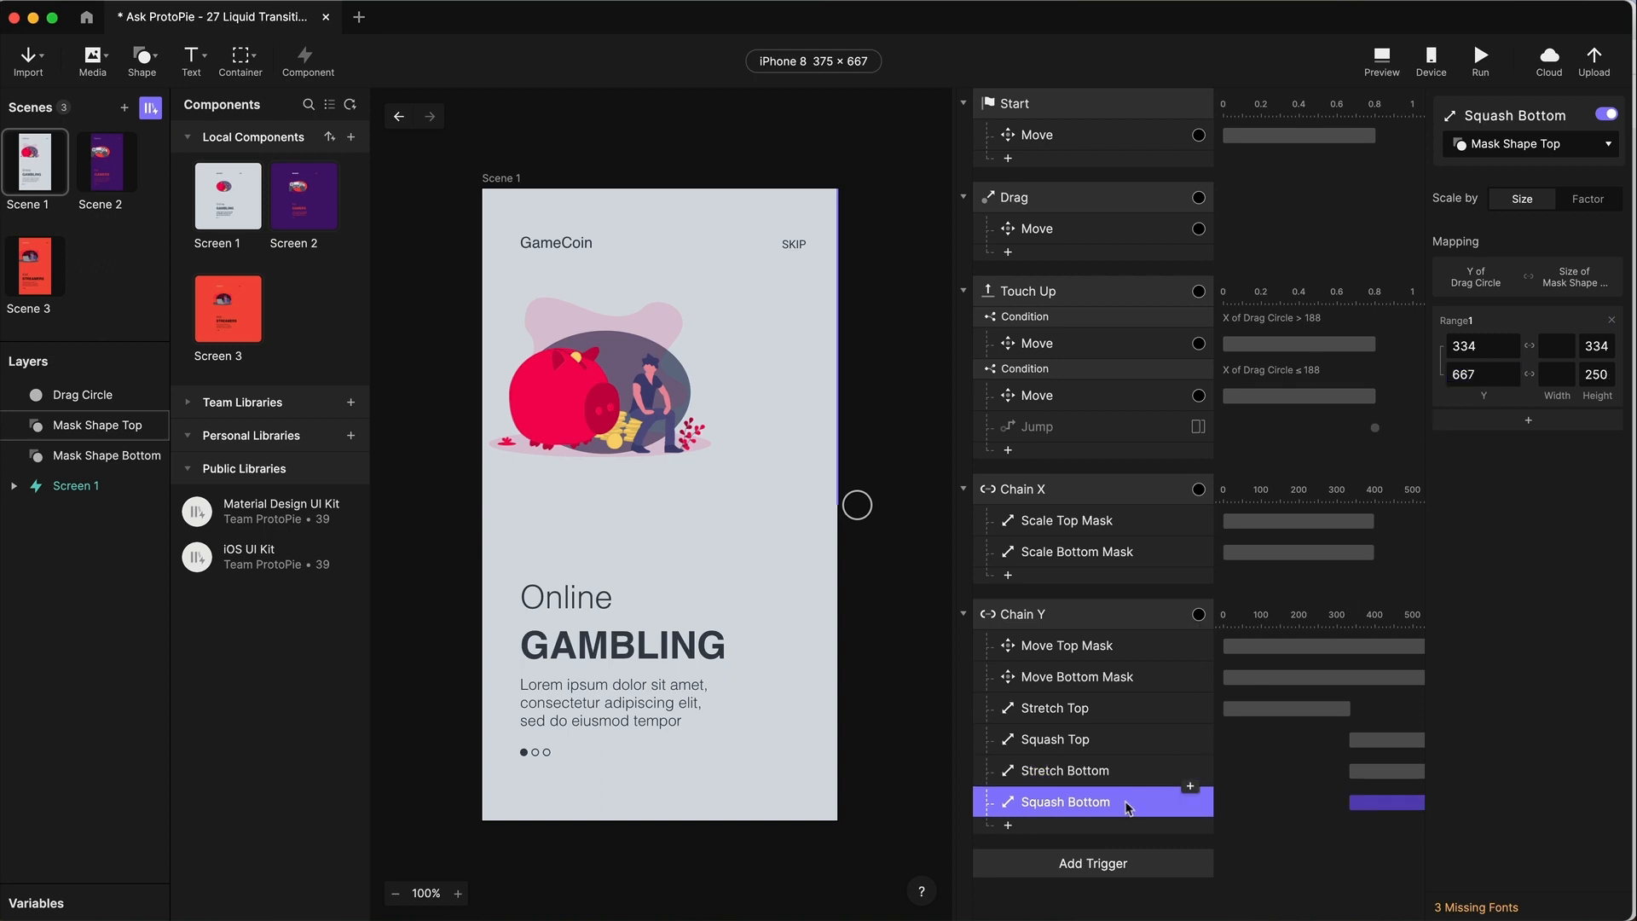
left_click(1487, 375)
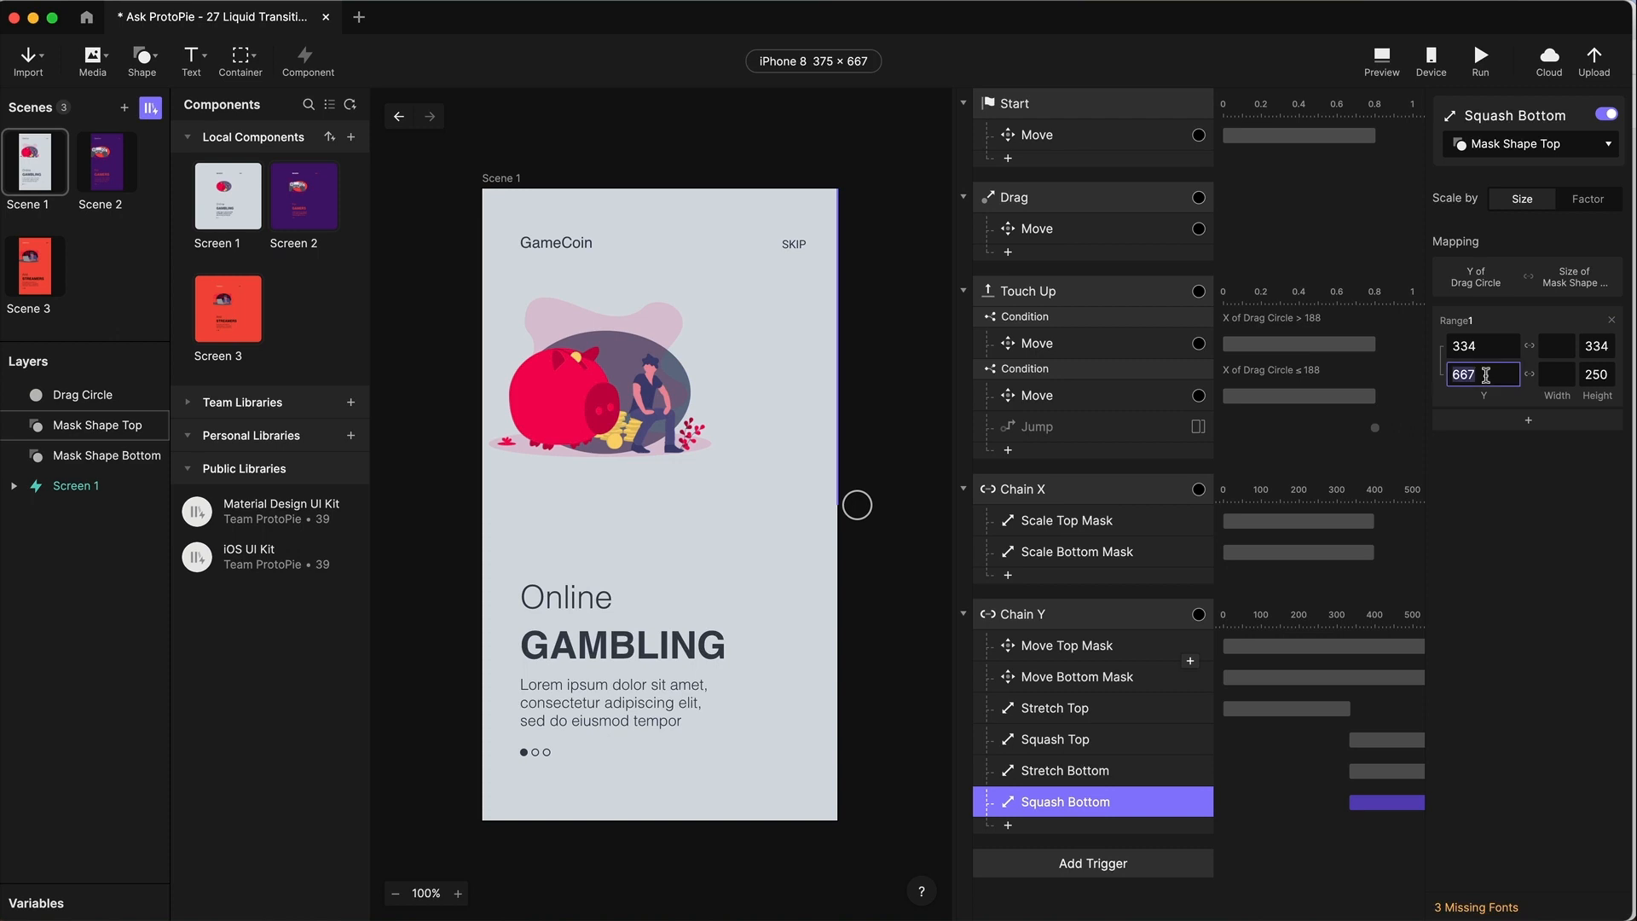
type("0")
key("Return")
- Preview the prototype, move the drag circle inward and up to test the mask stretching and squashing, and close the preview
left_click(1381, 58)
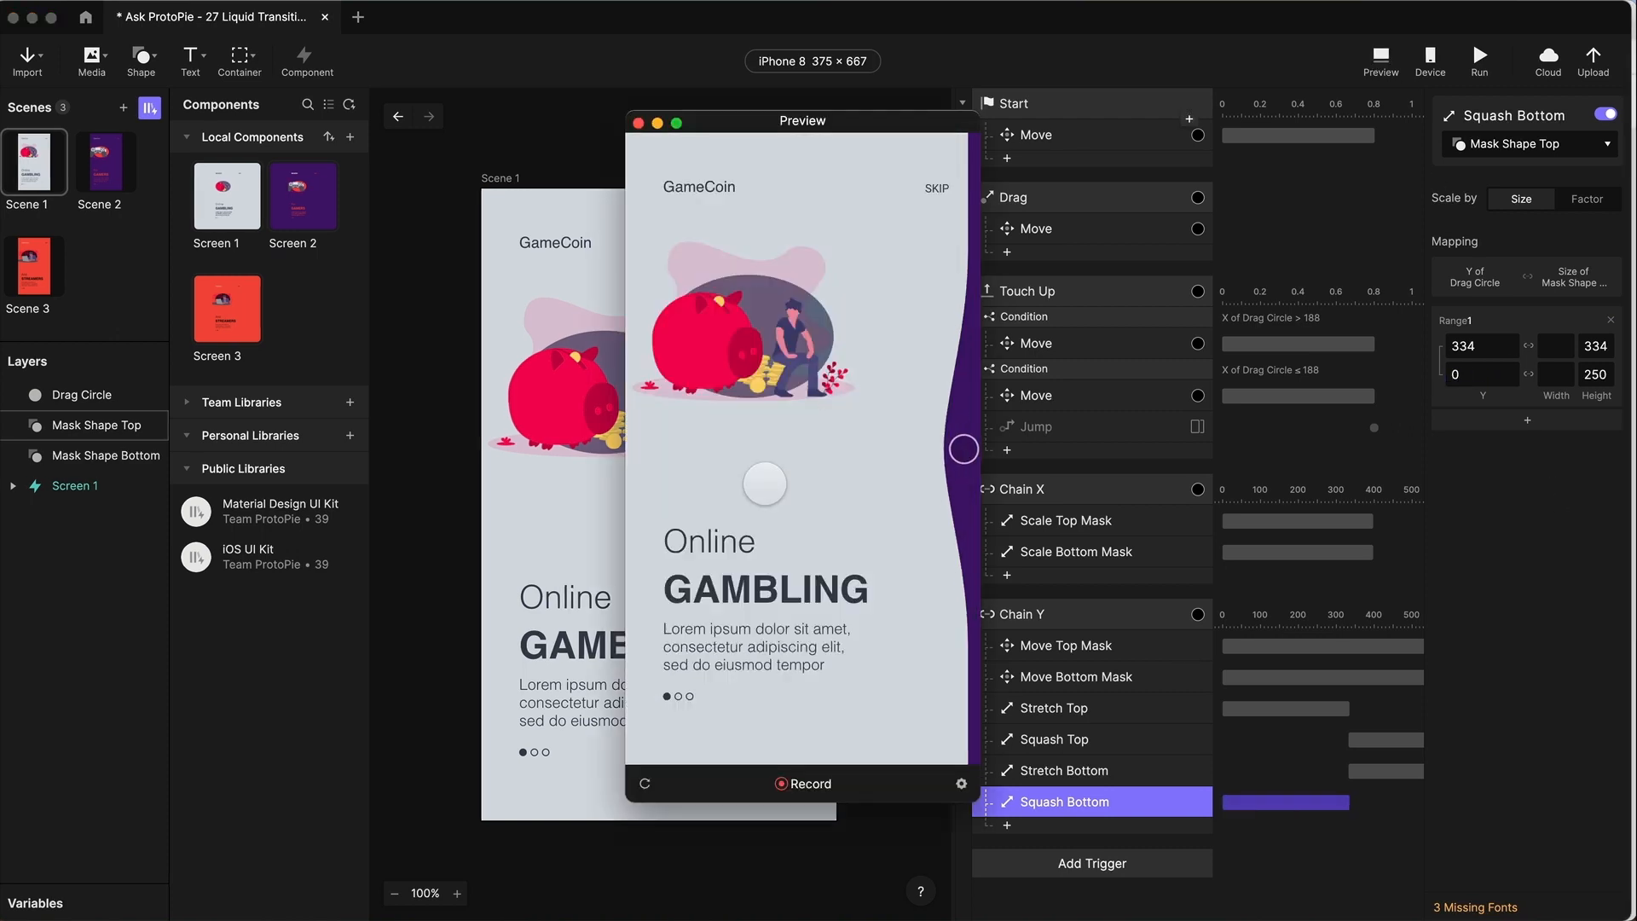
left_click_drag(962, 449, 853, 266)
left_click_drag(759, 424, 863, 365)
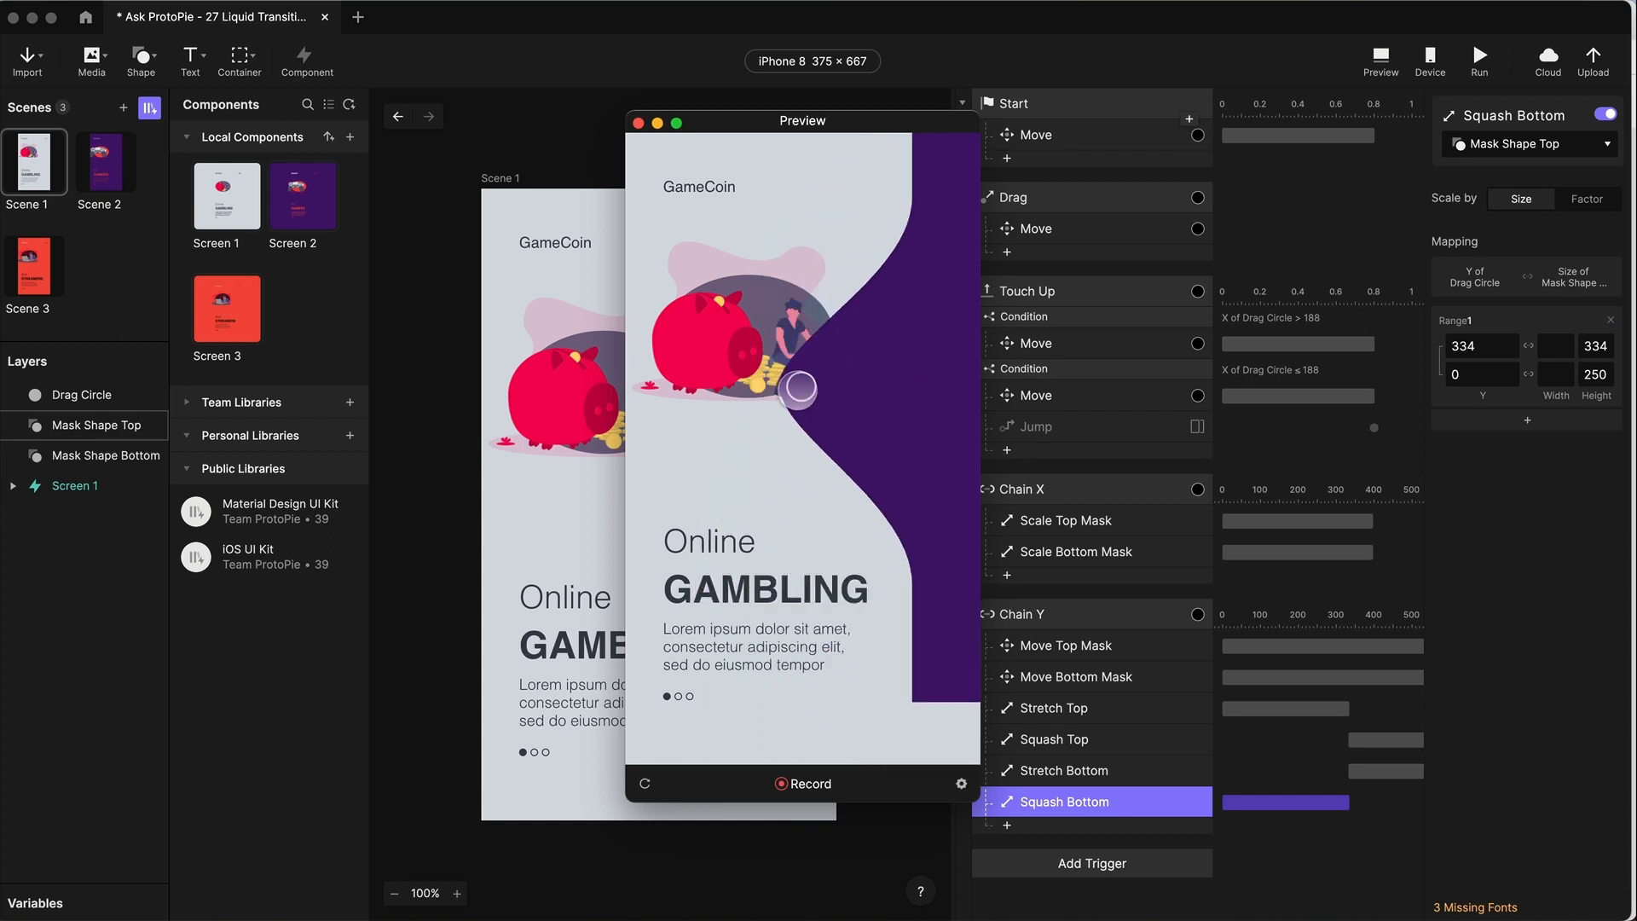
left_click(638, 123)
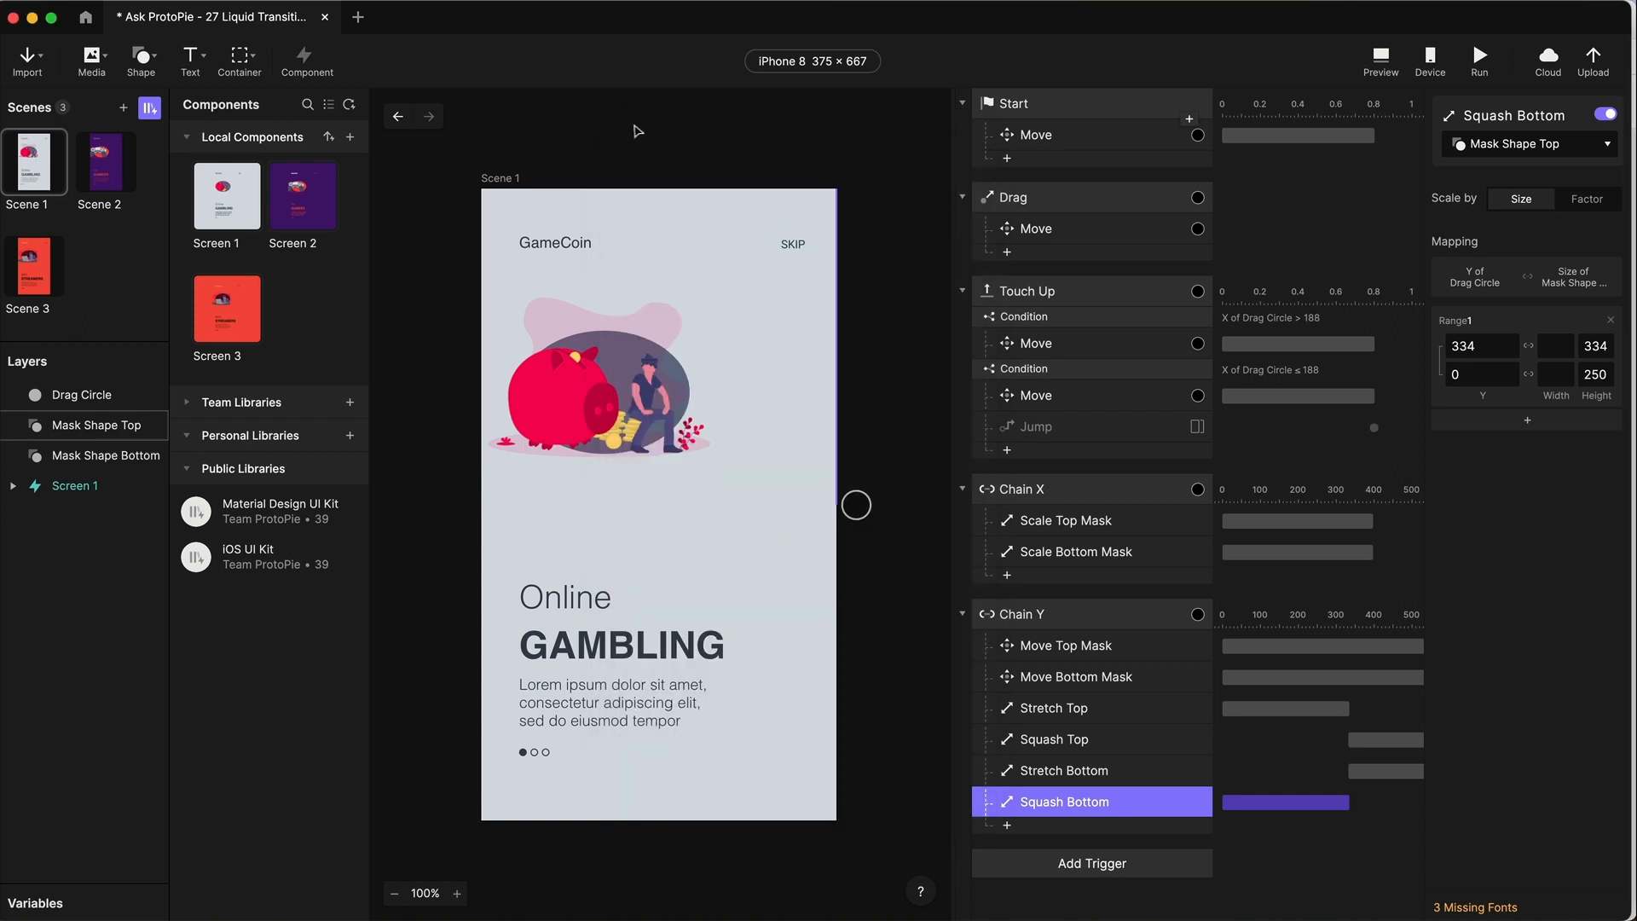
- Retarget both the Stretch Bottom and Squash Bottom responses to the Mask Shape Bottom layer
left_click(1086, 771)
left_click(1097, 810)
left_click(1095, 781)
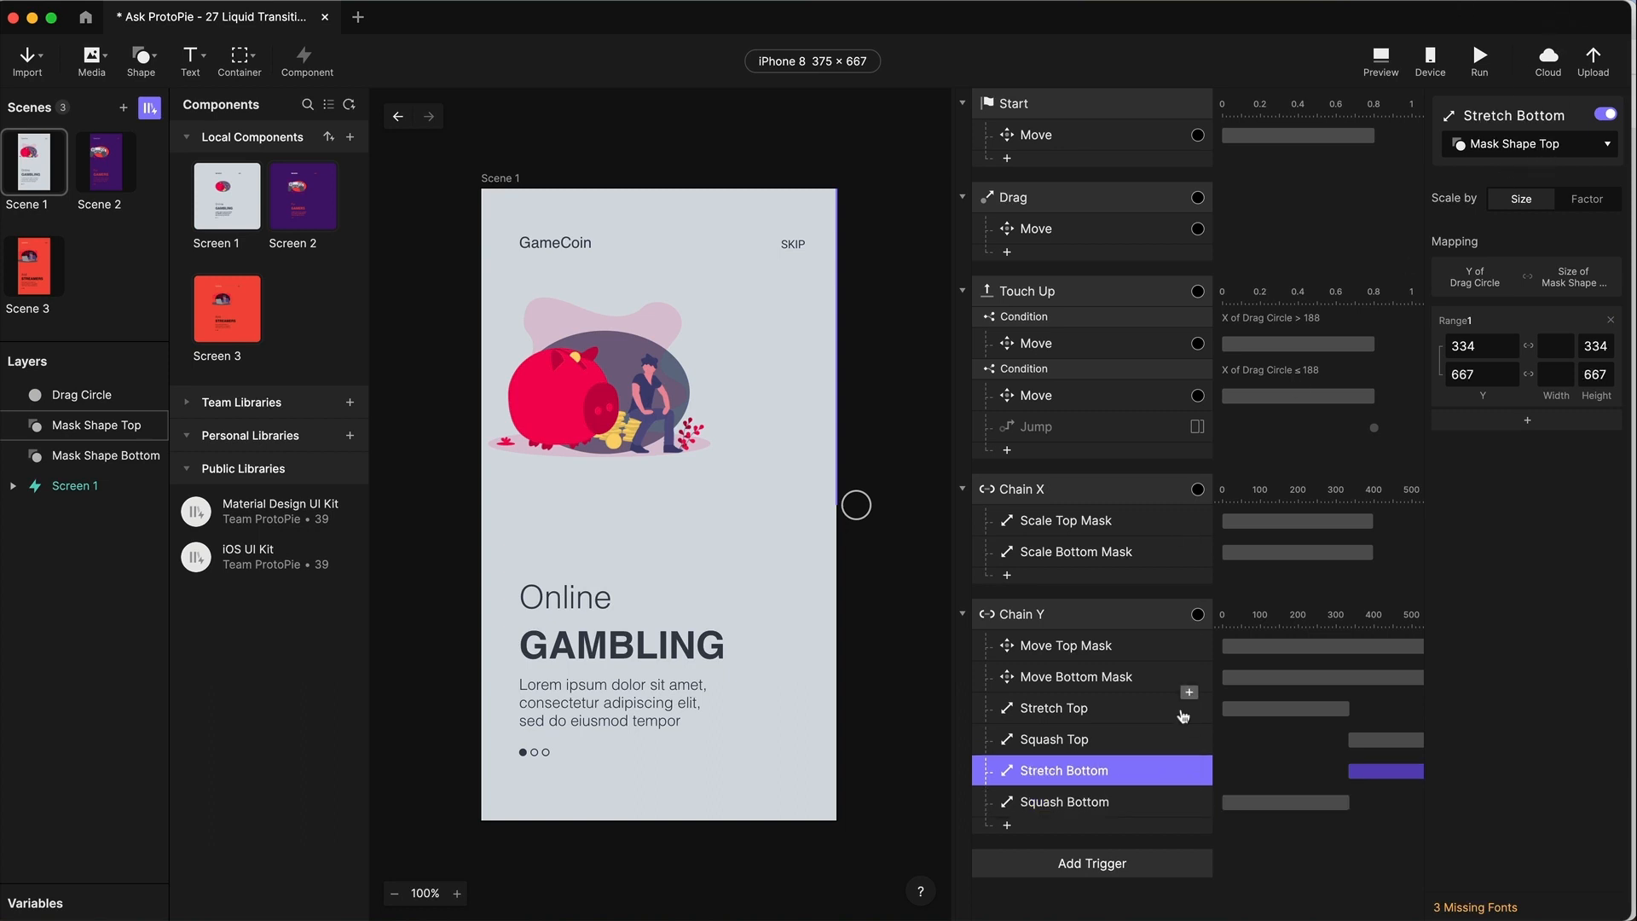
left_click(1116, 808, "shift")
left_click(1549, 154)
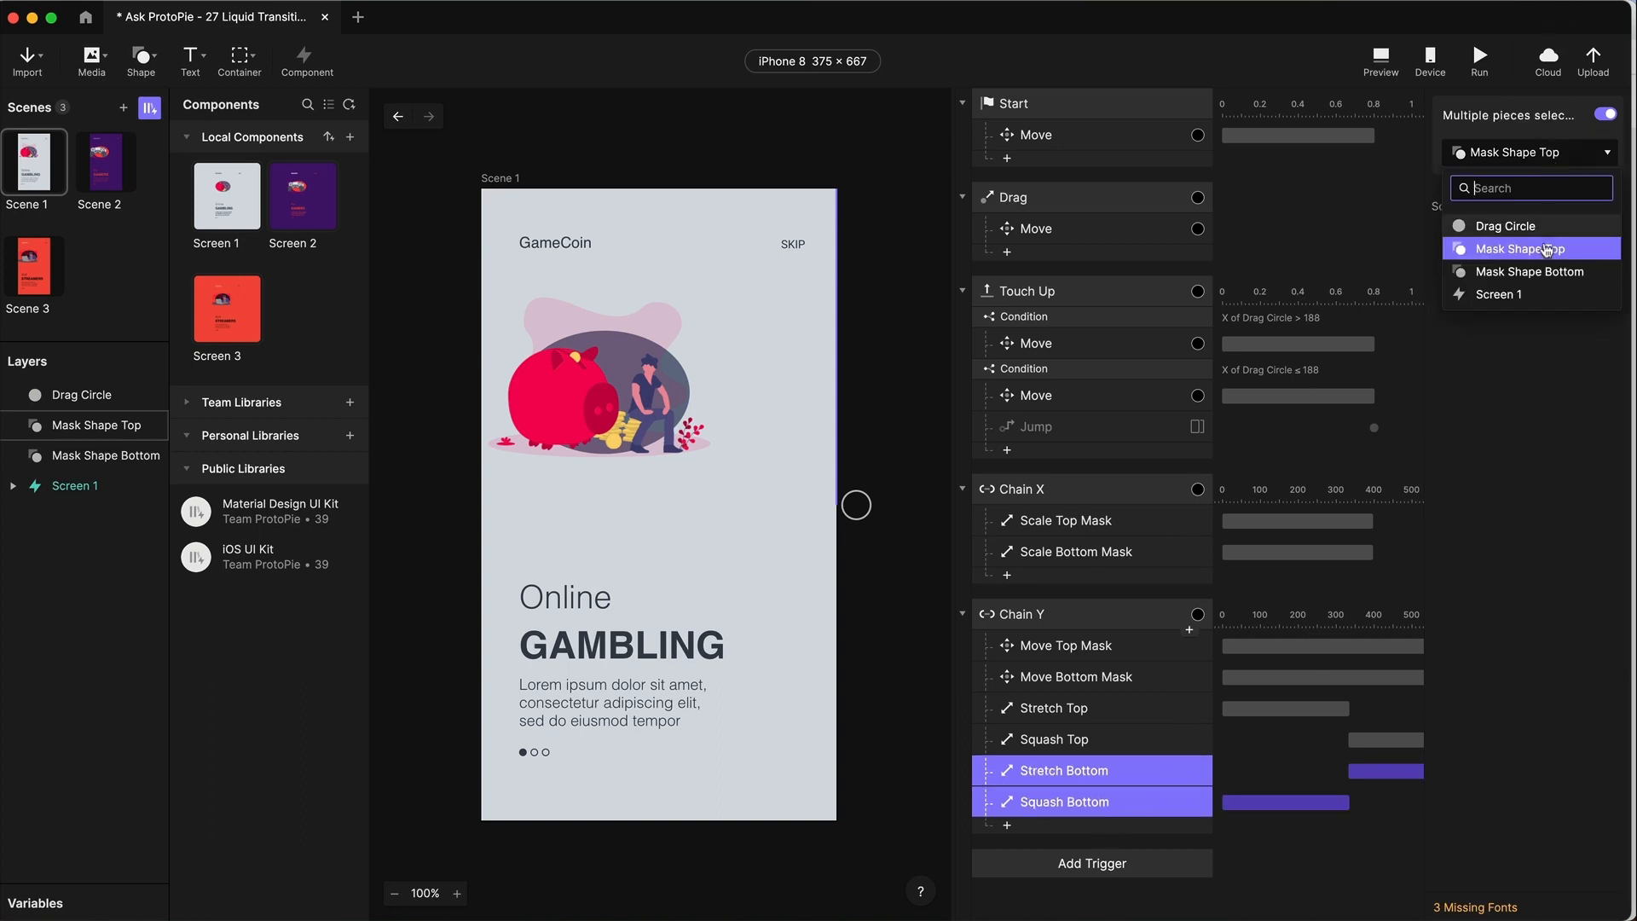
left_click(1550, 274)
- Preview the prototype, swipe the drag circle inward and up to test the bottom mask's scaling, and close the preview
left_click(1382, 62)
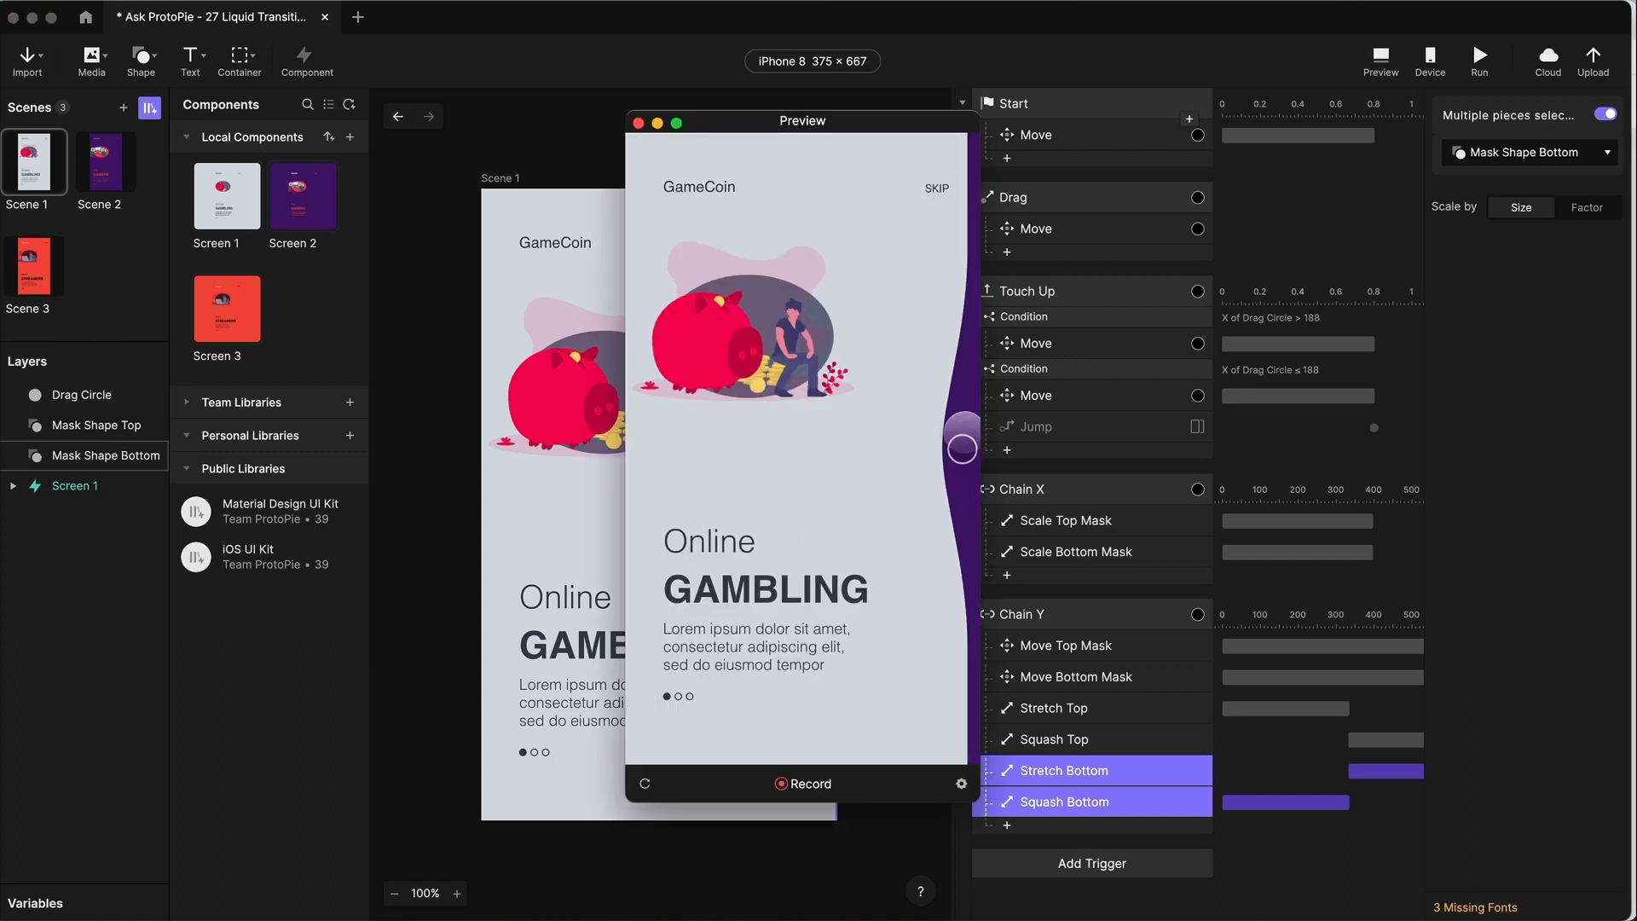
left_click_drag(959, 439, 647, 130)
left_click(638, 124)
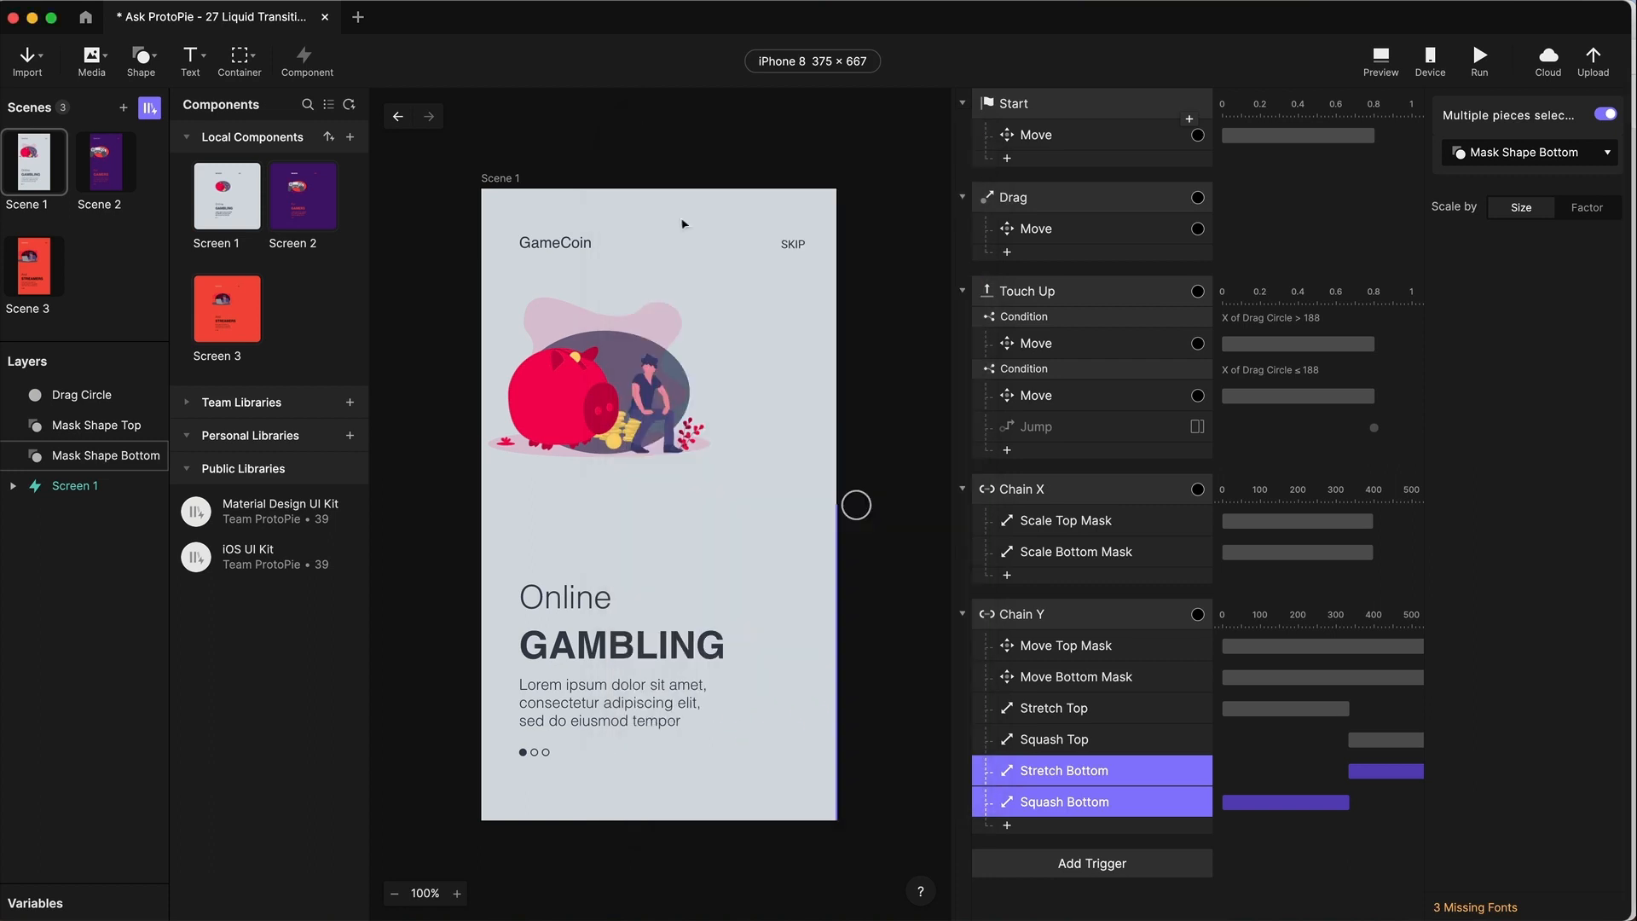
- Set the end Y of the Stretch Top response to 667 and that of Squash Top to 0
left_click(1100, 712)
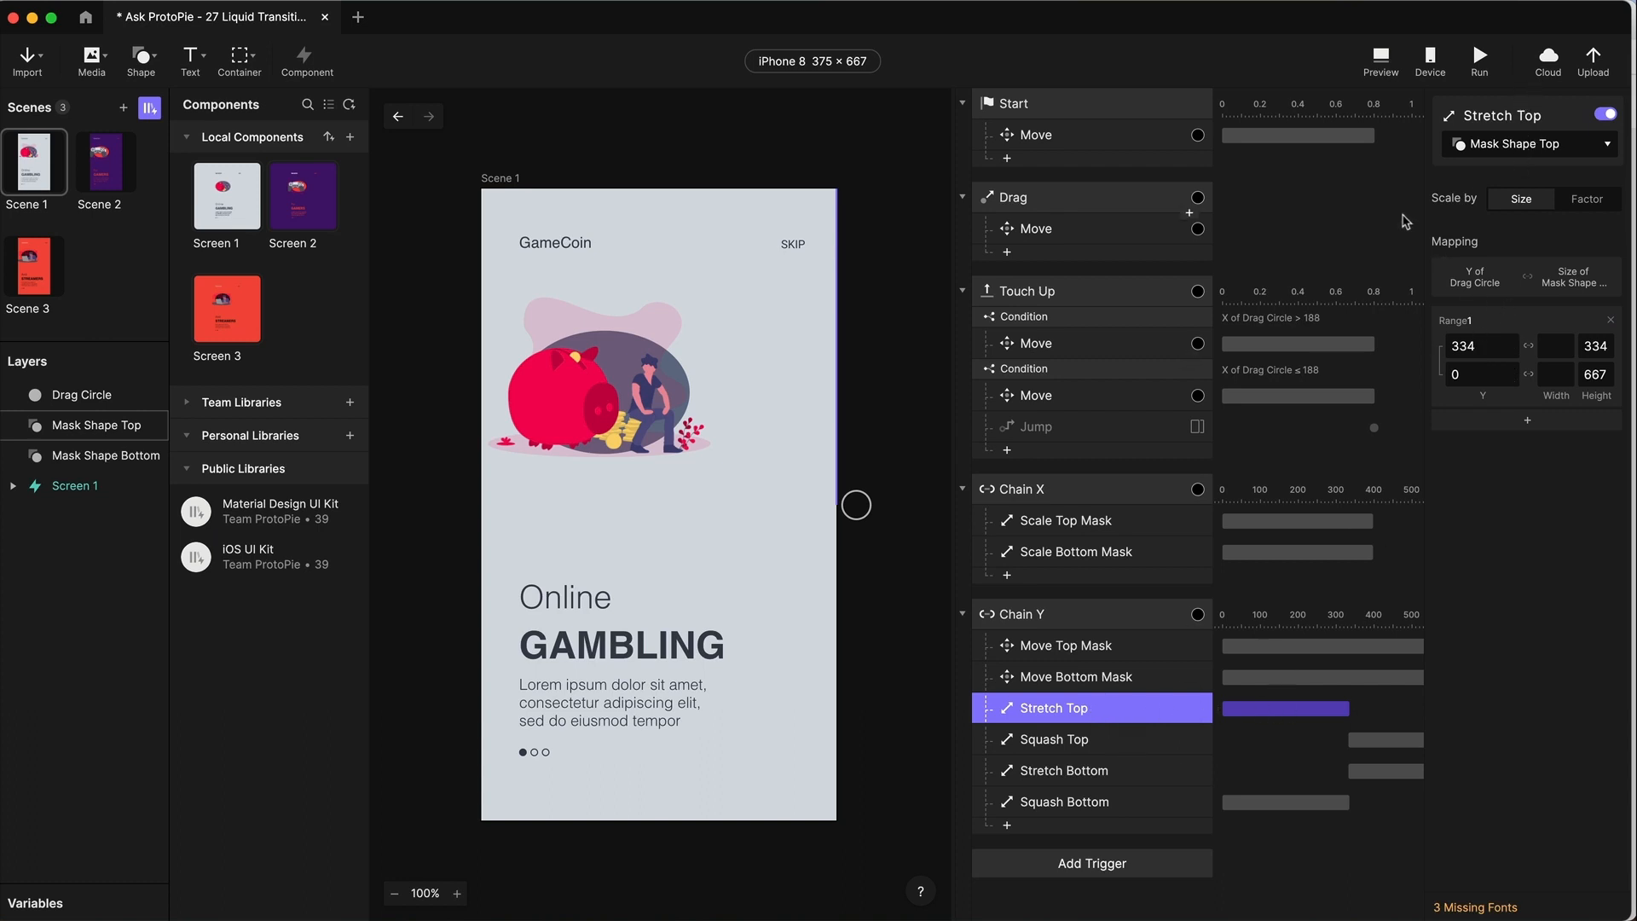
left_click(1479, 373)
left_click(1126, 739)
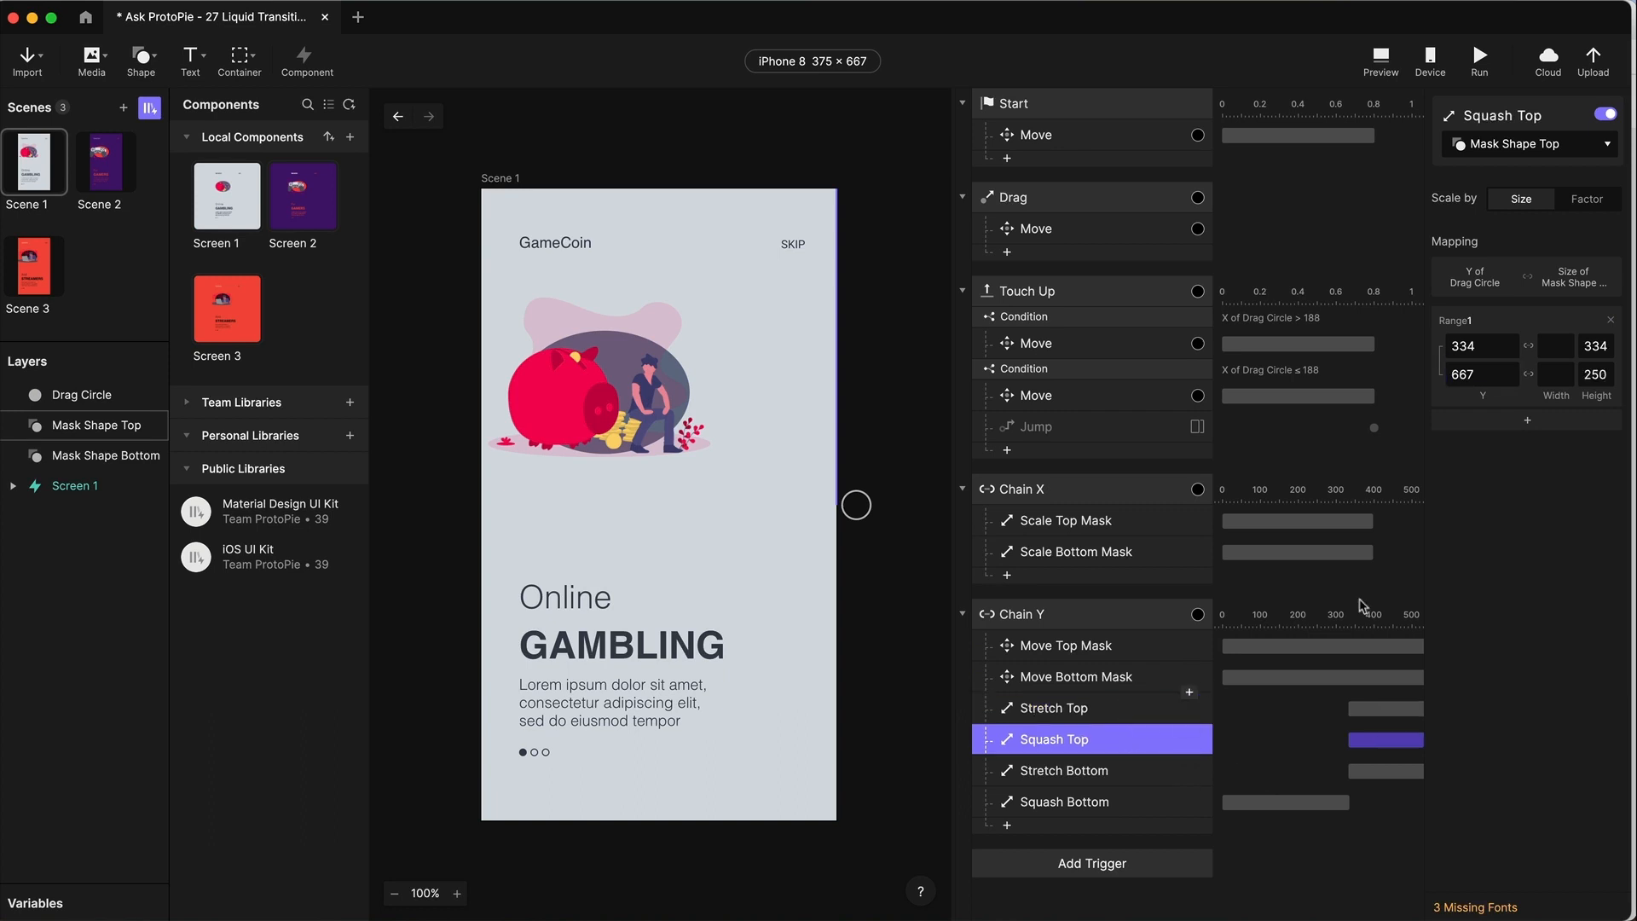
left_click(1482, 372)
key("Return")
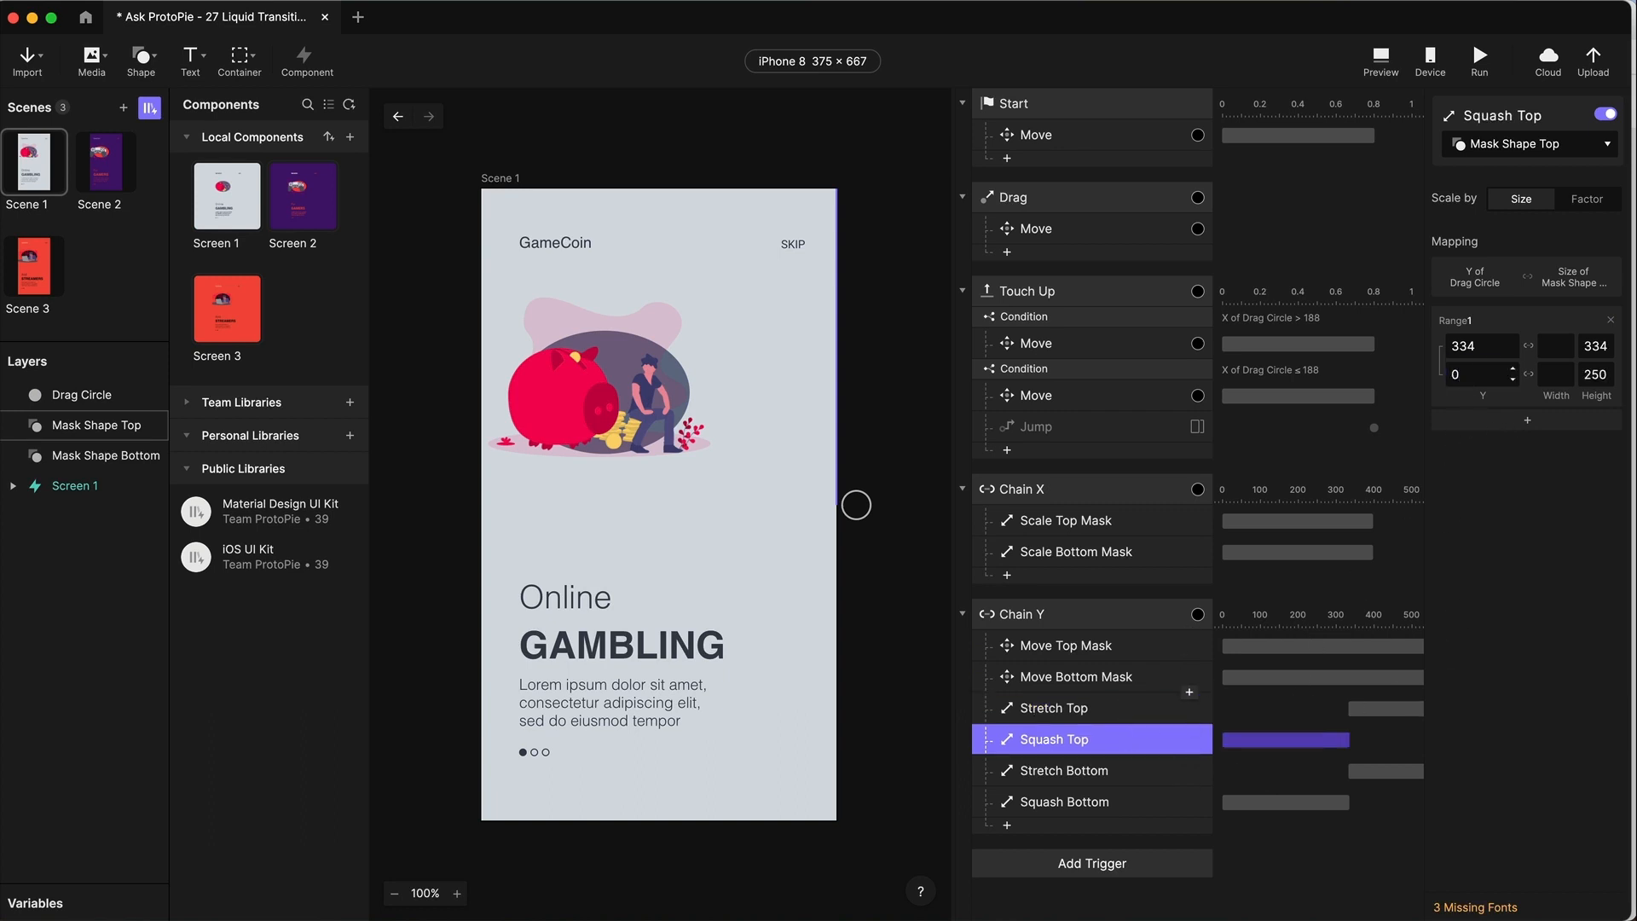
- Set the end Y of the Stretch Bottom response to 0 and that of Squash Bottom to 667
left_click(1127, 771)
left_click(1490, 375)
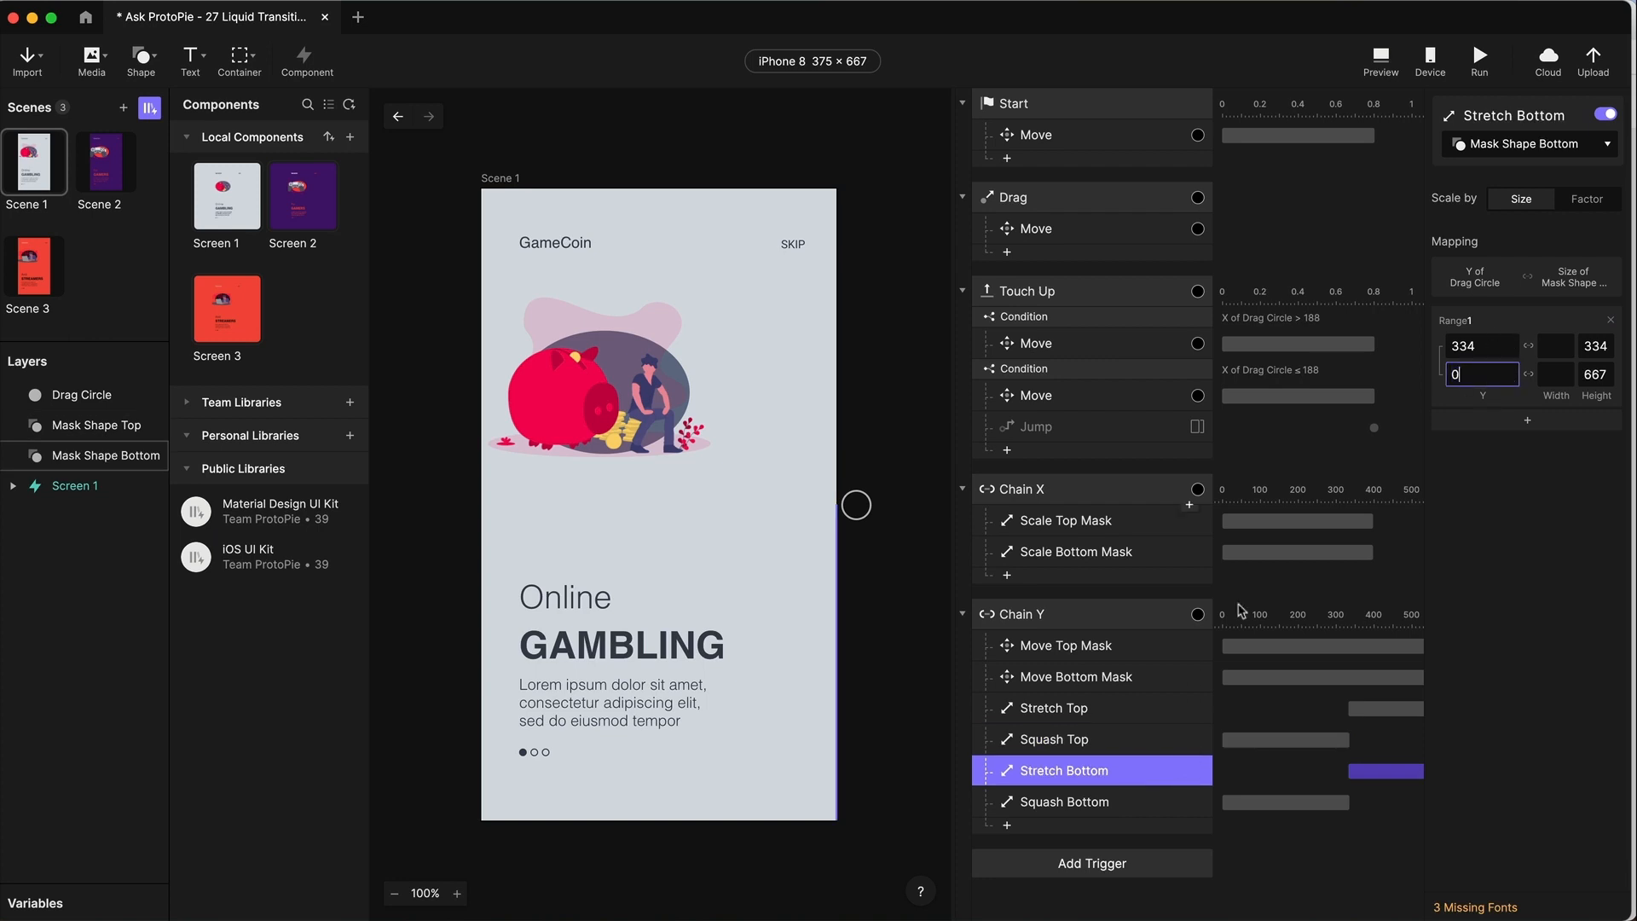
left_click(1185, 802)
left_click(1471, 380)
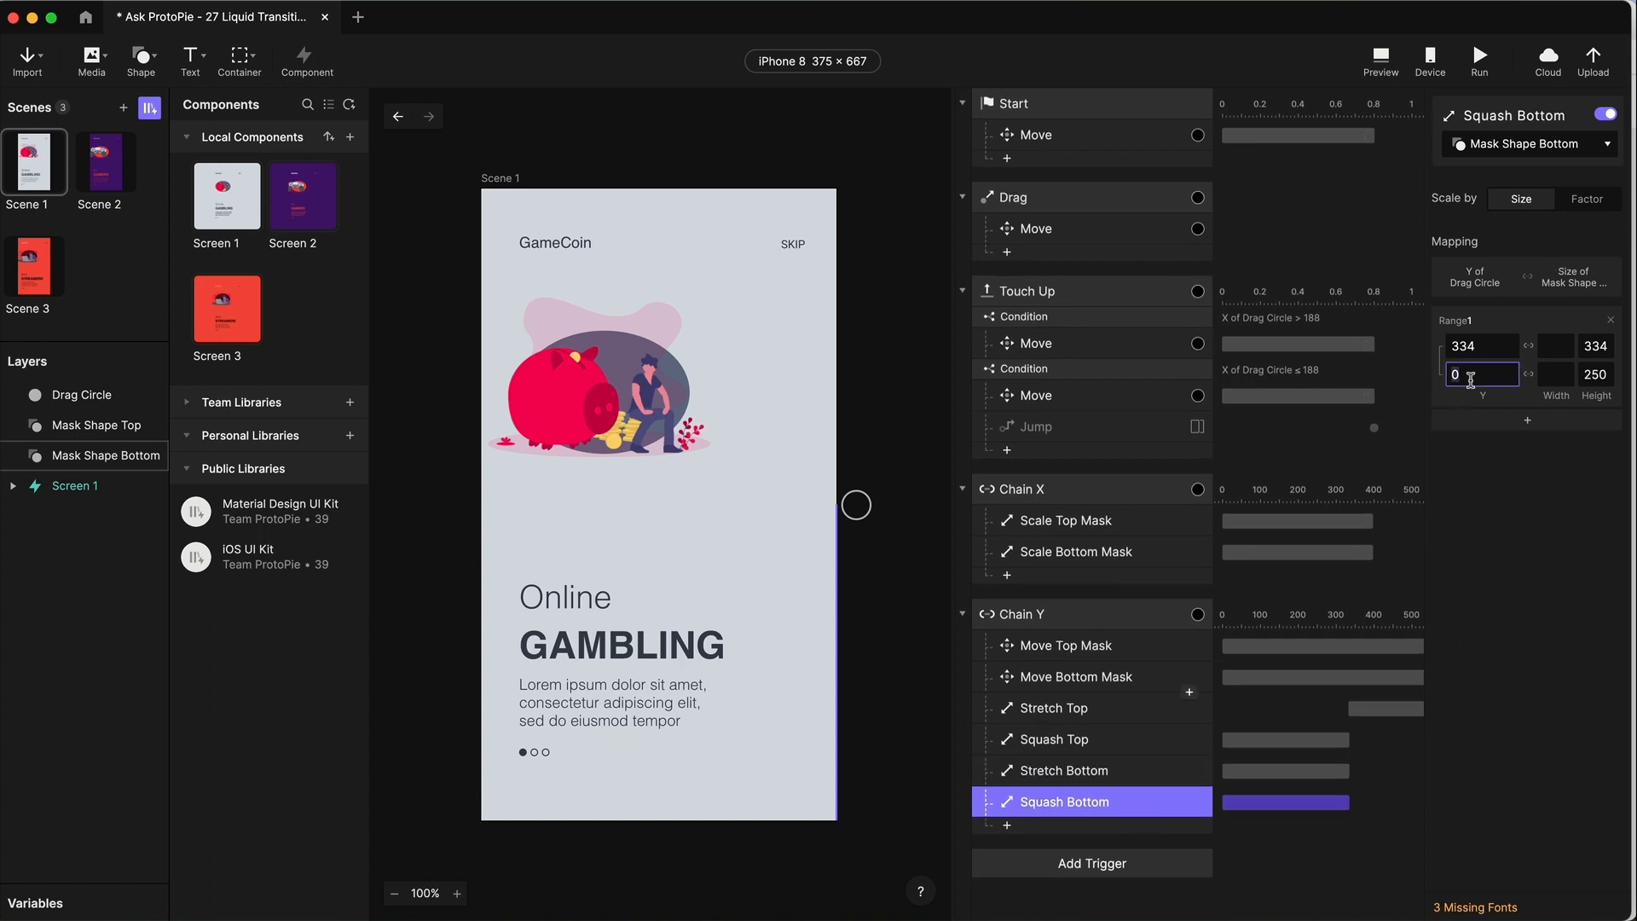
key("Return")
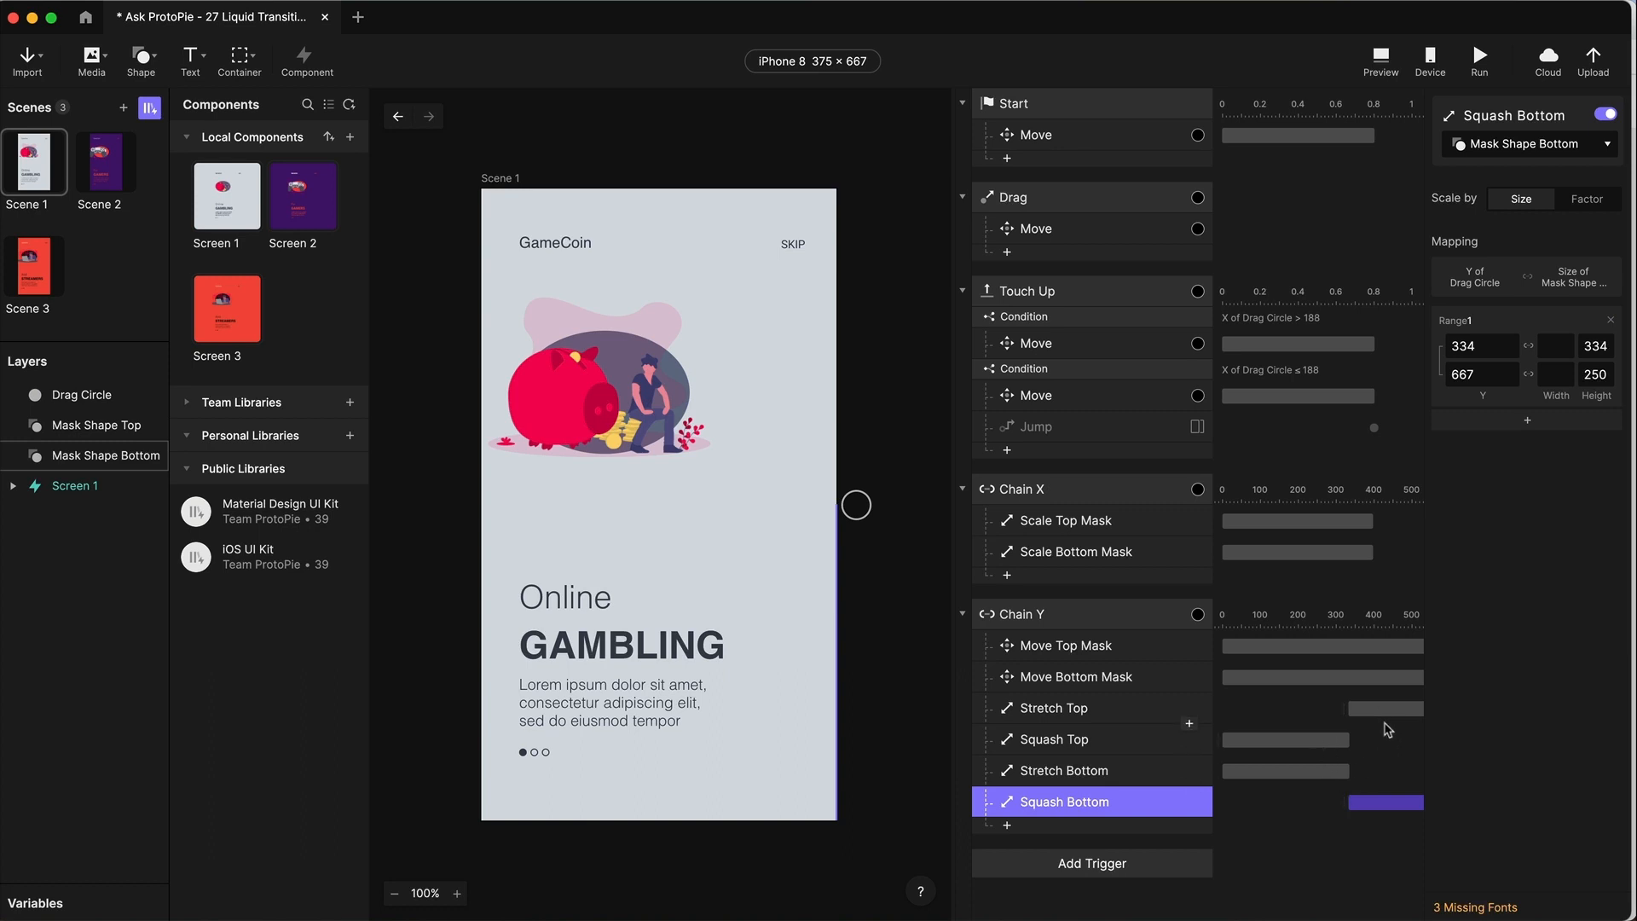
- Review the mappings of the four stretch and squash responses, and test them in the preview by swiping the drag circle inward and up
left_click(1090, 709)
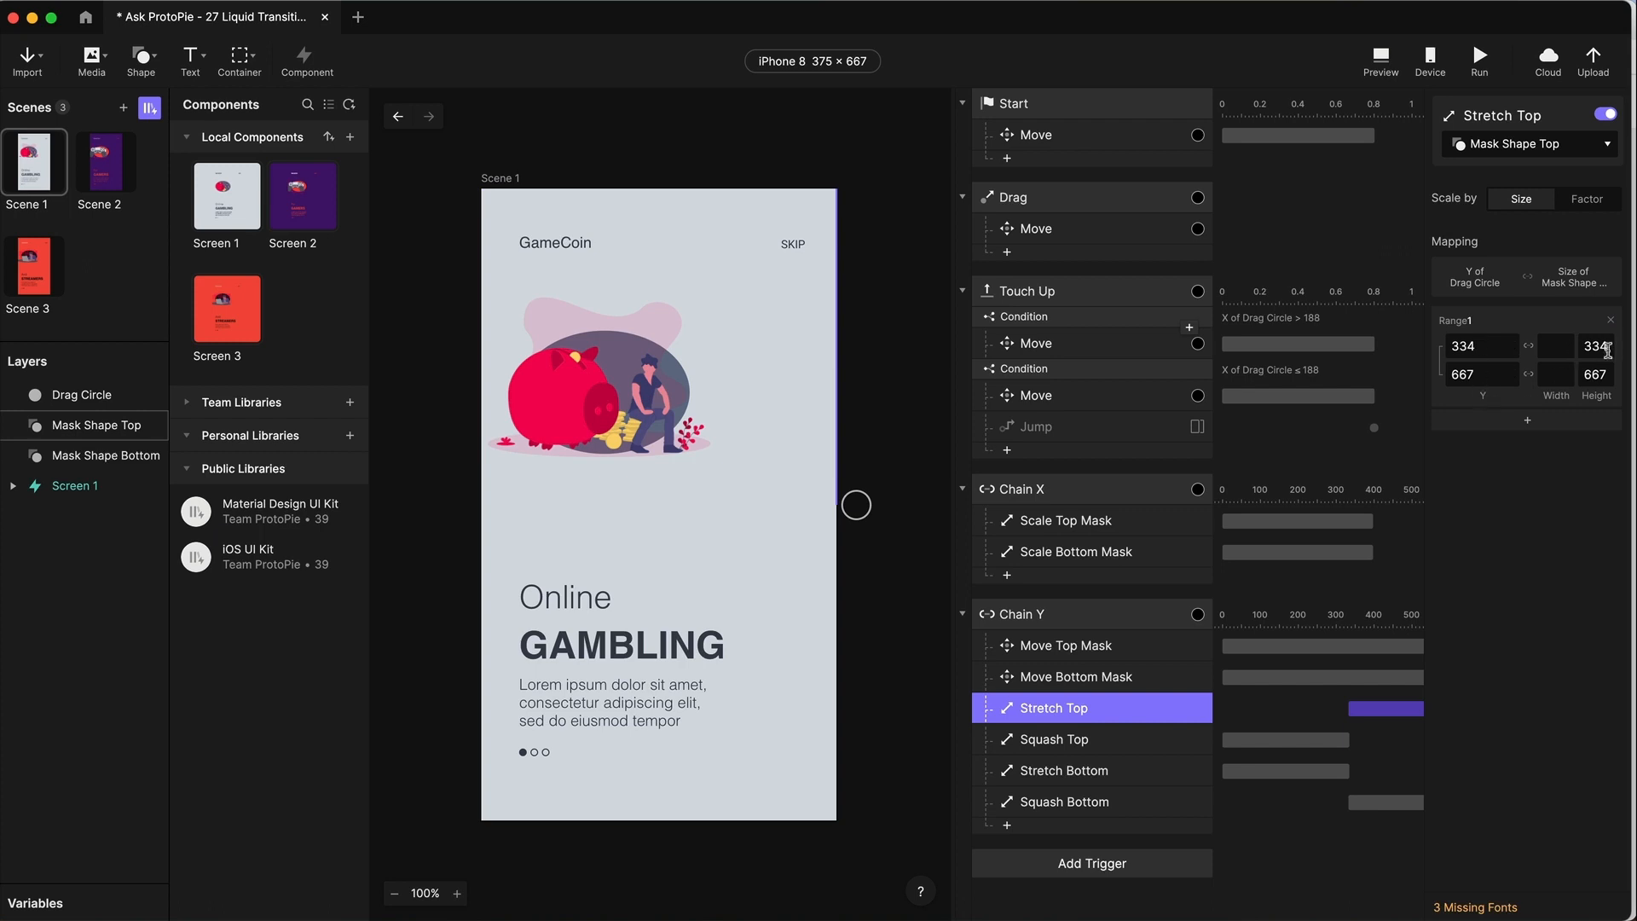
left_click(1111, 745)
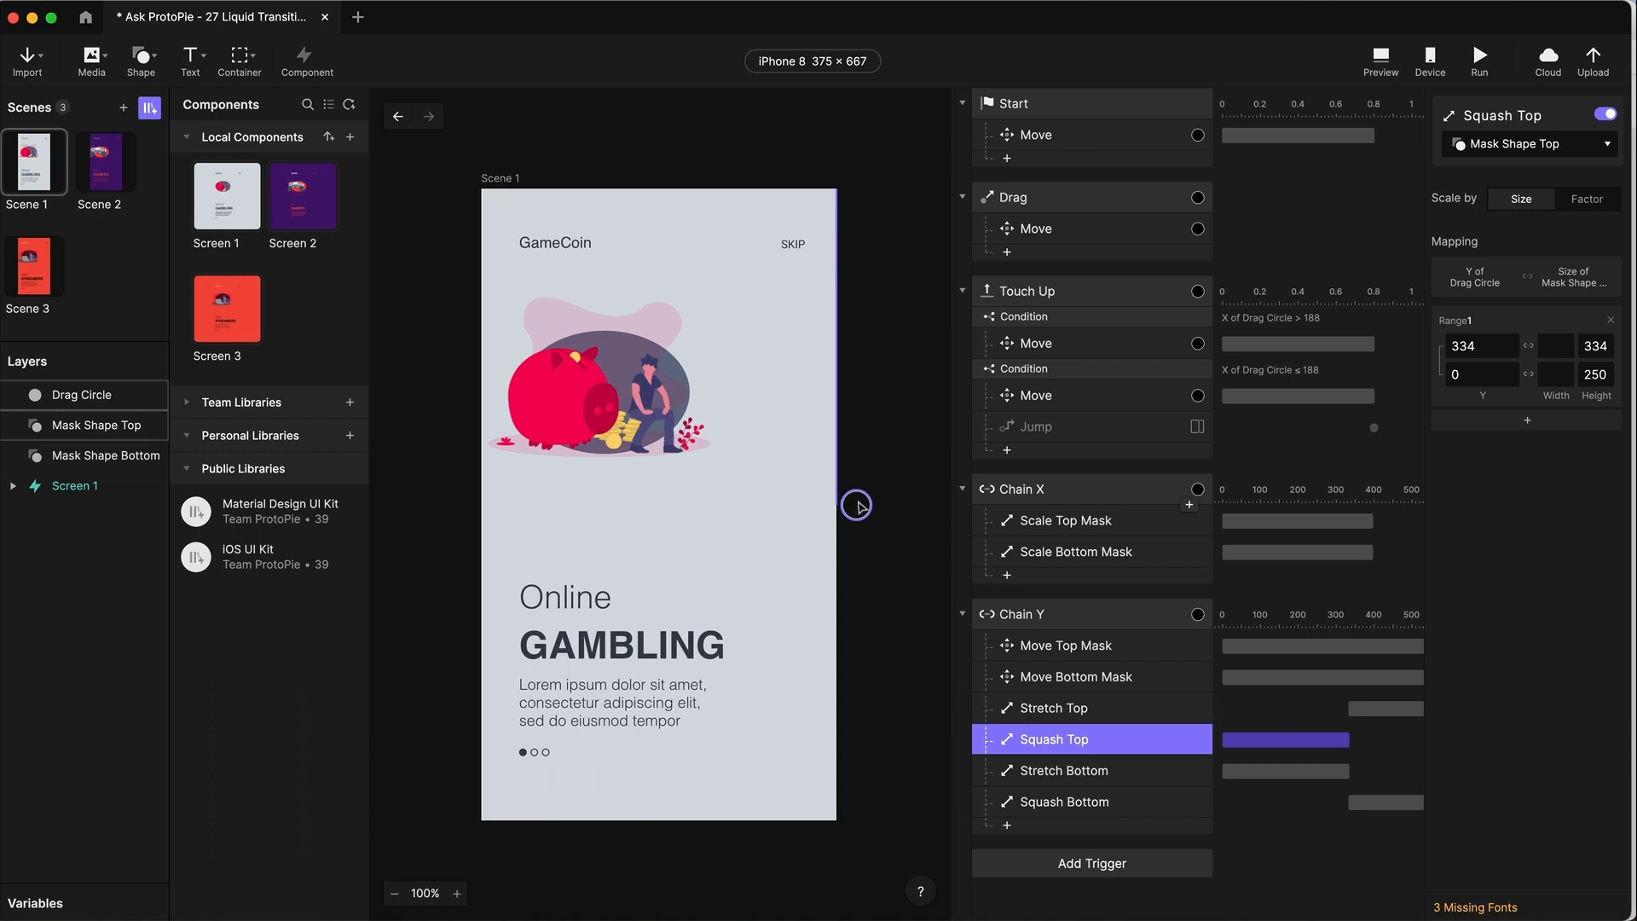
left_click(1081, 772)
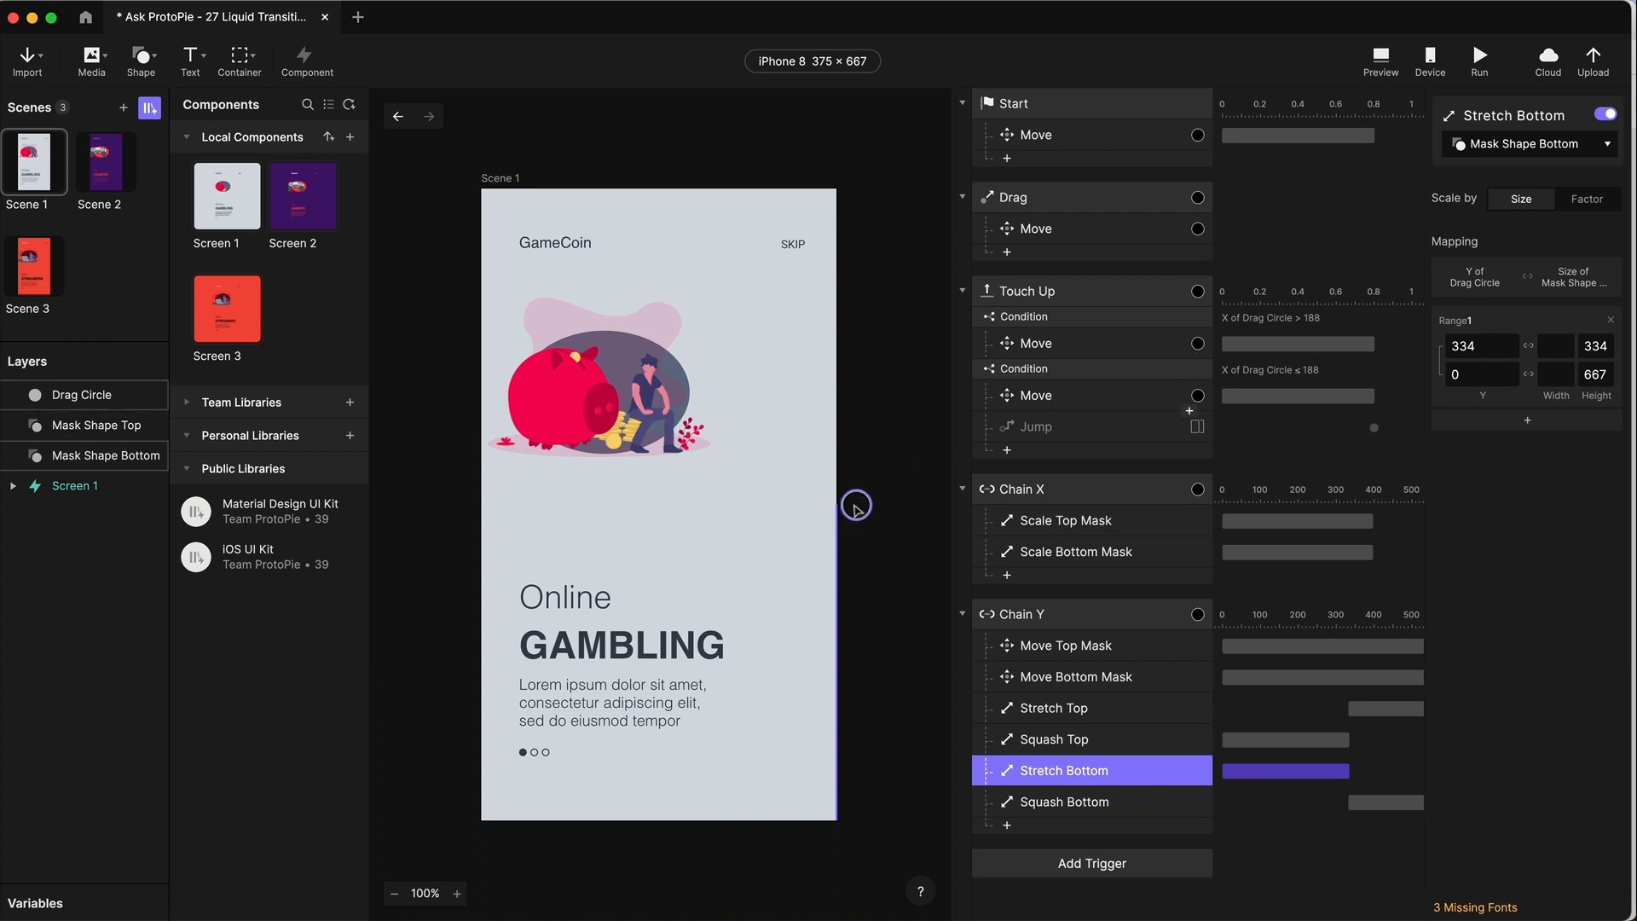
left_click(1181, 802)
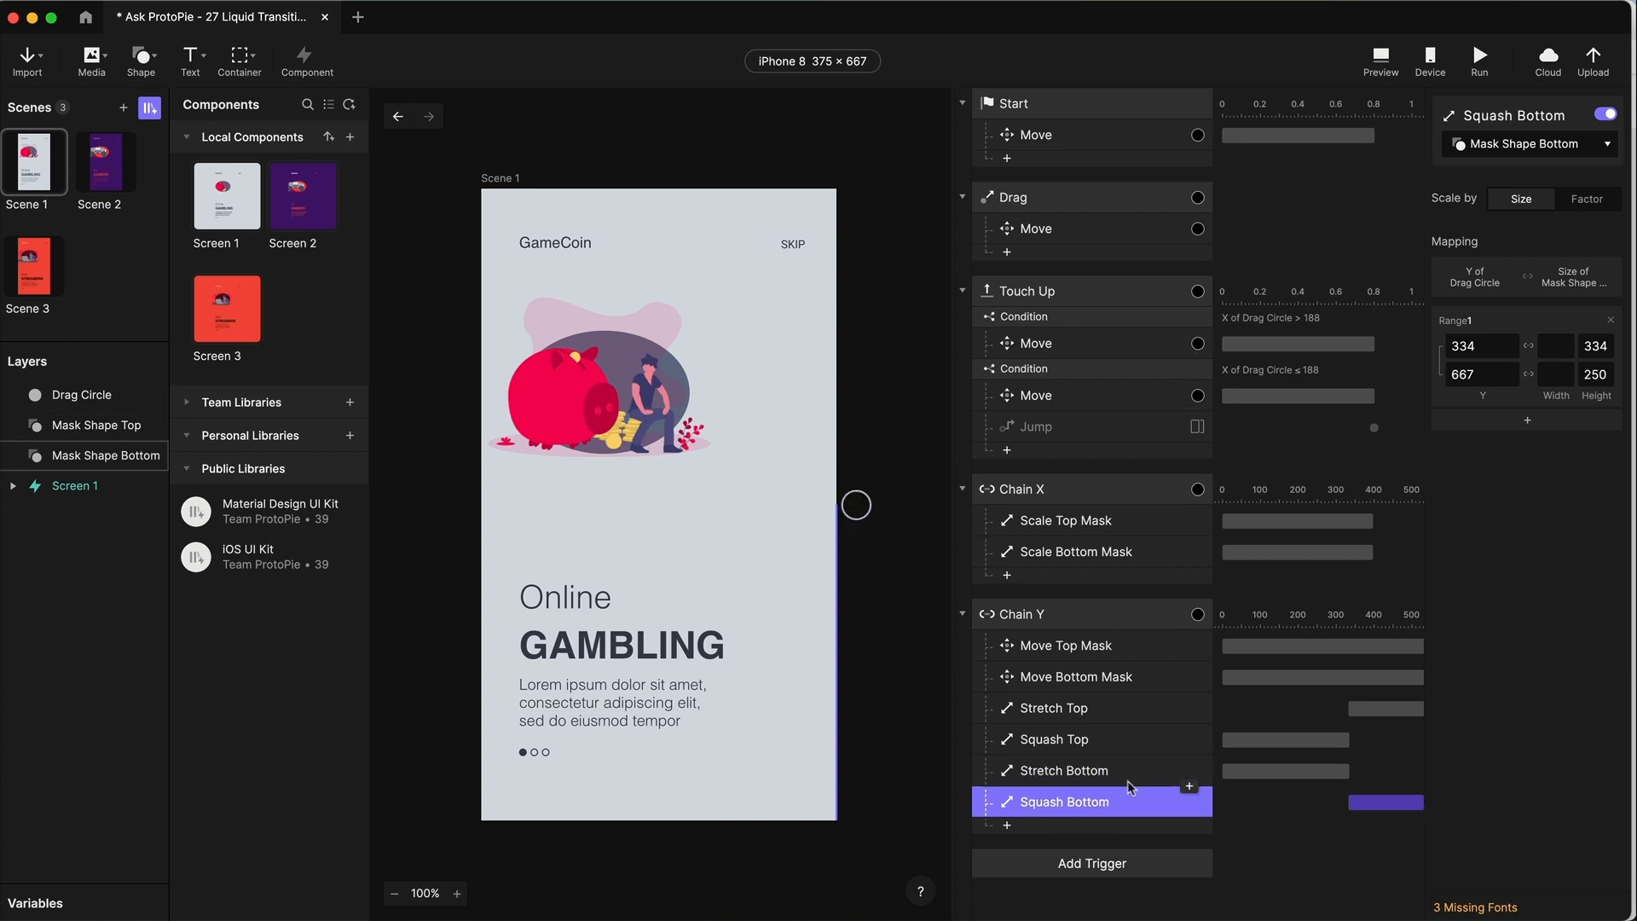
left_click(1377, 58)
left_click_drag(963, 478, 625, 126)
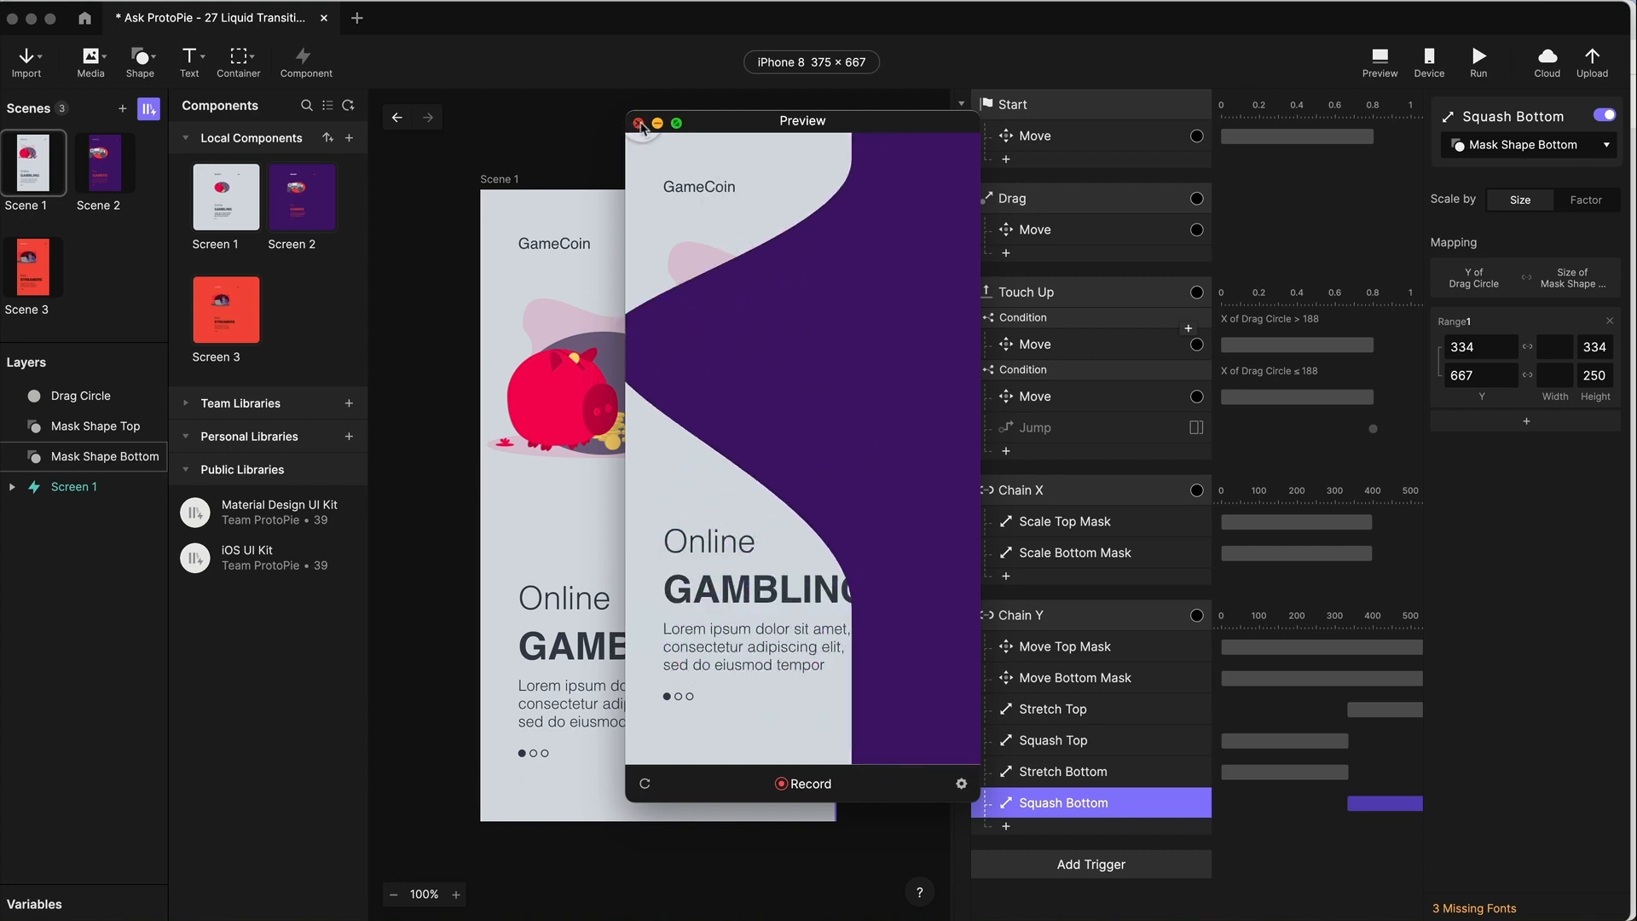
left_click(637, 125)
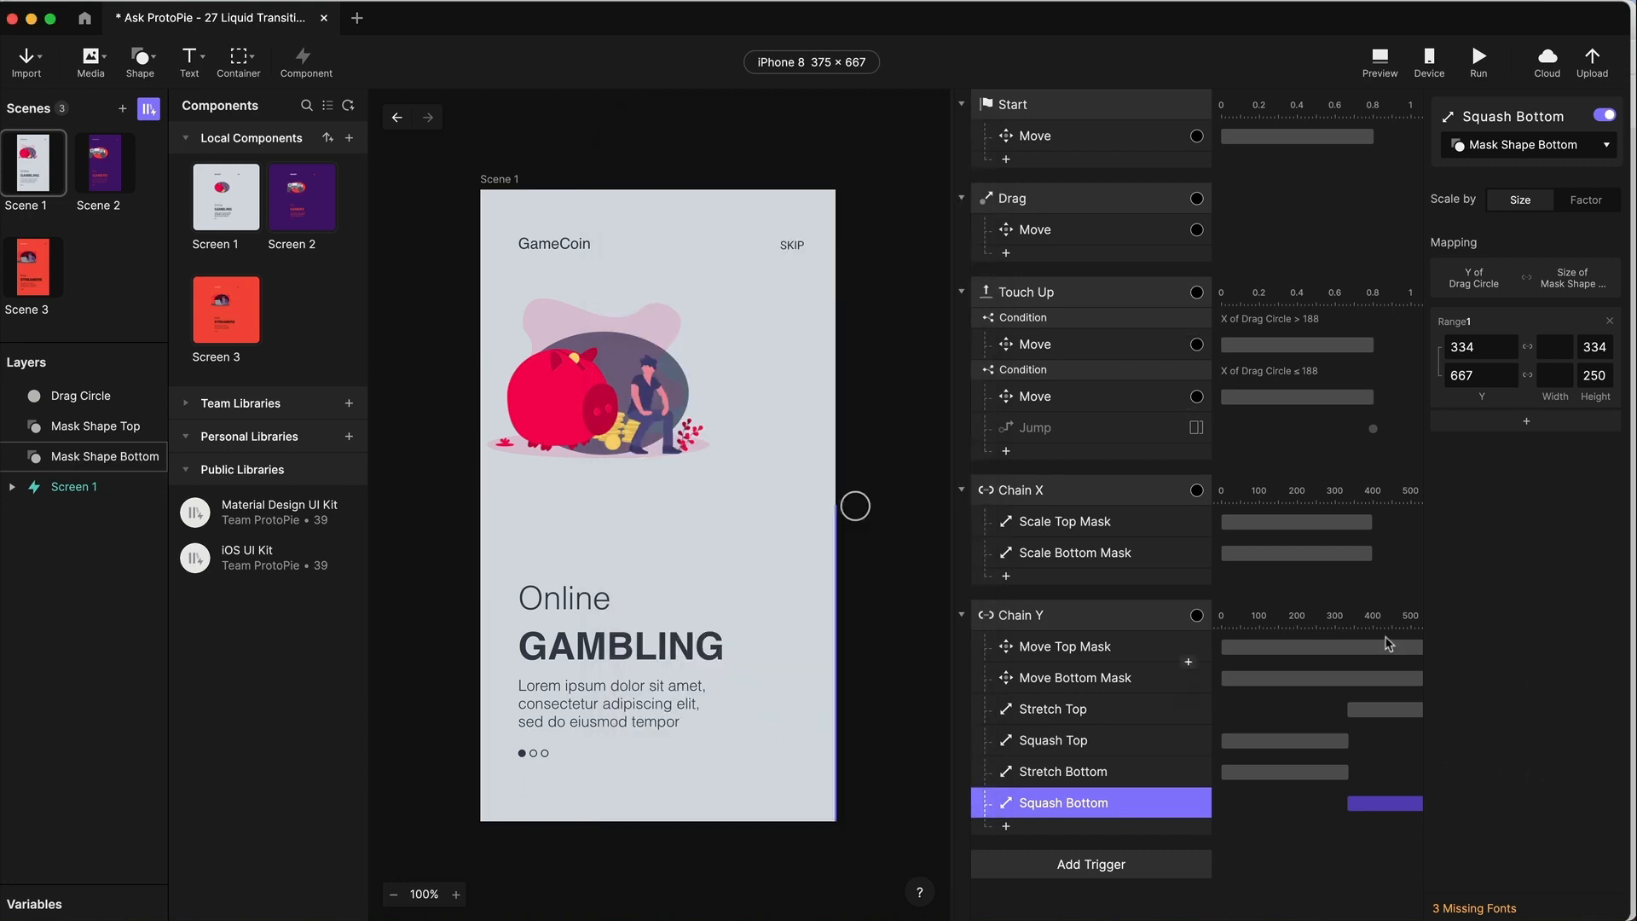
- Widen the response timelines, examine the two mask shape layers and Scene 2, and return to Scene 1
left_click_drag(1211, 536, 1146, 533)
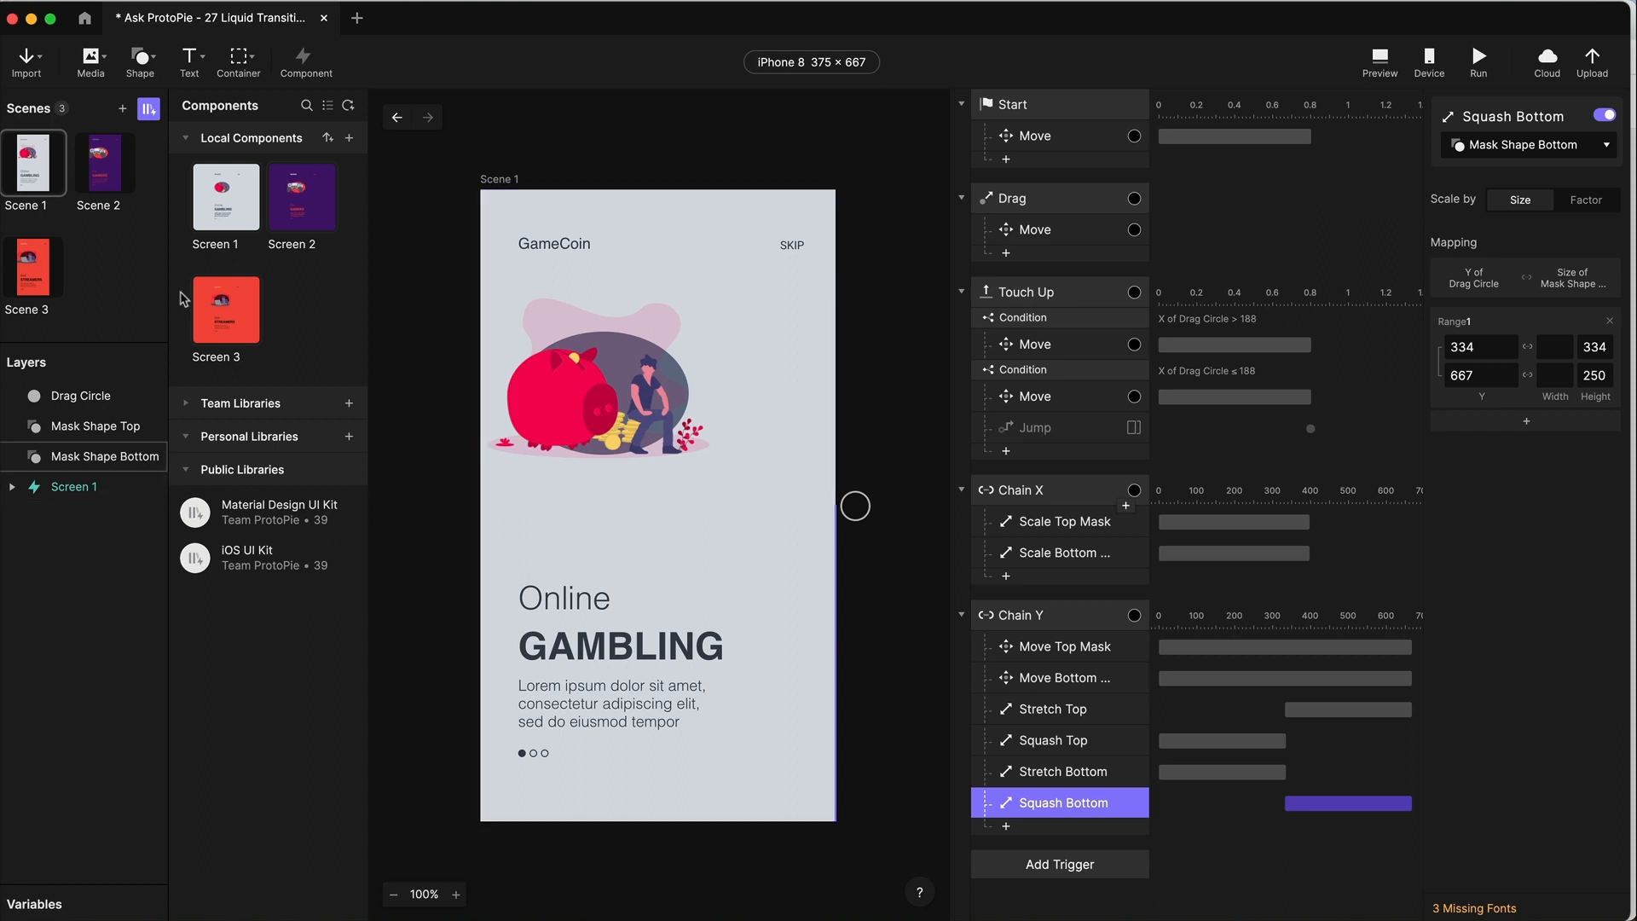
left_click(82, 431)
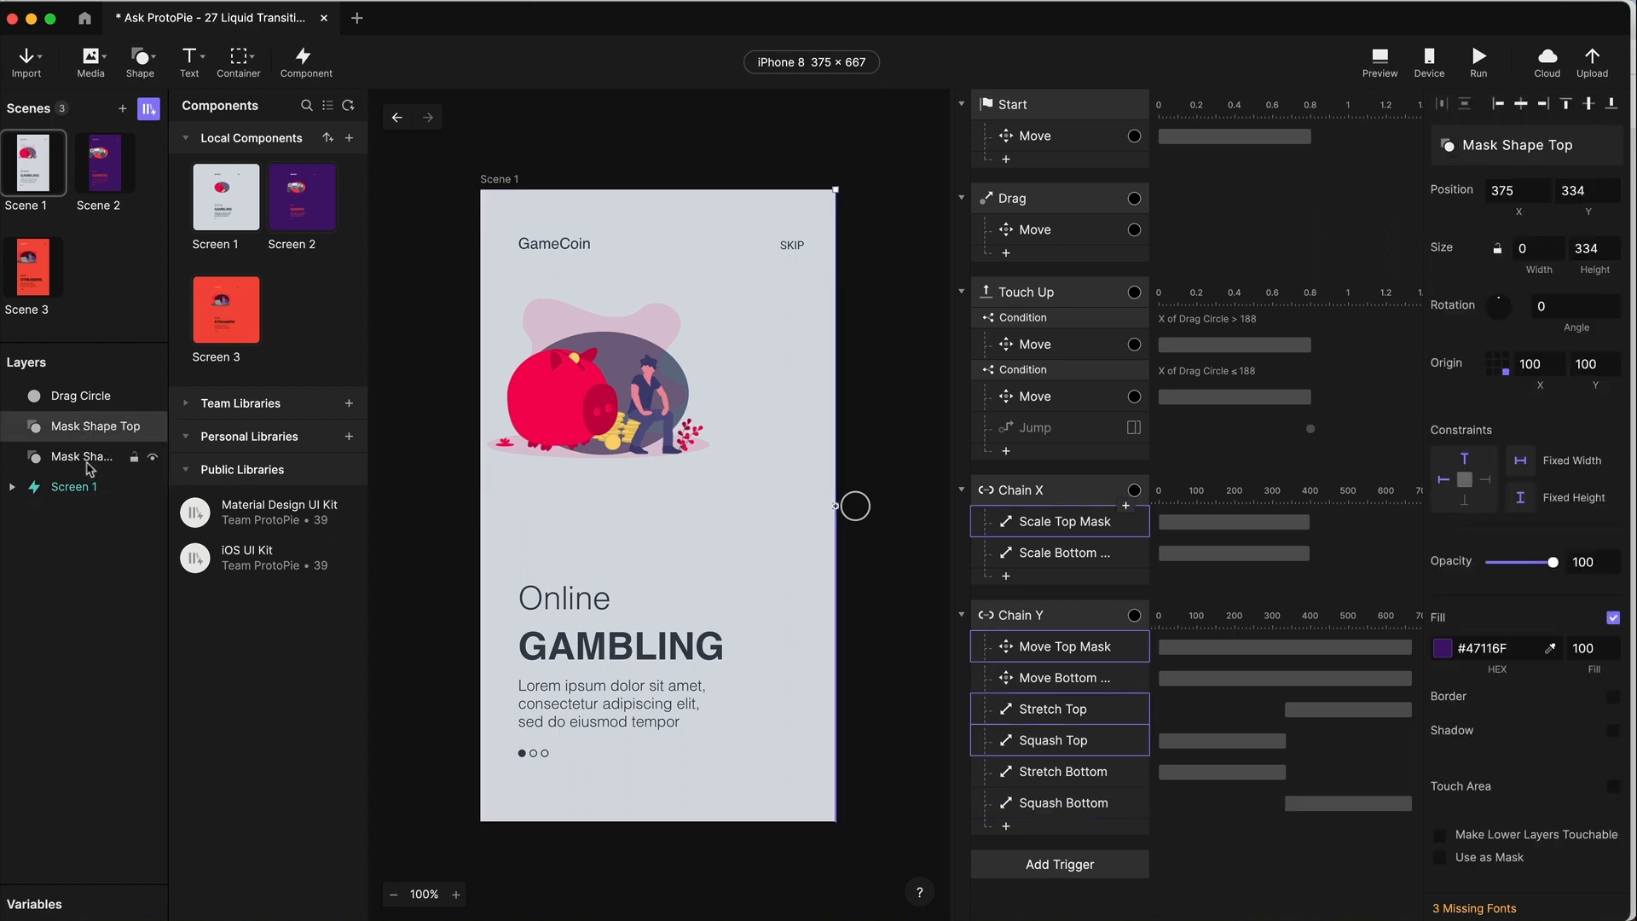
left_click(92, 454)
left_click(88, 428)
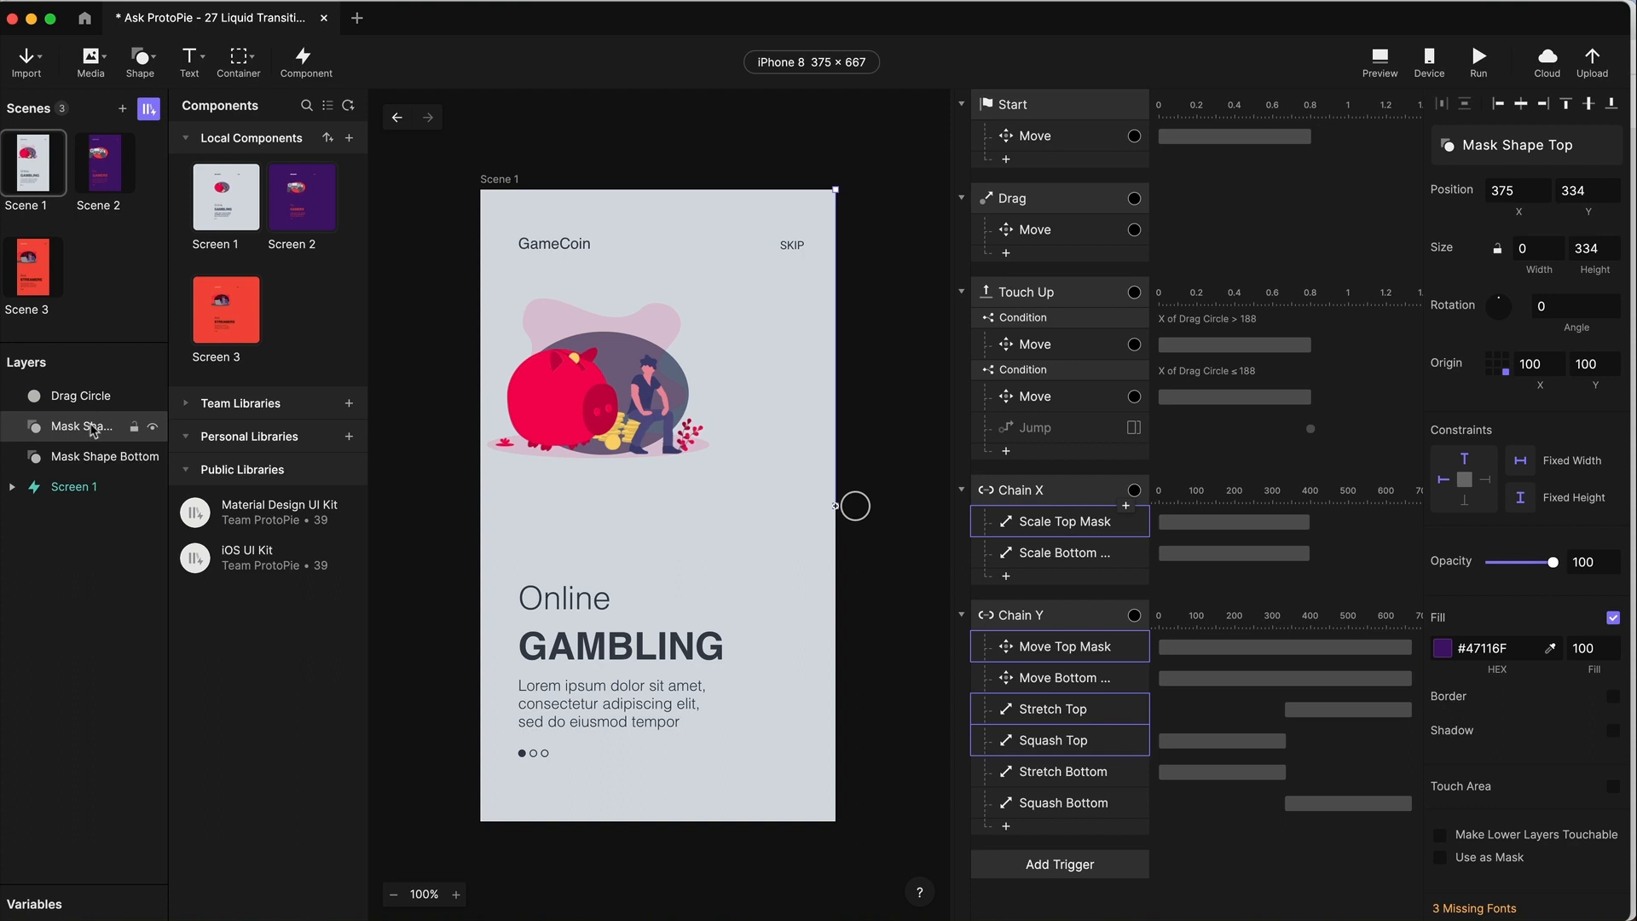
left_click(145, 64)
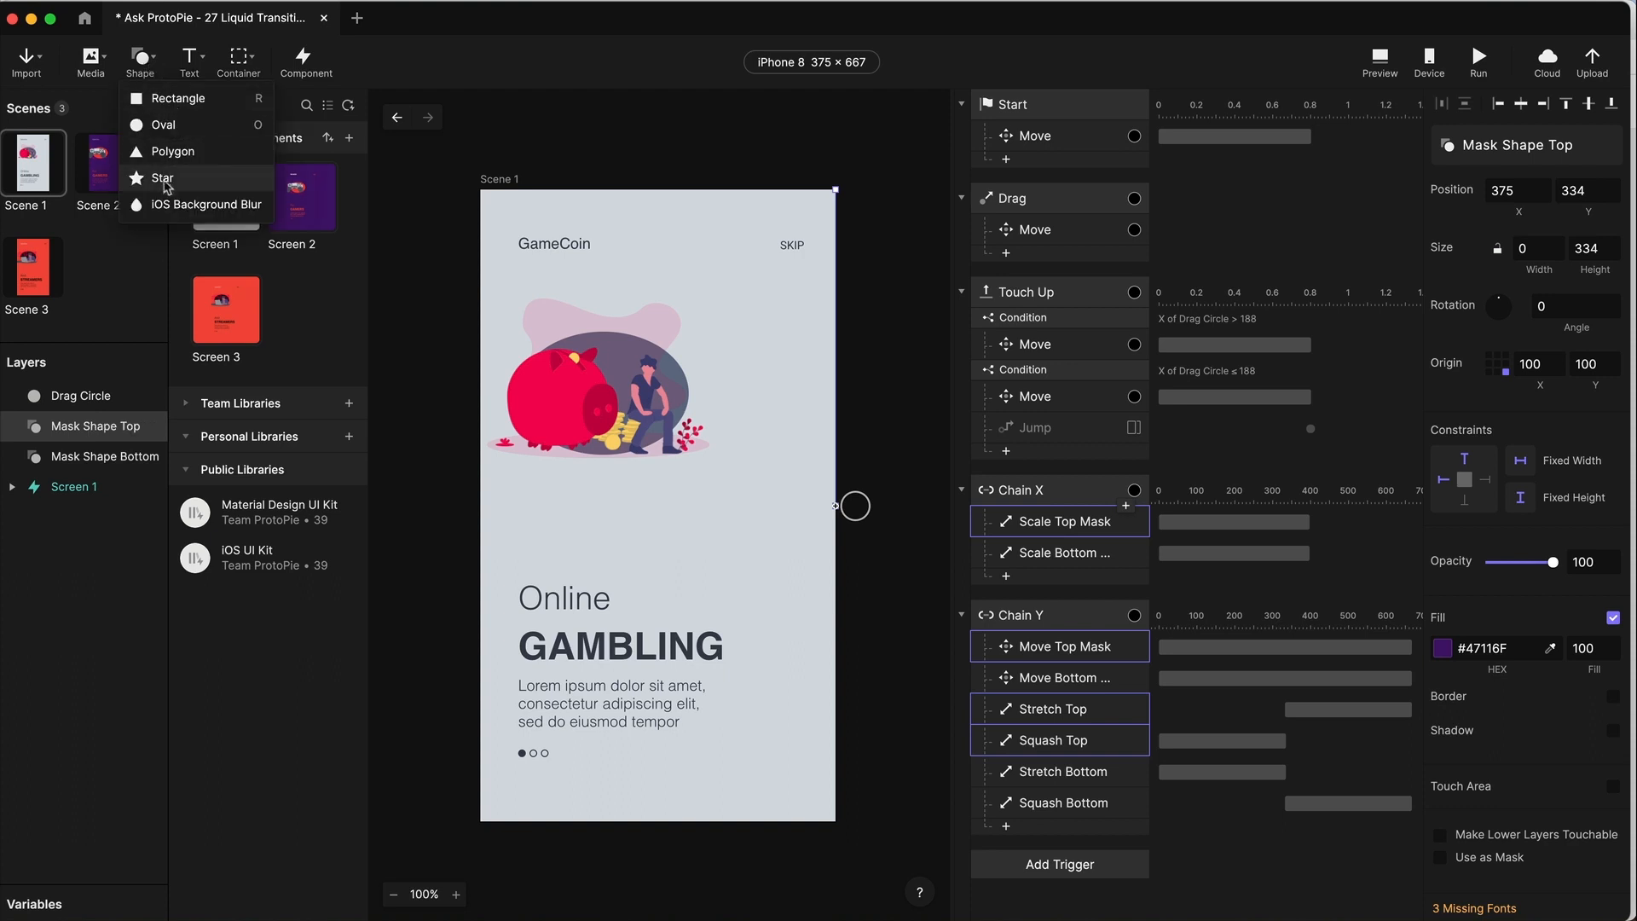
left_click(73, 631)
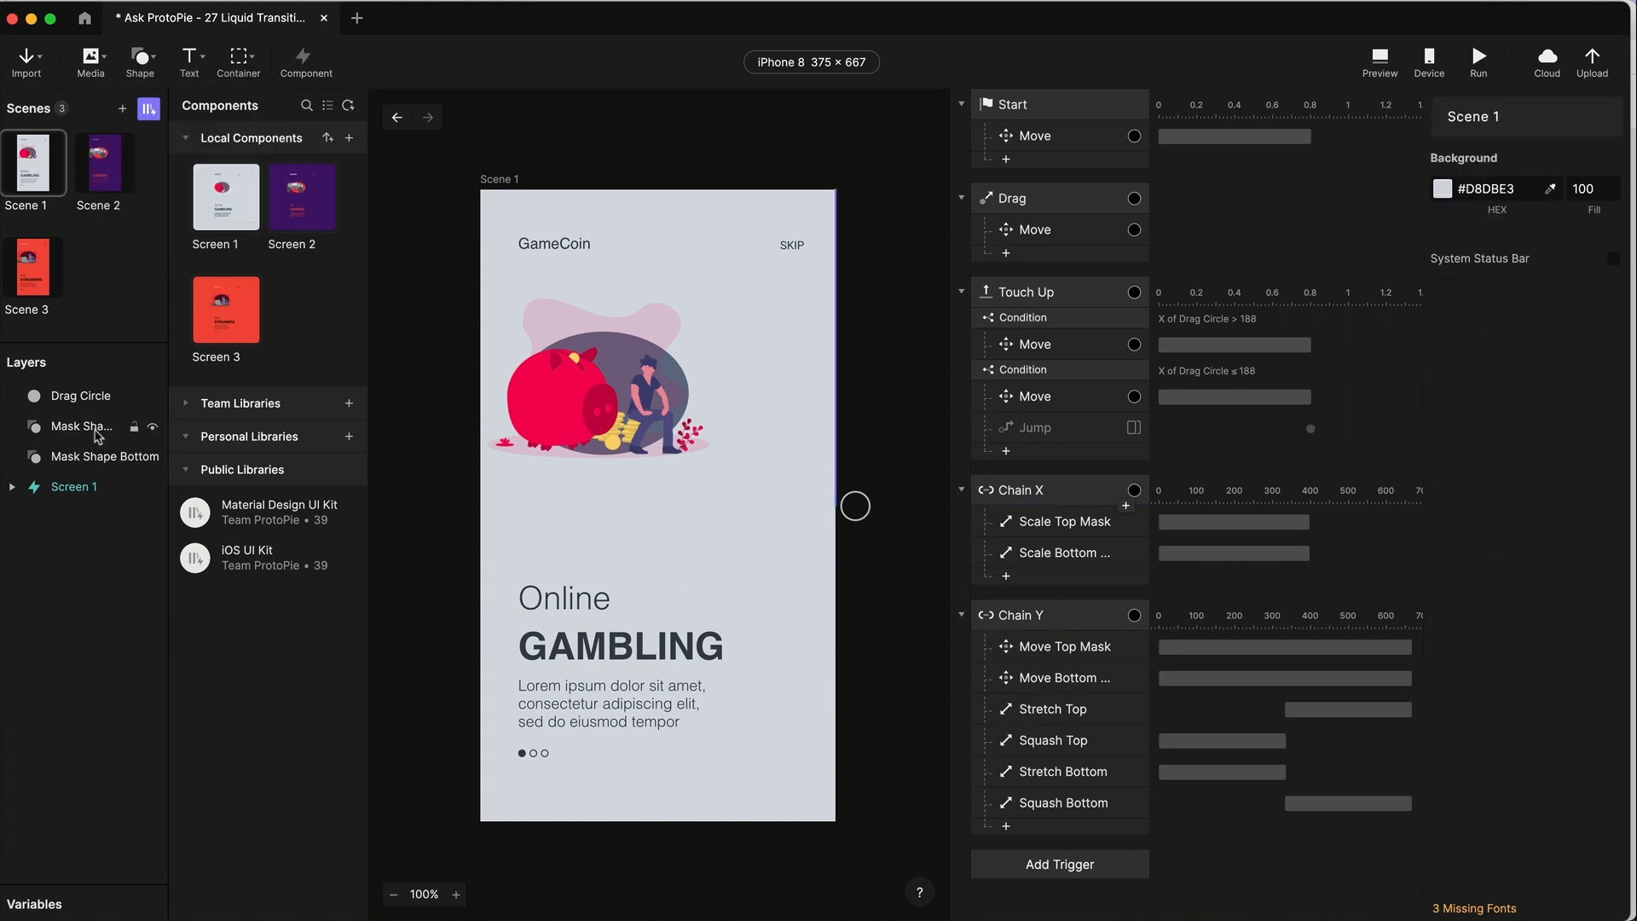
left_click(78, 433)
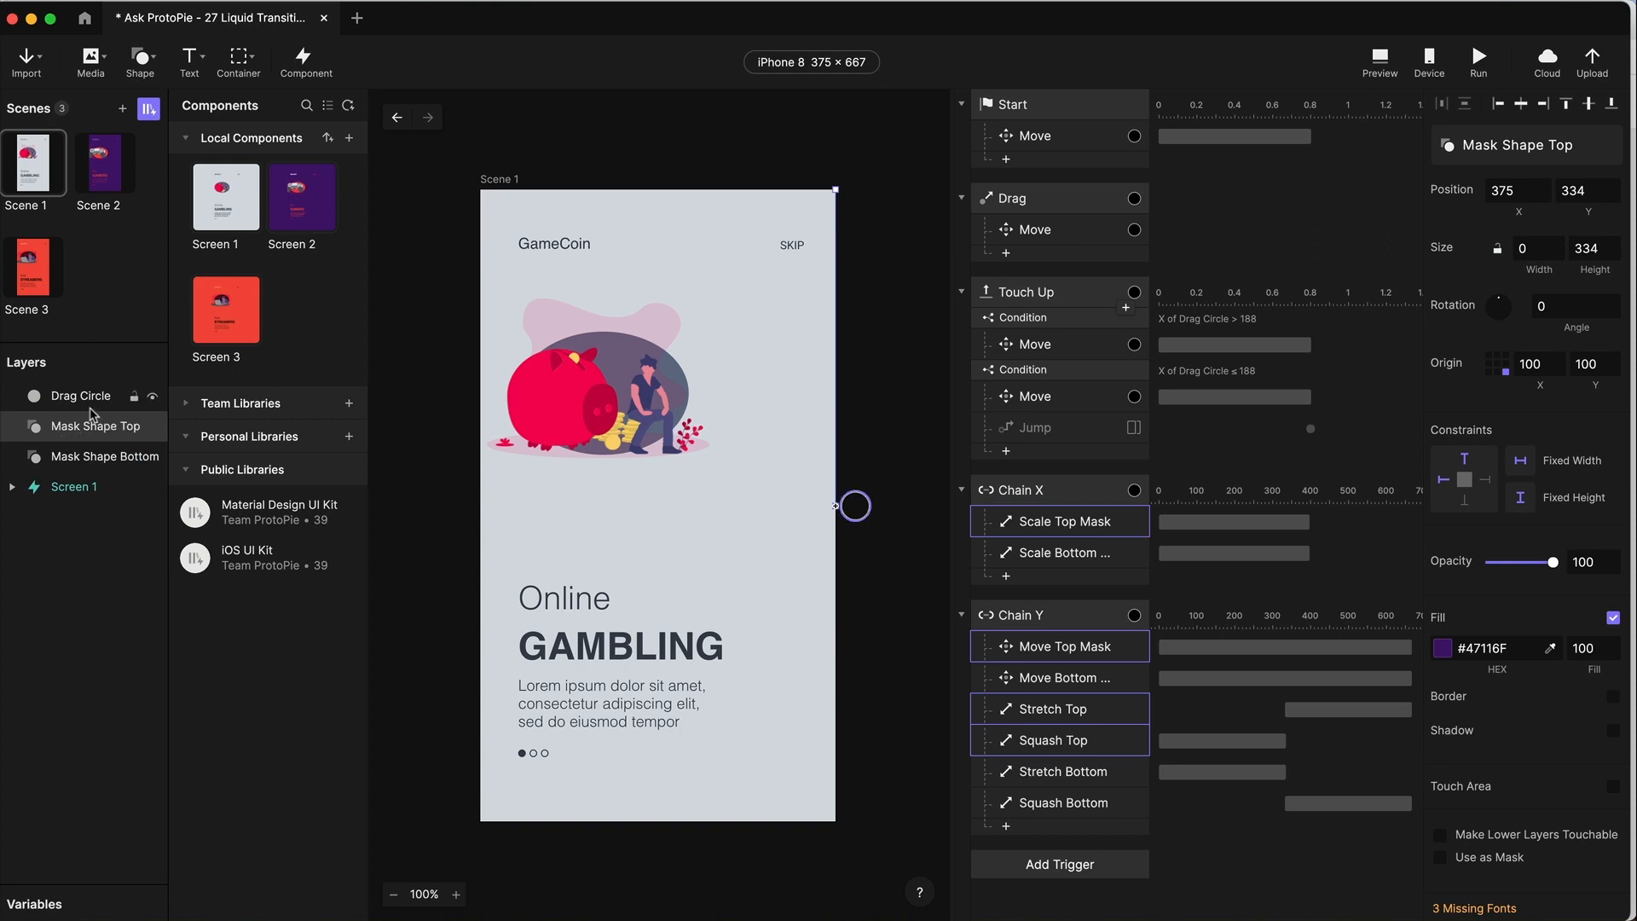
left_click(107, 171)
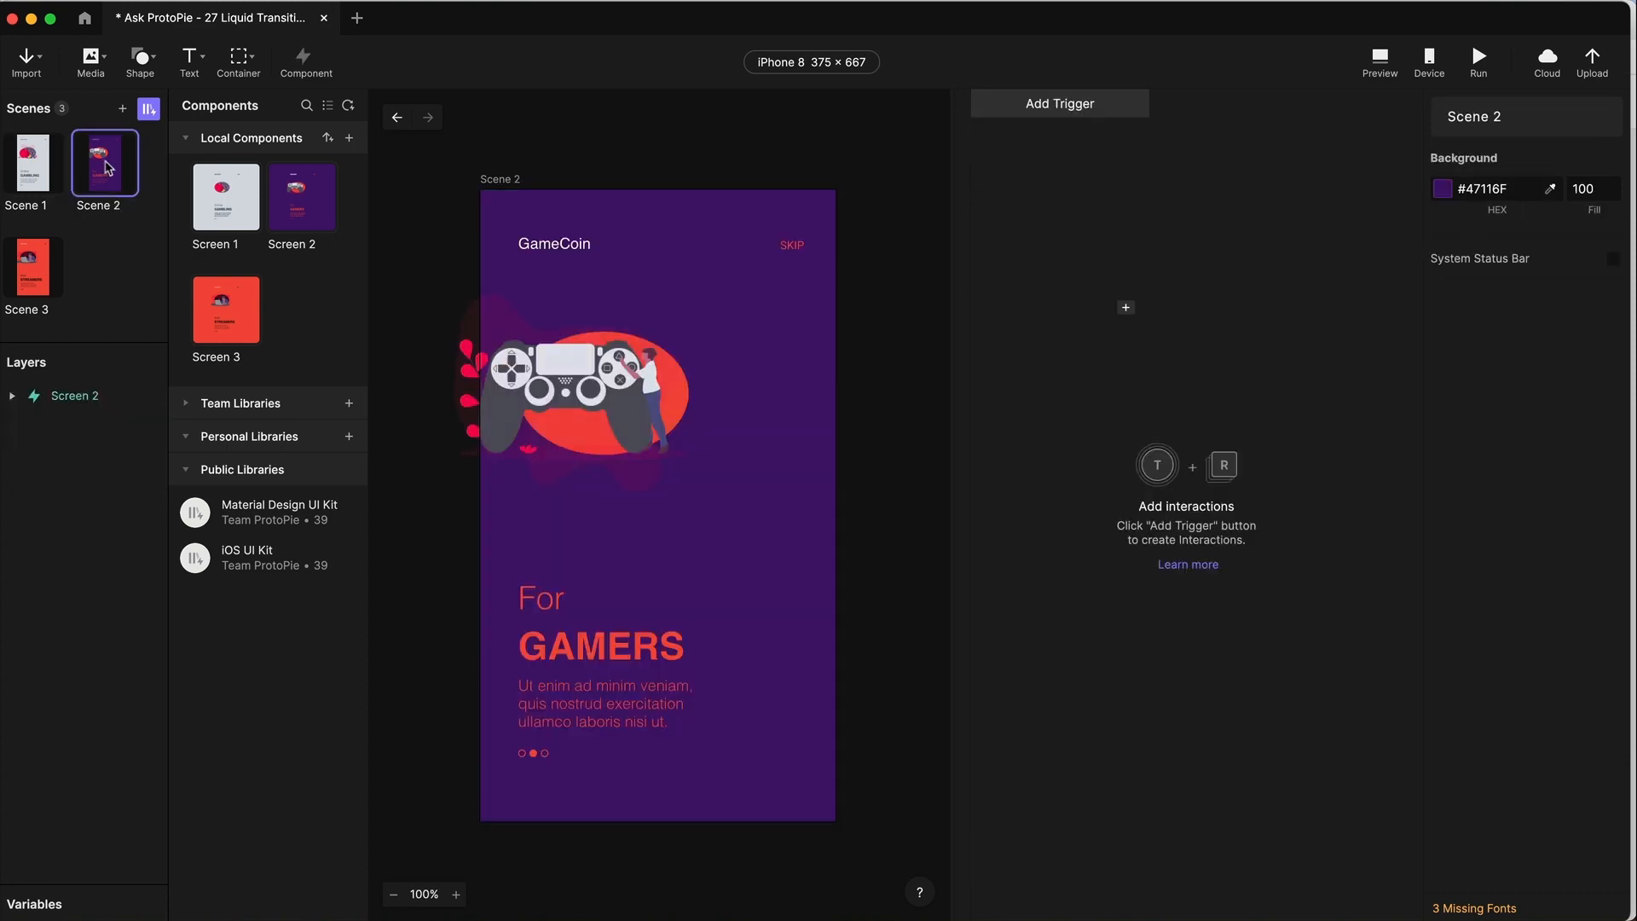
left_click(55, 170)
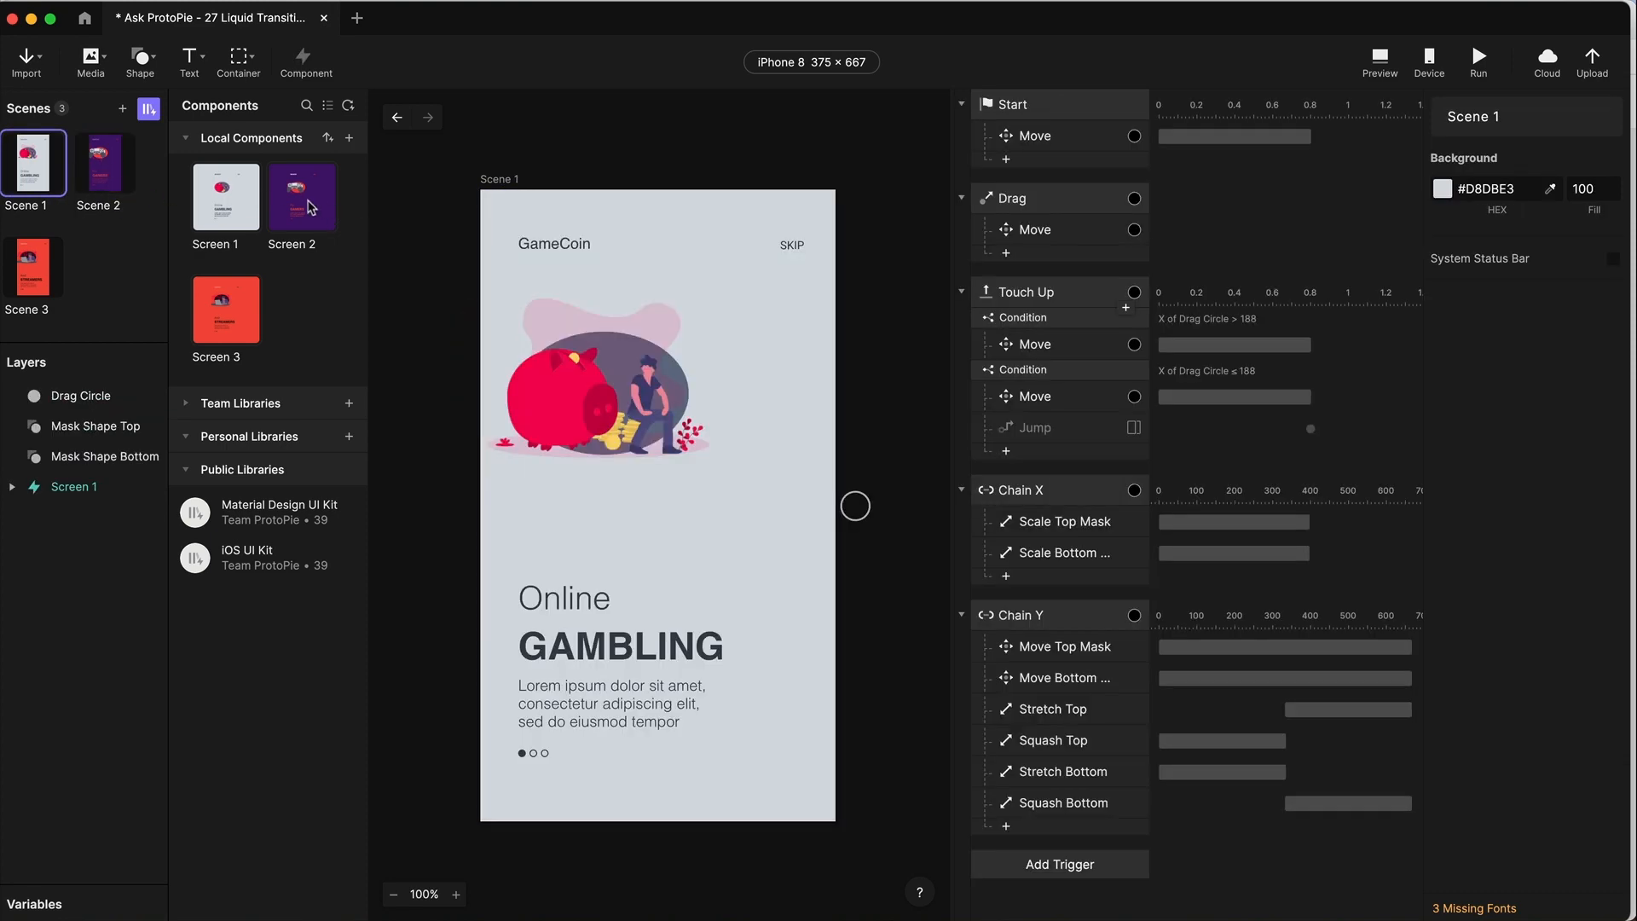
- Place an instance of the Screen 2 component in Scene 1 at position X 0, Y 0
left_click_drag(300, 206, 665, 422)
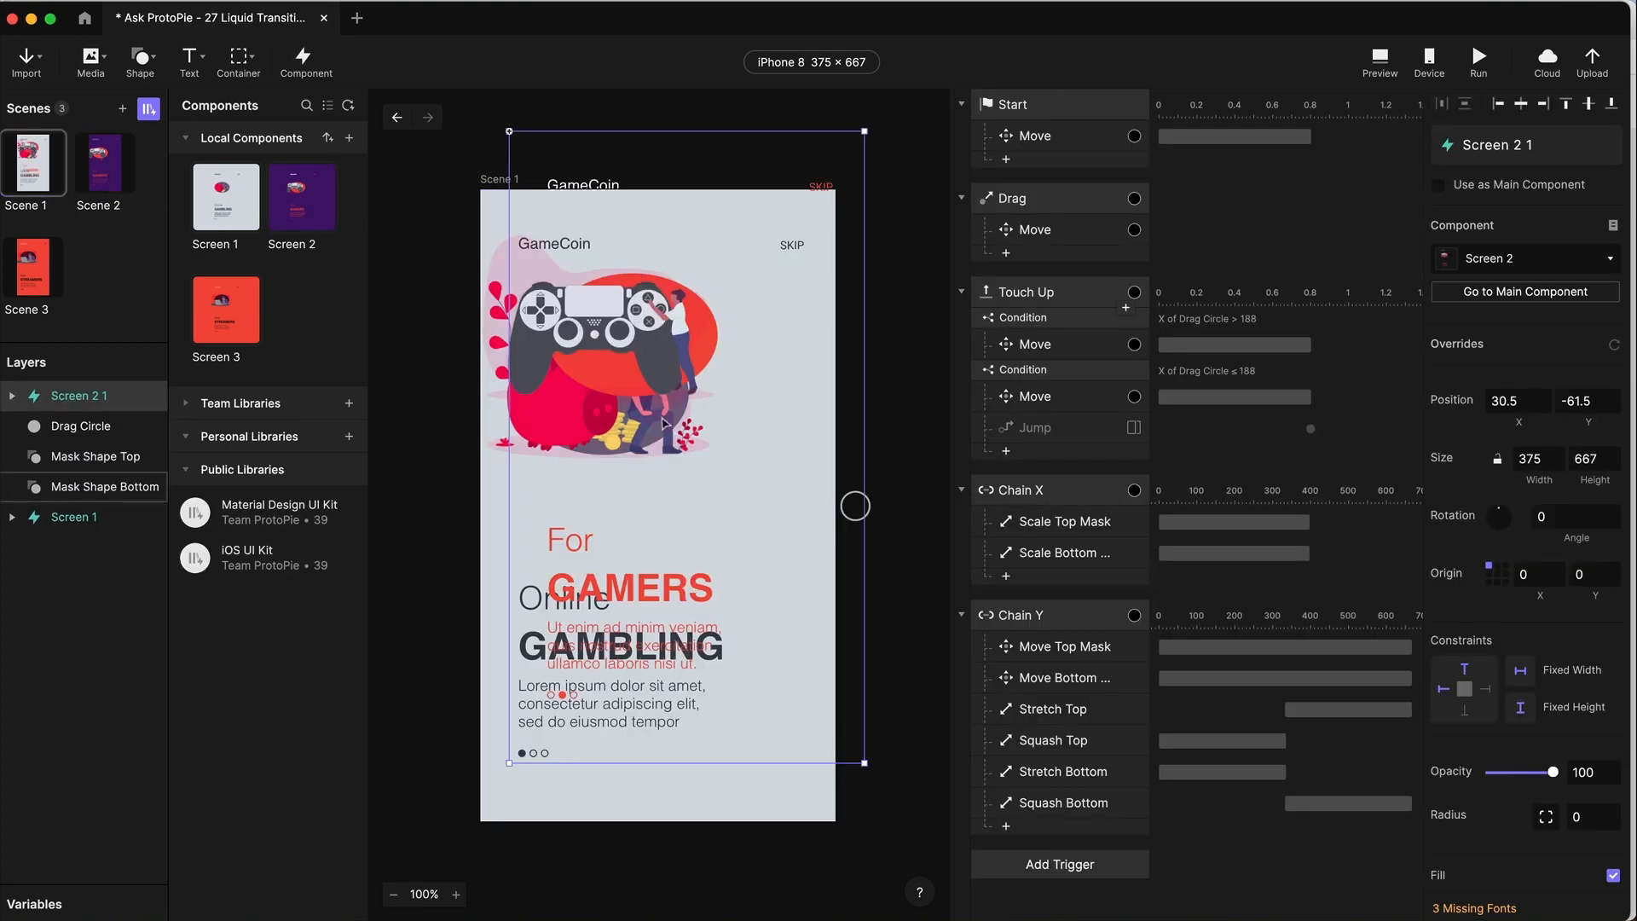
double_click(1503, 401)
type("0")
key("Tab")
type("0")
key("Tab")
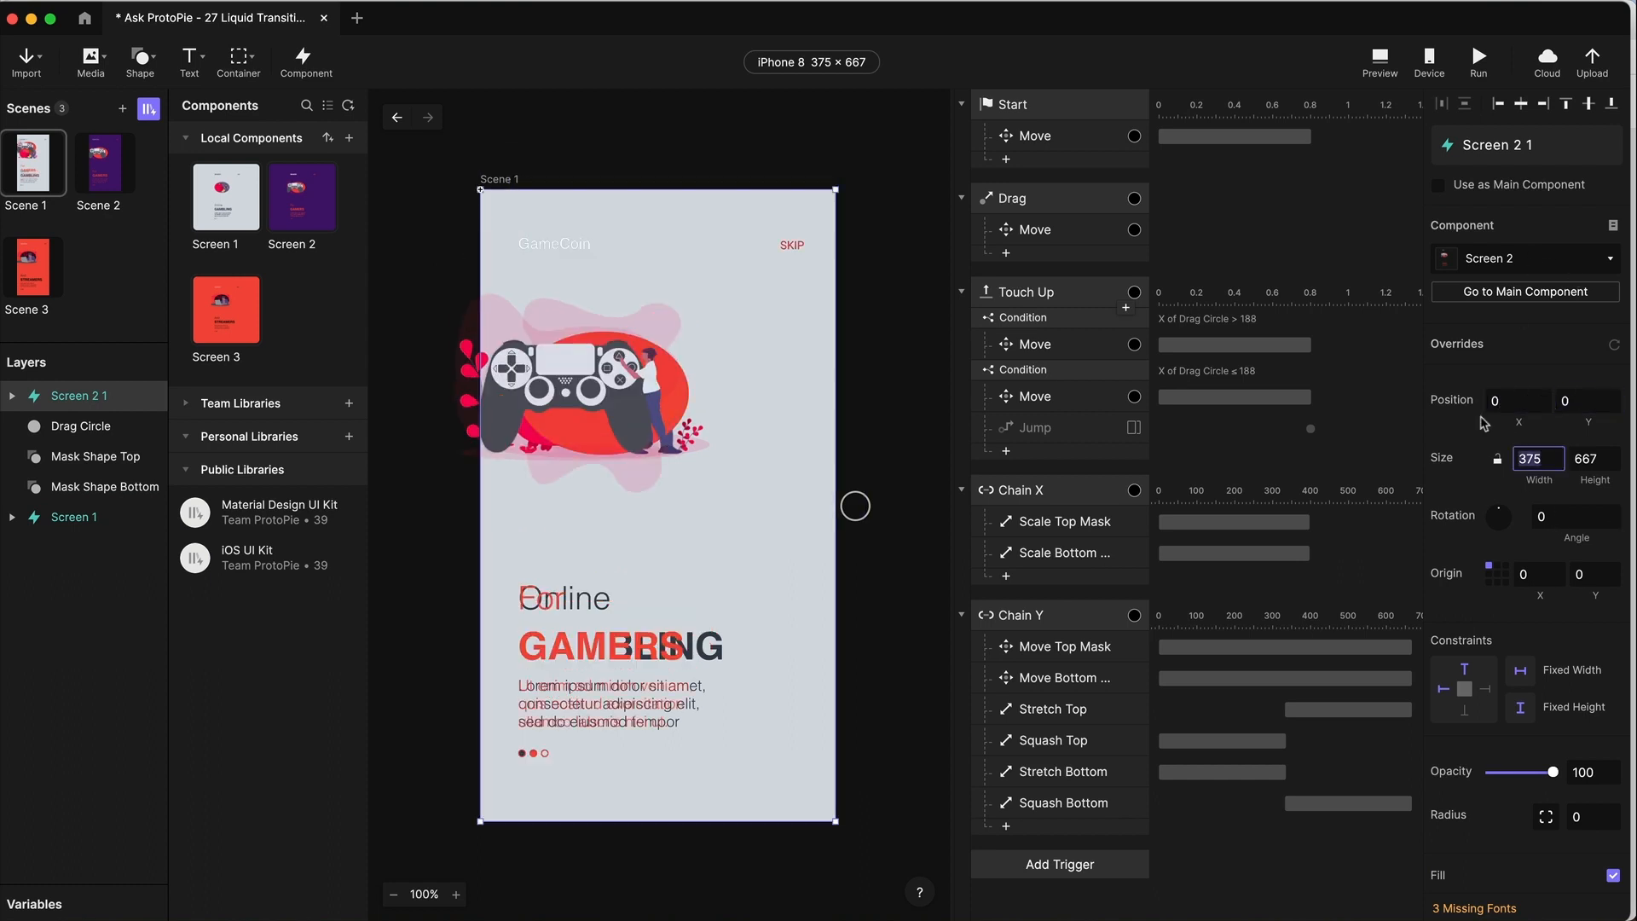
- Move the Screen 2 instance between the Mask Shape Top and Mask Shape Bottom layers and rename it Next Screen Bo9ttom
left_click_drag(119, 400, 81, 482)
double_click(80, 457)
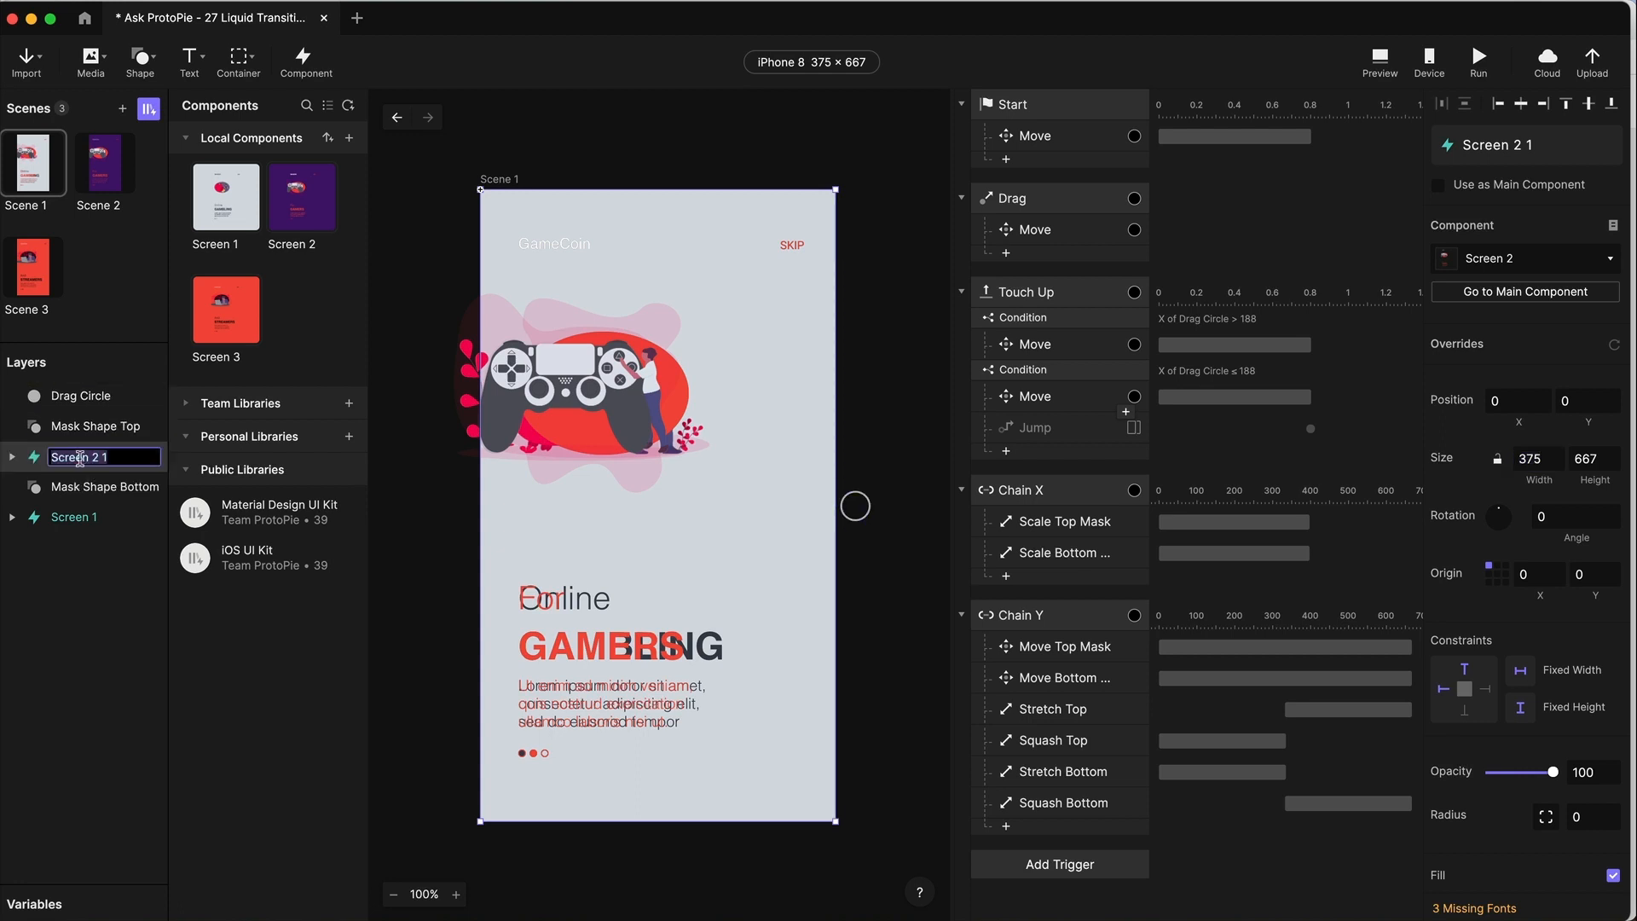
type("Next Screen Bo9ttom")
left_click(102, 487)
left_click(94, 426)
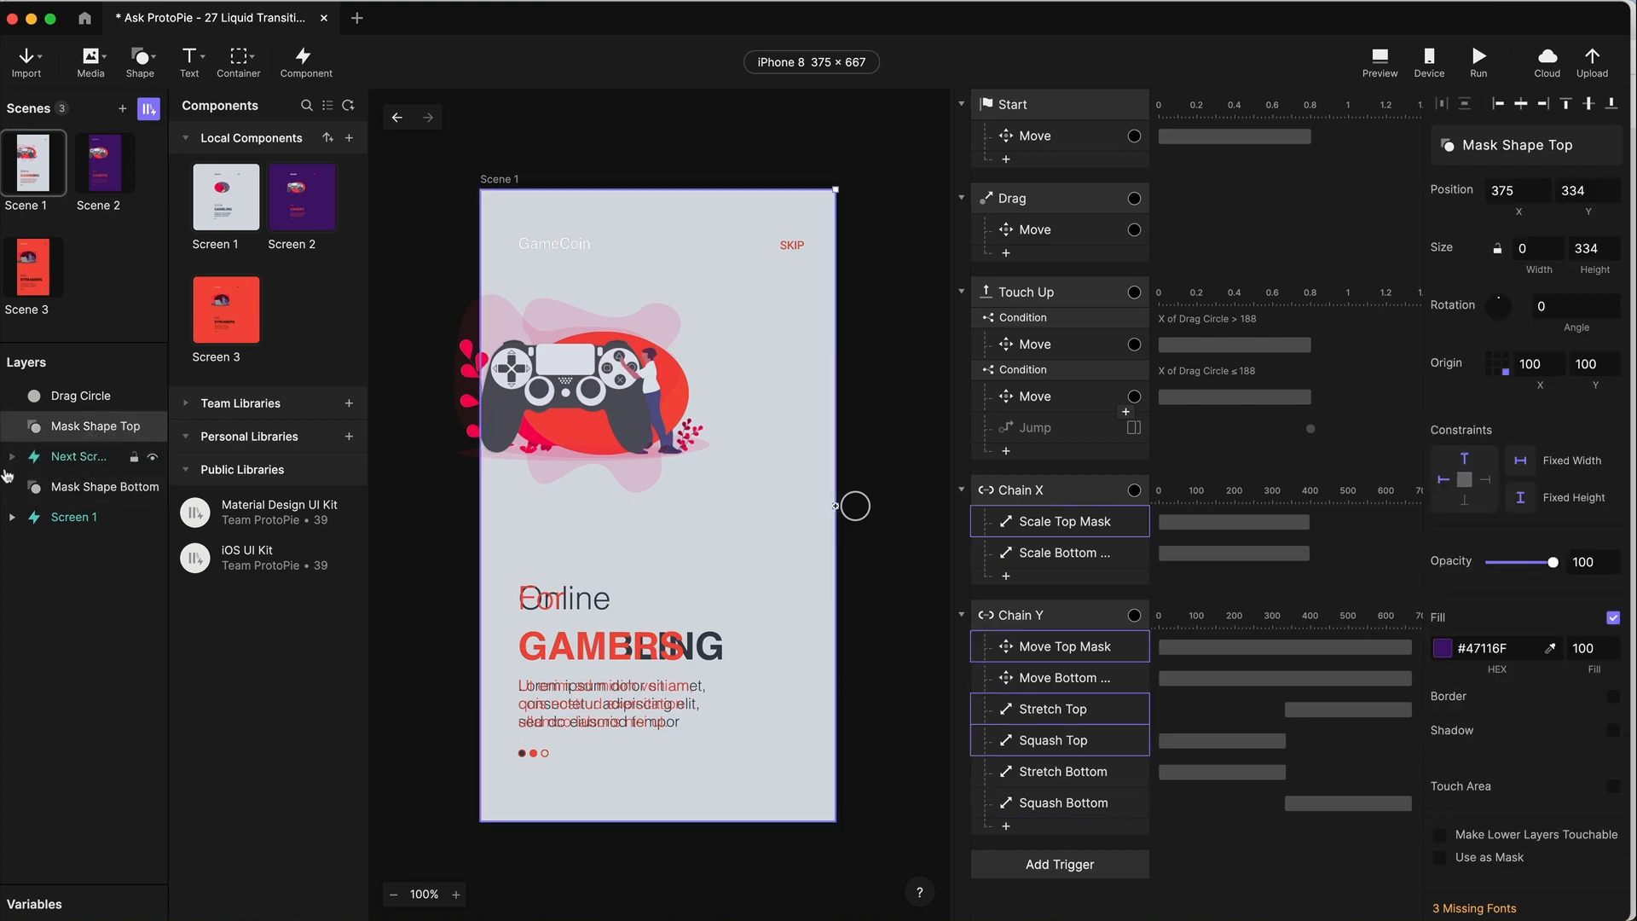
- Temporarily hide the Next Screen Bo9ttom layer, preview the swipe with the drag circle, close the preview and show the layer again
left_click(147, 461)
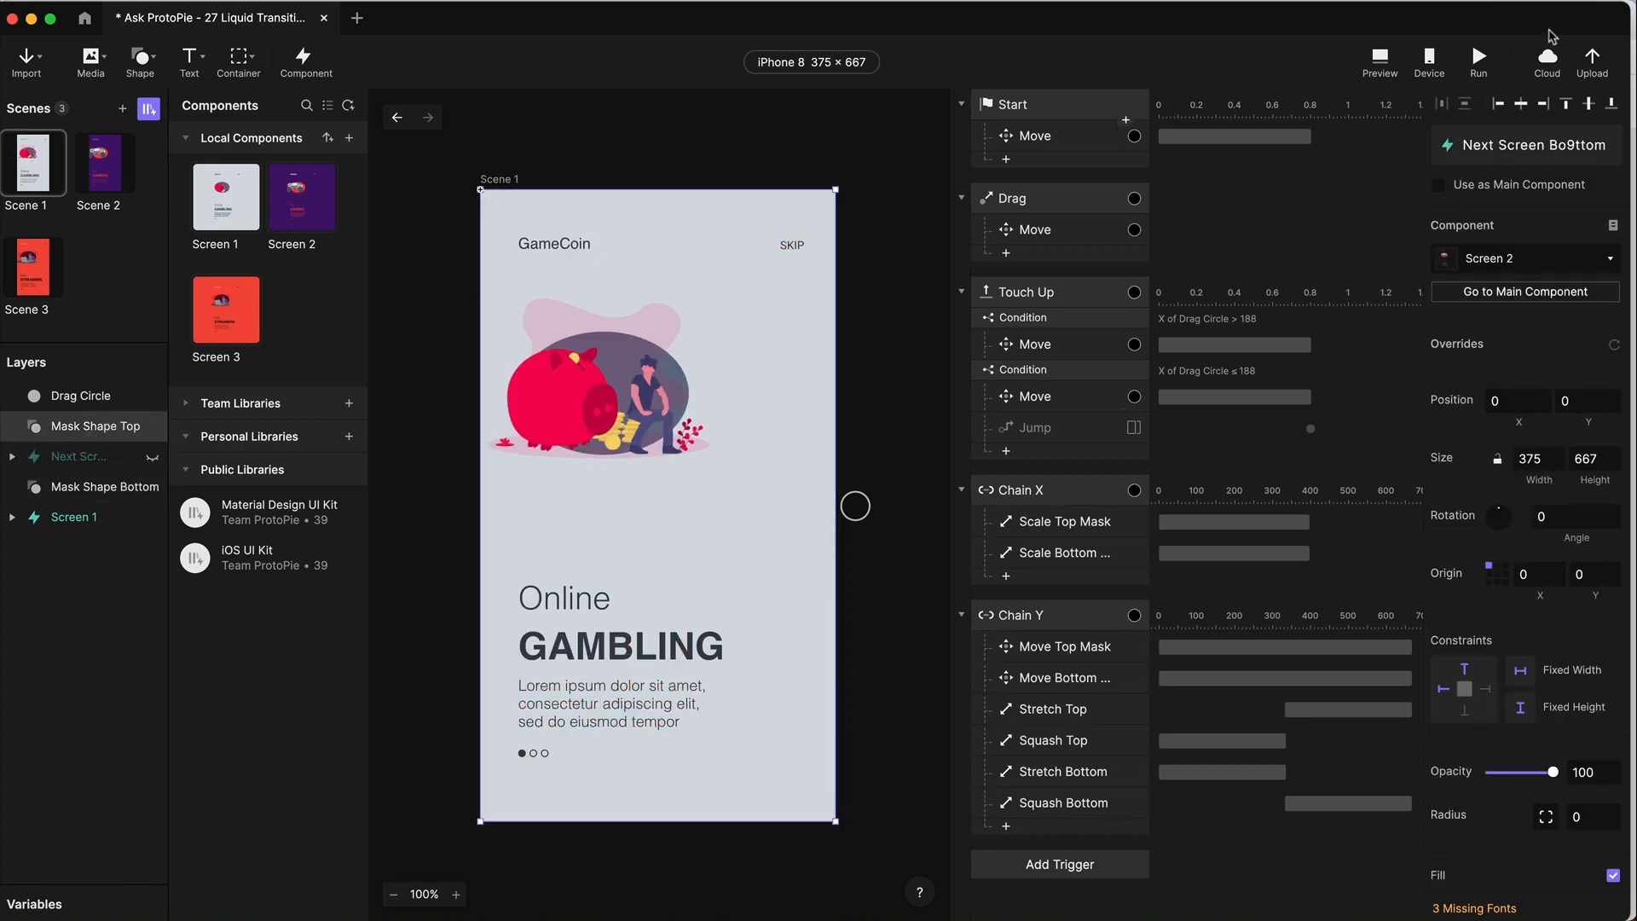
left_click(1380, 61)
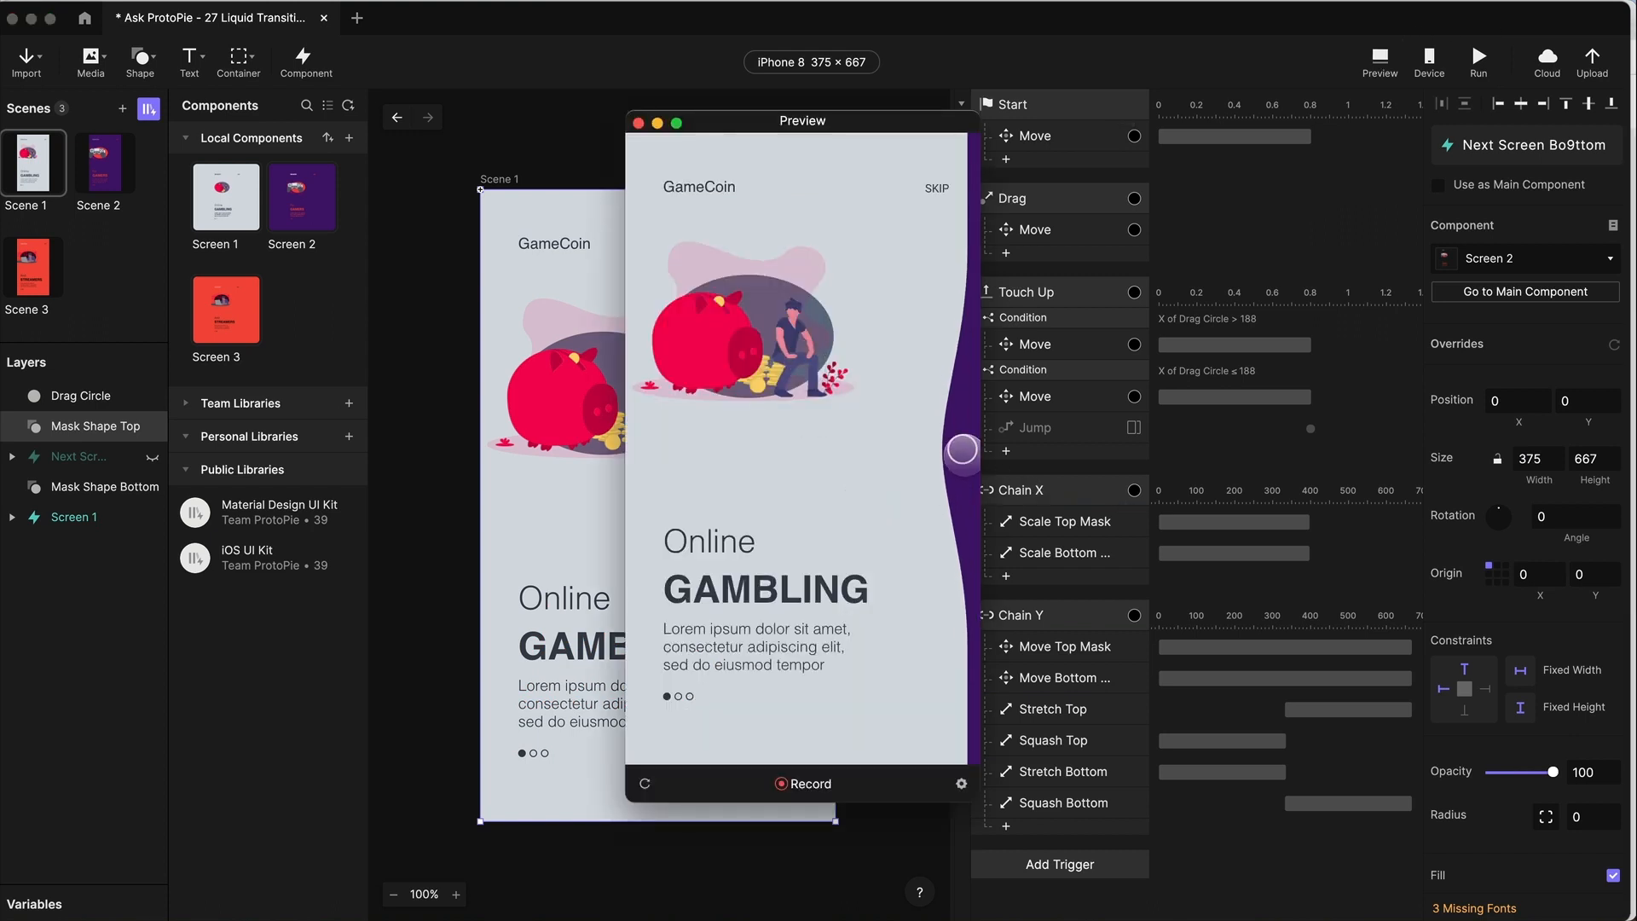
left_click_drag(961, 442, 661, 382)
left_click(638, 122)
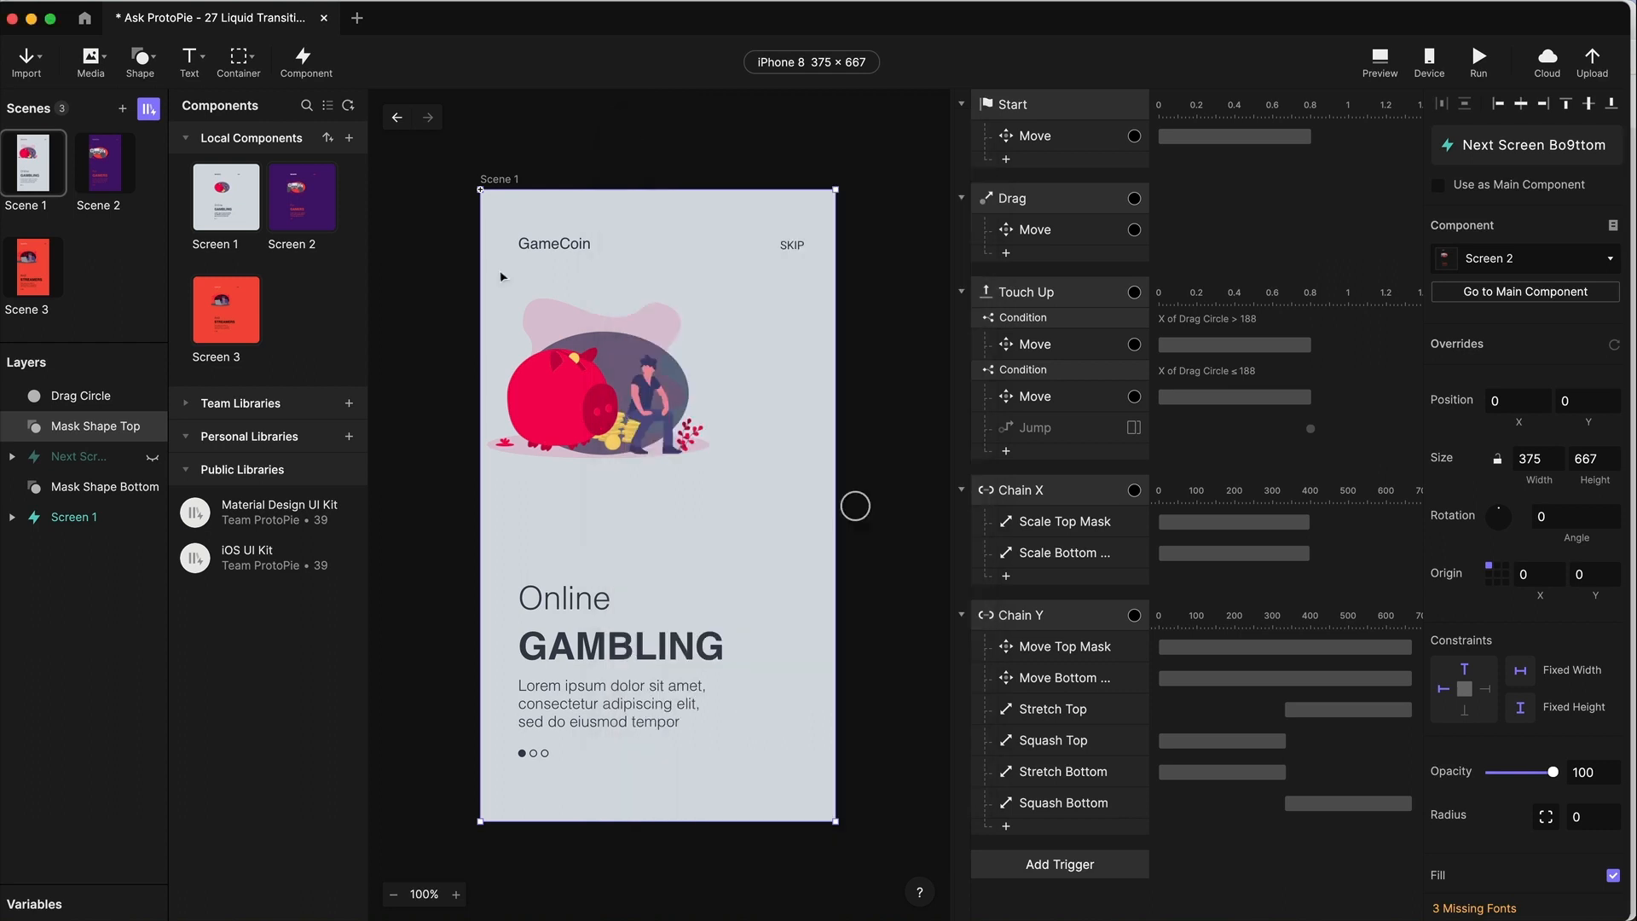
left_click(152, 457)
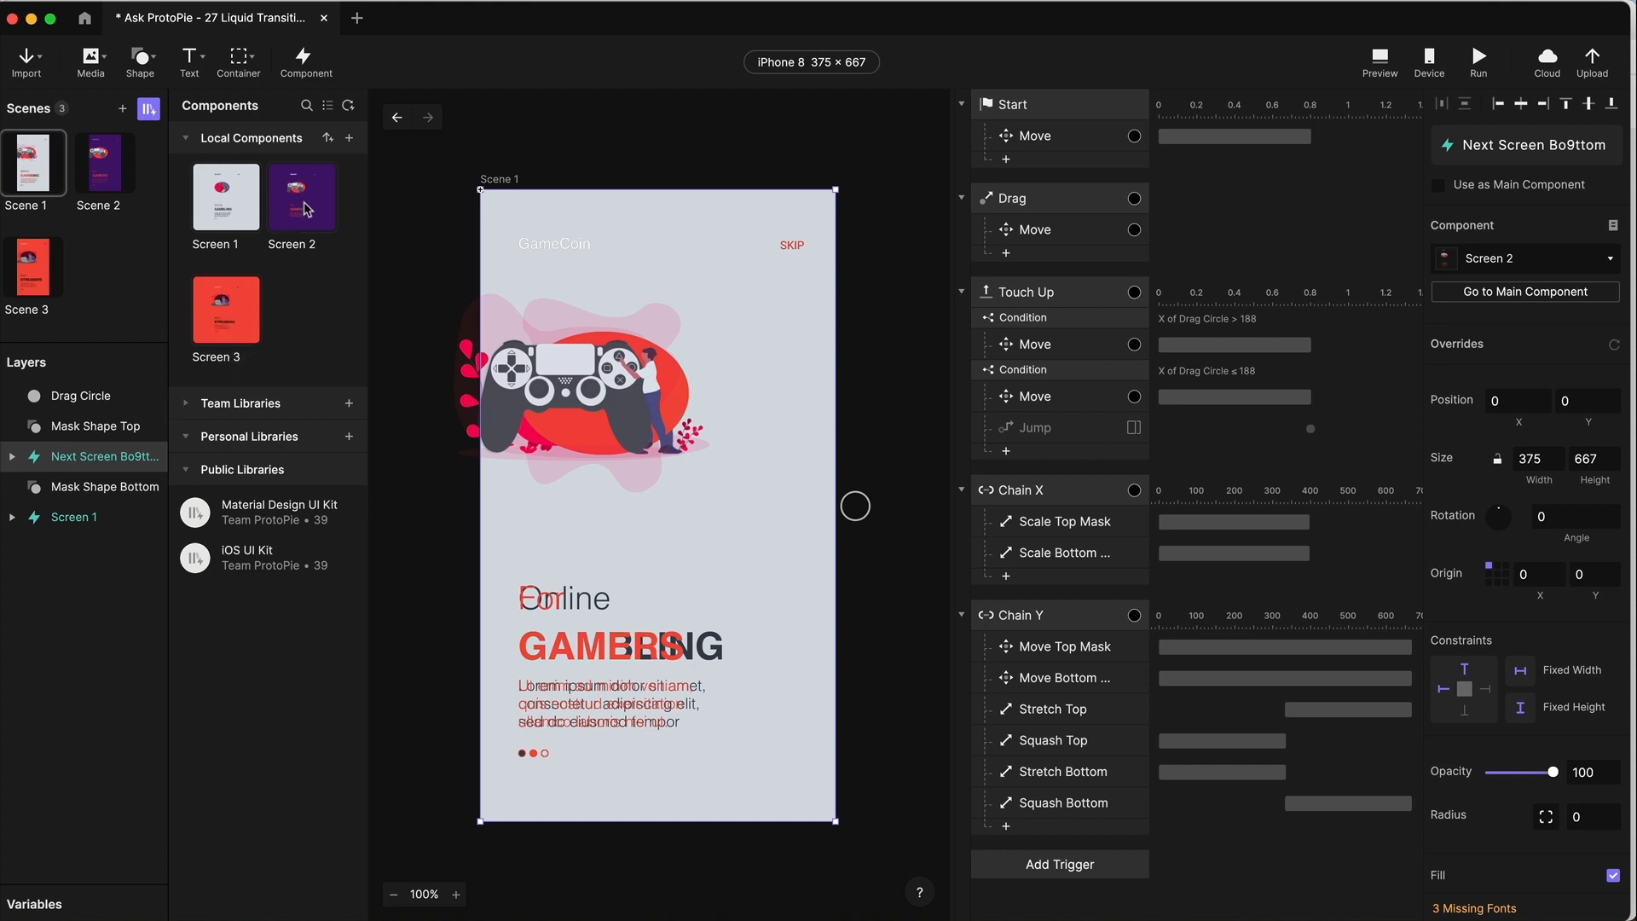
- Add a second Screen 2 component instance to Scene 1 at X 0, Y 0, layered between Drag Circle and Mask Shape Top
left_click_drag(299, 208, 626, 473)
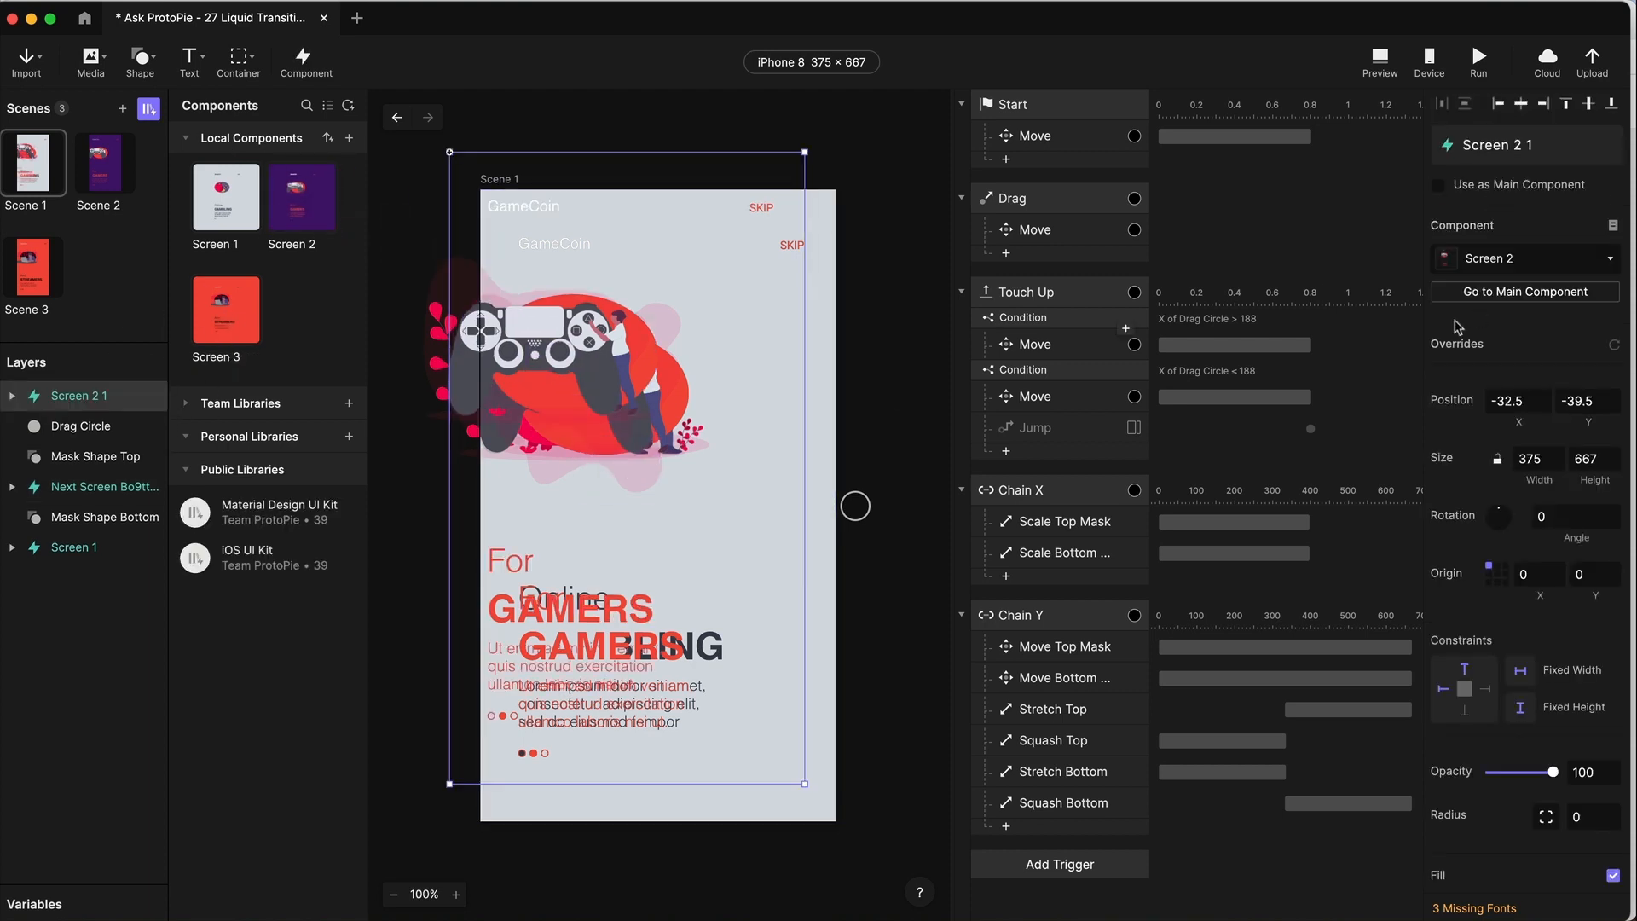
left_click(1495, 398)
type("0")
key("Tab")
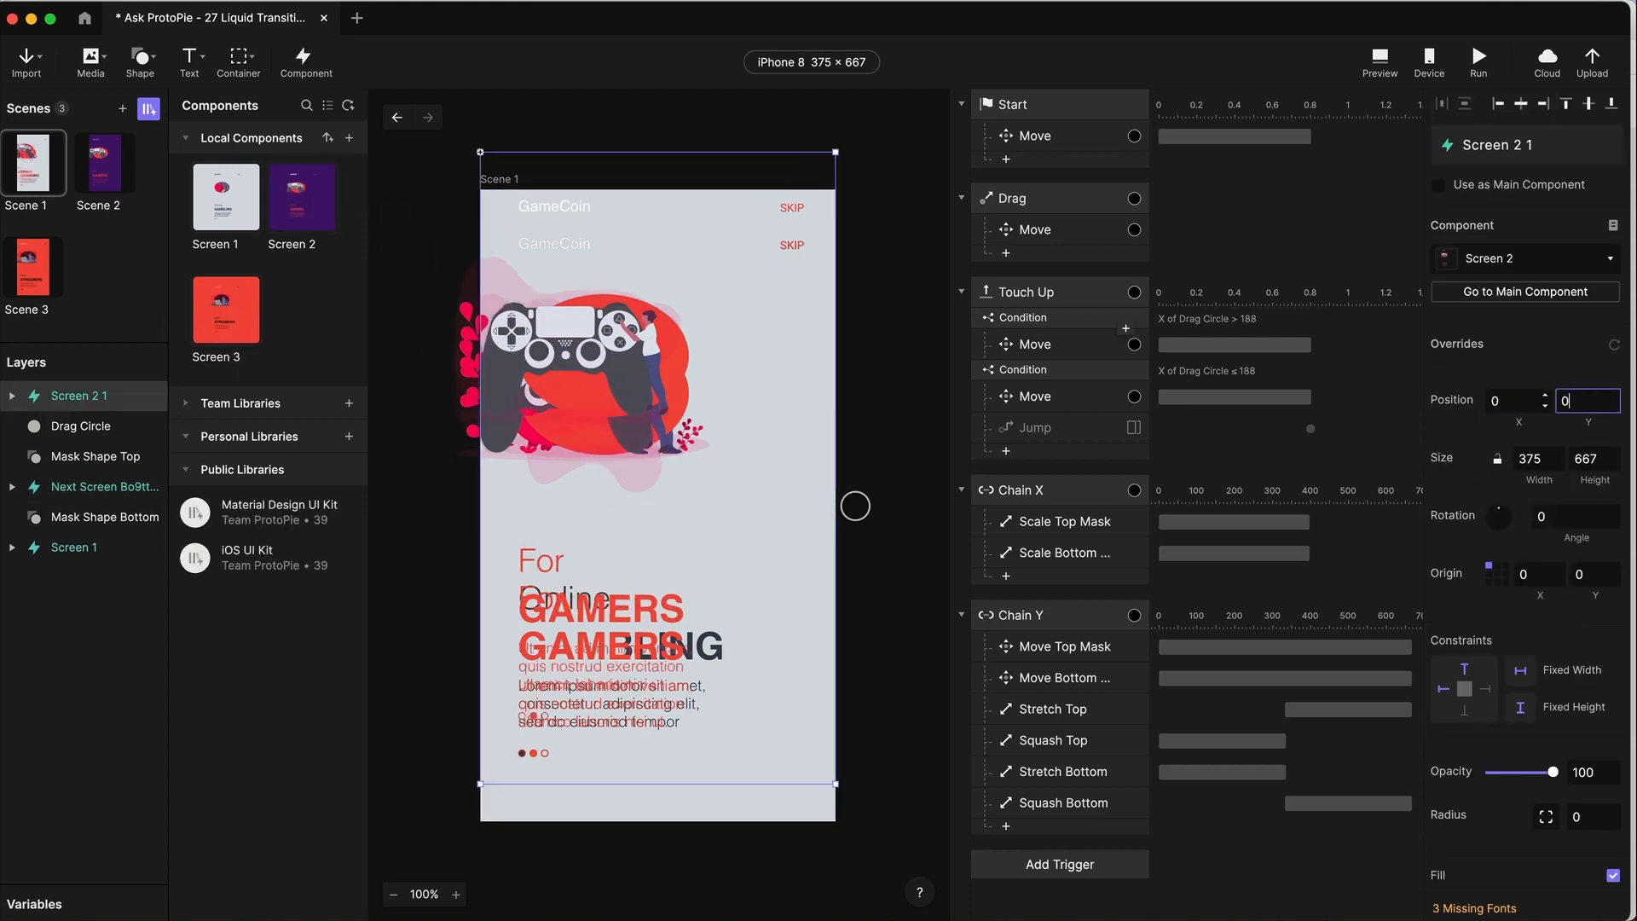
type("0")
key("Tab")
left_click_drag(96, 398, 77, 437)
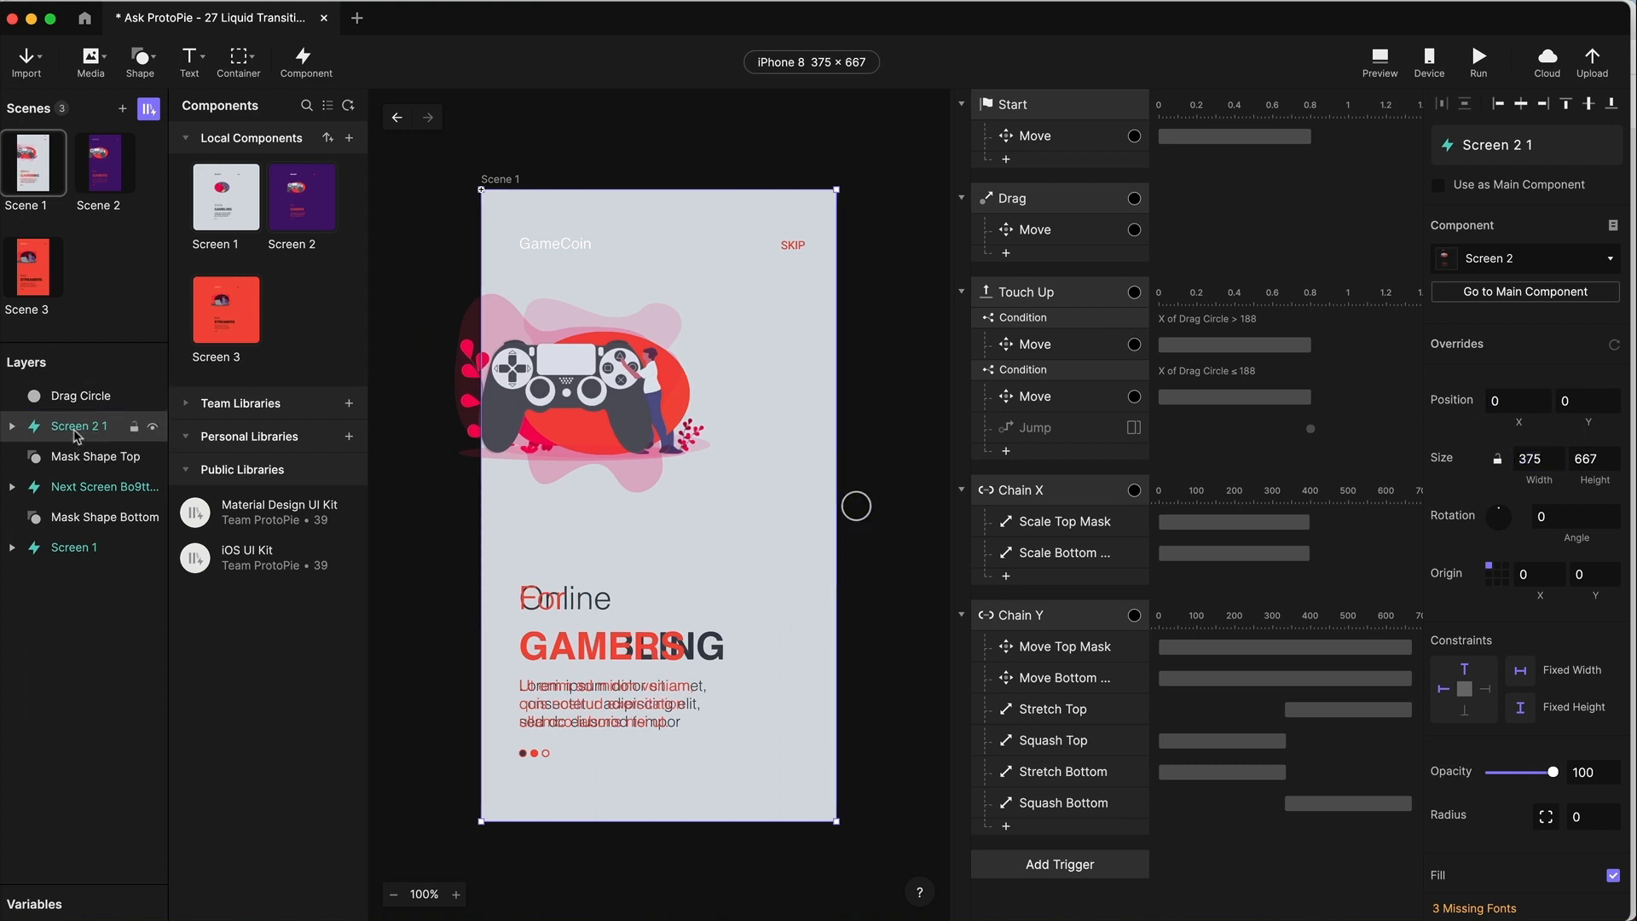
- Rename the Screen 2 1 layer to Next Screen Top and widen the layer list to show full layer names
double_click(75, 429)
type("Next")
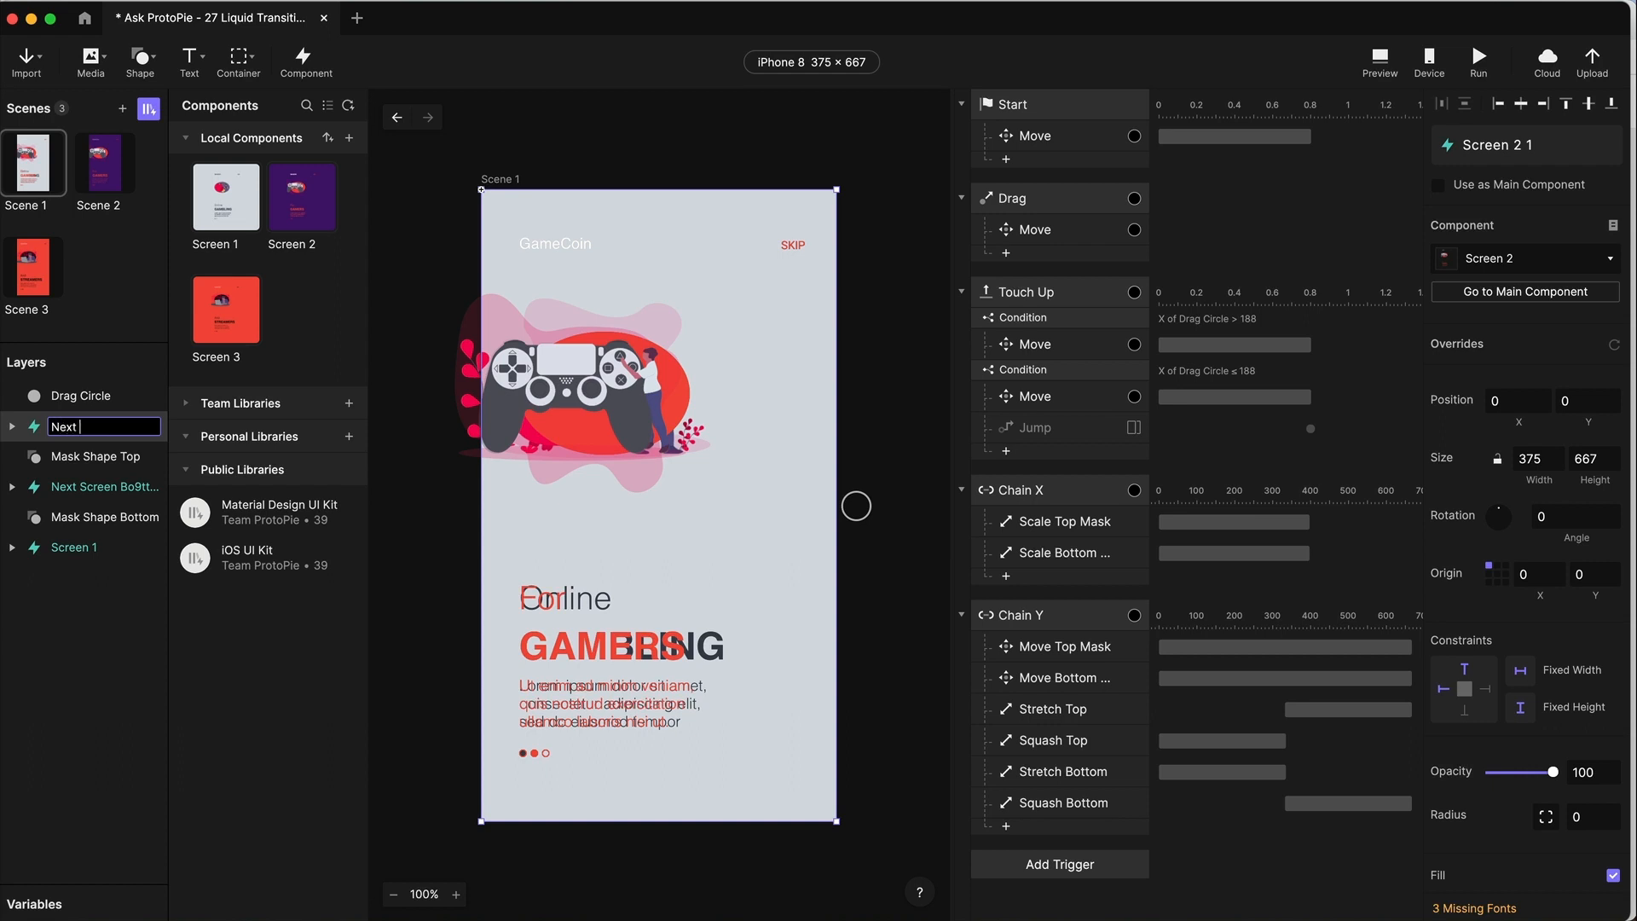
type(" Screen Top")
key("Return")
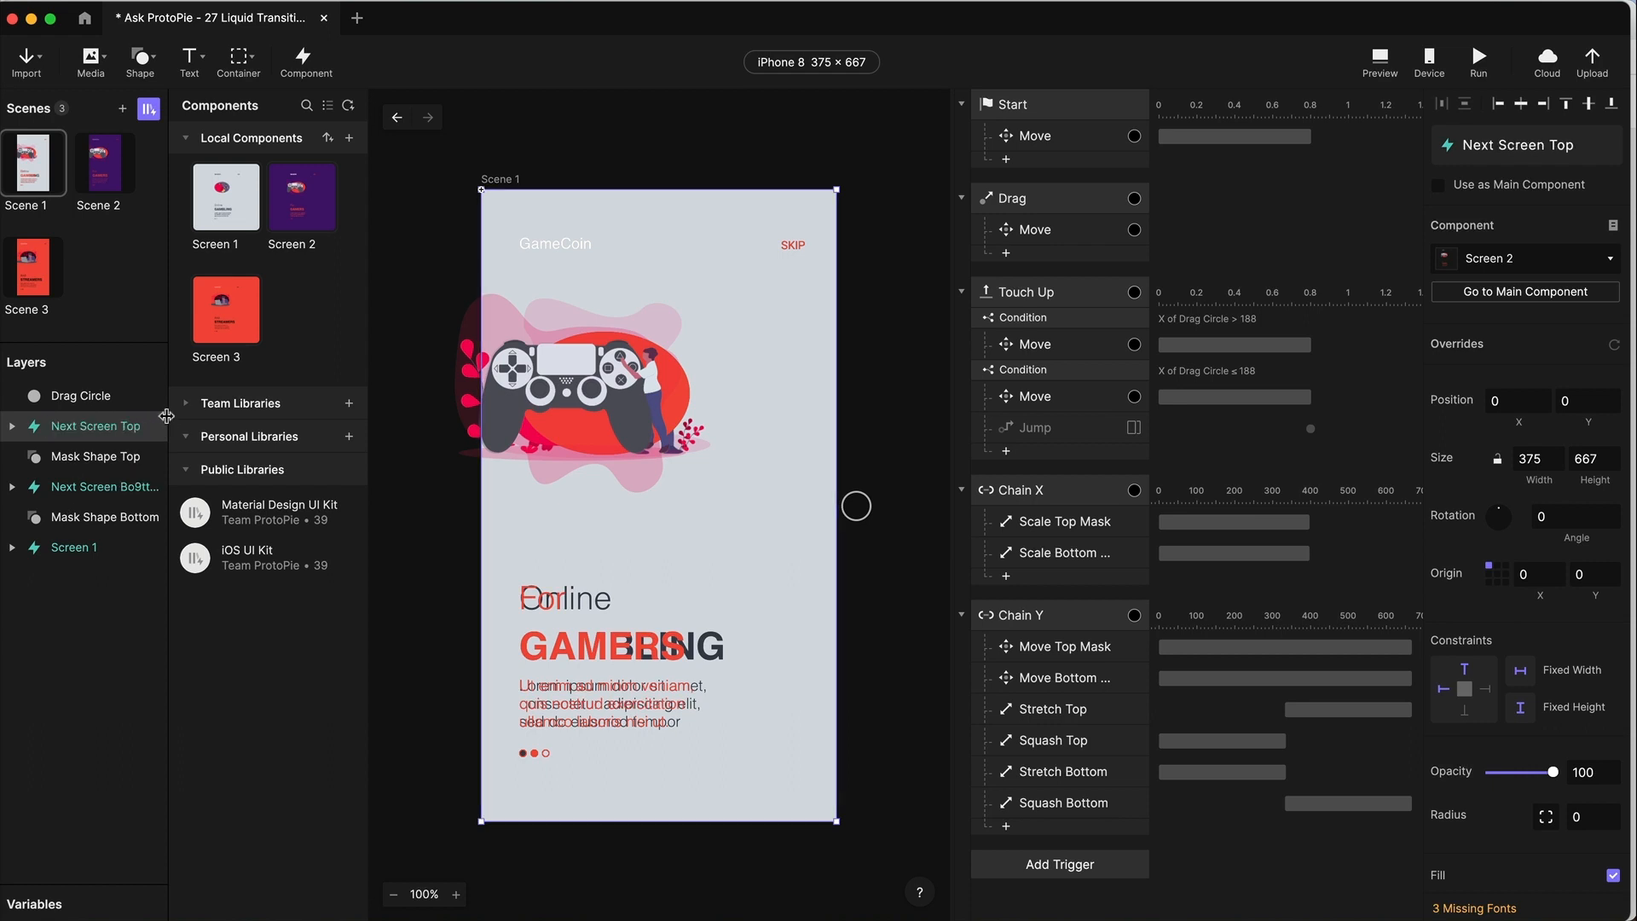
left_click_drag(166, 415, 236, 418)
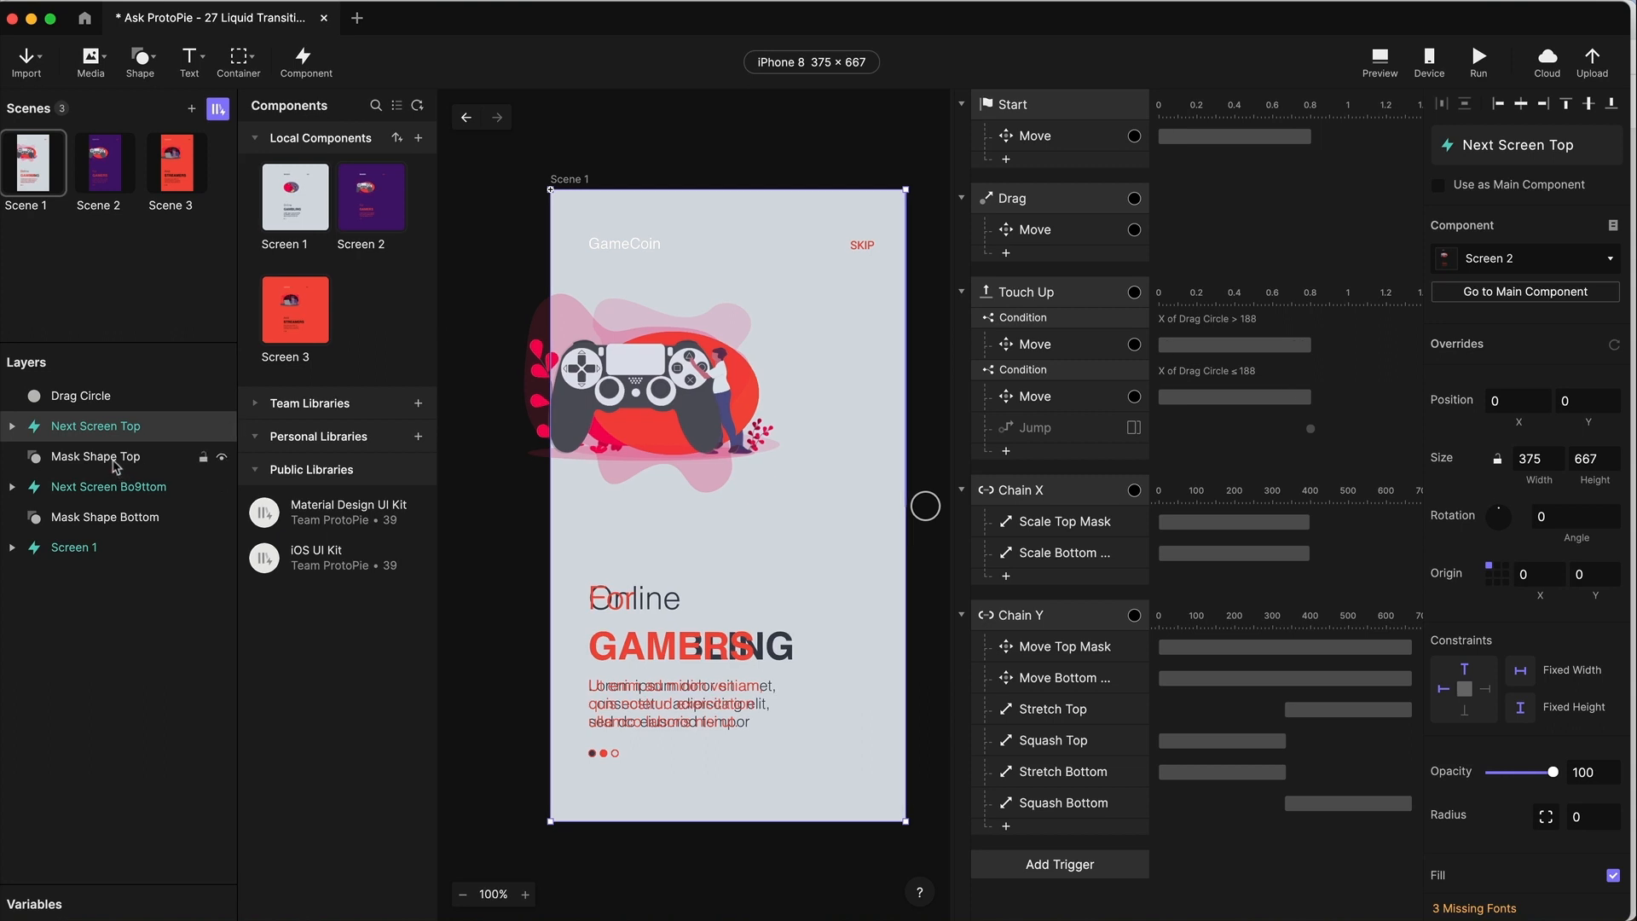
- Set the Mask Shape Bottom layer to be used as a mask
left_click(66, 468)
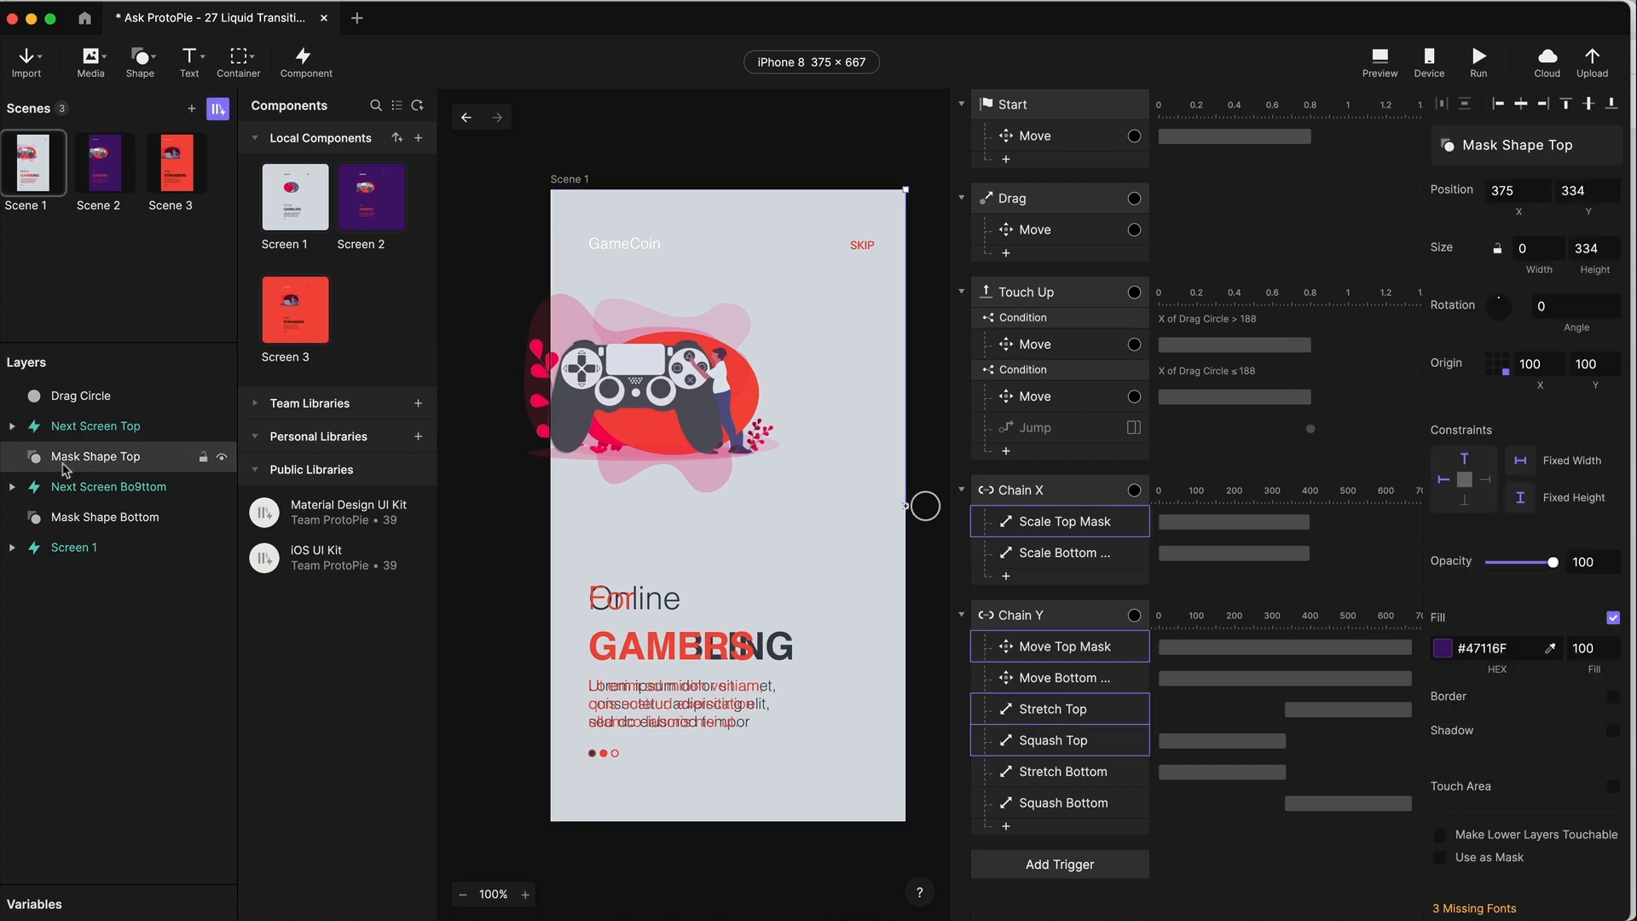
left_click(76, 517)
right_click(71, 520)
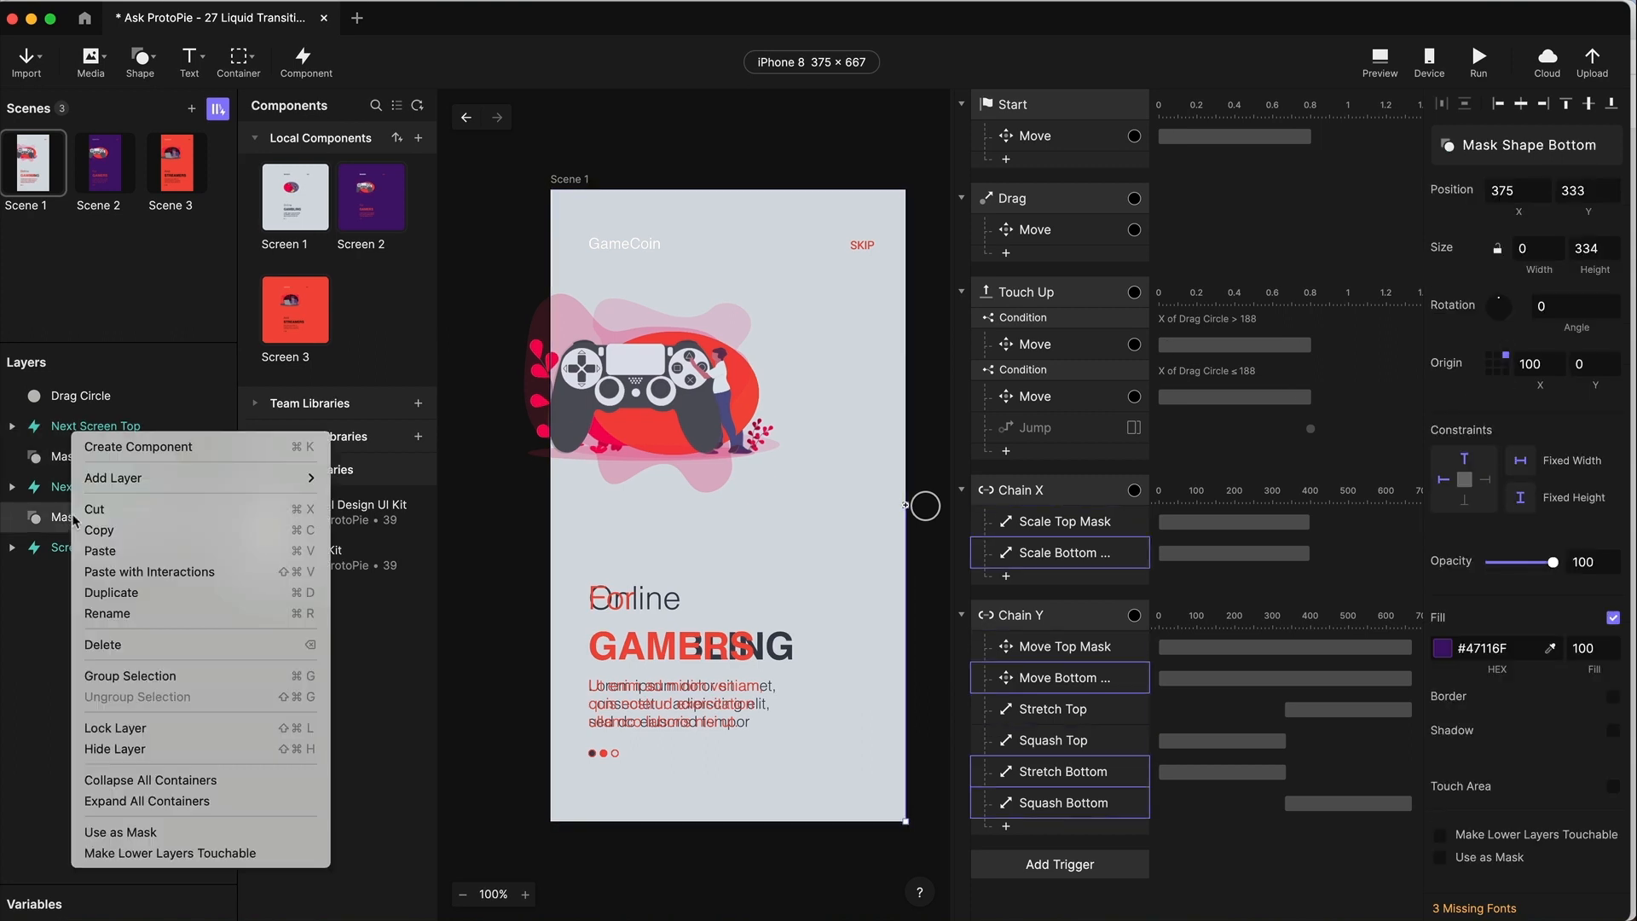
left_click(120, 833)
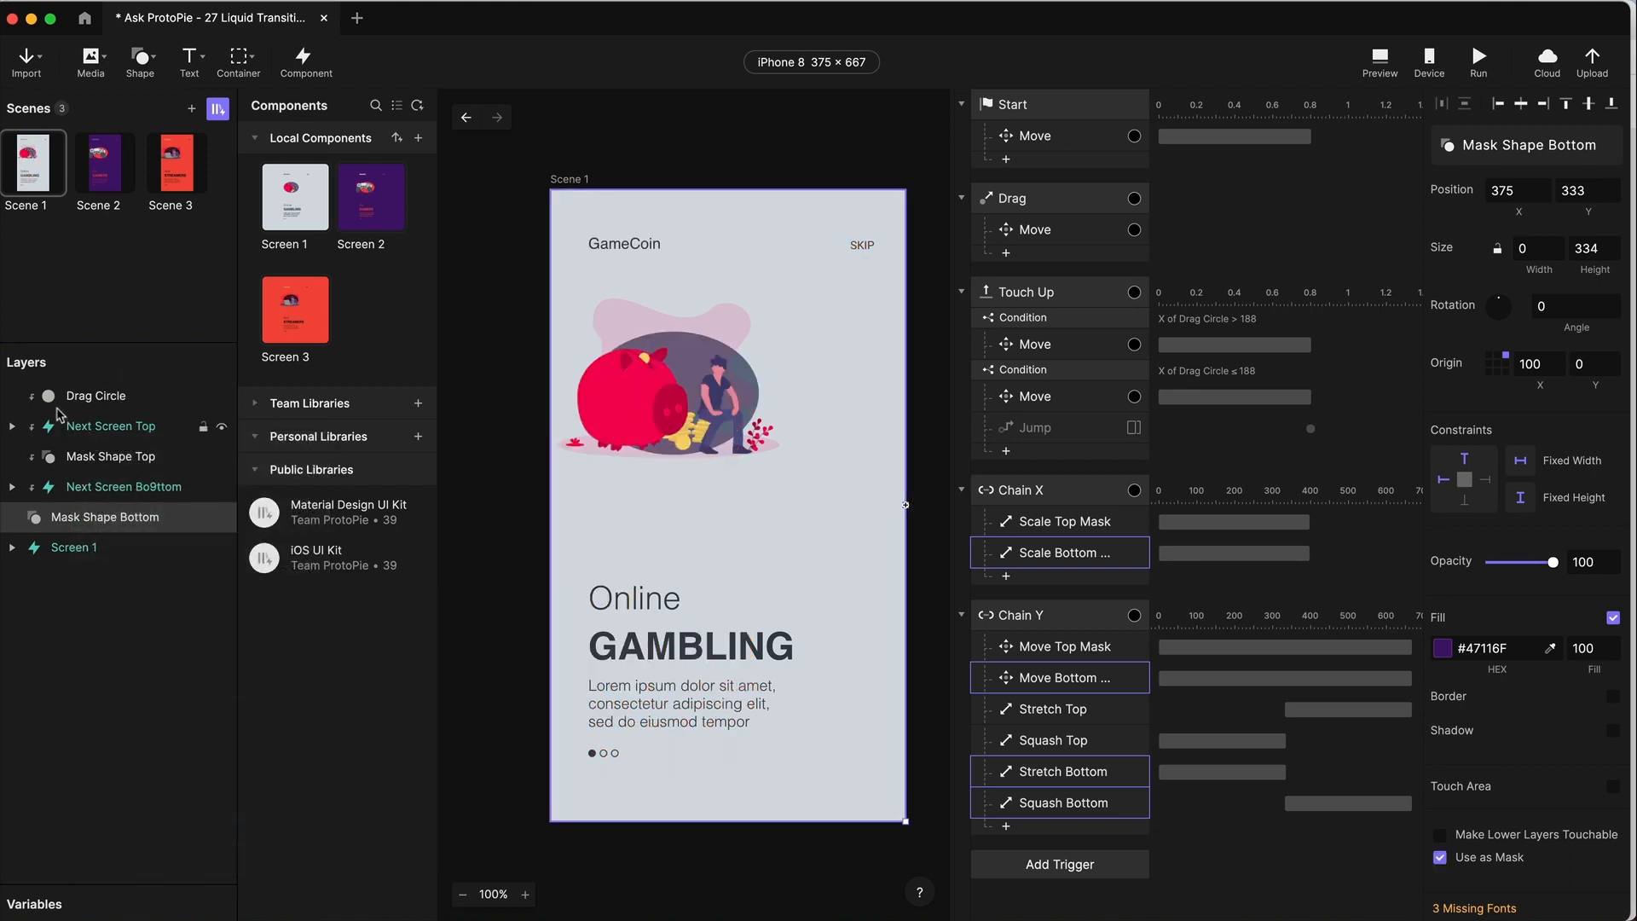
- Correct the misspelled Next Screen Bo9ttom layer name to Next Screen Bottom
left_click(113, 493)
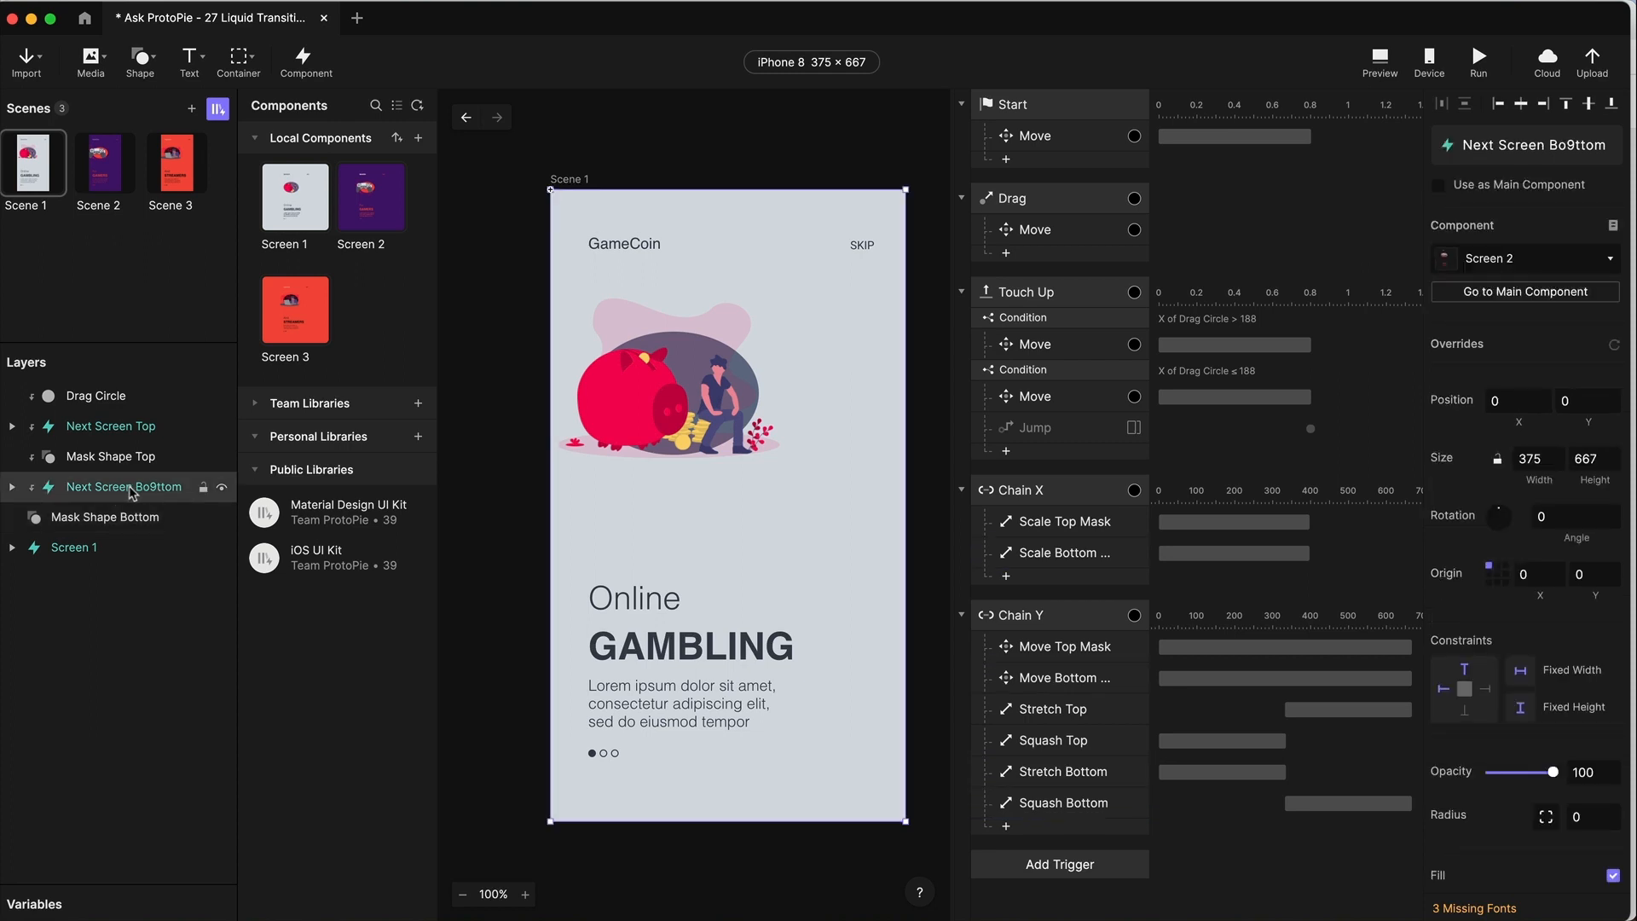
double_click(158, 490)
key("BackSpace")
key("Return")
- Group Mask Shape Bottom and Next Screen Bottom into a container named Bottom Mask and expand it to check its layers
left_click(98, 516)
left_click(100, 487, "shift")
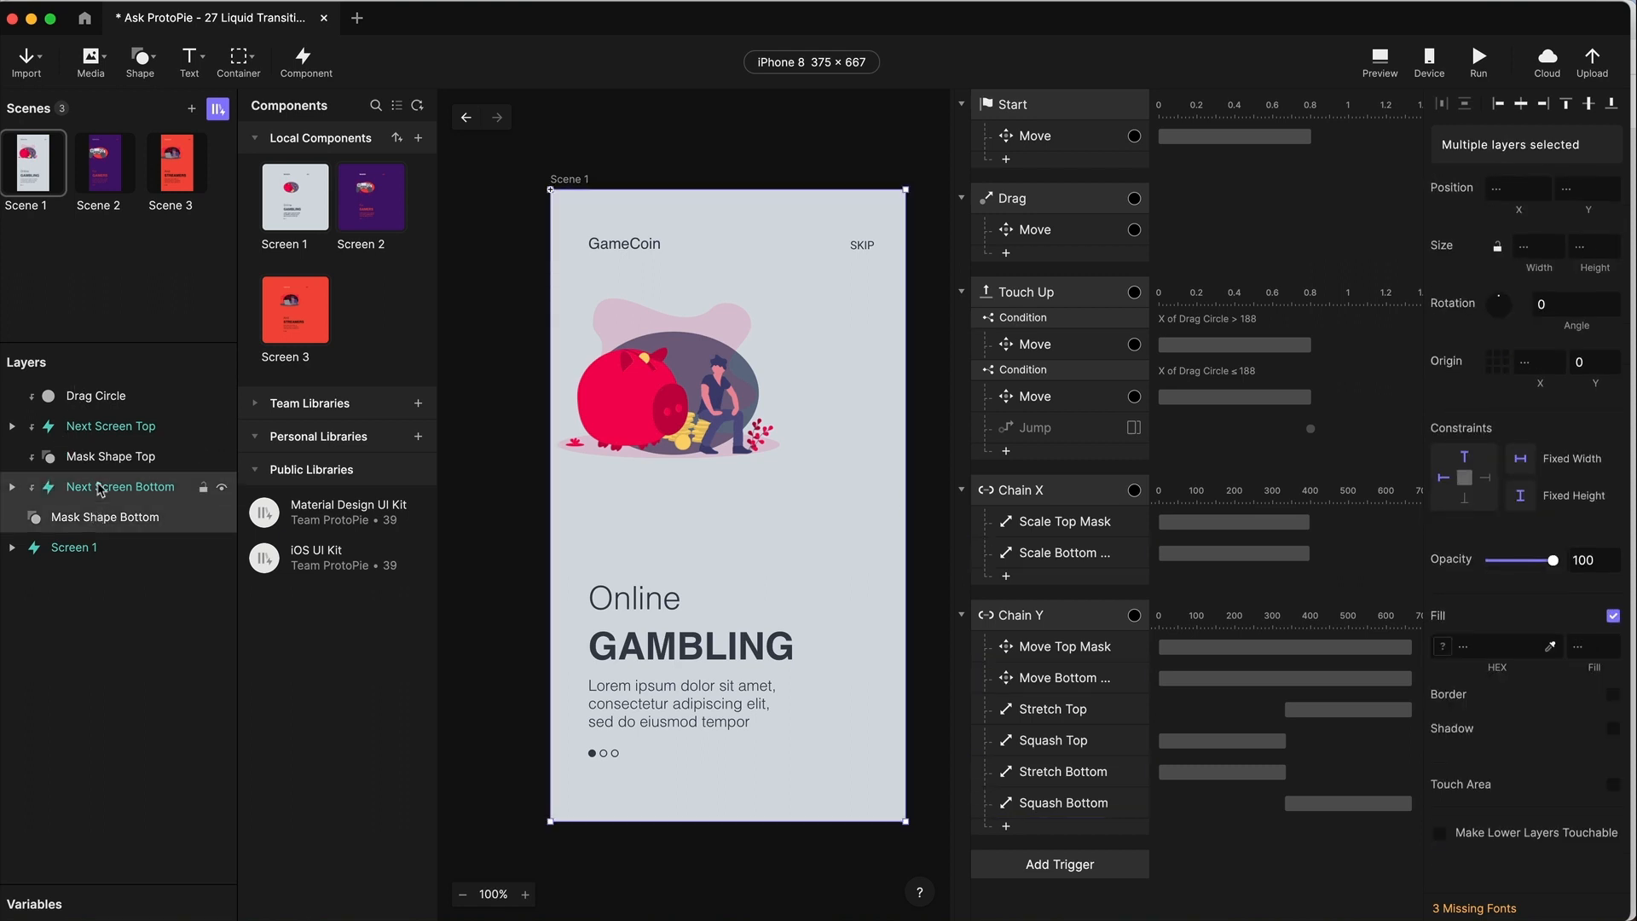
key("super+alt+g")
double_click(91, 487)
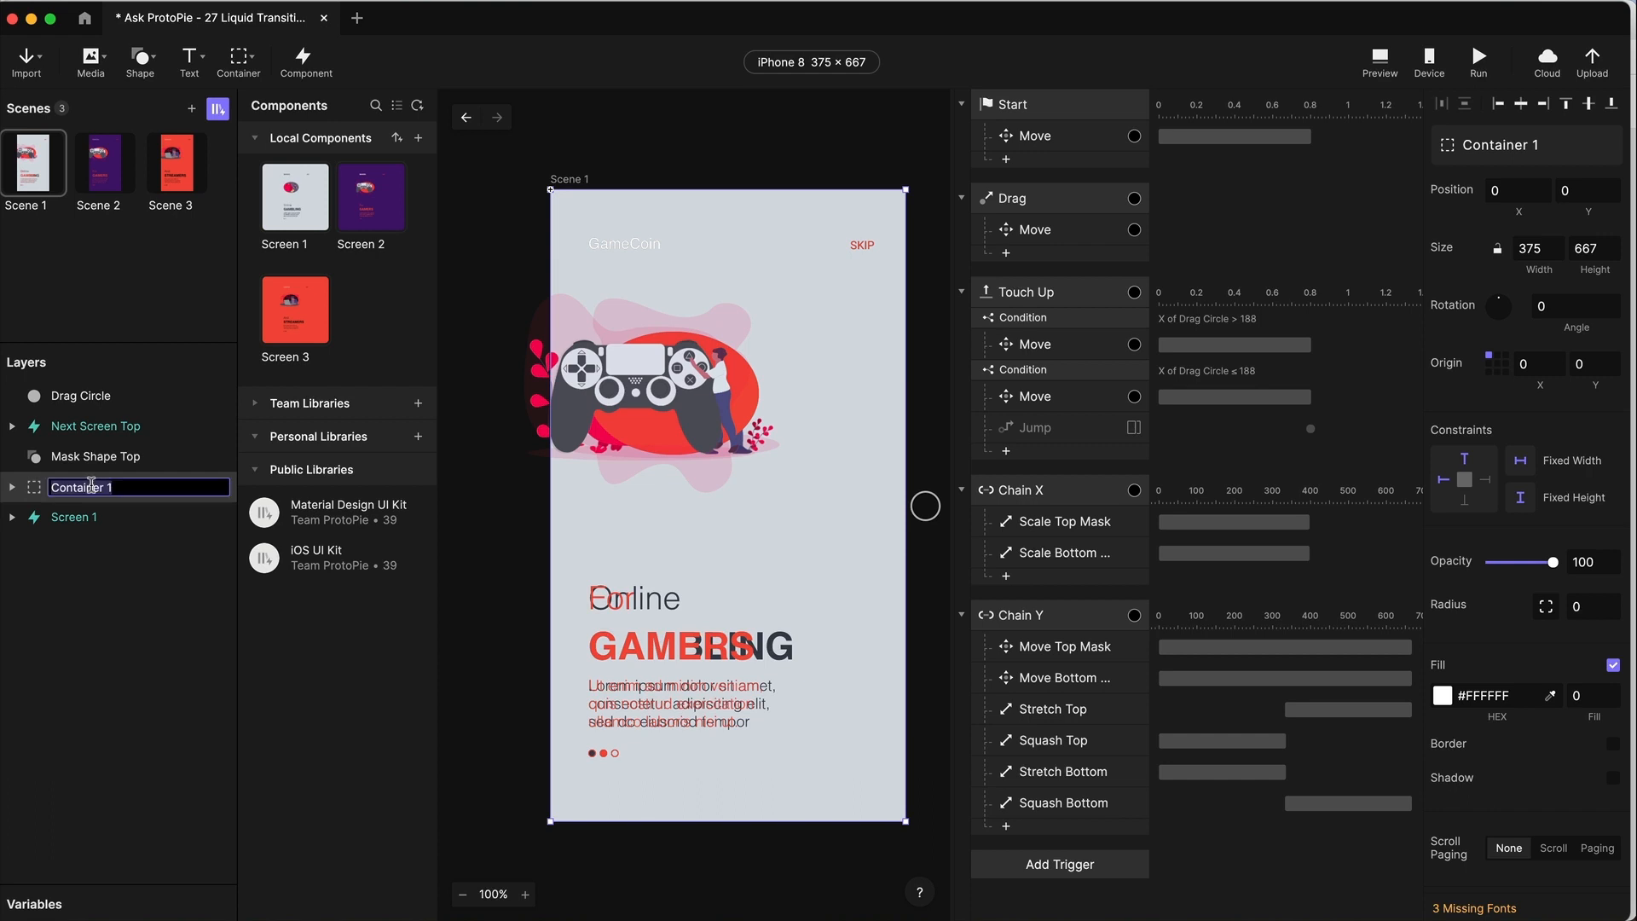
type("Bottom Mask")
key("Return")
left_click(12, 487)
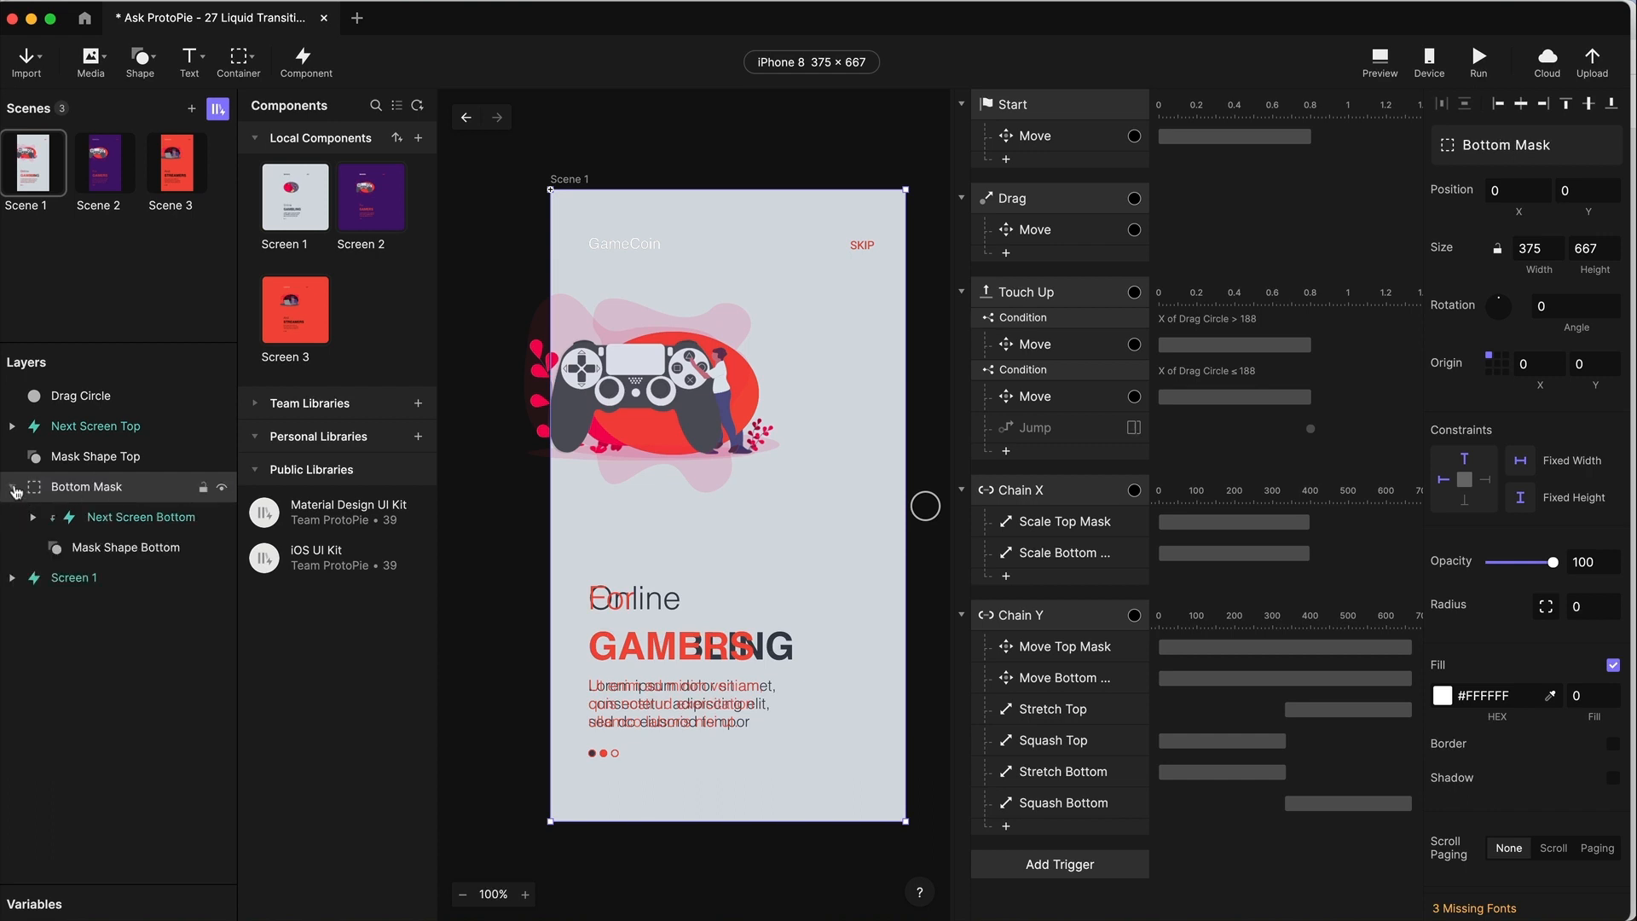
left_click(128, 548)
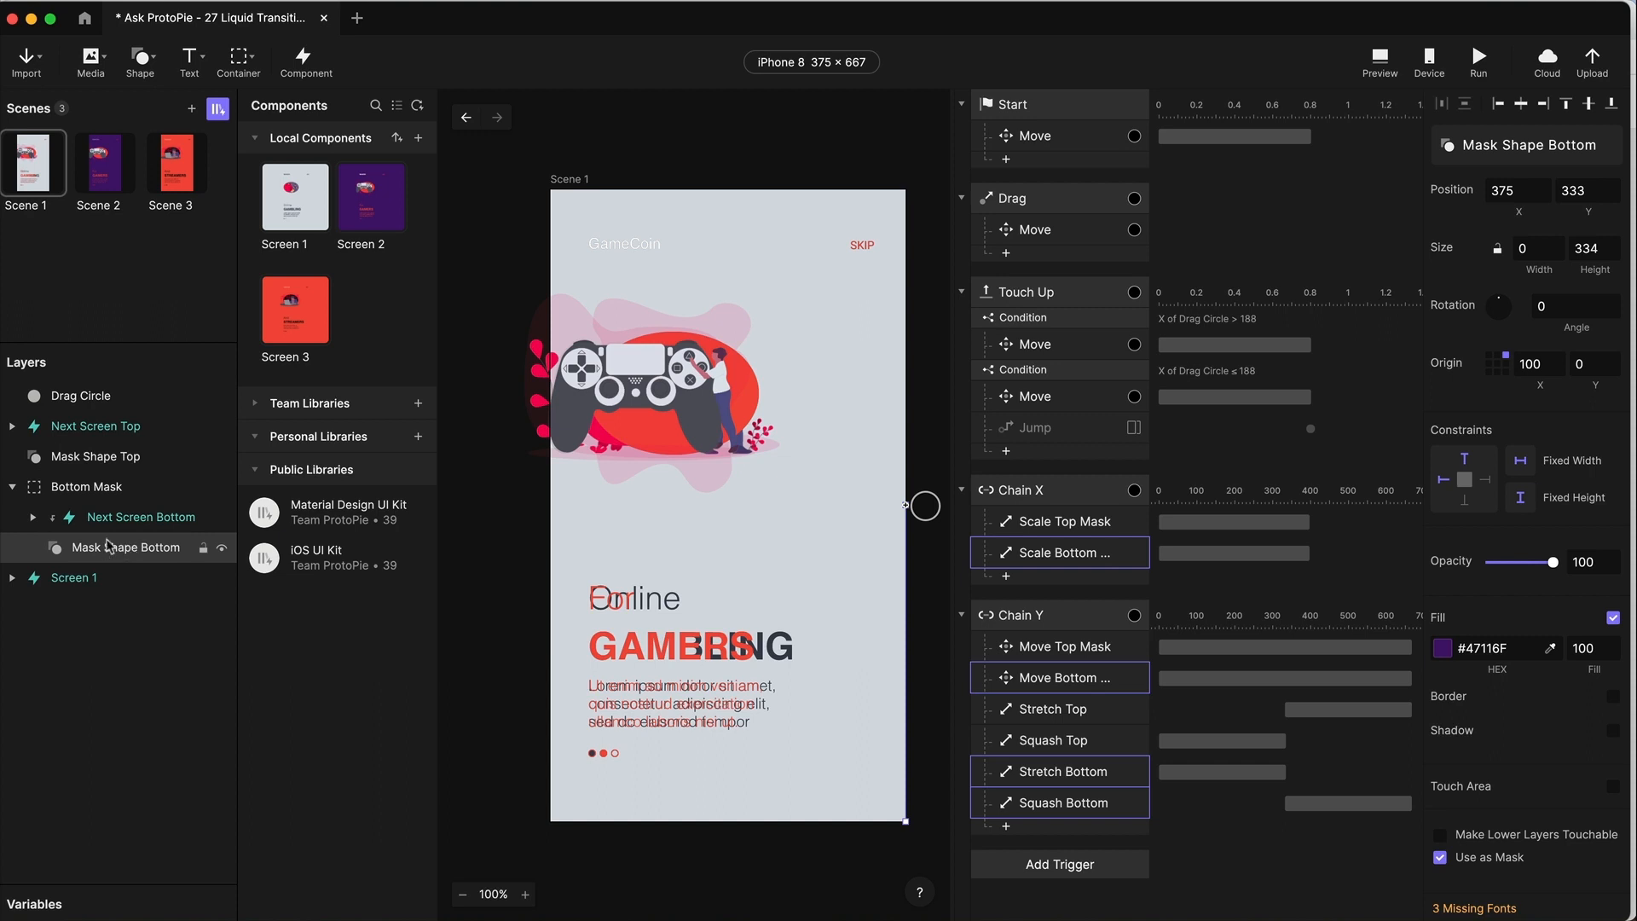
left_click(117, 521)
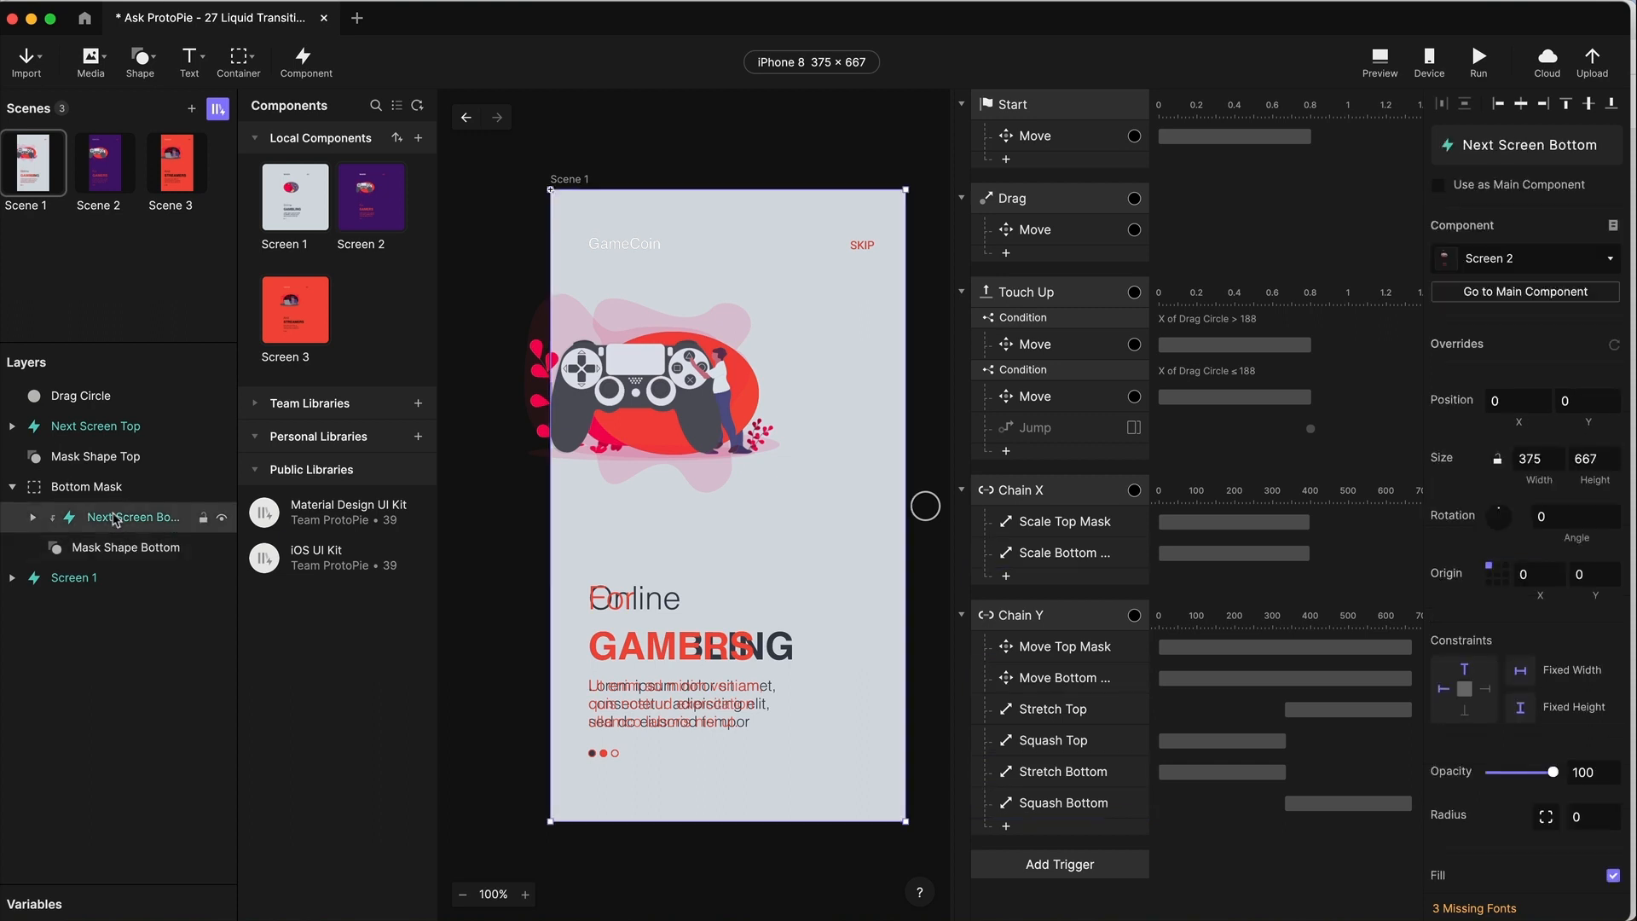
- Group the Mask Shape Top and Next Screen Top layers into a container
left_click(79, 460)
left_click(94, 428, "shift")
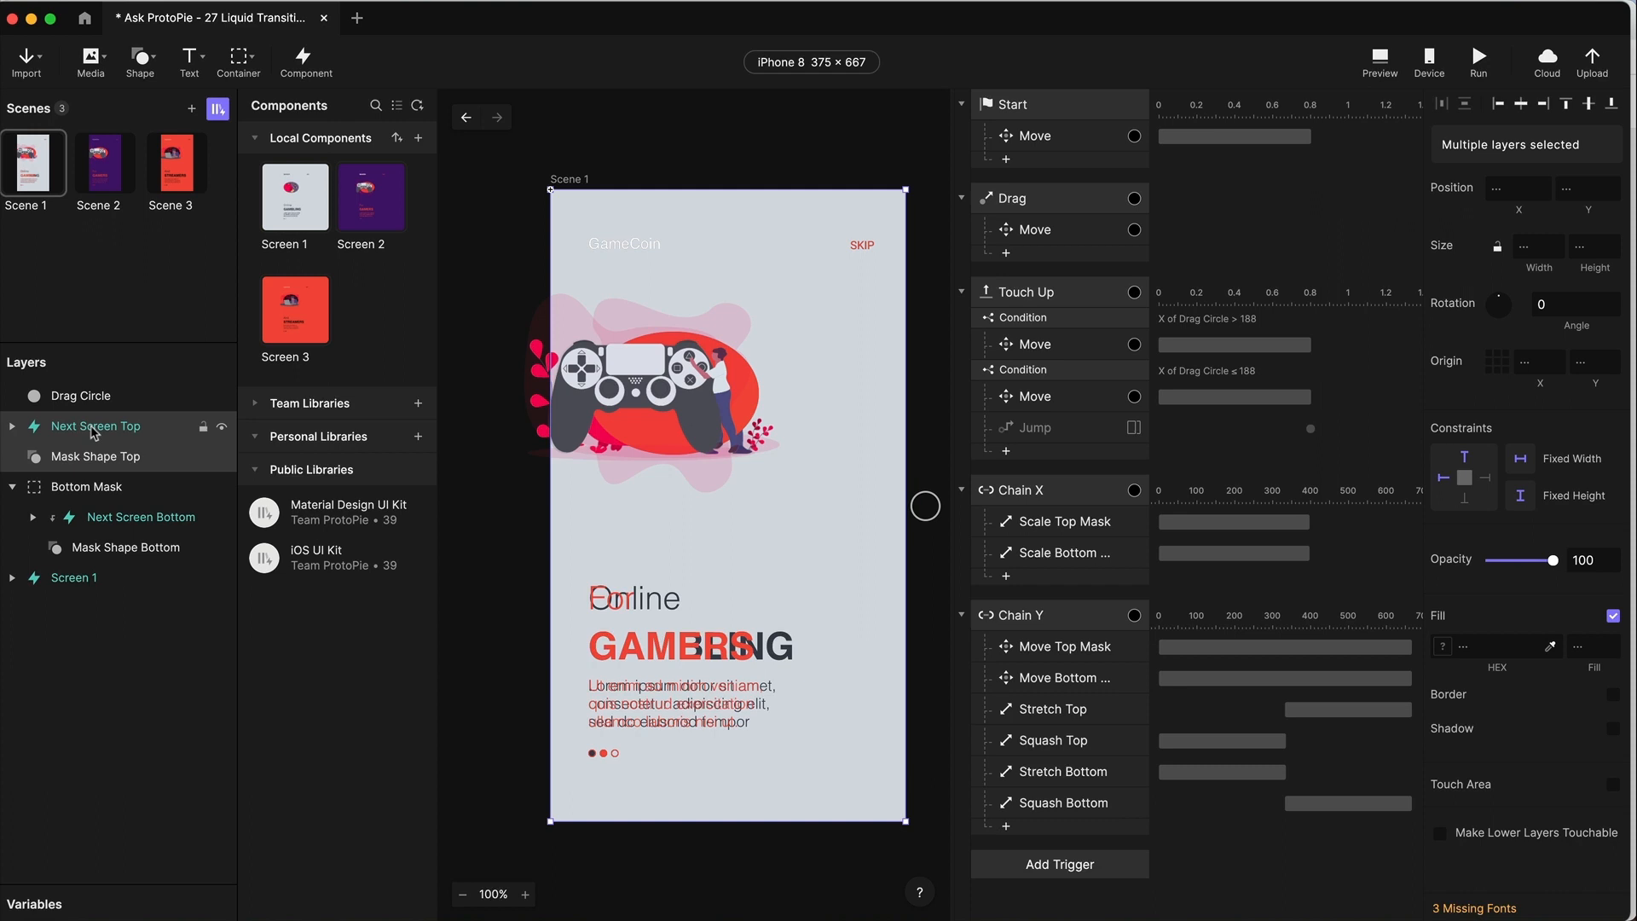
right_click(94, 431)
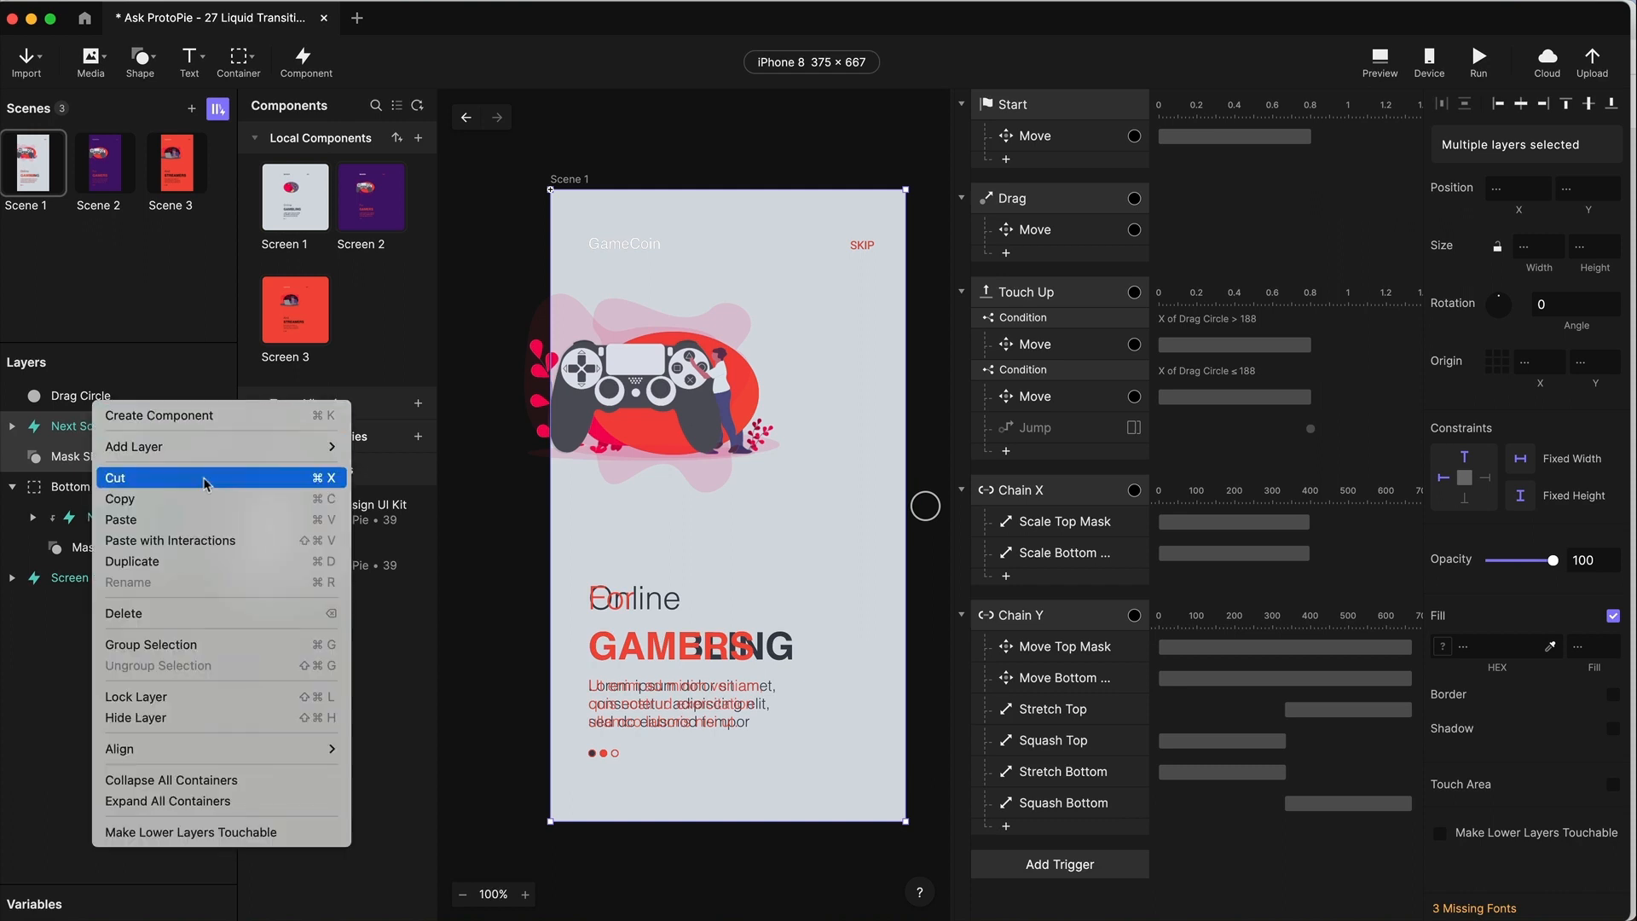
left_click(178, 644)
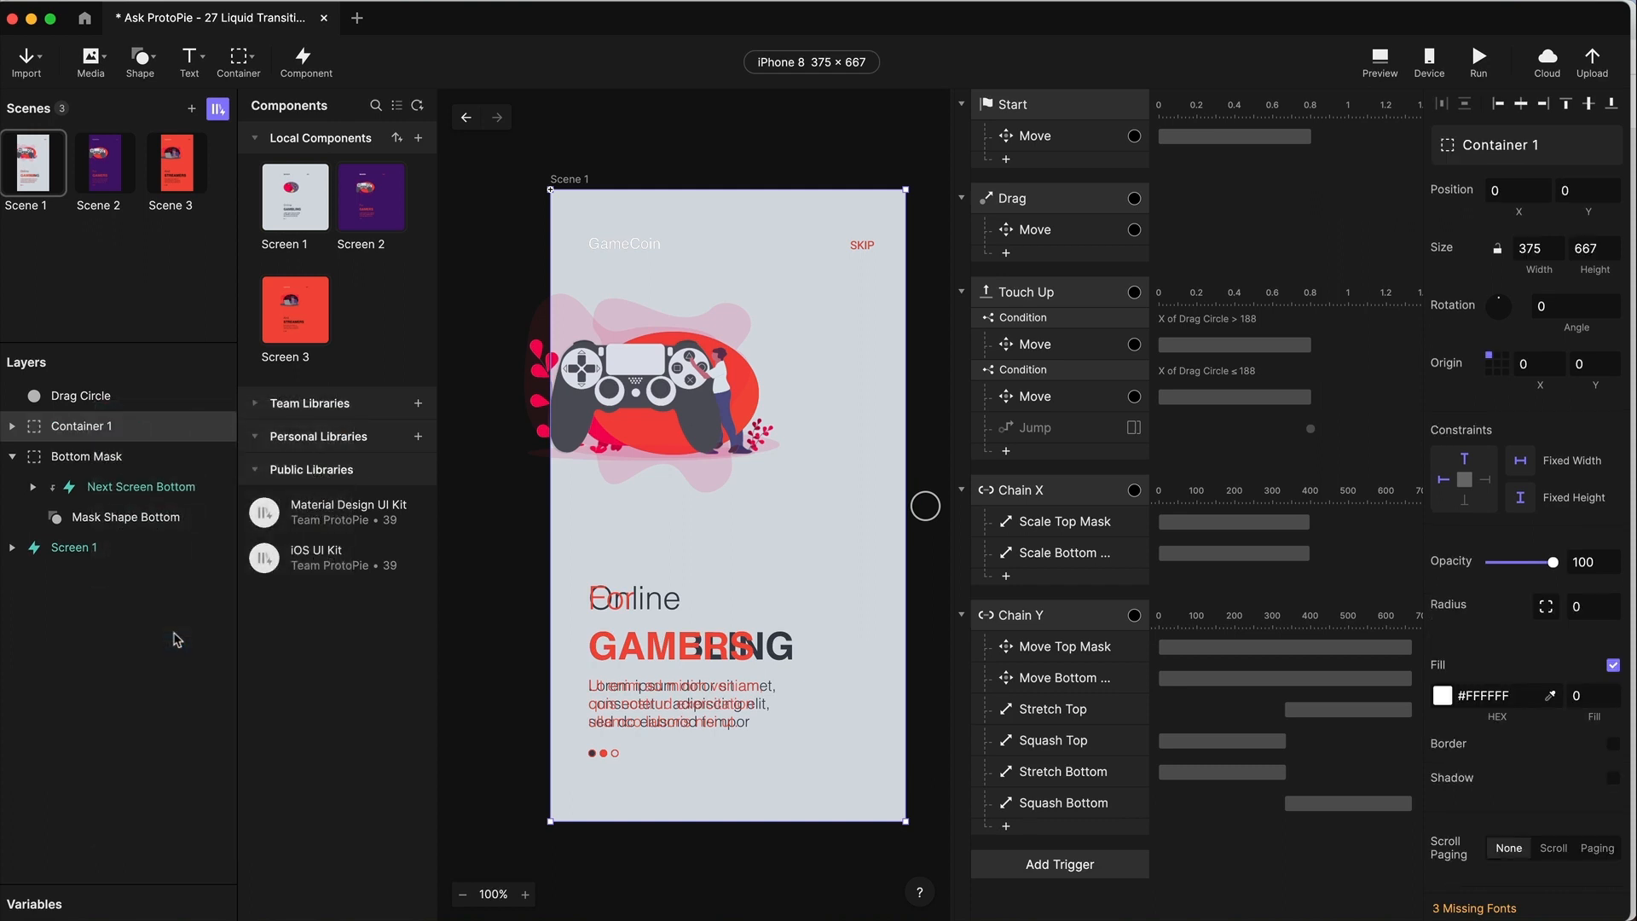
- Rename the new container above Bottom Mask to Top Mask
double_click(74, 426)
type("Top ")
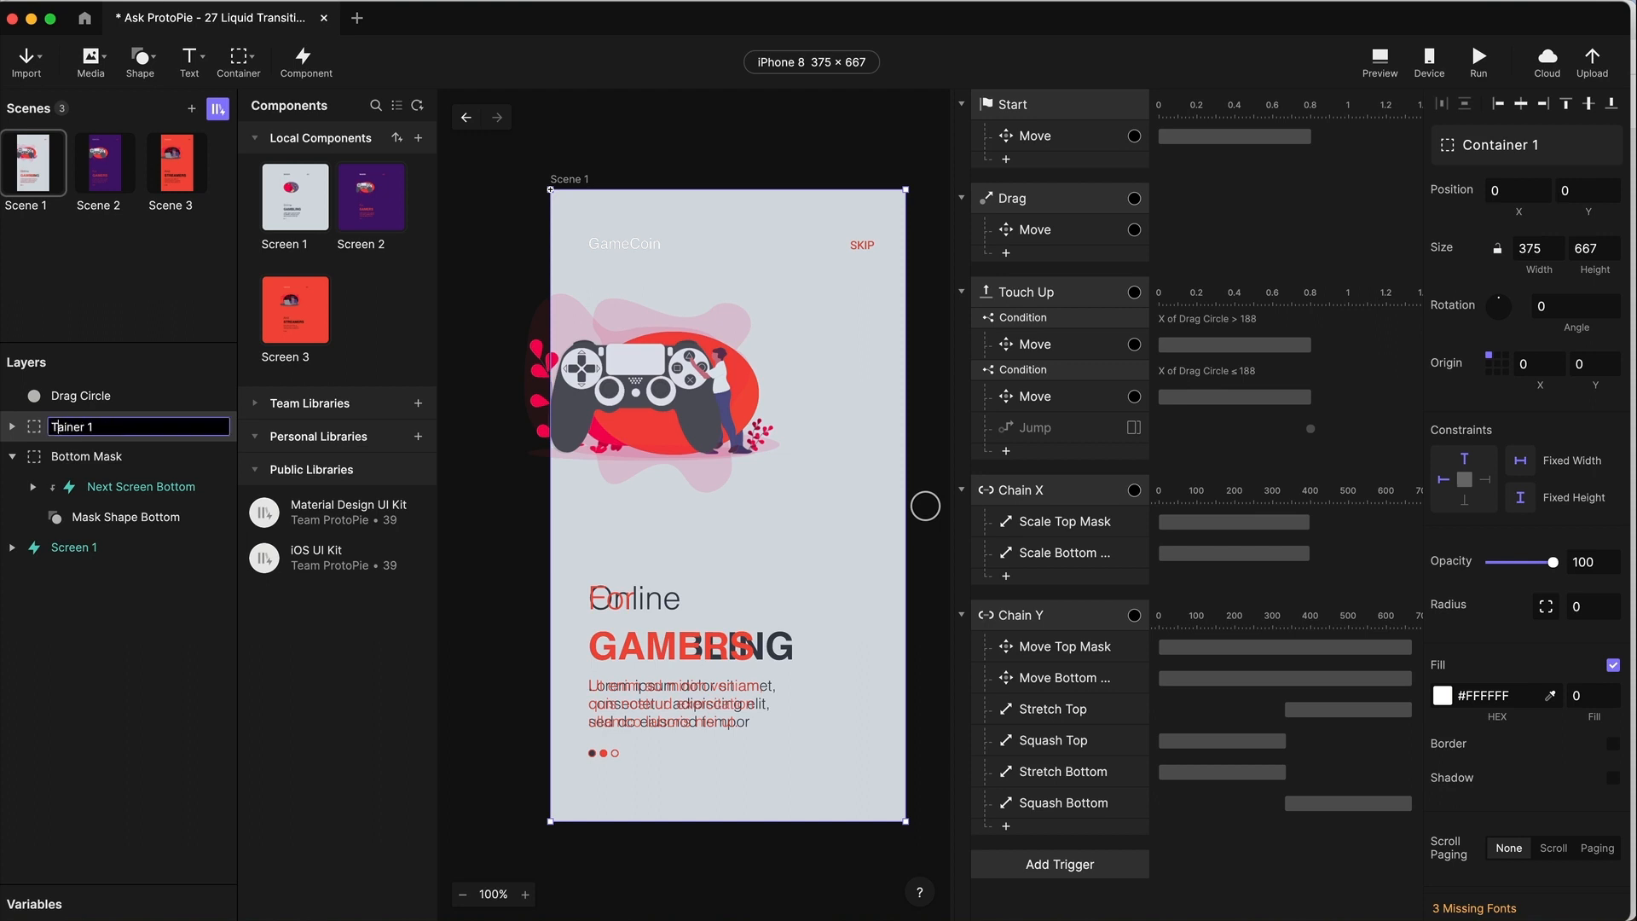
type("Mask")
key("Return")
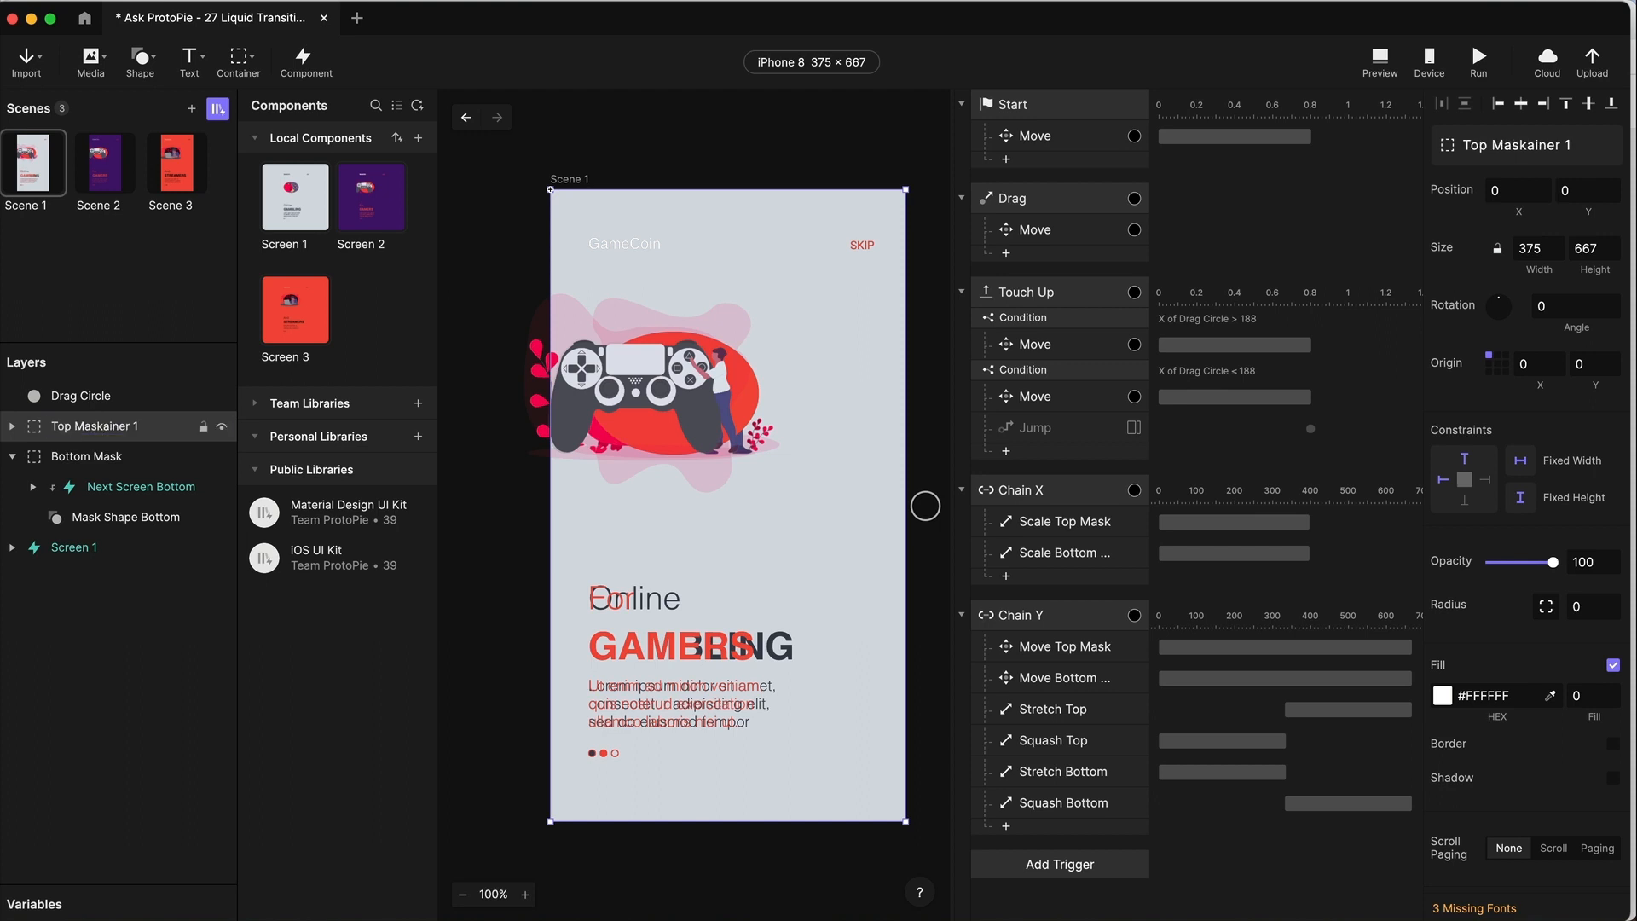
double_click(120, 426)
type("Top Mas")
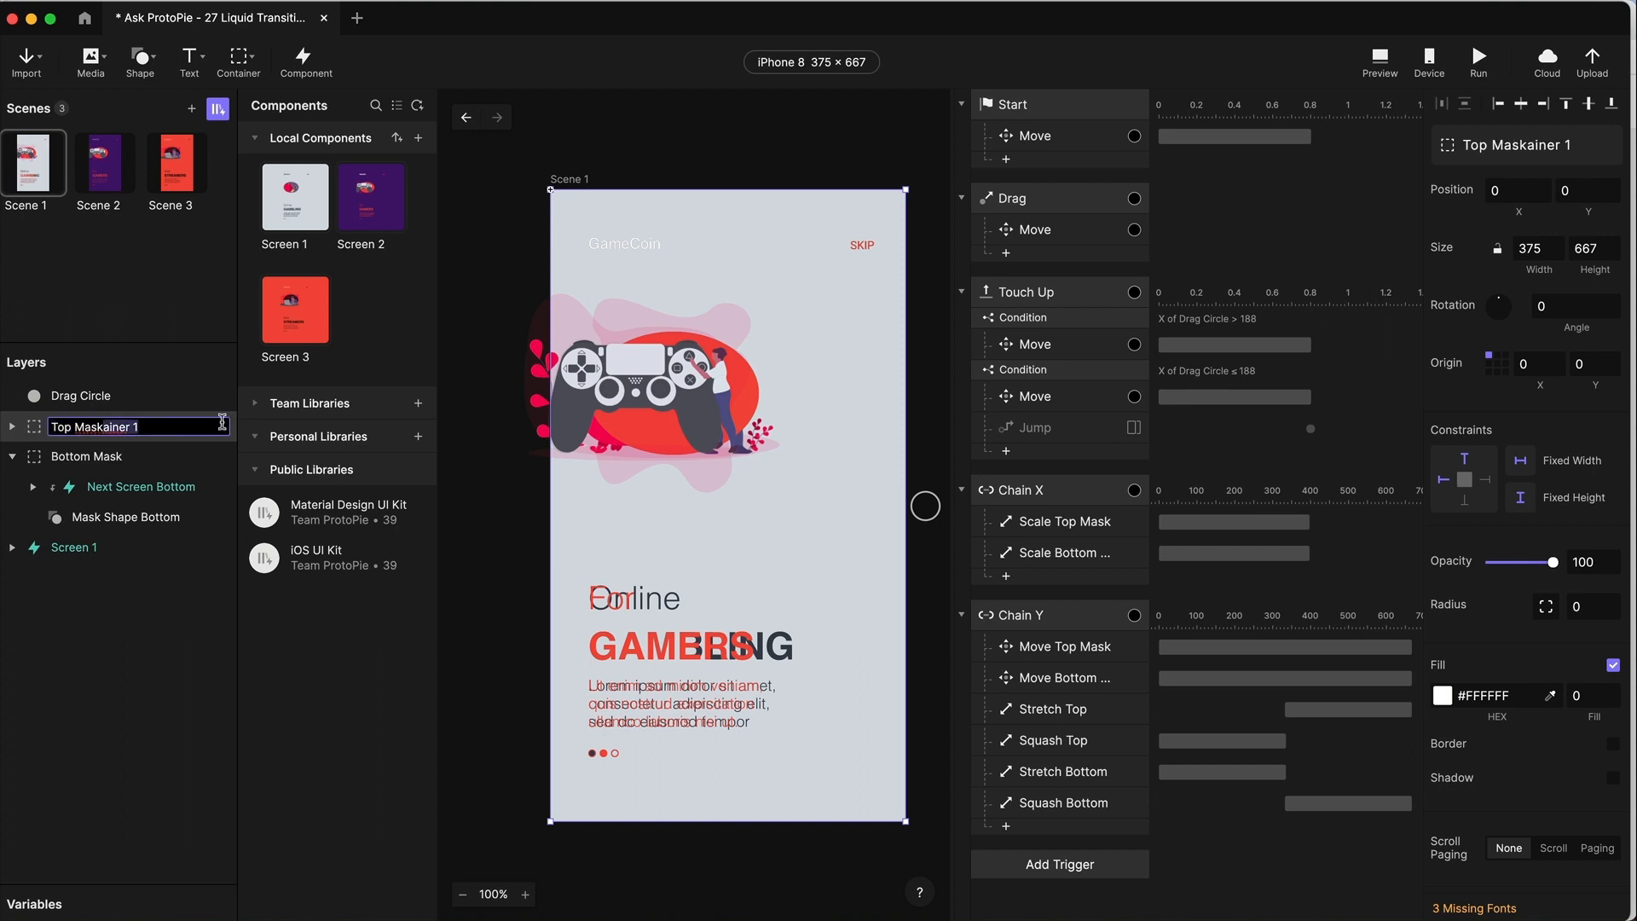
key("Return")
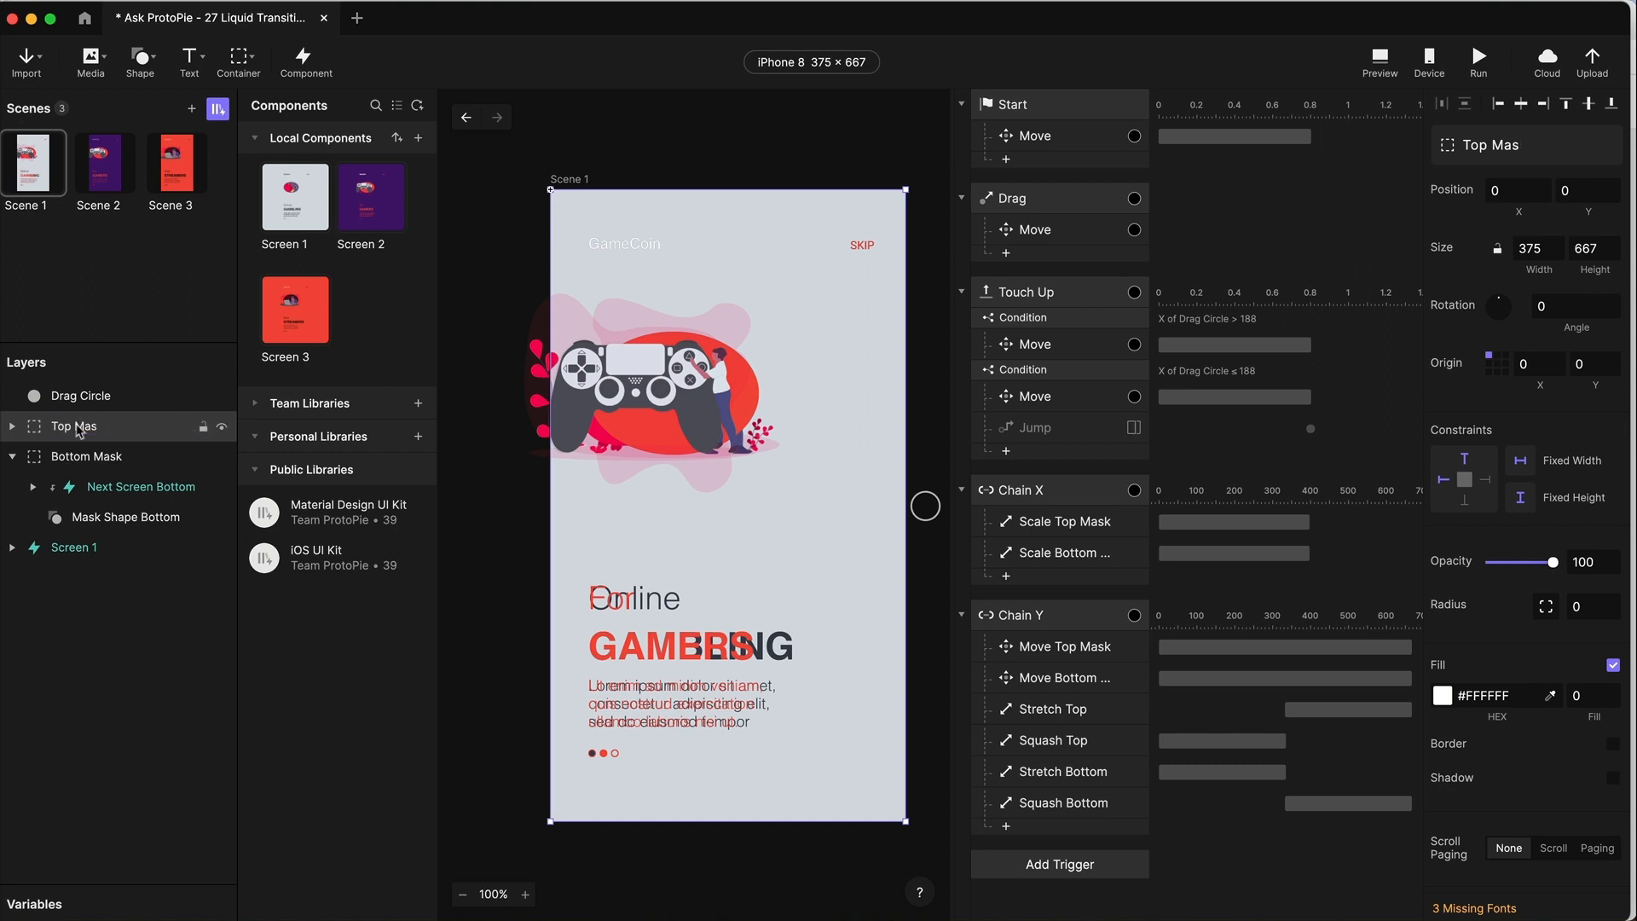
double_click(126, 426)
type("k")
key("Return")
- Expand the Top Mask container and set Mask Shape Top to be used as a mask for Next Screen Top
left_click(11, 425)
right_click(119, 496)
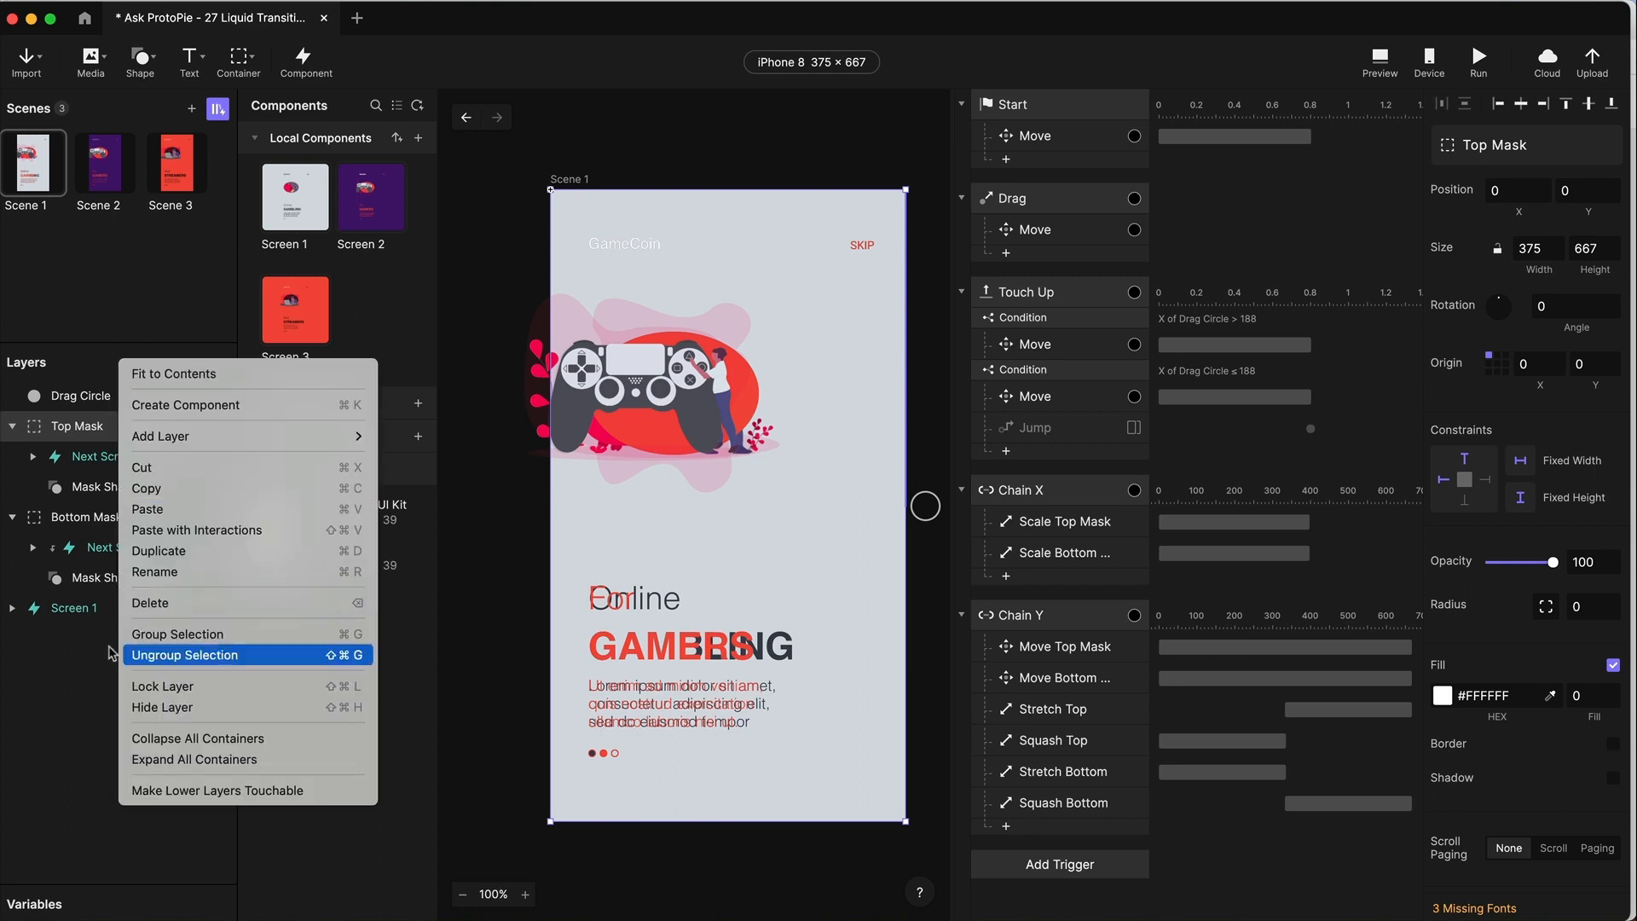
left_click(72, 490)
left_click(86, 486)
right_click(107, 486)
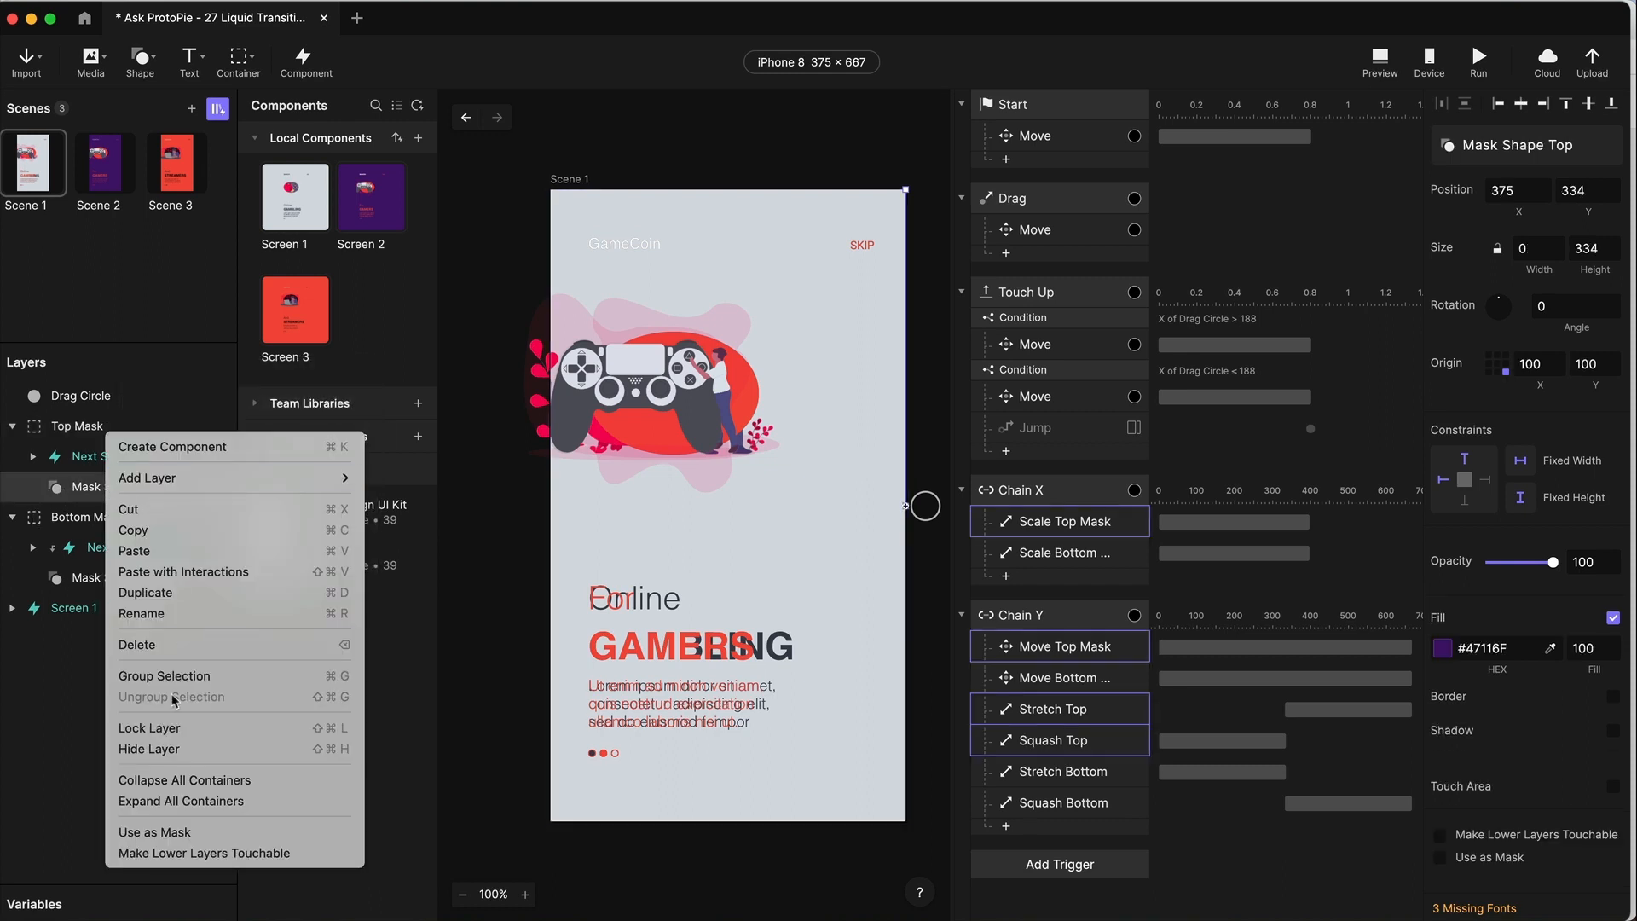
left_click(156, 831)
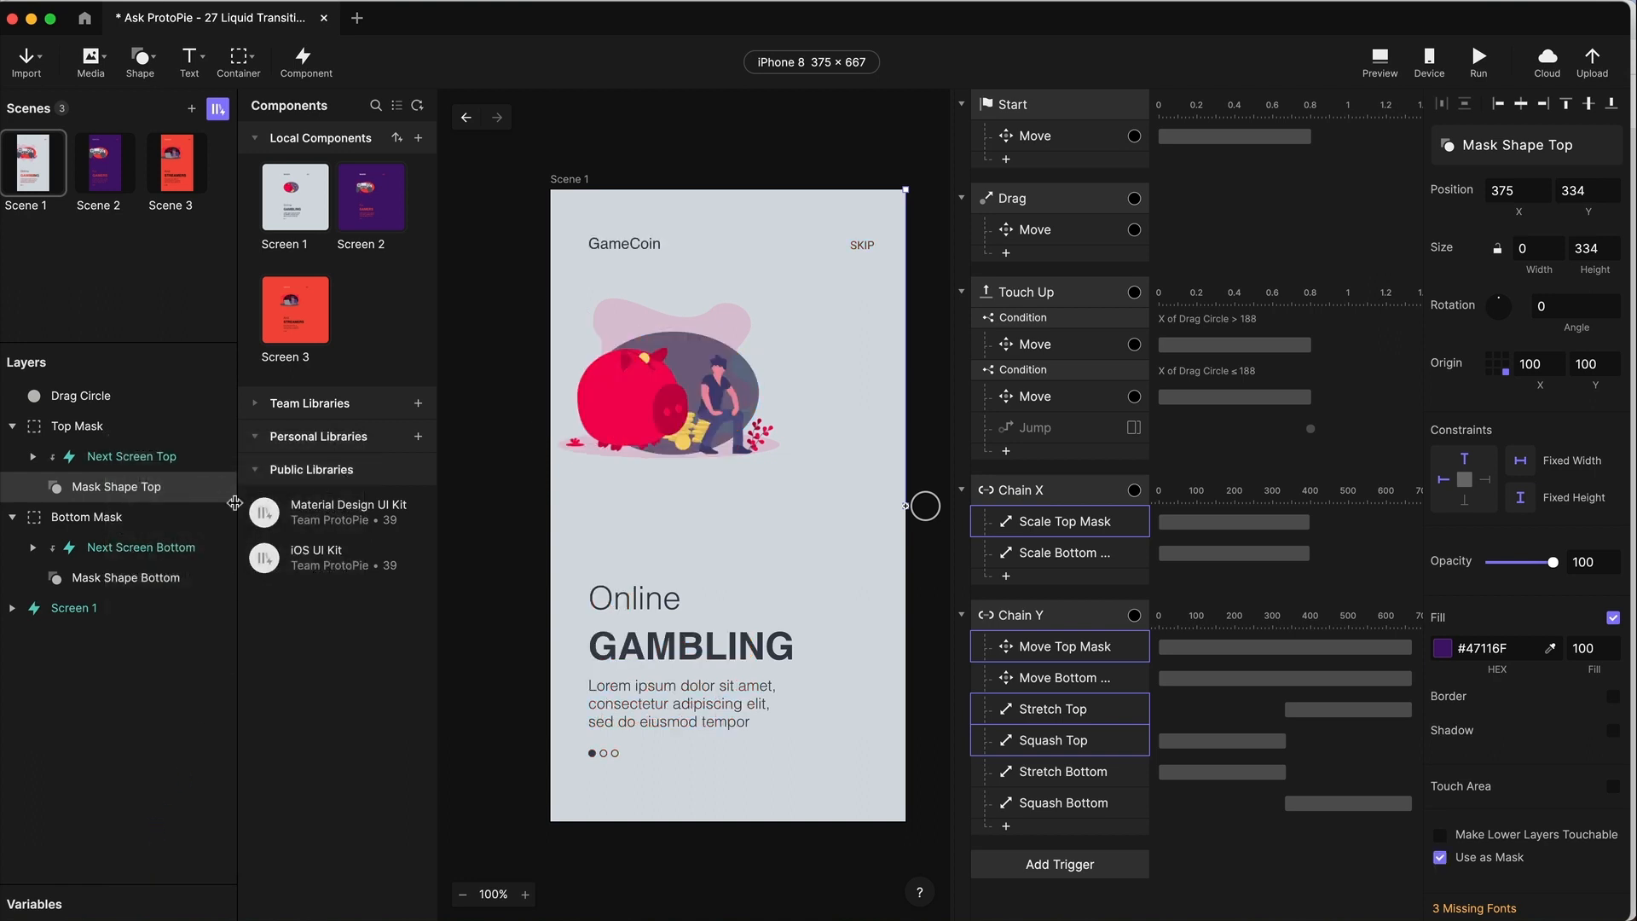
left_click(119, 462)
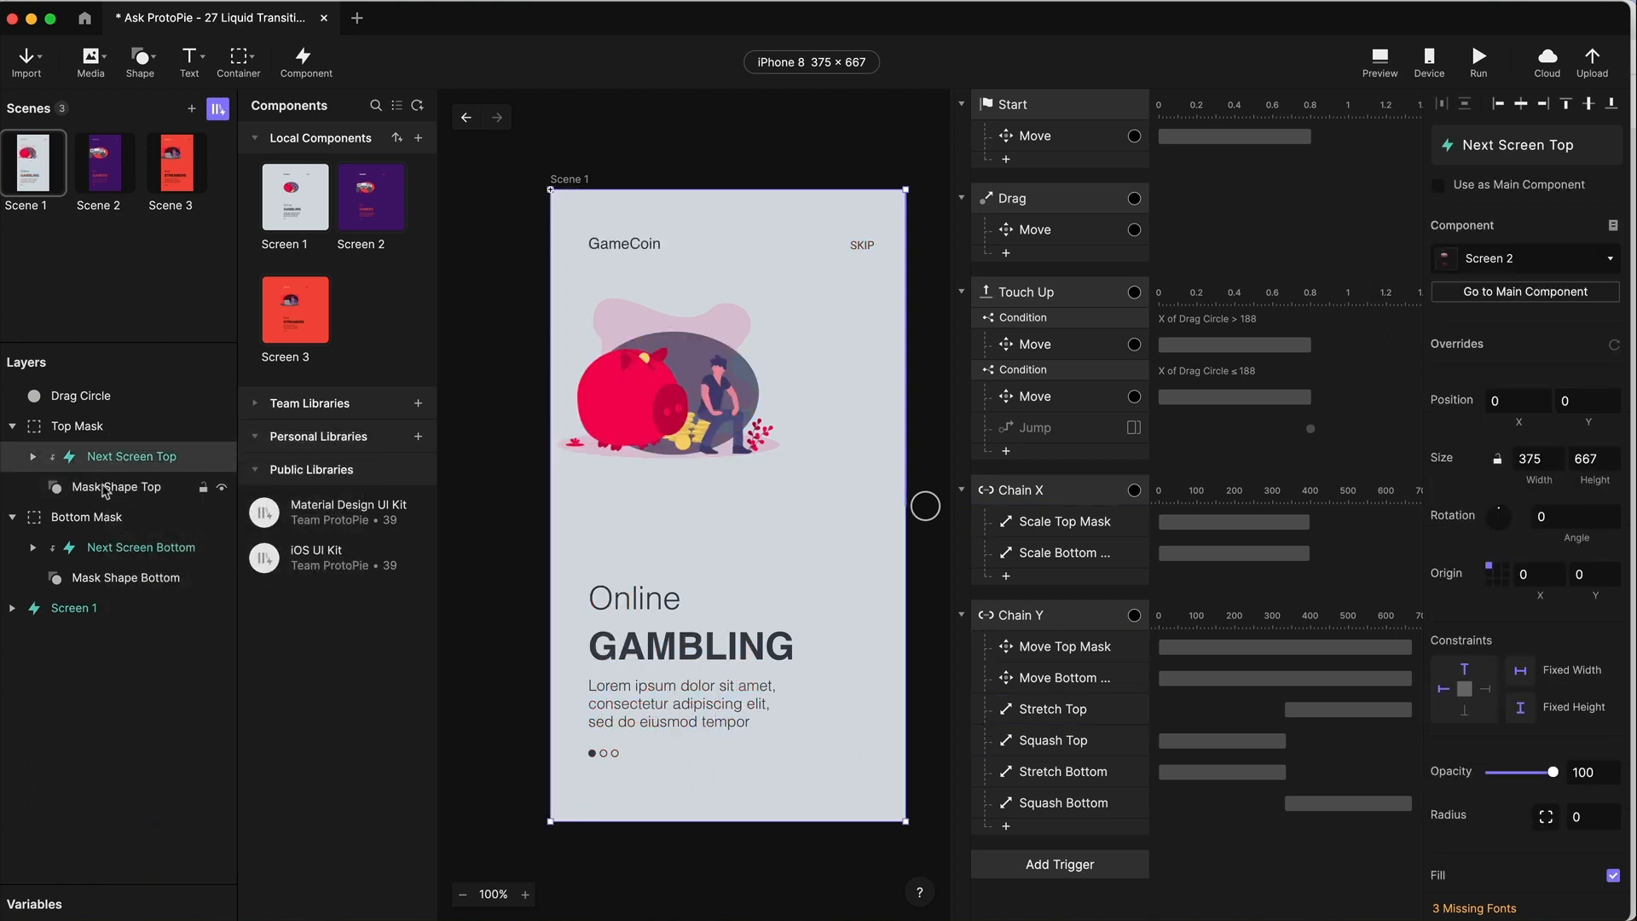
left_click(104, 488)
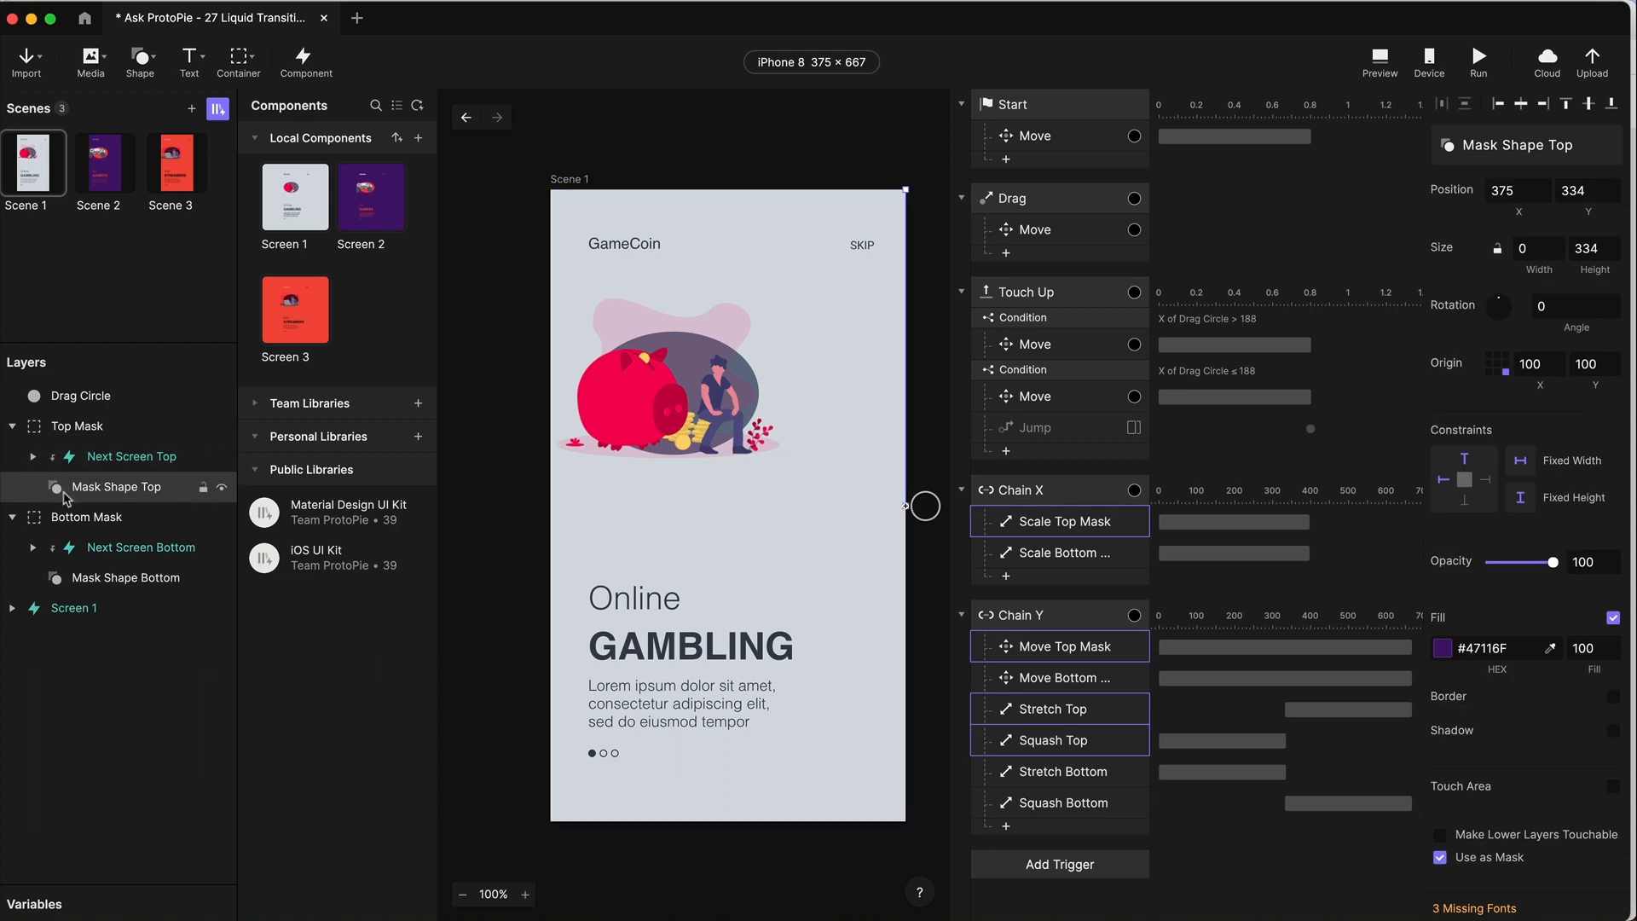
- Preview the masked swipe by dragging the circle across the screen, and close the preview
left_click(1371, 61)
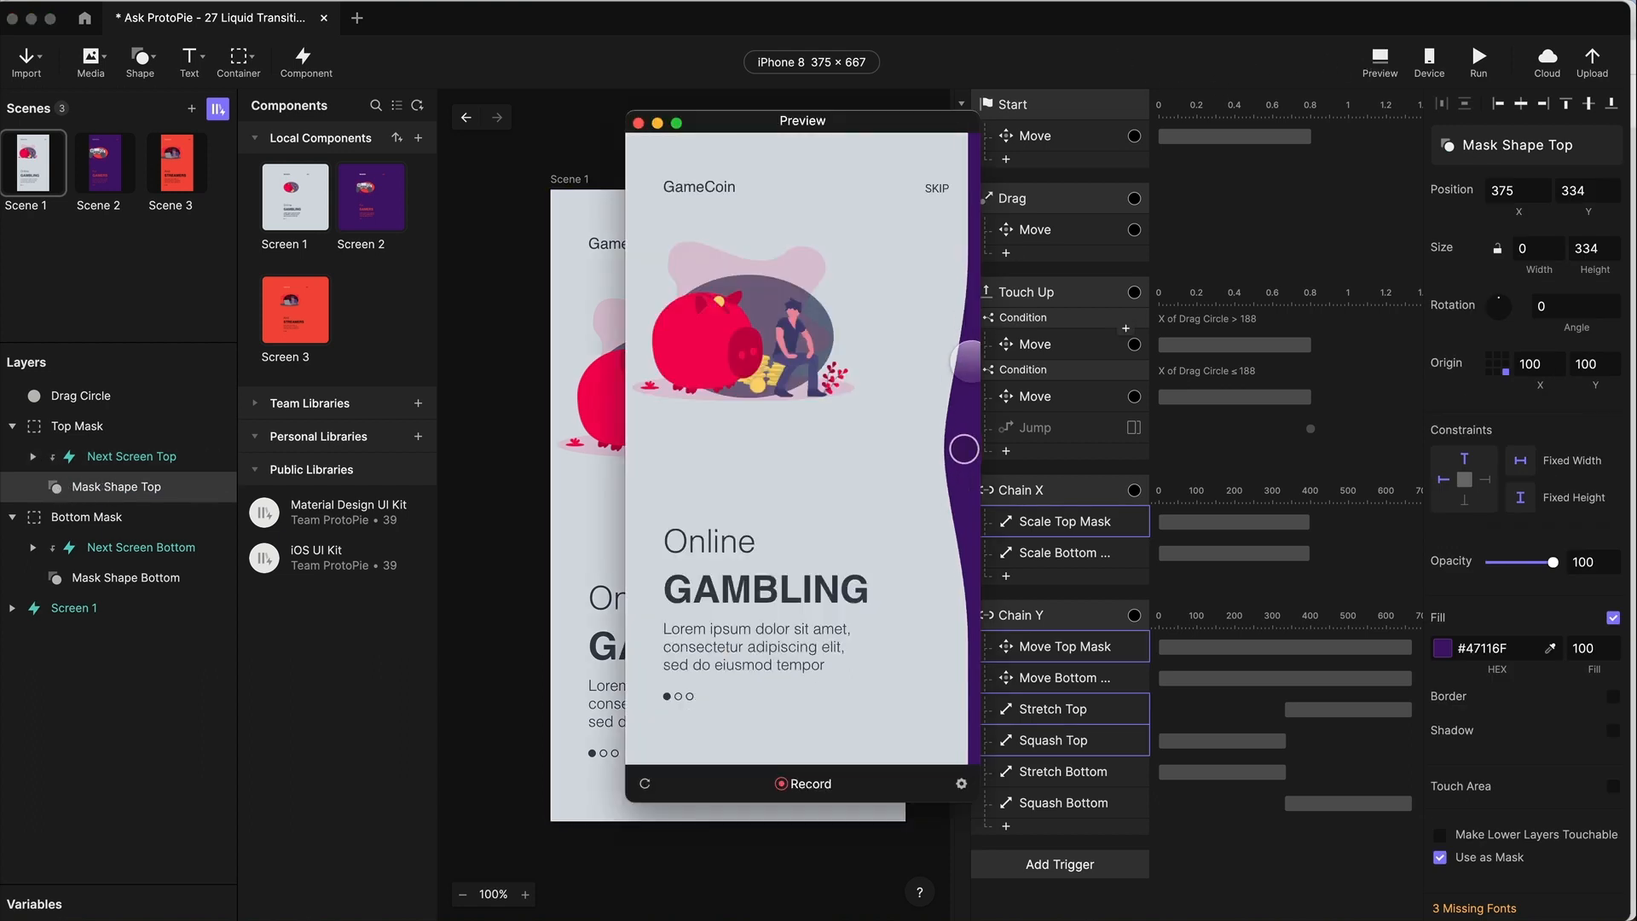
left_click_drag(746, 287, 673, 435)
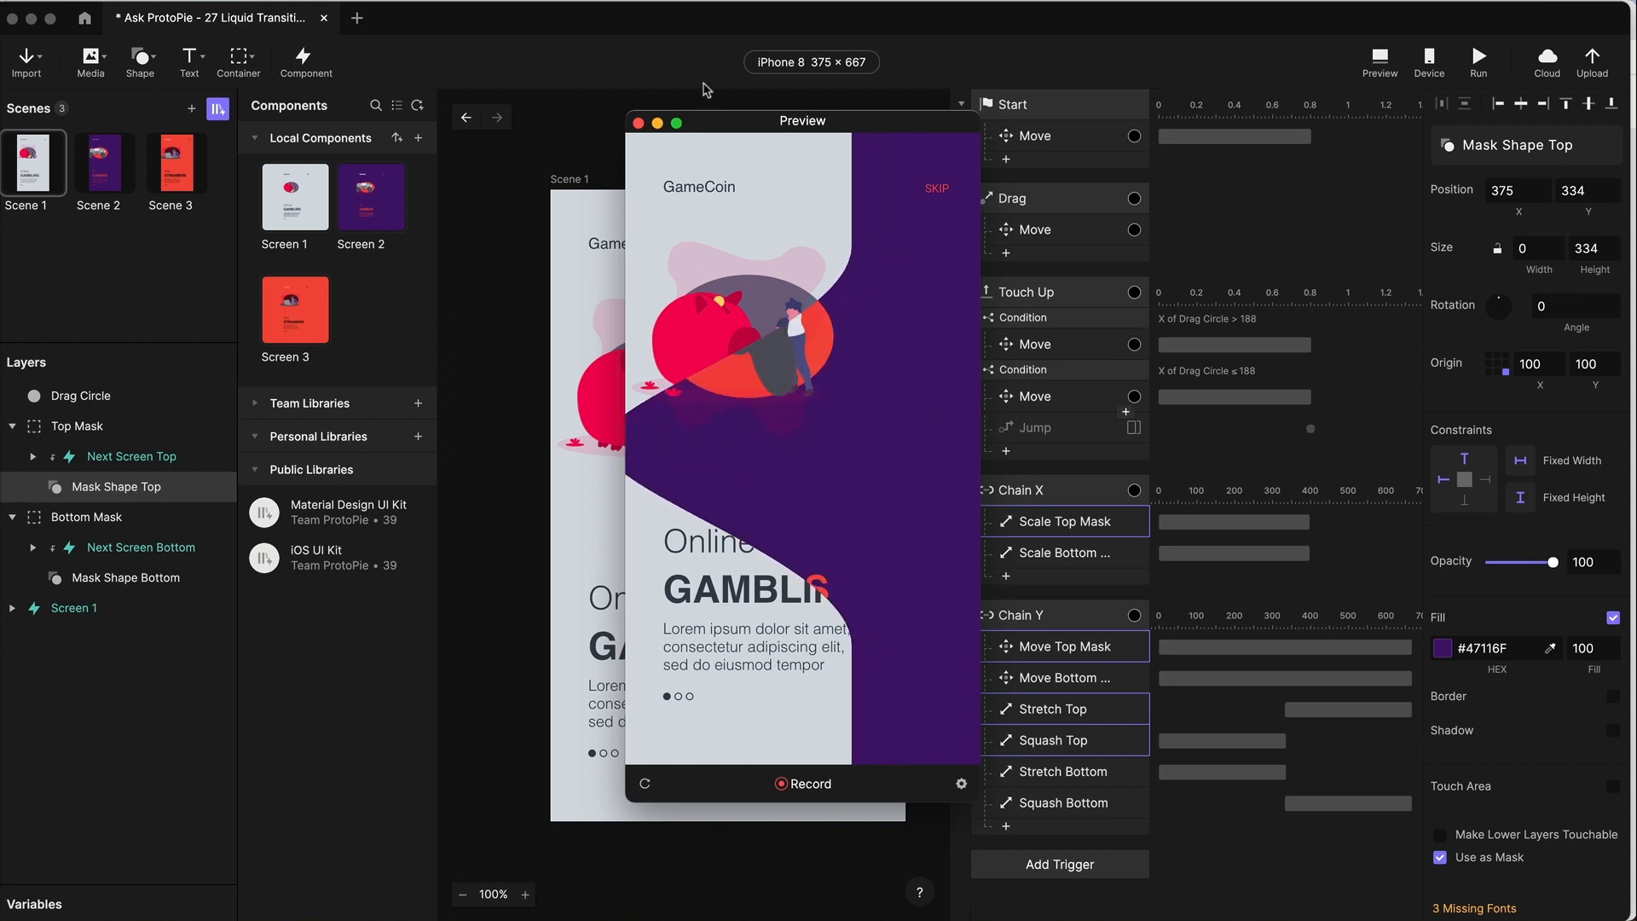
left_click(638, 122)
- Temporarily enable the Touch Up Jump to Scene 2, preview a full swipe with the drag circle, close the preview and disable the Jump again
scroll(1096, 623, "down", 5)
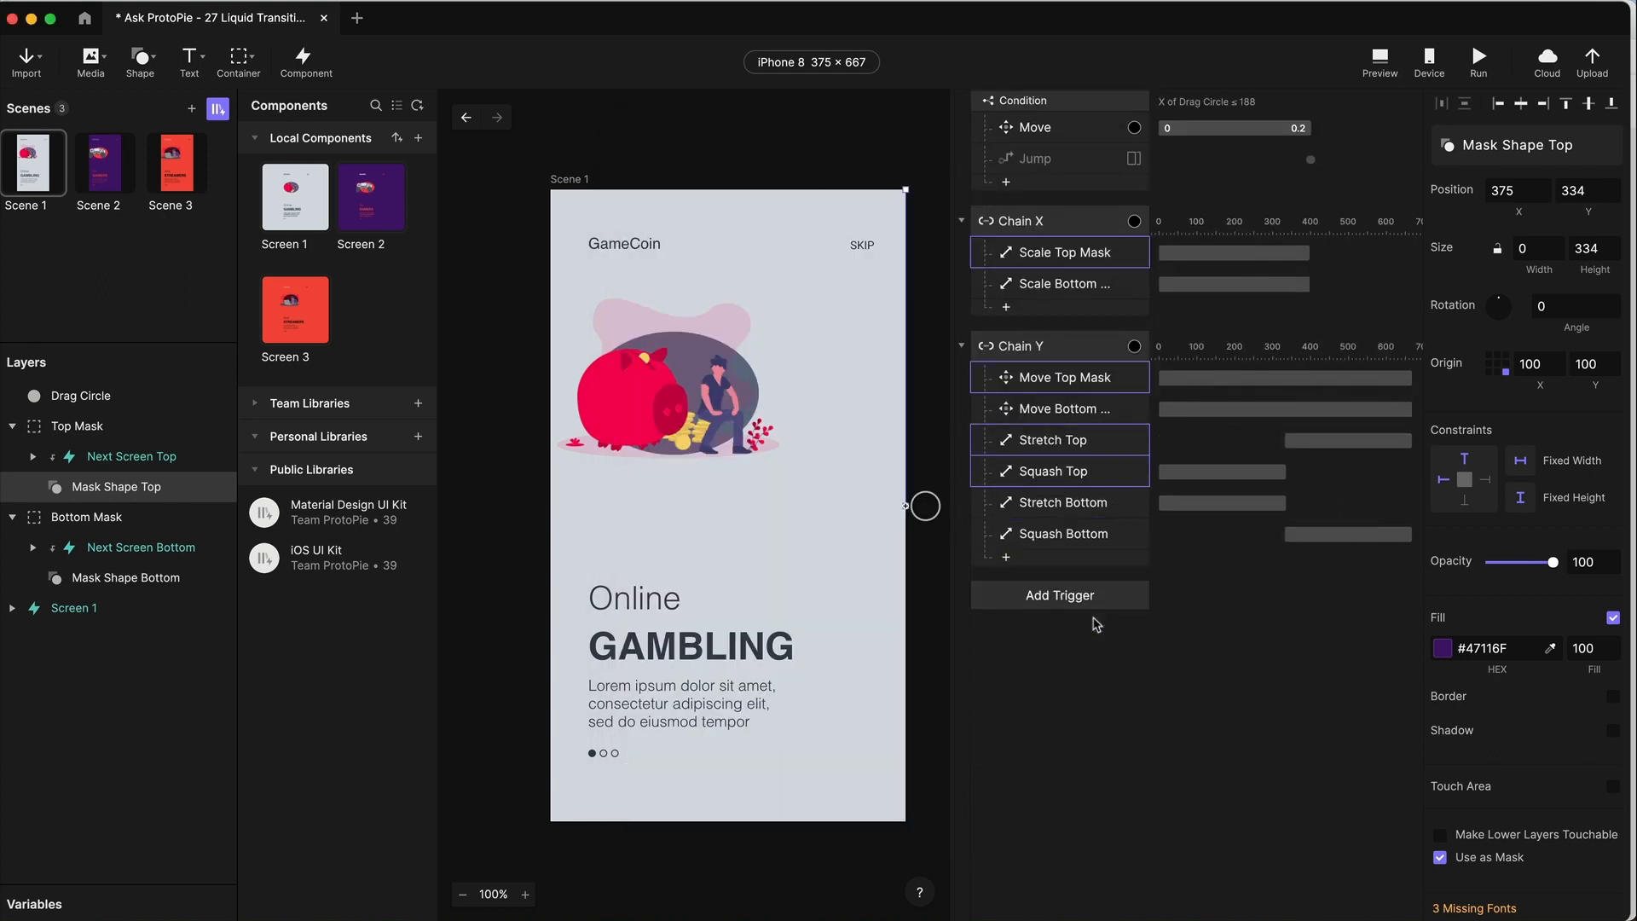
scroll(994, 625, "up", 3)
scroll(1097, 625, "up", 1)
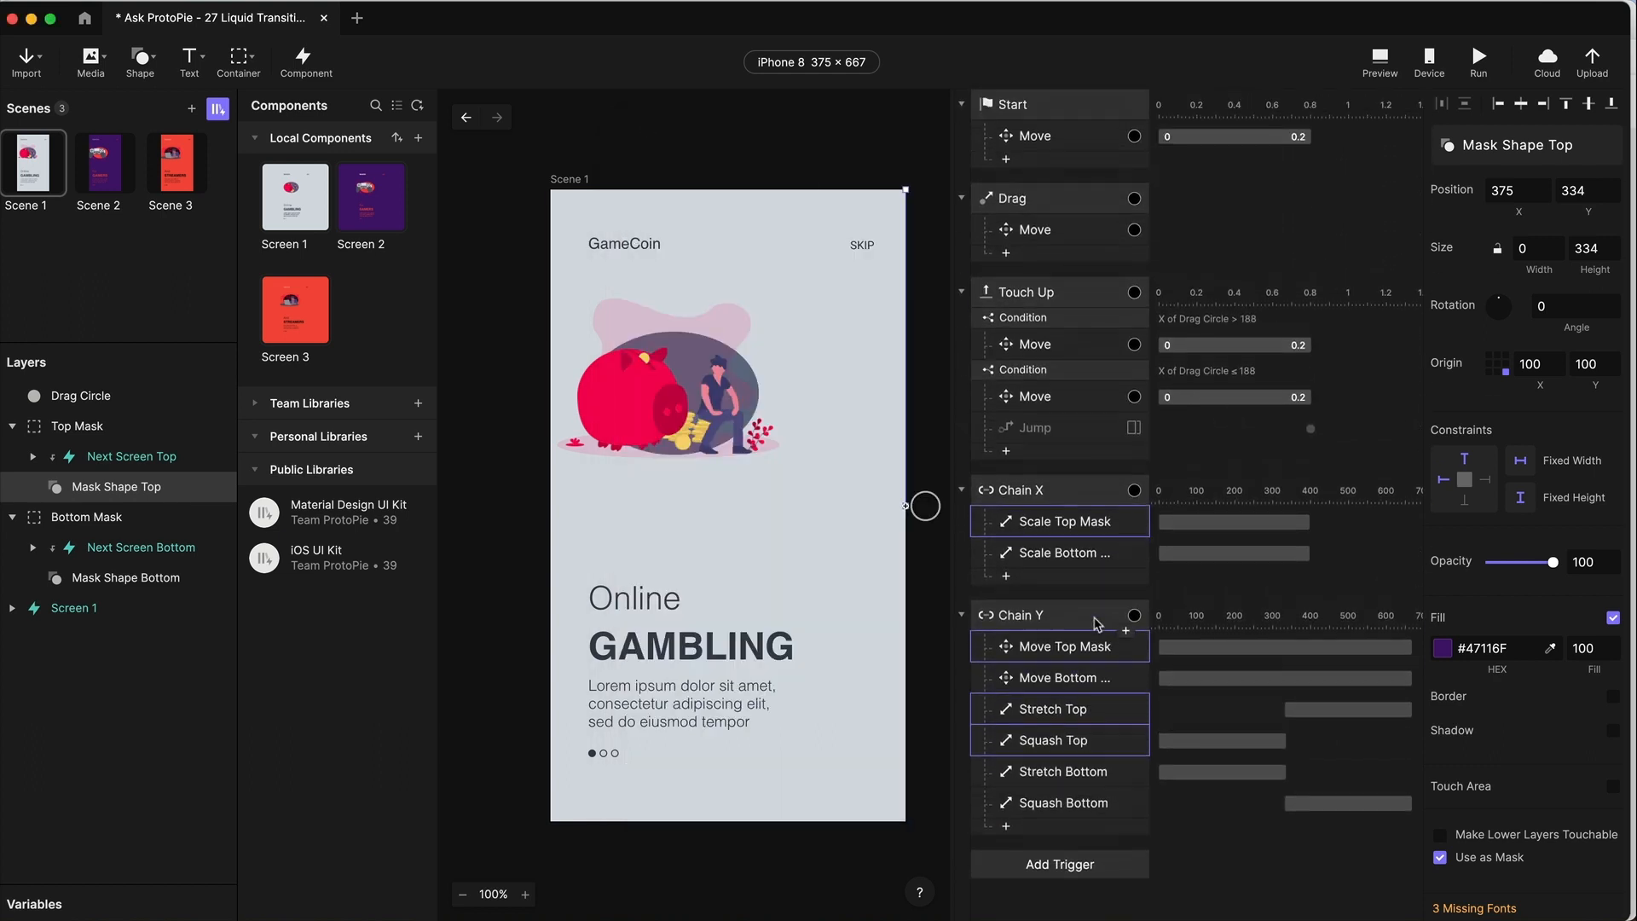
left_click(1050, 433)
left_click(1601, 114)
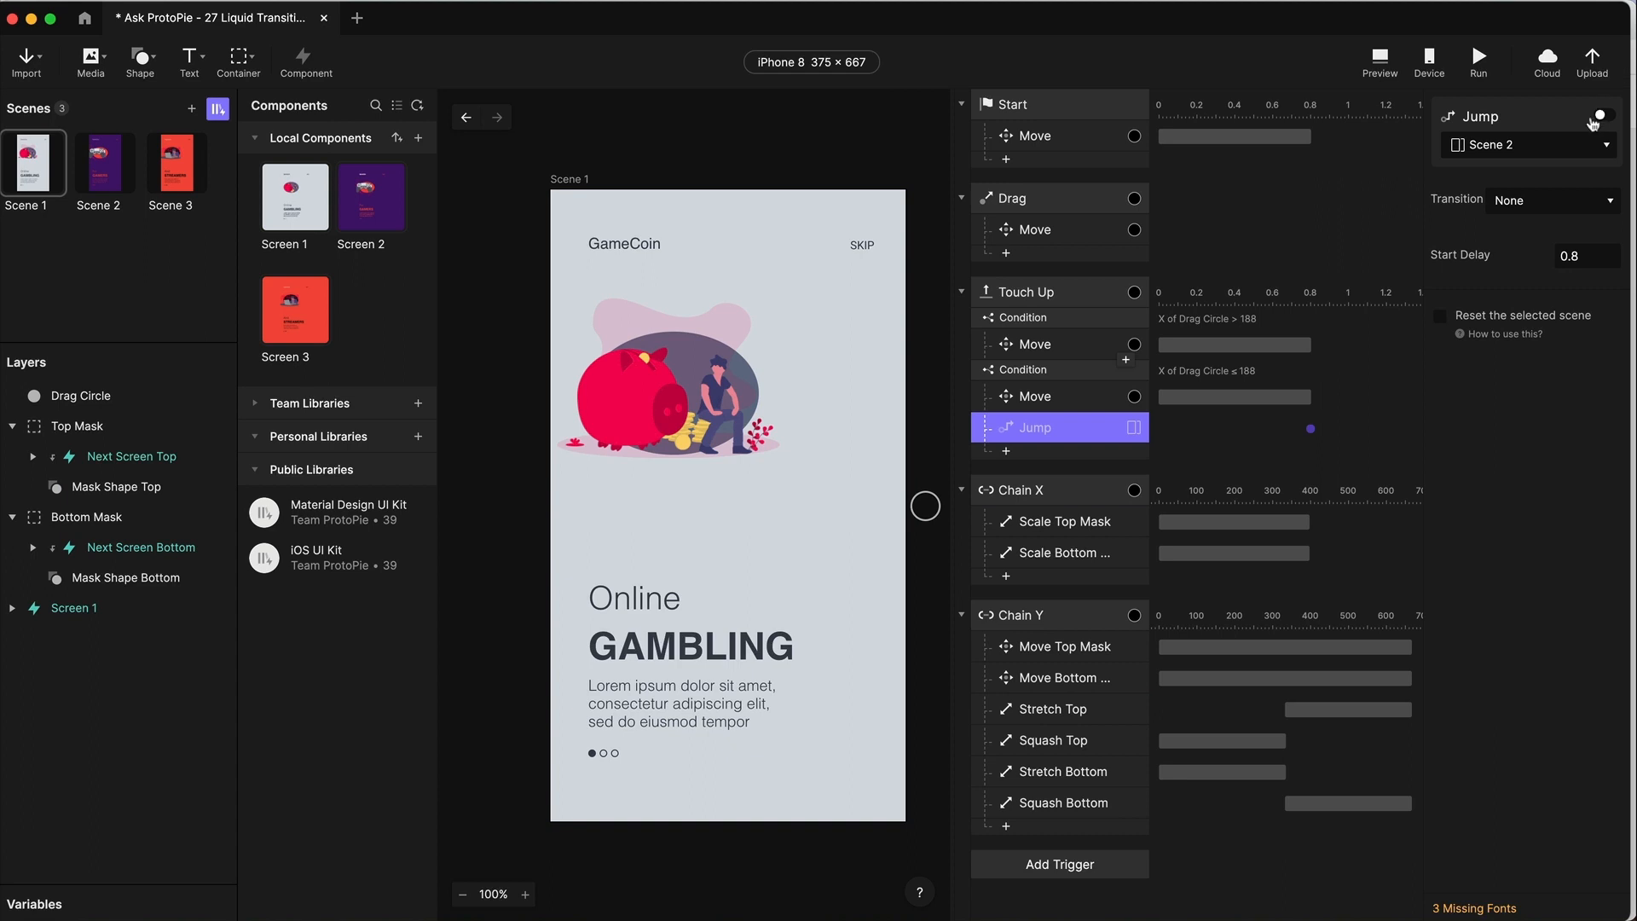
key("super+Return")
left_click_drag(962, 448, 641, 419)
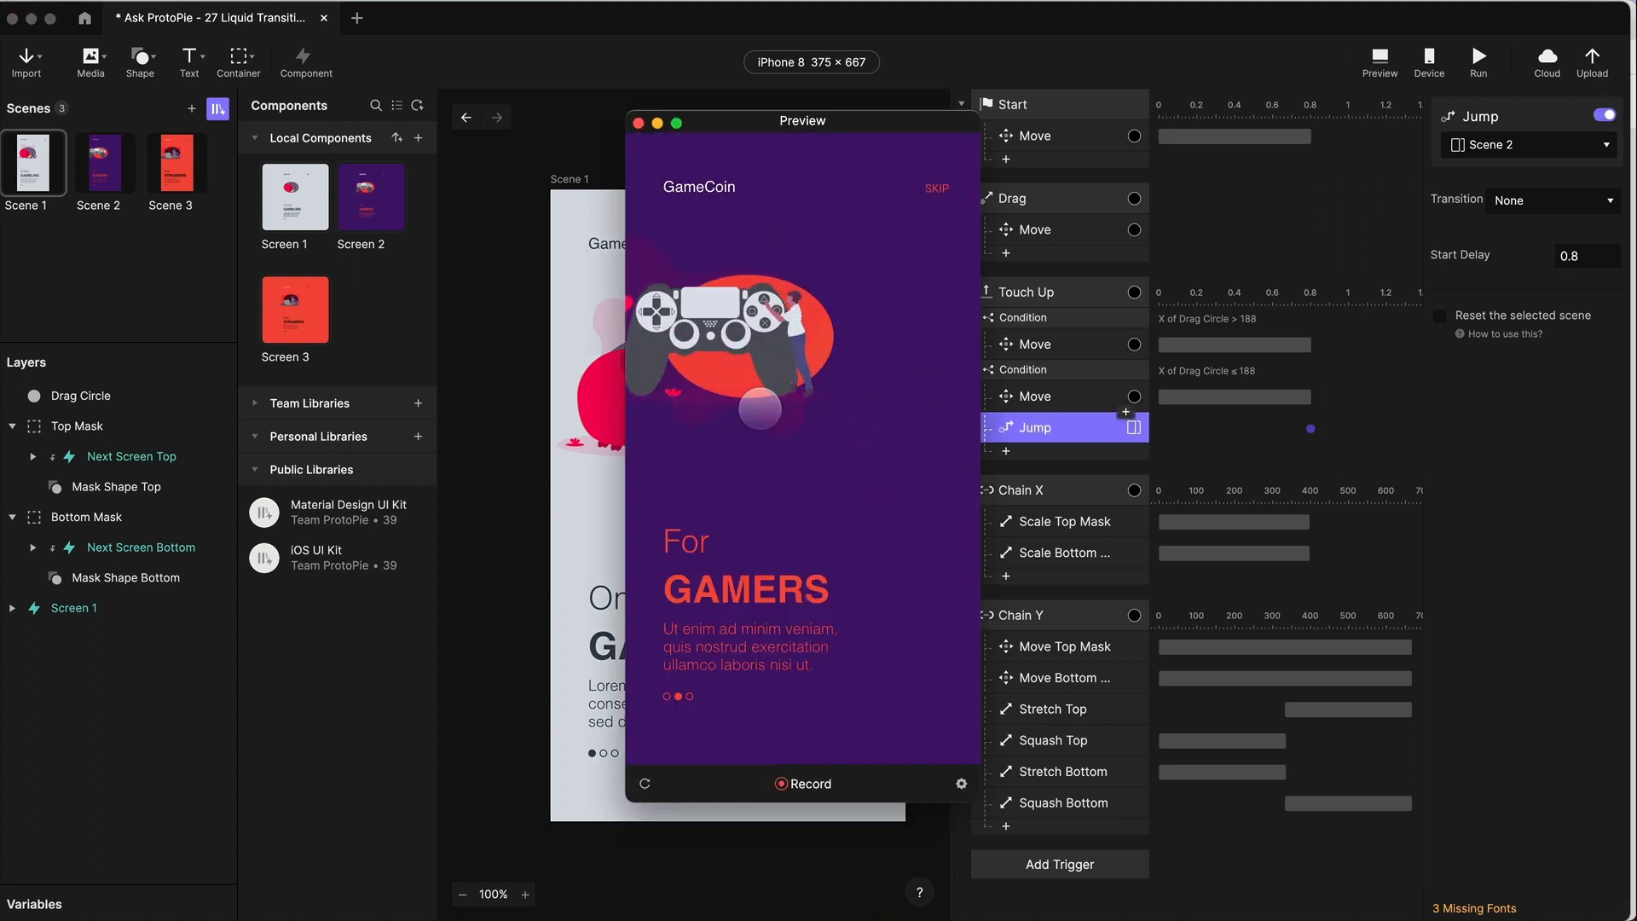
left_click(638, 123)
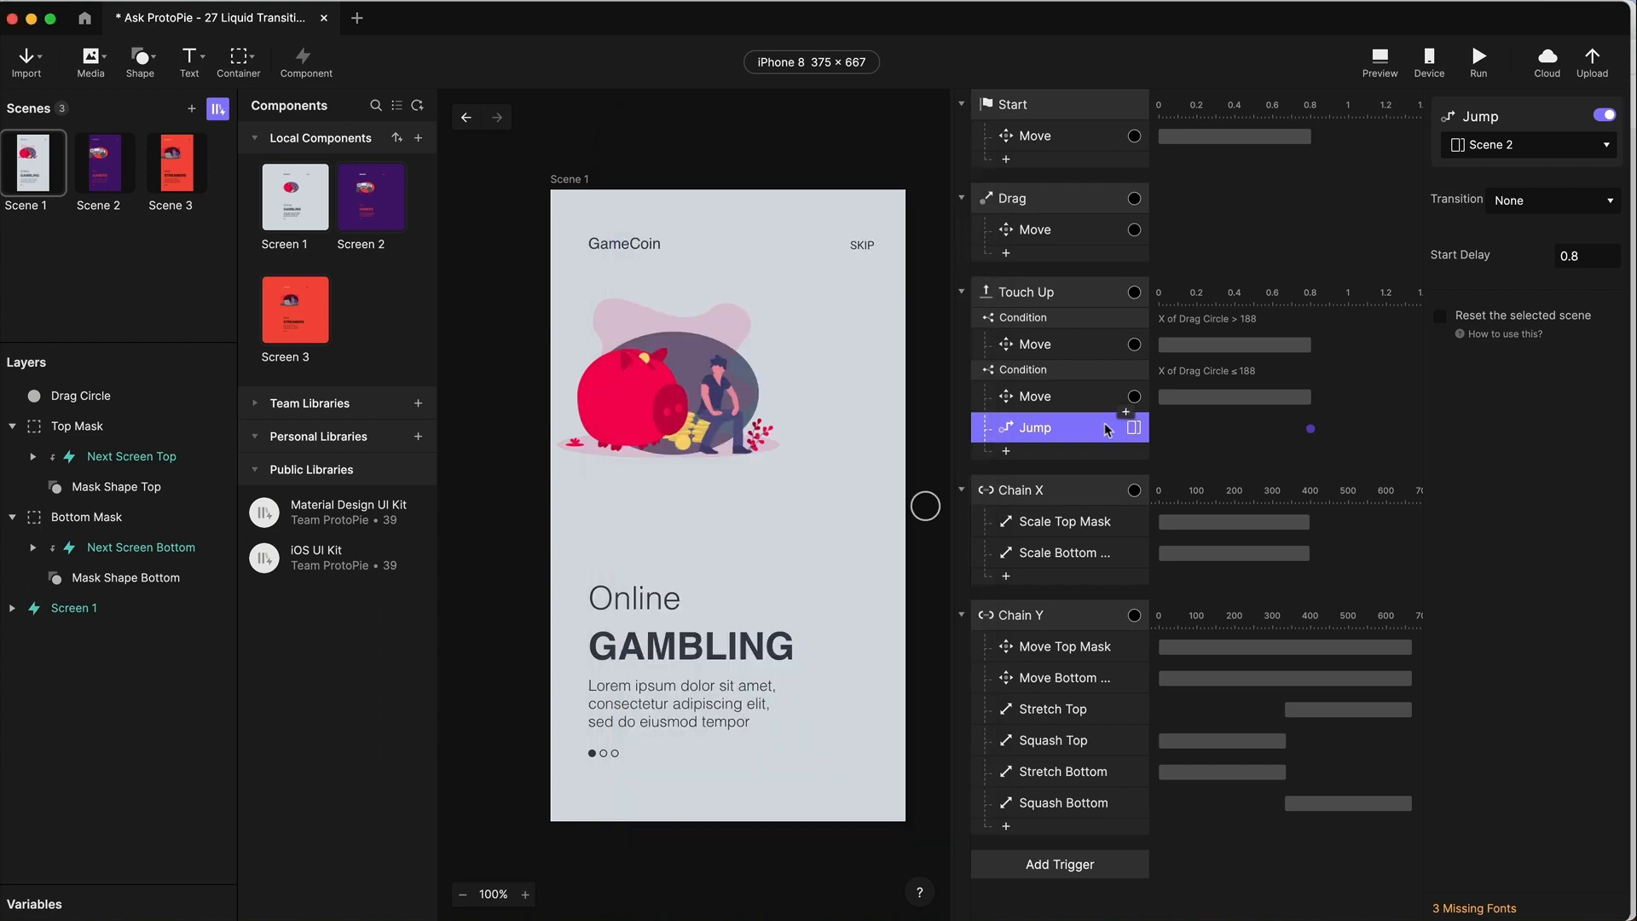
left_click(1612, 117)
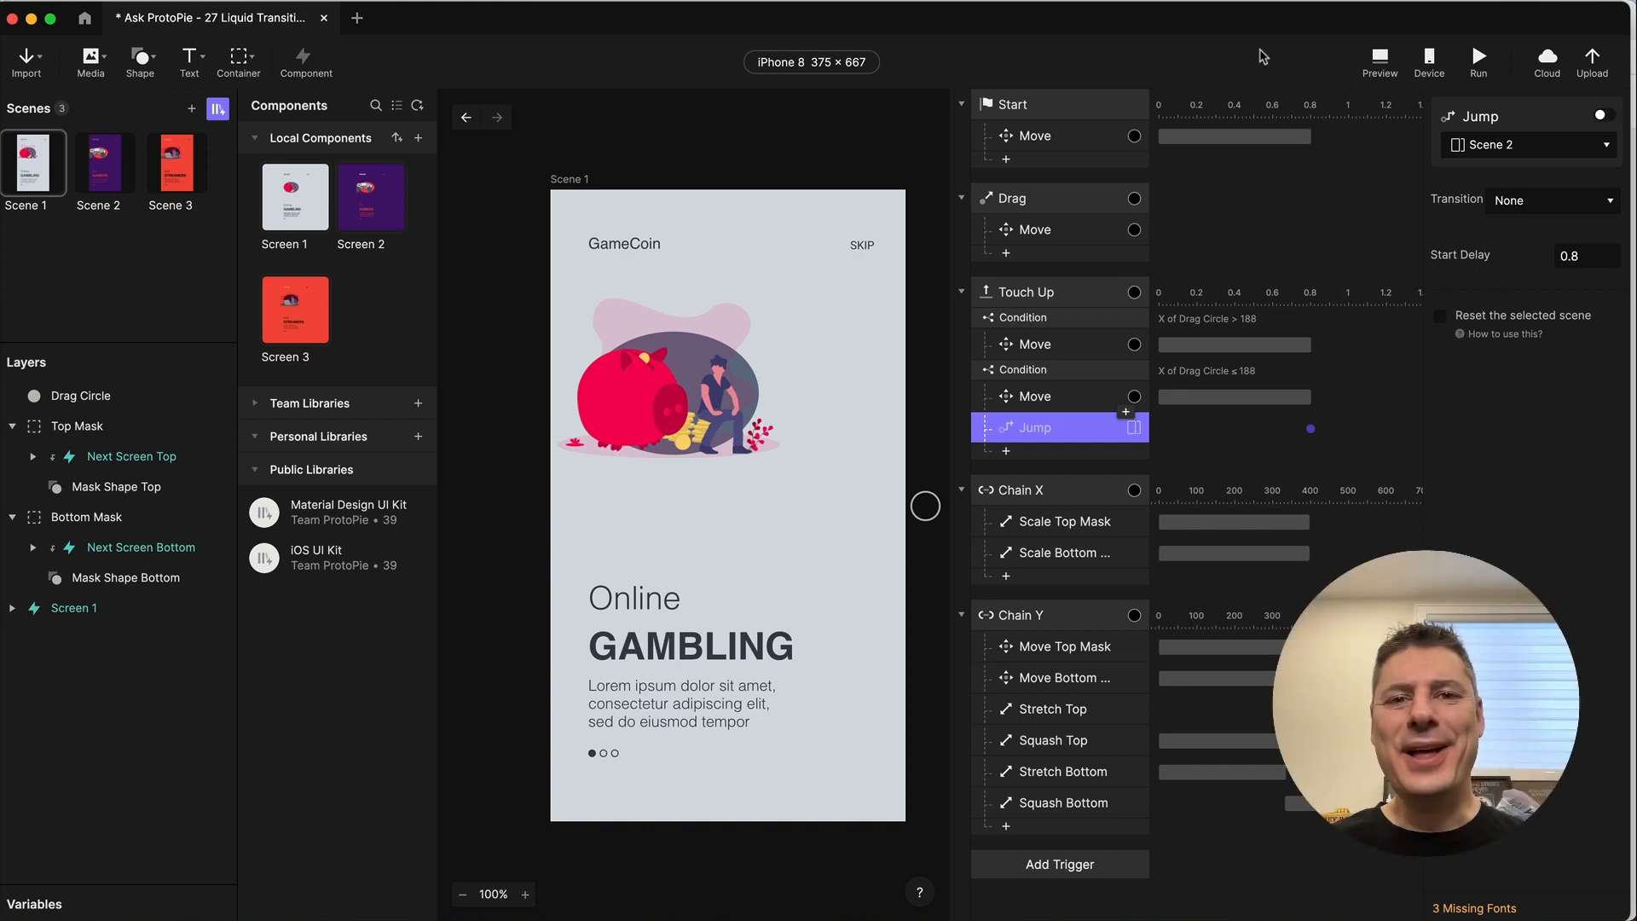